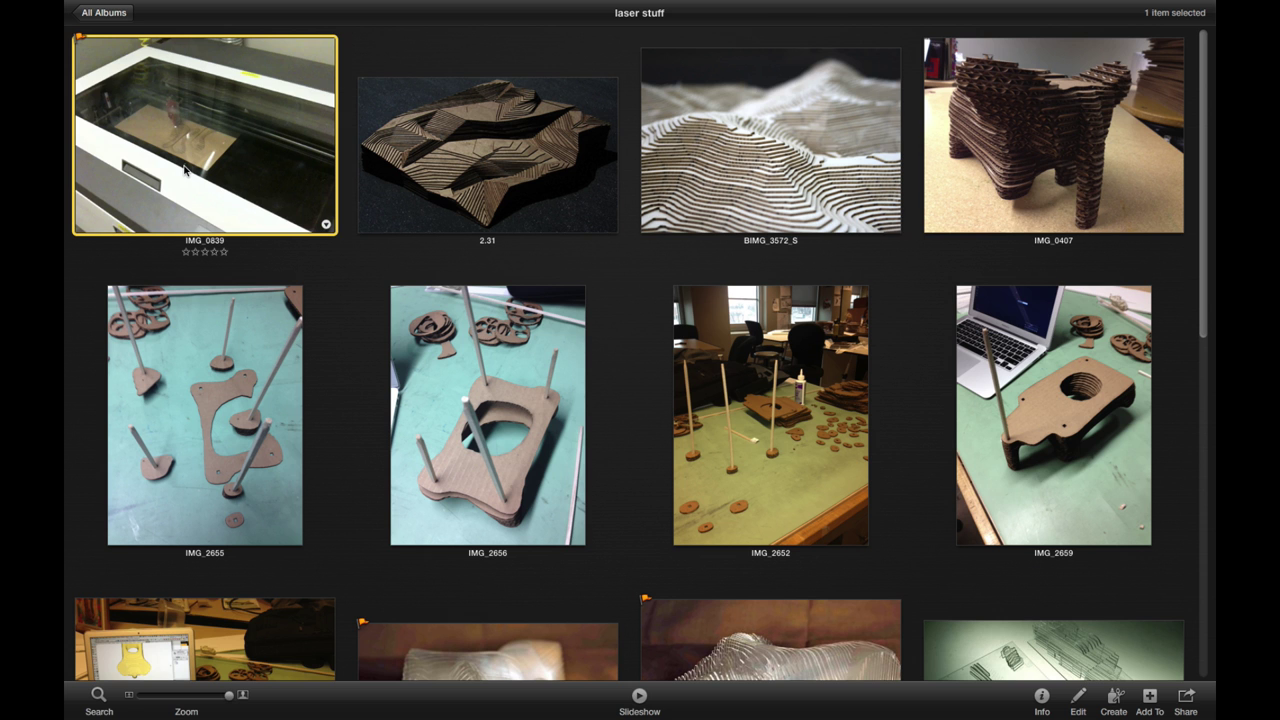
- View the IMG_0407 elephant photo full size, then play and pause the IMG_0839 laser cutter video
{"action": "left_click", "coordinate": [977, 199]}
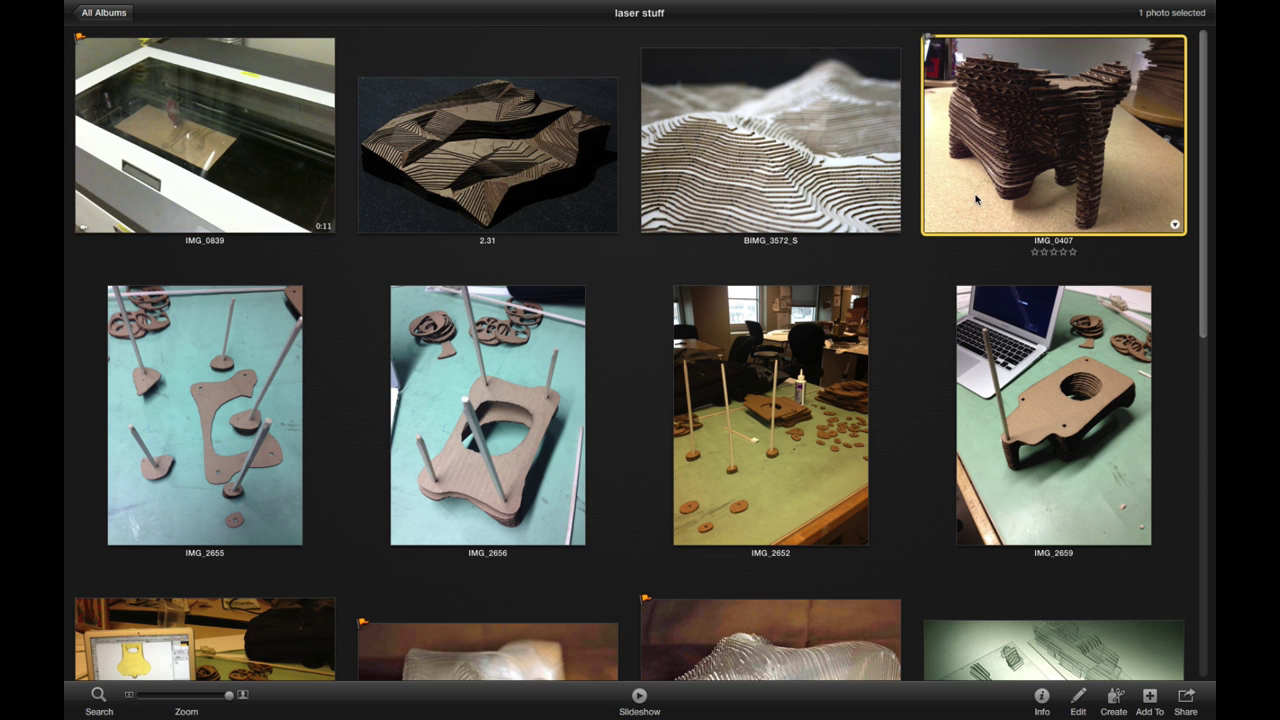
{"action": "double_click", "coordinate": [998, 180]}
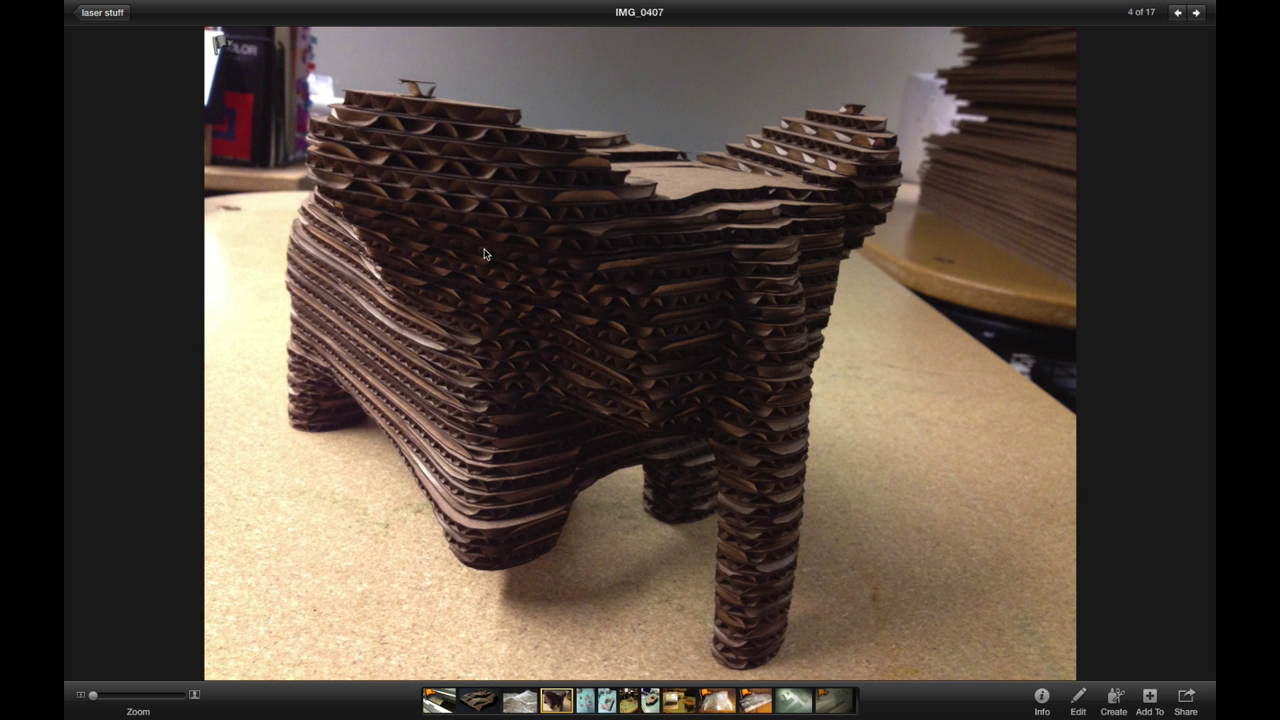
{"action": "double_click", "coordinate": [673, 233]}
{"action": "left_click", "coordinate": [291, 154]}
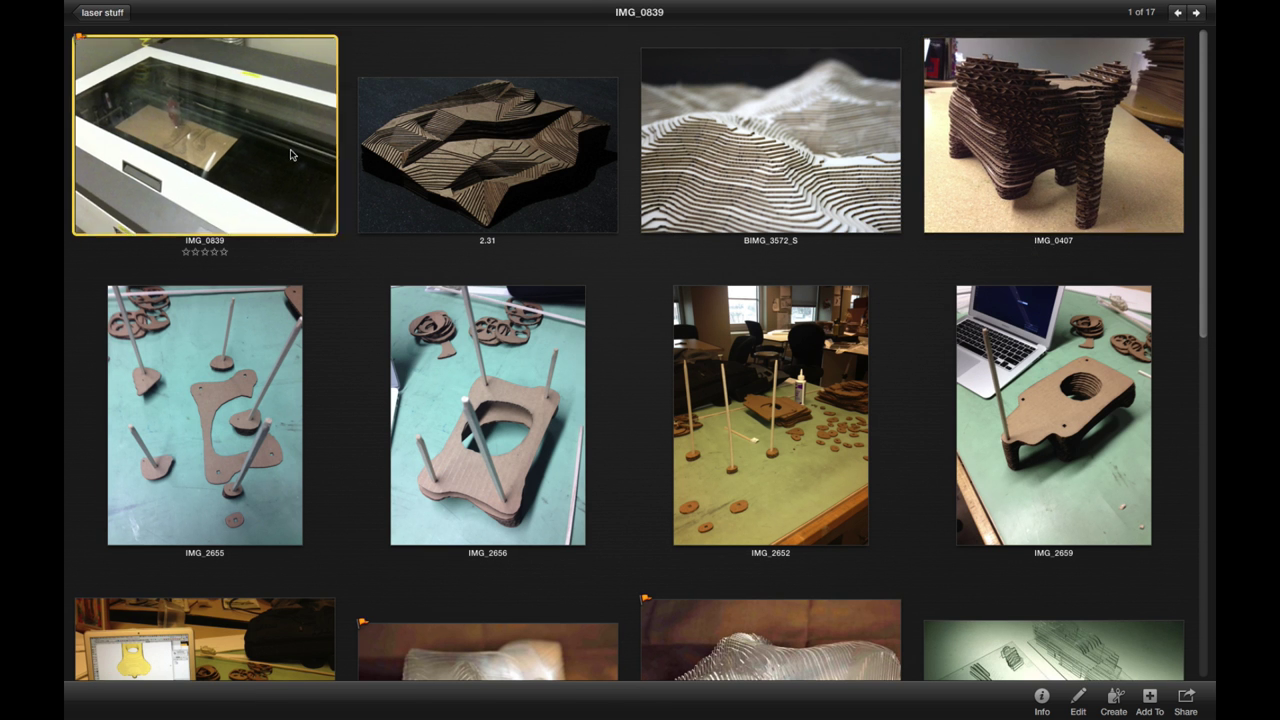
{"action": "double_click", "coordinate": [291, 154]}
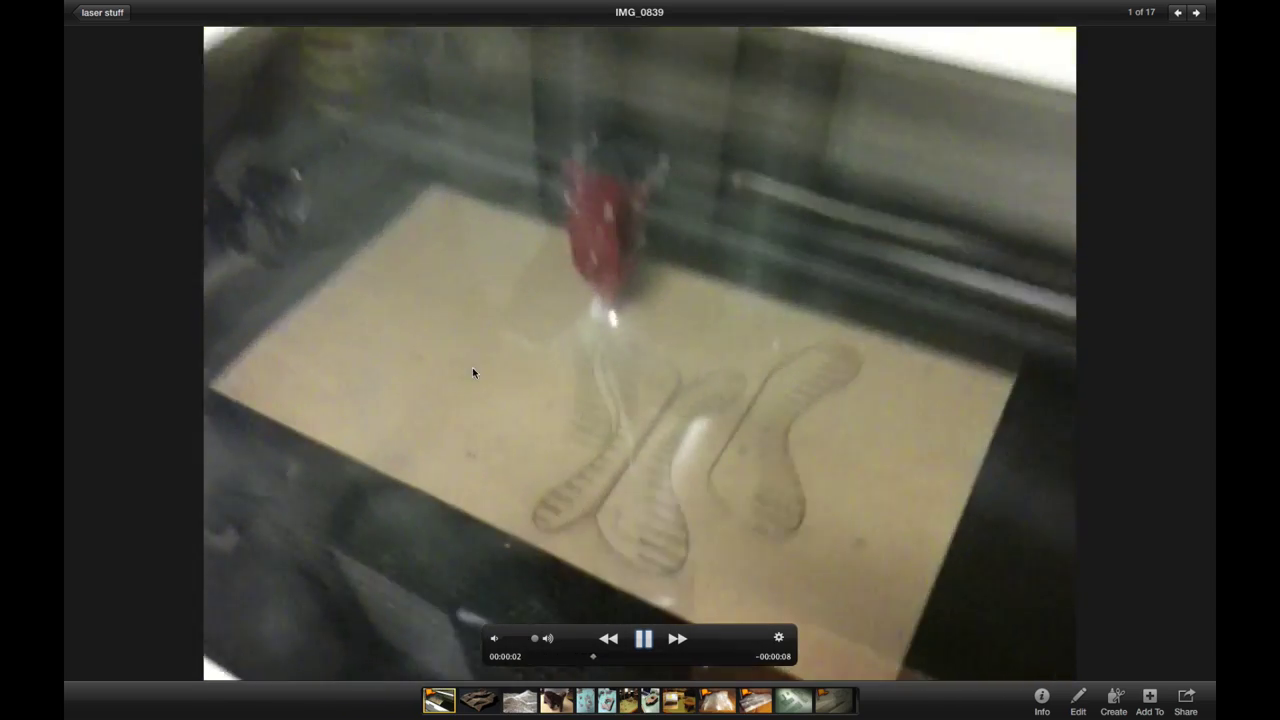
{"action": "key", "text": "space"}
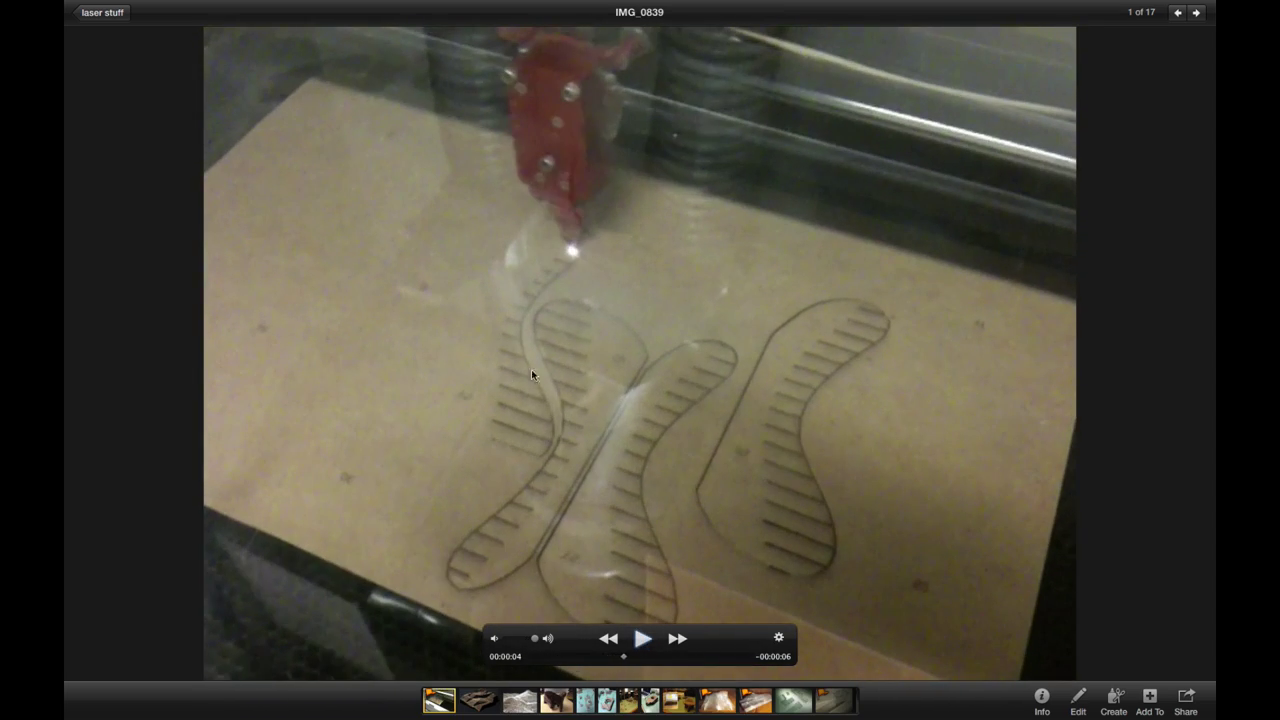
{"action": "left_click", "coordinate": [104, 13]}
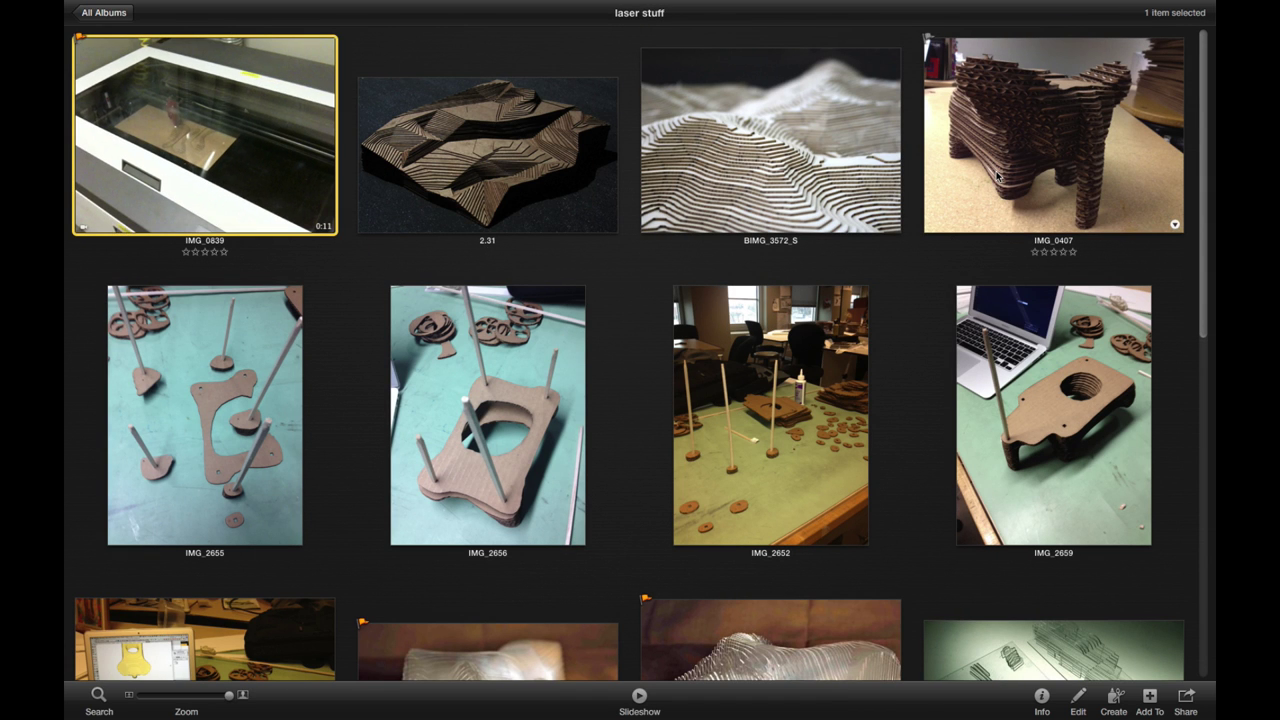
- Browse the laser stuff album, selecting DSC_0100 and then the IMG_0407 elephant photo
{"action": "scroll", "coordinate": [969, 160], "scroll_direction": "down", "scroll_amount": 10}
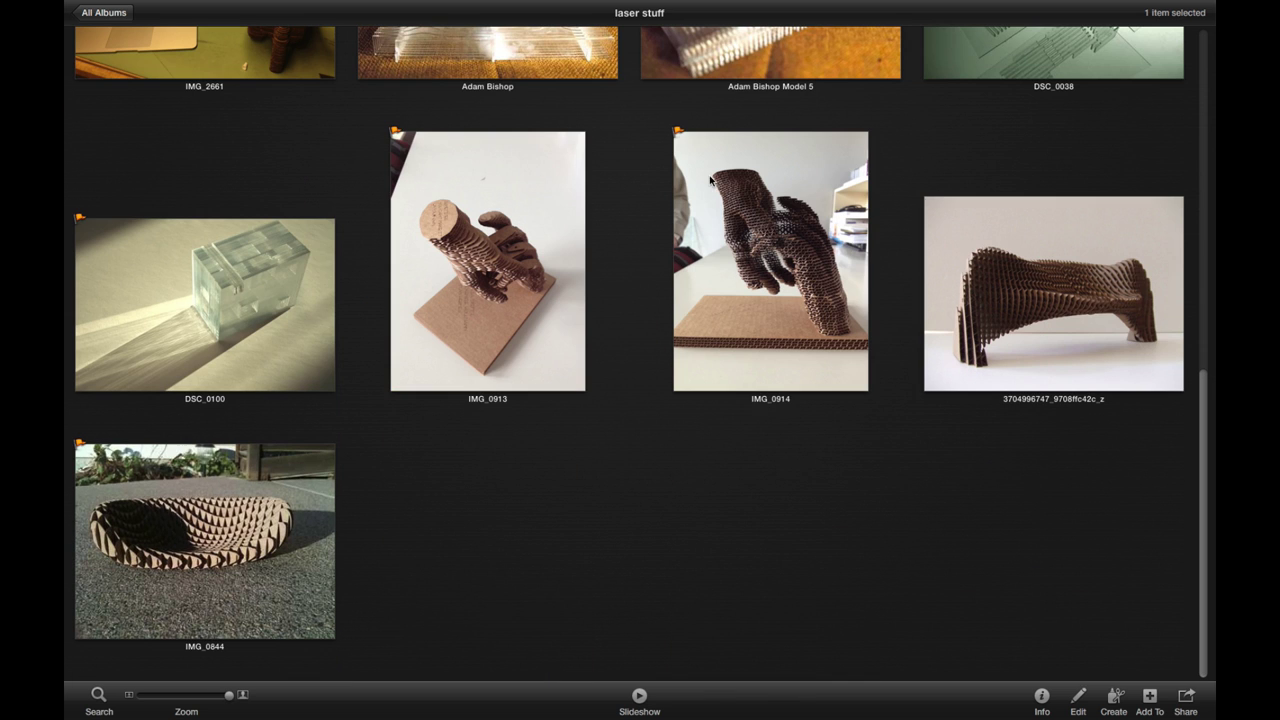
{"action": "left_click", "coordinate": [297, 268]}
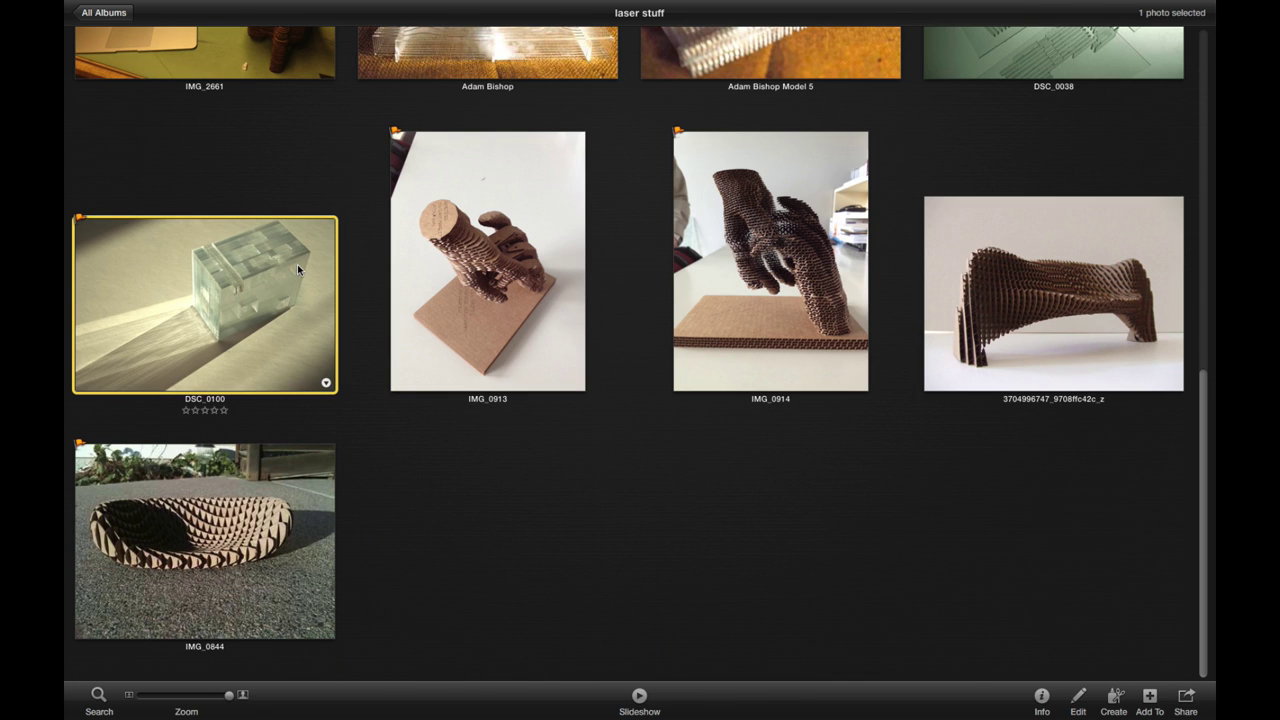
{"action": "scroll", "coordinate": [297, 264], "scroll_direction": "up", "scroll_amount": 5}
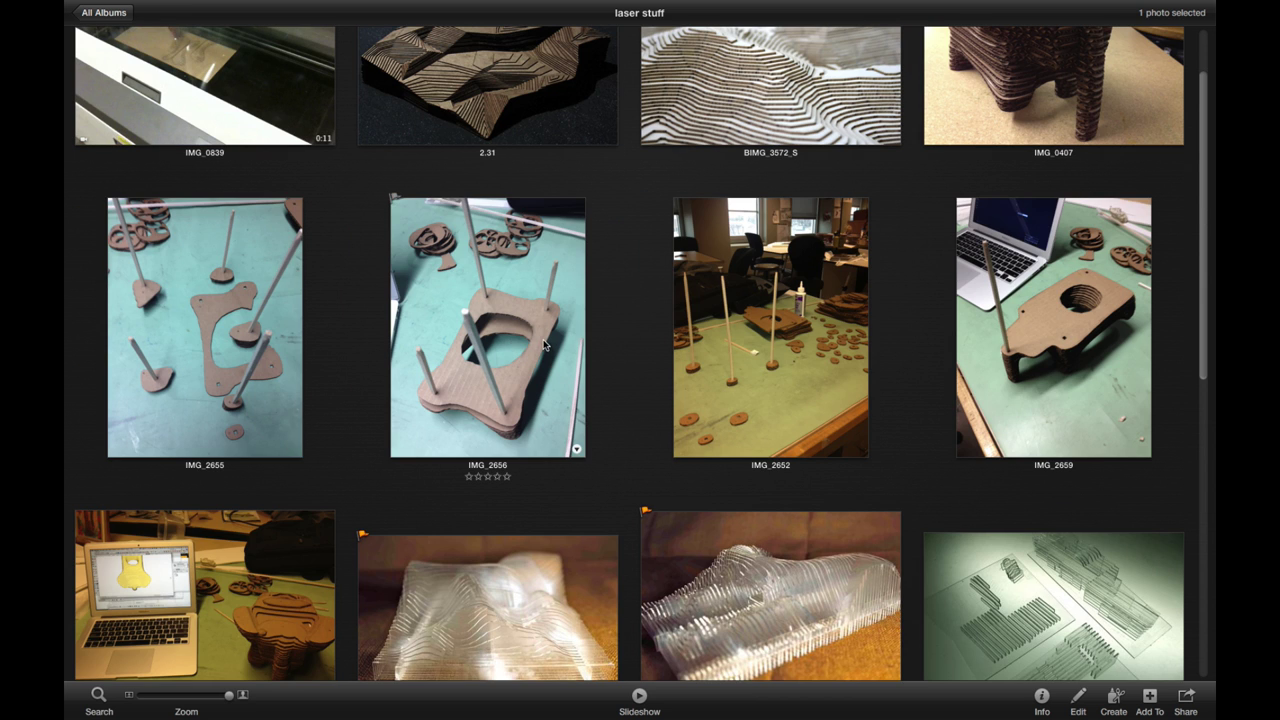
{"action": "scroll", "coordinate": [544, 345], "scroll_direction": "down", "scroll_amount": 5}
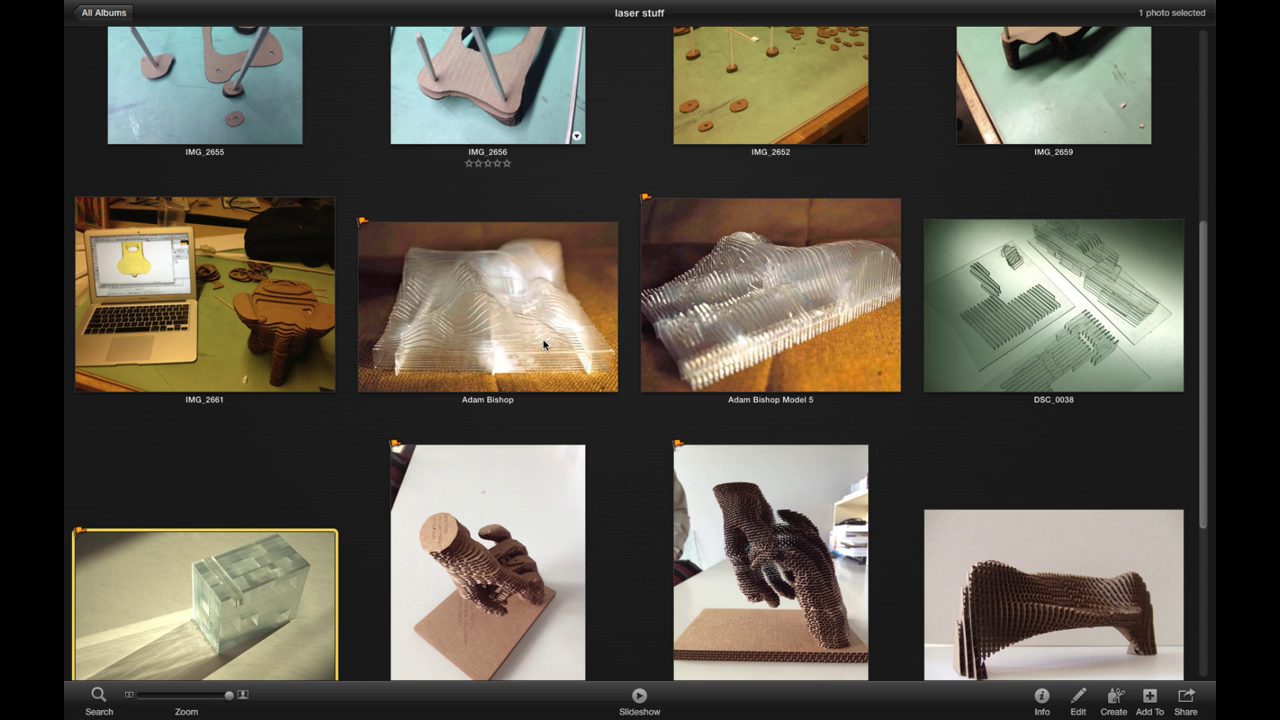
{"action": "scroll", "coordinate": [544, 347], "scroll_direction": "up", "scroll_amount": 6}
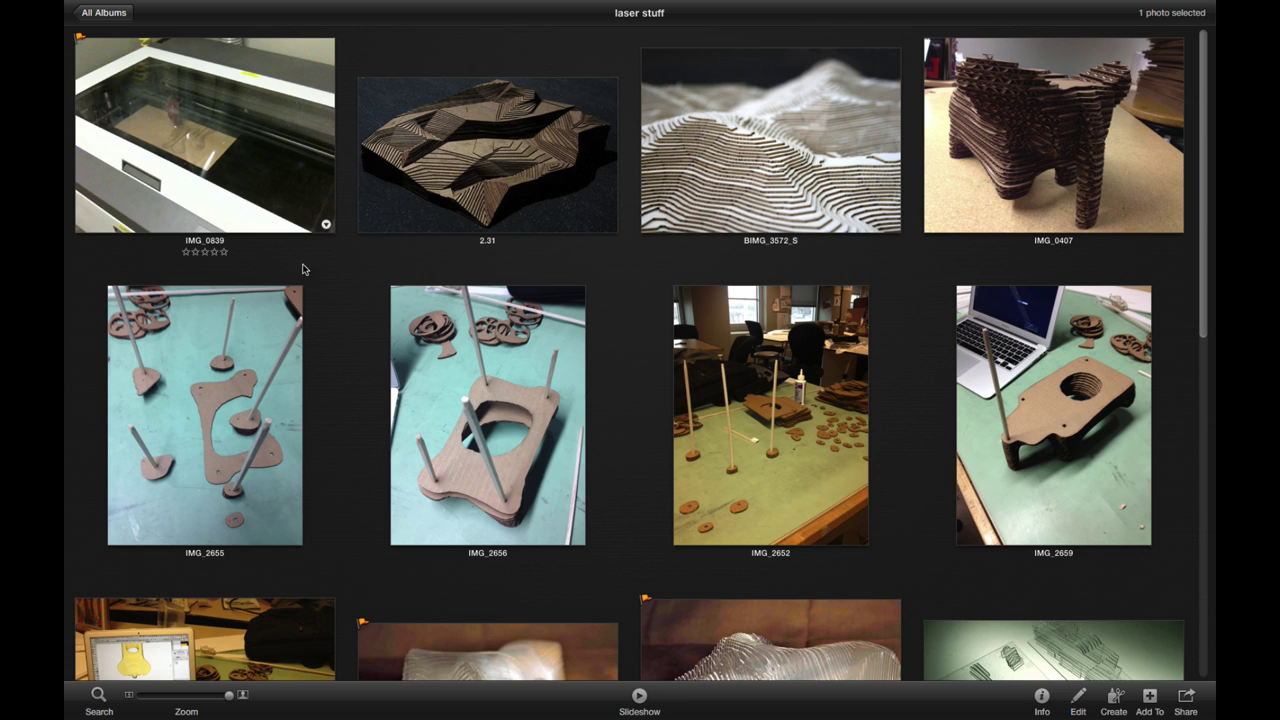
{"action": "left_click", "coordinate": [1013, 180]}
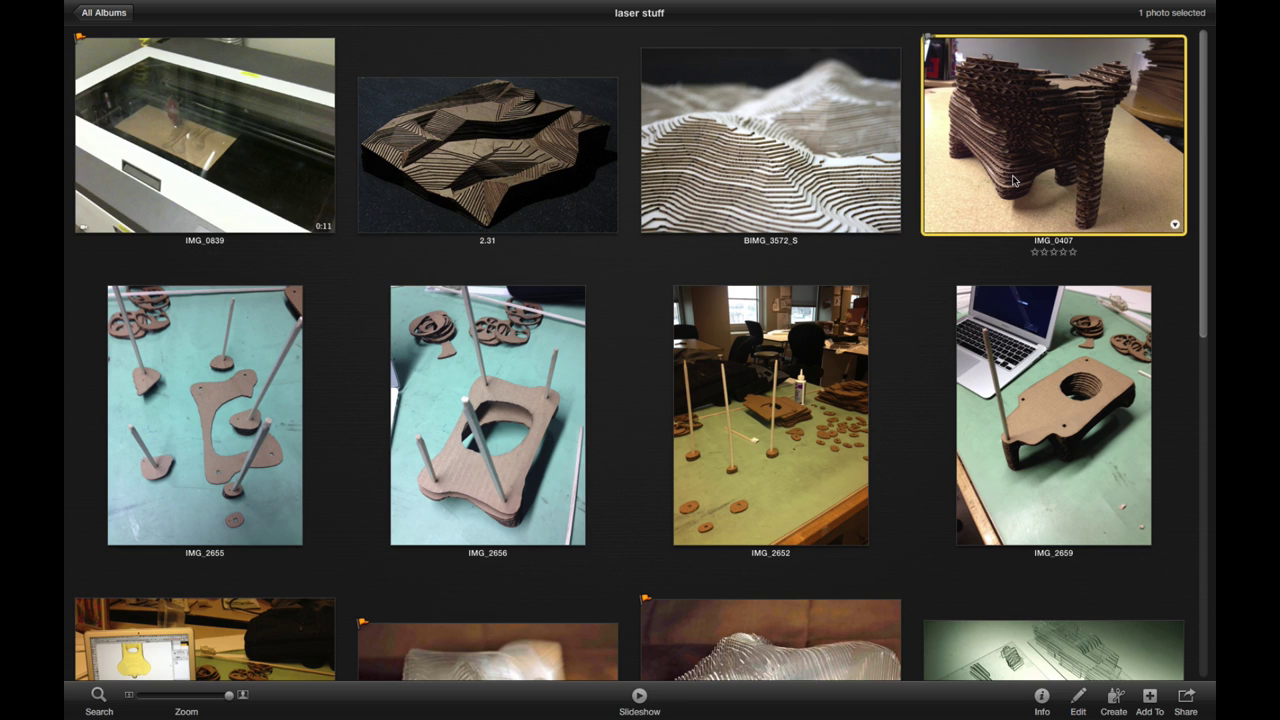
- View the 2.31 terrain photo full screen, advance to BIMG_3572_S, and return to the album
{"action": "left_click", "coordinate": [589, 171]}
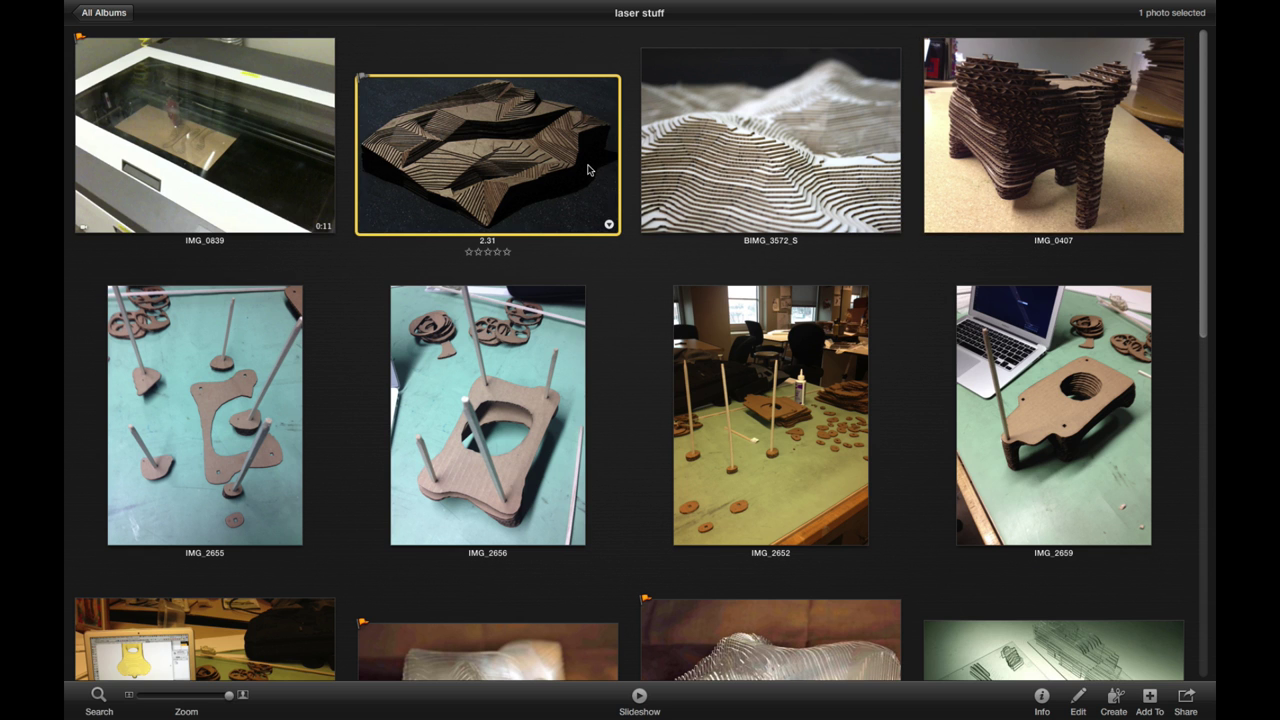
{"action": "double_click", "coordinate": [589, 171]}
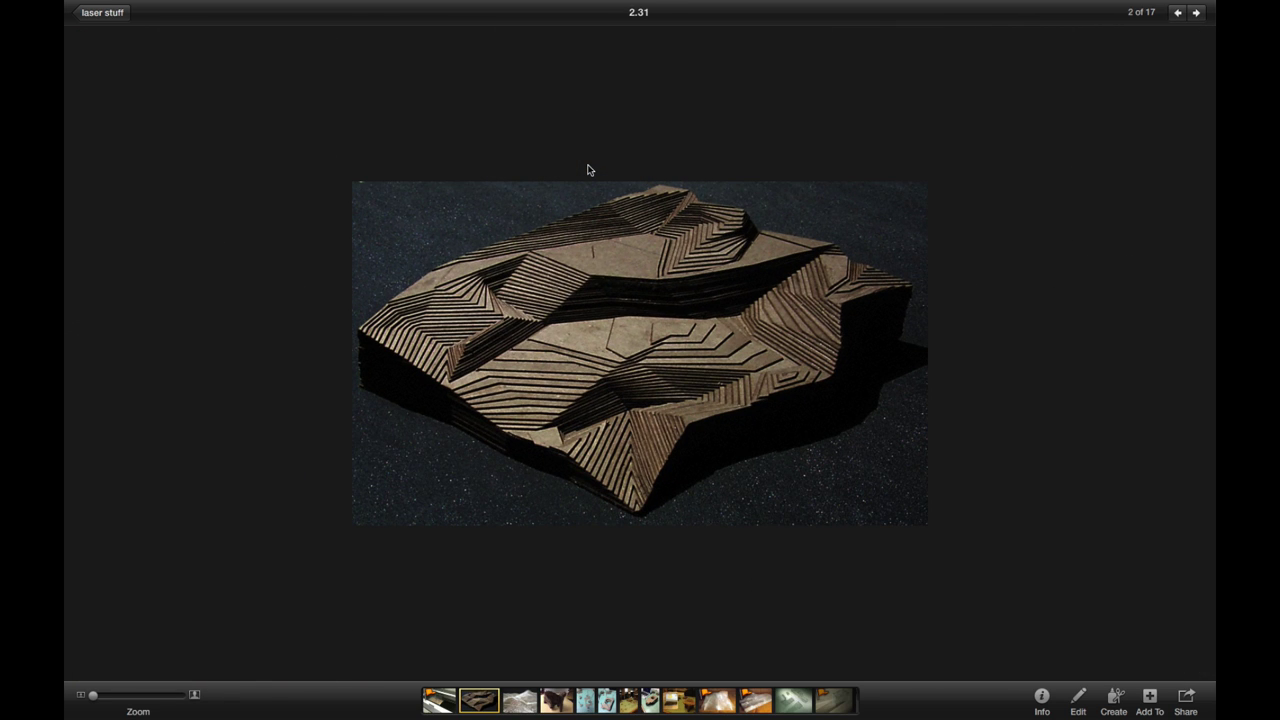
{"action": "key", "text": "Right"}
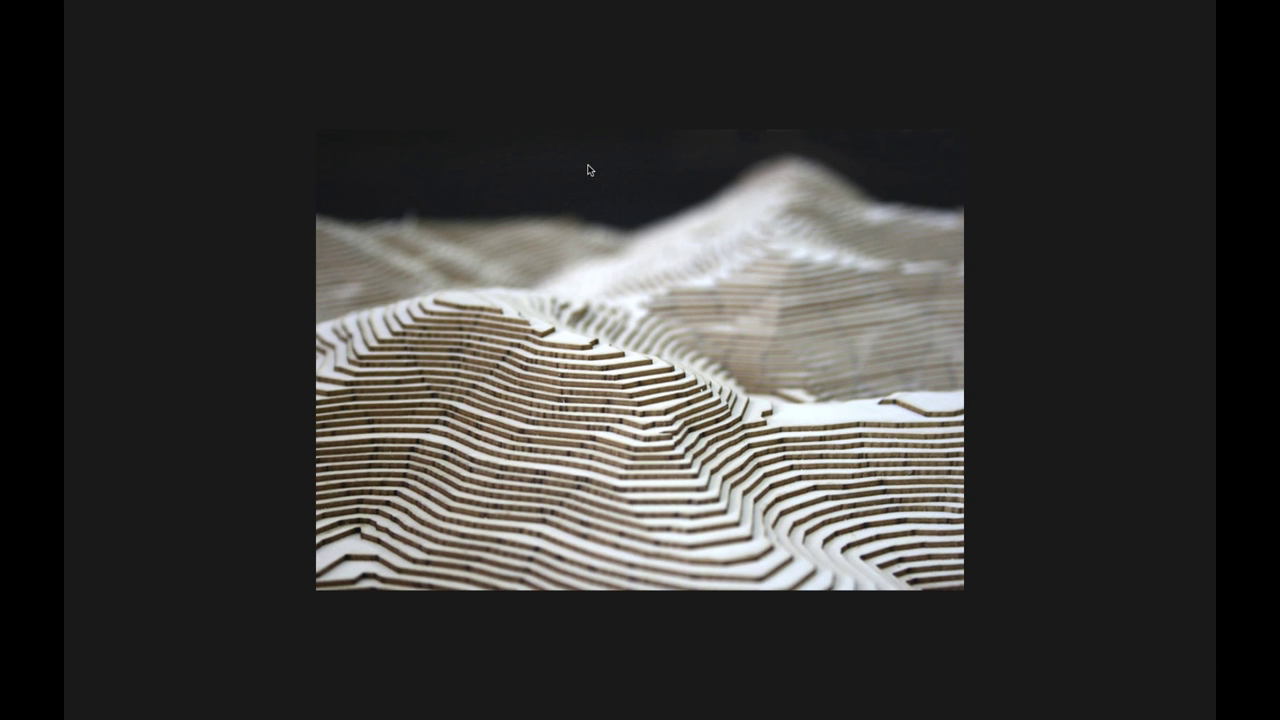
{"action": "double_click", "coordinate": [589, 170]}
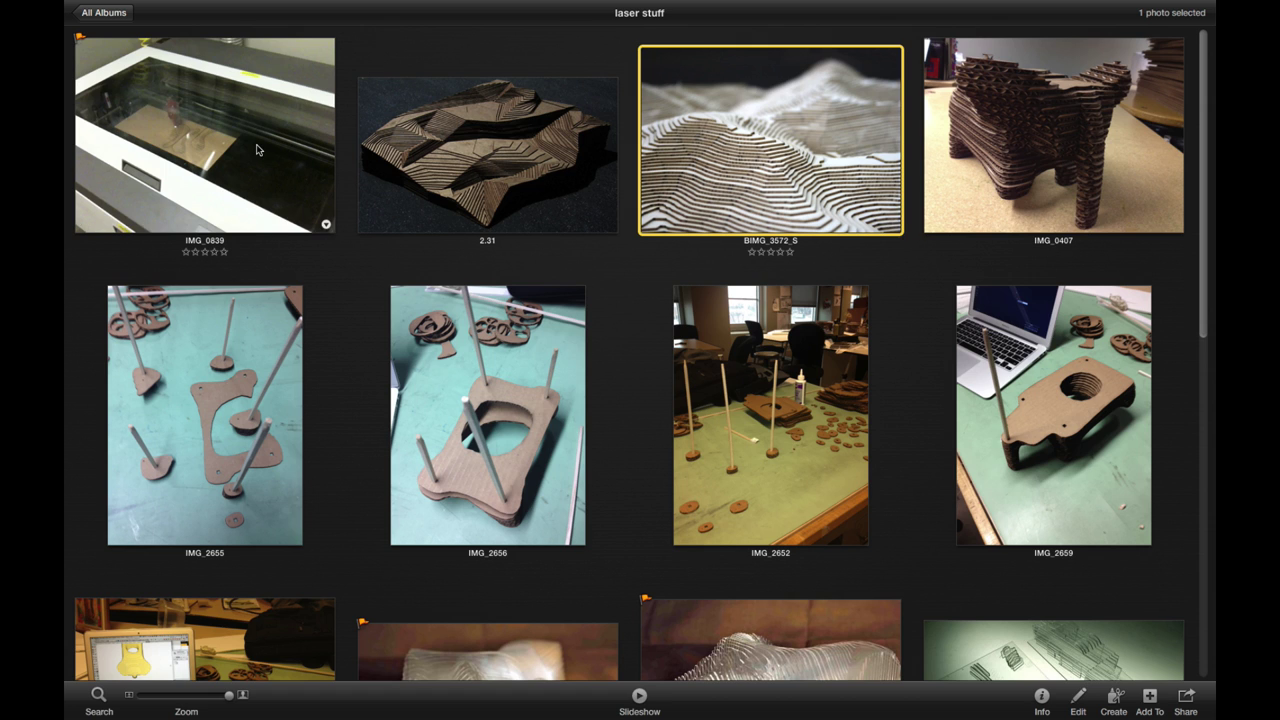
- Select the IMG_0839 video, then switch spaces to the SketchUp elephant model
{"action": "left_click", "coordinate": [210, 143]}
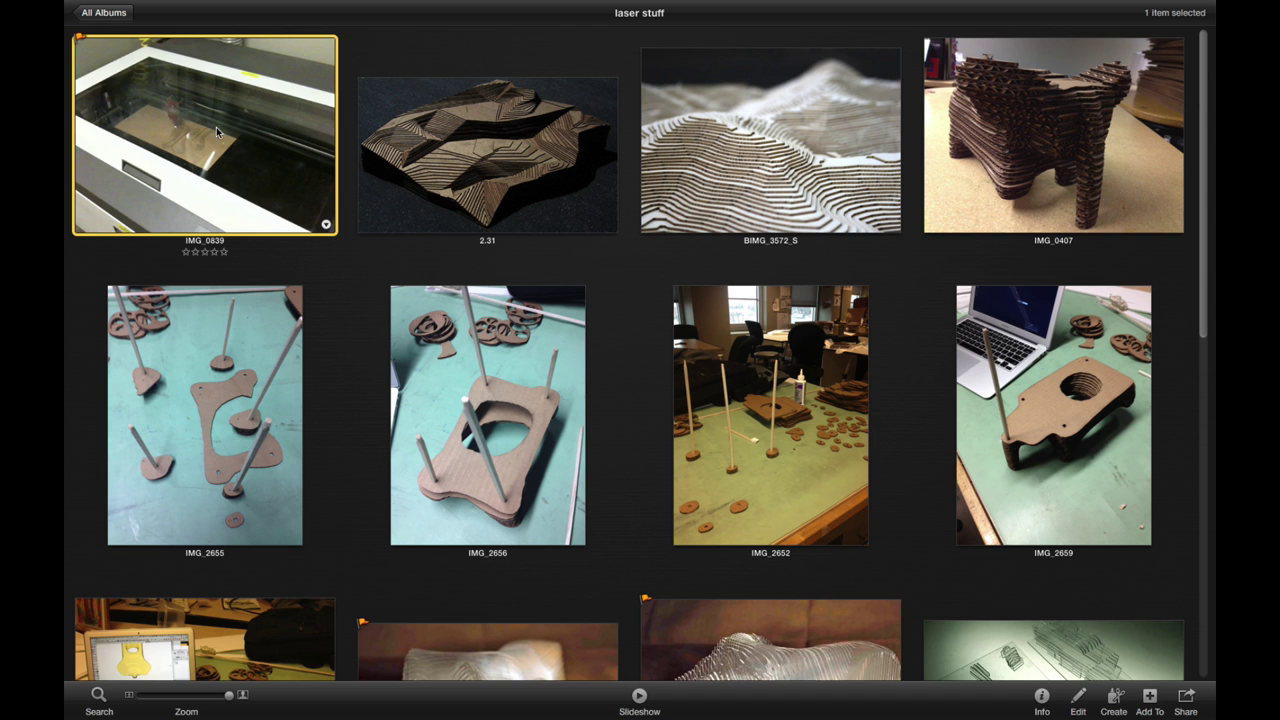
{"action": "scroll", "coordinate": [383, 220], "scroll_direction": "down", "scroll_amount": 5}
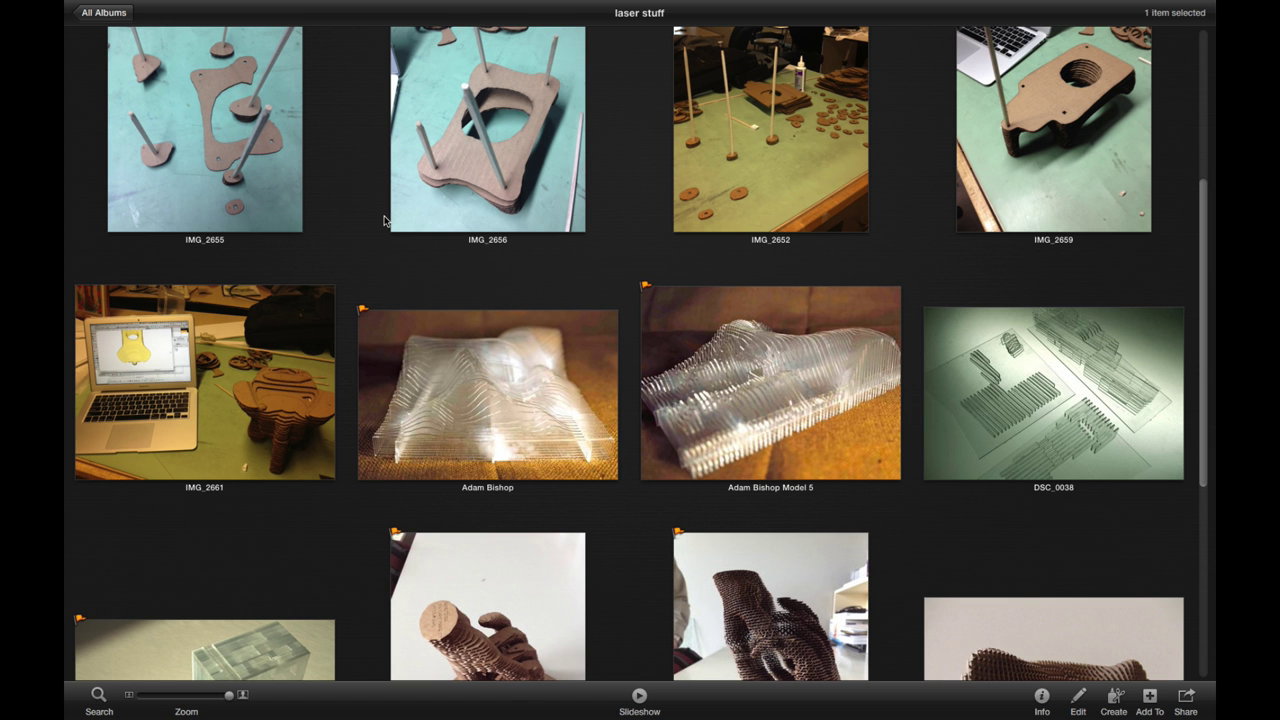
{"action": "key", "text": "ctrl+Right"}
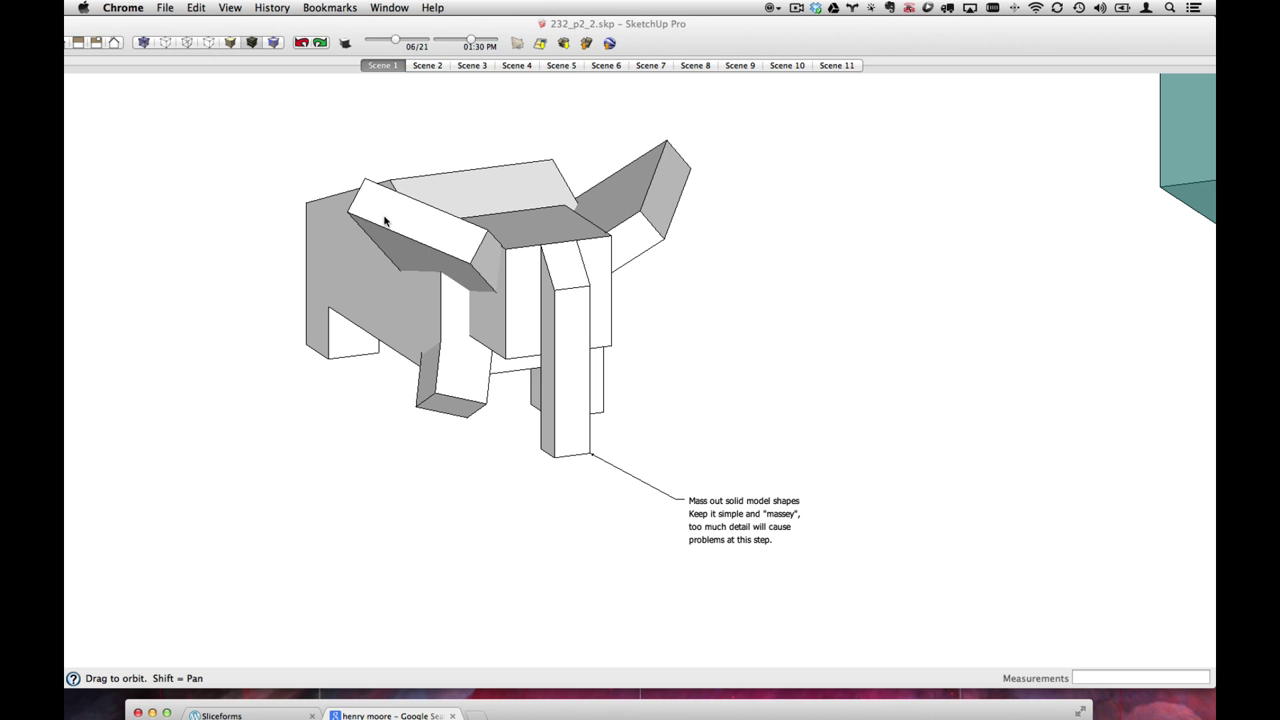
- Select the elephant, its front leg and its ear, orbit around it, then open Scene 2
{"action": "left_click", "coordinate": [384, 220]}
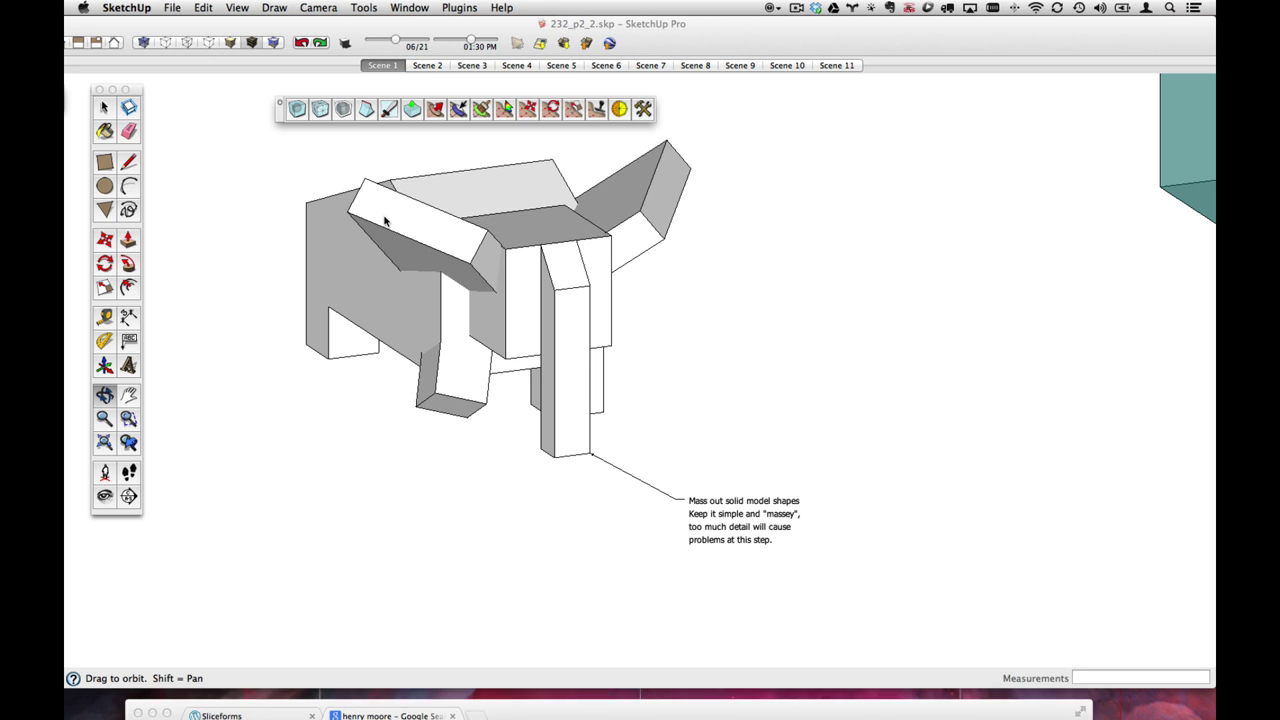
{"action": "key", "text": "space"}
{"action": "left_click", "coordinate": [406, 280]}
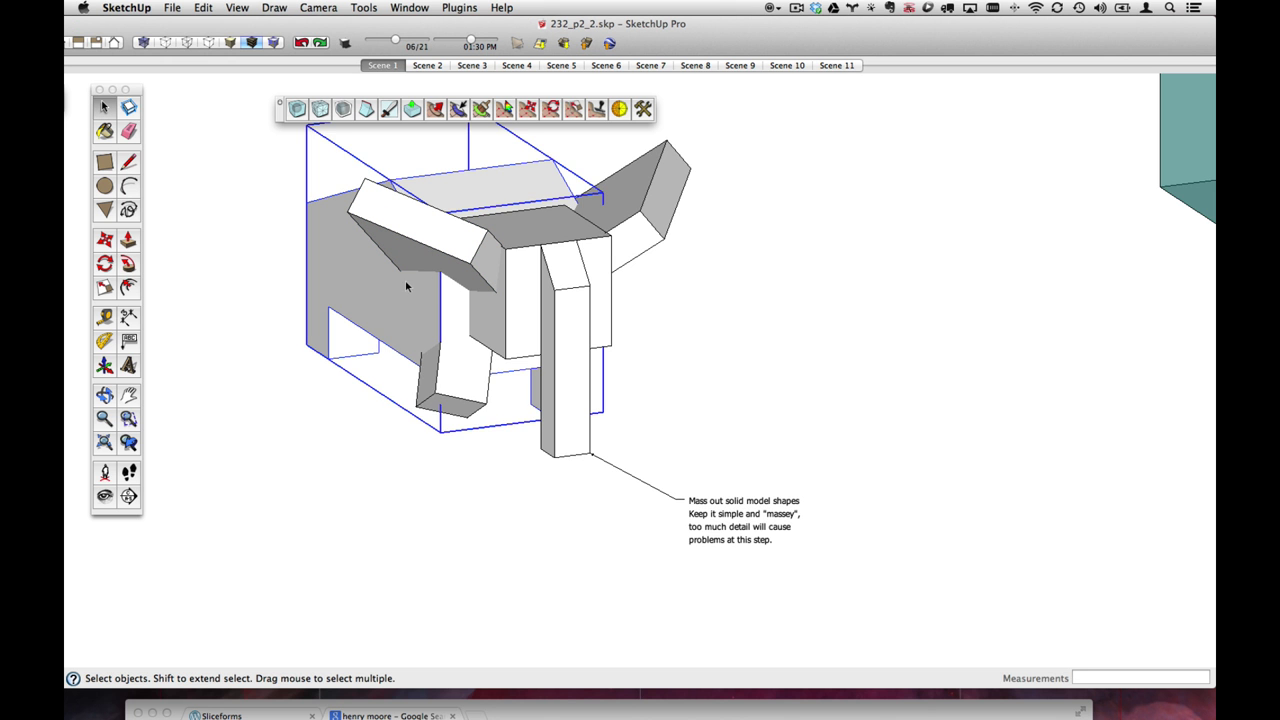
{"action": "left_click", "coordinate": [523, 251]}
{"action": "left_click", "coordinate": [628, 192]}
{"action": "key", "text": "o"}
{"action": "left_click_drag", "start_coordinate": [630, 195], "coordinate": [641, 340]}
{"action": "key", "text": "space"}
{"action": "left_click", "coordinate": [427, 65]}
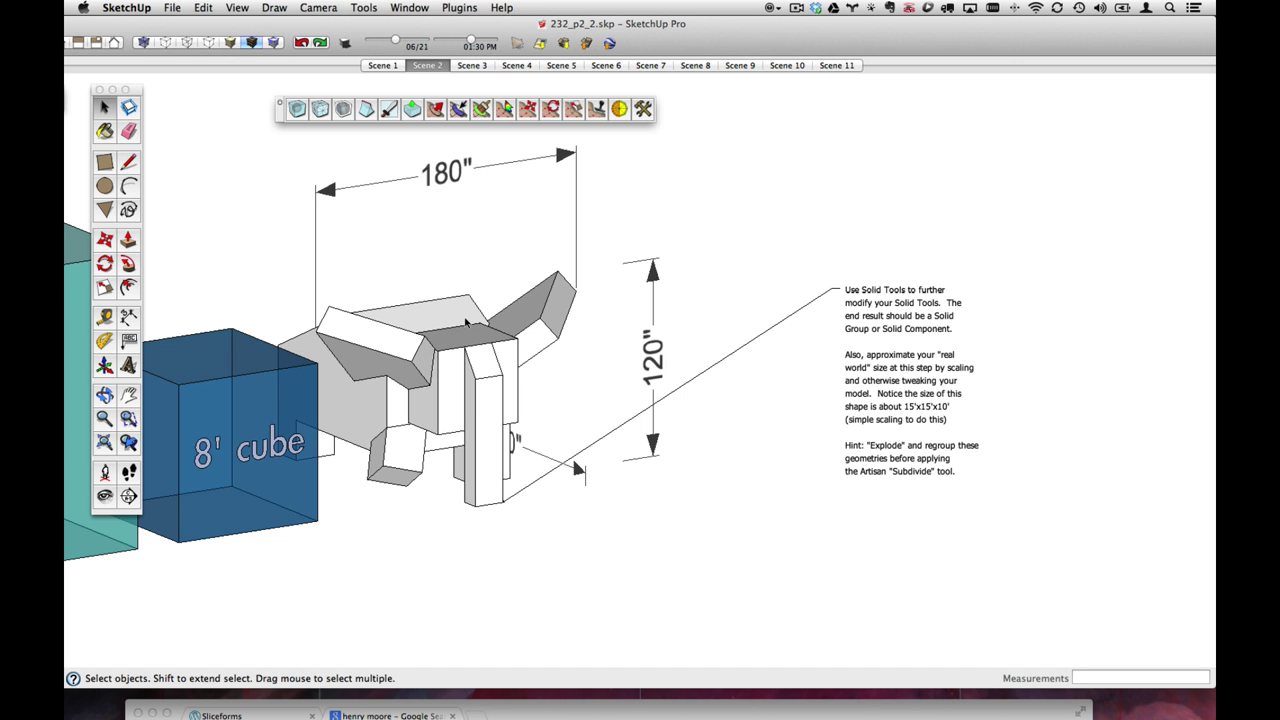
- Pan the view between the elephant and the 15' cube
{"action": "key", "text": "h"}
{"action": "left_click_drag", "start_coordinate": [470, 322], "coordinate": [835, 278]}
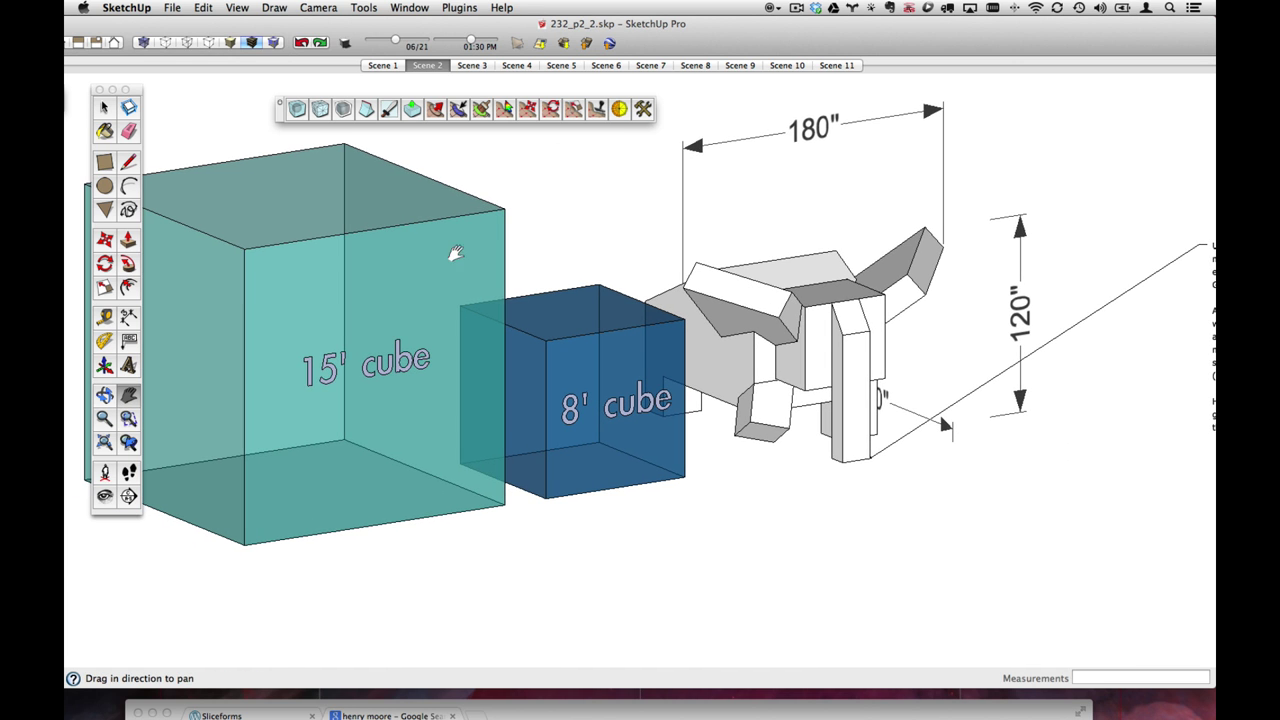
{"action": "left_click_drag", "start_coordinate": [780, 338], "coordinate": [596, 360]}
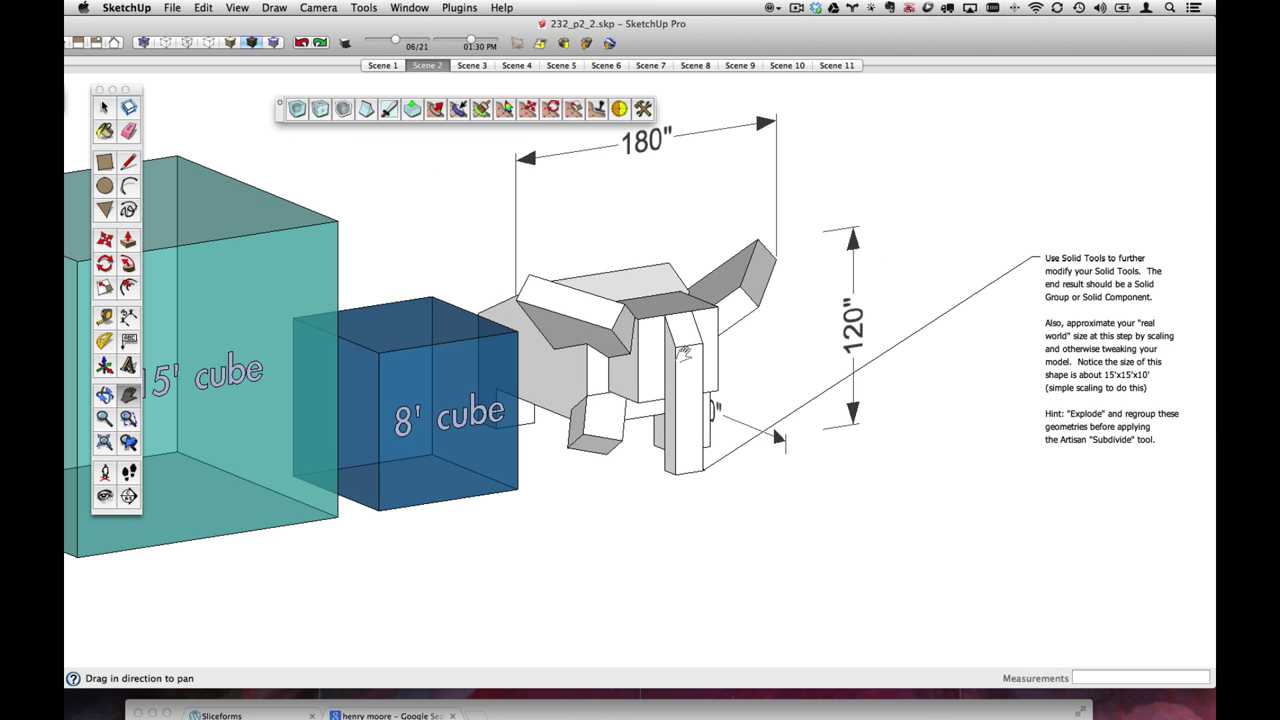
{"action": "left_click_drag", "start_coordinate": [683, 352], "coordinate": [580, 346]}
{"action": "left_click_drag", "start_coordinate": [285, 409], "coordinate": [470, 395]}
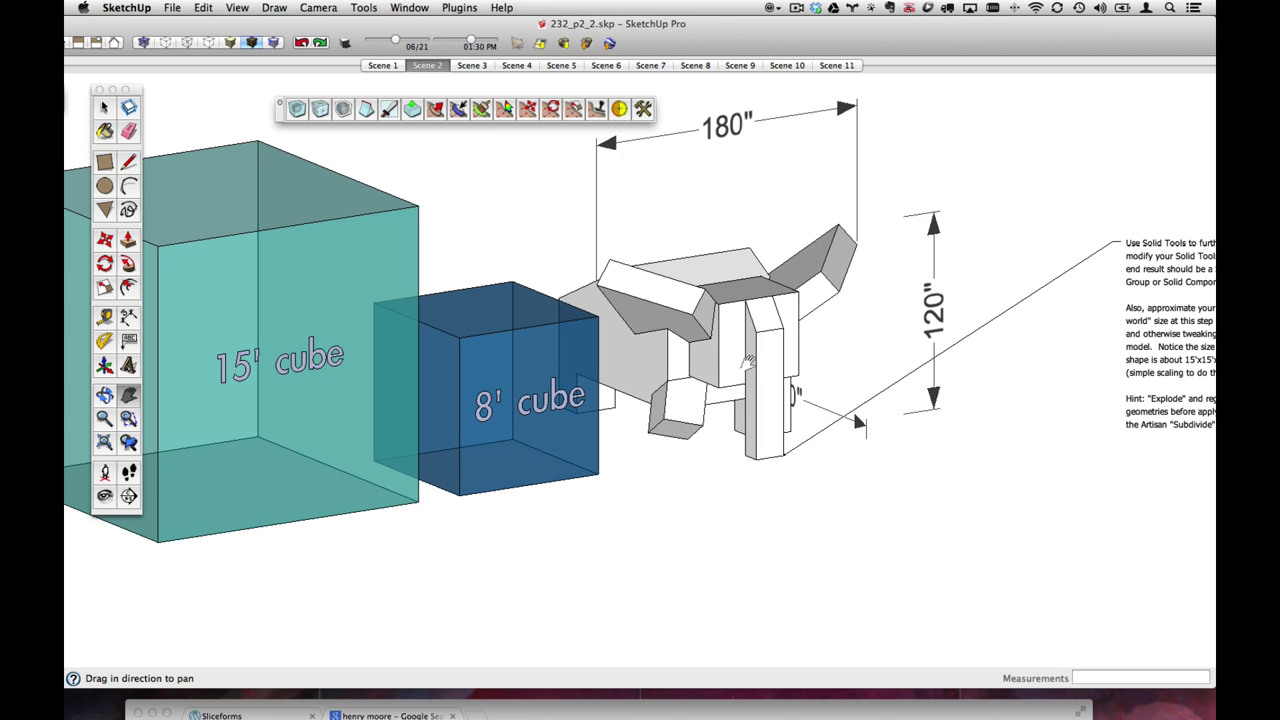
- Insert the Sang figure from the components library beside the 8' cube, viewed from above
{"action": "left_click", "coordinate": [412, 9]}
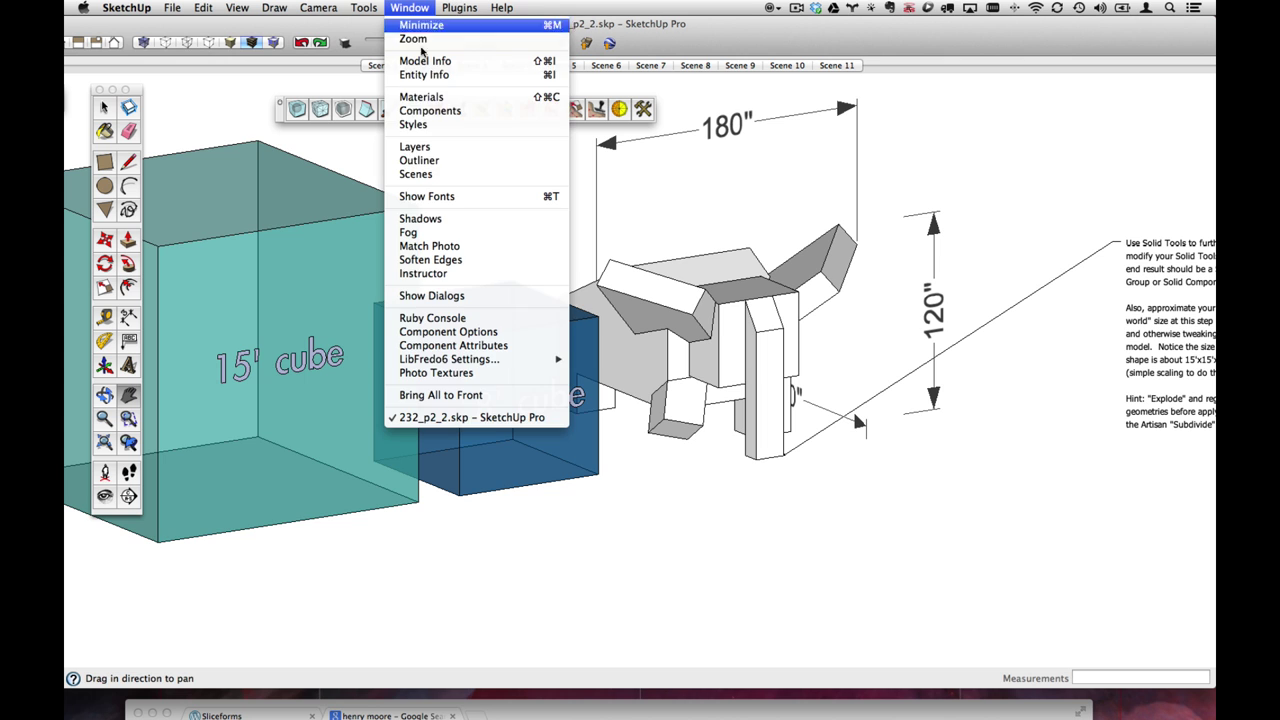
{"action": "left_click", "coordinate": [430, 110]}
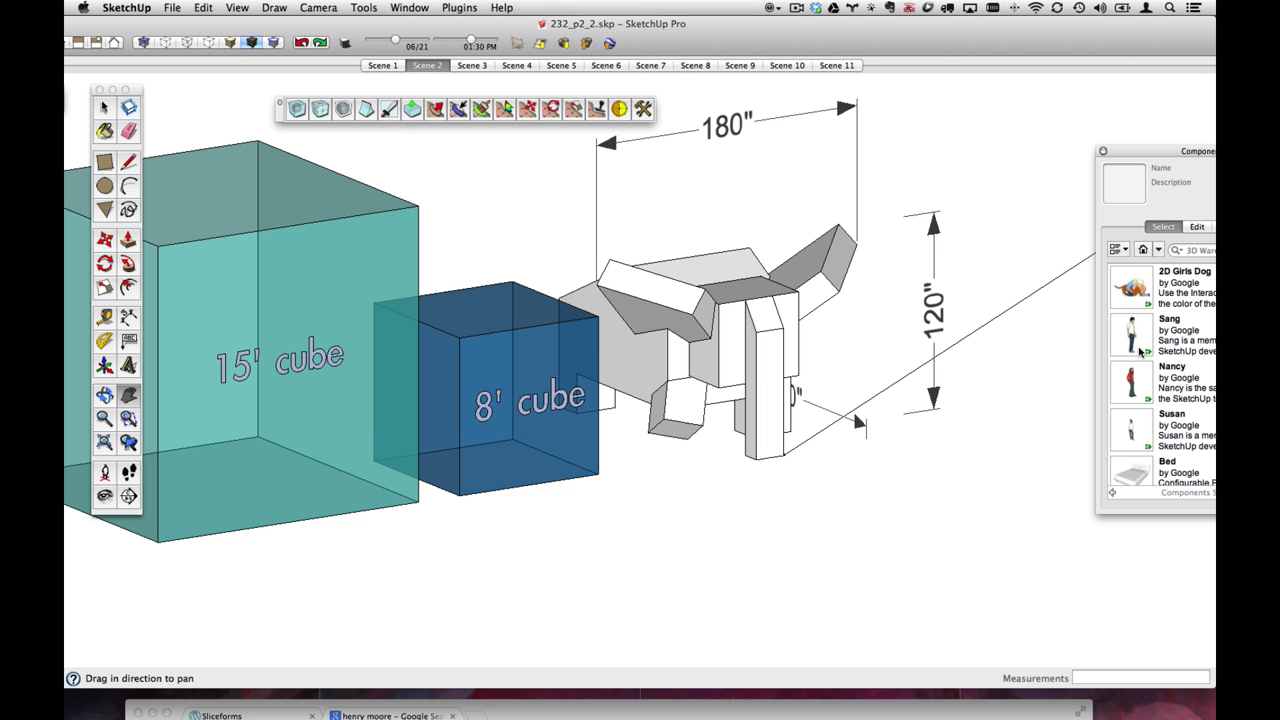
{"action": "left_click", "coordinate": [1140, 350]}
{"action": "left_click", "coordinate": [648, 482]}
{"action": "key", "text": "super+3"}
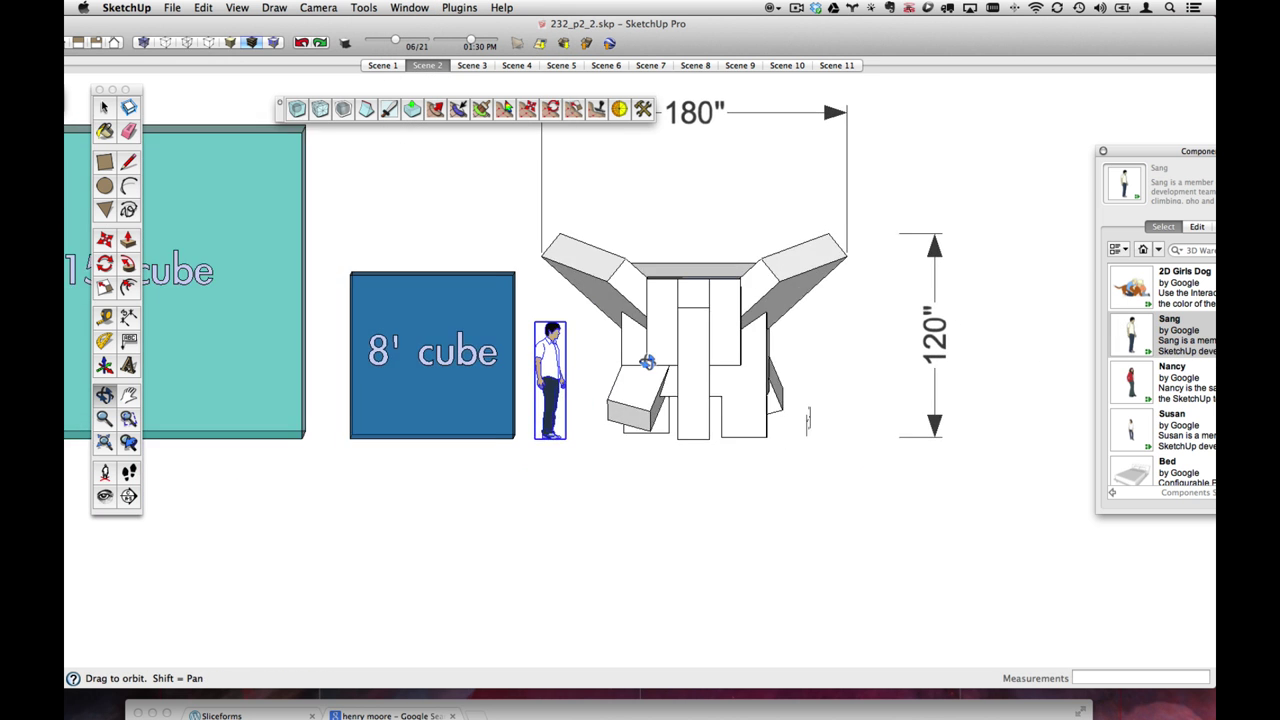
{"action": "mouse_move", "coordinate": [646, 362]}
{"action": "left_mouse_down"}
{"action": "mouse_move", "coordinate": [786, 534]}
{"action": "mouse_move", "coordinate": [863, 503]}
{"action": "mouse_move", "coordinate": [841, 509]}
{"action": "left_mouse_up"}
- Glance at Henry Moore images in the browser, then move Sang in front of the elephant
{"action": "key", "text": "m"}
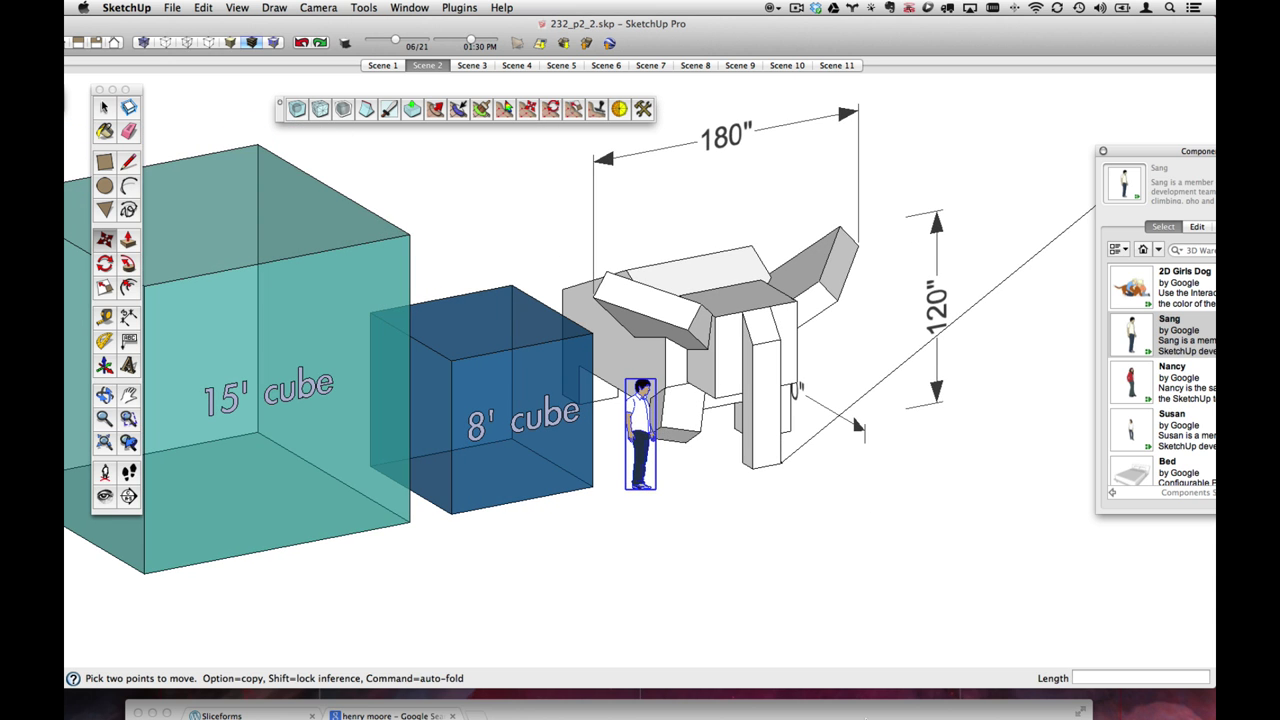
{"action": "left_click", "coordinate": [853, 716]}
{"action": "left_click_drag", "start_coordinate": [853, 716], "coordinate": [951, 200]}
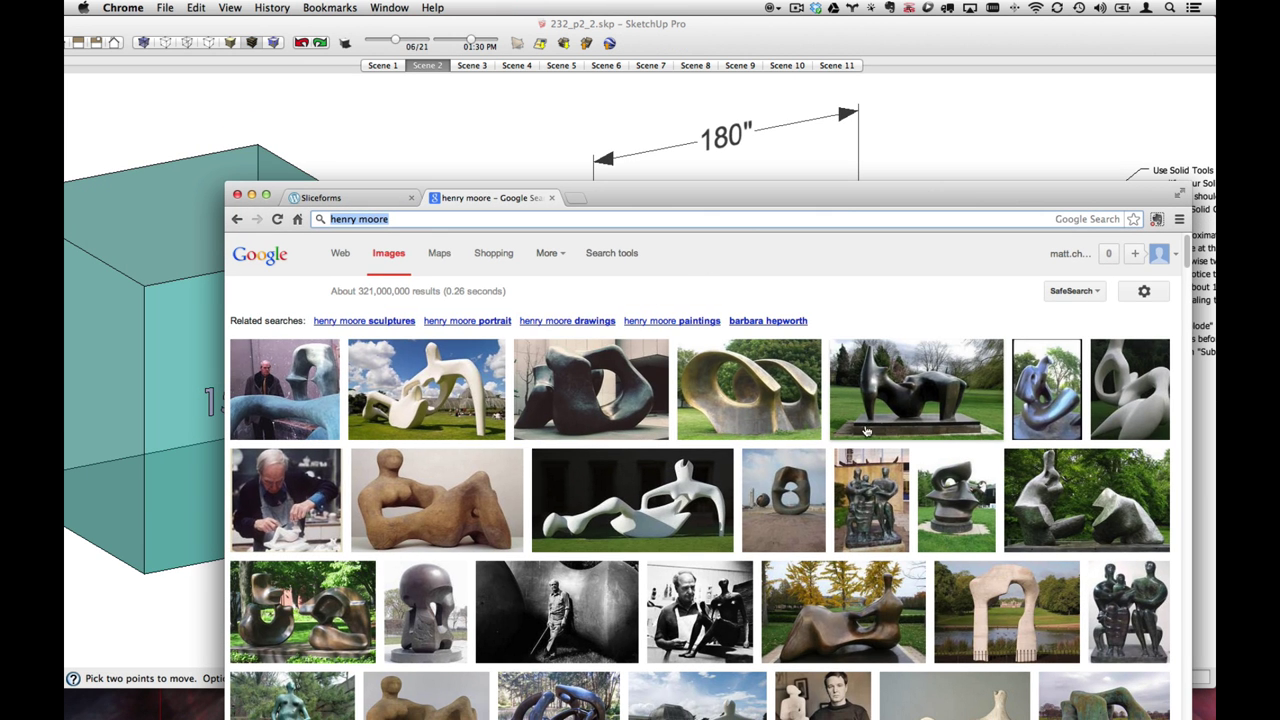
{"action": "mouse_move", "coordinate": [876, 419]}
{"action": "mouse_move", "coordinate": [687, 193]}
{"action": "left_mouse_down"}
{"action": "mouse_move", "coordinate": [605, 530]}
{"action": "mouse_move", "coordinate": [617, 713]}
{"action": "left_mouse_up"}
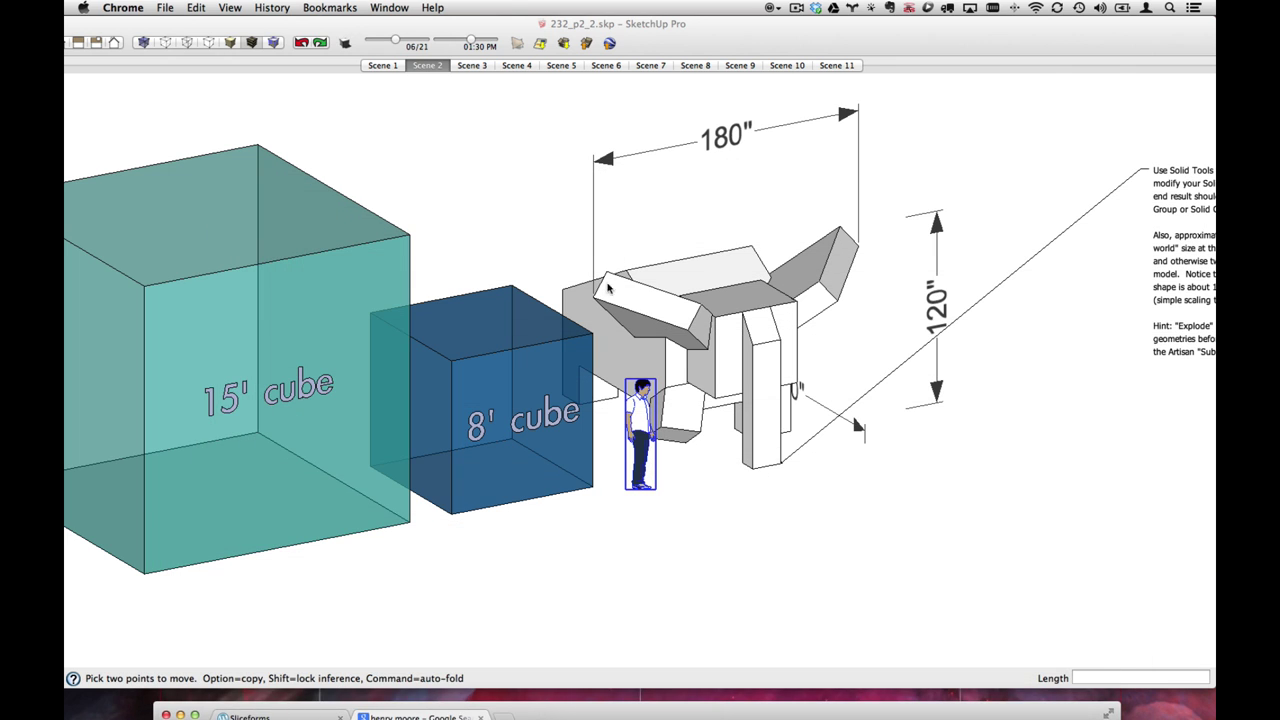
{"action": "left_click", "coordinate": [638, 296]}
{"action": "left_click", "coordinate": [668, 300]}
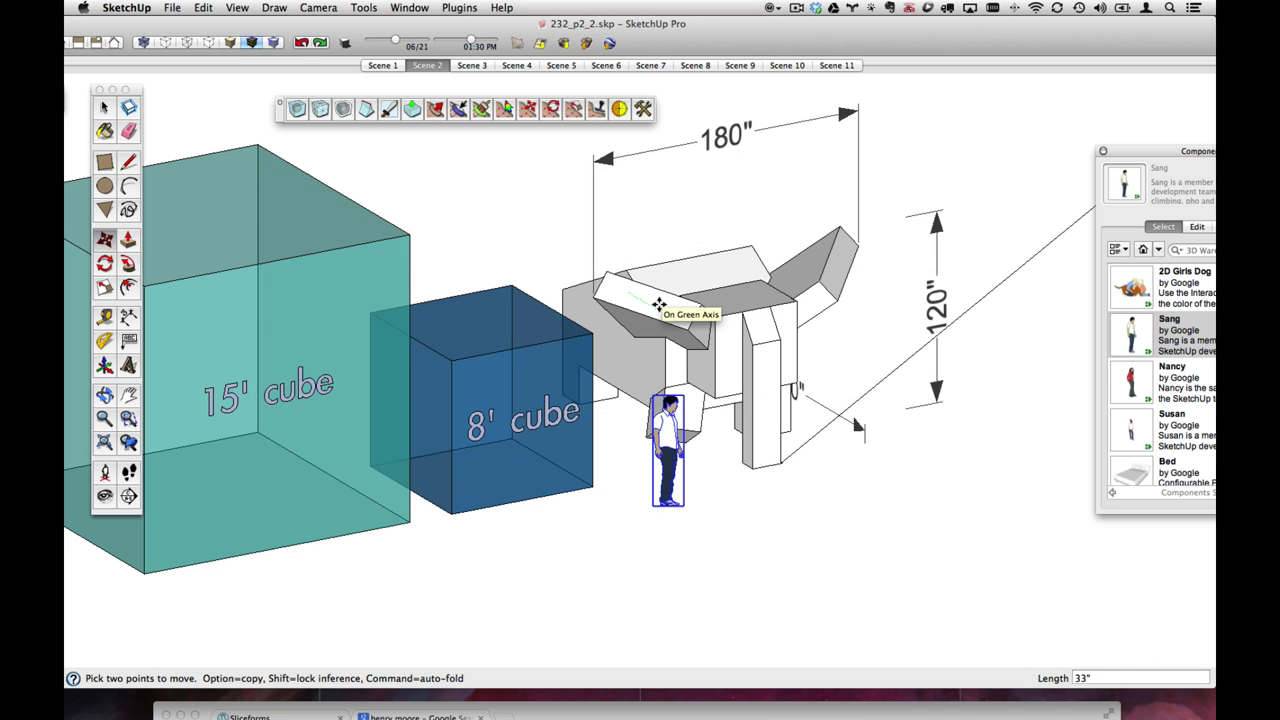
{"action": "left_click", "coordinate": [104, 107]}
{"action": "double_click", "coordinate": [740, 330]}
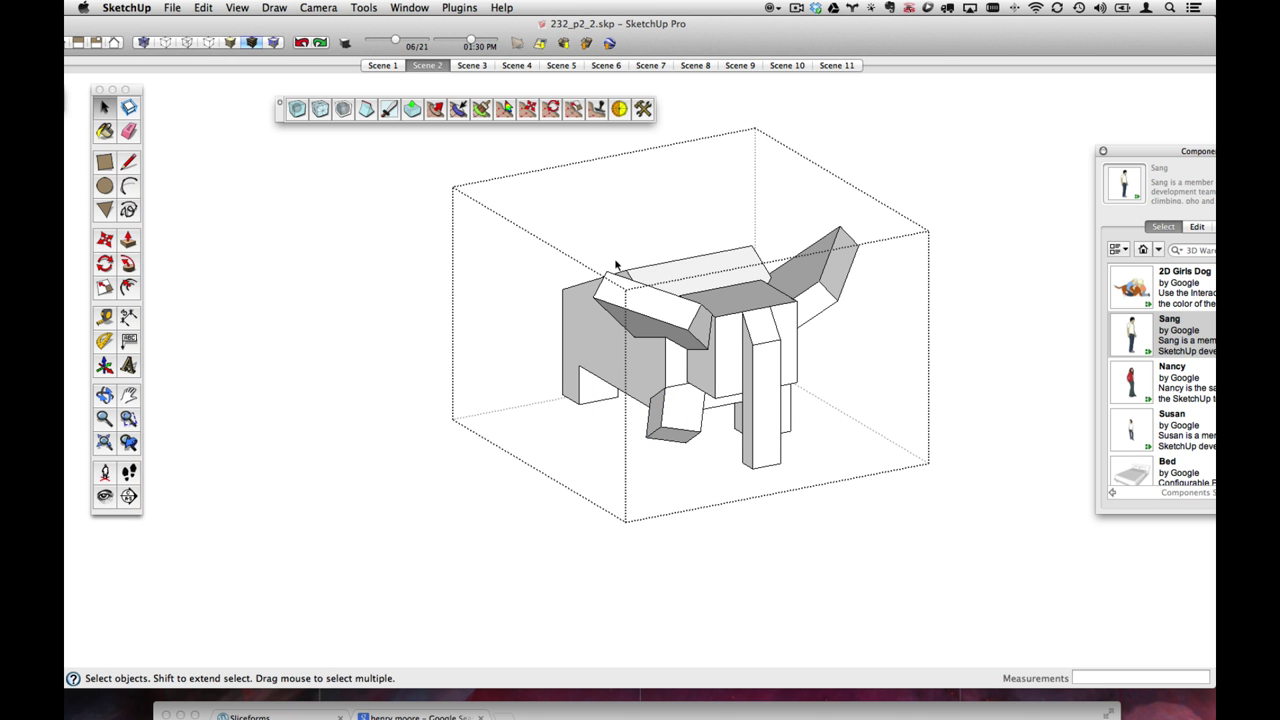
{"action": "left_click", "coordinate": [428, 300]}
{"action": "right_click", "coordinate": [675, 289]}
{"action": "left_click", "coordinate": [720, 291]}
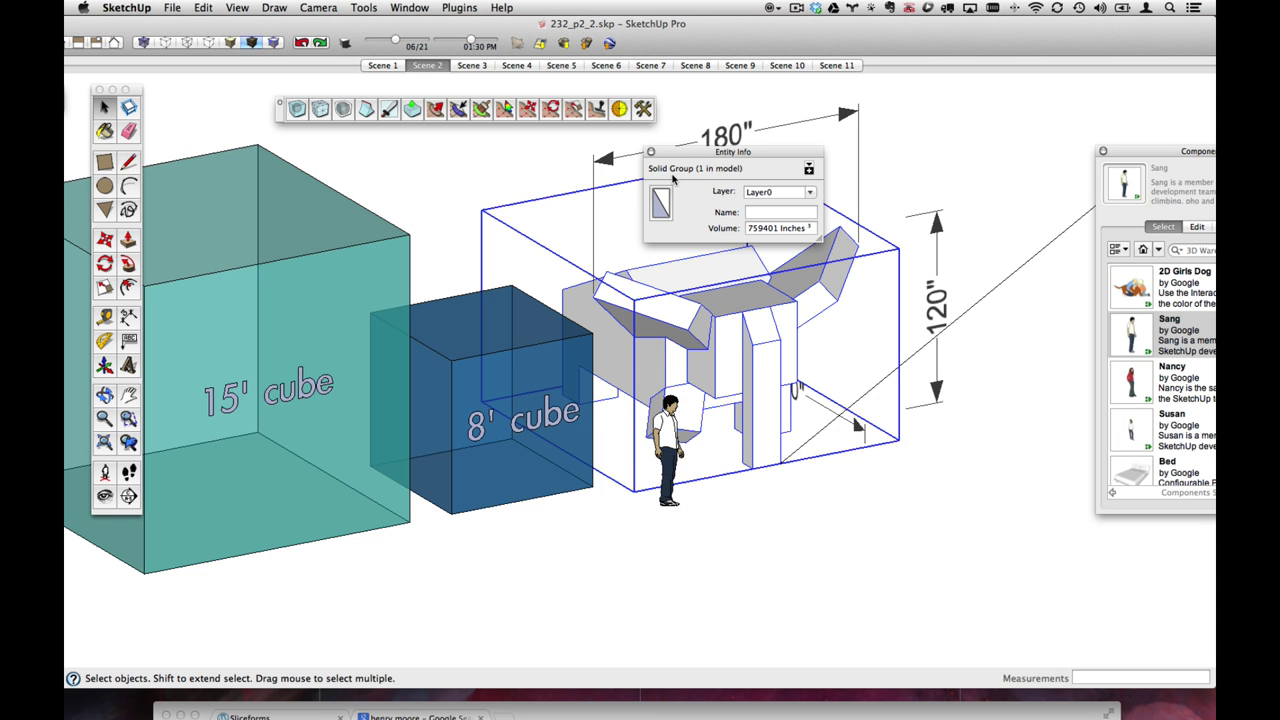
{"action": "left_click_drag", "start_coordinate": [677, 162], "coordinate": [773, 164]}
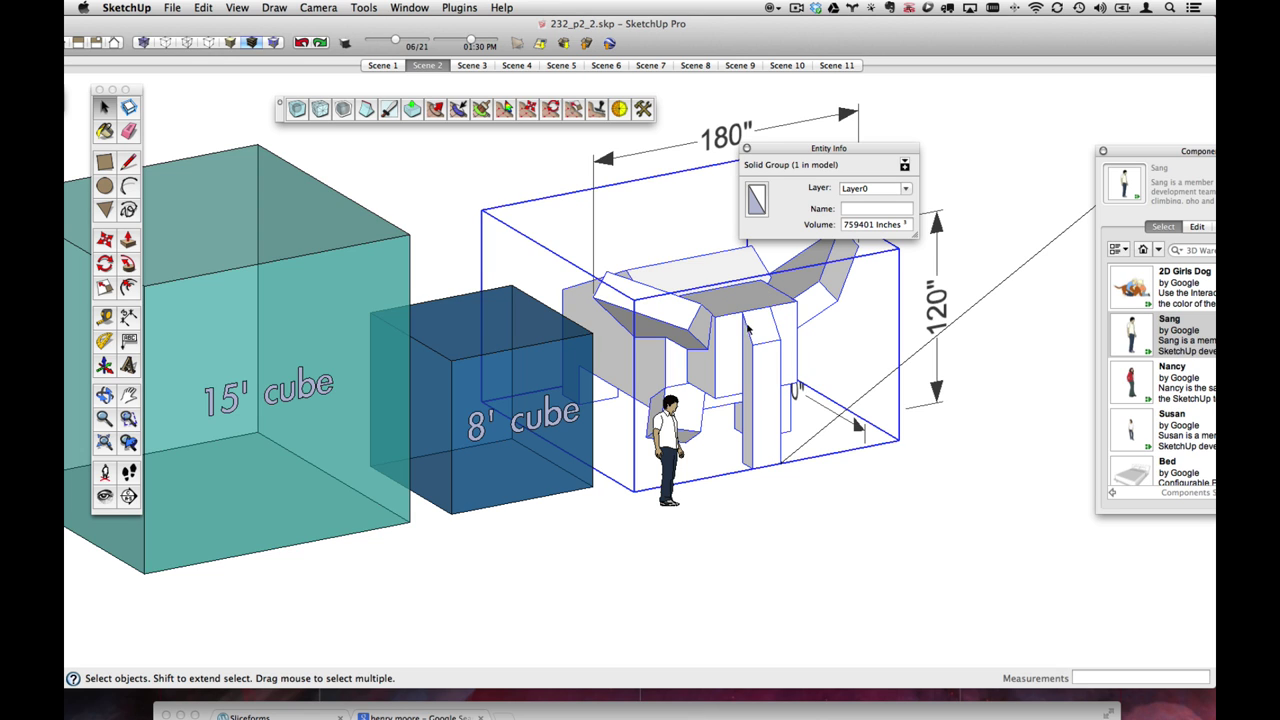
{"action": "left_click_drag", "start_coordinate": [798, 149], "coordinate": [902, 130]}
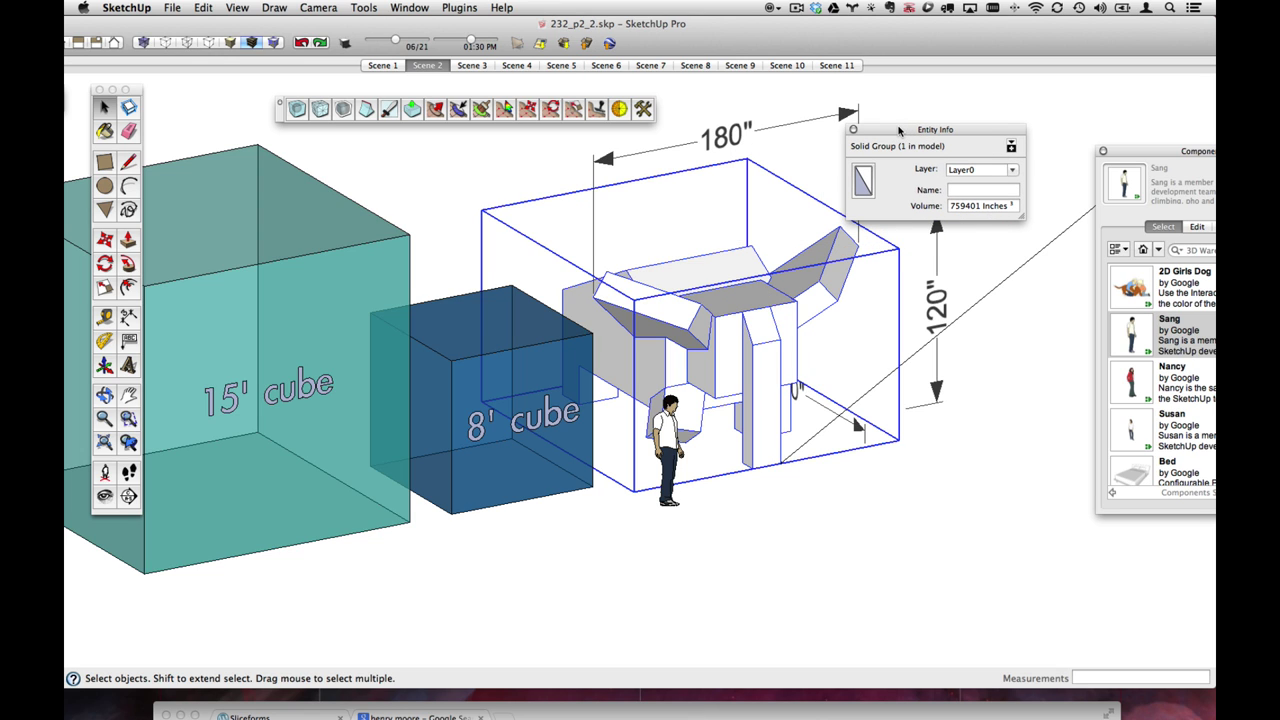
{"action": "left_click", "coordinate": [853, 130]}
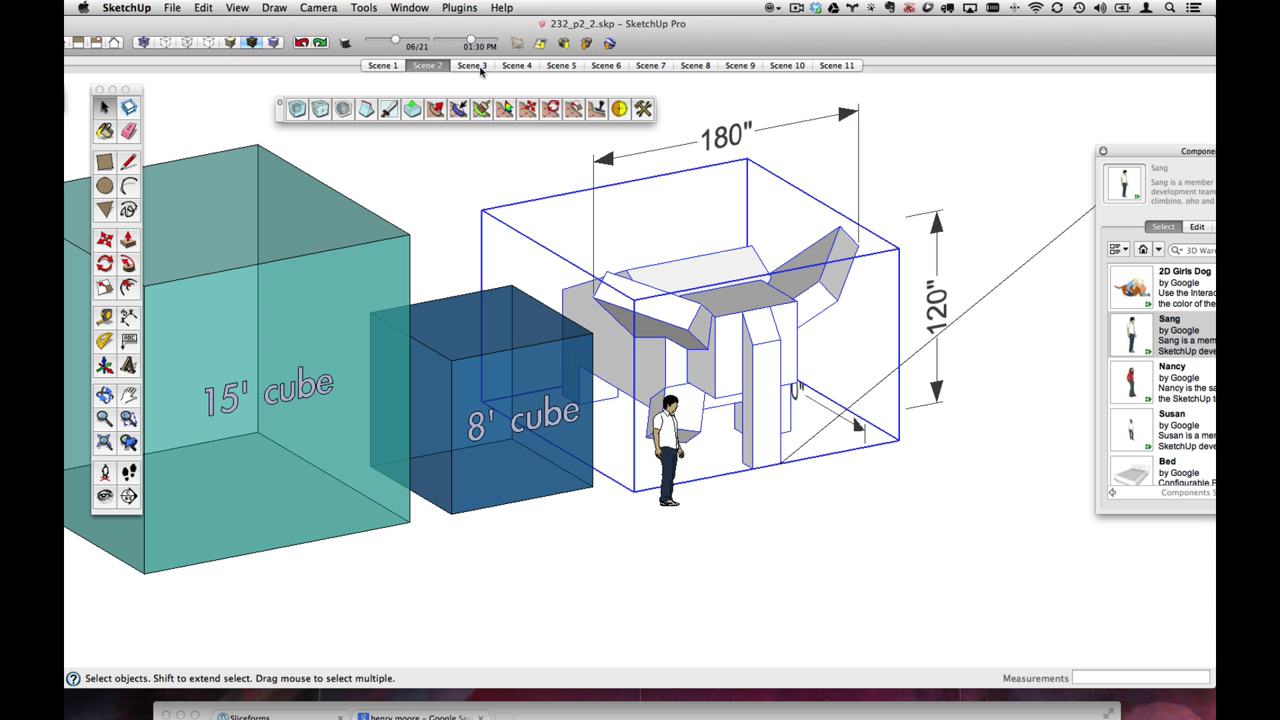
- Show Scene 3, reposition the Artisan toolbar, orbit the subdivided elephant, then go to Scene 4
{"action": "left_click", "coordinate": [480, 67]}
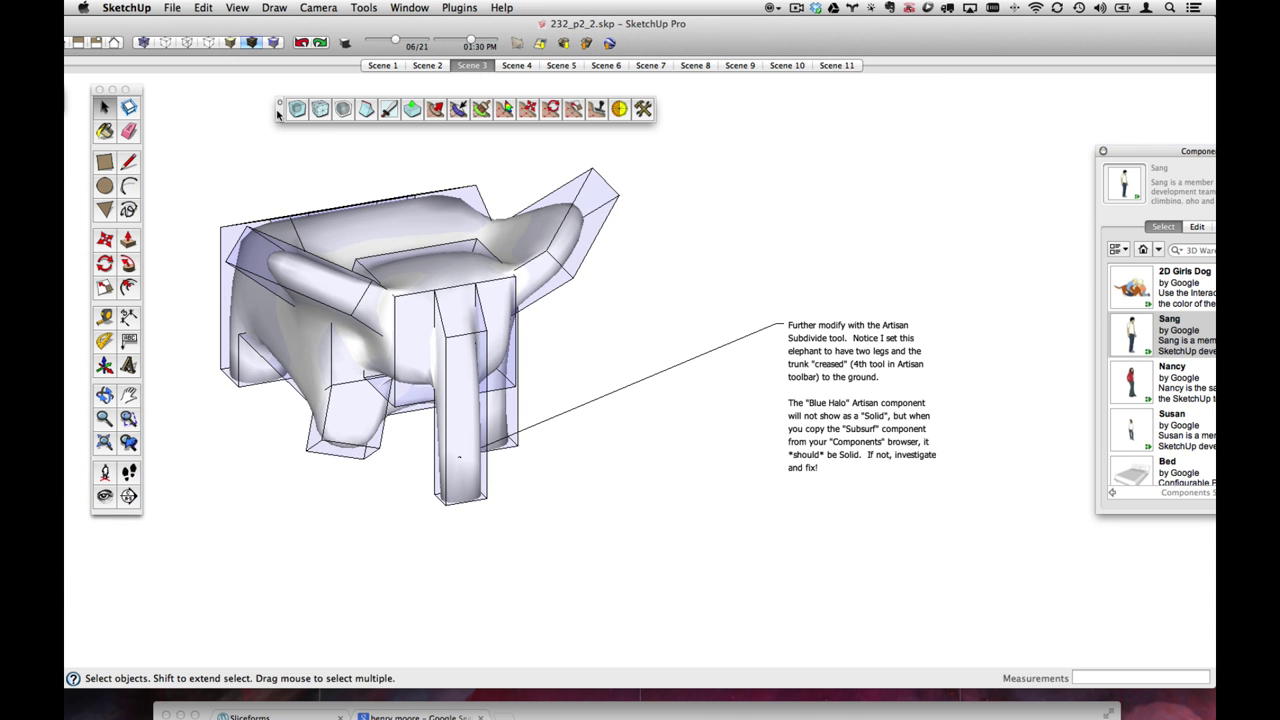
{"action": "left_click_drag", "start_coordinate": [272, 110], "coordinate": [328, 130]}
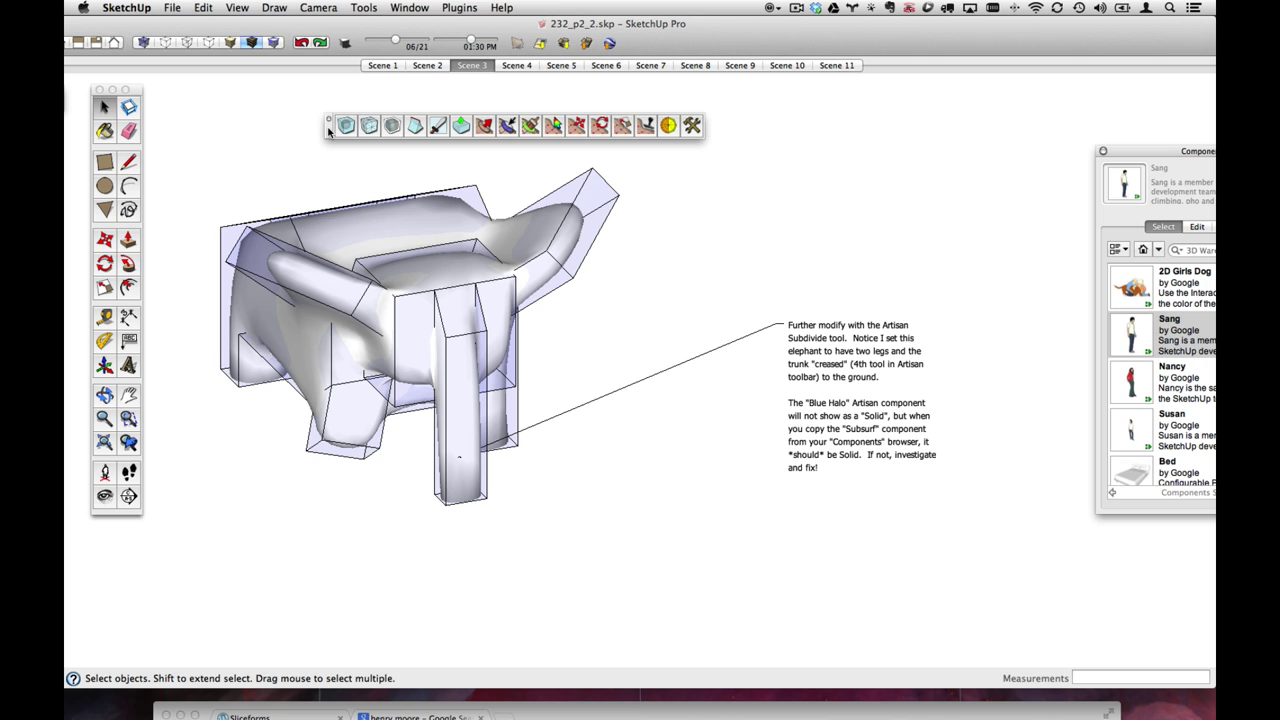
{"action": "left_click_drag", "start_coordinate": [328, 132], "coordinate": [359, 121]}
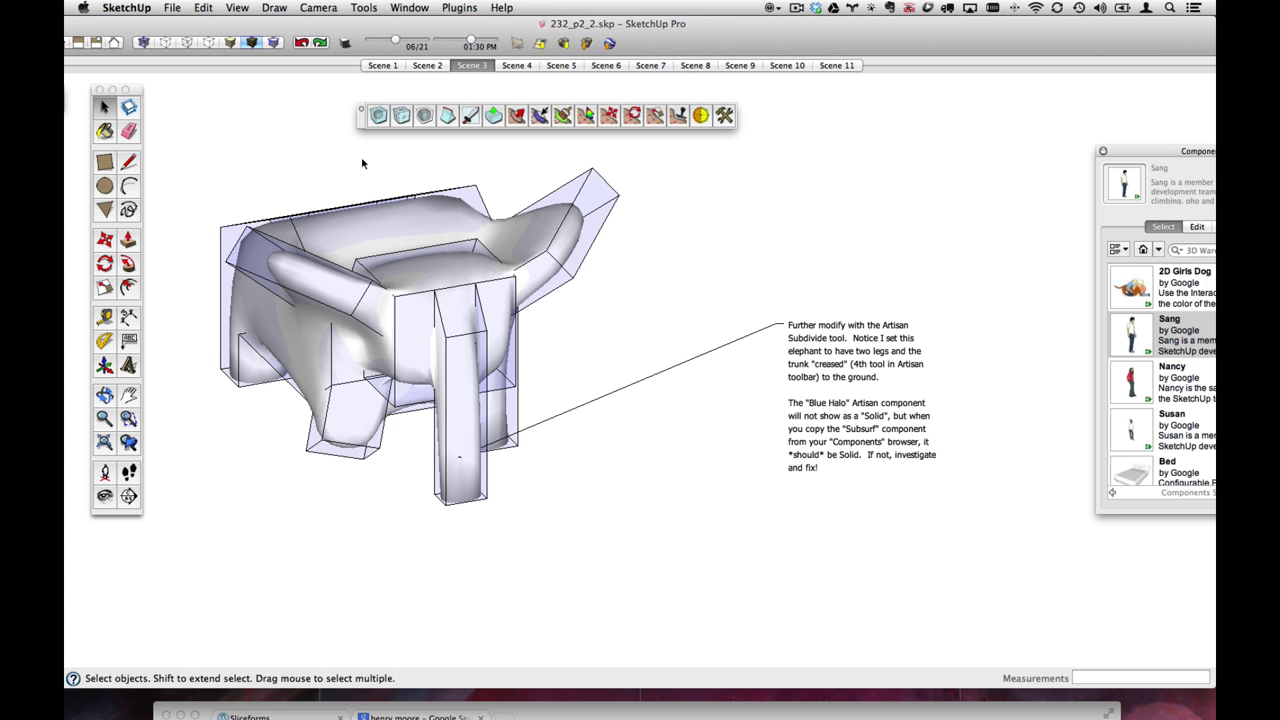
{"action": "middle_click_drag", "start_coordinate": [389, 212], "coordinate": [360, 254]}
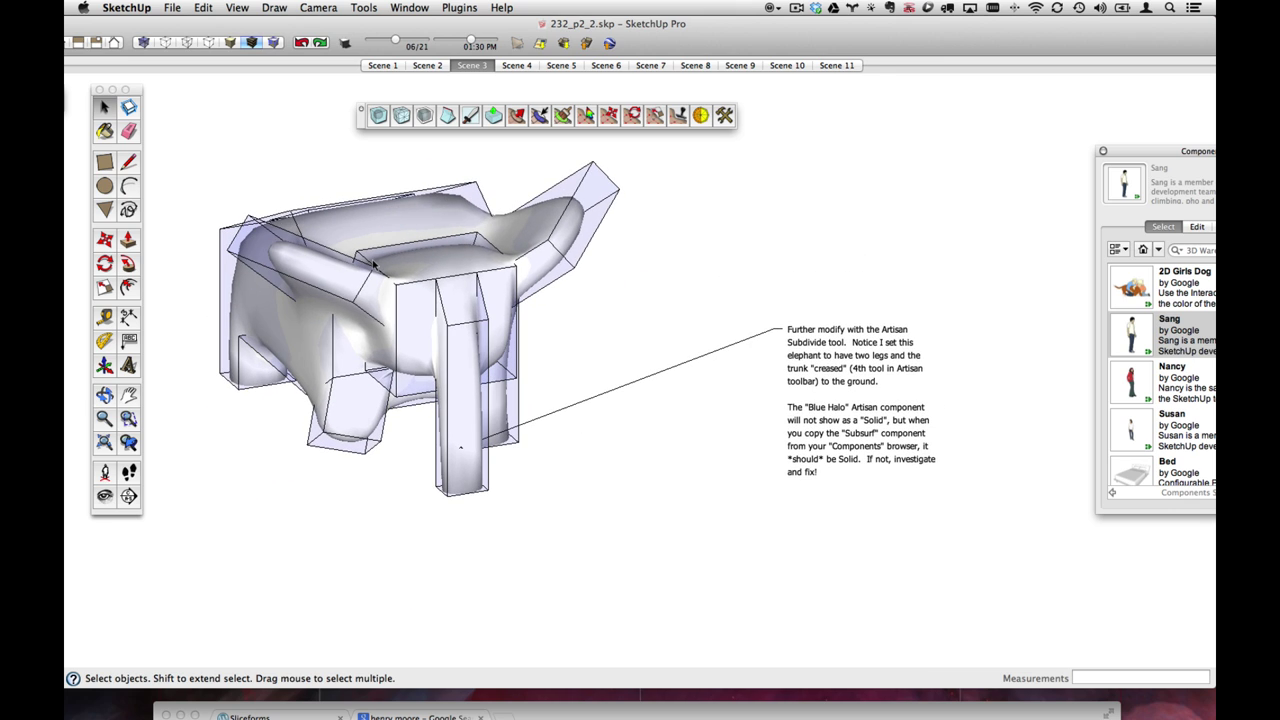
{"action": "middle_click_drag", "start_coordinate": [425, 362], "coordinate": [485, 402]}
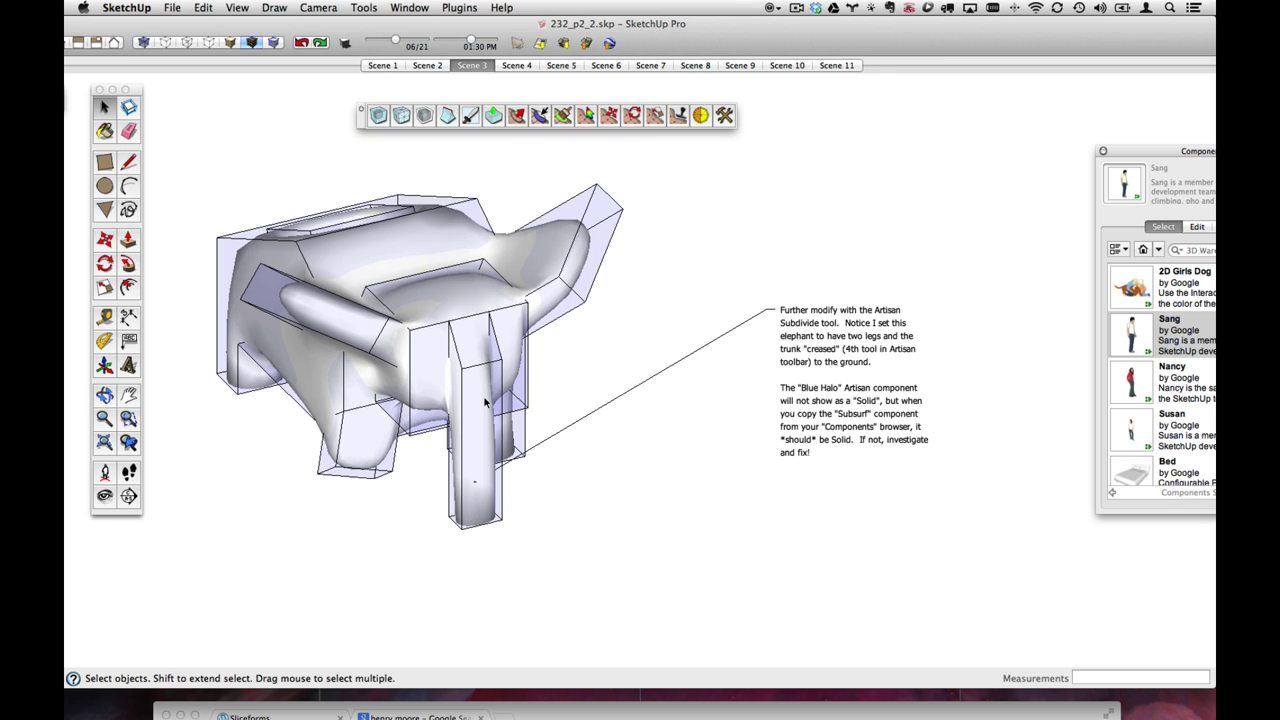
{"action": "left_click", "coordinate": [520, 66]}
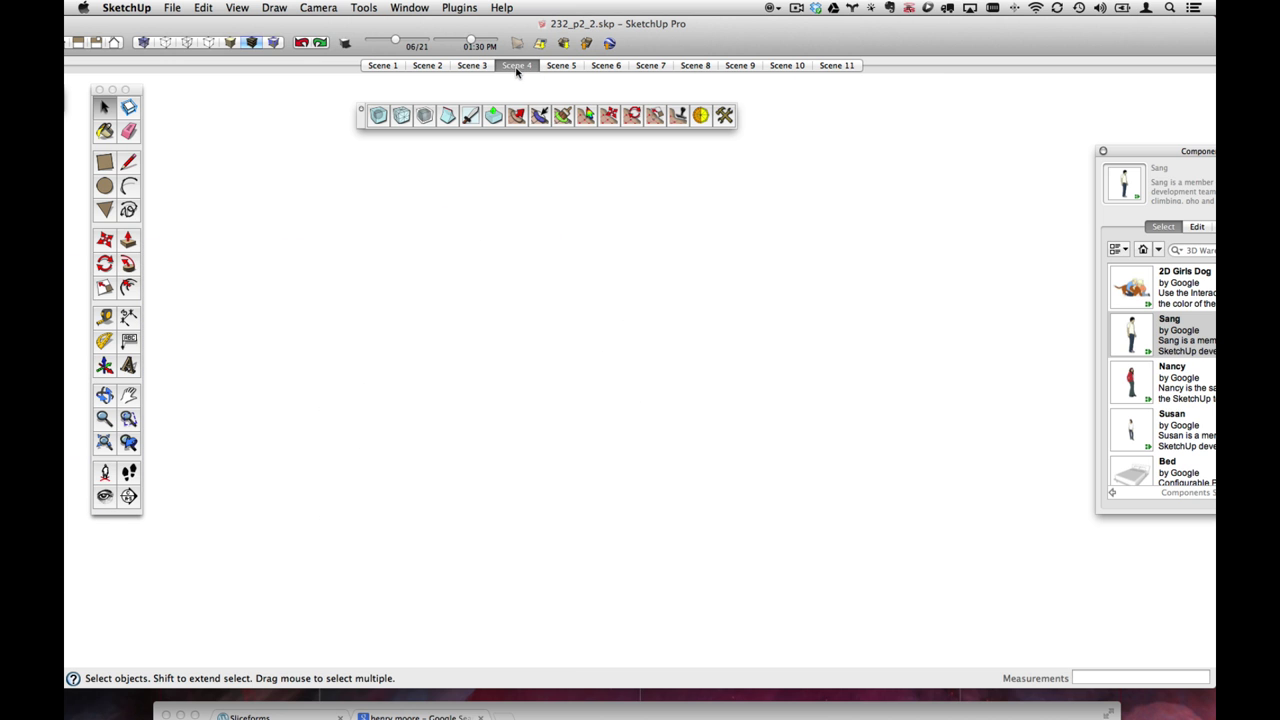
- Check the smoothed elephant's Entity Info for Solid Component and volume
{"action": "mouse_move", "coordinate": [484, 322]}
{"action": "middle_mouse_down"}
{"action": "mouse_move", "coordinate": [449, 231]}
{"action": "mouse_move", "coordinate": [611, 431]}
{"action": "mouse_move", "coordinate": [609, 474]}
{"action": "mouse_move", "coordinate": [524, 399]}
{"action": "middle_mouse_up"}
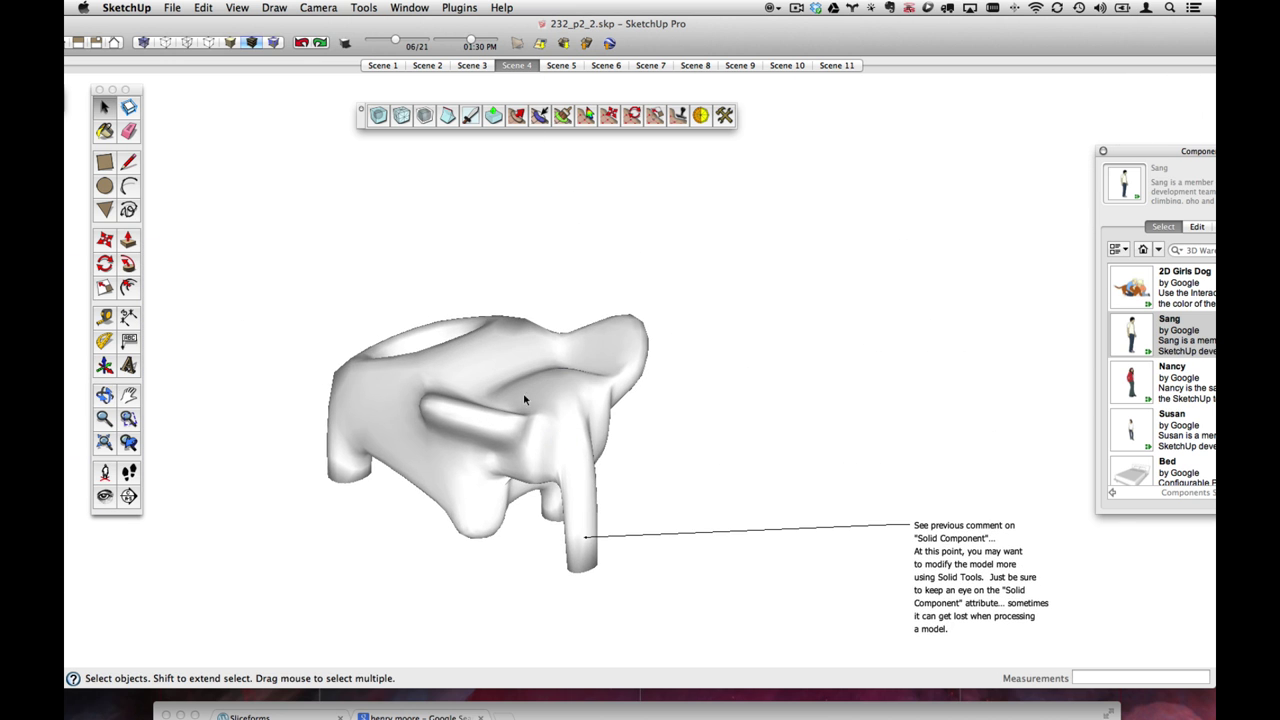
{"action": "left_click", "coordinate": [494, 340]}
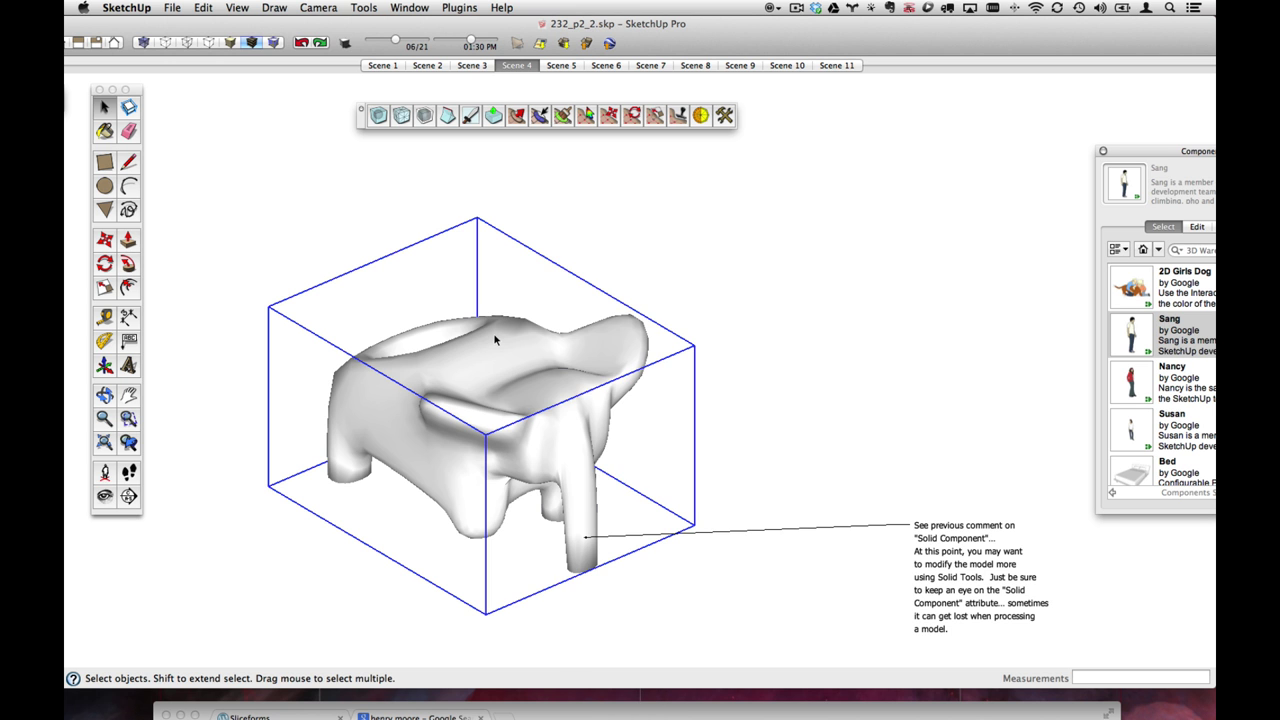
{"action": "right_click", "coordinate": [494, 338]}
{"action": "left_click", "coordinate": [540, 263]}
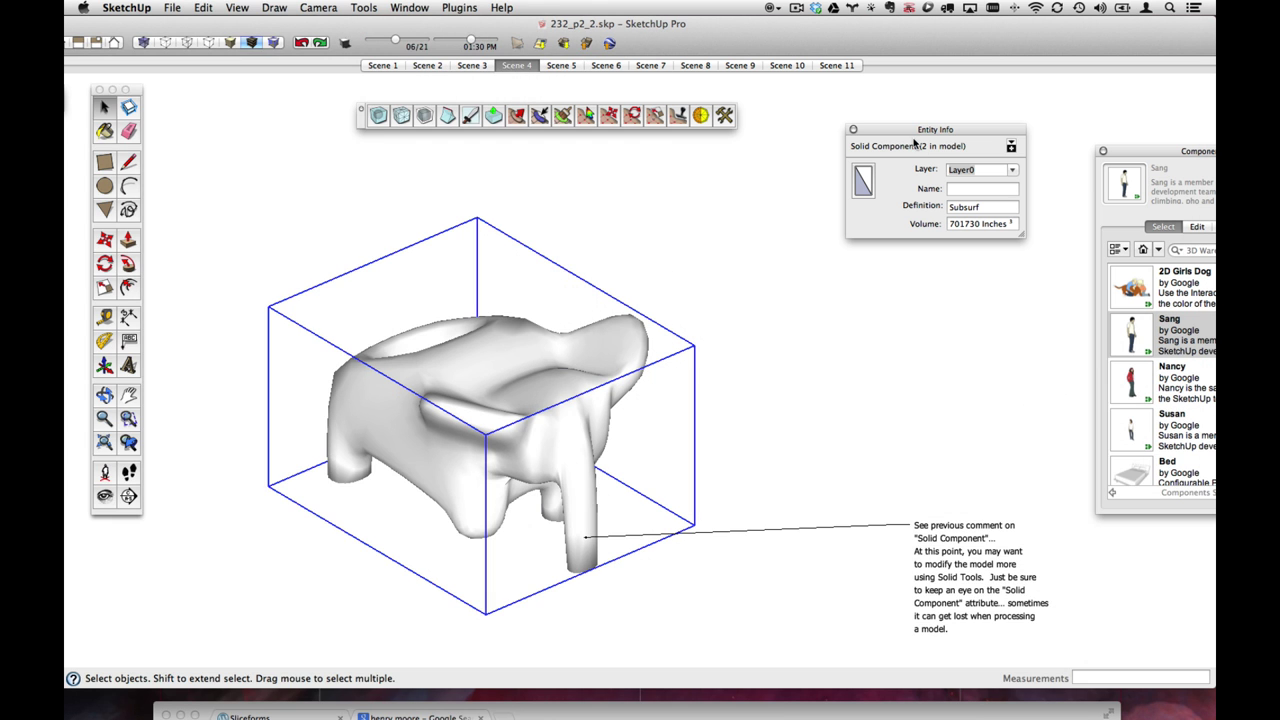
{"action": "left_click_drag", "start_coordinate": [911, 130], "coordinate": [653, 173]}
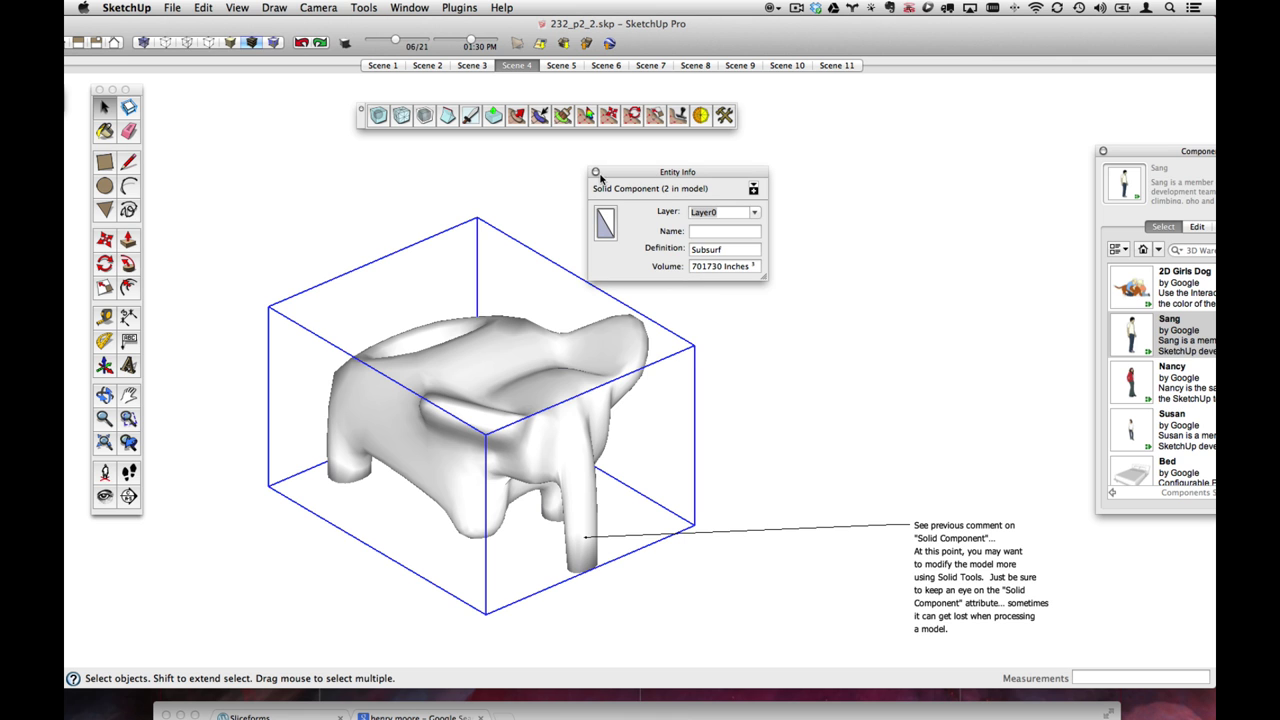
{"action": "left_click", "coordinate": [596, 174]}
- Place a Sang figure from the Components panel beside the smoothed elephant
{"action": "middle_click_drag", "start_coordinate": [686, 437], "coordinate": [542, 330]}
{"action": "left_click", "coordinate": [1145, 328]}
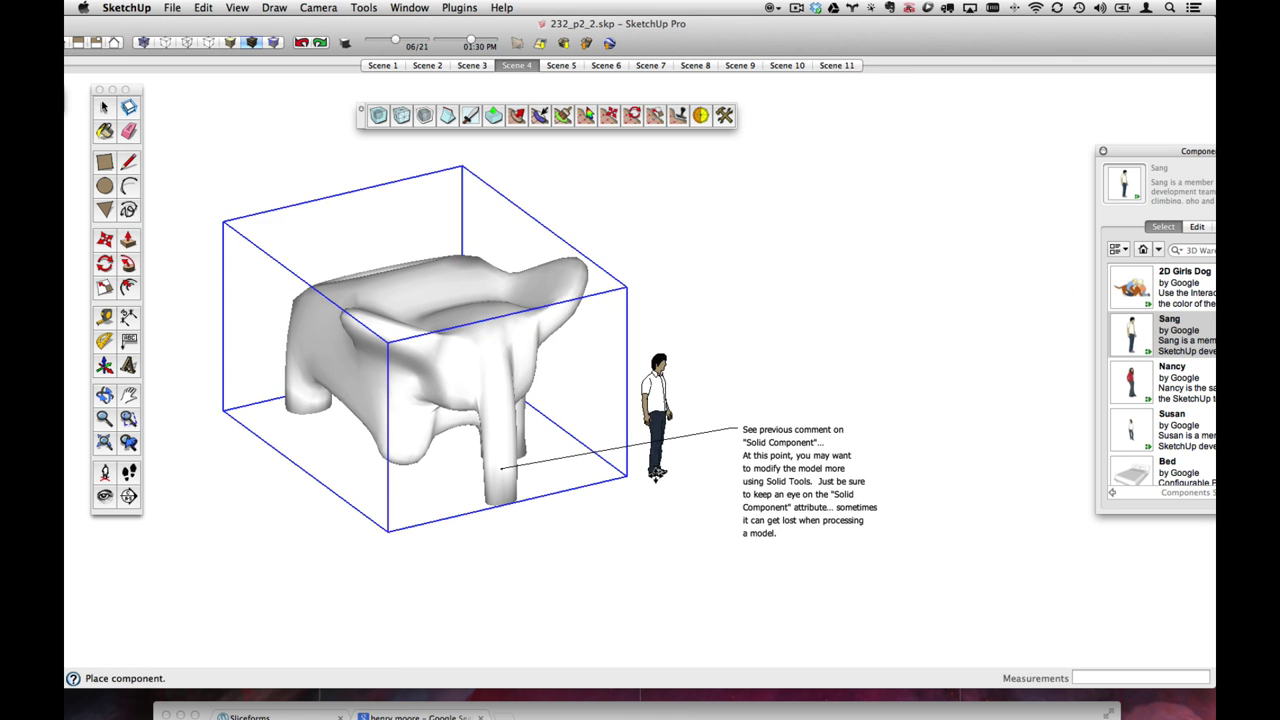
{"action": "left_click", "coordinate": [652, 462]}
{"action": "middle_click_drag", "start_coordinate": [691, 471], "coordinate": [400, 345]}
{"action": "key", "text": "m"}
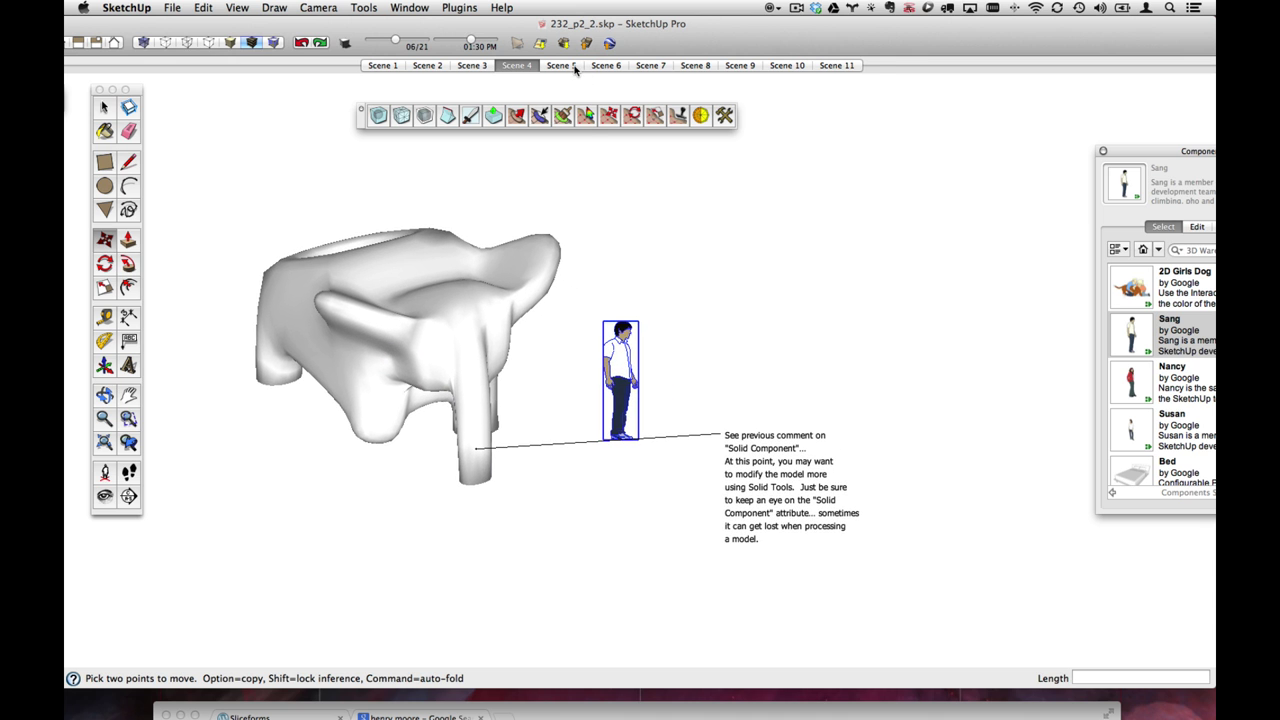
- Copy the smoothed elephant sculpture in Scene 4 and switch to Scene 5
{"action": "left_click", "coordinate": [574, 65]}
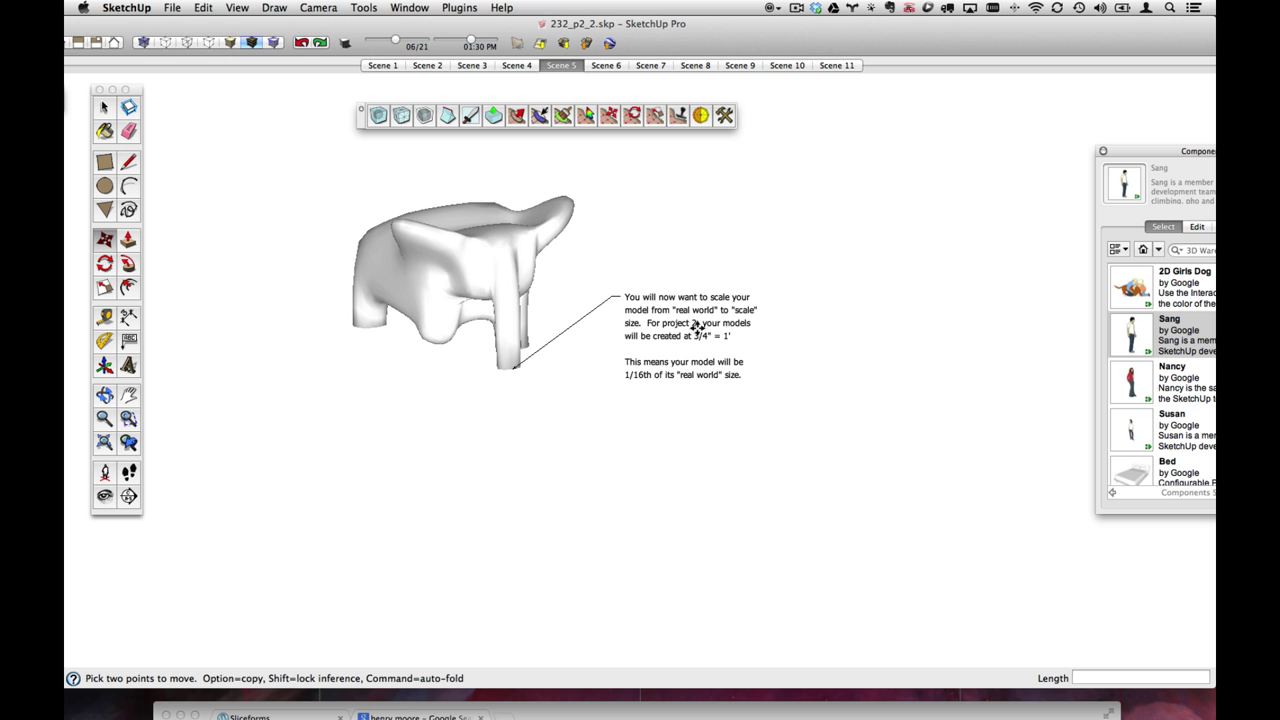
{"action": "left_click", "coordinate": [516, 65]}
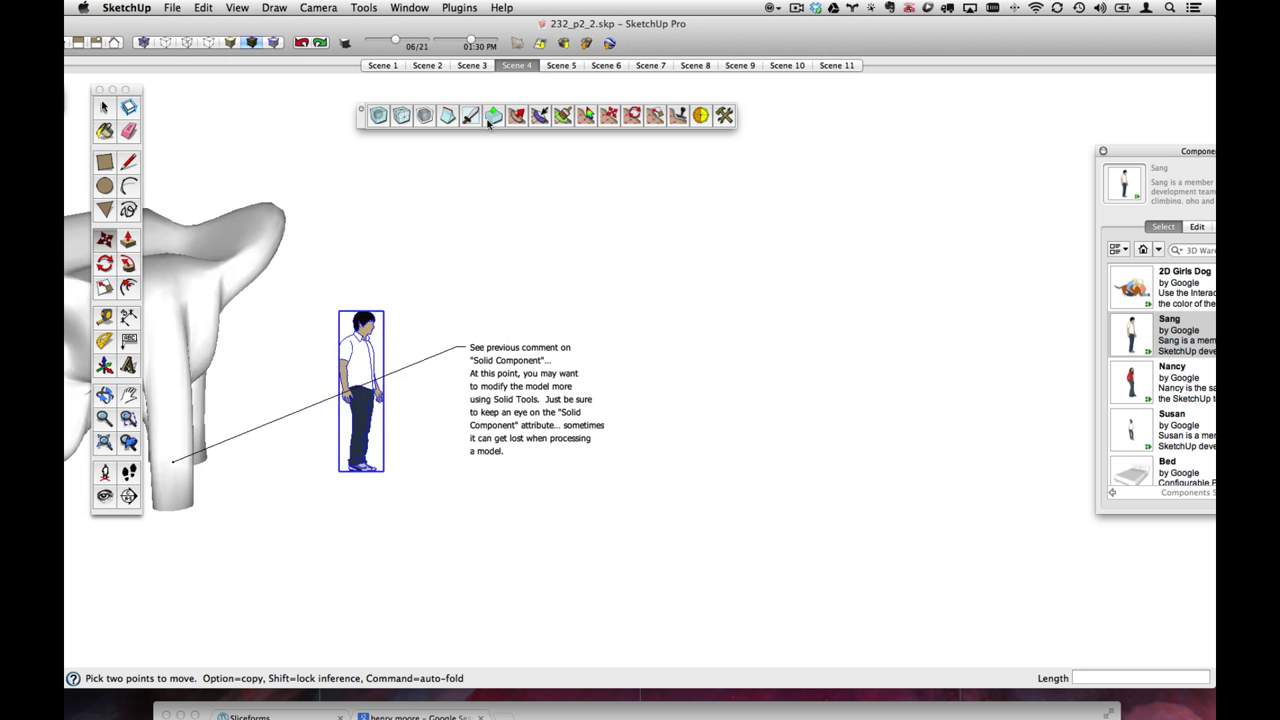
{"action": "key", "text": "space"}
{"action": "left_click", "coordinate": [529, 338]}
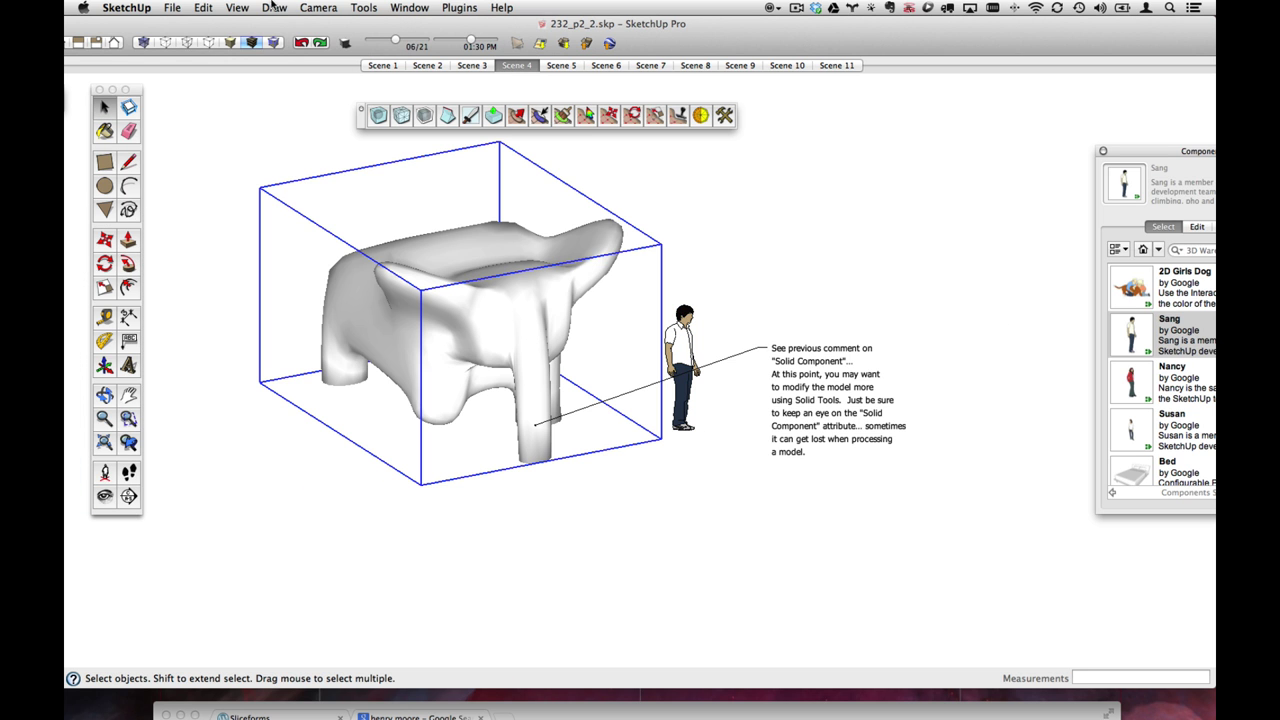
{"action": "left_click", "coordinate": [203, 7]}
{"action": "left_click", "coordinate": [238, 78]}
{"action": "left_click", "coordinate": [560, 65]}
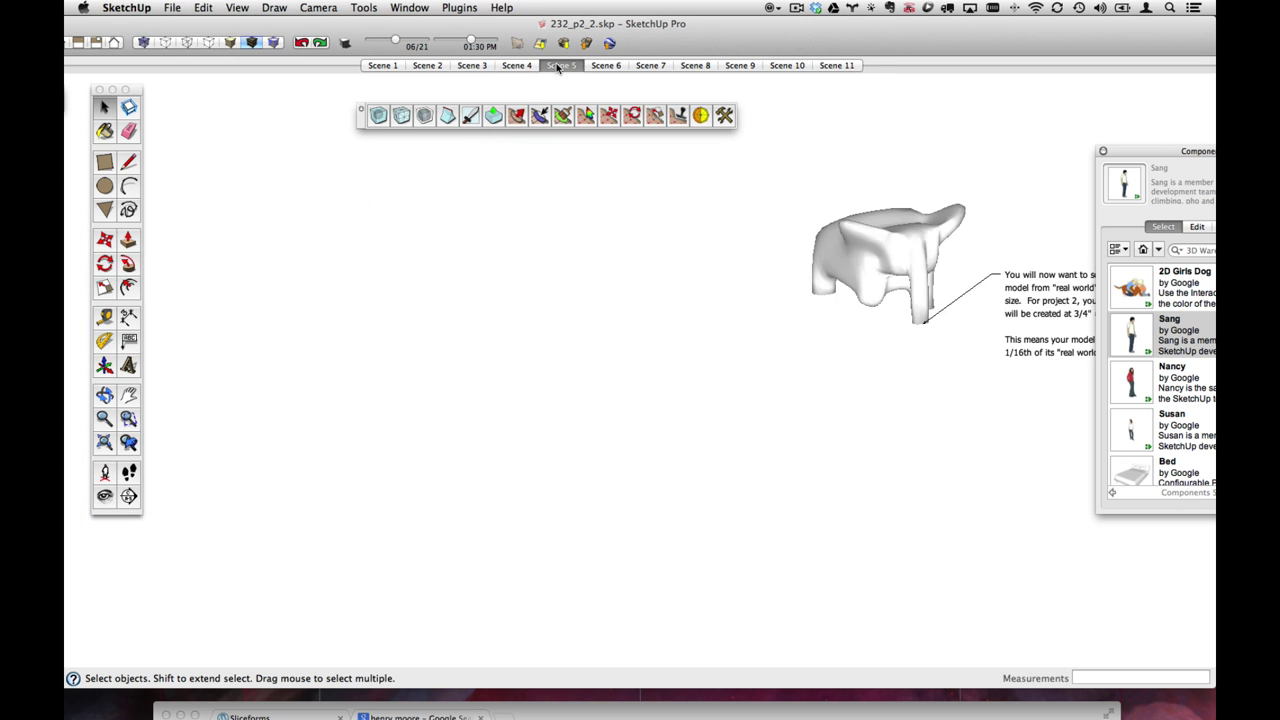
{"action": "left_click", "coordinate": [201, 7]}
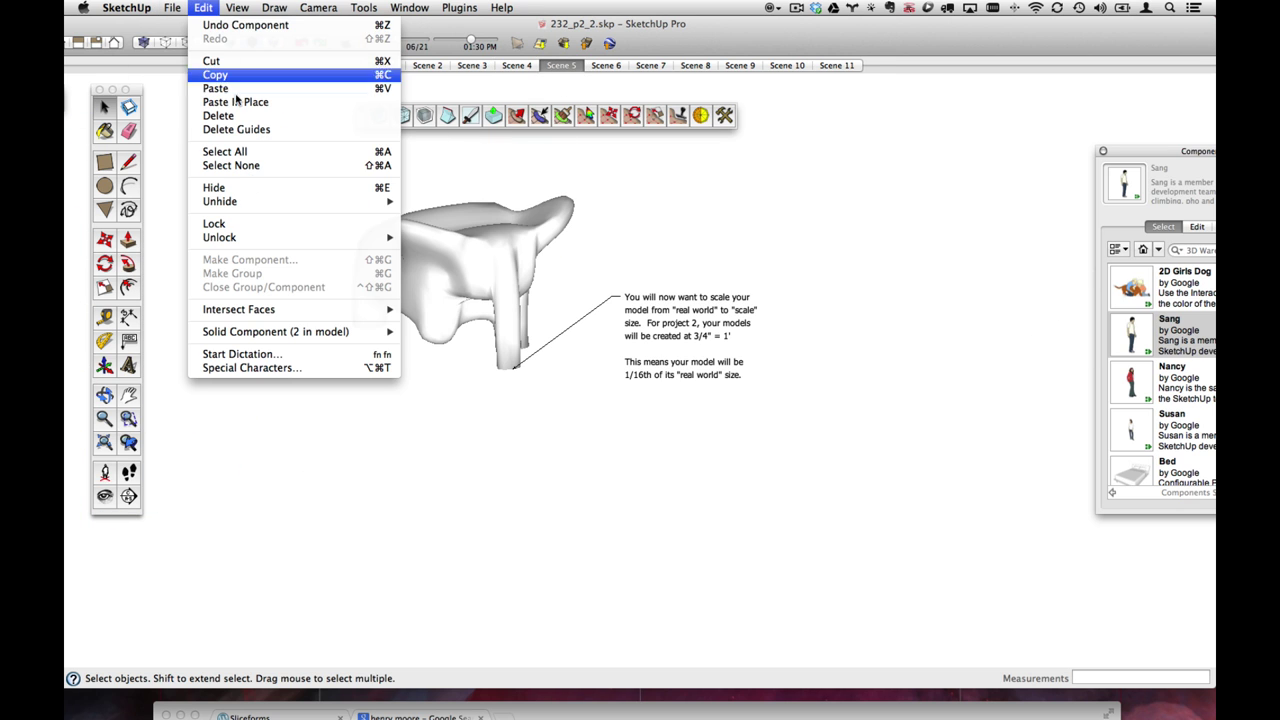
- Paste the full-size smoothed elephant sculpture into Scene 5 and position it
{"action": "left_click", "coordinate": [238, 89]}
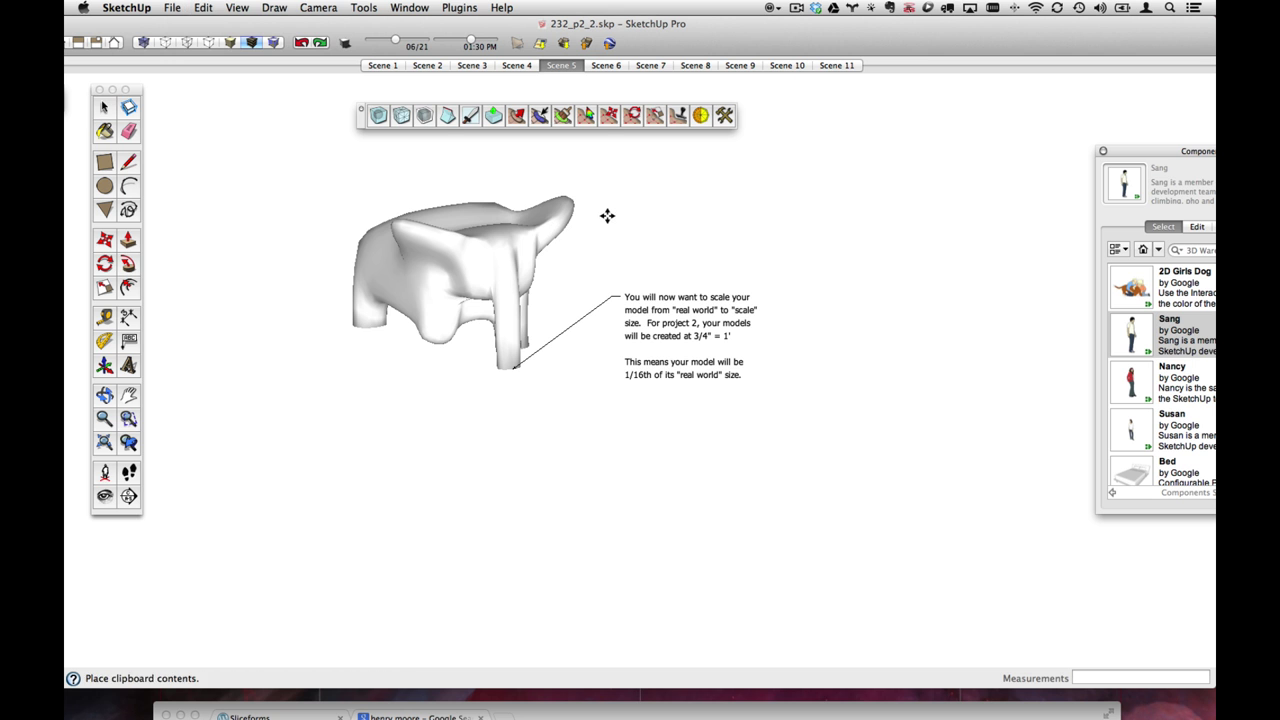
{"action": "middle_click_drag", "start_coordinate": [682, 302], "coordinate": [589, 420]}
{"action": "scroll", "coordinate": [614, 386], "scroll_direction": "down", "scroll_amount": 6}
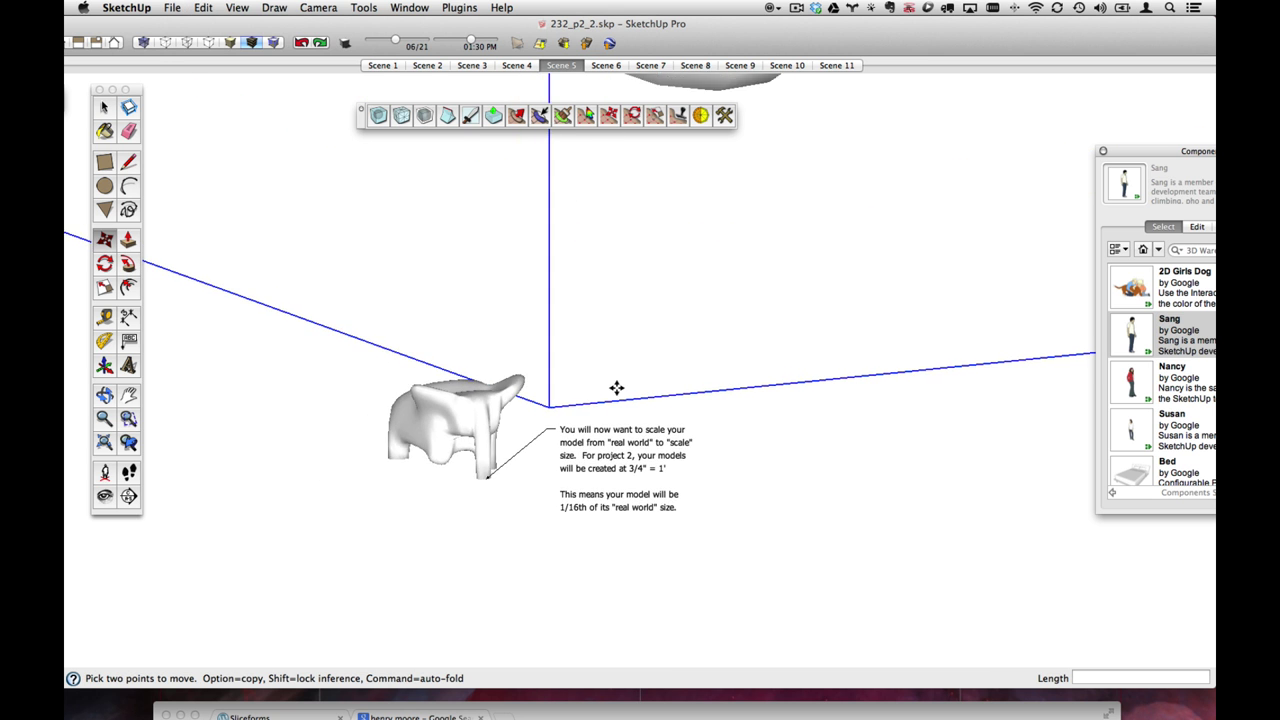
{"action": "mouse_move", "coordinate": [667, 335]}
{"action": "middle_mouse_down"}
{"action": "mouse_move", "coordinate": [780, 297]}
{"action": "mouse_move", "coordinate": [660, 423]}
{"action": "middle_mouse_up"}
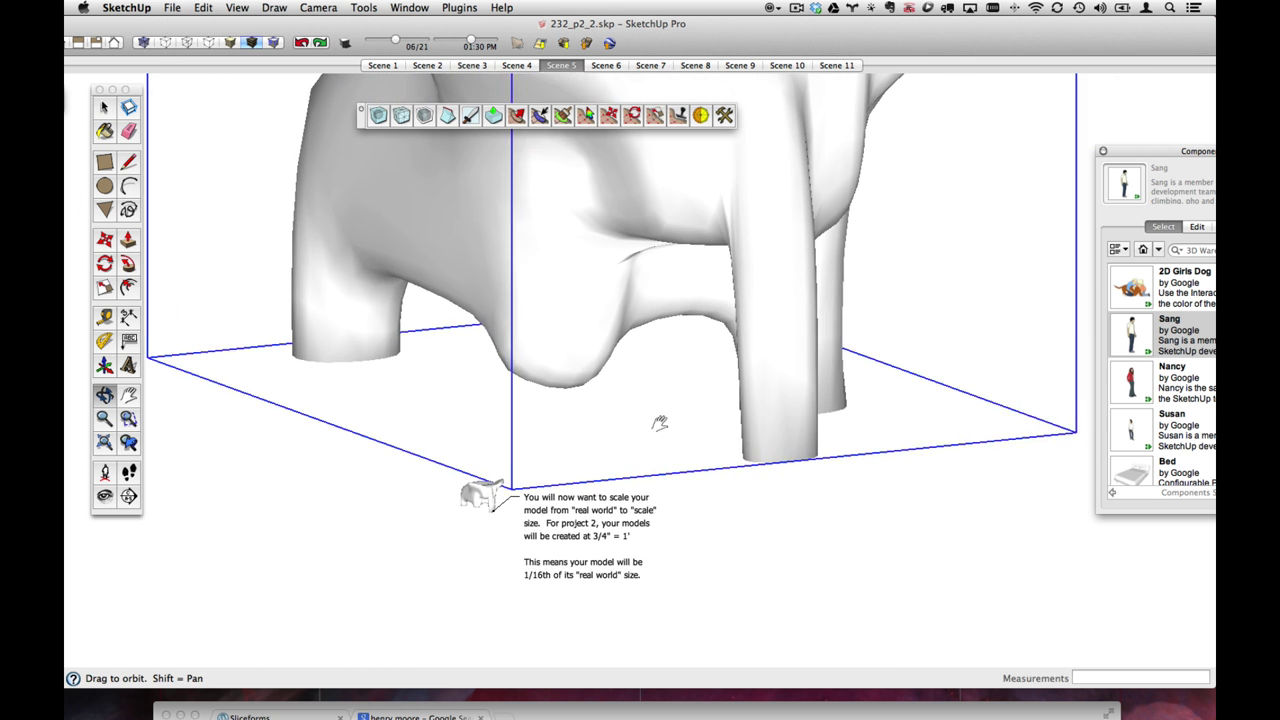
{"action": "scroll", "coordinate": [650, 425], "scroll_direction": "down", "scroll_amount": 3}
- Place the Sang figure beside the pasted elephant sculpture and zoom to check the scale
{"action": "left_click", "coordinate": [700, 314]}
{"action": "left_click", "coordinate": [1132, 342]}
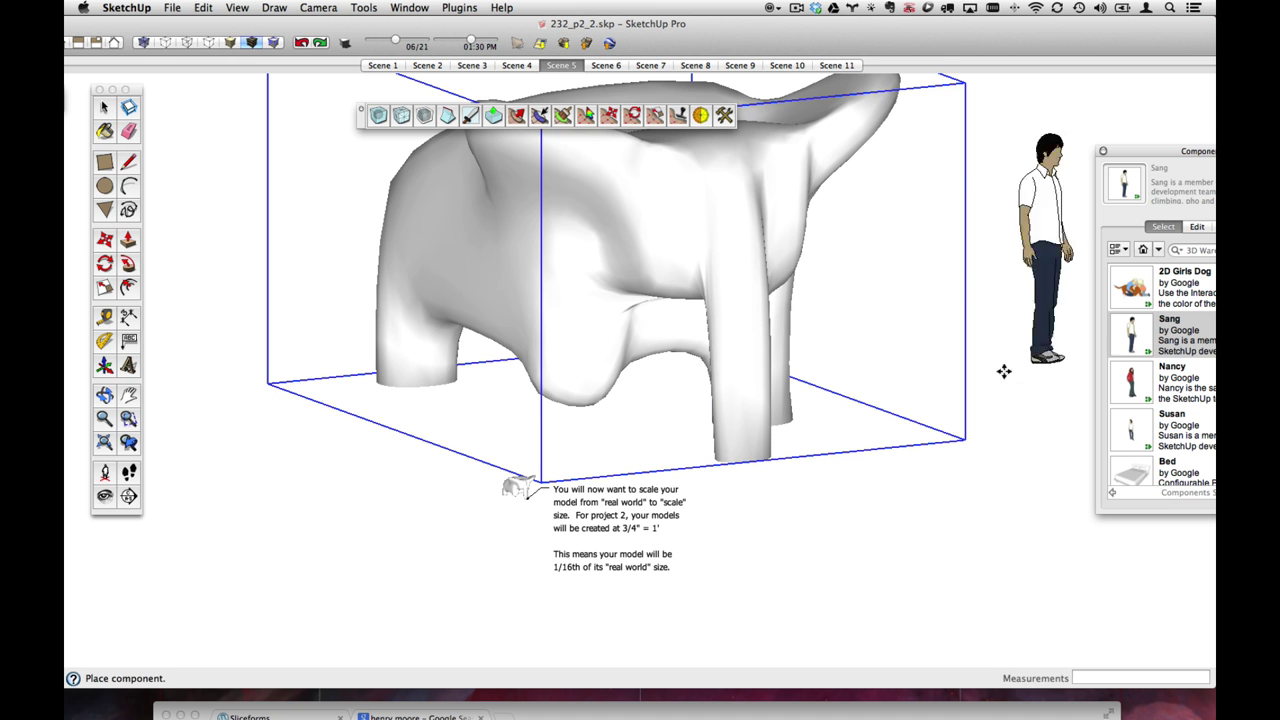
{"action": "left_click", "coordinate": [387, 483]}
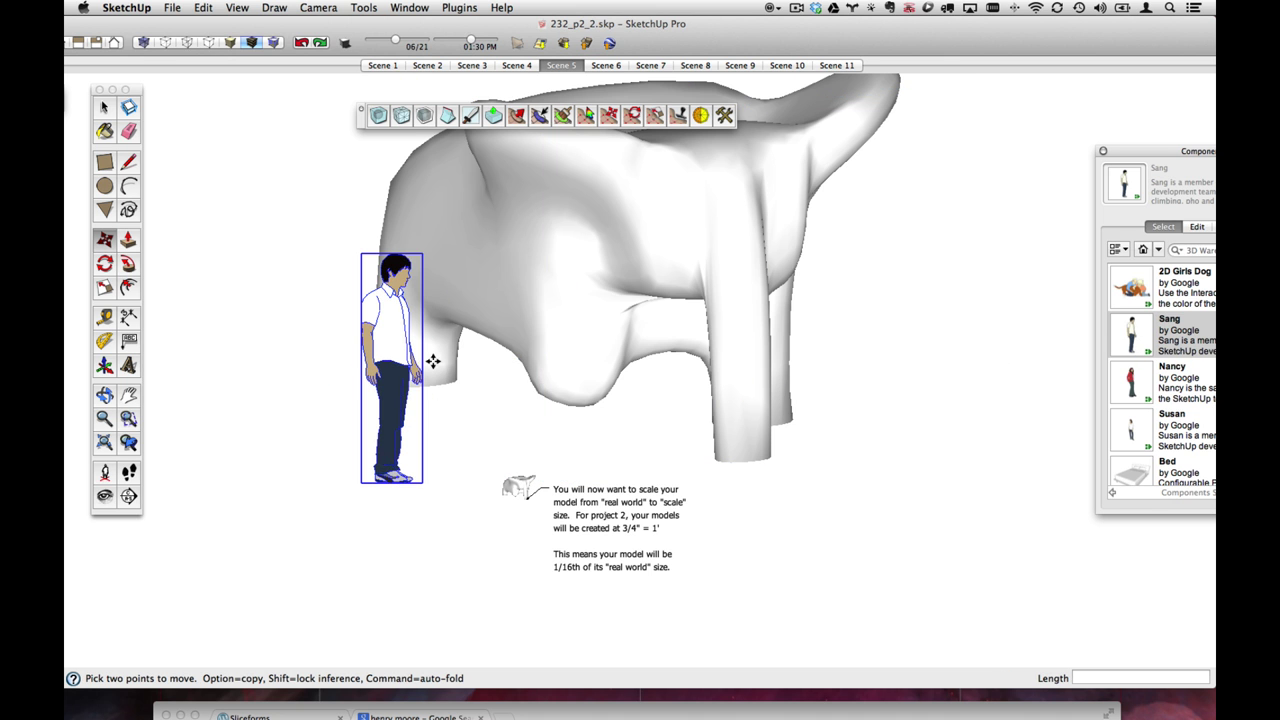
{"action": "scroll", "coordinate": [512, 488], "scroll_direction": "up", "scroll_amount": 1}
{"action": "scroll", "coordinate": [512, 488], "scroll_direction": "up", "scroll_amount": 2}
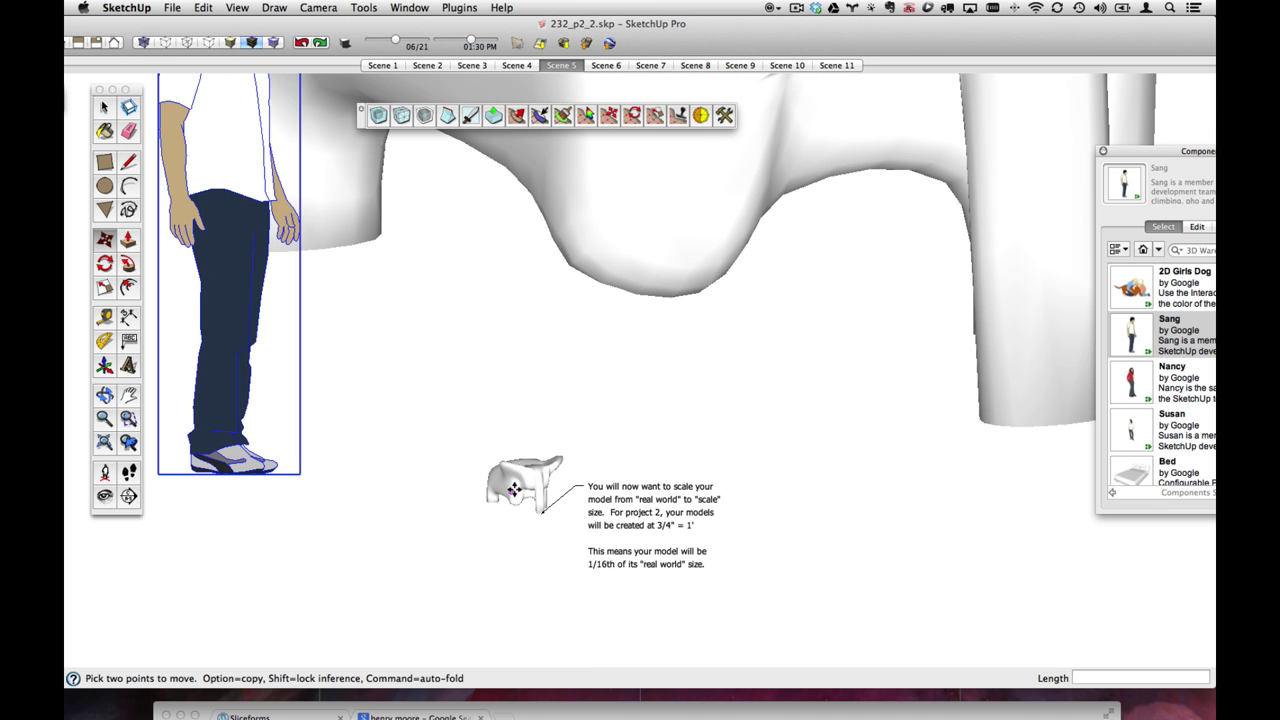
{"action": "scroll", "coordinate": [512, 488], "scroll_direction": "down", "scroll_amount": 2}
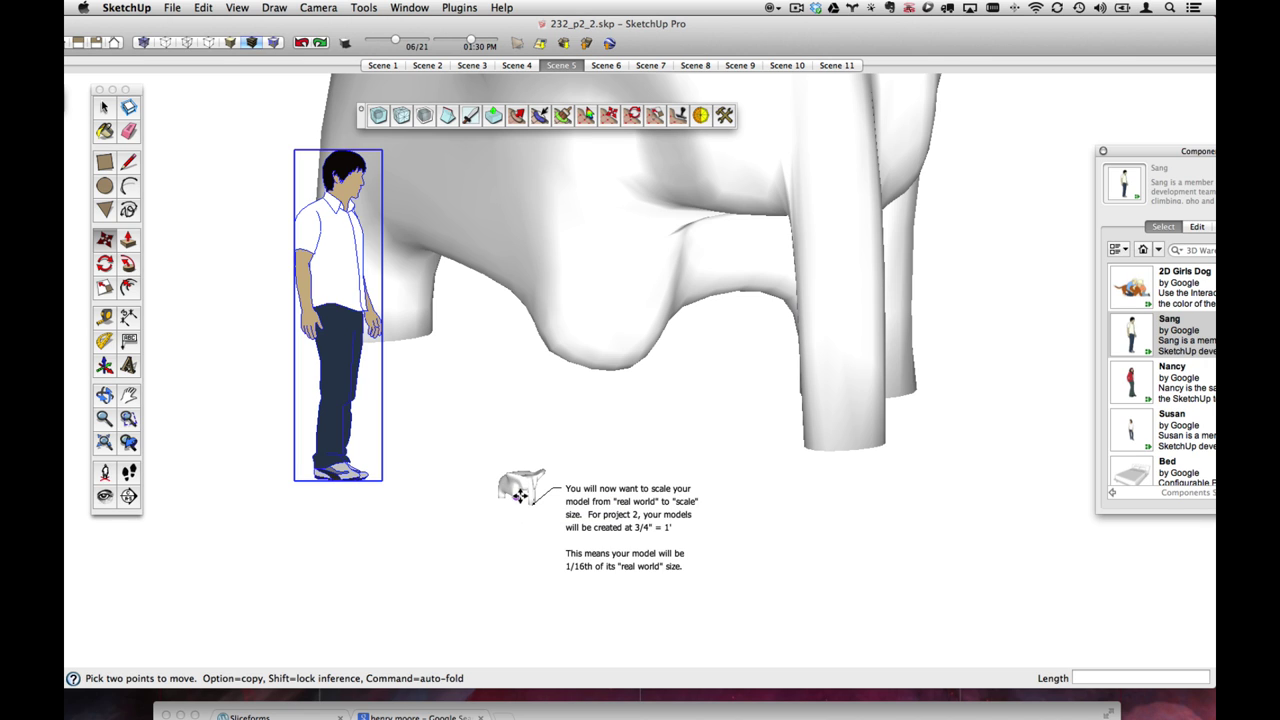
- Move the small sculpture model next to its scaling note, then go to Scene 6
{"action": "left_click", "coordinate": [103, 110]}
{"action": "left_click", "coordinate": [515, 488]}
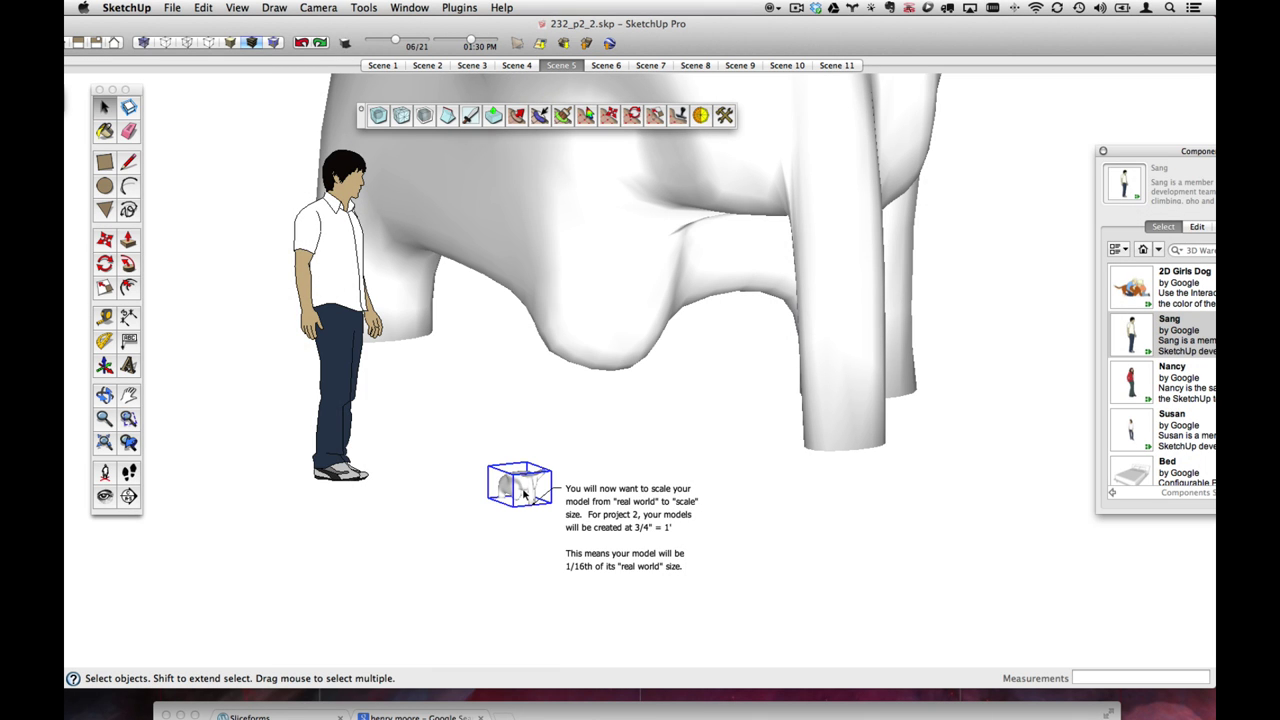
{"action": "key", "text": "m"}
{"action": "left_click", "coordinate": [522, 490]}
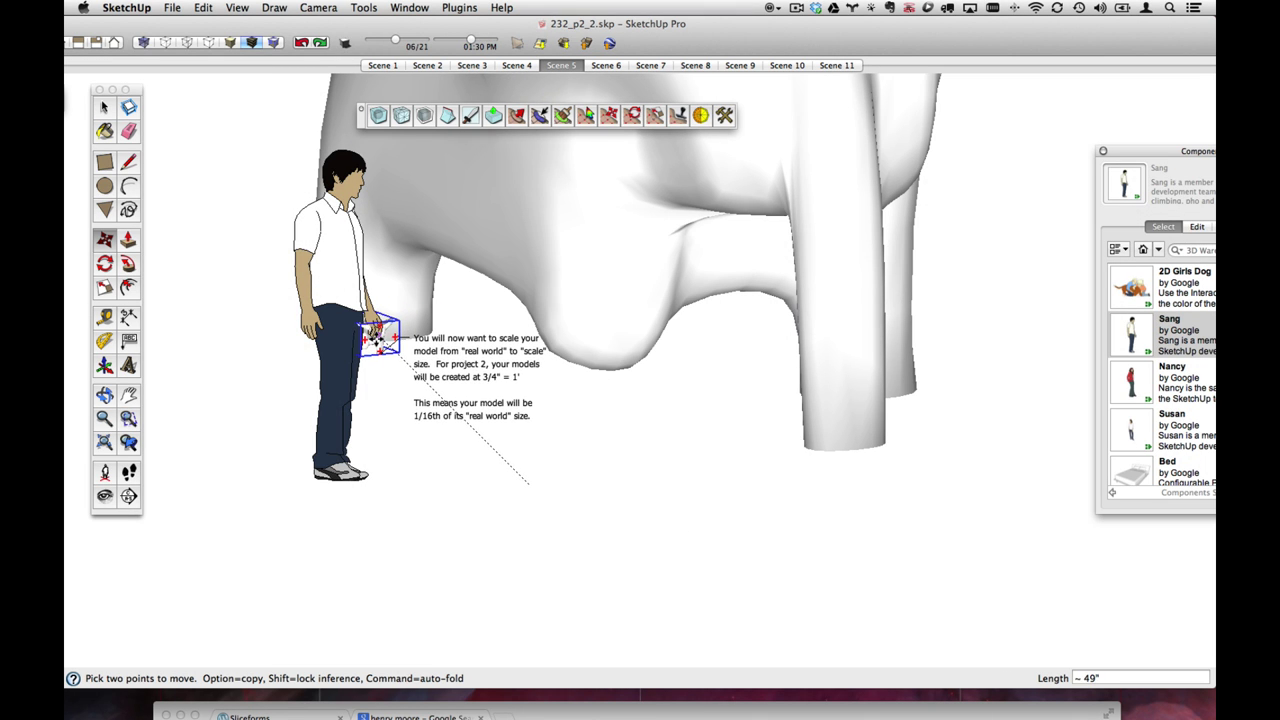
{"action": "left_click", "coordinate": [524, 479]}
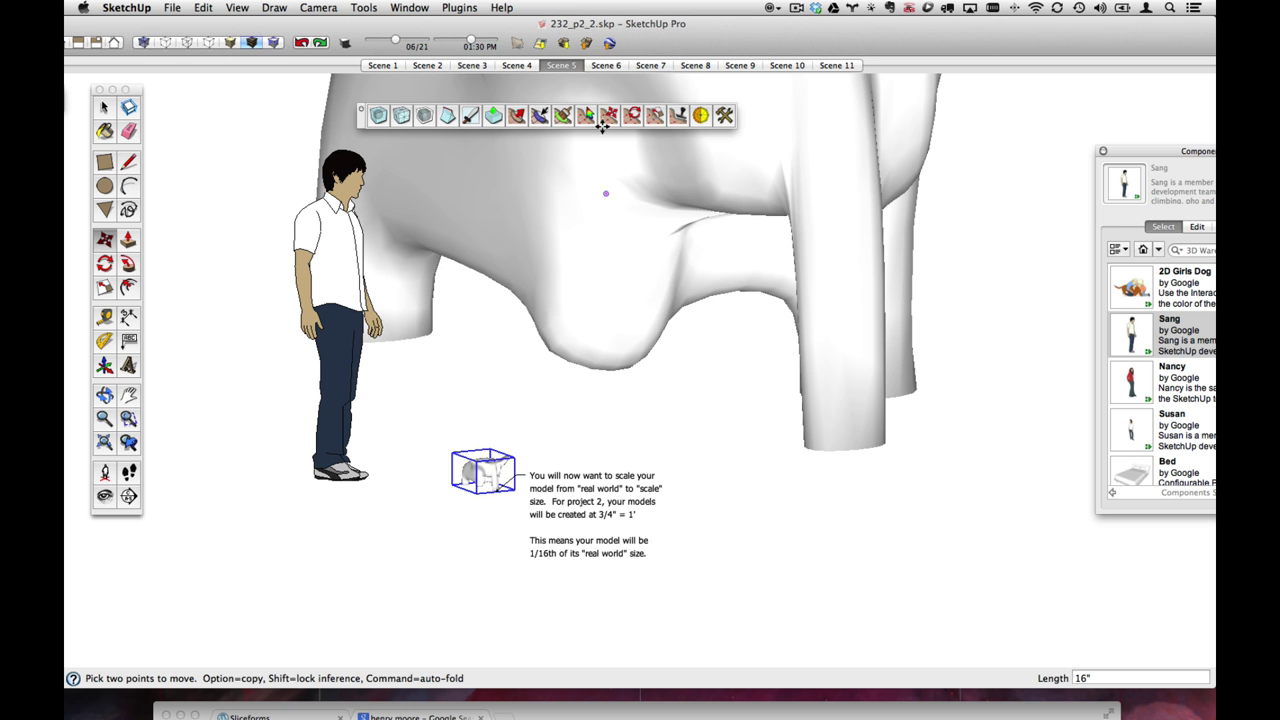
{"action": "left_click", "coordinate": [604, 66]}
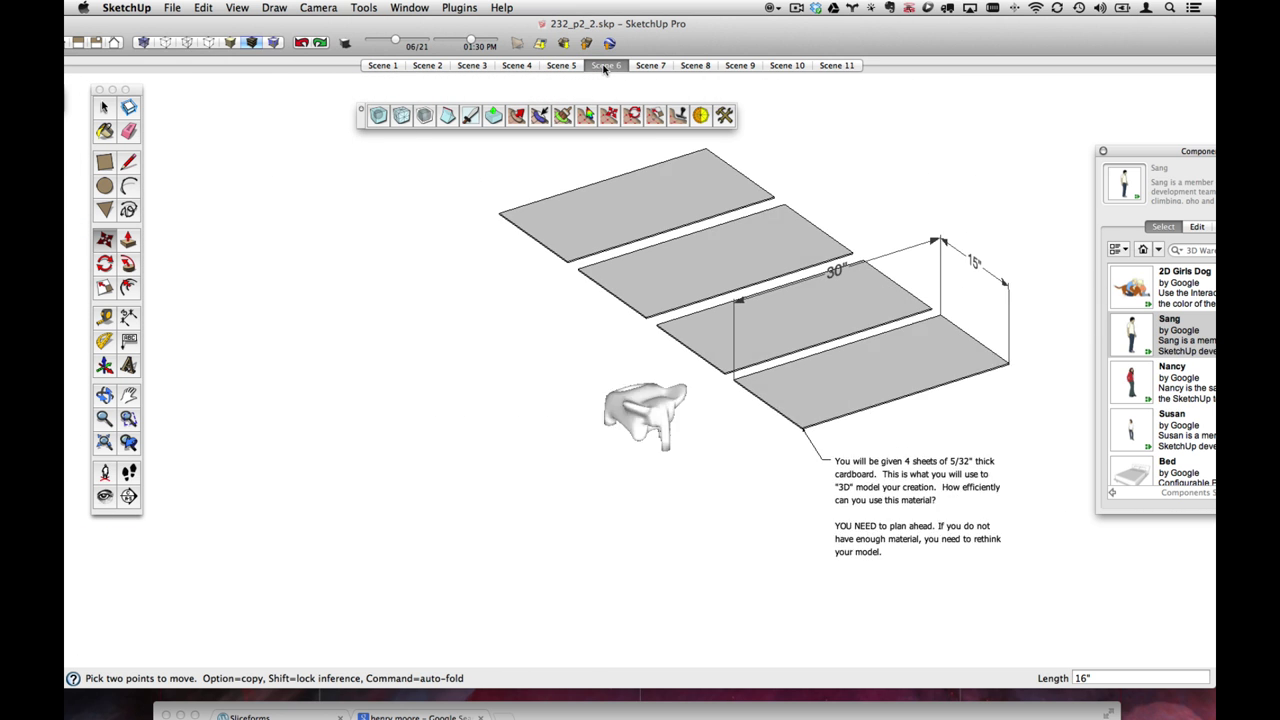
- Select the front 30" by 15" cardboard sheet, orbit the sheets, and bring up the app switcher
{"action": "left_click", "coordinate": [104, 107]}
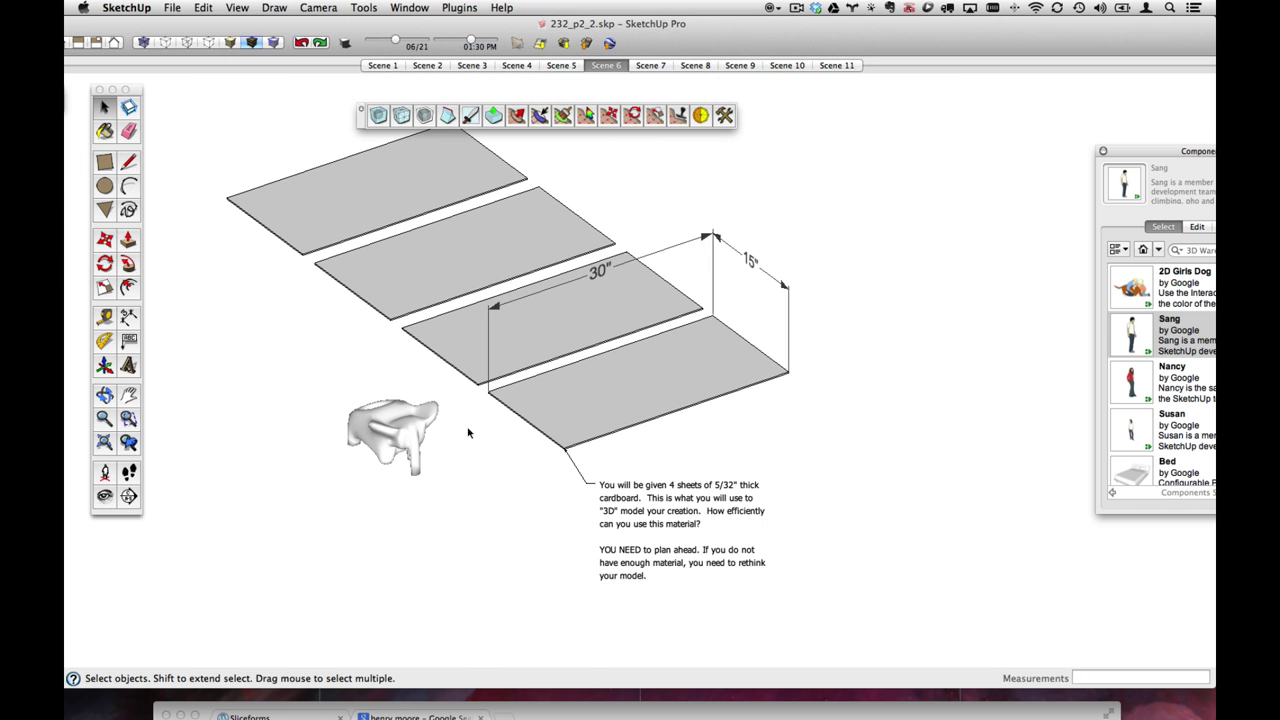
{"action": "left_click", "coordinate": [582, 385]}
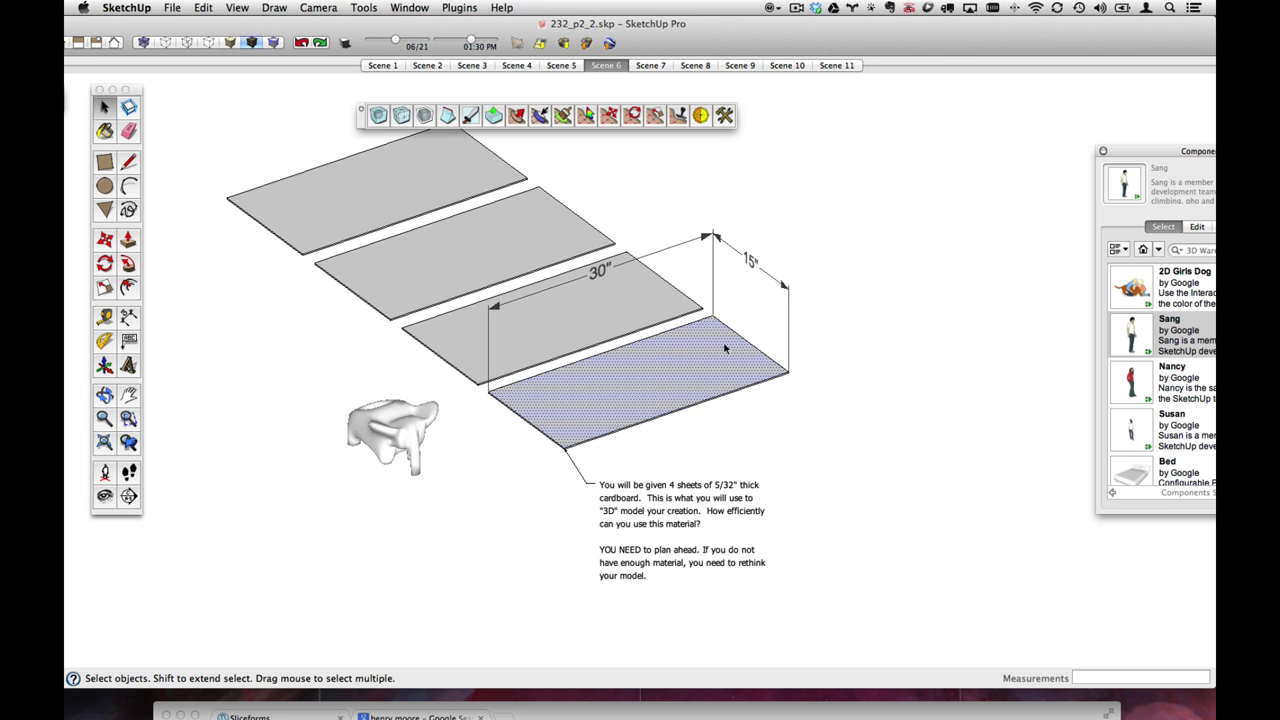
{"action": "middle_click_drag", "start_coordinate": [660, 406], "coordinate": [591, 391]}
{"action": "key", "text": "super+Tab"}
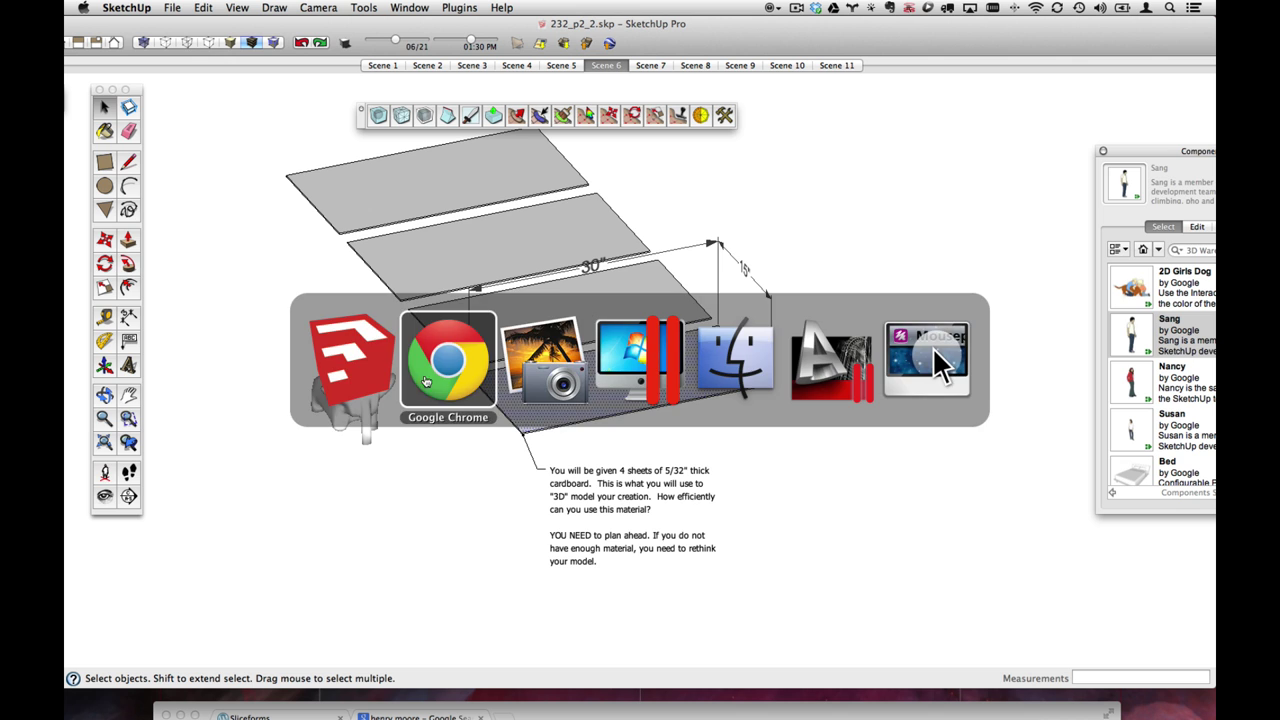
- Show iPhoto's laser stuff album of laser-cut cardboard, then return to SketchUp
{"action": "left_click", "coordinate": [569, 395]}
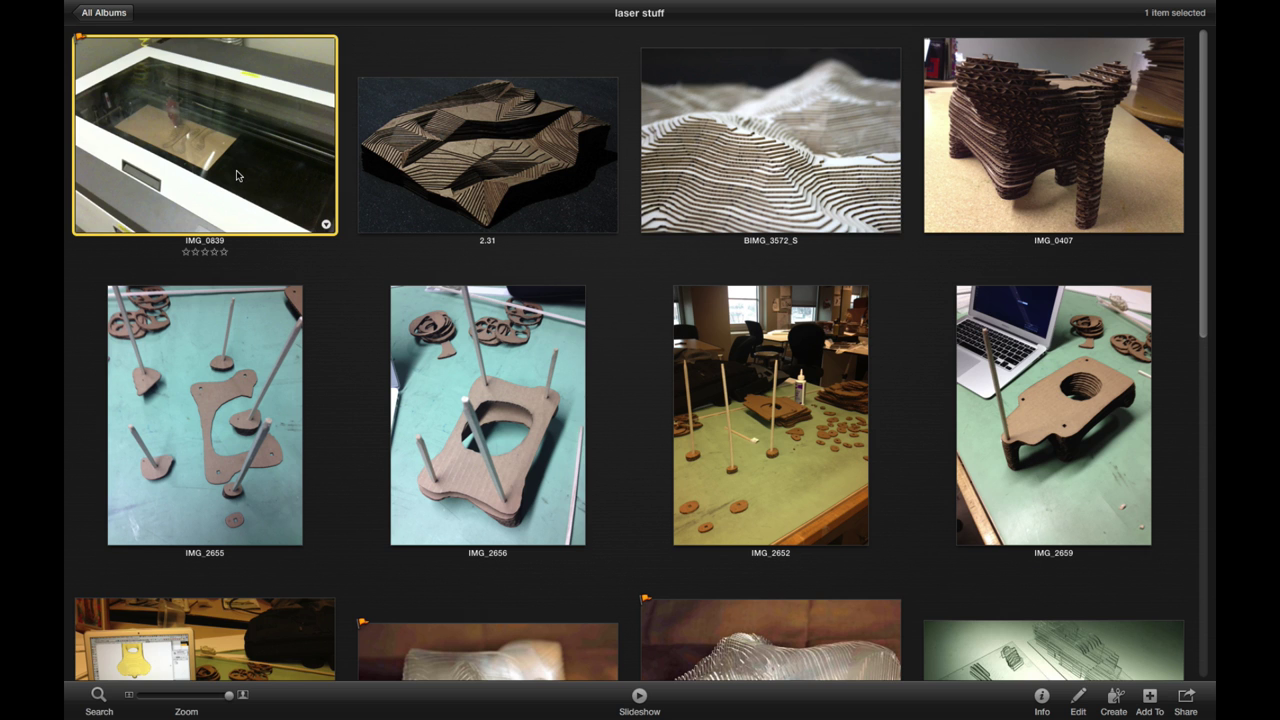
{"action": "key", "text": "super+Tab"}
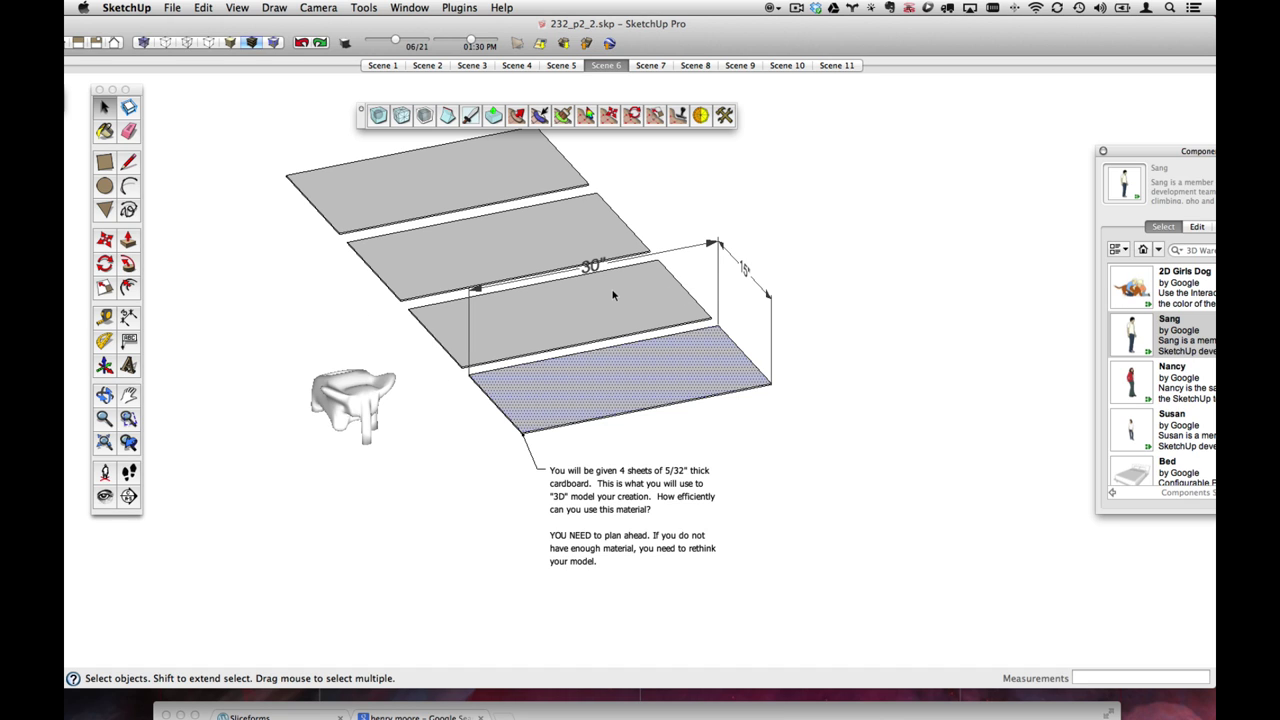
{"action": "key", "text": "h"}
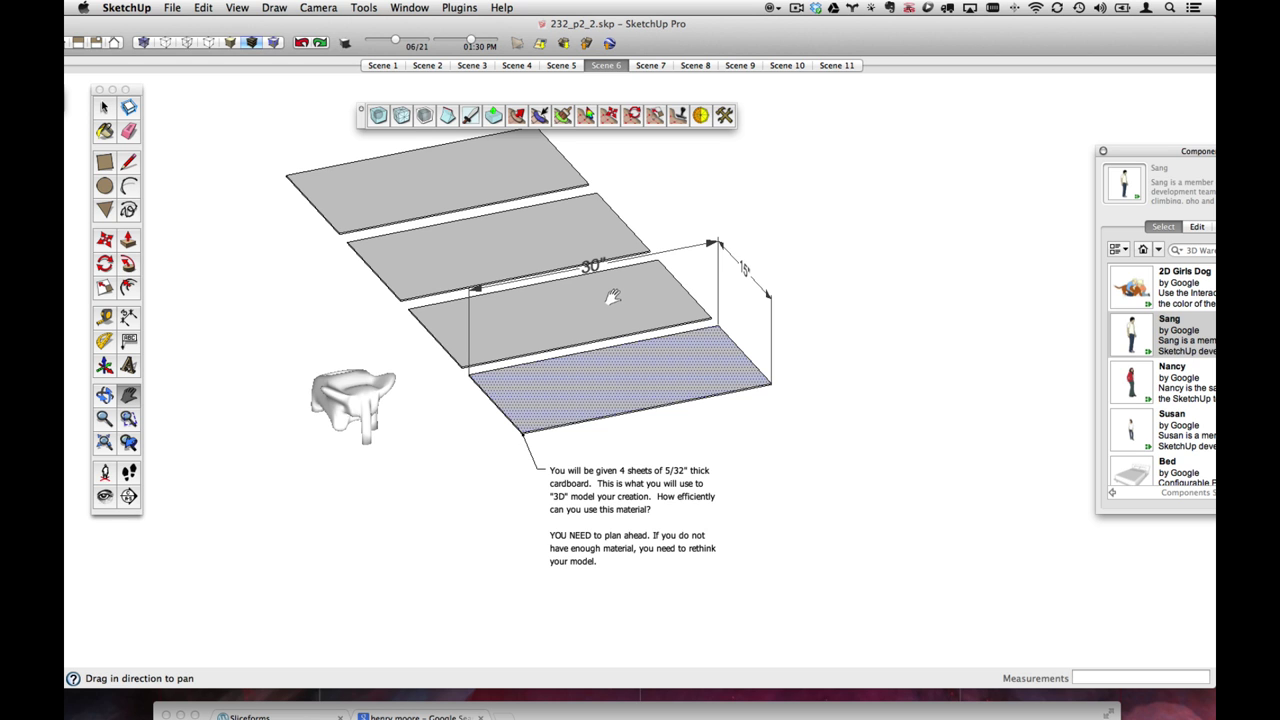
{"action": "left_click_drag", "start_coordinate": [614, 295], "coordinate": [666, 328]}
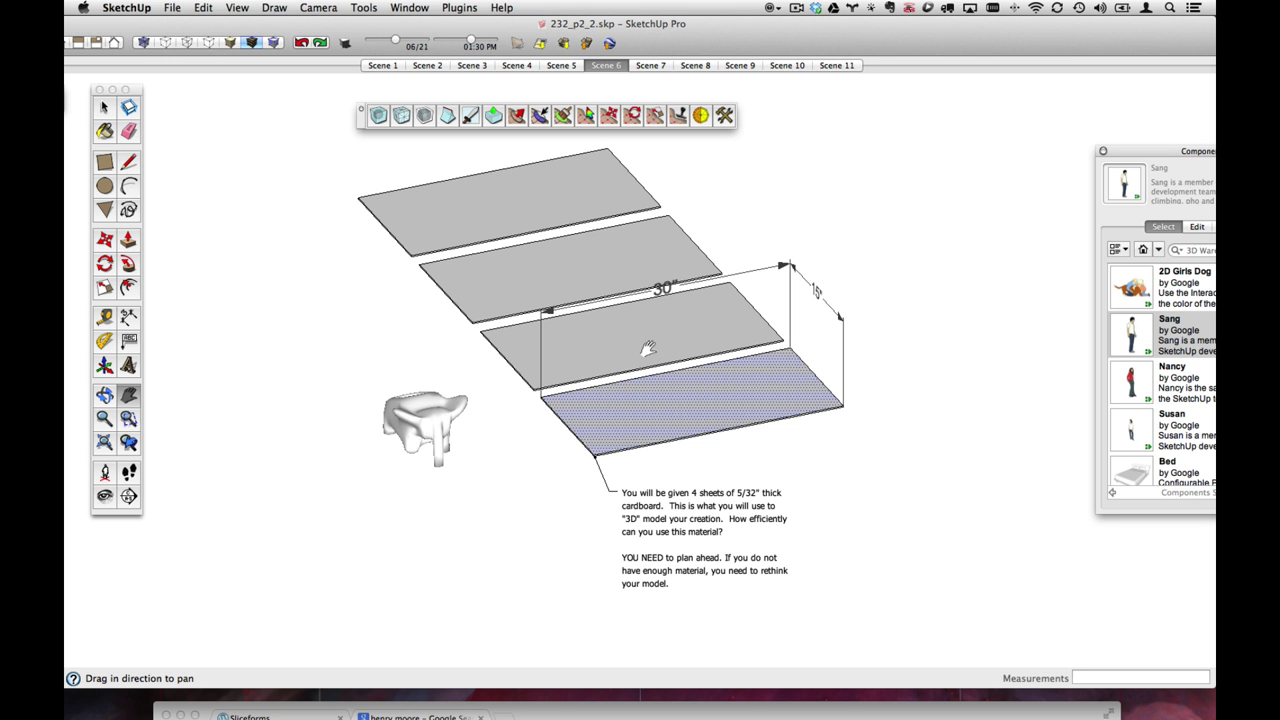
{"action": "key", "text": "o"}
{"action": "left_click_drag", "start_coordinate": [619, 371], "coordinate": [505, 342]}
{"action": "key", "text": "h"}
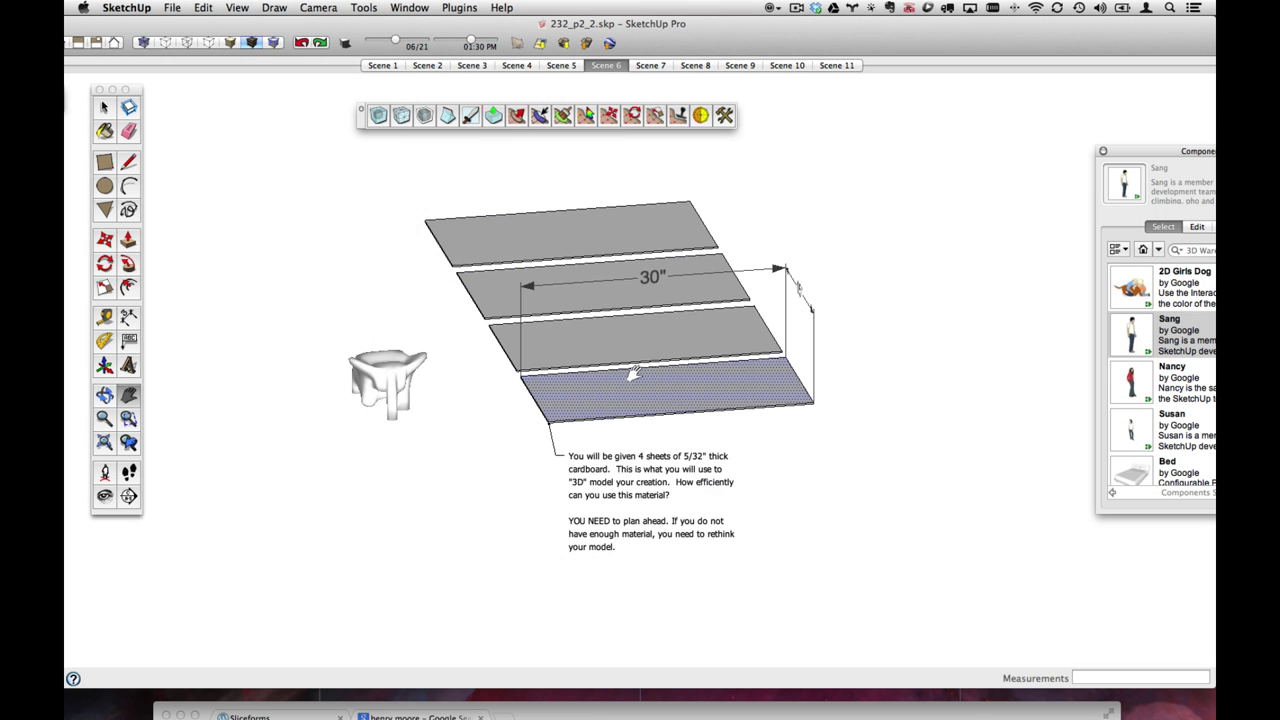
{"action": "middle_click_drag", "start_coordinate": [633, 374], "coordinate": [704, 458]}
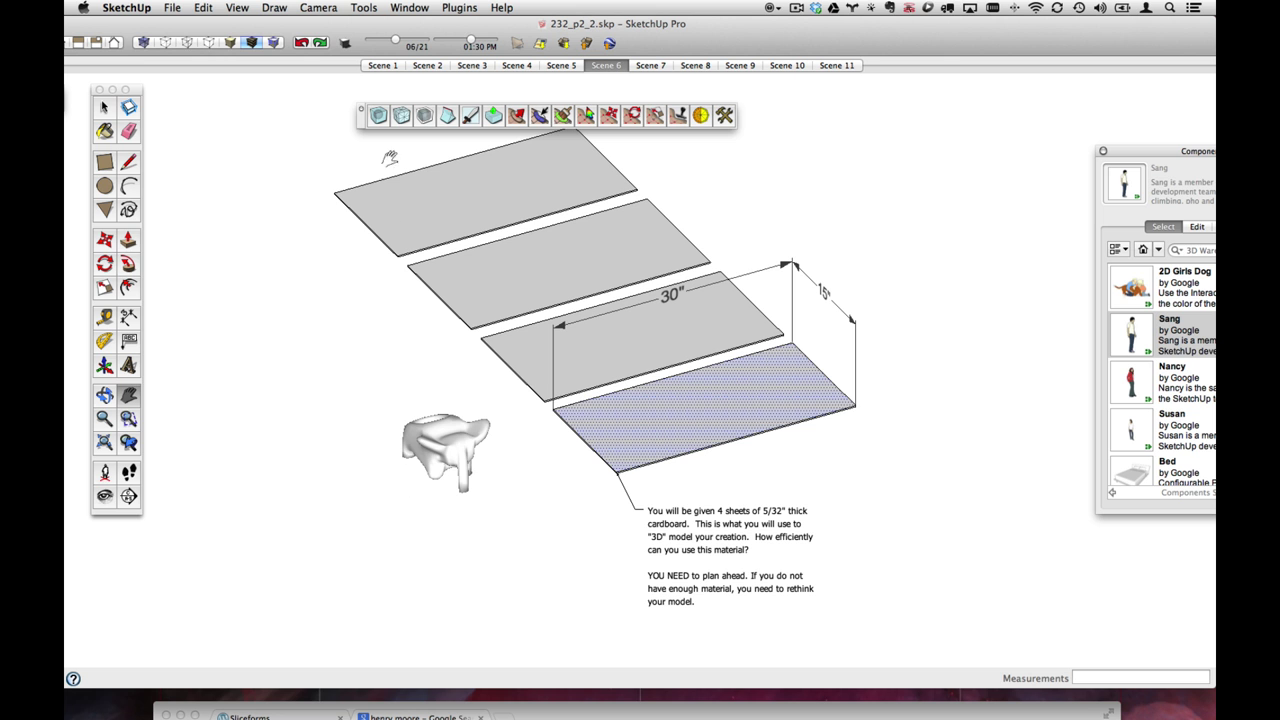
{"action": "middle_click_drag", "start_coordinate": [511, 427], "coordinate": [405, 387]}
{"action": "middle_click_drag", "start_coordinate": [617, 314], "coordinate": [604, 403], "text": "shift"}
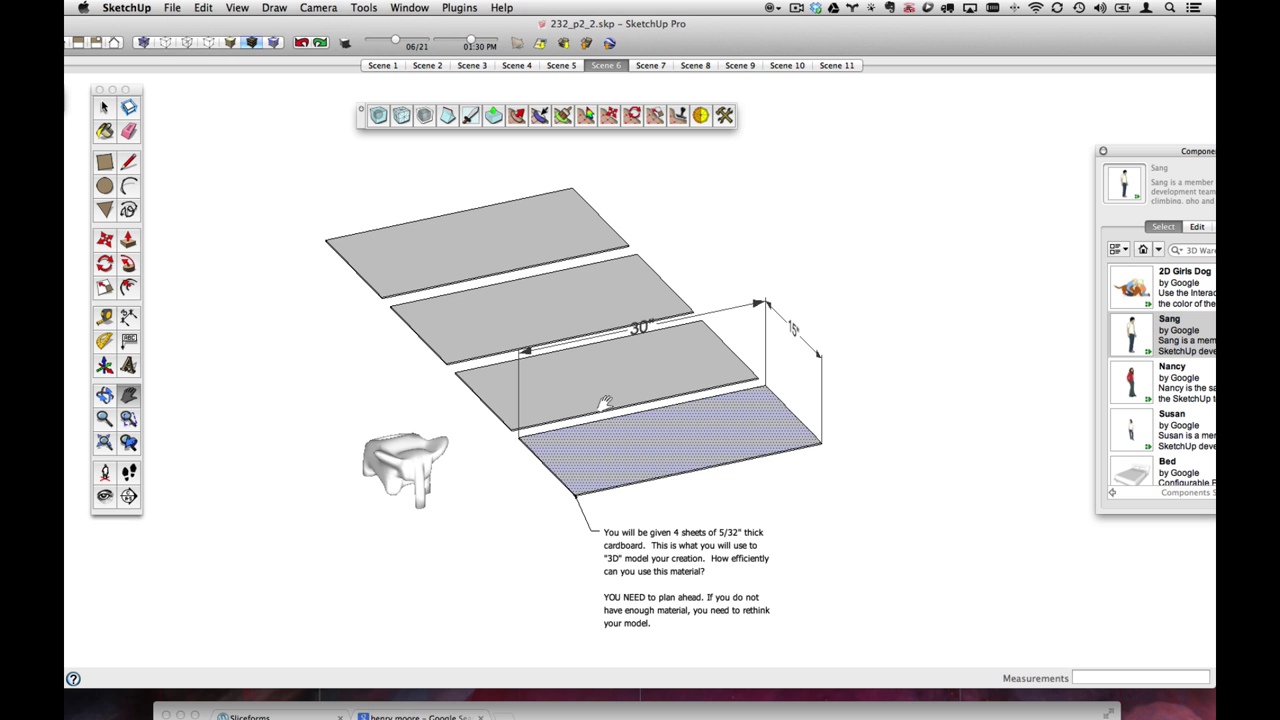
- Go to Scene 7 and orbit to a three-quarter view of the sliced elephant
{"action": "left_click", "coordinate": [657, 67]}
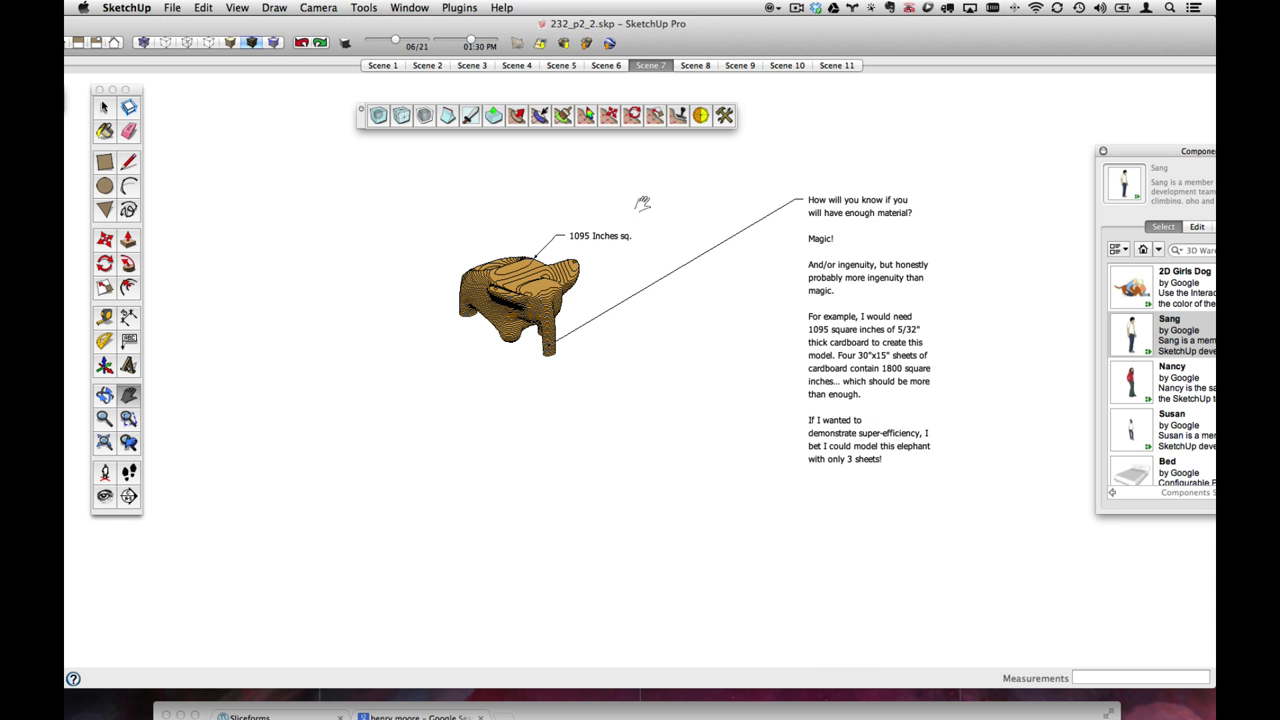
{"action": "mouse_move", "coordinate": [595, 355]}
{"action": "middle_mouse_down"}
{"action": "mouse_move", "coordinate": [571, 286]}
{"action": "mouse_move", "coordinate": [420, 166]}
{"action": "mouse_move", "coordinate": [447, 173]}
{"action": "mouse_move", "coordinate": [460, 217]}
{"action": "mouse_move", "coordinate": [383, 194]}
{"action": "mouse_move", "coordinate": [511, 209]}
{"action": "mouse_move", "coordinate": [525, 232]}
{"action": "middle_mouse_up"}
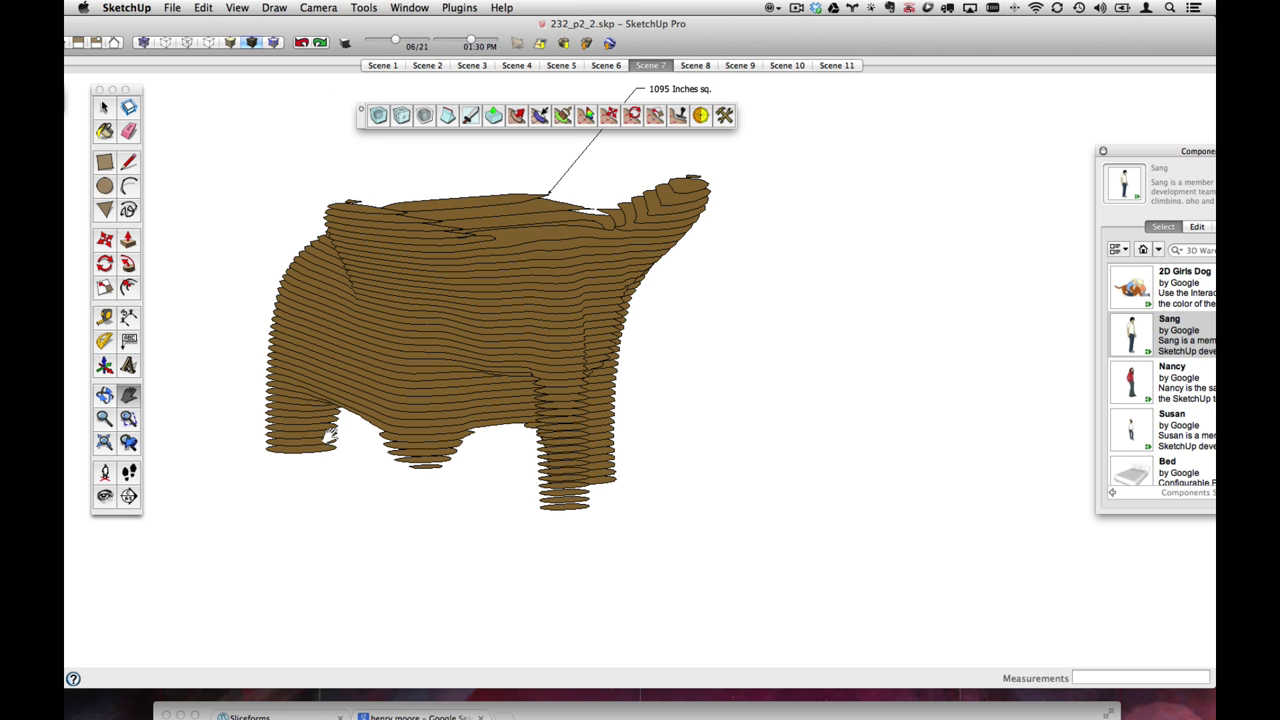
{"action": "mouse_move", "coordinate": [576, 503]}
{"action": "middle_mouse_down"}
{"action": "mouse_move", "coordinate": [609, 474]}
{"action": "mouse_move", "coordinate": [589, 434]}
{"action": "mouse_move", "coordinate": [604, 542]}
{"action": "mouse_move", "coordinate": [560, 500]}
{"action": "middle_mouse_up"}
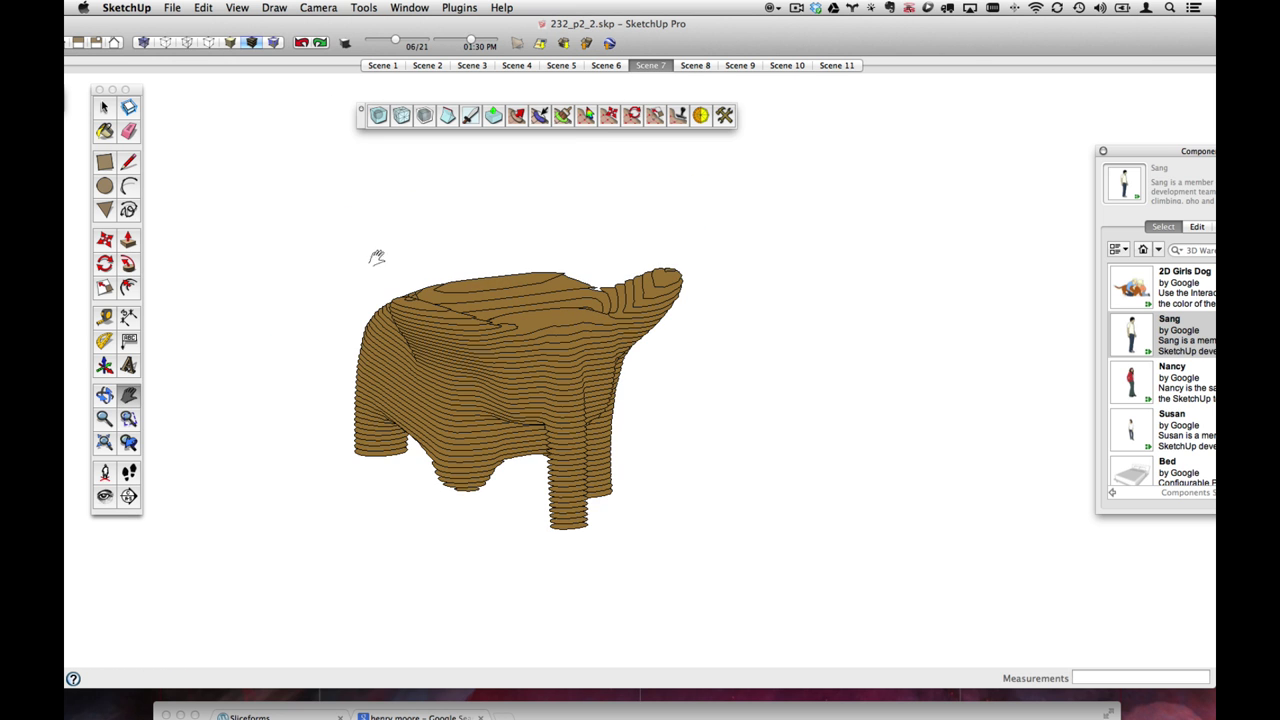
- Window-select the entire sliced elephant model with the Select tool
{"action": "left_click", "coordinate": [104, 106]}
{"action": "left_click_drag", "start_coordinate": [280, 198], "coordinate": [728, 561]}
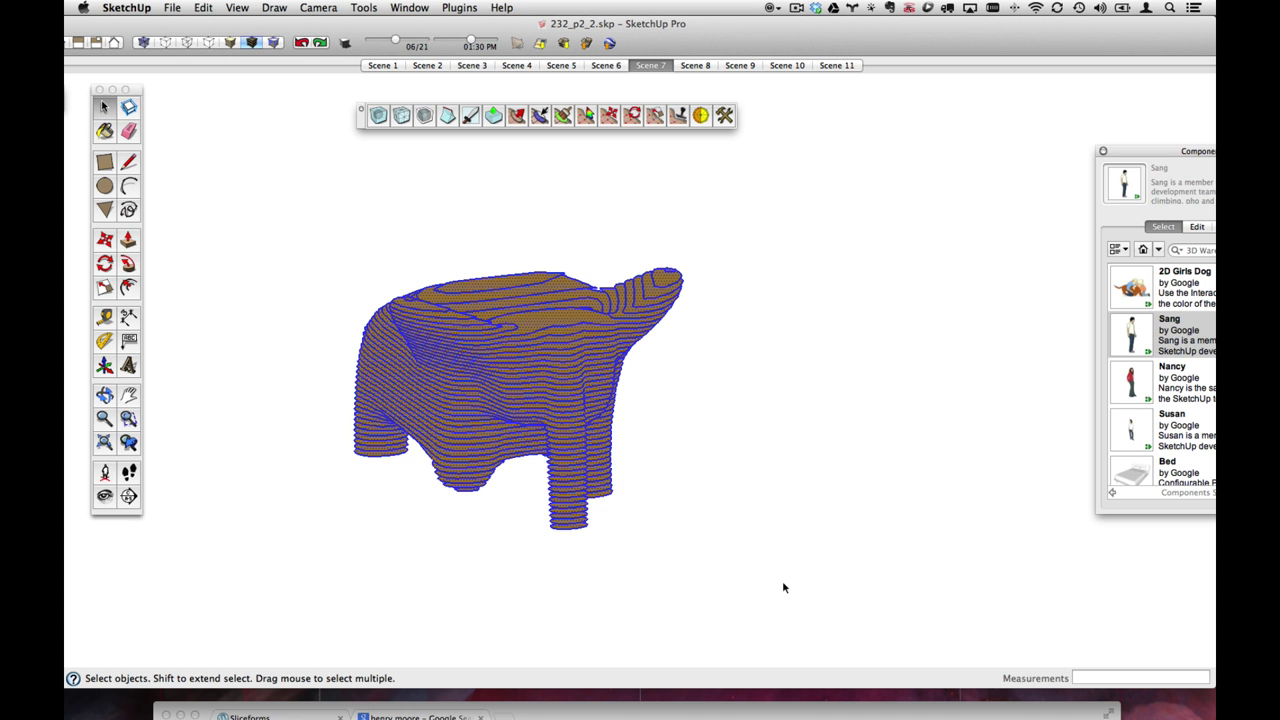
{"action": "left_click", "coordinate": [517, 274]}
{"action": "left_click_drag", "start_coordinate": [320, 214], "coordinate": [792, 562]}
- Measure the selected sliced elephant's total face area with Area > Selection: 1095 Inches²
{"action": "right_click", "coordinate": [527, 273]}
{"action": "mouse_move", "coordinate": [603, 363]}
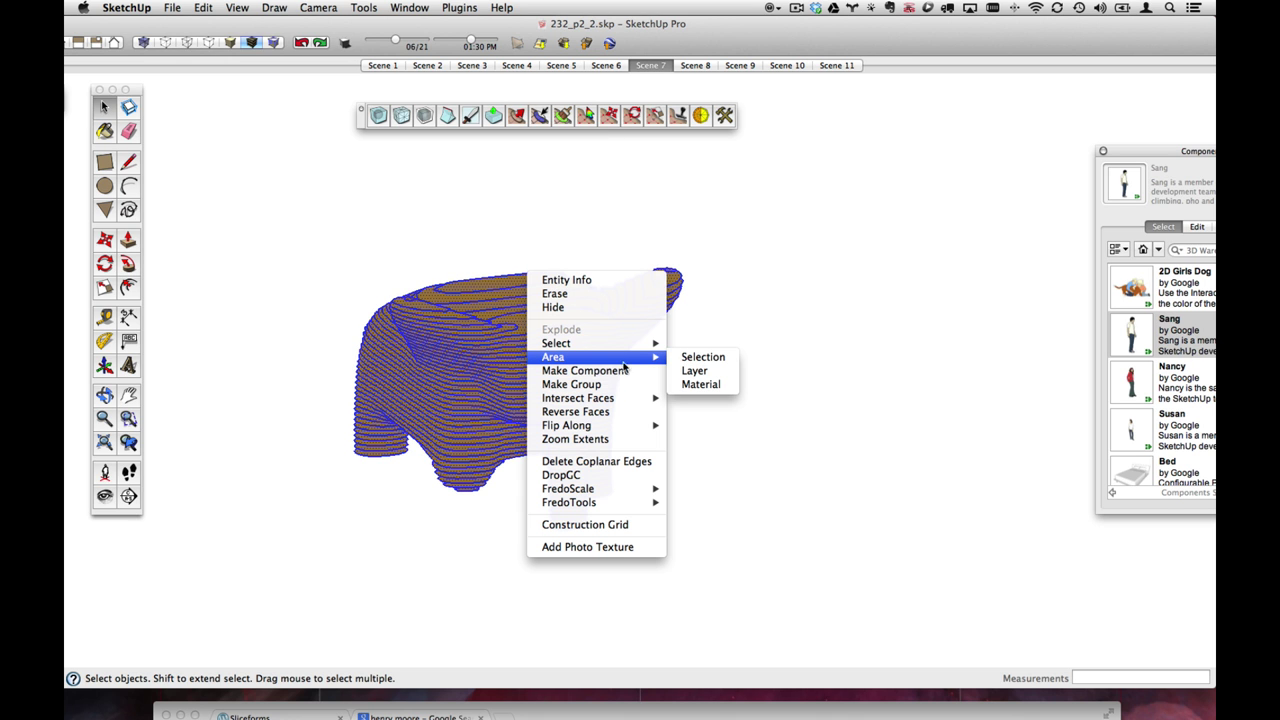
{"action": "left_click", "coordinate": [731, 361]}
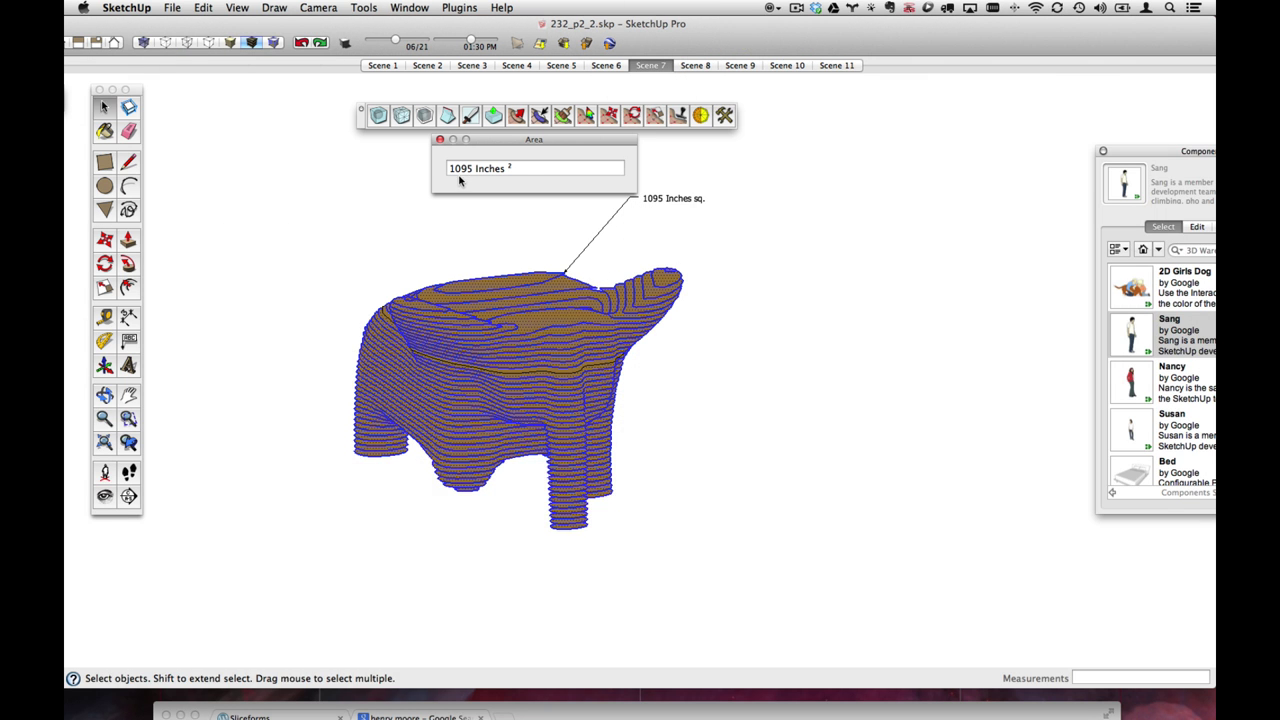
{"action": "middle_click_drag", "start_coordinate": [560, 380], "coordinate": [468, 368]}
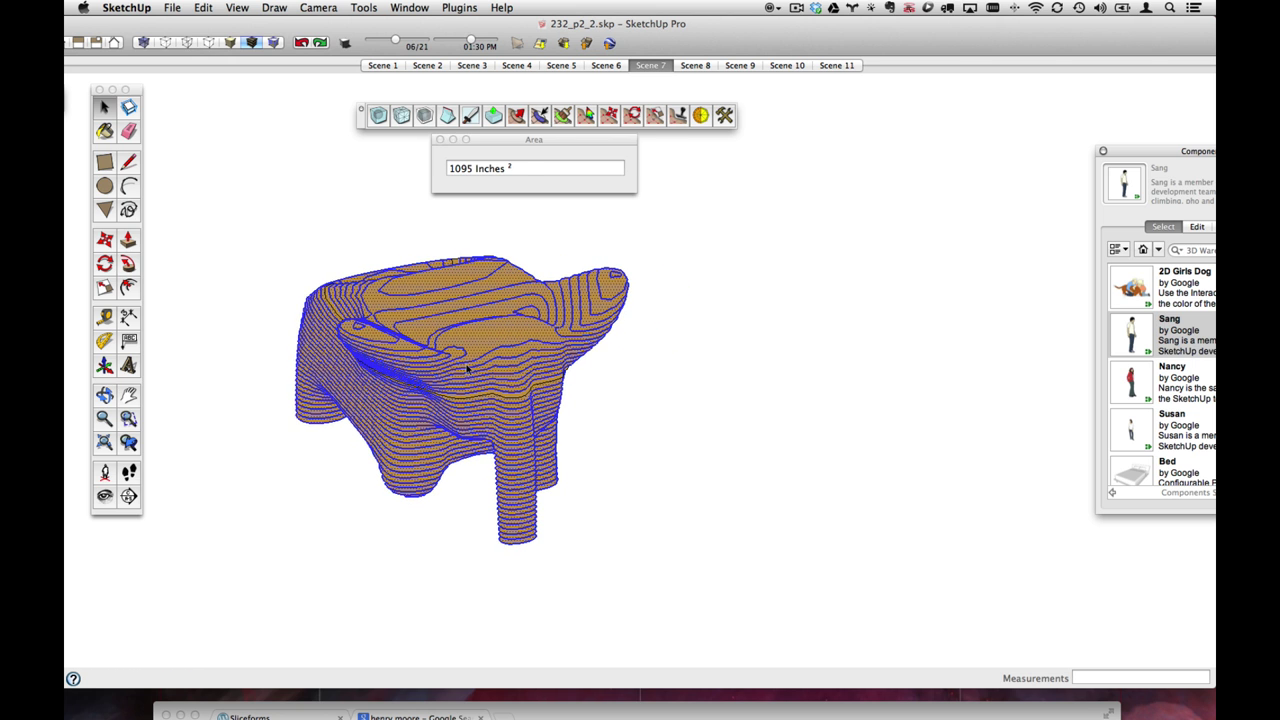
{"action": "scroll", "coordinate": [468, 368], "scroll_direction": "down", "scroll_amount": 3}
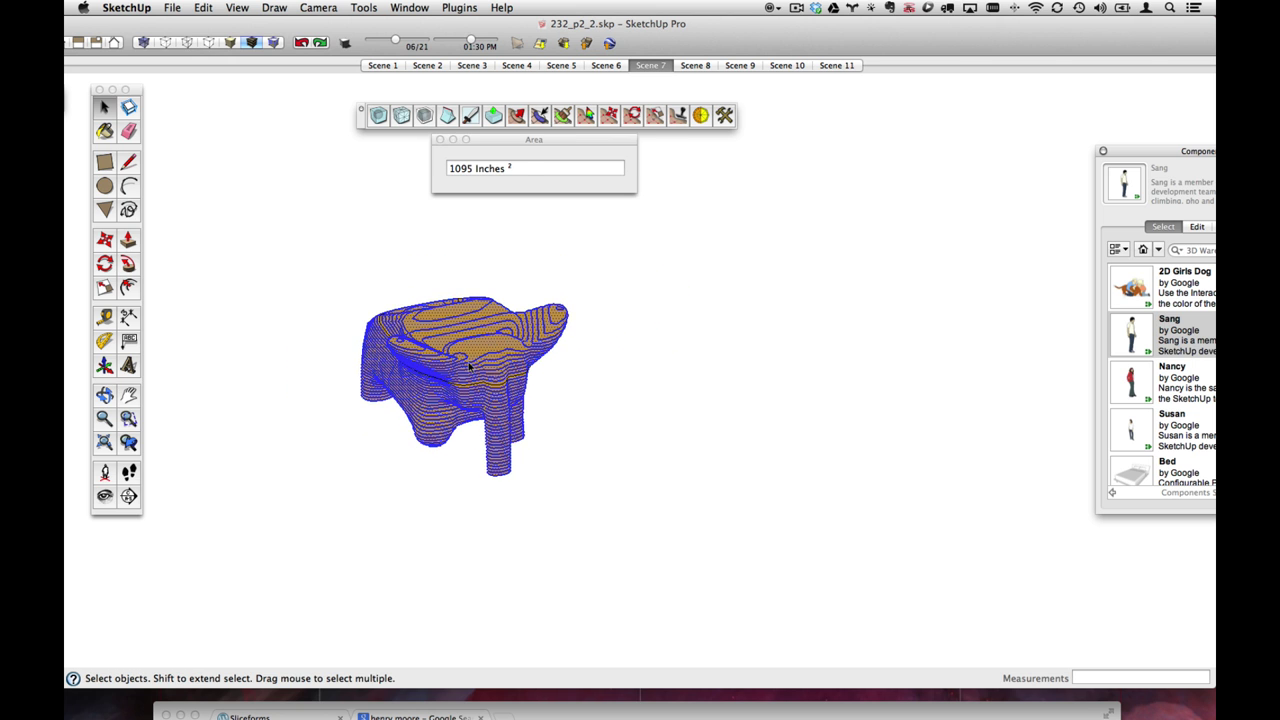
{"action": "scroll", "coordinate": [469, 367], "scroll_direction": "down", "scroll_amount": 2}
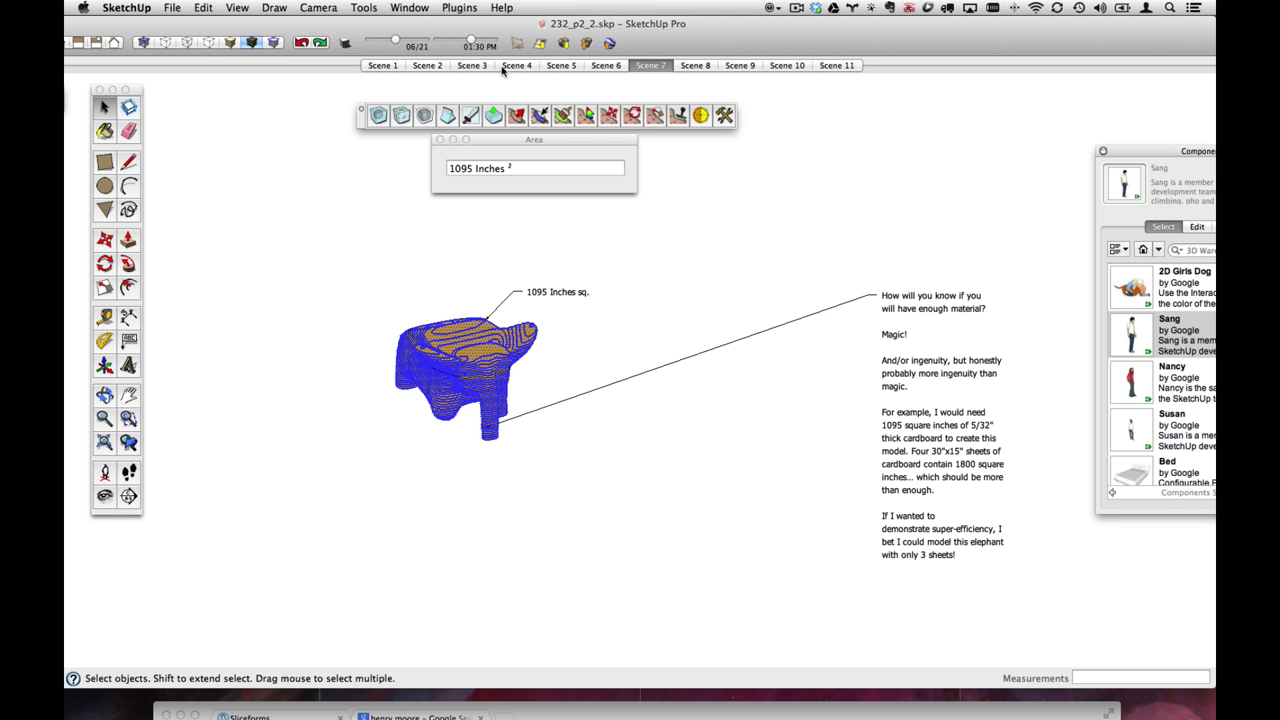
- Step from Scene 2's 15' and 8' cubes through Scene 4 to Scene 6
{"action": "left_click", "coordinate": [433, 64]}
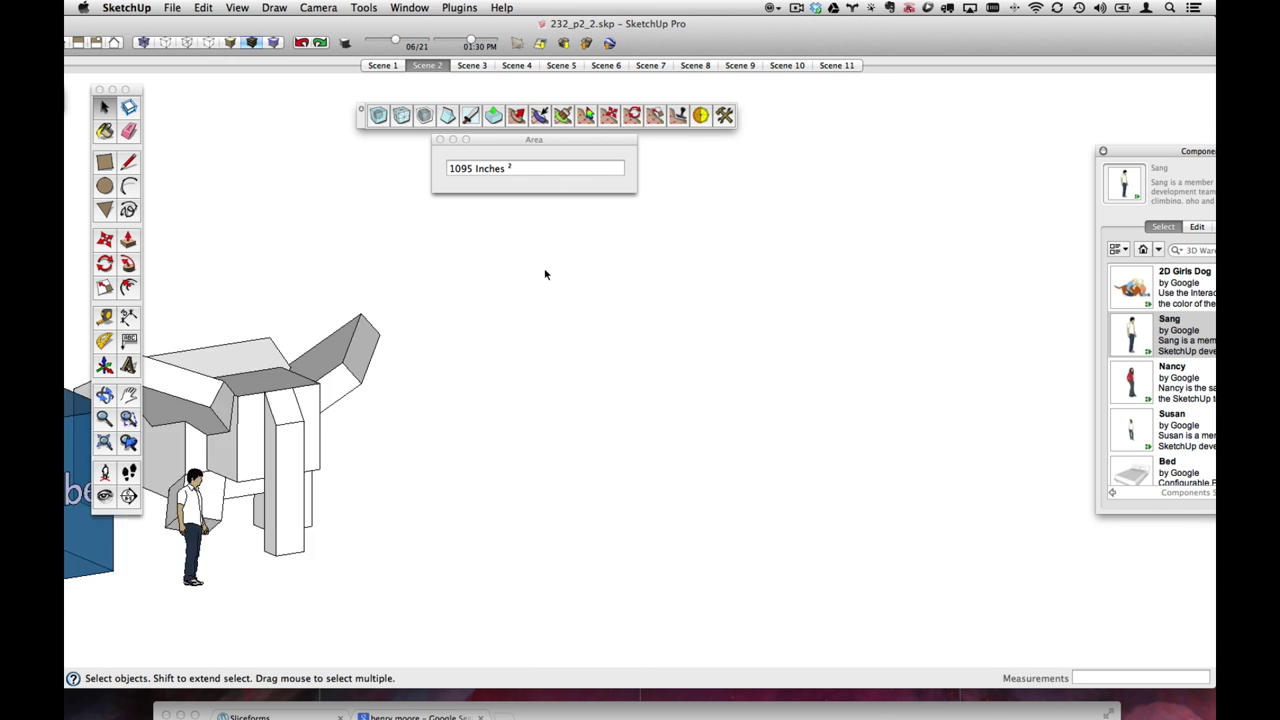
{"action": "middle_click_drag", "start_coordinate": [520, 290], "coordinate": [722, 329], "text": "shift"}
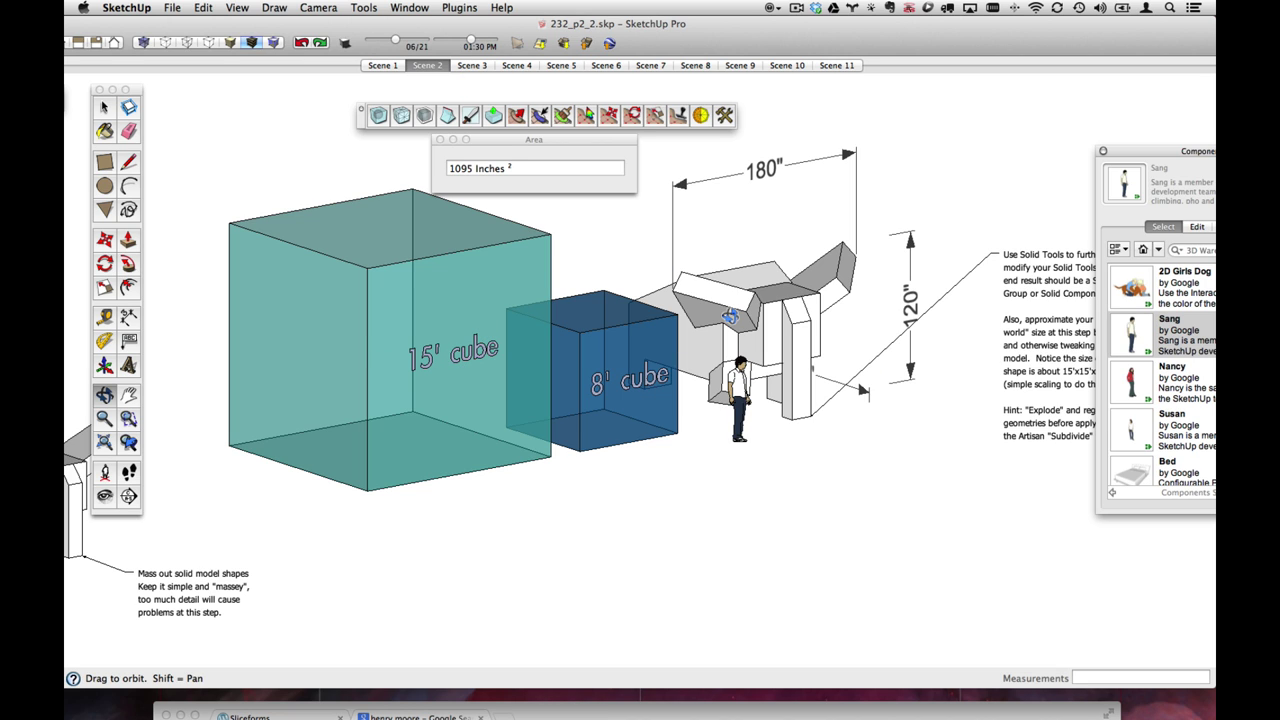
{"action": "left_click", "coordinate": [517, 65]}
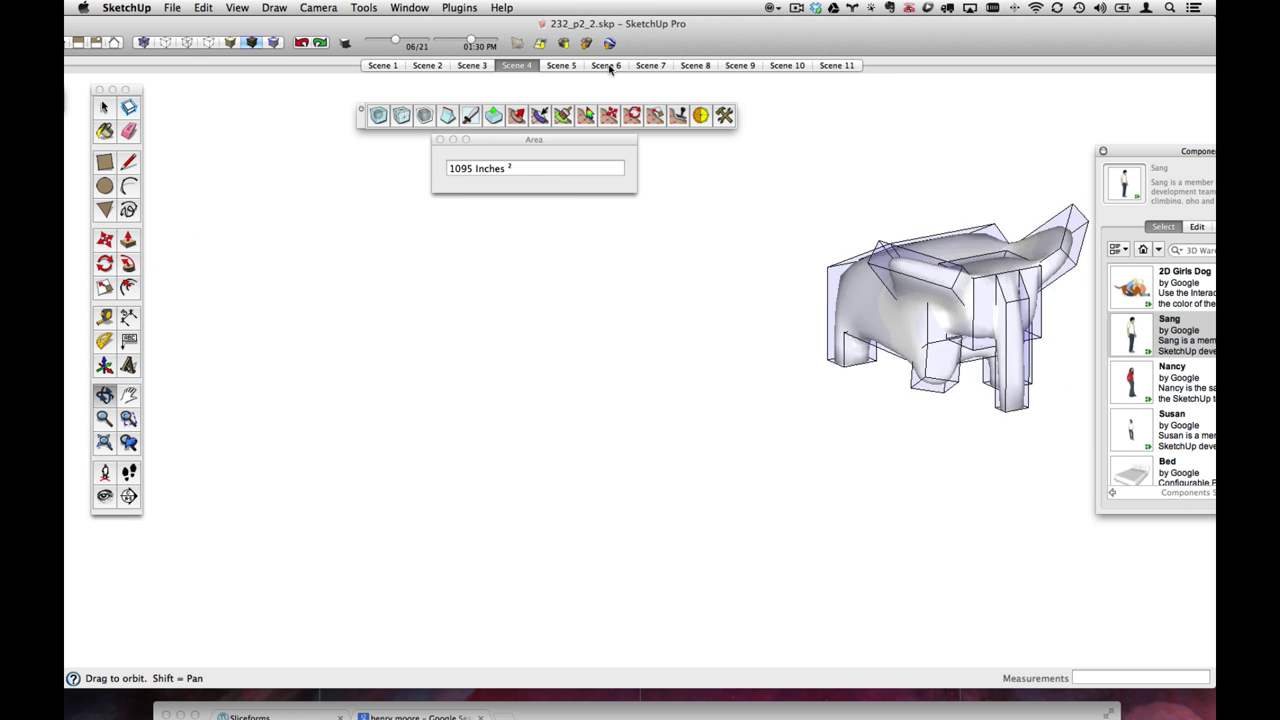
{"action": "left_click", "coordinate": [627, 66]}
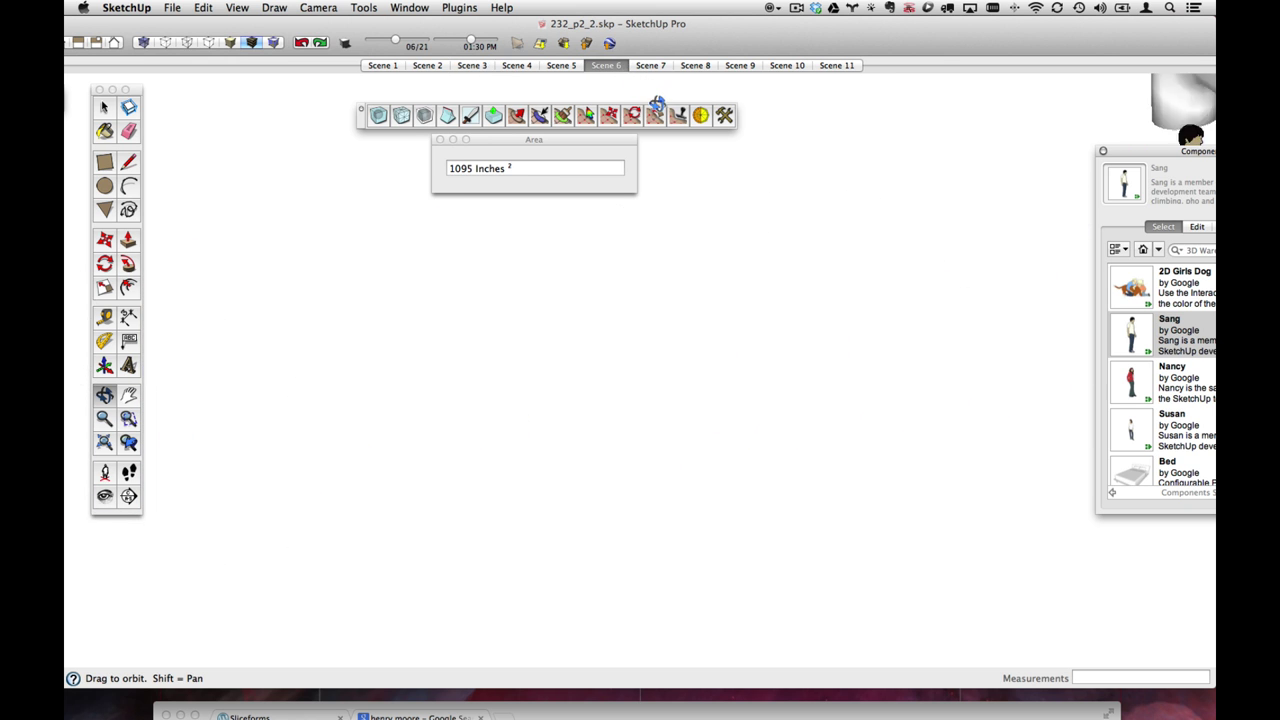
- Show Scene 7 and orbit the sliced elephant toward a side view
{"action": "left_click", "coordinate": [650, 65]}
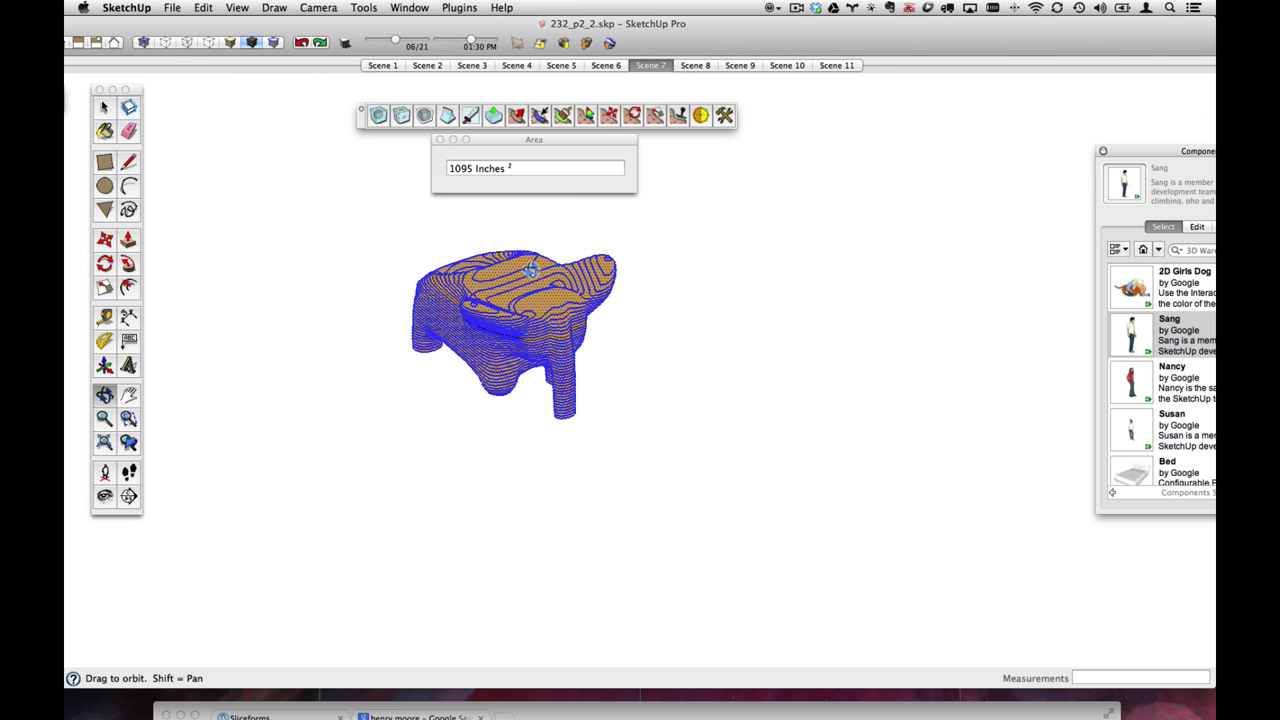
{"action": "left_click_drag", "start_coordinate": [551, 343], "coordinate": [470, 205]}
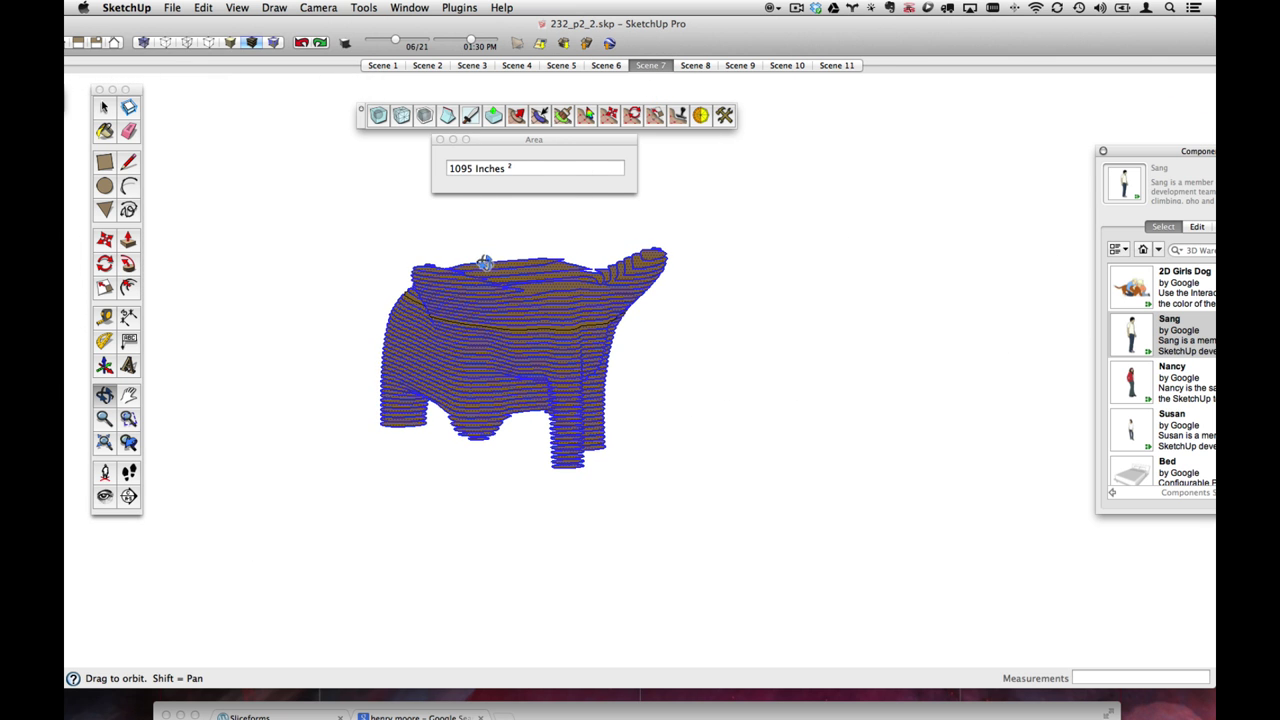
{"action": "left_click_drag", "start_coordinate": [486, 263], "coordinate": [521, 331]}
- Clear the model selection and bring the Chrome window up over SketchUp
{"action": "key", "text": "space"}
{"action": "left_click", "coordinate": [429, 296]}
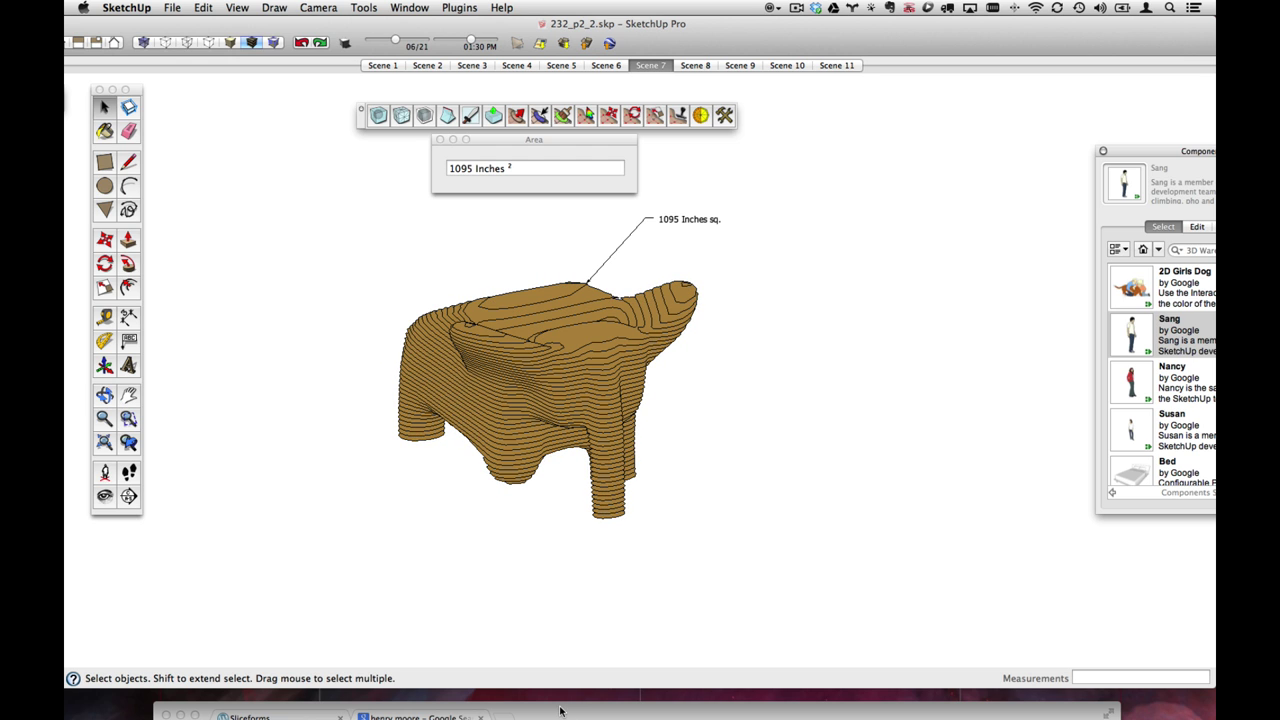
{"action": "mouse_move", "coordinate": [560, 711]}
{"action": "left_mouse_down"}
{"action": "mouse_move", "coordinate": [535, 117]}
{"action": "mouse_move", "coordinate": [511, 84]}
{"action": "left_mouse_up"}
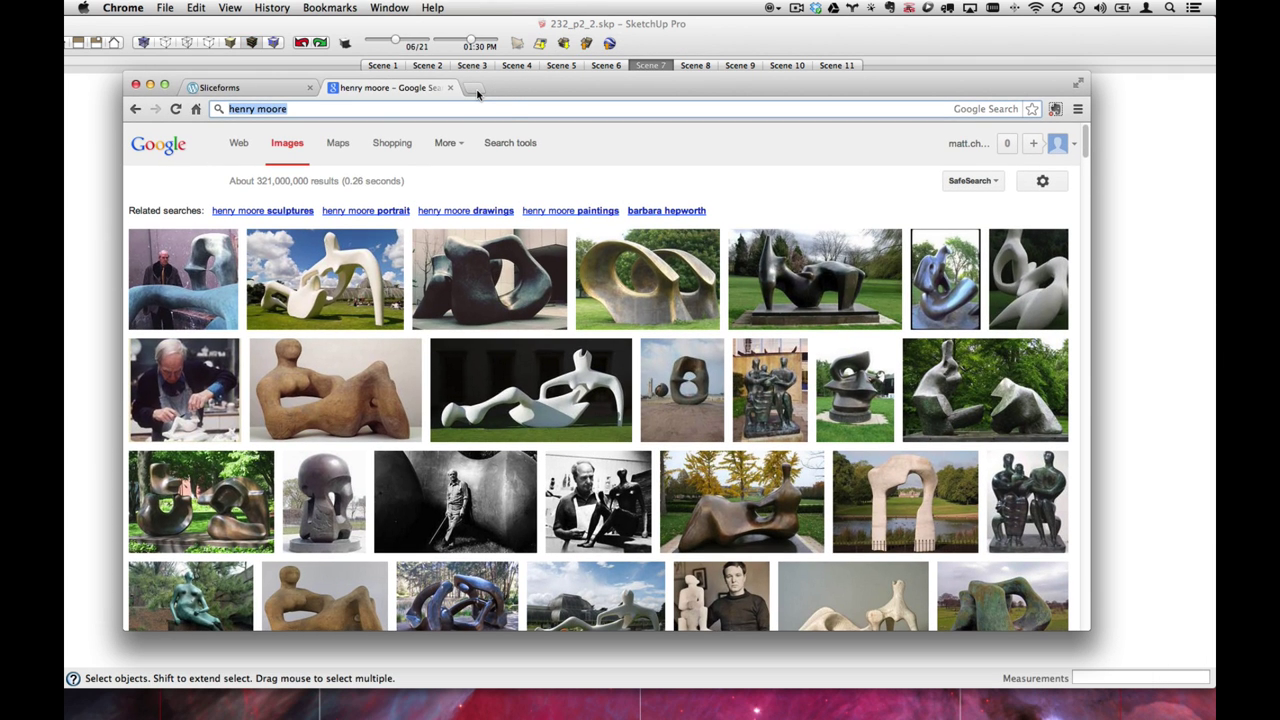
- Search Google for 'slicer5' in a new tab and open the Slicer5 v5.14 forum post
{"action": "left_click", "coordinate": [475, 89]}
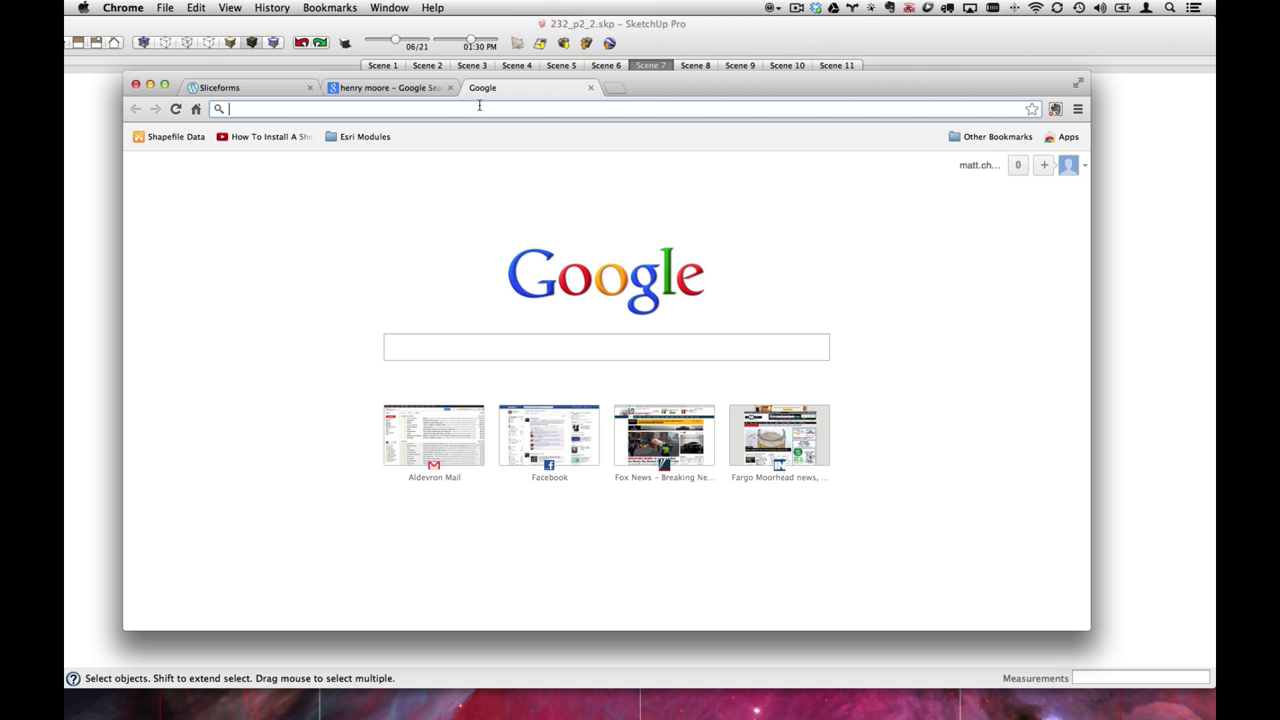
{"action": "type", "text": "sli"}
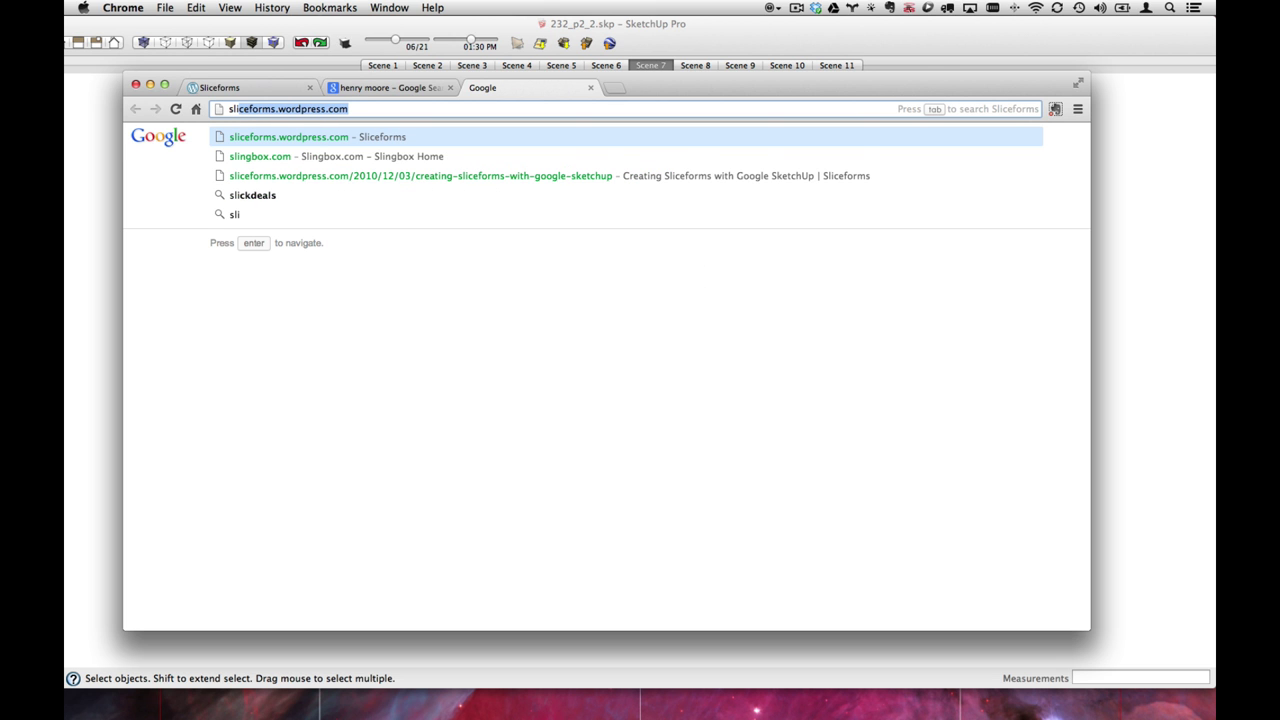
{"action": "type", "text": "cer"}
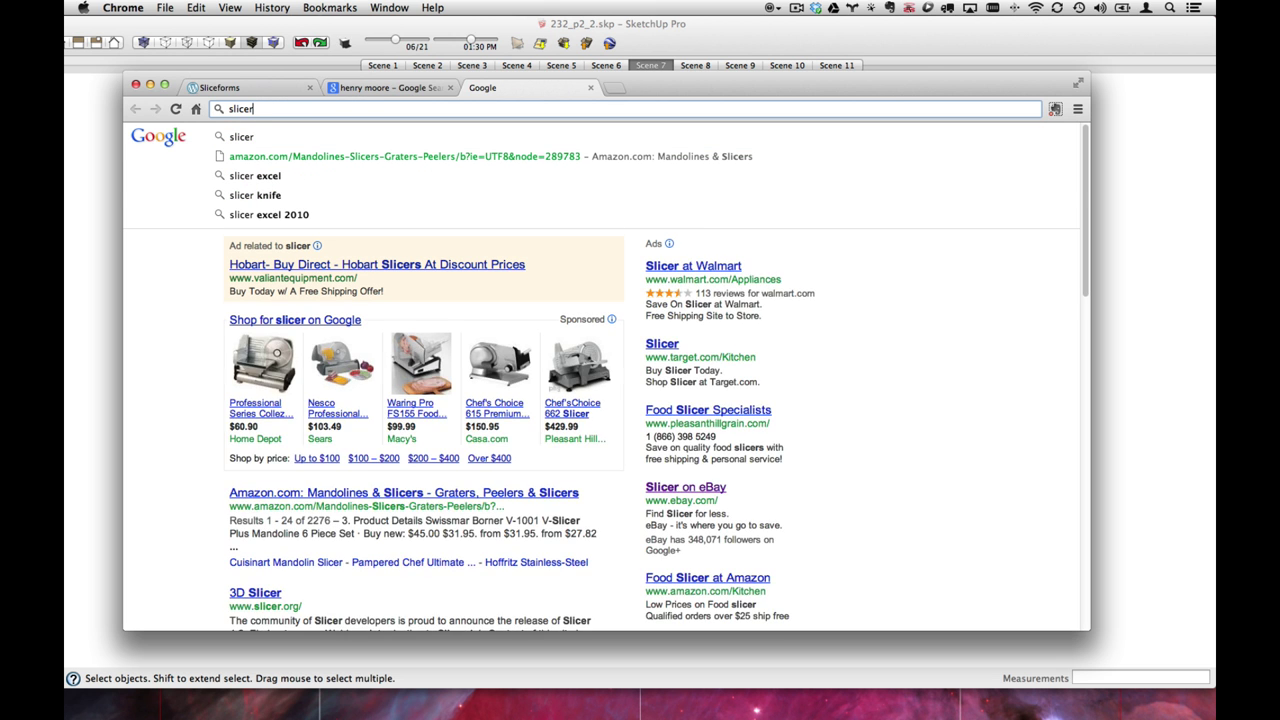
{"action": "type", "text": "5"}
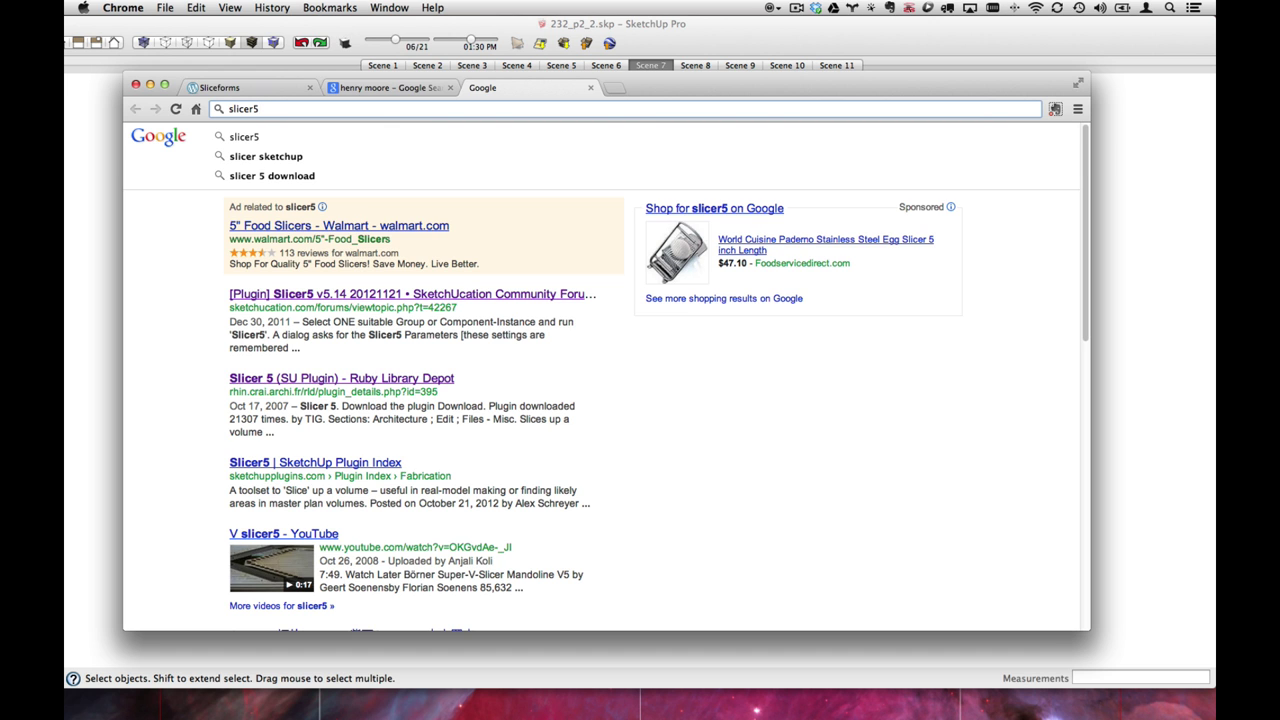
{"action": "key", "text": "Return"}
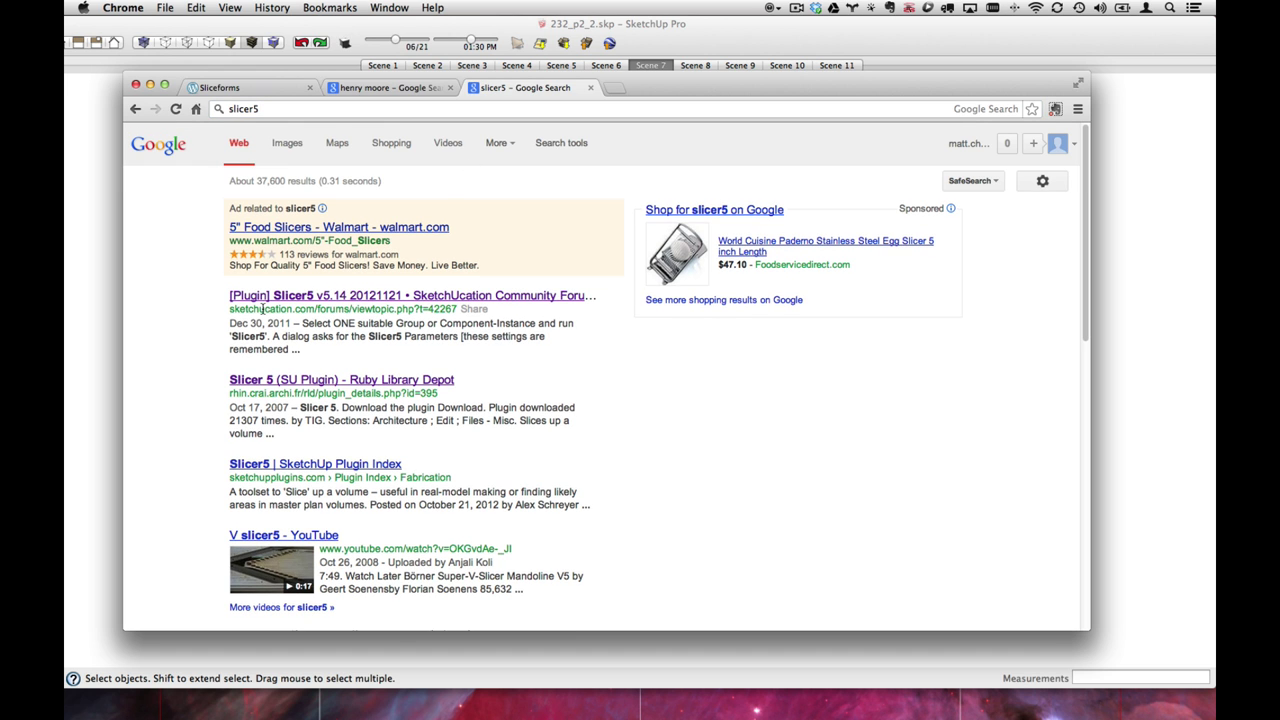
{"action": "left_click", "coordinate": [297, 298]}
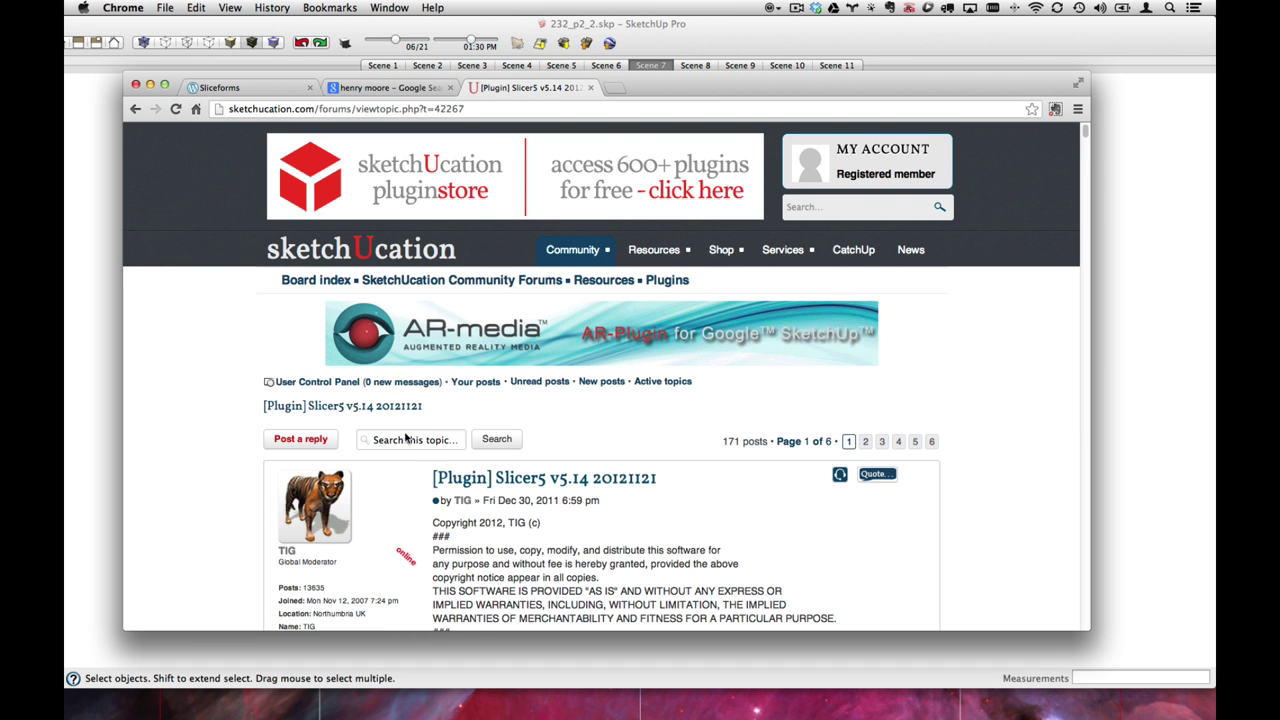
- Scroll through the Slicer5 v5.14 forum post, then move Chrome down to reveal the model
{"action": "scroll", "coordinate": [459, 467], "scroll_direction": "down", "scroll_amount": 2}
{"action": "scroll", "coordinate": [459, 467], "scroll_direction": "down", "scroll_amount": 3}
{"action": "scroll", "coordinate": [517, 459], "scroll_direction": "up", "scroll_amount": 3}
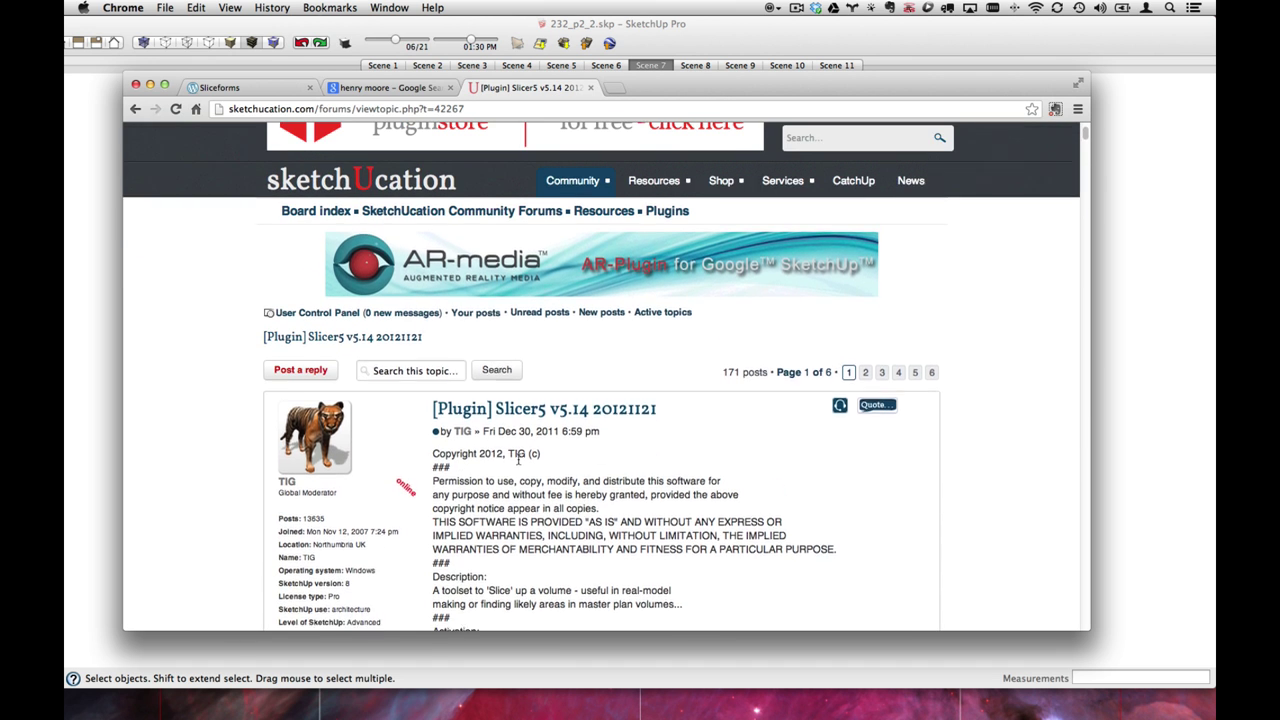
{"action": "scroll", "coordinate": [770, 267], "scroll_direction": "down", "scroll_amount": 5}
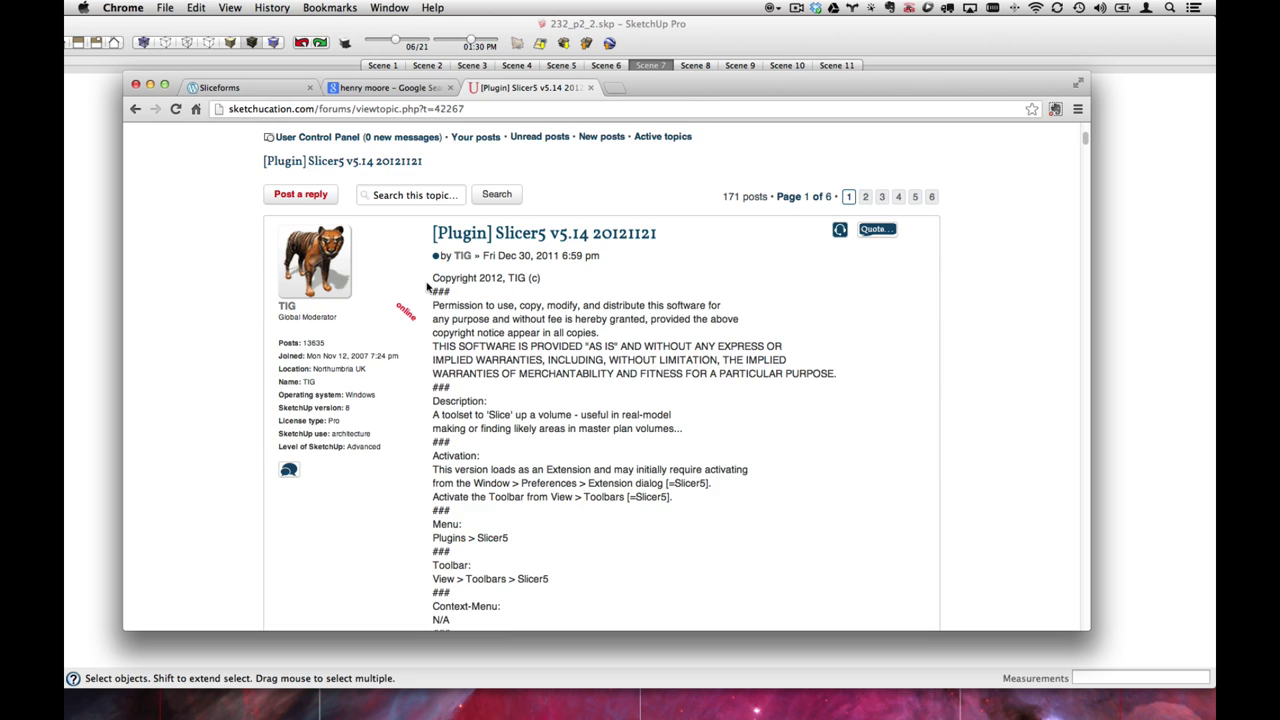
{"action": "scroll", "coordinate": [459, 286], "scroll_direction": "down", "scroll_amount": 5}
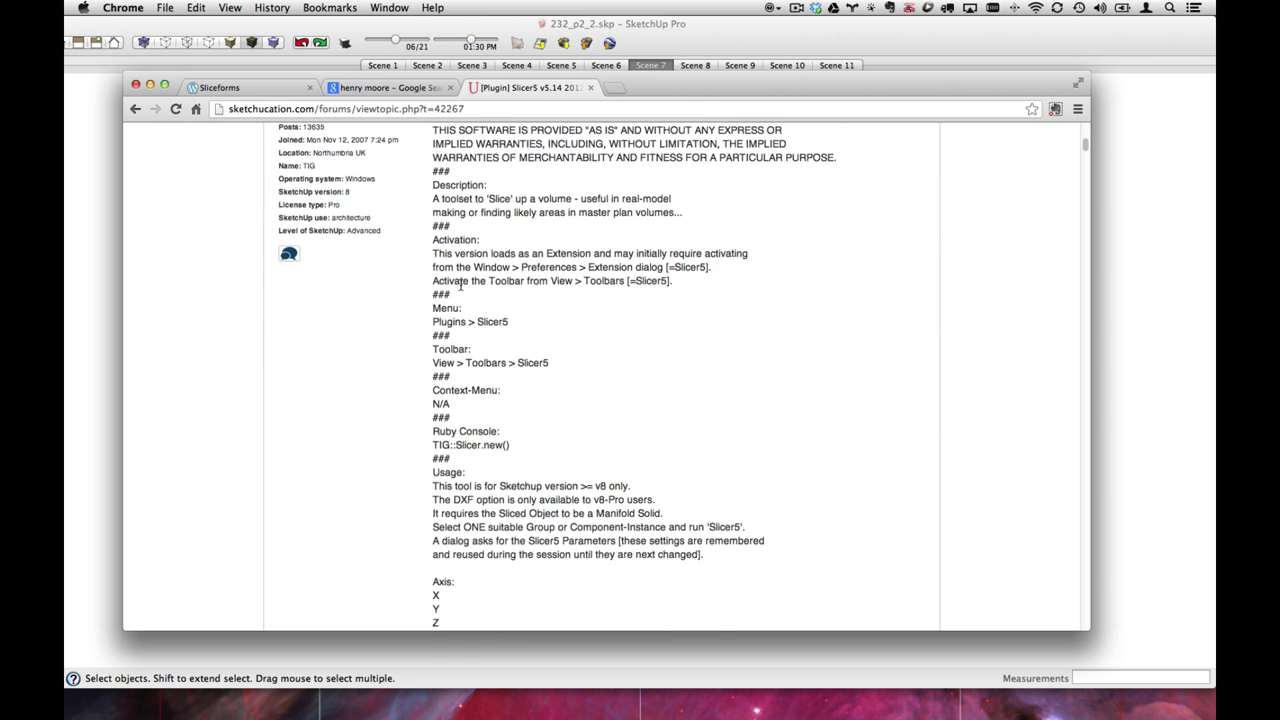
{"action": "scroll", "coordinate": [459, 286], "scroll_direction": "down", "scroll_amount": 15}
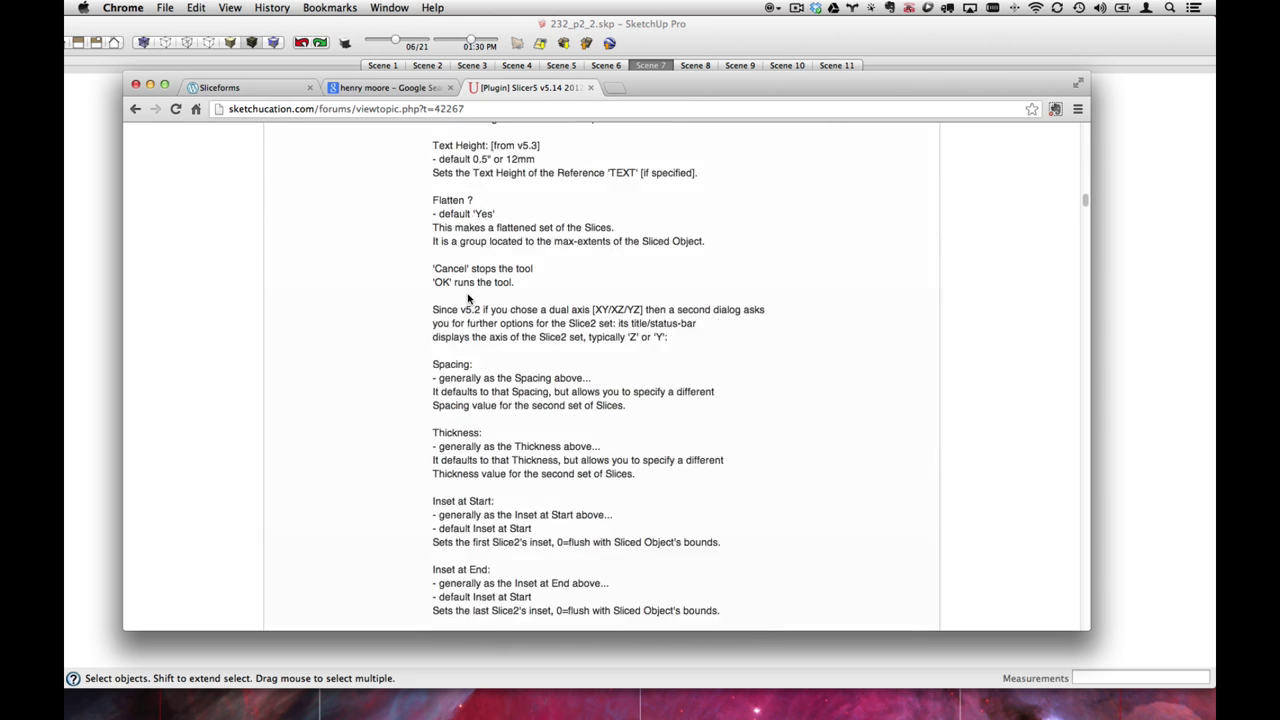
{"action": "scroll", "coordinate": [467, 298], "scroll_direction": "down", "scroll_amount": 20}
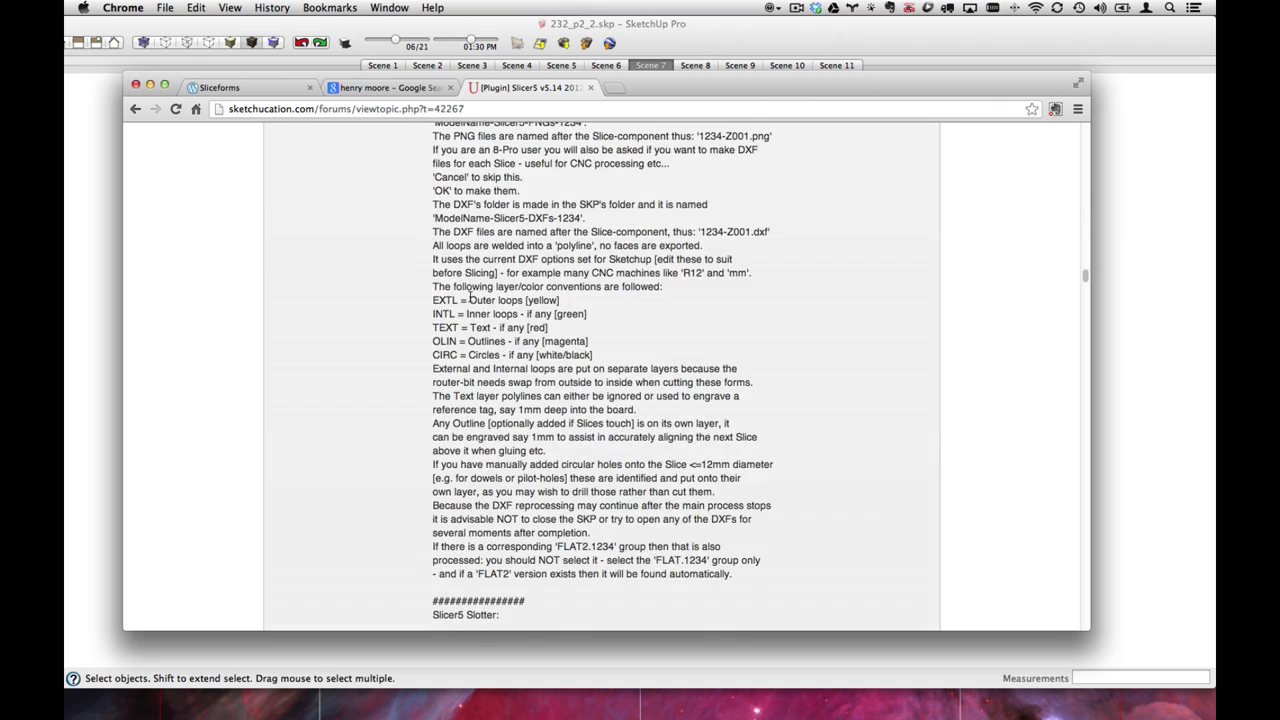
{"action": "scroll", "coordinate": [470, 300], "scroll_direction": "up", "scroll_amount": 20}
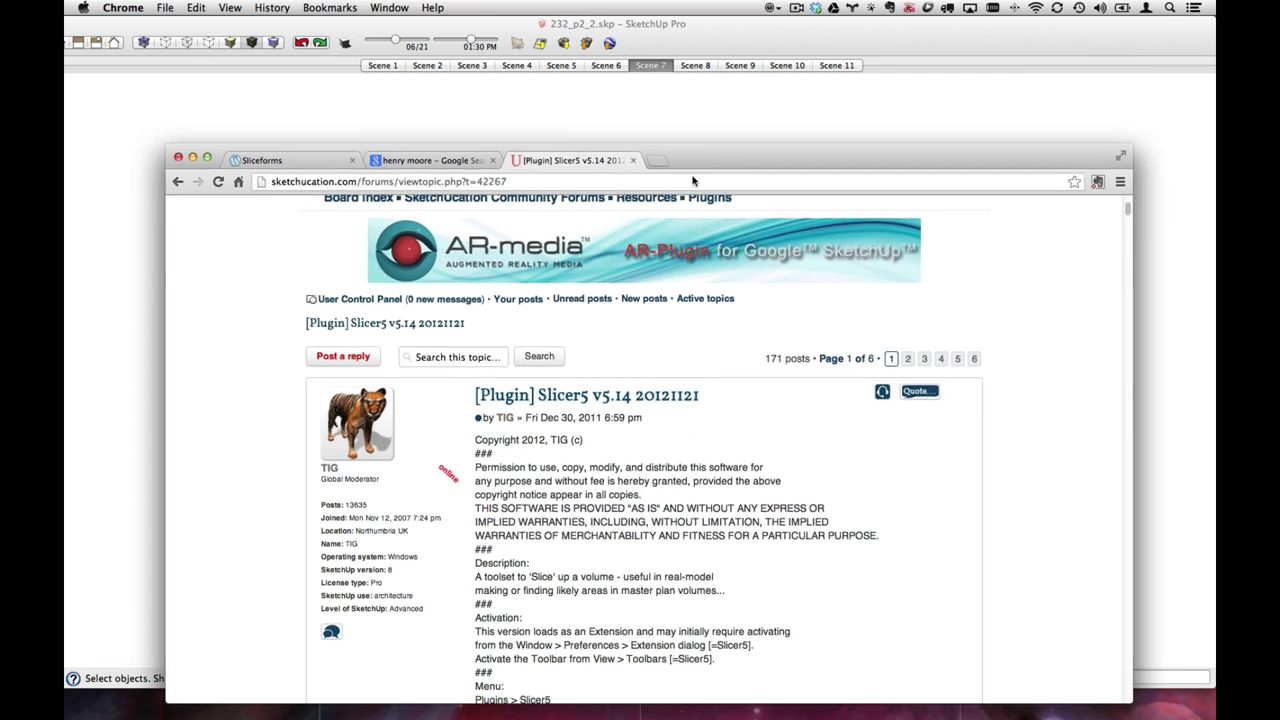
{"action": "left_click_drag", "start_coordinate": [642, 91], "coordinate": [617, 712]}
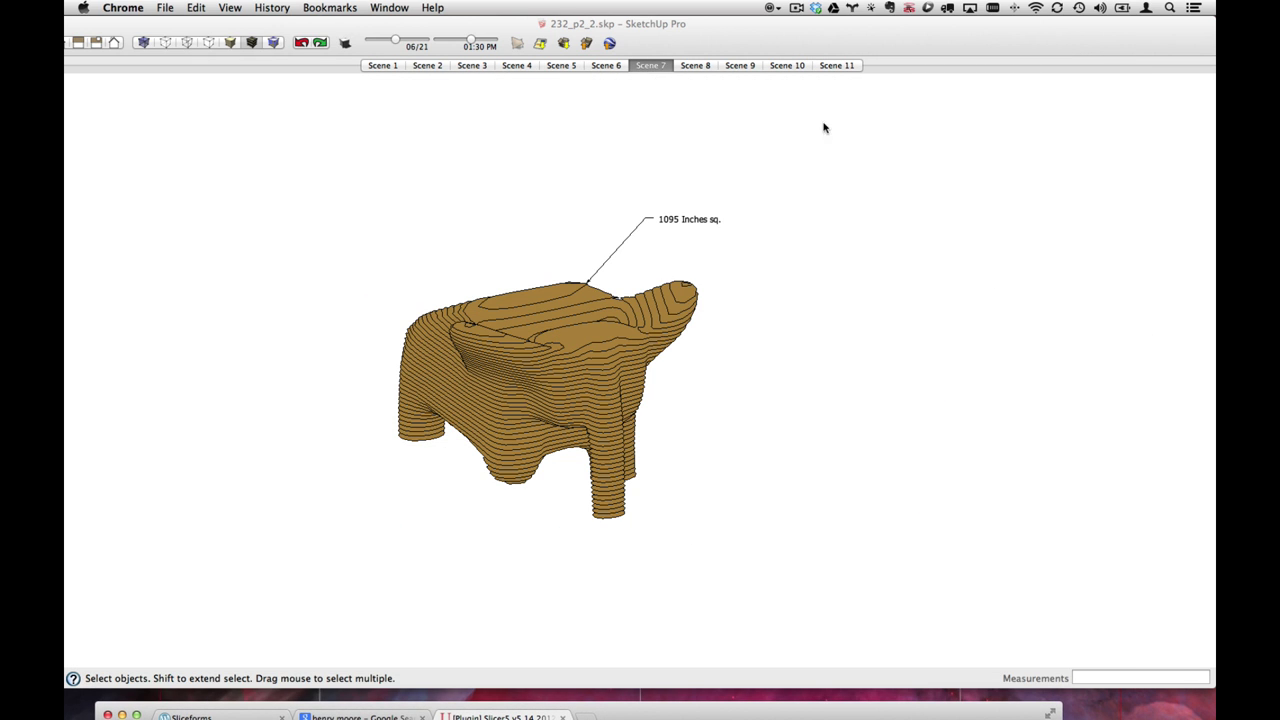
- Orbit the sliced elephant to a fuller side view, then switch to the iPhoto album
{"action": "left_click", "coordinate": [750, 47]}
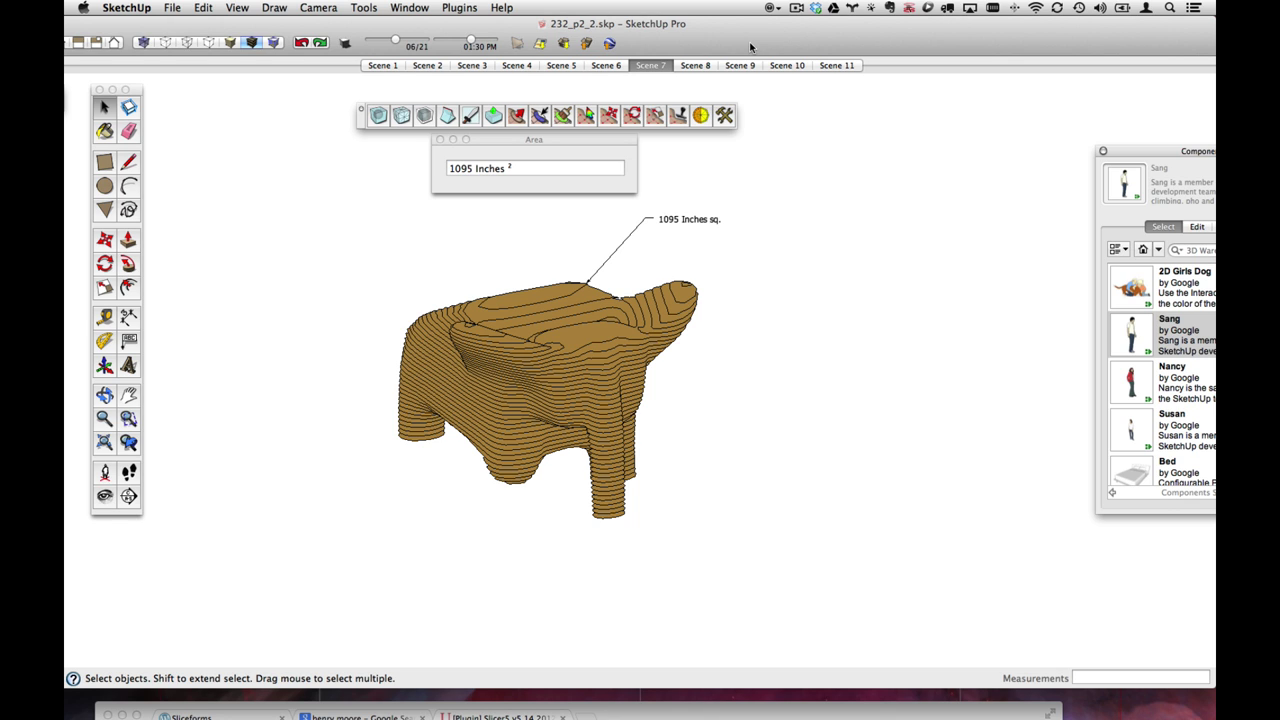
{"action": "middle_click_drag", "start_coordinate": [666, 469], "coordinate": [608, 418]}
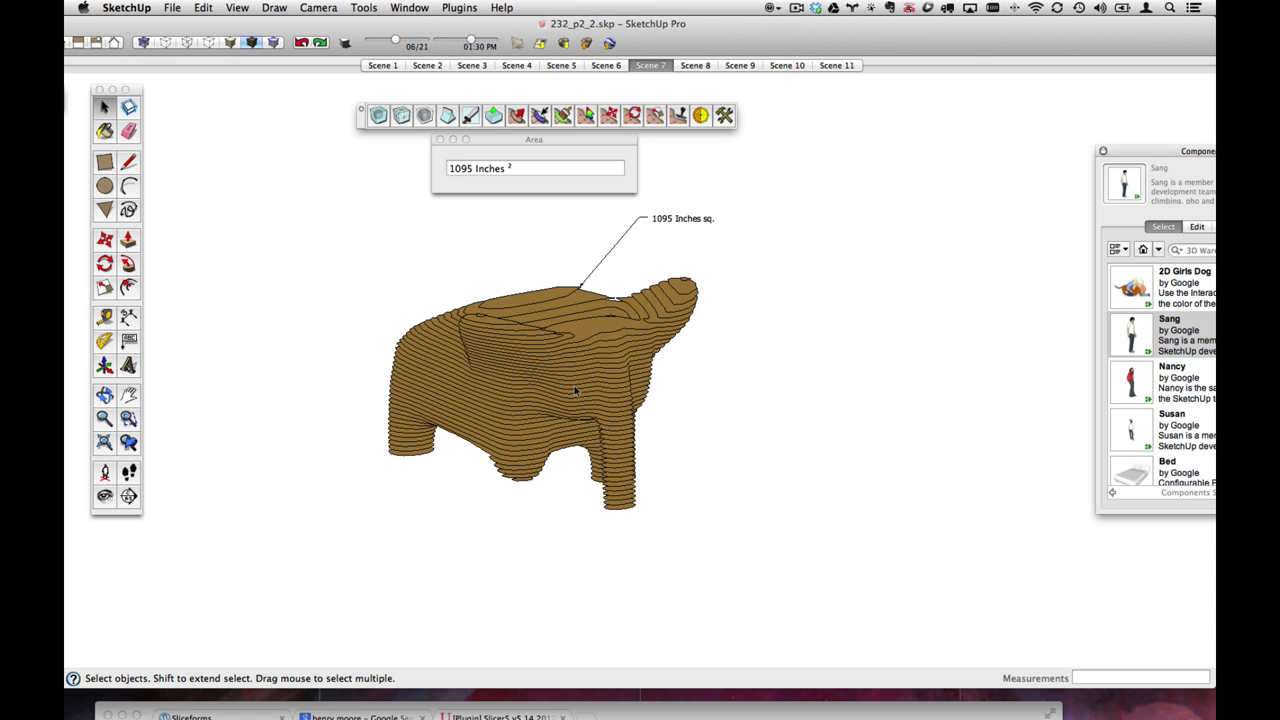
{"action": "key", "text": "super+Tab"}
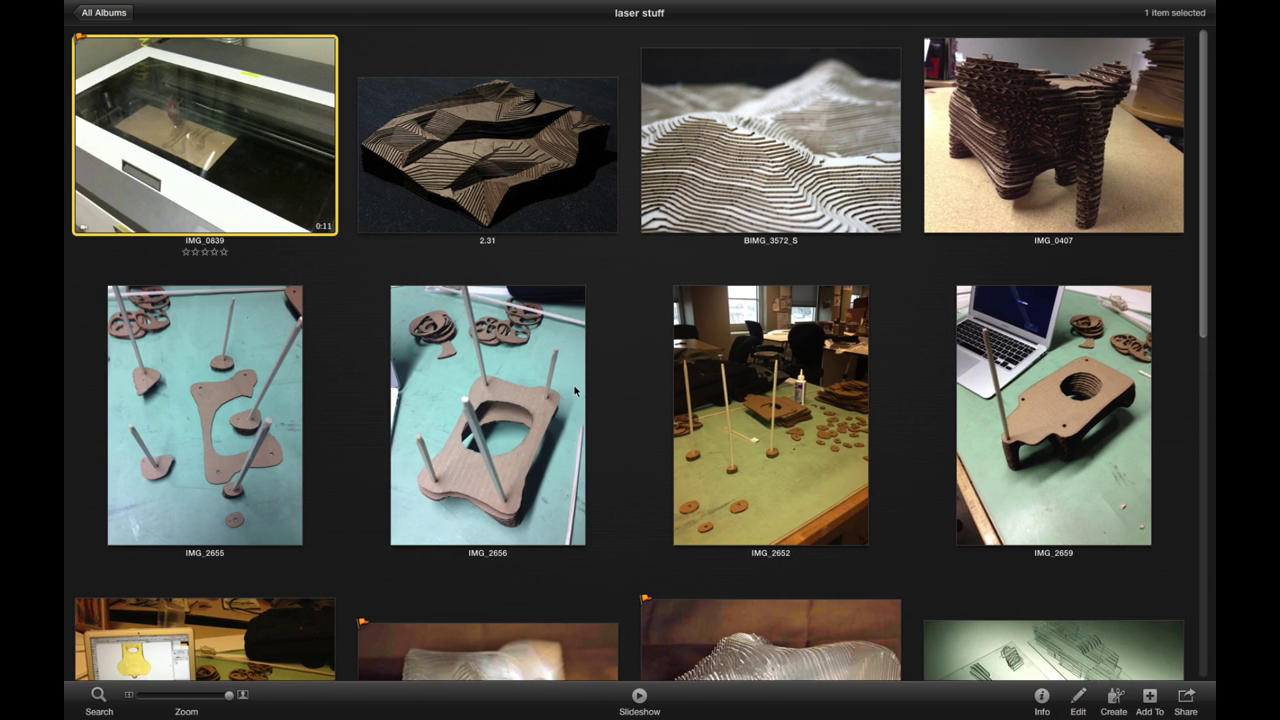
- View photos IMG_0407 and IMG_0844 full size, then switch back to Chrome
{"action": "double_click", "coordinate": [1045, 153]}
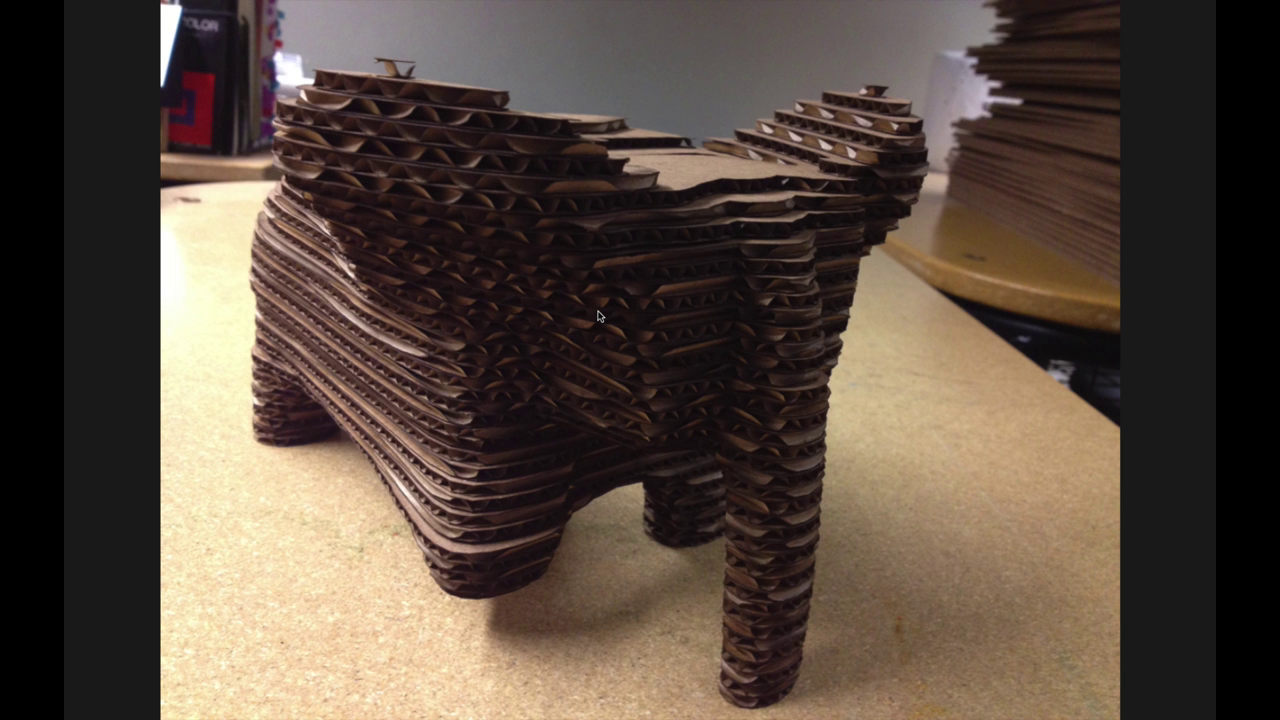
{"action": "double_click", "coordinate": [598, 316]}
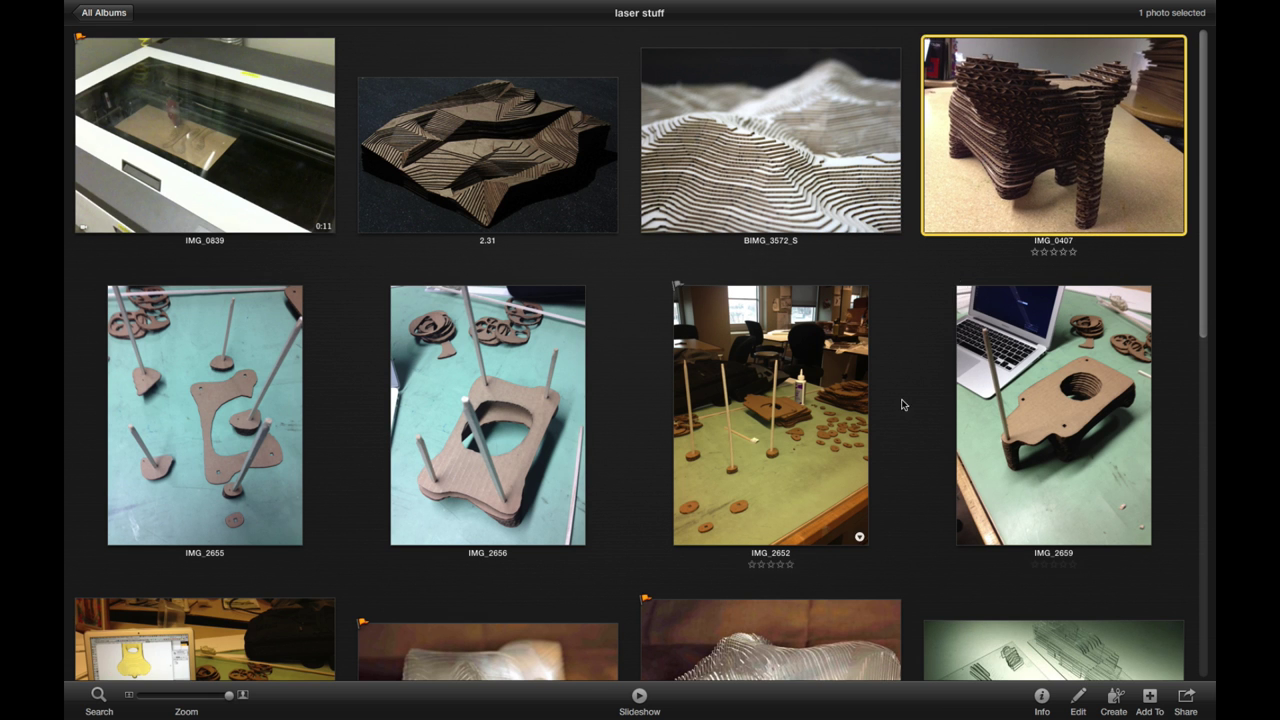
{"action": "scroll", "coordinate": [814, 586], "scroll_direction": "down", "scroll_amount": 10}
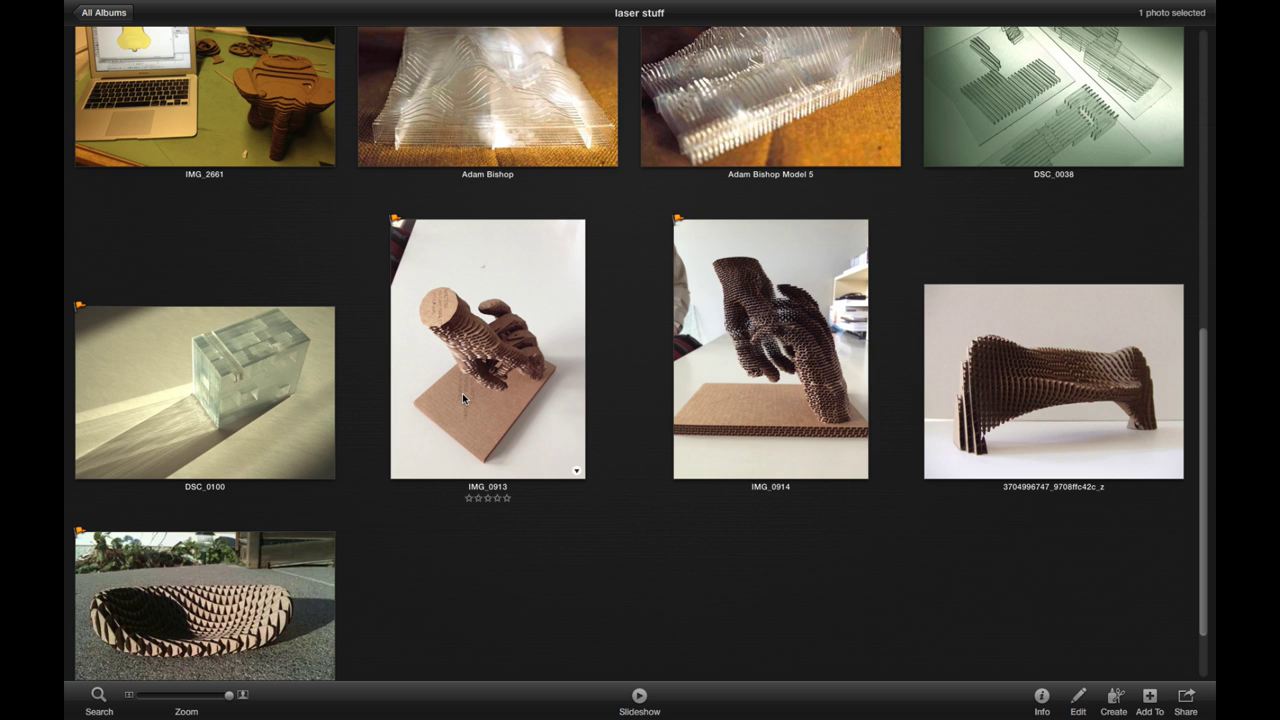
{"action": "double_click", "coordinate": [252, 591]}
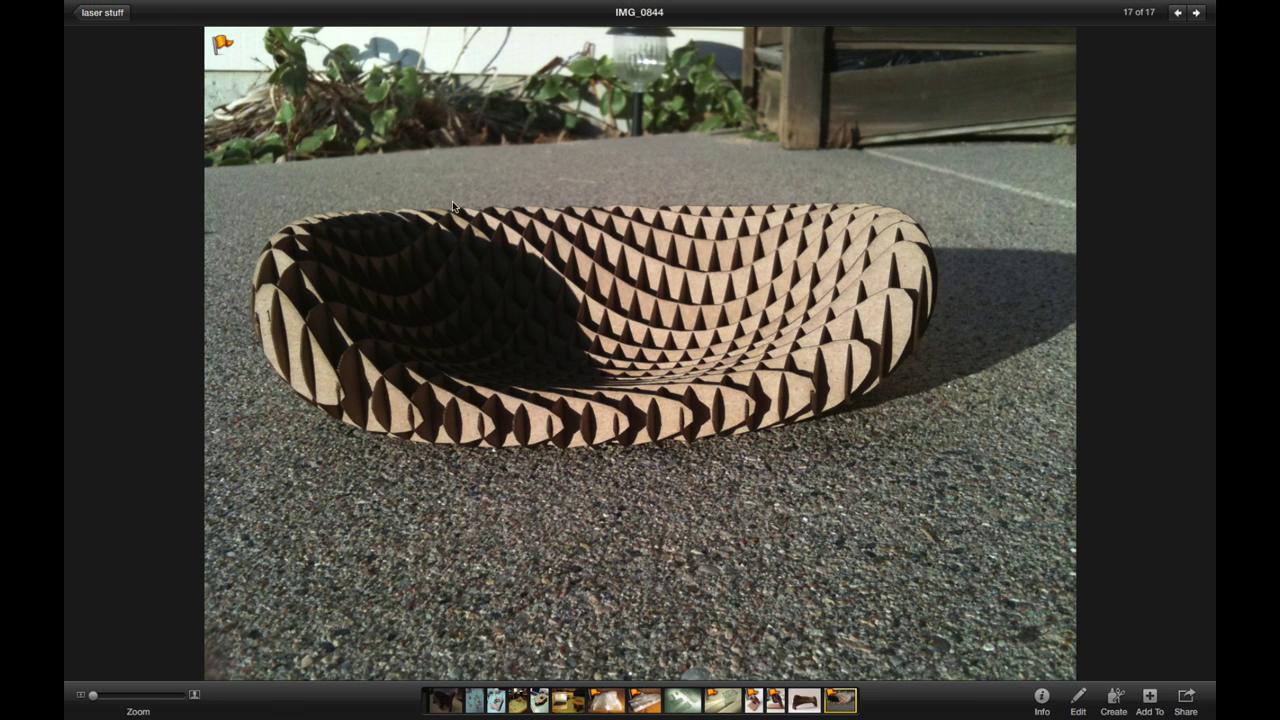
{"action": "double_click", "coordinate": [453, 207]}
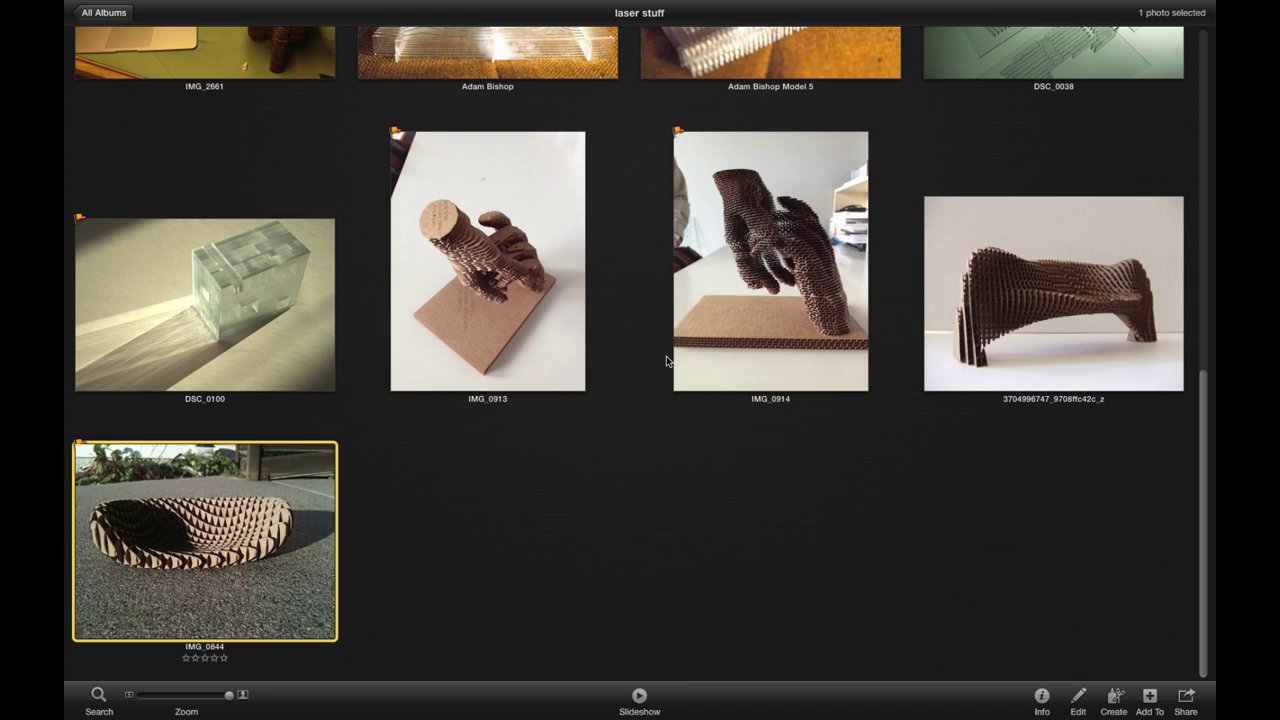
{"action": "key", "text": "super+Tab"}
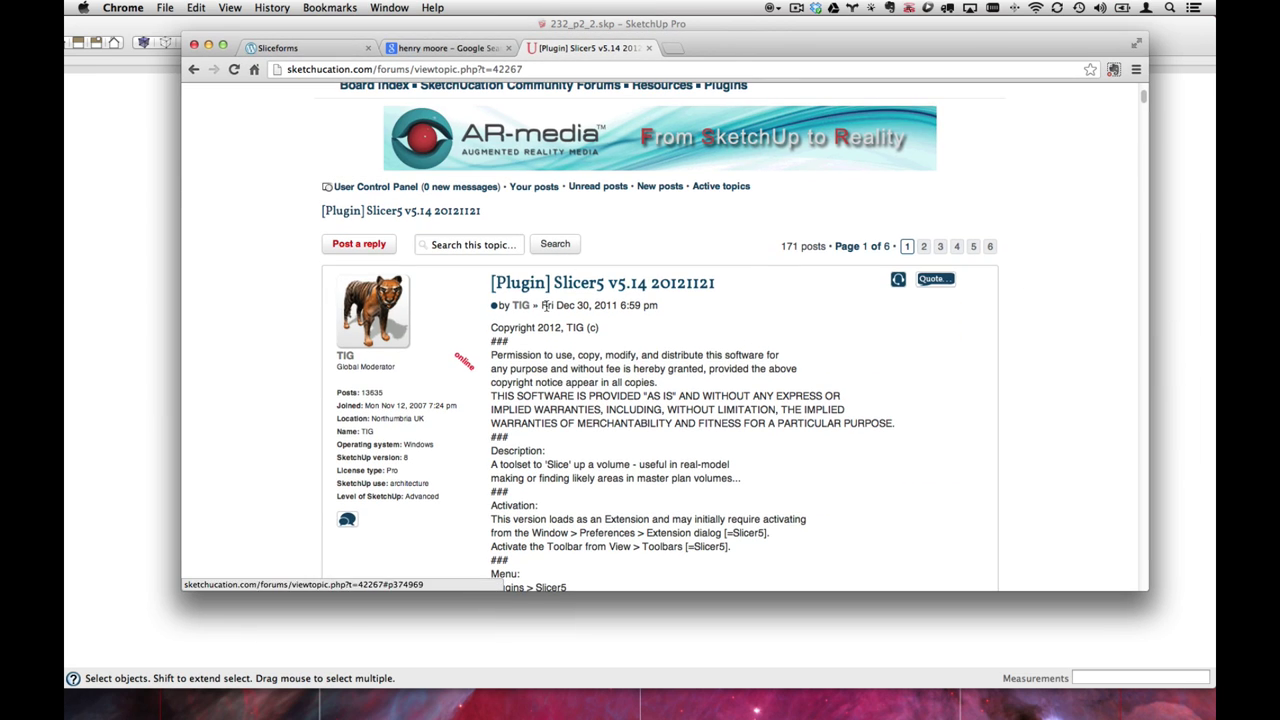
- Move Chrome out of the way and show Scene 6 with the four cardboard sheets
{"action": "left_click_drag", "start_coordinate": [745, 37], "coordinate": [757, 398]}
{"action": "left_click_drag", "start_coordinate": [702, 442], "coordinate": [660, 712]}
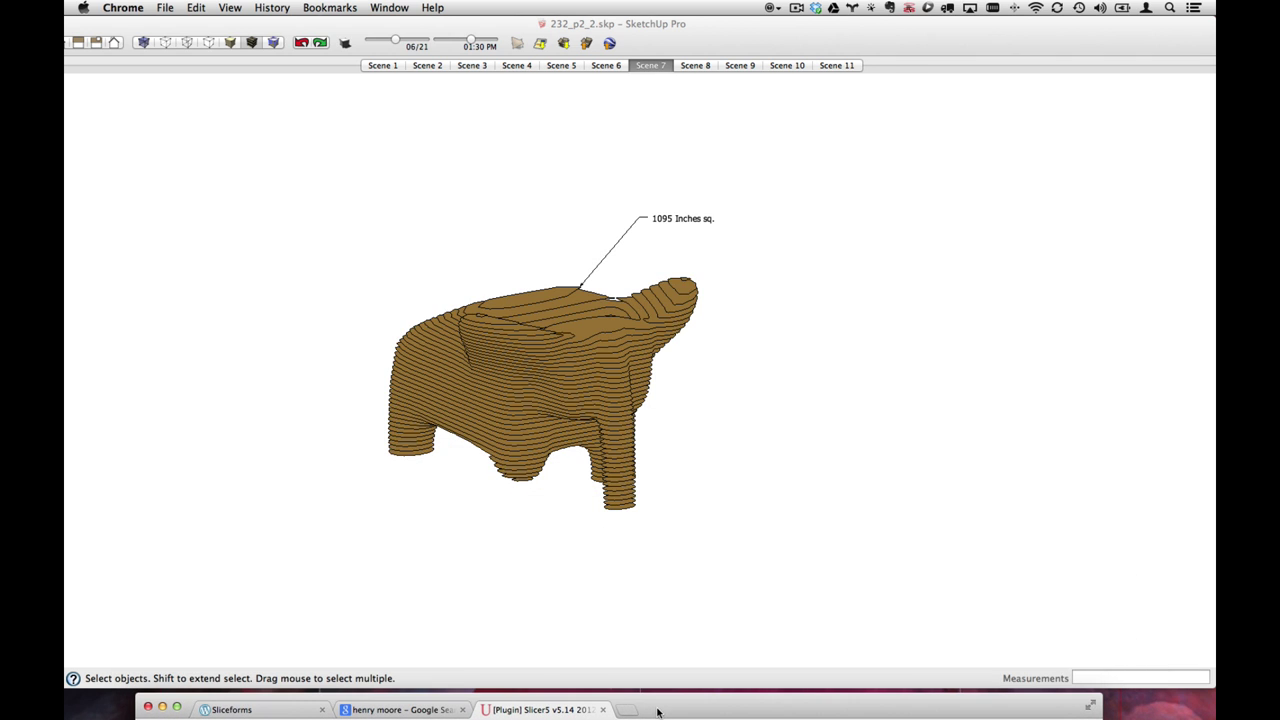
{"action": "middle_click", "coordinate": [610, 378]}
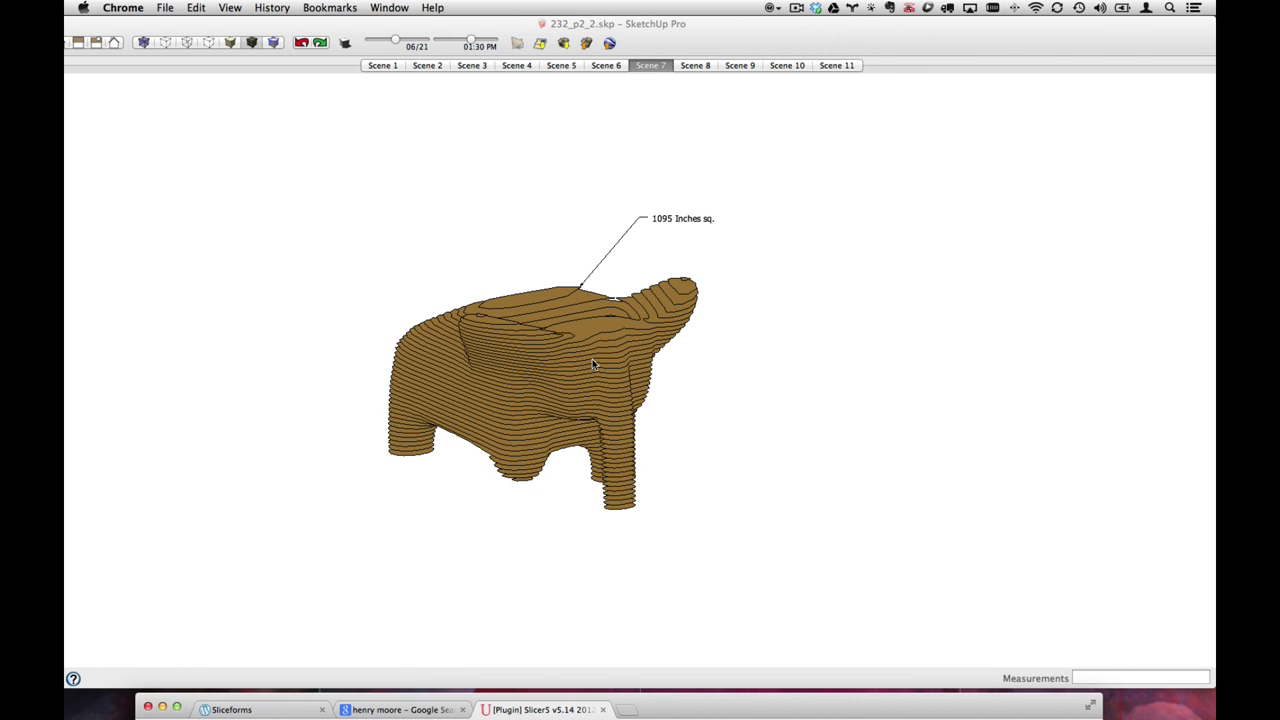
{"action": "left_click", "coordinate": [614, 65]}
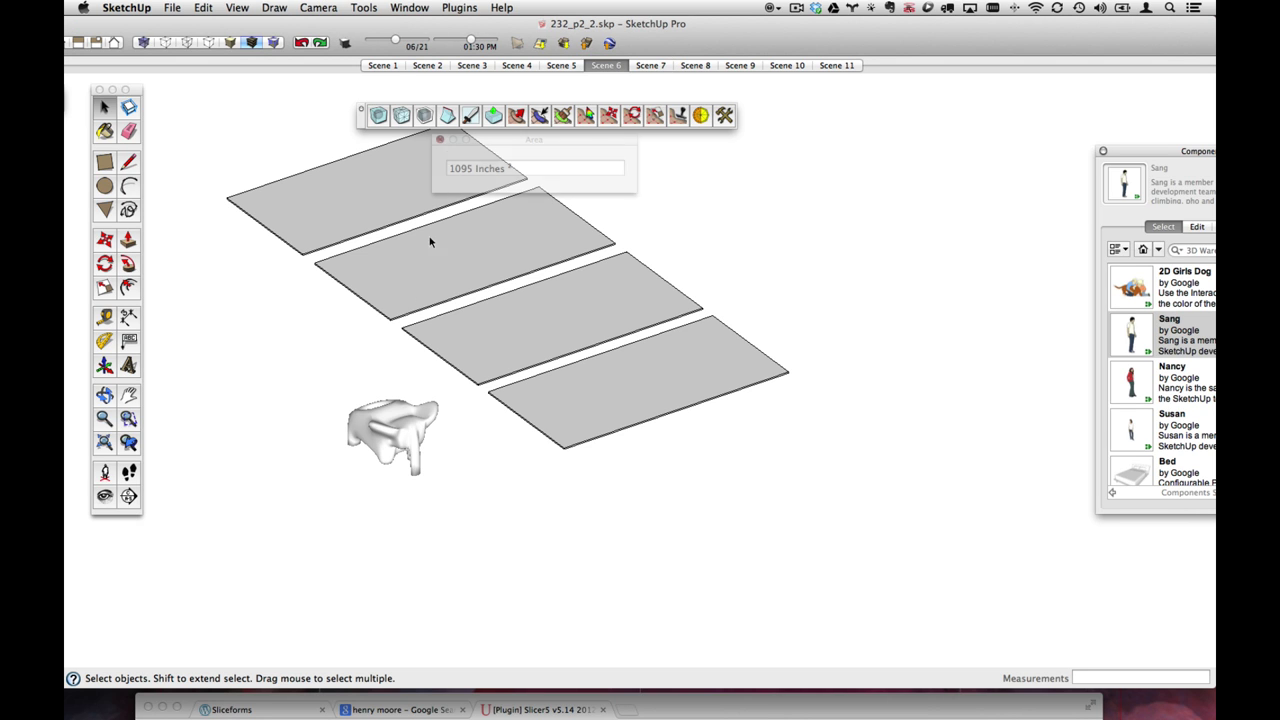
- Copy the smooth elephant with Move plus Option, placing the duplicate to the upper right
{"action": "left_click", "coordinate": [396, 432]}
{"action": "key", "text": "m"}
{"action": "left_click", "coordinate": [407, 458]}
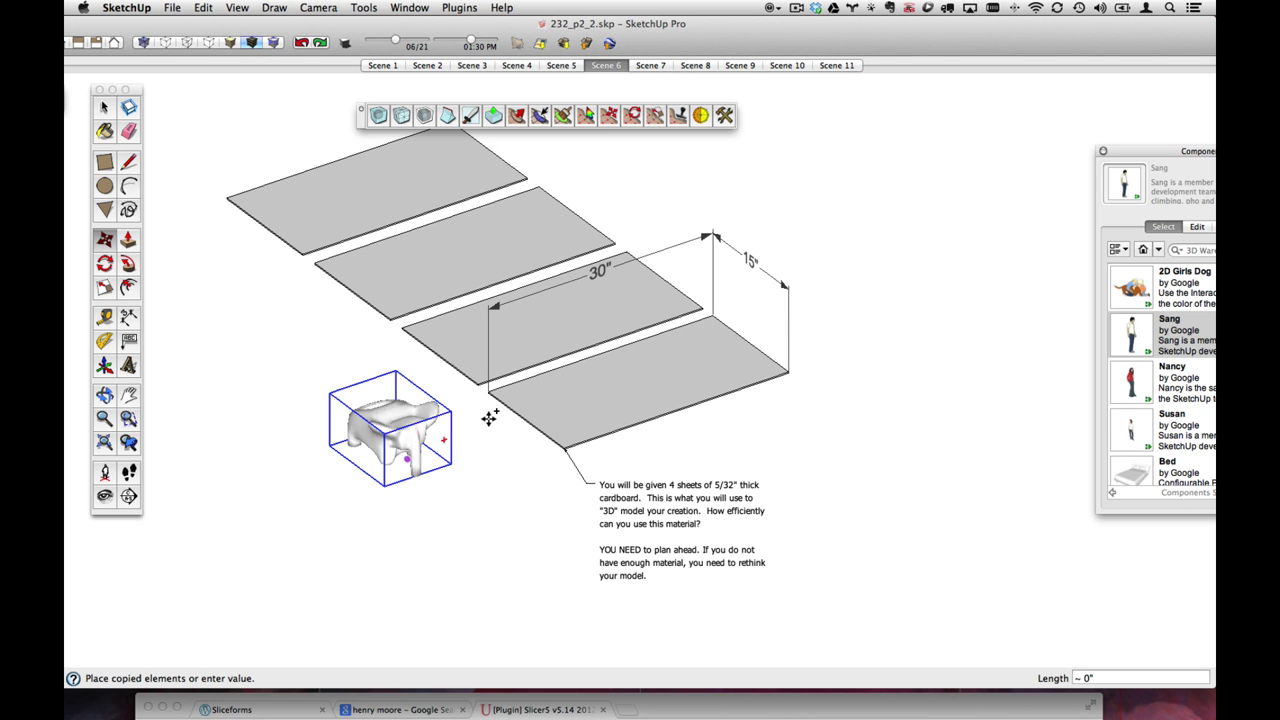
{"action": "key", "text": "alt"}
{"action": "left_click", "coordinate": [975, 250]}
- Pan and zoom onto the elephant copy, uncovering the 15" sheet dimension
{"action": "key", "text": "h"}
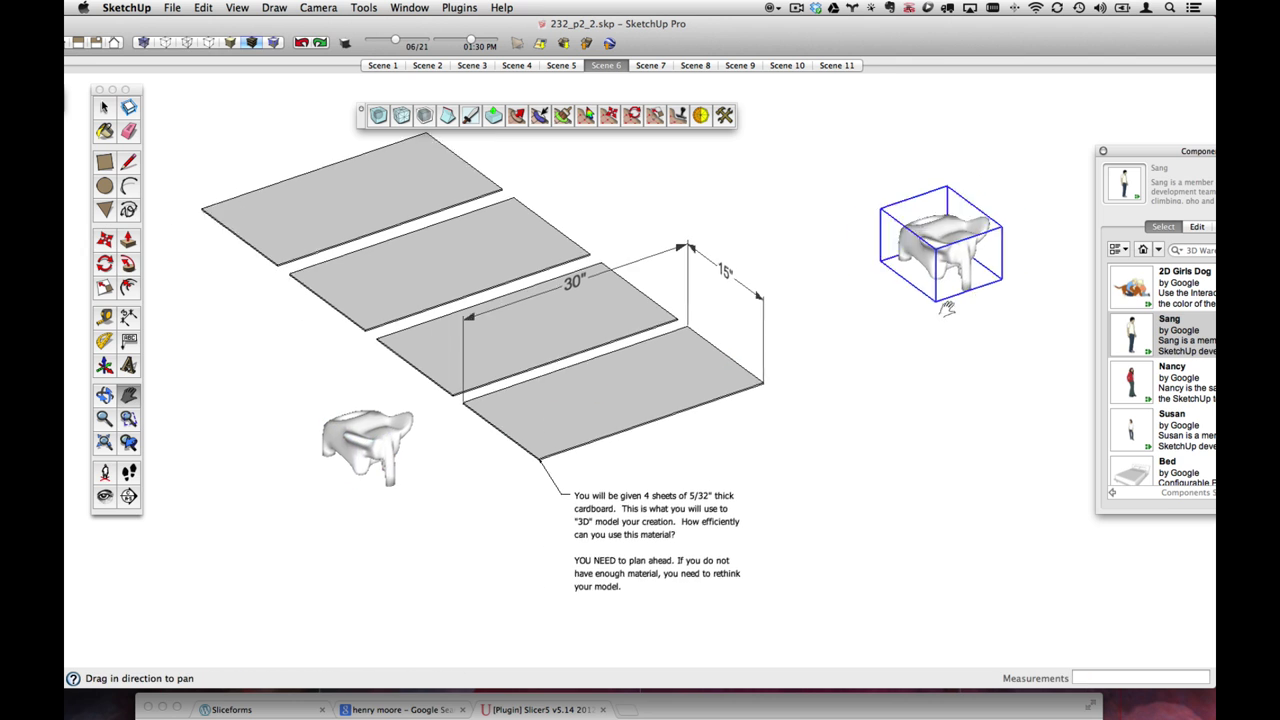
{"action": "left_click_drag", "start_coordinate": [943, 250], "coordinate": [571, 350]}
{"action": "scroll", "coordinate": [565, 363], "scroll_direction": "up", "scroll_amount": 3}
{"action": "scroll", "coordinate": [565, 363], "scroll_direction": "up", "scroll_amount": 1}
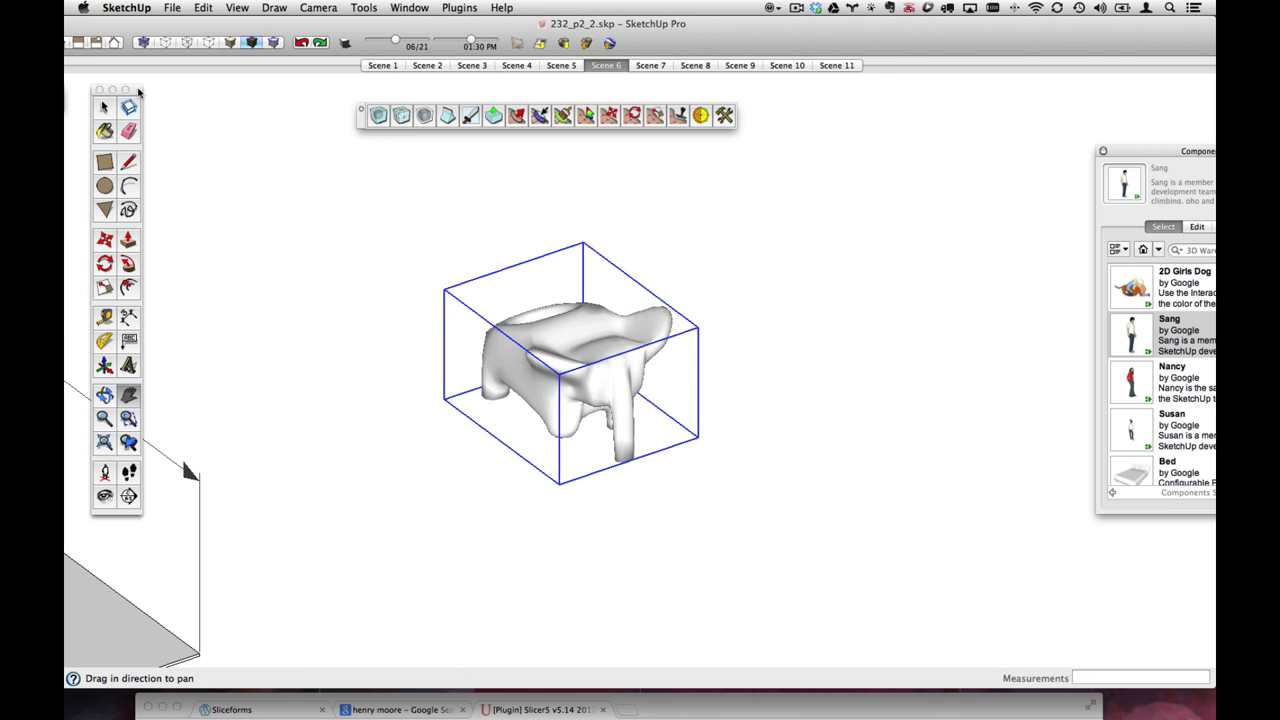
{"action": "left_click_drag", "start_coordinate": [137, 90], "coordinate": [230, 82]}
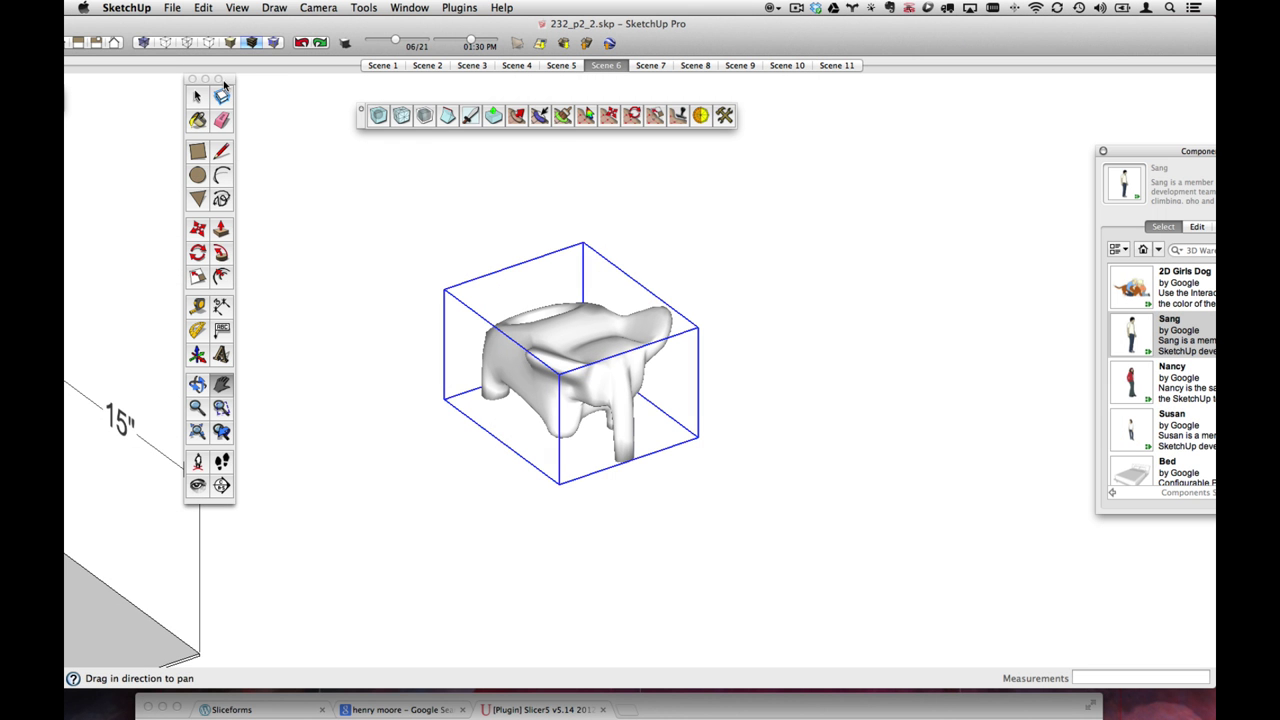
{"action": "left_click_drag", "start_coordinate": [224, 81], "coordinate": [192, 65]}
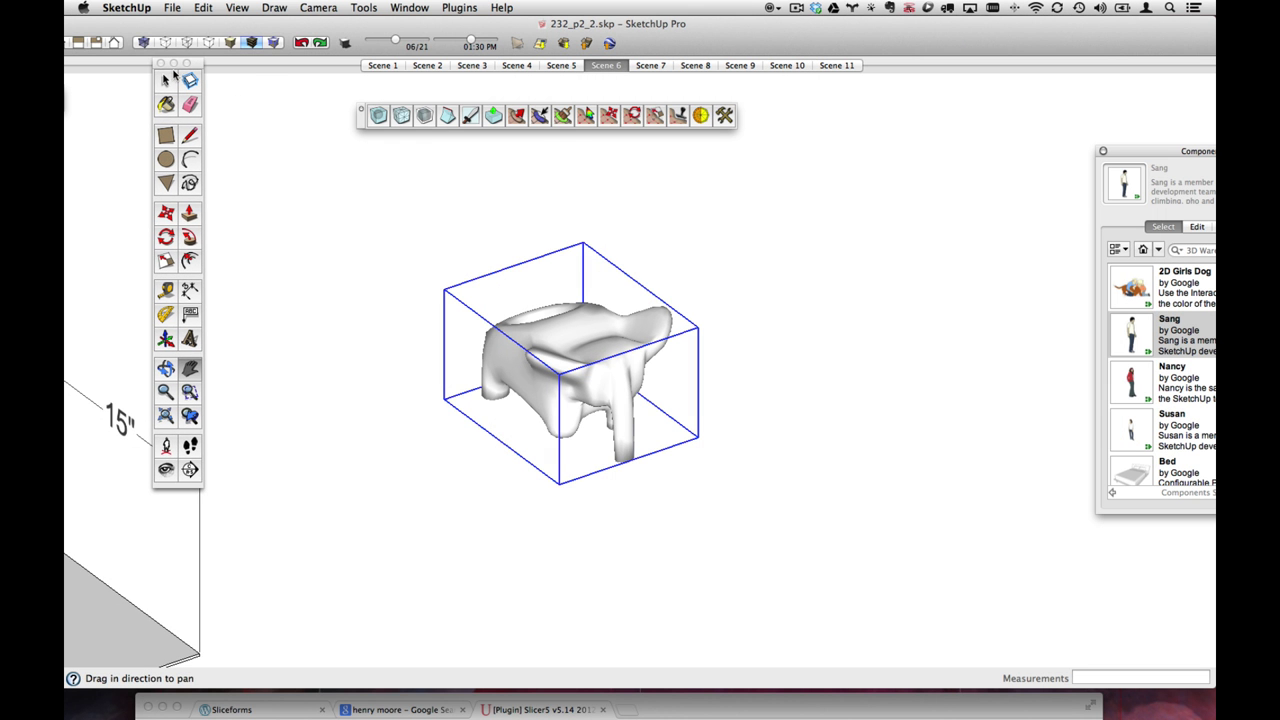
- Draw a rectangle lying under the elephant as the base cutting plane
{"action": "left_click", "coordinate": [175, 131]}
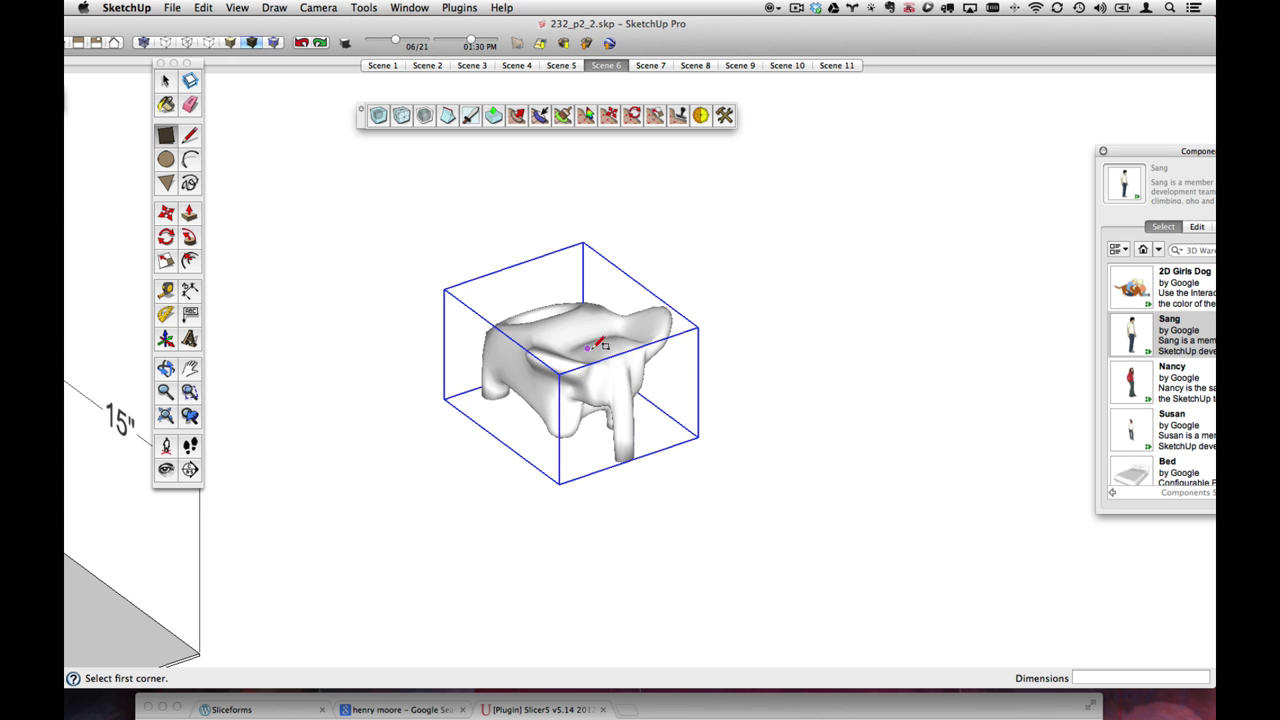
{"action": "left_click", "coordinate": [363, 381]}
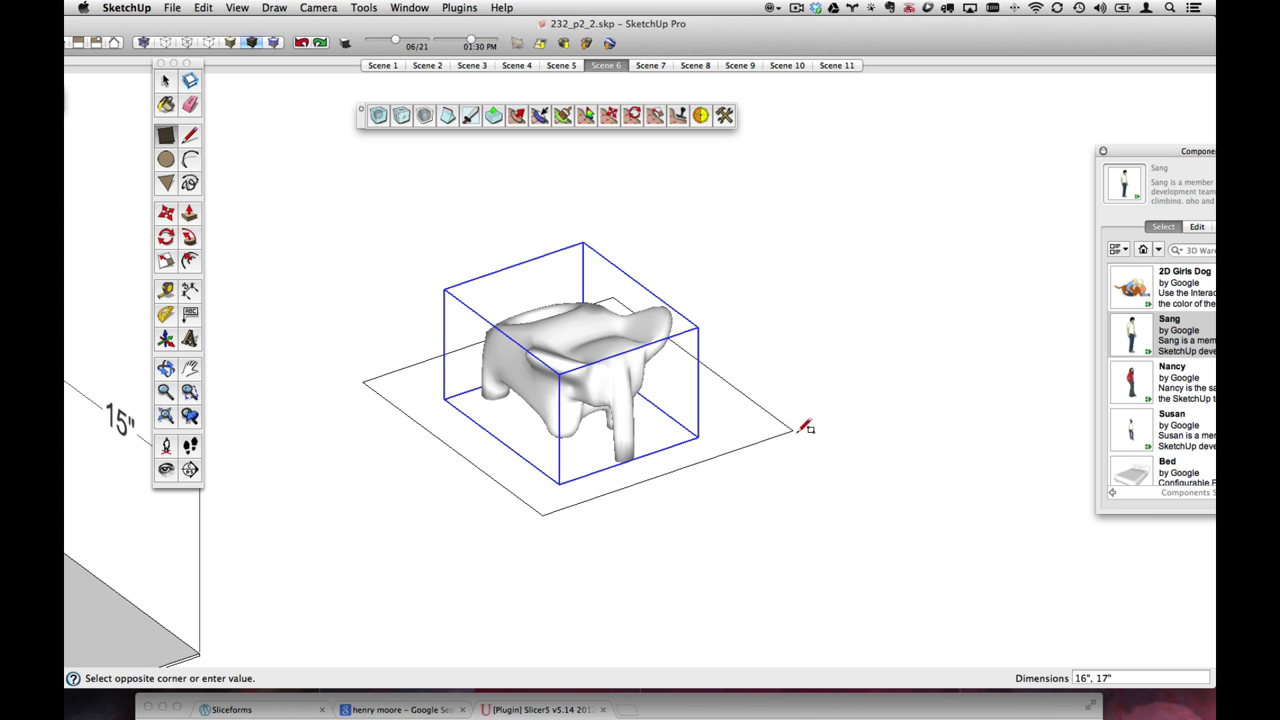
{"action": "left_click", "coordinate": [829, 440]}
{"action": "middle_click_drag", "start_coordinate": [738, 467], "coordinate": [508, 257]}
{"action": "left_click_drag", "start_coordinate": [677, 450], "coordinate": [665, 440]}
{"action": "key", "text": "r"}
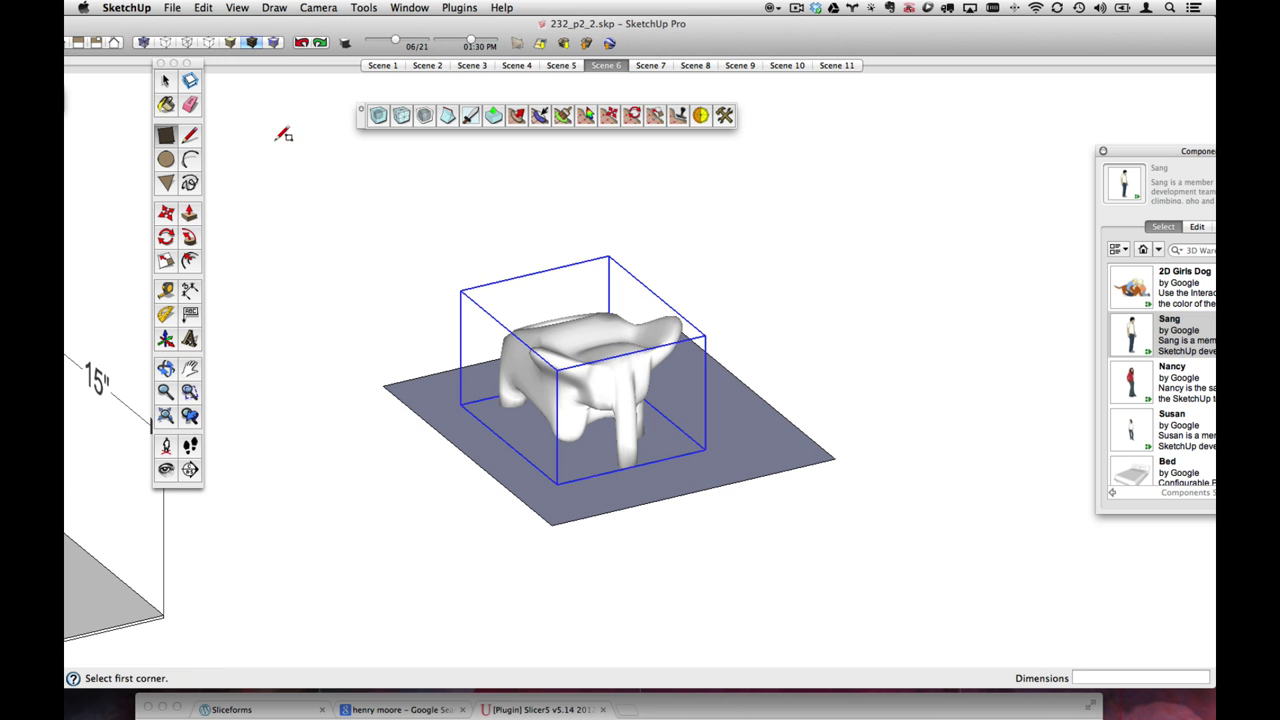
{"action": "key", "text": "space"}
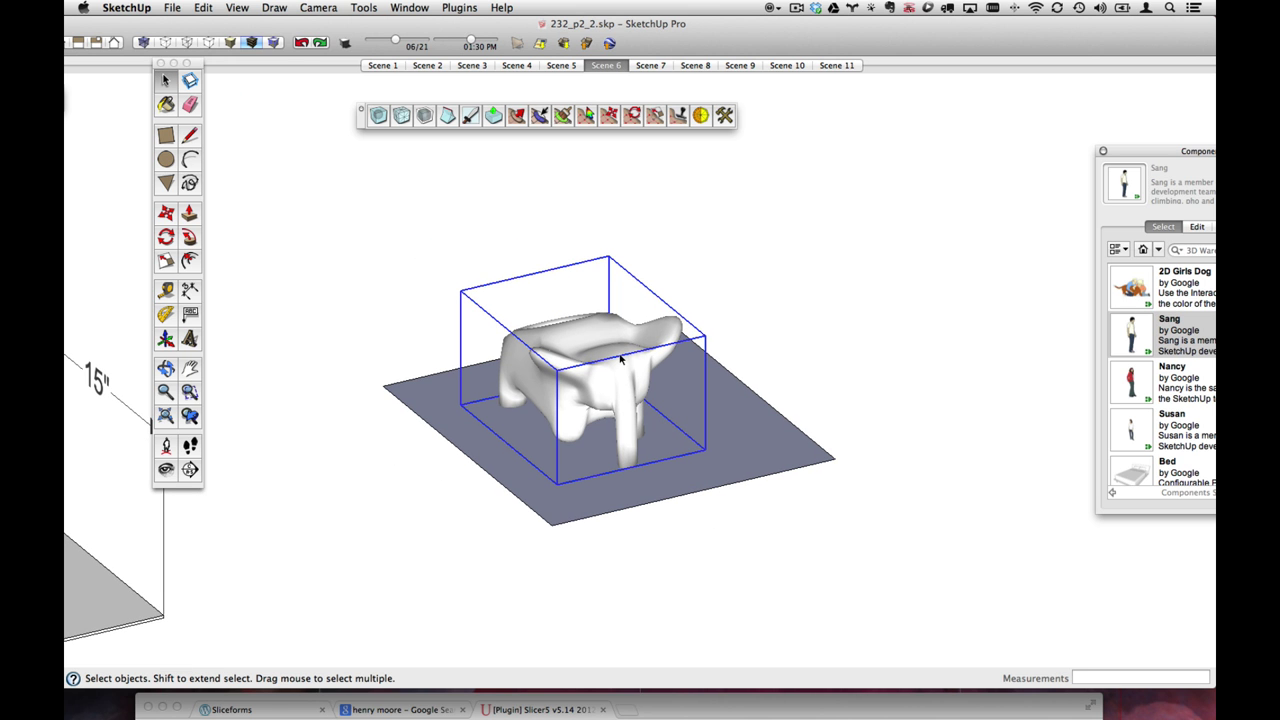
- Copy the rectangle 5/32" upward and array it 30x, then 50x into a slice stack
{"action": "left_click", "coordinate": [718, 395]}
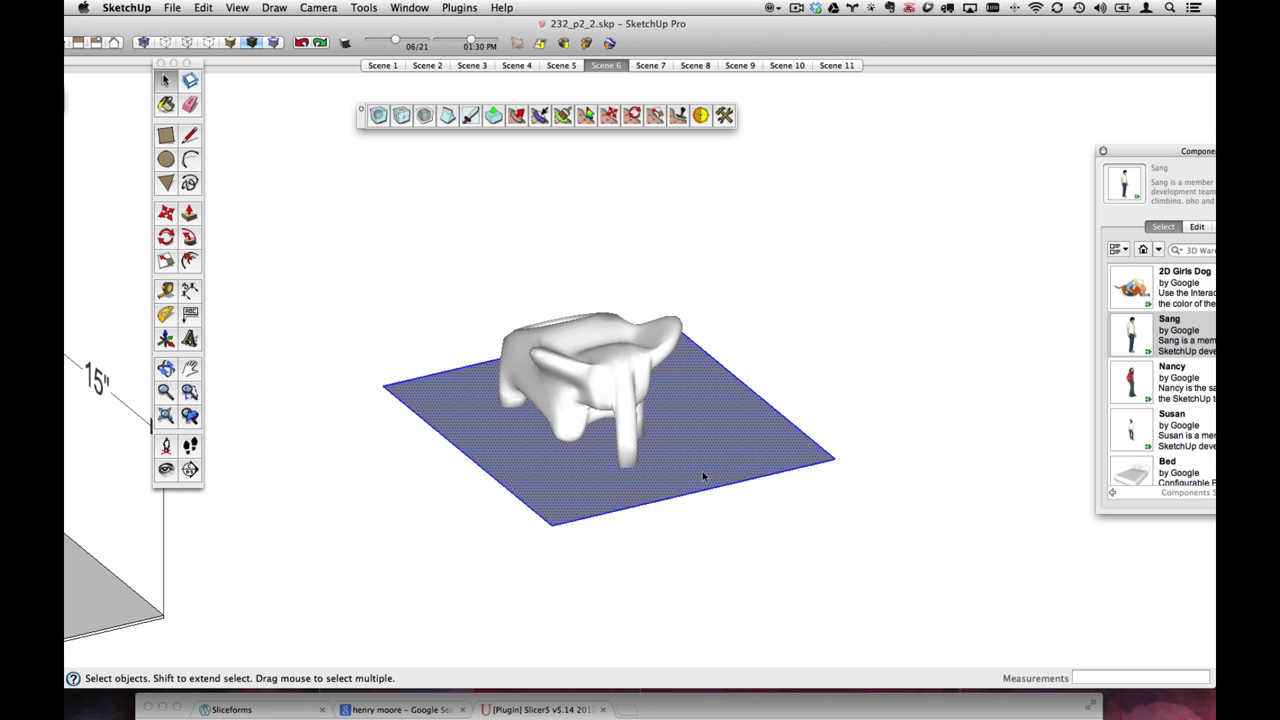
{"action": "key", "text": "m"}
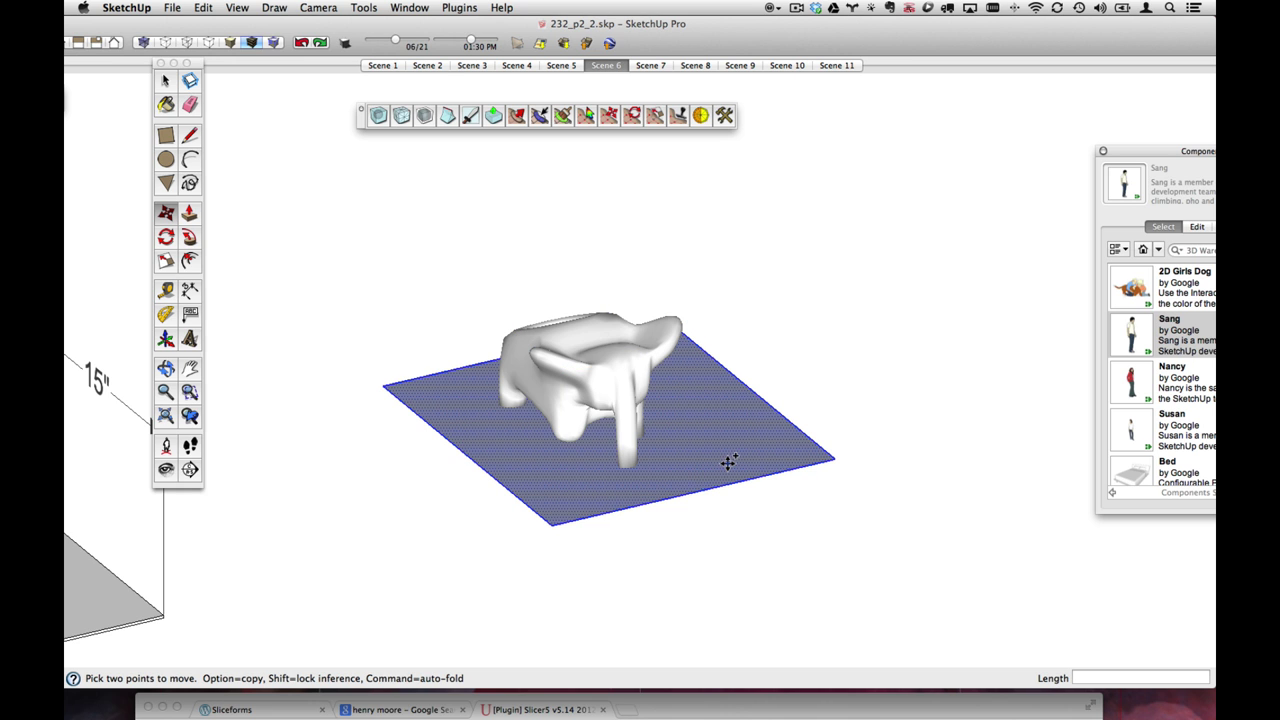
{"action": "left_click", "coordinate": [729, 463]}
{"action": "key", "text": "alt"}
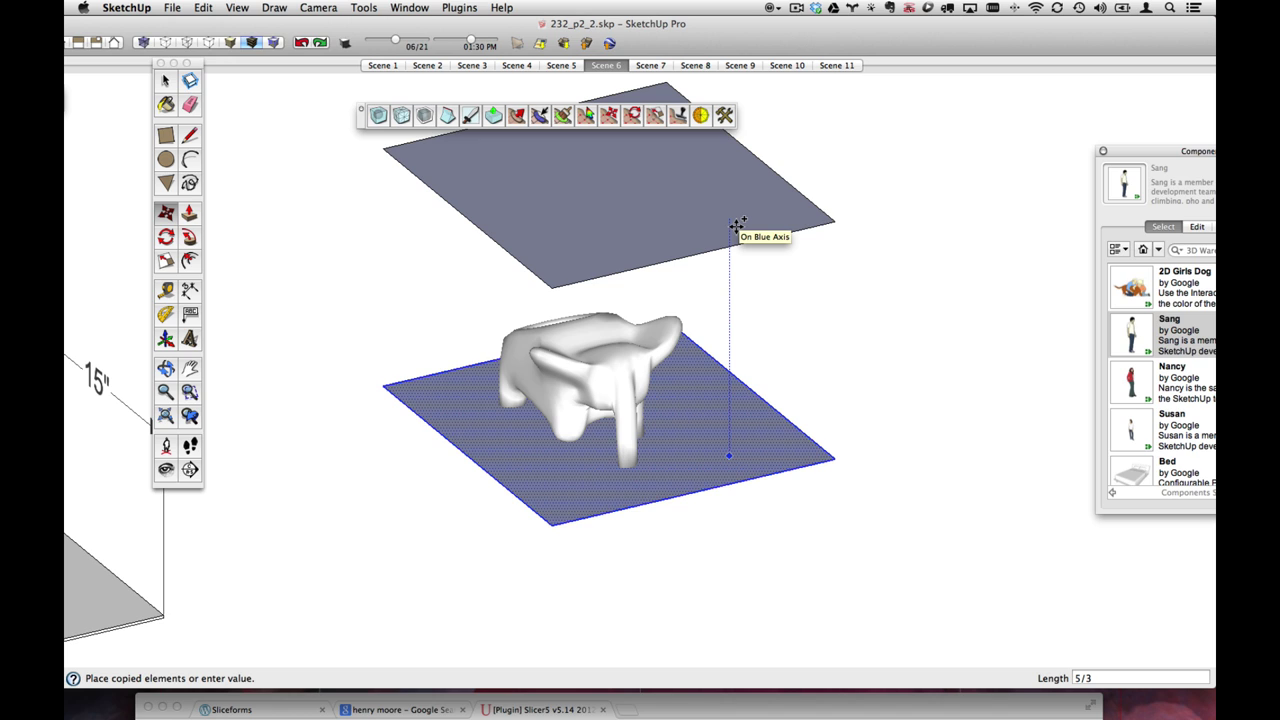
{"action": "type", "text": "5/32\""}
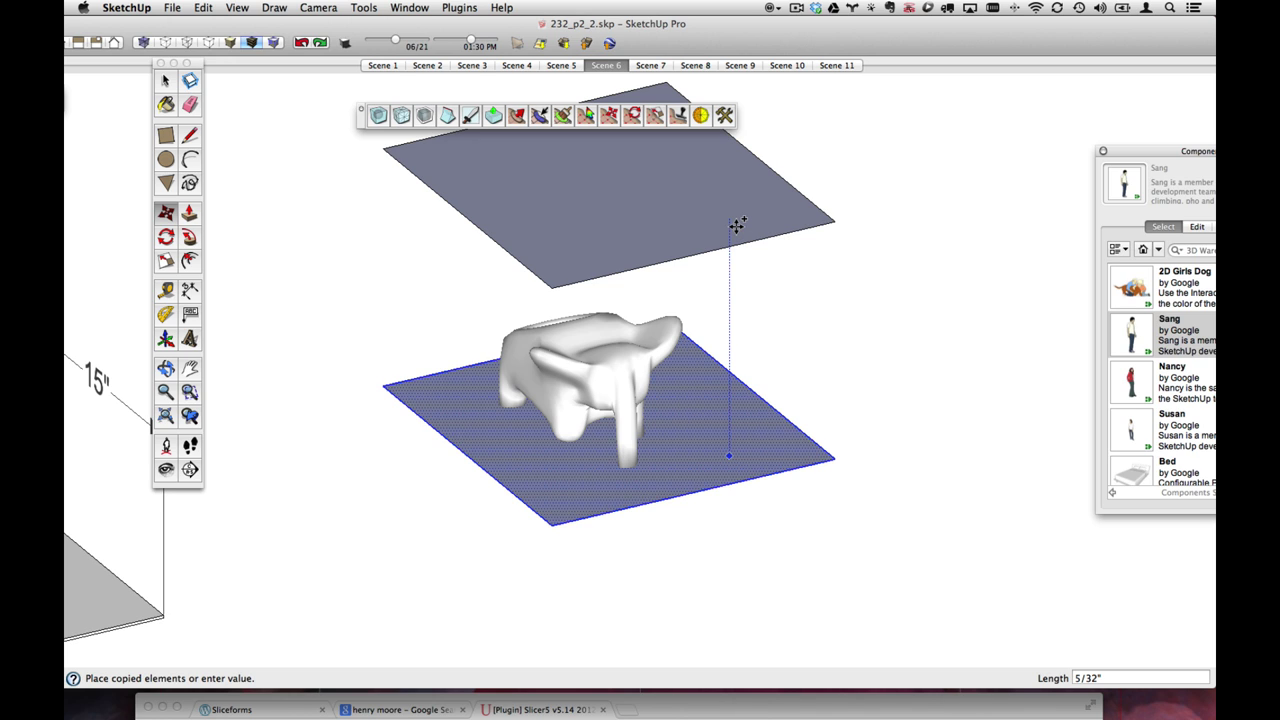
{"action": "key", "text": "Escape"}
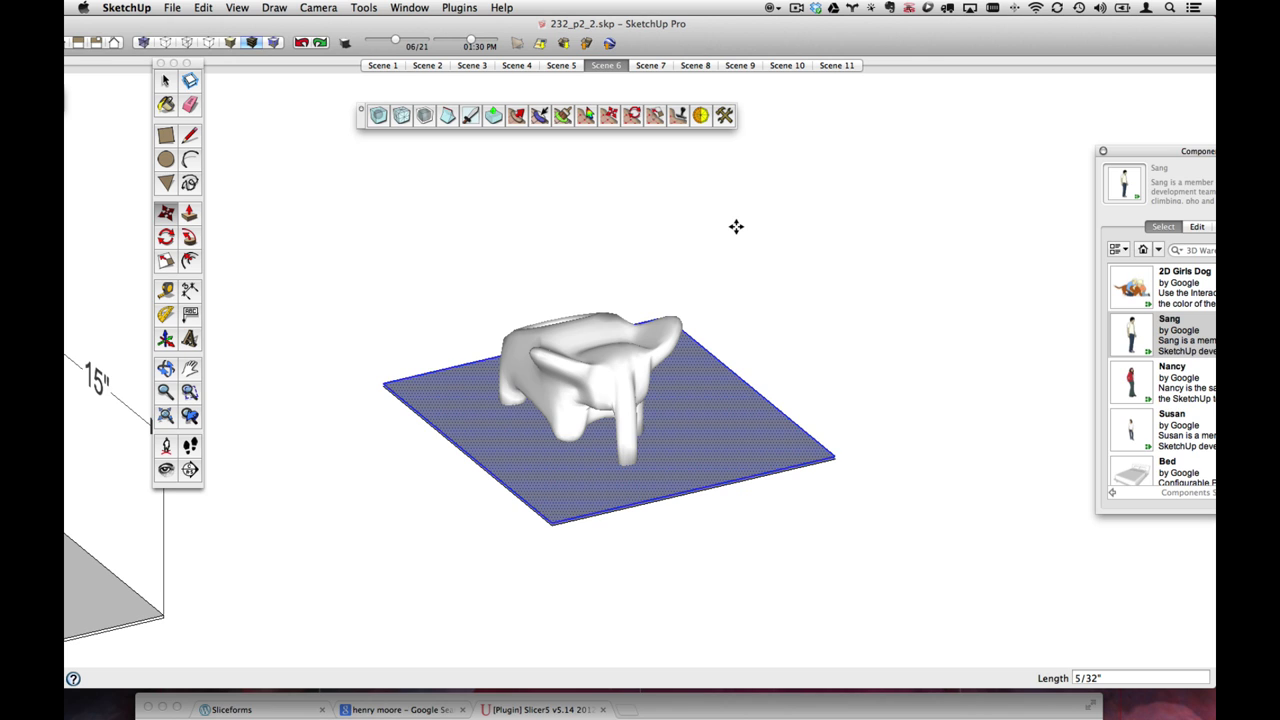
{"action": "type", "text": "30x"}
{"action": "key", "text": "Return"}
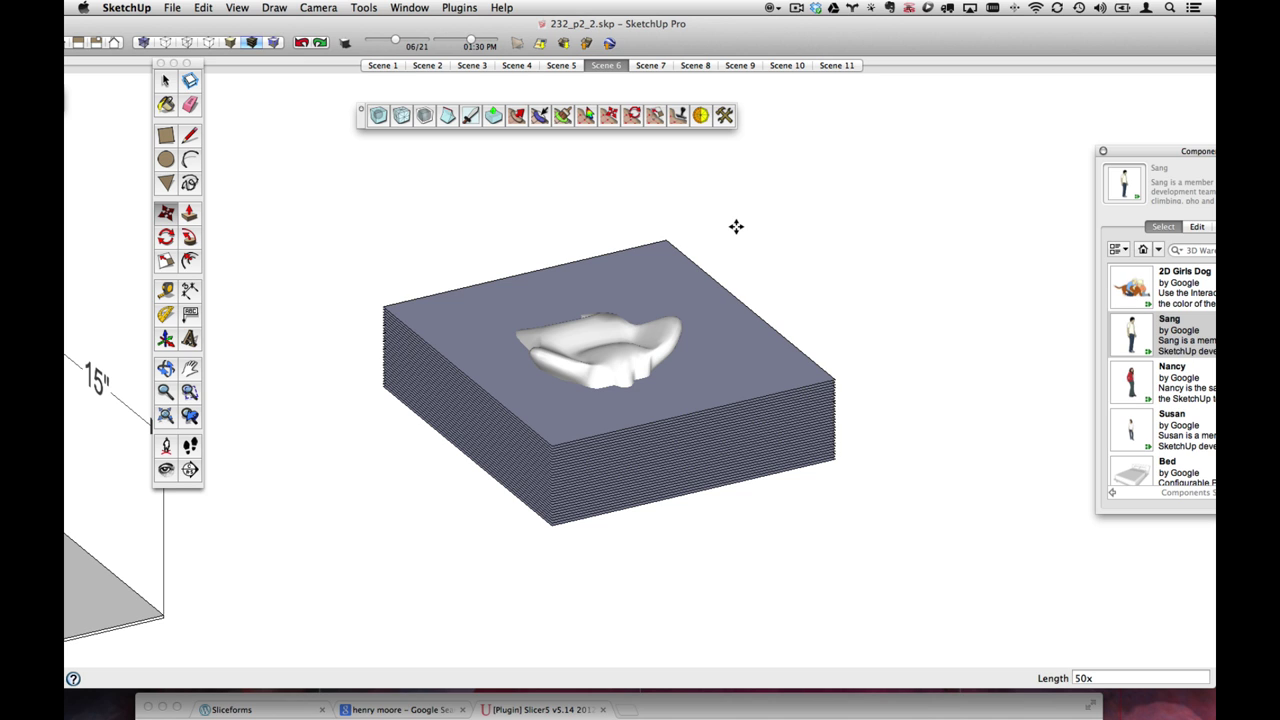
{"action": "key", "text": "Return"}
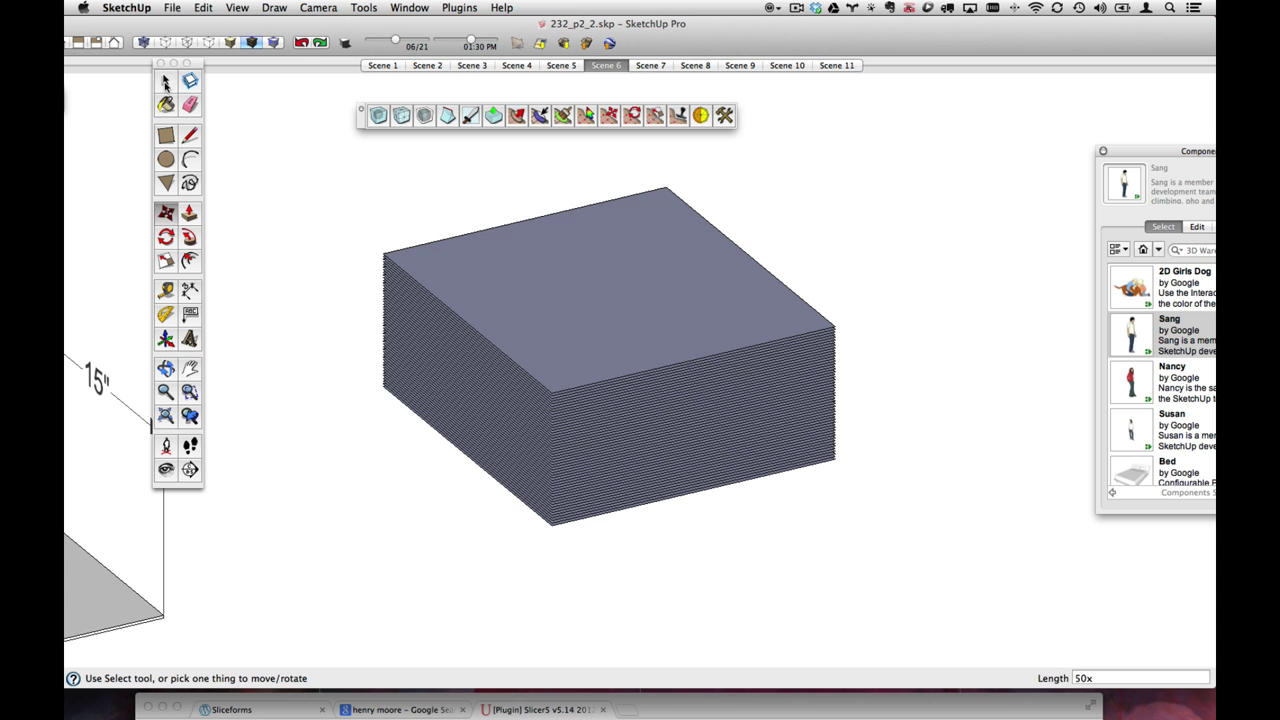
- Delete the bottom slice, then select all slices together with the elephant
{"action": "left_click", "coordinate": [166, 80]}
{"action": "middle_click_drag", "start_coordinate": [793, 344], "coordinate": [586, 406]}
{"action": "scroll", "coordinate": [604, 459], "scroll_direction": "up", "scroll_amount": 4}
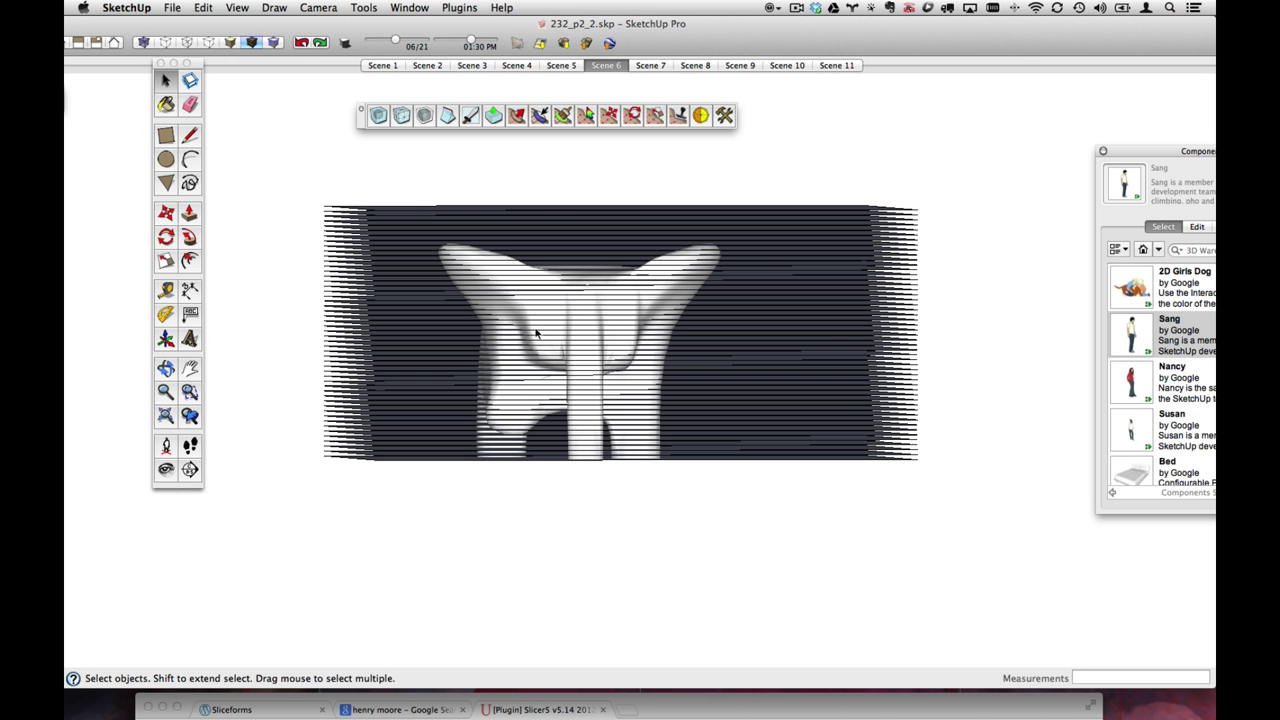
{"action": "scroll", "coordinate": [591, 466], "scroll_direction": "up", "scroll_amount": 5}
{"action": "middle_click_drag", "start_coordinate": [753, 440], "coordinate": [778, 468]}
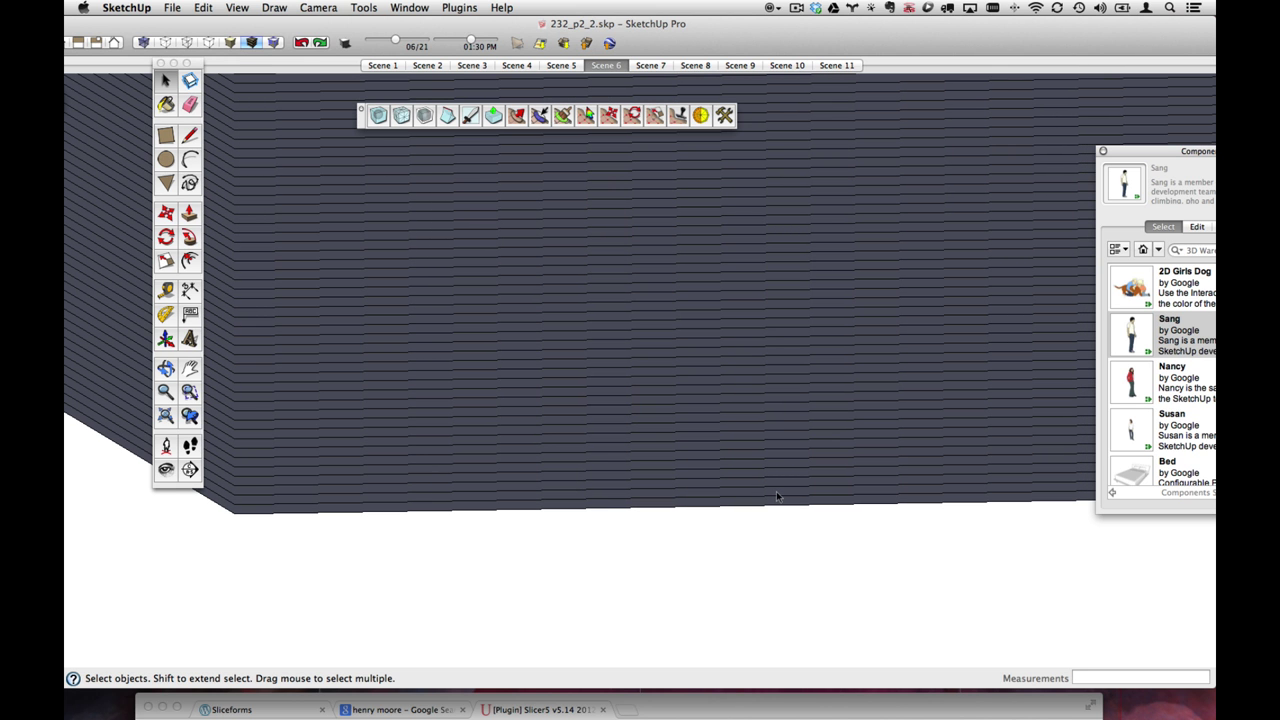
{"action": "left_click", "coordinate": [726, 507]}
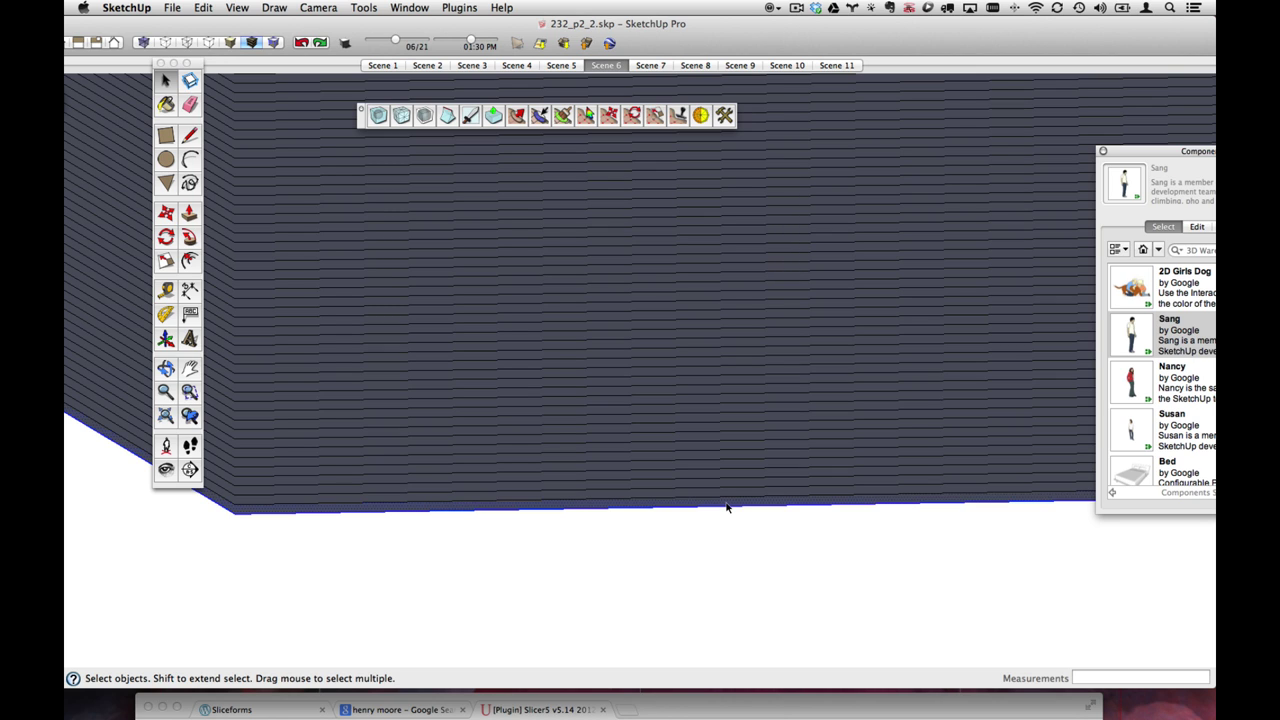
{"action": "key", "text": "Delete"}
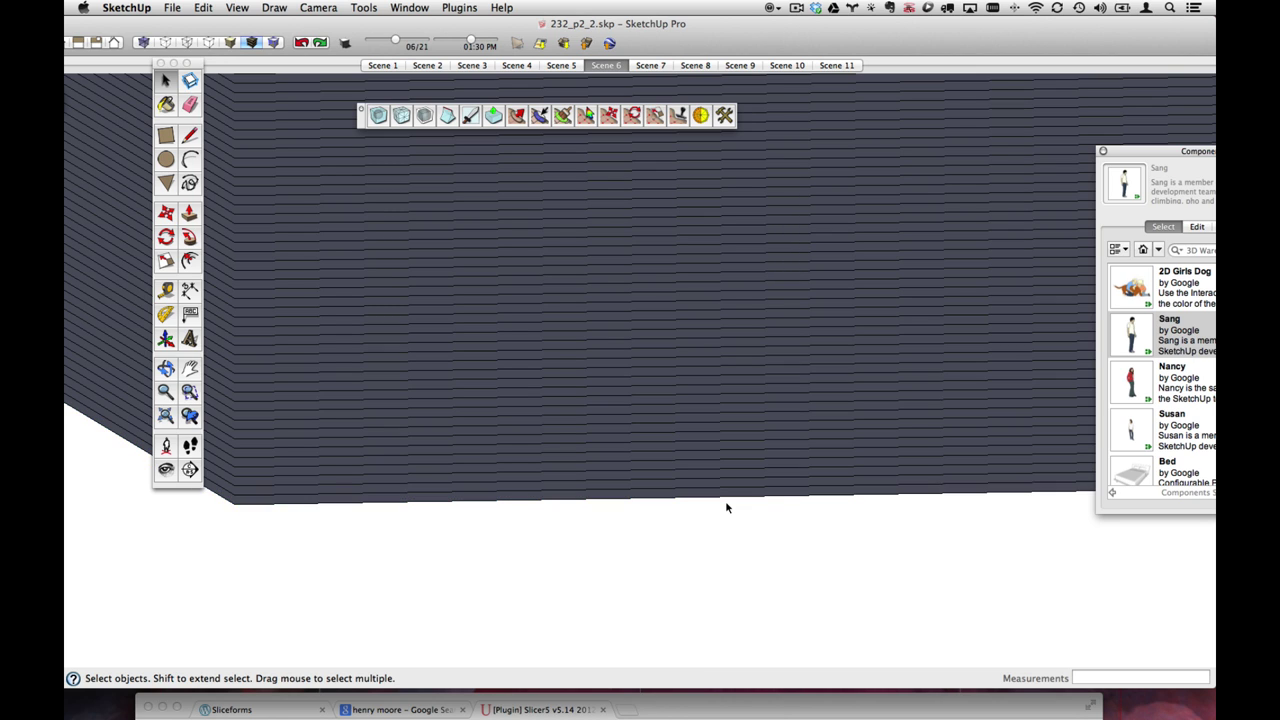
{"action": "scroll", "coordinate": [857, 432], "scroll_direction": "down", "scroll_amount": 5}
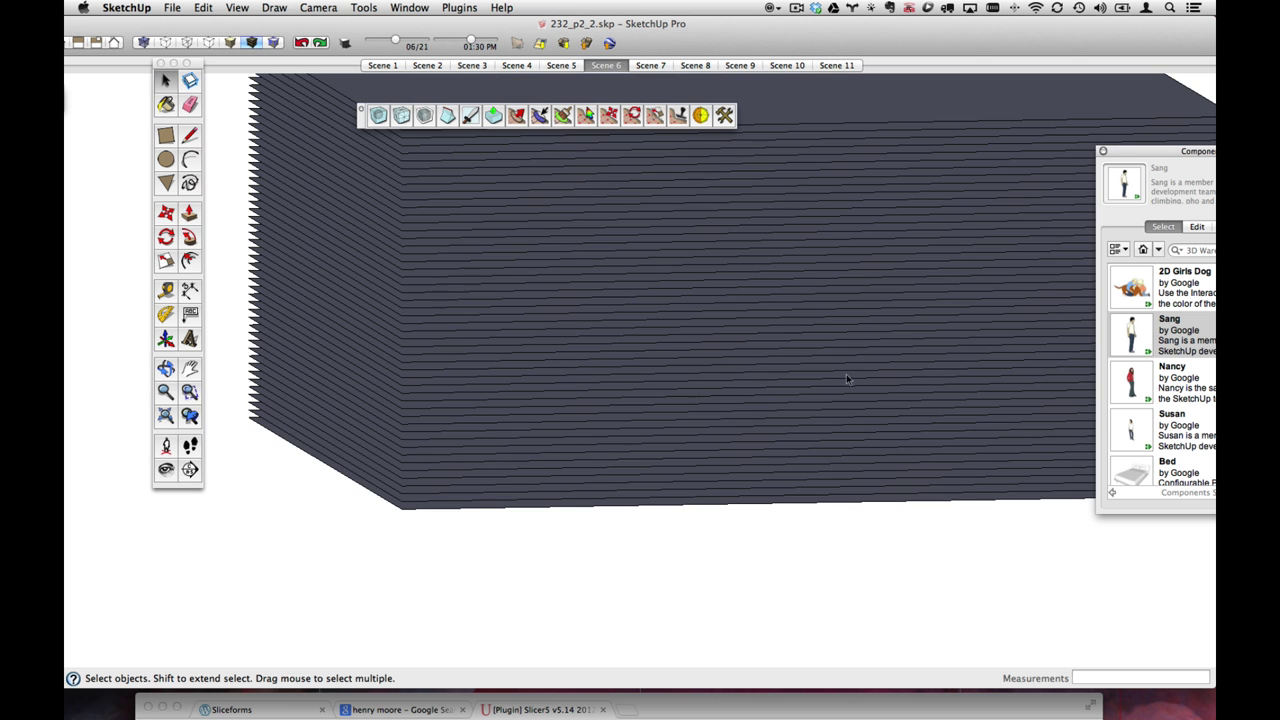
{"action": "middle_click_drag", "start_coordinate": [850, 380], "coordinate": [620, 420]}
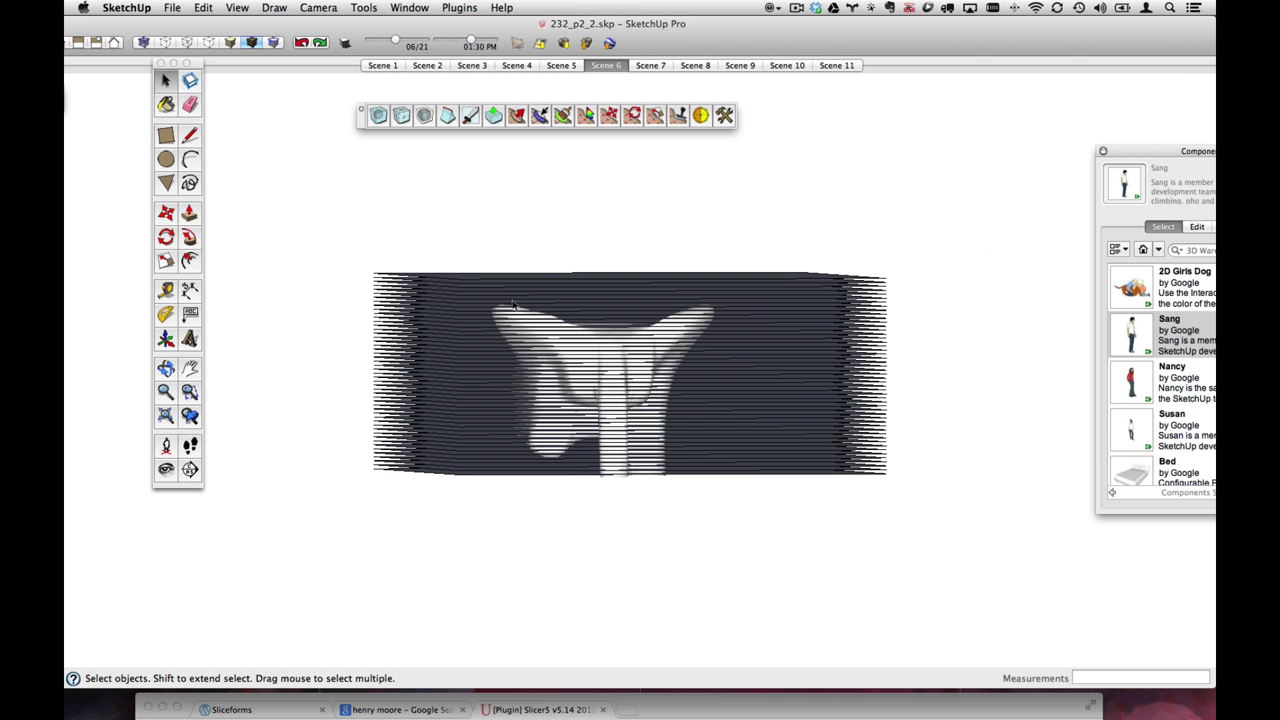
{"action": "left_click_drag", "start_coordinate": [365, 258], "coordinate": [926, 509]}
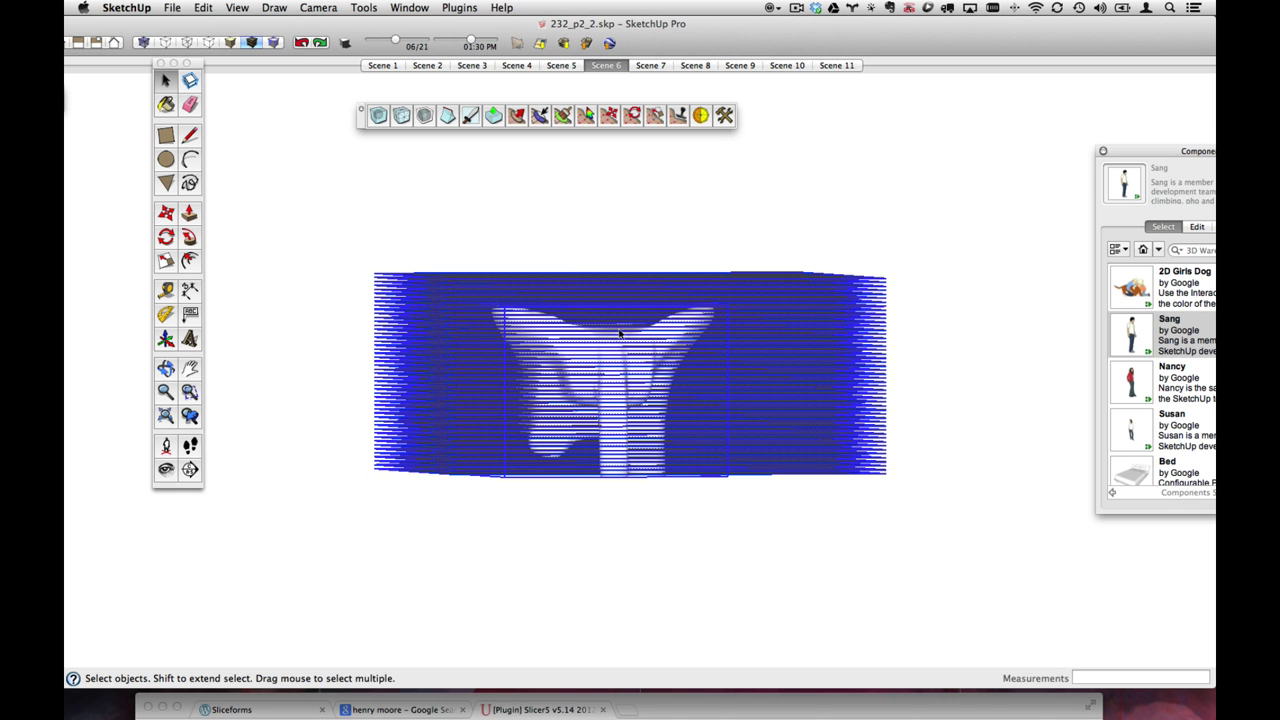
- Intersect the slice stack with the elephant using Intersect Faces > With Selection
{"action": "right_click", "coordinate": [815, 303]}
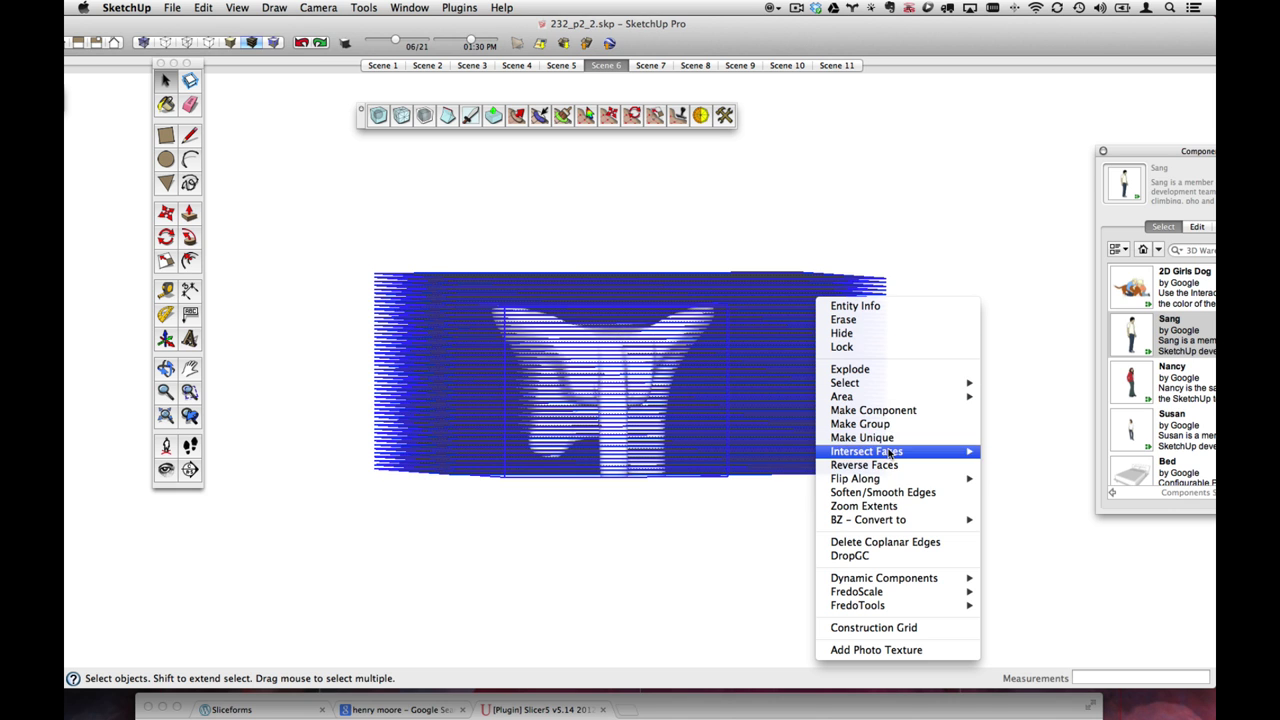
{"action": "mouse_move", "coordinate": [890, 452]}
{"action": "left_click", "coordinate": [1035, 466]}
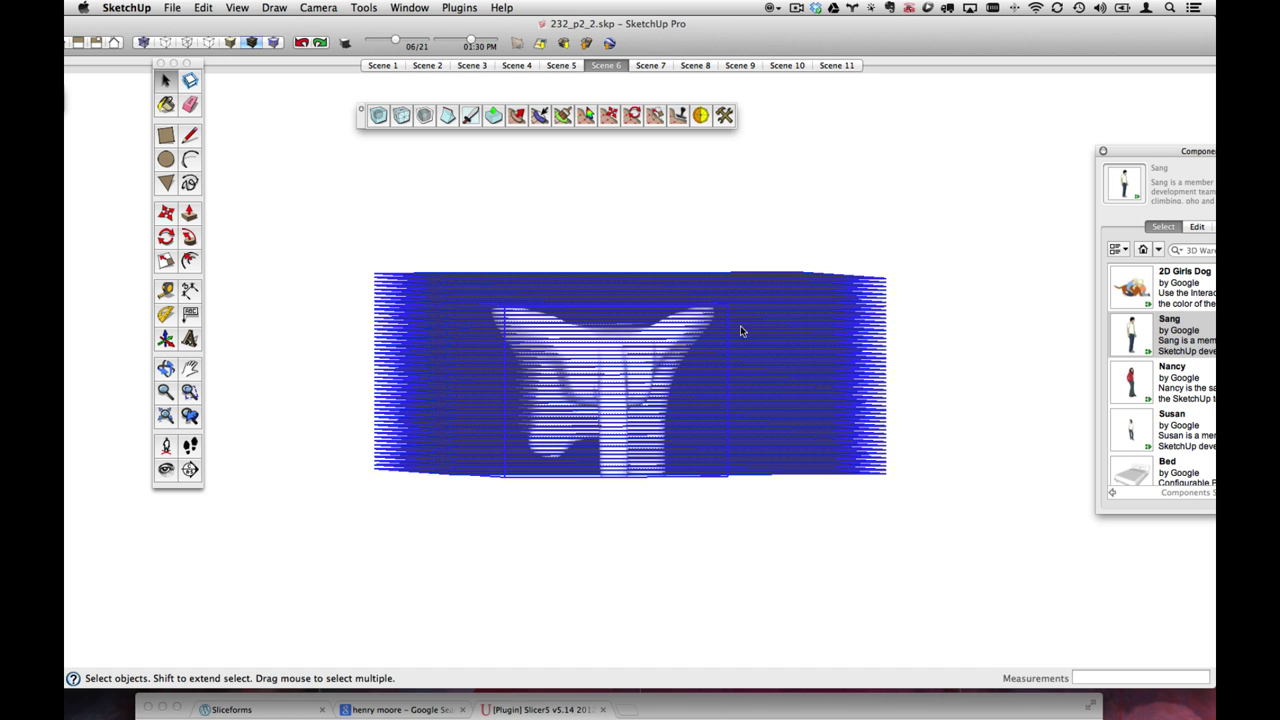
- Clear the selection and window-select the cutting-plane stack from its right end
{"action": "left_click", "coordinate": [607, 245]}
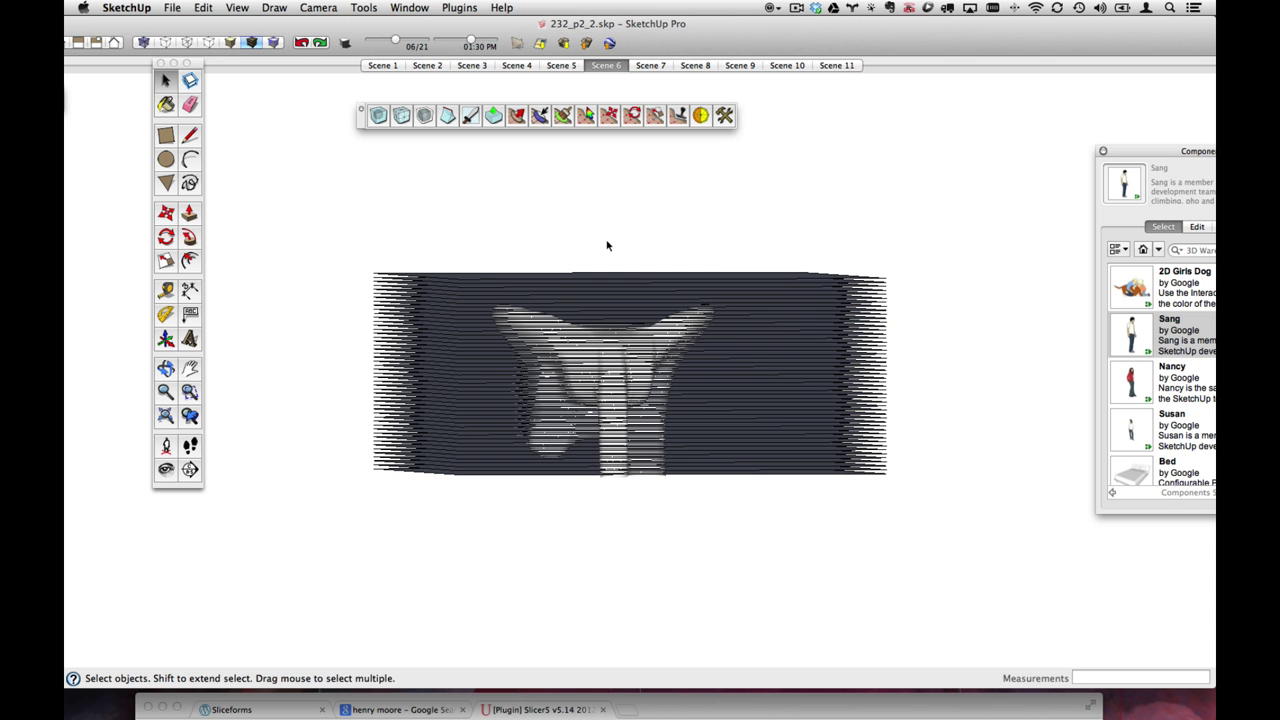
{"action": "middle_click_drag", "start_coordinate": [607, 245], "coordinate": [440, 236]}
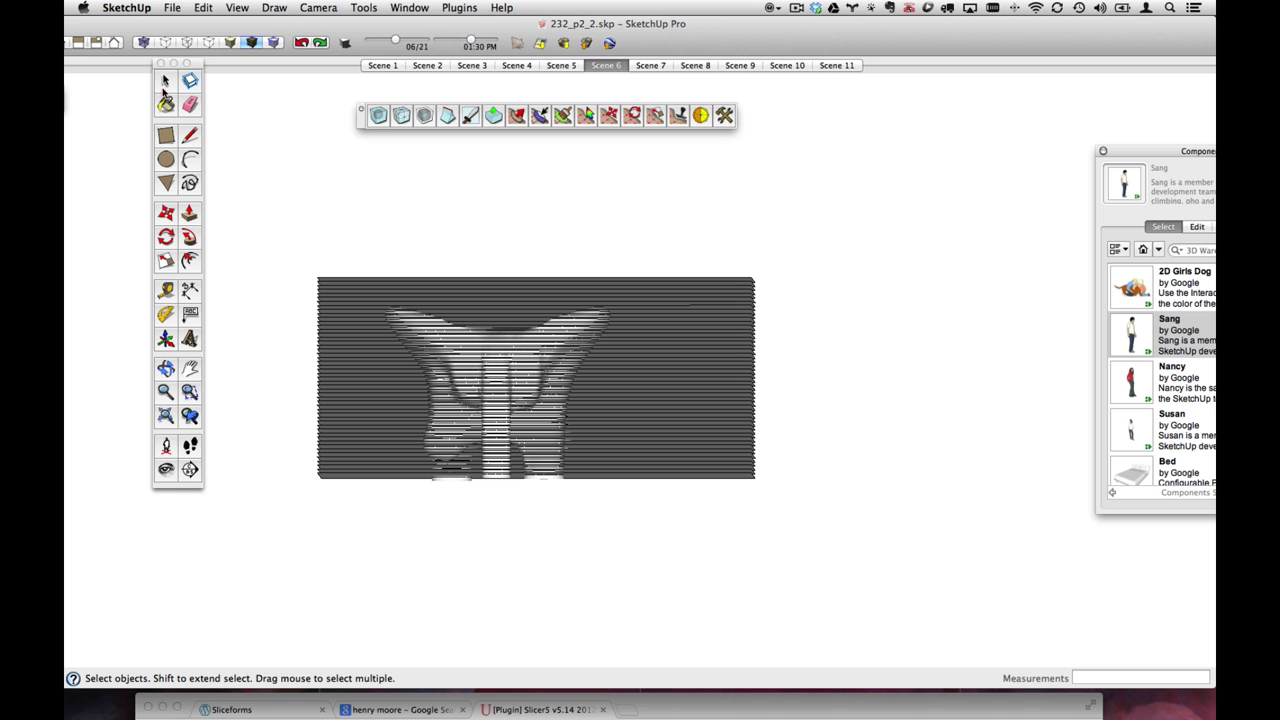
{"action": "left_click", "coordinate": [166, 80]}
{"action": "left_click_drag", "start_coordinate": [843, 212], "coordinate": [694, 537]}
- Delete the selected slicing slab and its remaining thin edge
{"action": "key", "text": "Delete"}
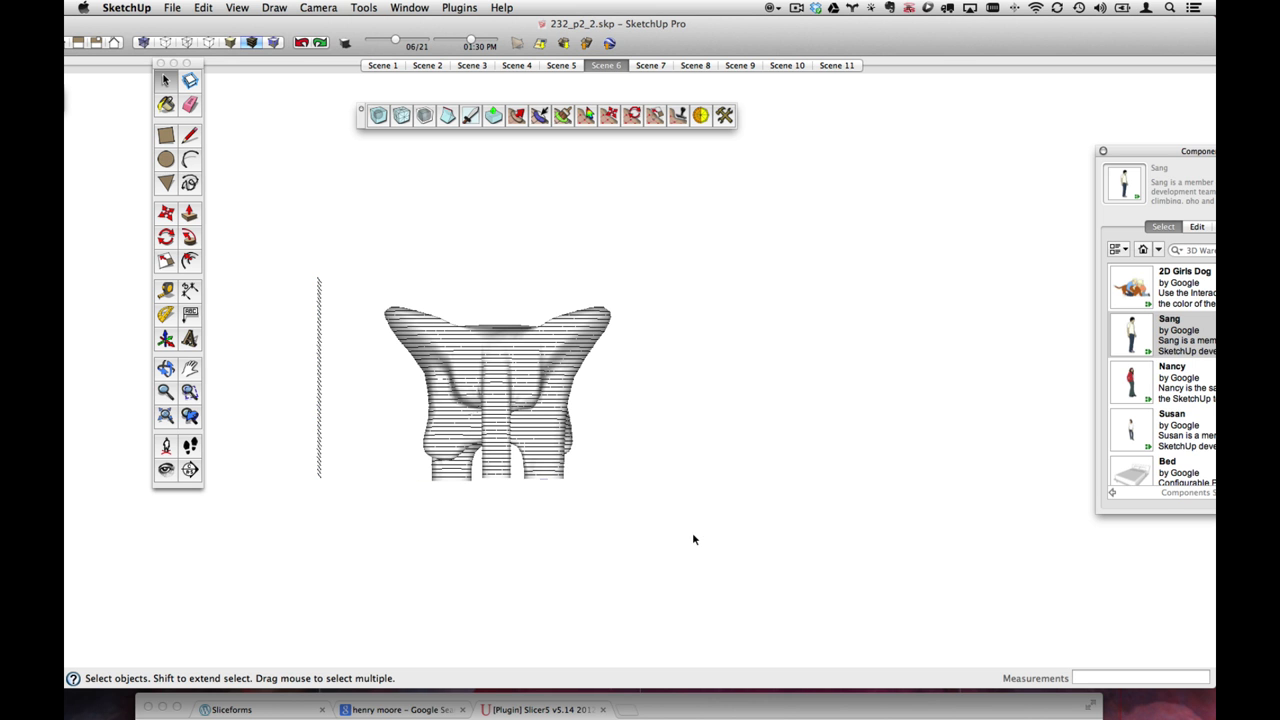
{"action": "mouse_move", "coordinate": [366, 309]}
{"action": "middle_mouse_down"}
{"action": "mouse_move", "coordinate": [317, 389]}
{"action": "mouse_move", "coordinate": [352, 204]}
{"action": "middle_mouse_up"}
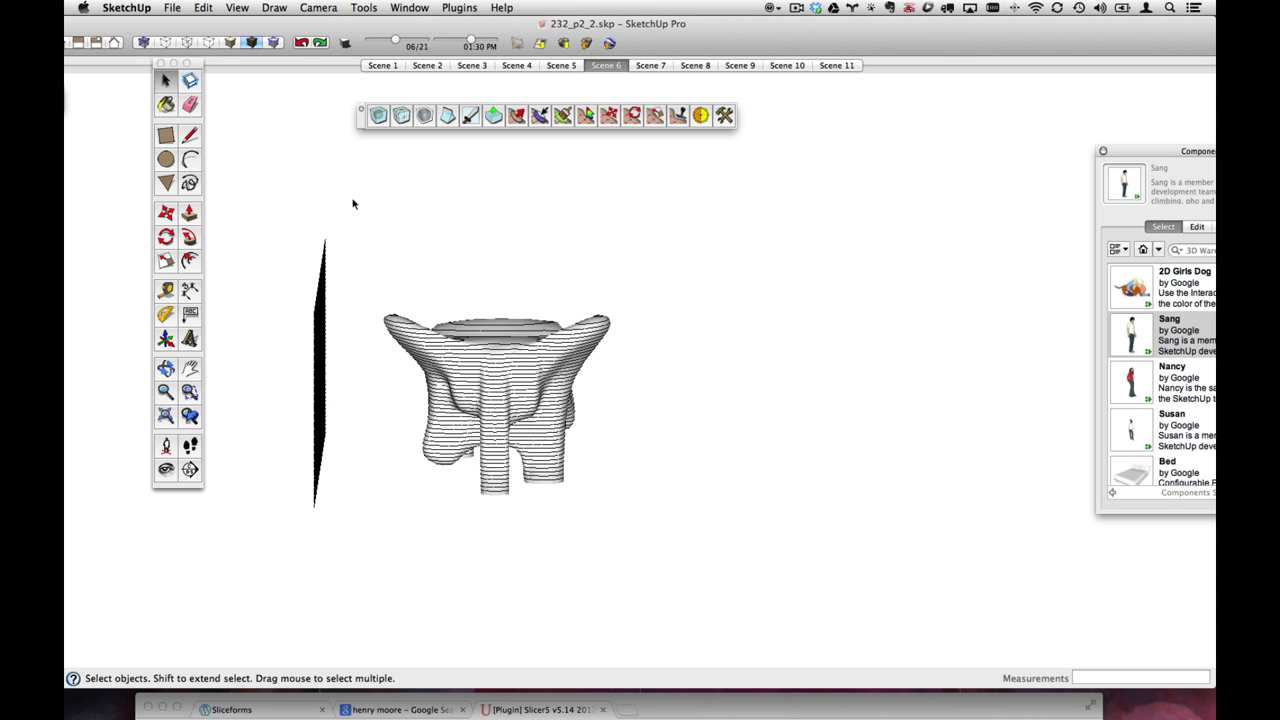
{"action": "left_click_drag", "start_coordinate": [296, 490], "coordinate": [289, 526]}
{"action": "key", "text": "Delete"}
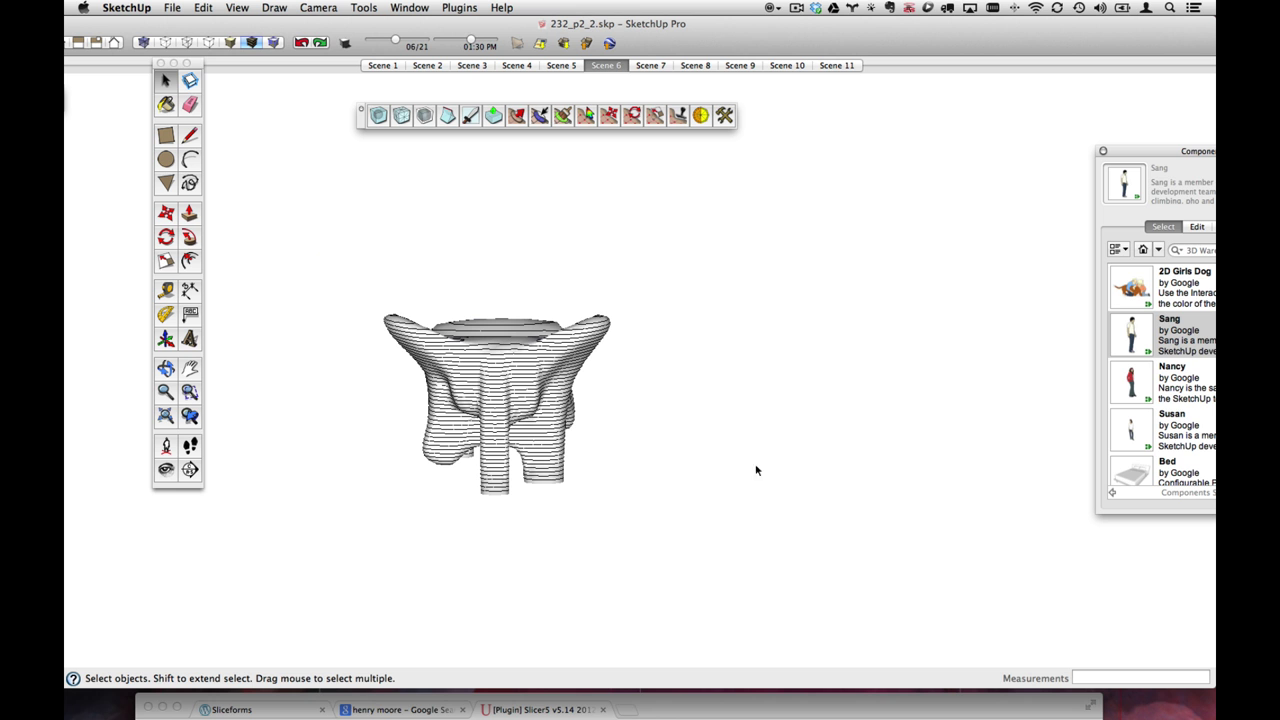
- Enter the sculpture group and orbit to inspect the slices, including those under the legs
{"action": "middle_click_drag", "start_coordinate": [757, 469], "coordinate": [665, 401]}
{"action": "scroll", "coordinate": [527, 366], "scroll_direction": "up", "scroll_amount": 6}
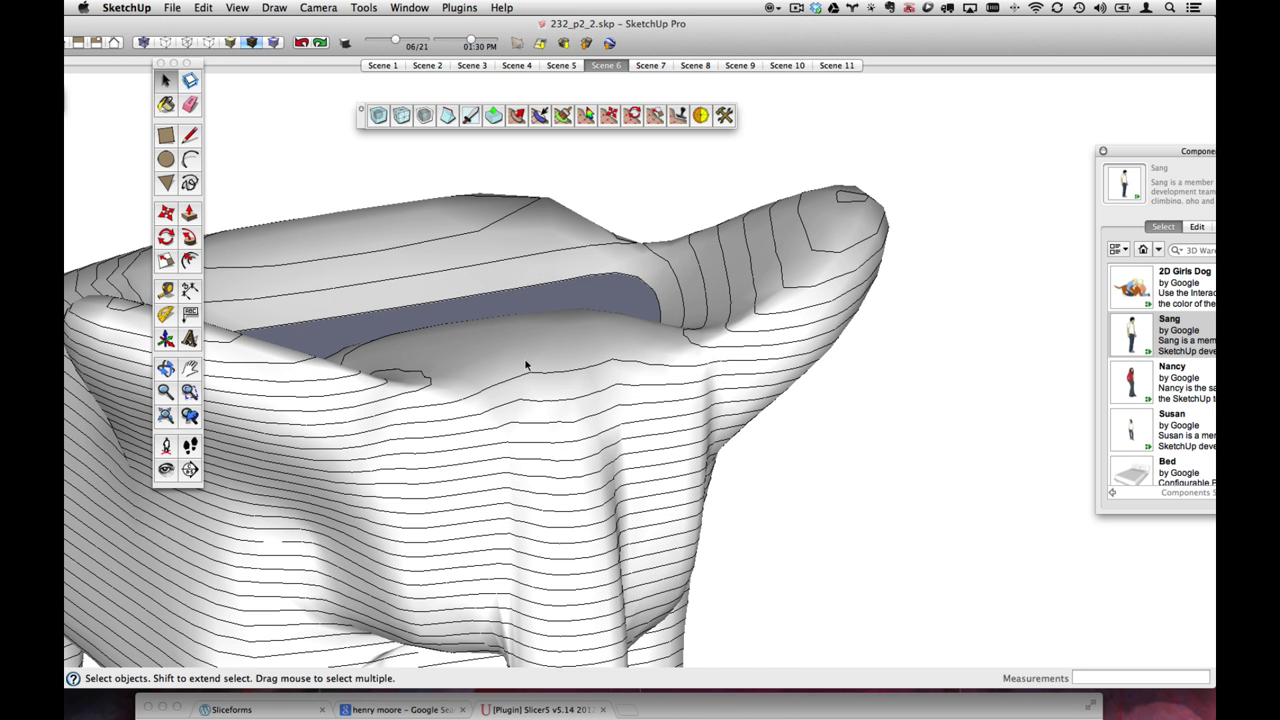
{"action": "left_click", "coordinate": [526, 364]}
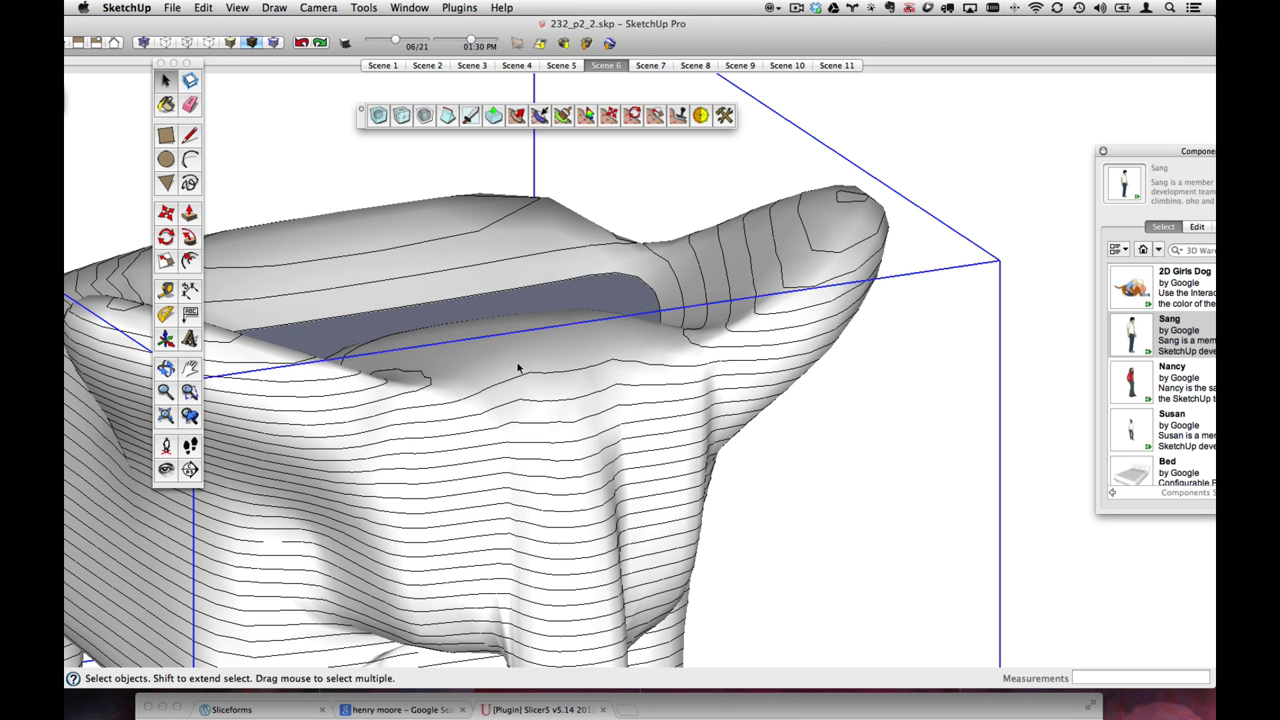
{"action": "double_click", "coordinate": [518, 368]}
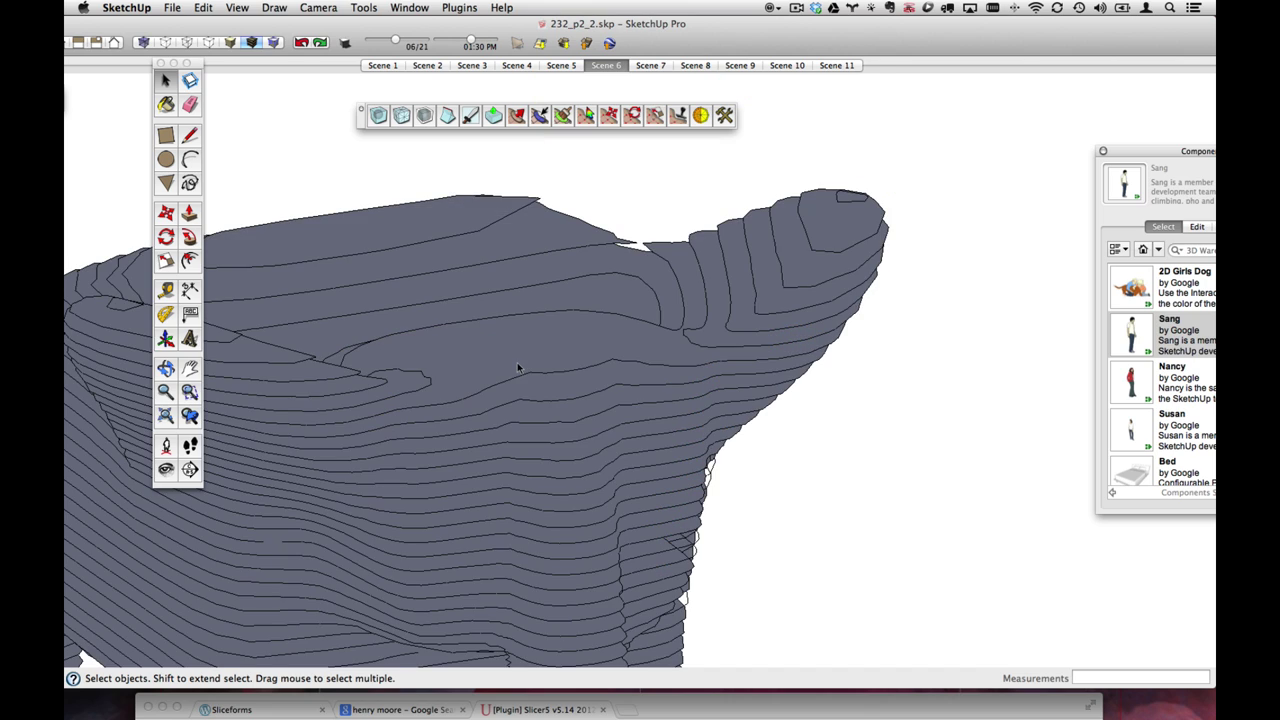
{"action": "scroll", "coordinate": [514, 430], "scroll_direction": "down", "scroll_amount": 8}
{"action": "mouse_move", "coordinate": [537, 466]}
{"action": "middle_mouse_down"}
{"action": "mouse_move", "coordinate": [623, 346]}
{"action": "mouse_move", "coordinate": [343, 449]}
{"action": "mouse_move", "coordinate": [566, 283]}
{"action": "mouse_move", "coordinate": [609, 506]}
{"action": "mouse_move", "coordinate": [344, 440]}
{"action": "mouse_move", "coordinate": [363, 391]}
{"action": "mouse_move", "coordinate": [434, 369]}
{"action": "mouse_move", "coordinate": [443, 300]}
{"action": "middle_mouse_up"}
{"action": "scroll", "coordinate": [436, 372], "scroll_direction": "up", "scroll_amount": 3}
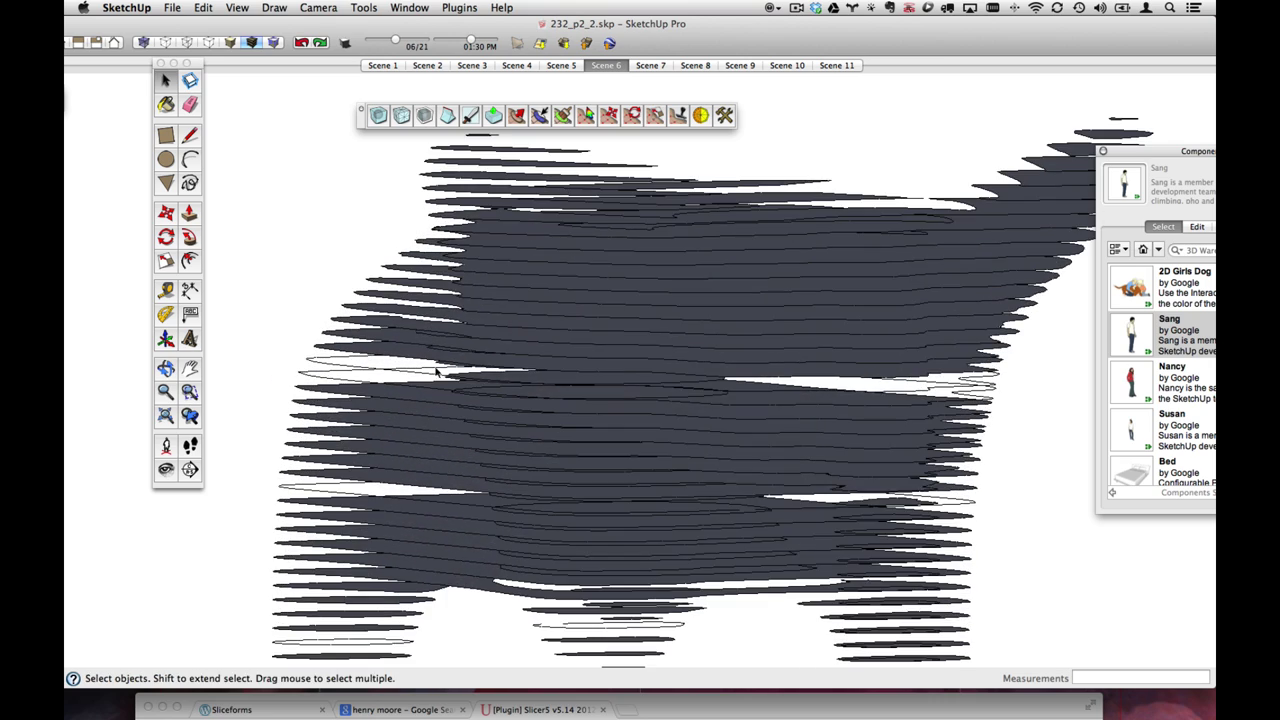
{"action": "mouse_move", "coordinate": [436, 372]}
{"action": "middle_mouse_down"}
{"action": "mouse_move", "coordinate": [585, 400]}
{"action": "mouse_move", "coordinate": [603, 391]}
{"action": "mouse_move", "coordinate": [597, 366]}
{"action": "mouse_move", "coordinate": [614, 440]}
{"action": "middle_mouse_up"}
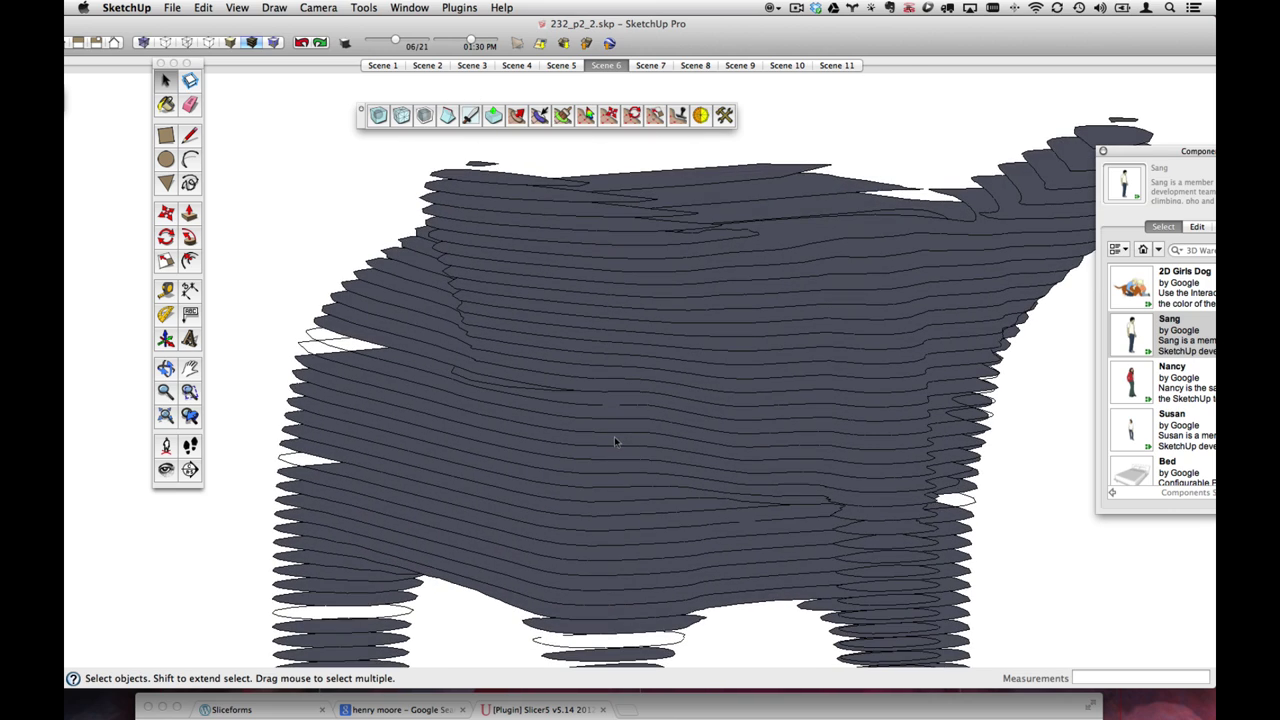
{"action": "scroll", "coordinate": [614, 436], "scroll_direction": "down", "scroll_amount": 3}
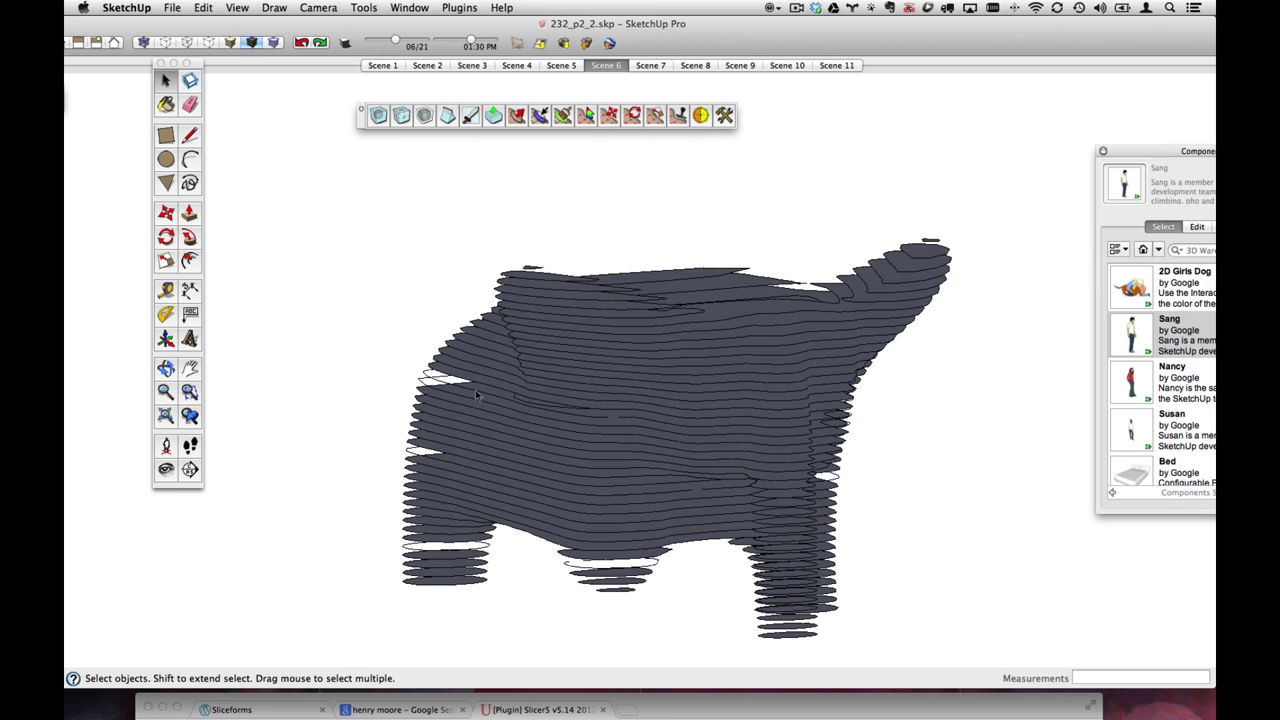
{"action": "scroll", "coordinate": [604, 573], "scroll_direction": "up", "scroll_amount": 3}
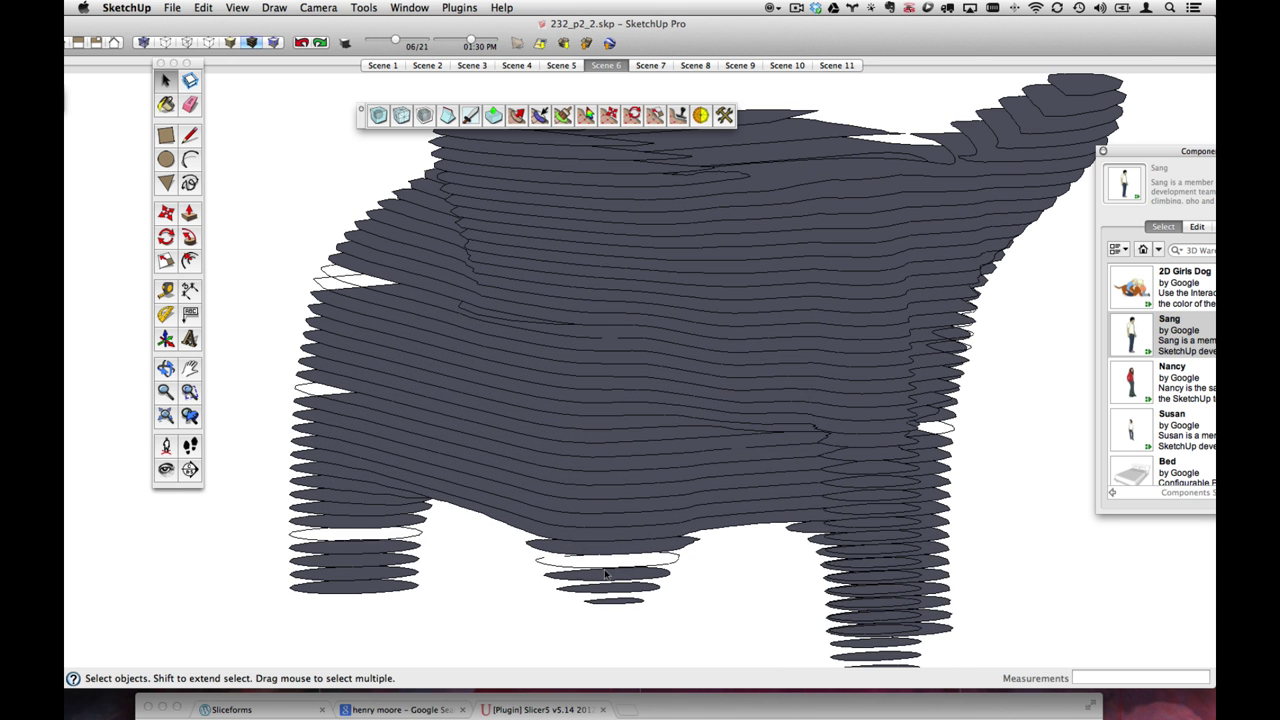
{"action": "mouse_move", "coordinate": [604, 573]}
{"action": "middle_mouse_down"}
{"action": "mouse_move", "coordinate": [611, 563]}
{"action": "mouse_move", "coordinate": [561, 509]}
{"action": "middle_mouse_up"}
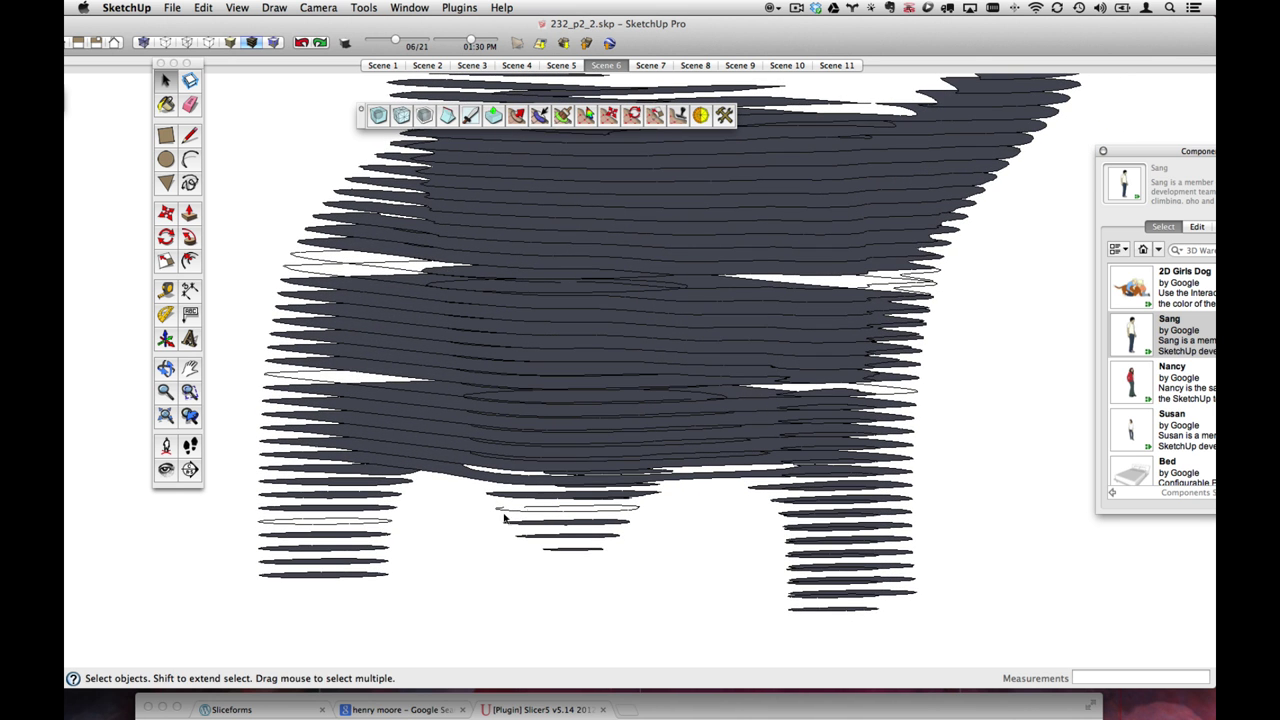
{"action": "scroll", "coordinate": [528, 516], "scroll_direction": "up", "scroll_amount": 2}
{"action": "middle_click_drag", "start_coordinate": [530, 516], "coordinate": [569, 529]}
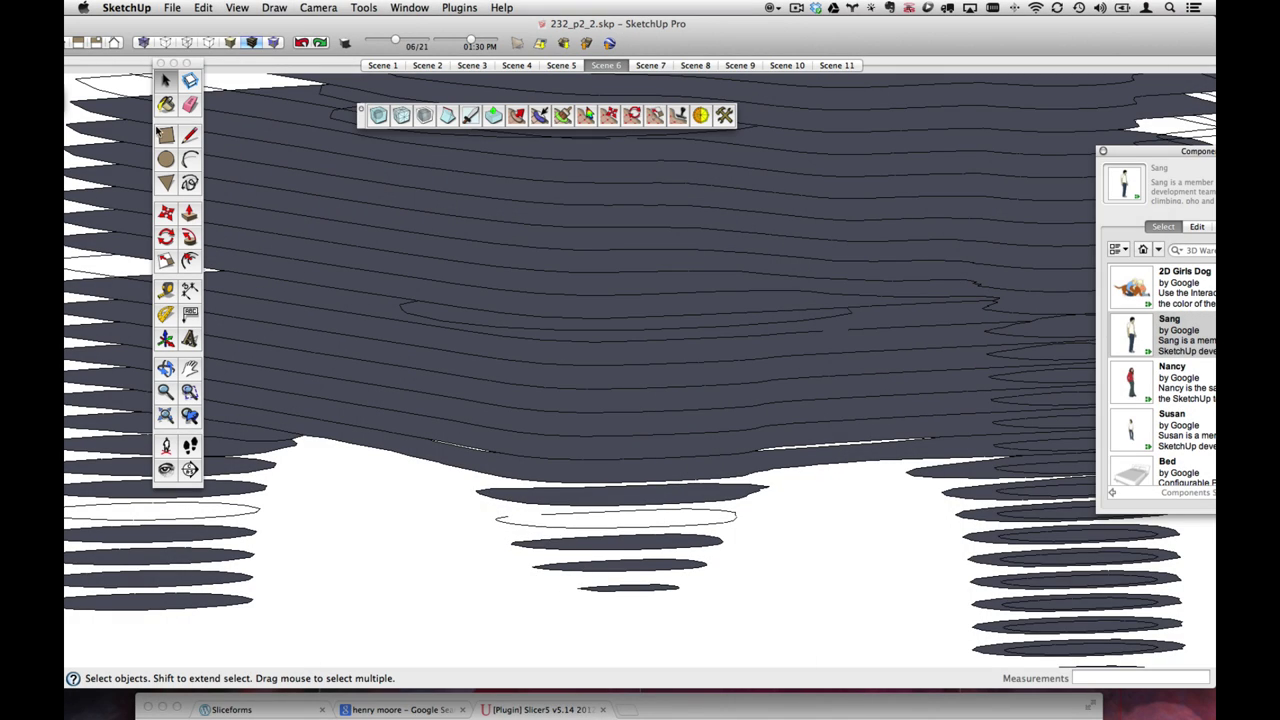
- Draw a line across the empty middle-leg slice outline so it fills with a face
{"action": "left_click", "coordinate": [190, 134]}
{"action": "scroll", "coordinate": [563, 521], "scroll_direction": "up", "scroll_amount": 3}
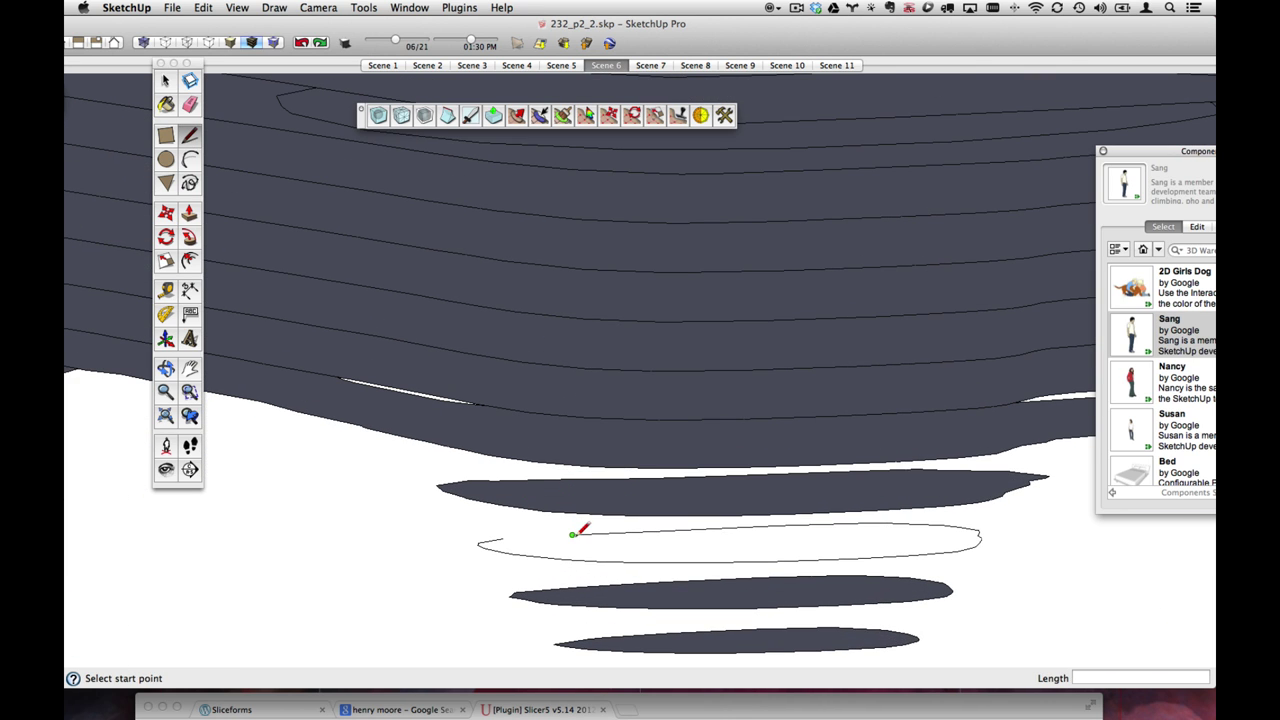
{"action": "left_click", "coordinate": [572, 535]}
{"action": "left_click", "coordinate": [502, 538]}
{"action": "scroll", "coordinate": [700, 520], "scroll_direction": "down", "scroll_amount": 1}
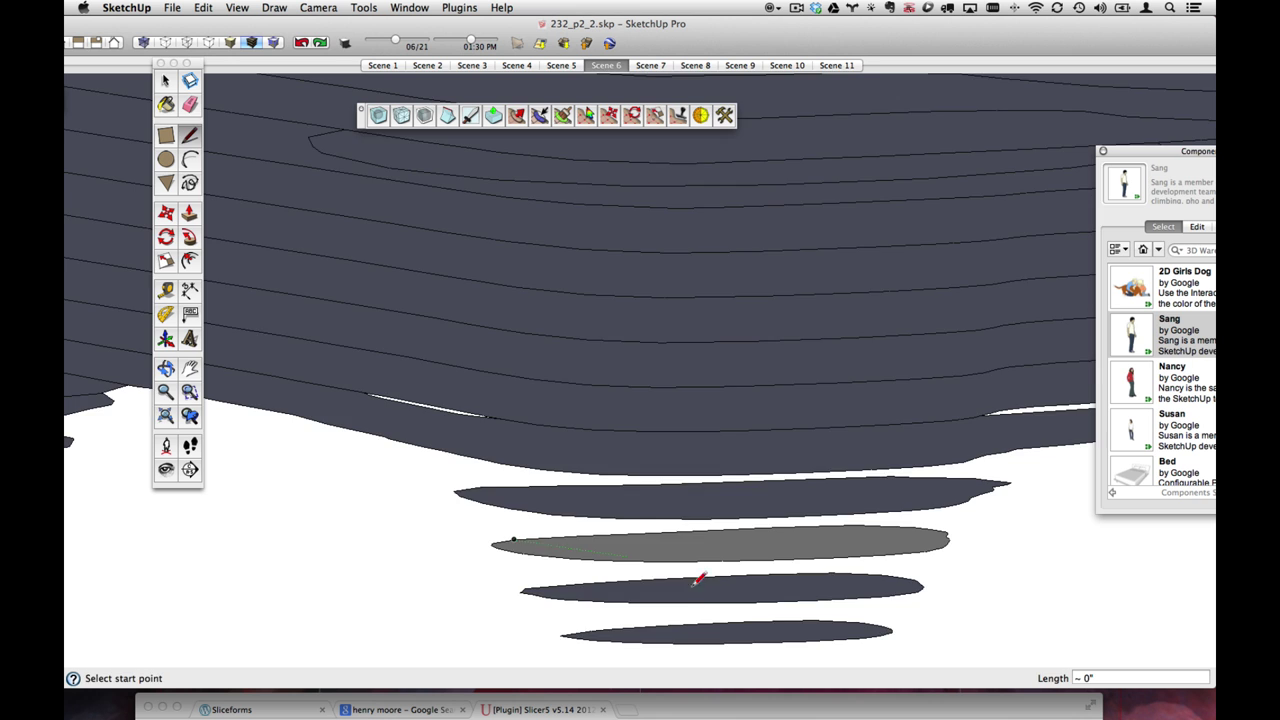
{"action": "middle_click_drag", "start_coordinate": [698, 578], "coordinate": [706, 491]}
{"action": "middle_click_drag", "start_coordinate": [734, 574], "coordinate": [700, 471], "text": "shift"}
{"action": "key", "text": "l"}
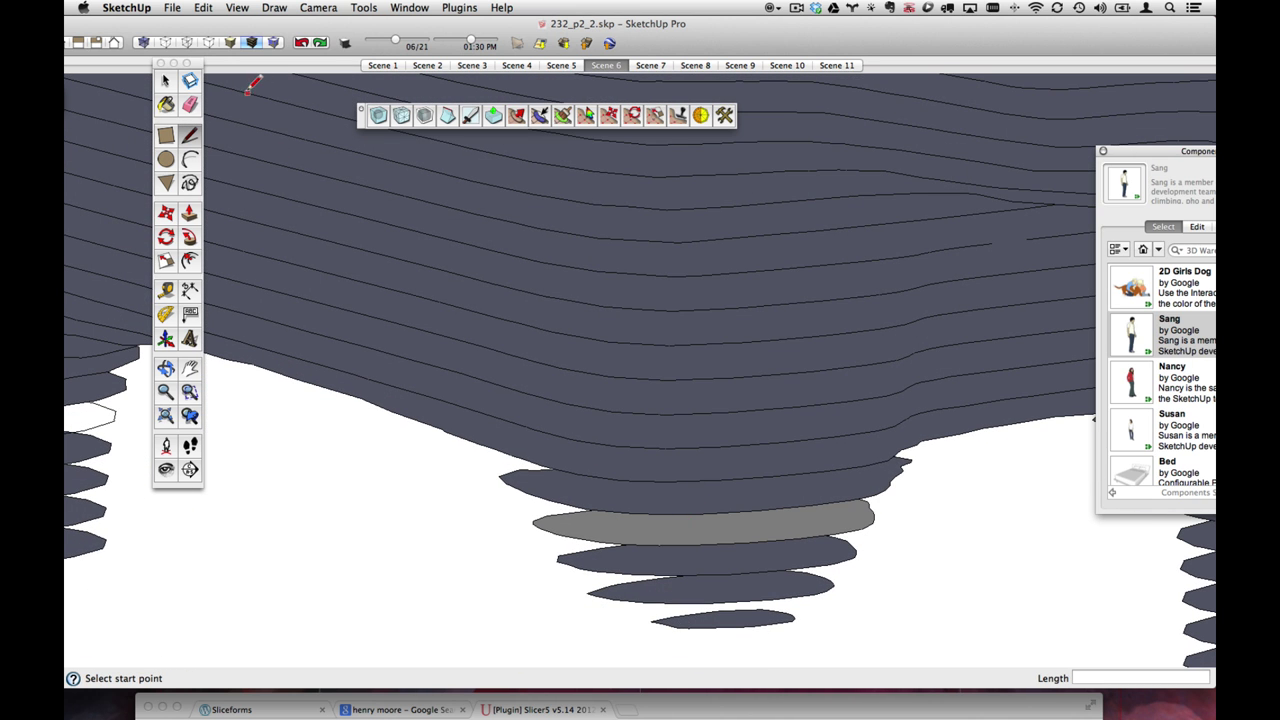
{"action": "key", "text": "space"}
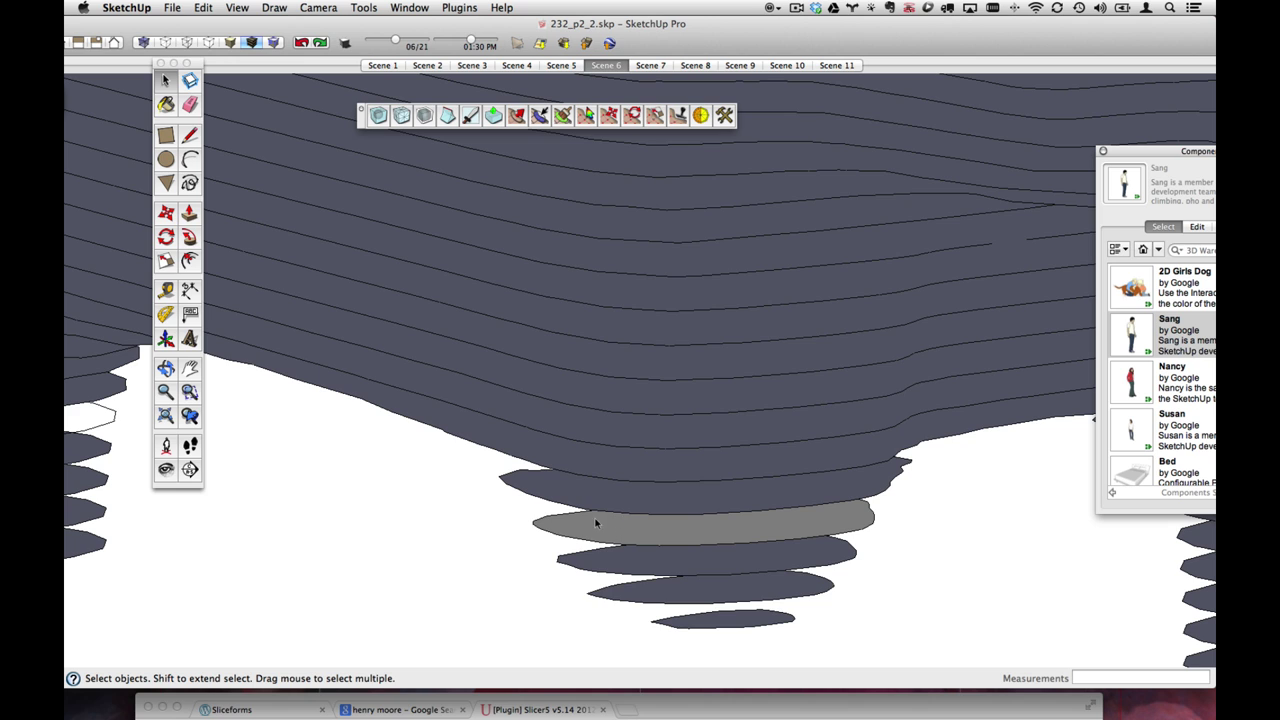
- Reverse the new slice face to match its neighbours, then look for other empty slices
{"action": "middle_click_drag", "start_coordinate": [615, 511], "coordinate": [576, 540]}
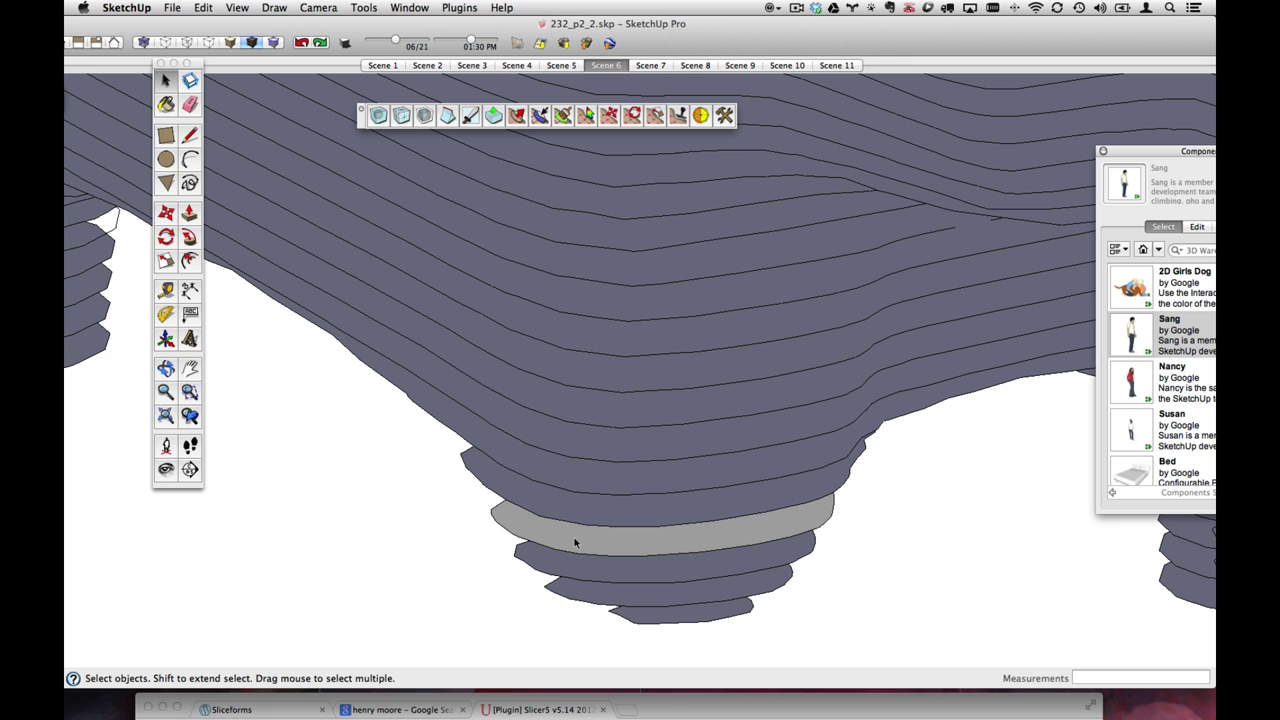
{"action": "right_click", "coordinate": [575, 543]}
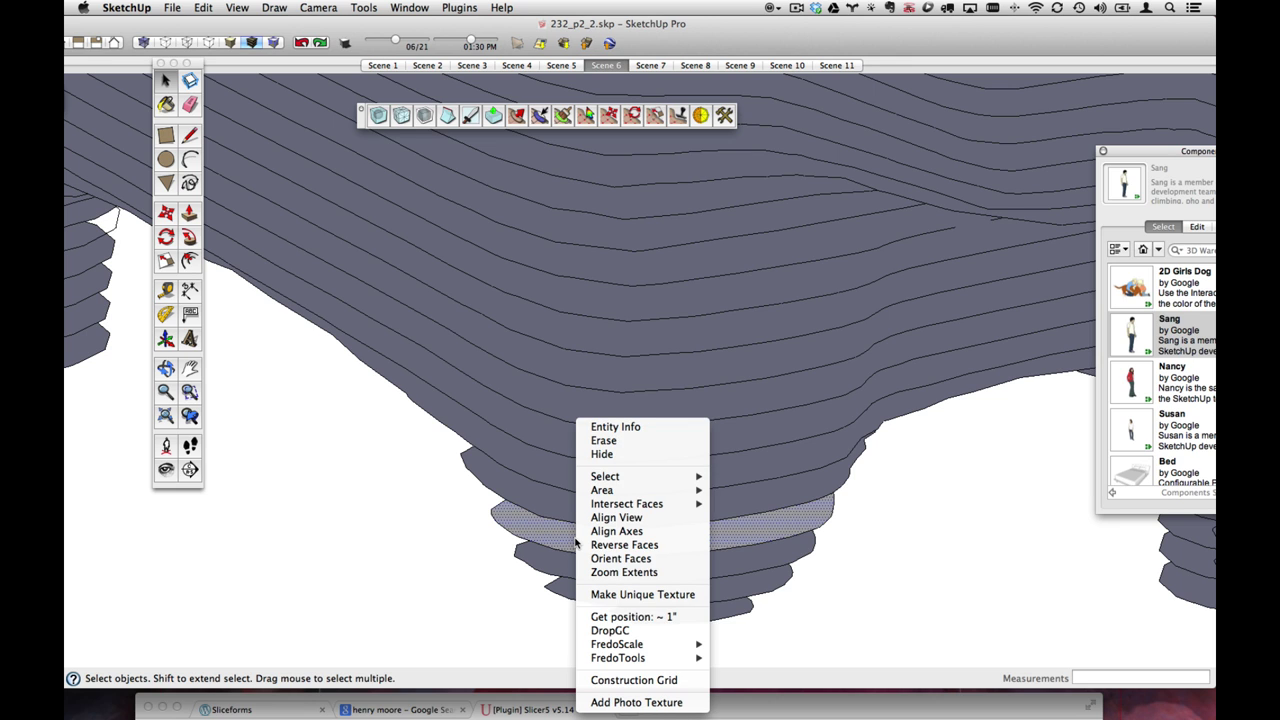
{"action": "left_click", "coordinate": [647, 545]}
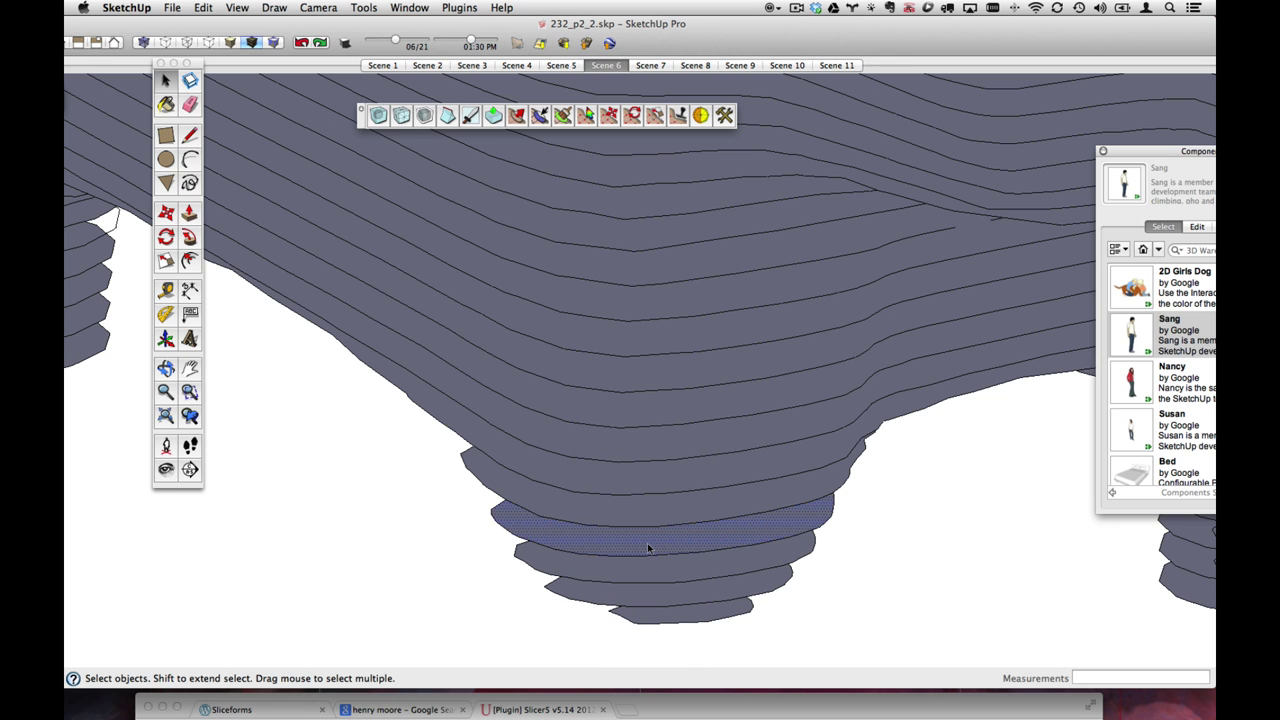
{"action": "middle_click_drag", "start_coordinate": [455, 453], "coordinate": [833, 404]}
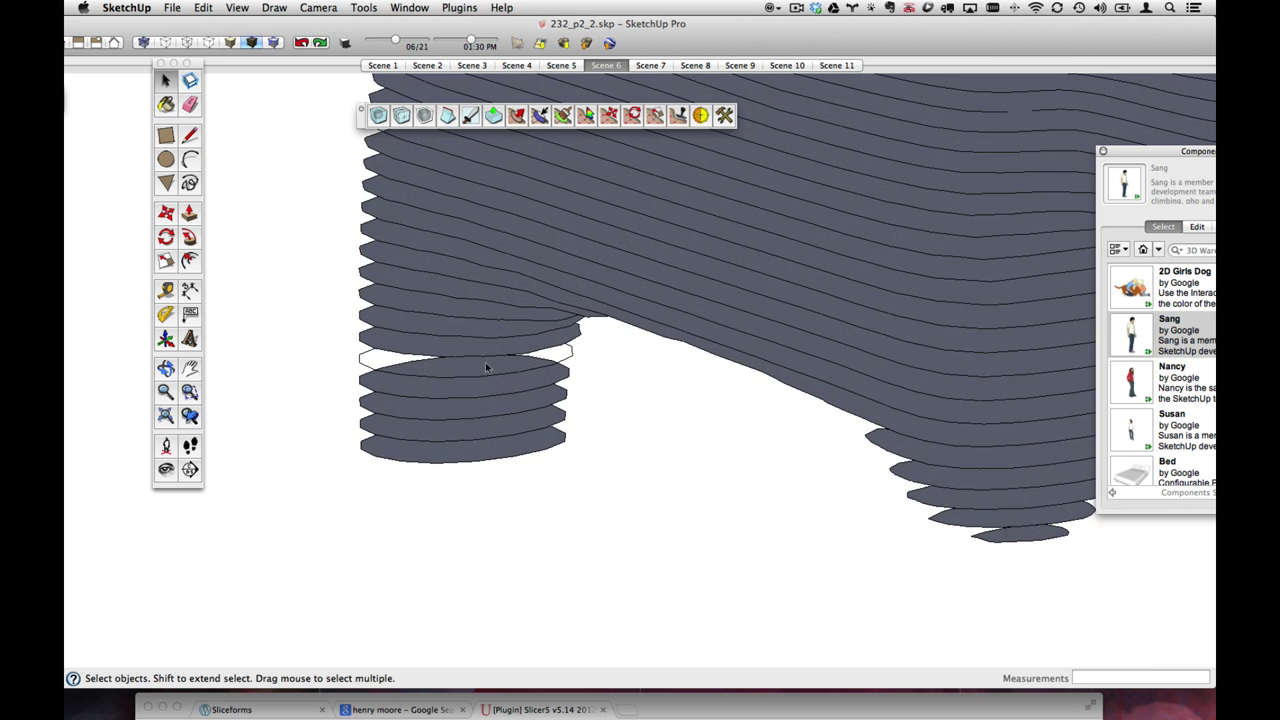
{"action": "scroll", "coordinate": [477, 369], "scroll_direction": "up", "scroll_amount": 3}
{"action": "middle_click_drag", "start_coordinate": [477, 369], "coordinate": [316, 356]}
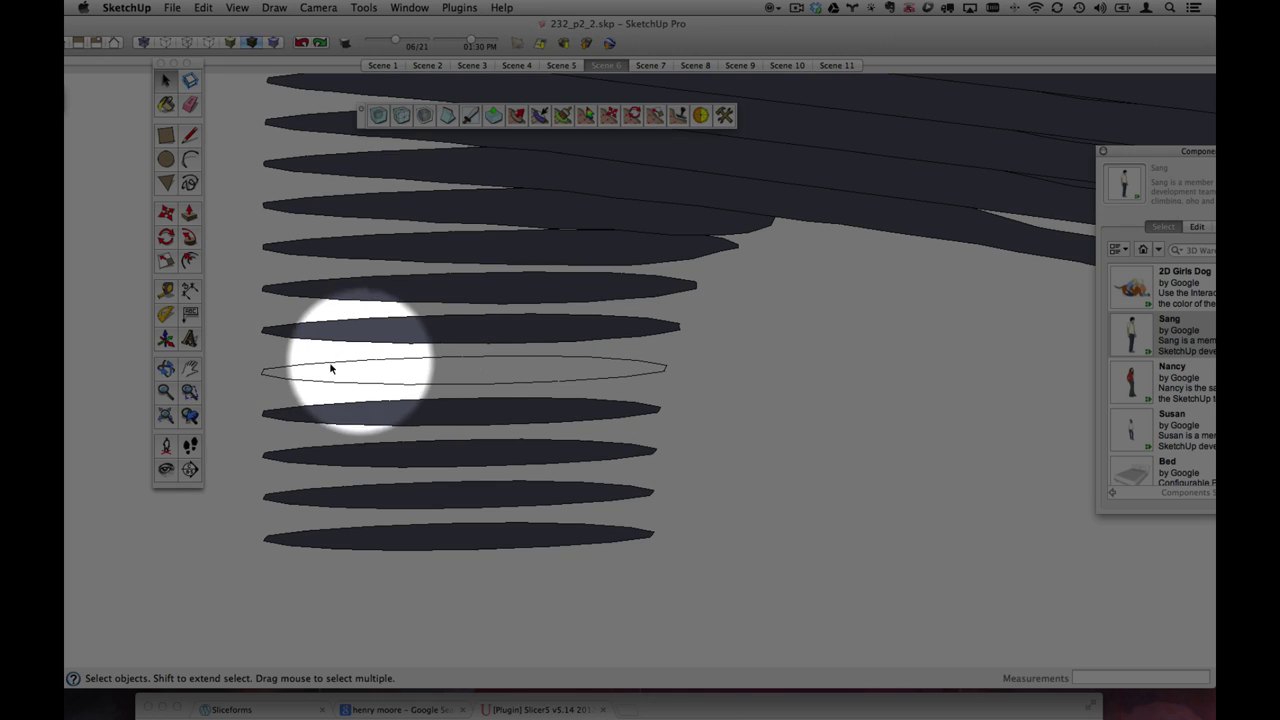
{"action": "scroll", "coordinate": [511, 373], "scroll_direction": "up", "scroll_amount": 5}
{"action": "scroll", "coordinate": [511, 373], "scroll_direction": "up", "scroll_amount": 3}
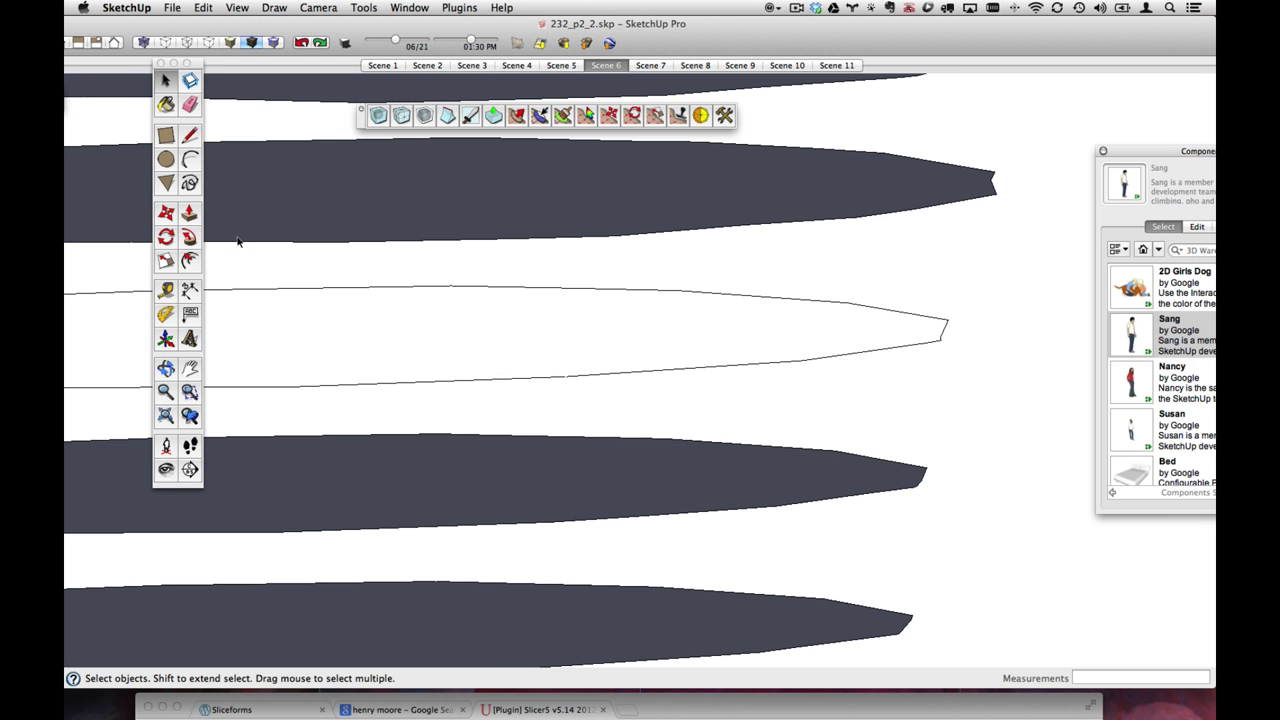
{"action": "scroll", "coordinate": [418, 302], "scroll_direction": "up", "scroll_amount": 2}
{"action": "scroll", "coordinate": [691, 420], "scroll_direction": "up", "scroll_amount": 6}
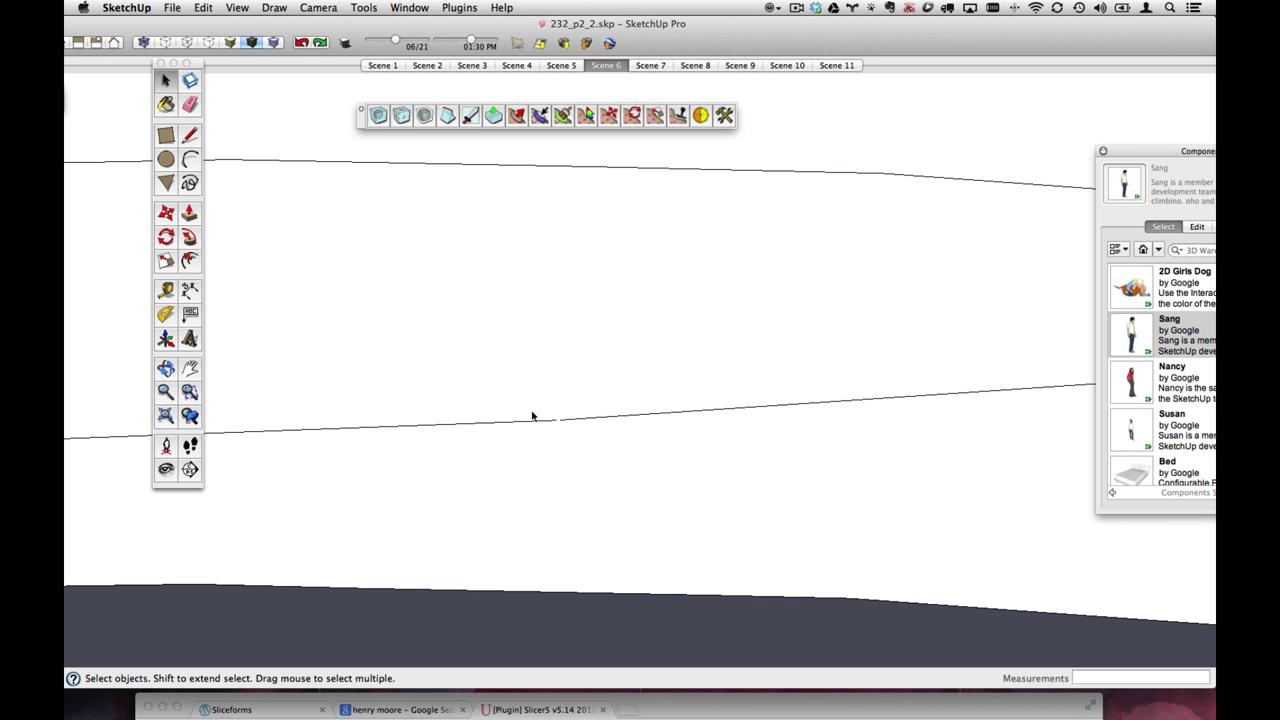
- Fill the gapped leg slice with a line and reverse its new face
{"action": "left_click", "coordinate": [190, 134]}
{"action": "left_click", "coordinate": [616, 444]}
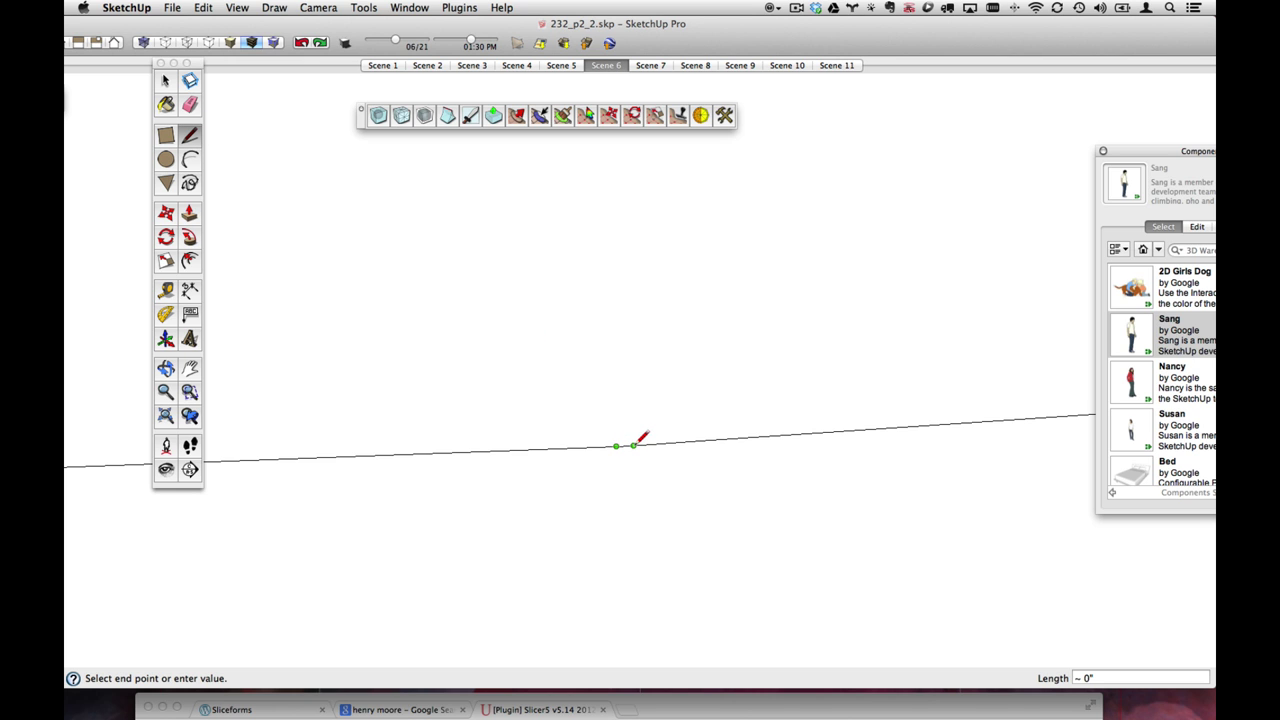
{"action": "left_click", "coordinate": [662, 441]}
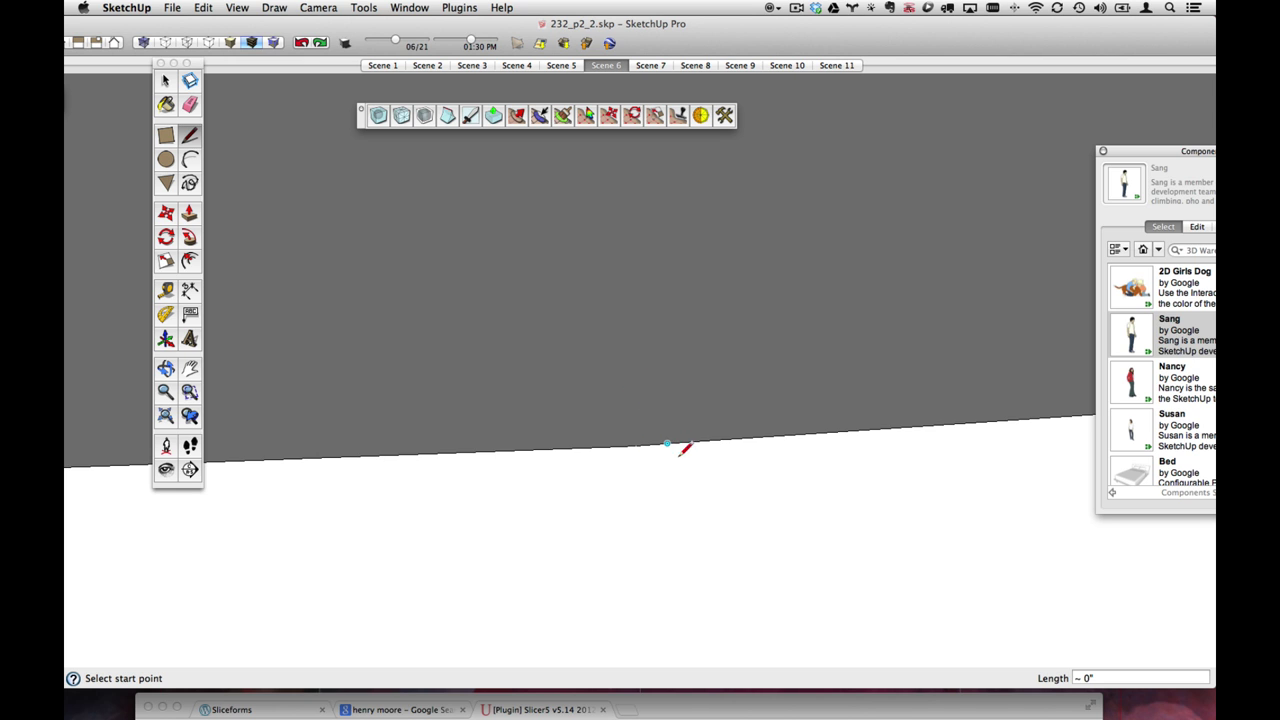
{"action": "left_click", "coordinate": [680, 446]}
{"action": "scroll", "coordinate": [707, 490], "scroll_direction": "down", "scroll_amount": 2}
{"action": "key", "text": "Escape"}
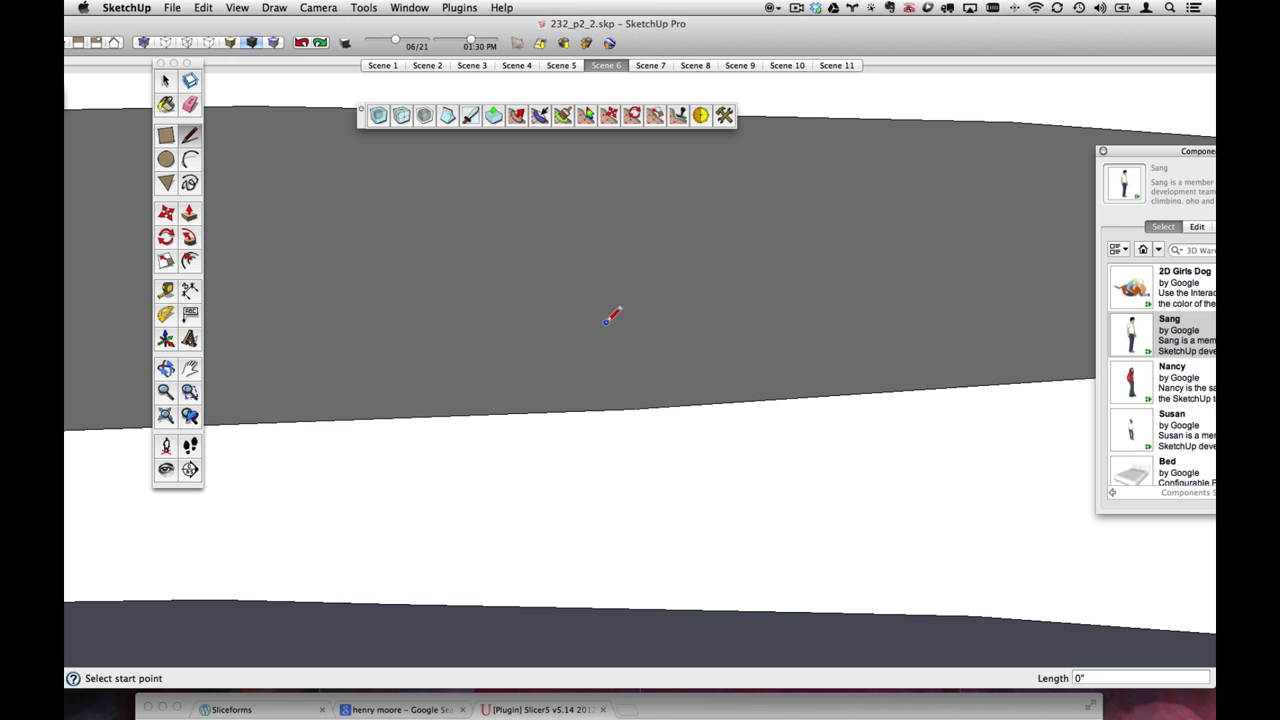
{"action": "right_click", "coordinate": [606, 321]}
{"action": "left_click", "coordinate": [655, 447]}
{"action": "scroll", "coordinate": [160, 80], "scroll_direction": "down", "scroll_amount": 2}
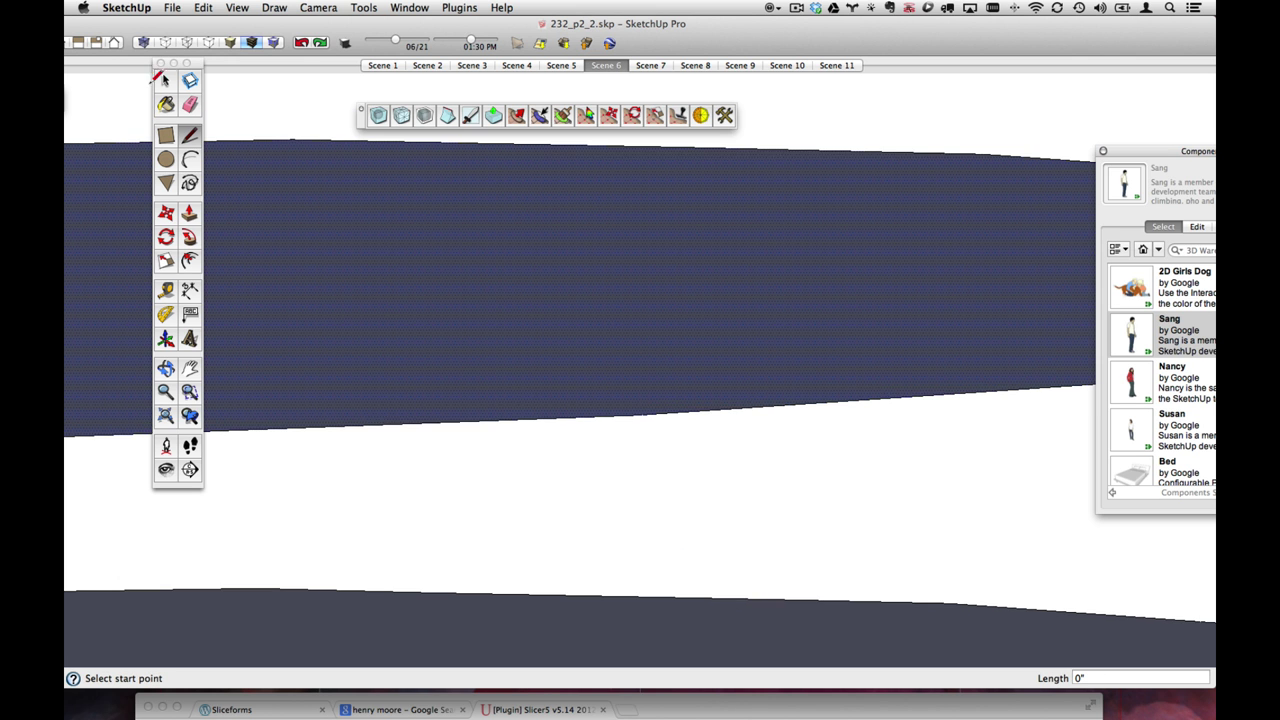
{"action": "scroll", "coordinate": [648, 328], "scroll_direction": "down", "scroll_amount": 2}
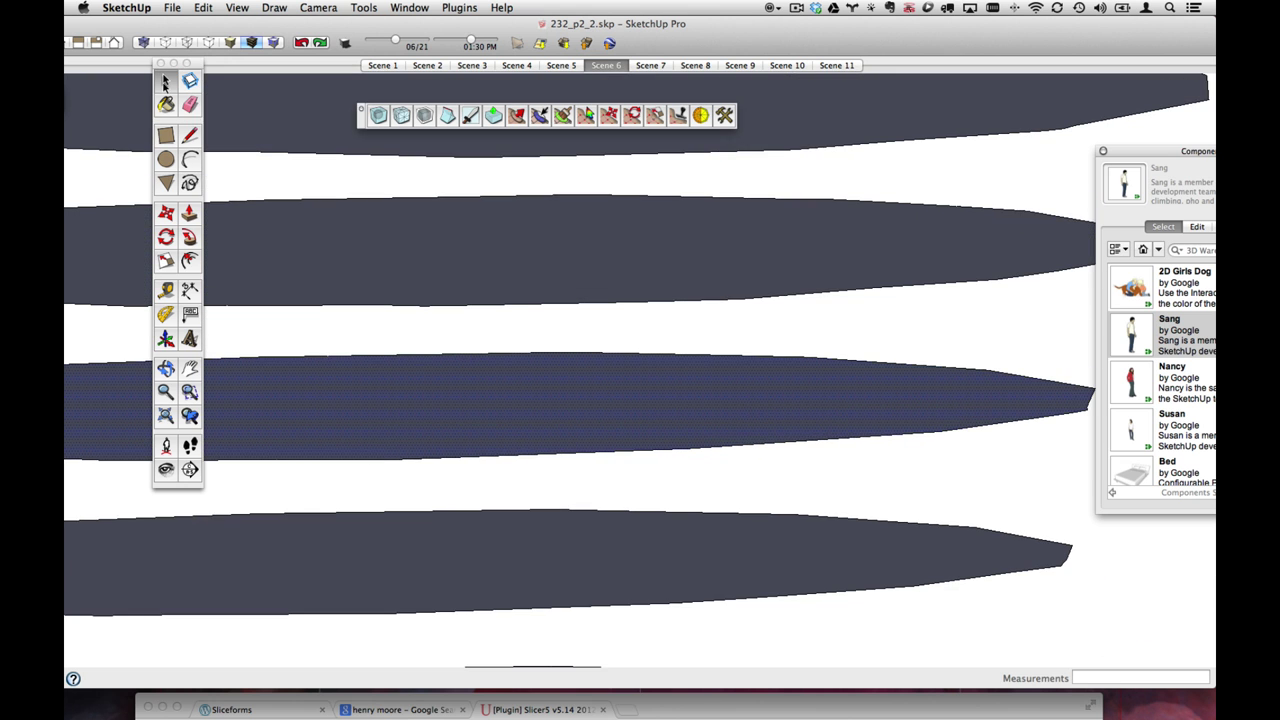
{"action": "key", "text": "space"}
{"action": "scroll", "coordinate": [650, 338], "scroll_direction": "down", "scroll_amount": 2}
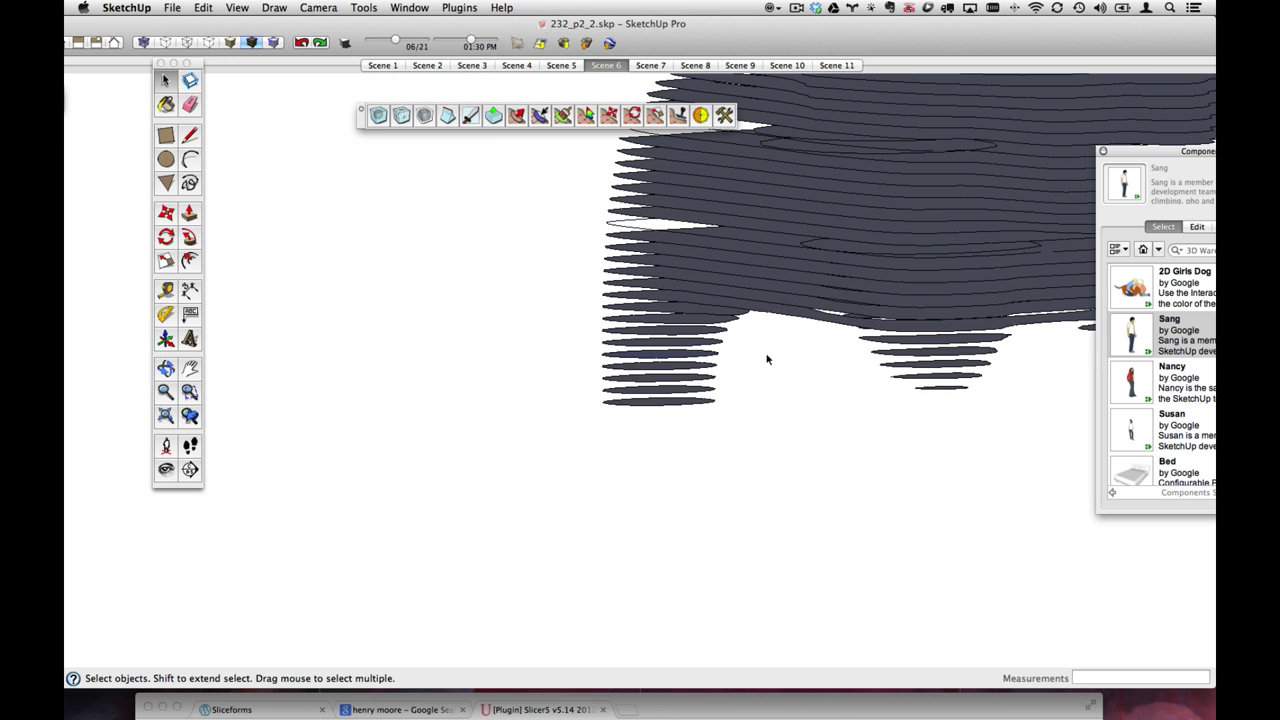
- Orbit the sliced model, shift the window slightly right, and switch to Front view
{"action": "key", "text": "o"}
{"action": "left_click_drag", "start_coordinate": [786, 329], "coordinate": [476, 365]}
{"action": "middle_click_drag", "start_coordinate": [476, 365], "coordinate": [649, 390]}
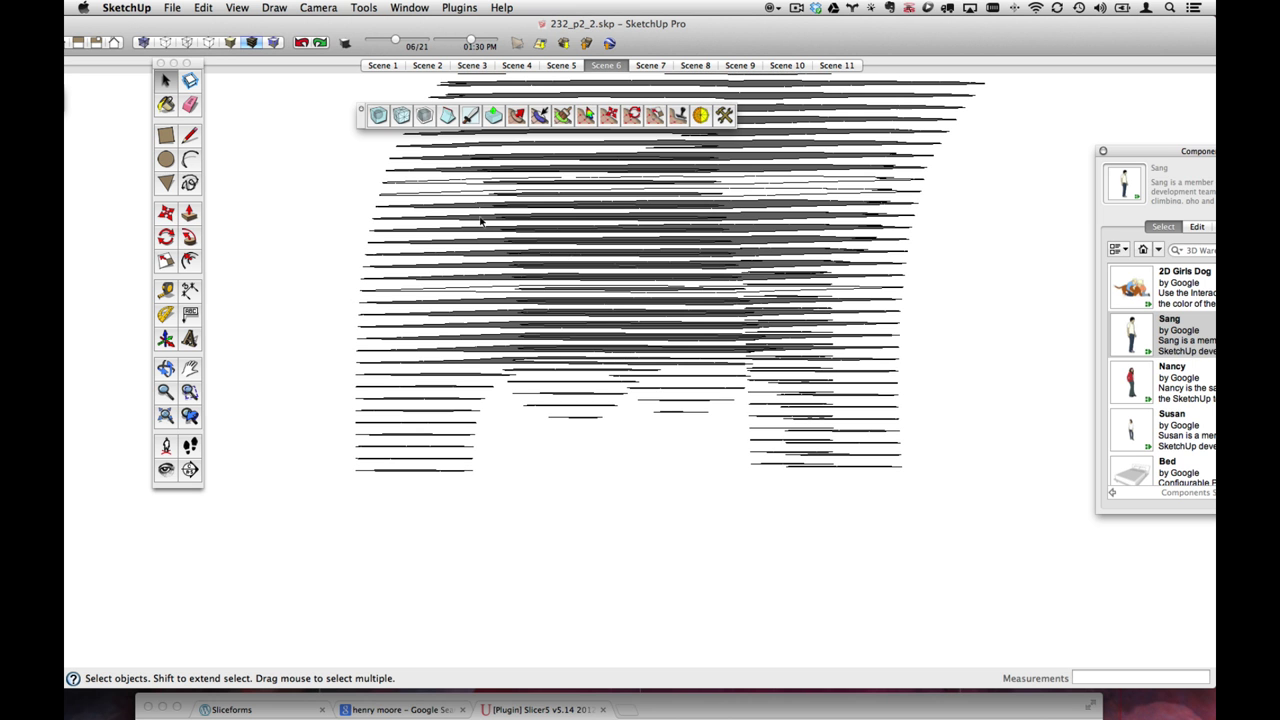
{"action": "mouse_move", "coordinate": [125, 22]}
{"action": "left_mouse_down"}
{"action": "mouse_move", "coordinate": [205, 24]}
{"action": "mouse_move", "coordinate": [172, 24]}
{"action": "left_mouse_up"}
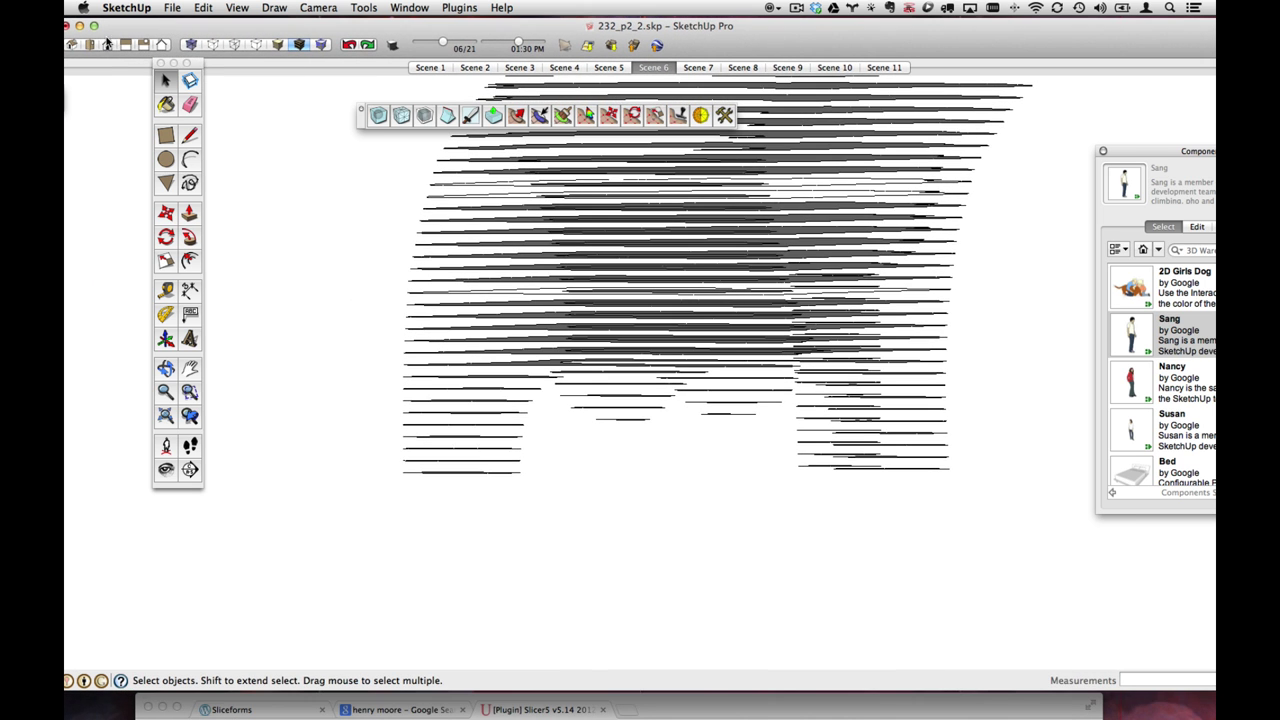
{"action": "left_click", "coordinate": [108, 45]}
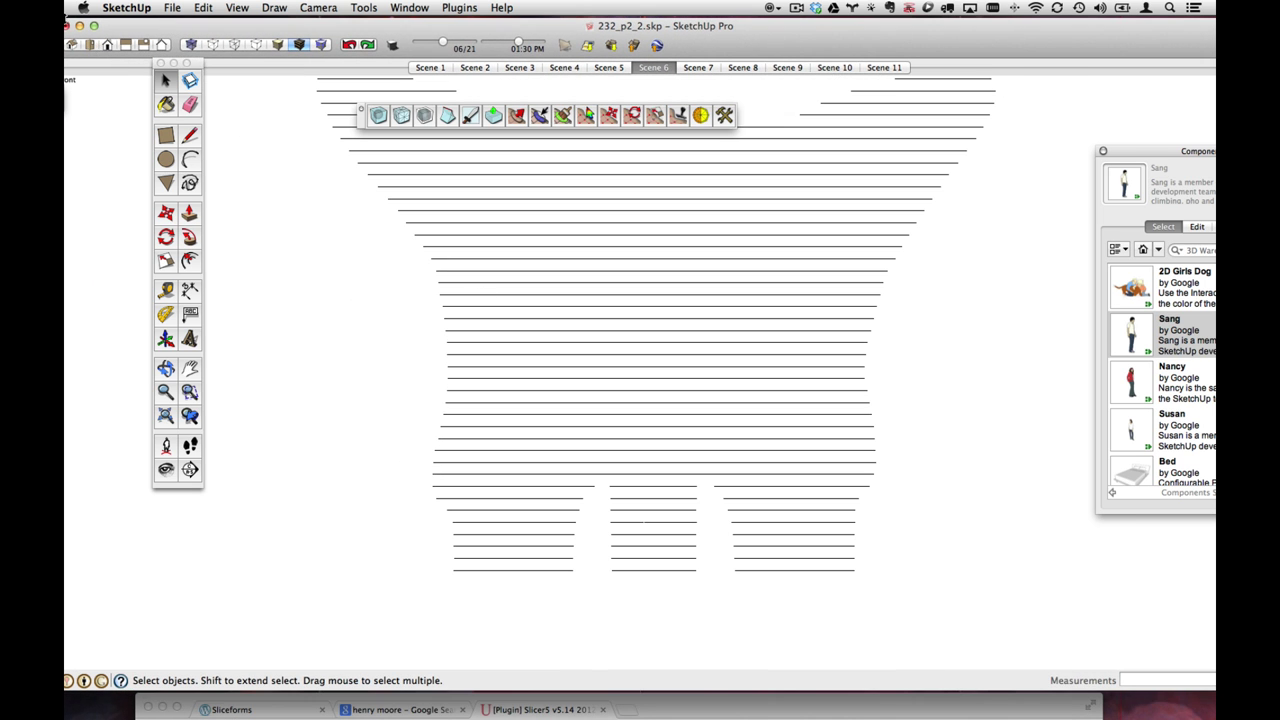
- Return to Front view, check the Camera menu, and window-select the bottom slice's three leg pieces
{"action": "middle_click_drag", "start_coordinate": [585, 323], "coordinate": [690, 375]}
{"action": "left_click", "coordinate": [107, 46]}
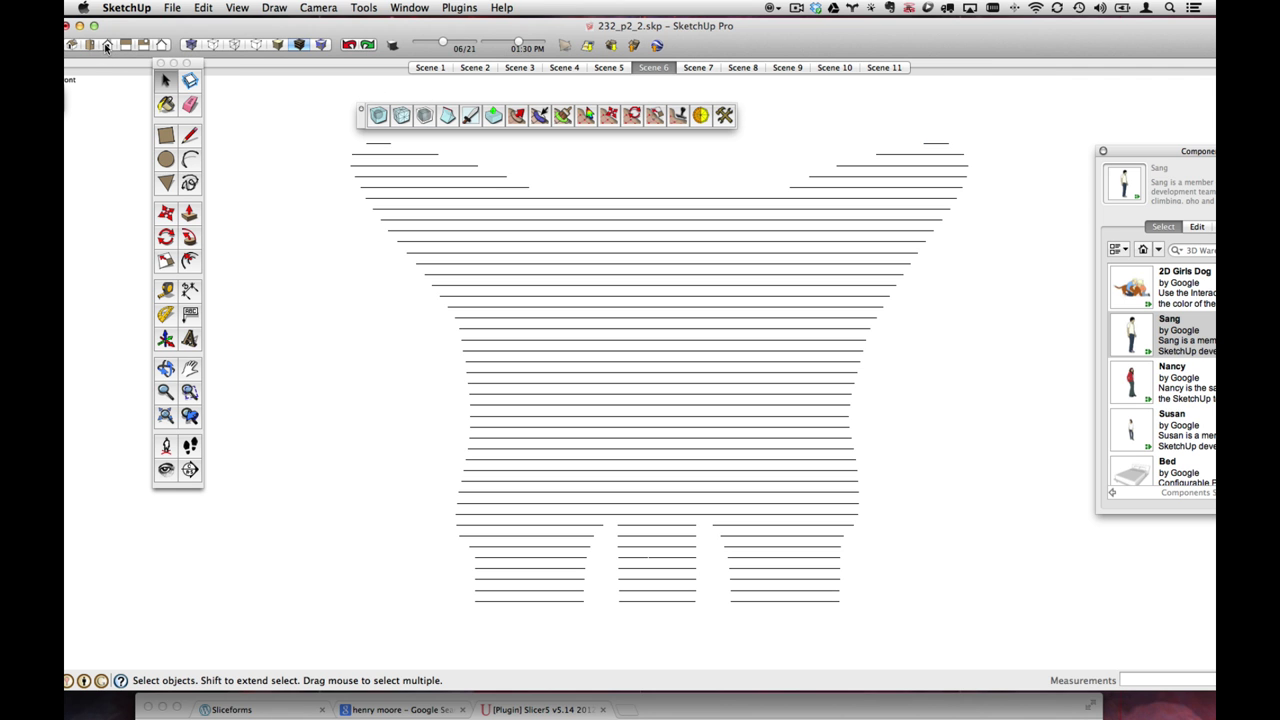
{"action": "left_click", "coordinate": [276, 8]}
{"action": "mouse_move", "coordinate": [318, 8]}
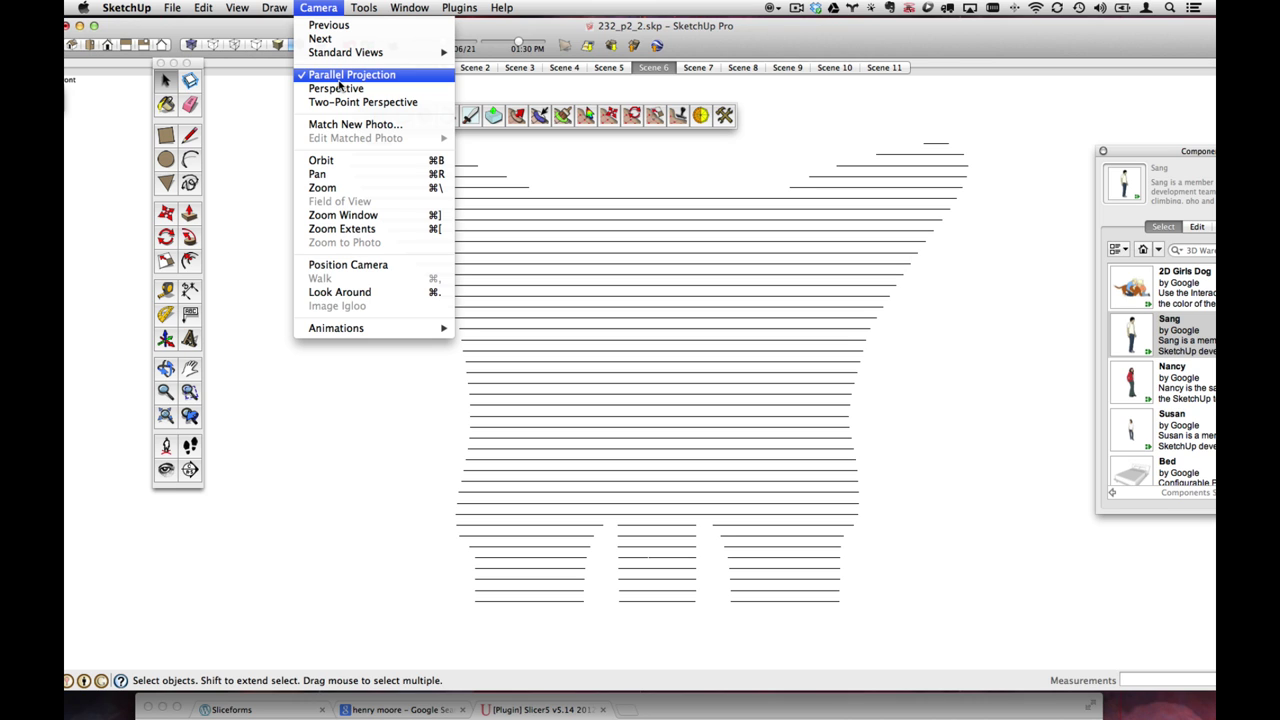
{"action": "left_click", "coordinate": [325, 8]}
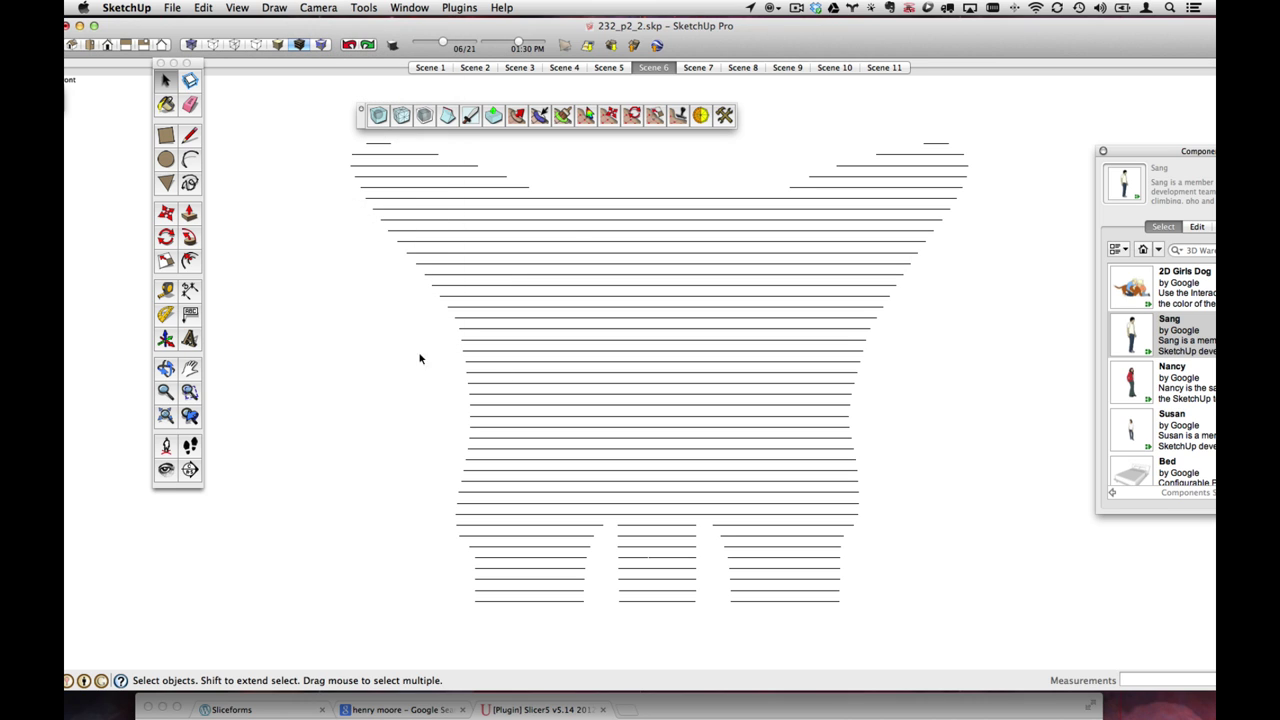
{"action": "left_click_drag", "start_coordinate": [461, 597], "coordinate": [893, 621]}
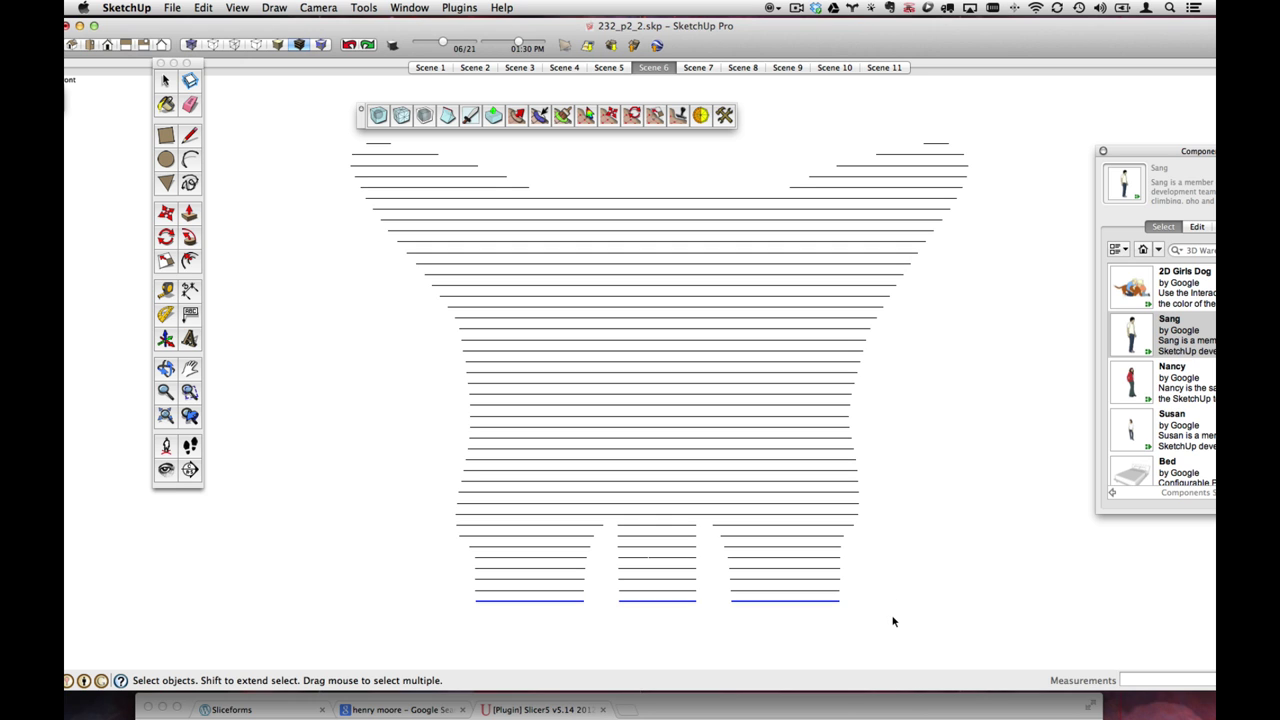
- Group the pieces of each of the seven lowest leg slice rows, one row at a time
{"action": "right_click", "coordinate": [639, 604]}
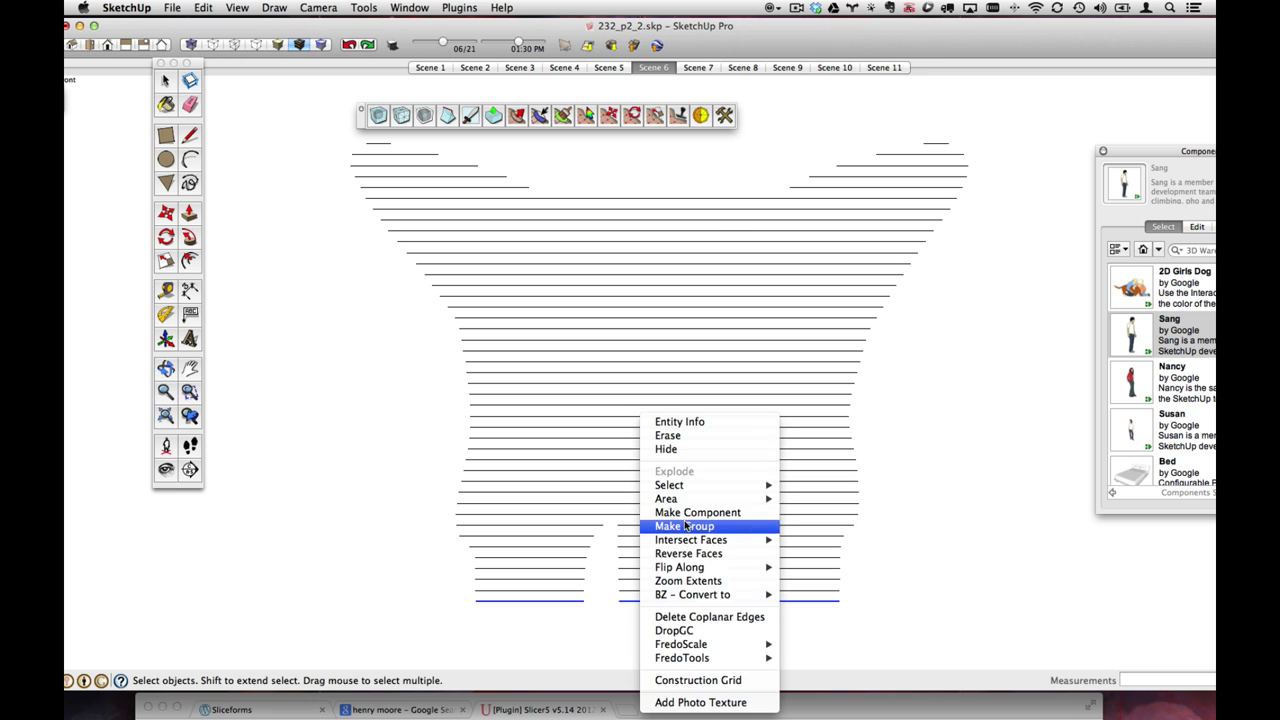
{"action": "left_click", "coordinate": [685, 526]}
{"action": "left_click_drag", "start_coordinate": [457, 586], "coordinate": [866, 596]}
{"action": "key", "text": "super+g"}
{"action": "left_click_drag", "start_coordinate": [457, 573], "coordinate": [866, 592]}
{"action": "key", "text": "super+g"}
{"action": "left_click_drag", "start_coordinate": [454, 560], "coordinate": [866, 577]}
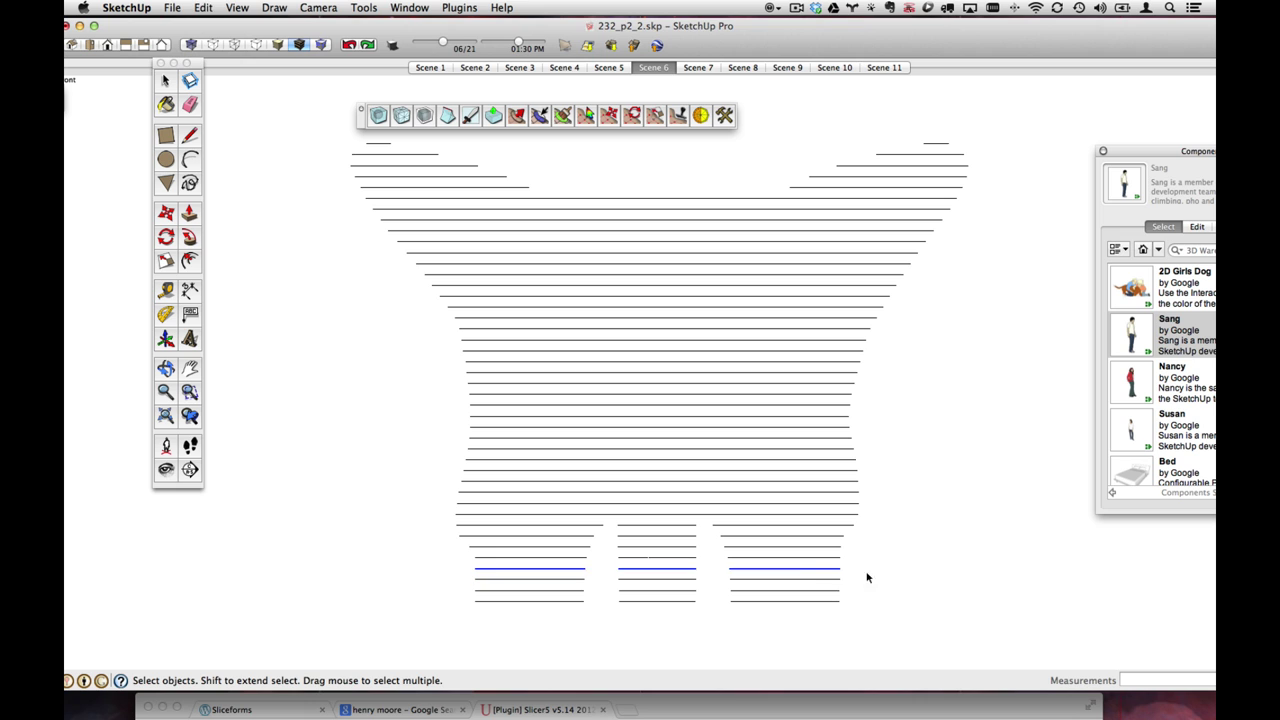
{"action": "key", "text": "super+g"}
{"action": "left_click_drag", "start_coordinate": [455, 551], "coordinate": [862, 564]}
{"action": "key", "text": "super+g"}
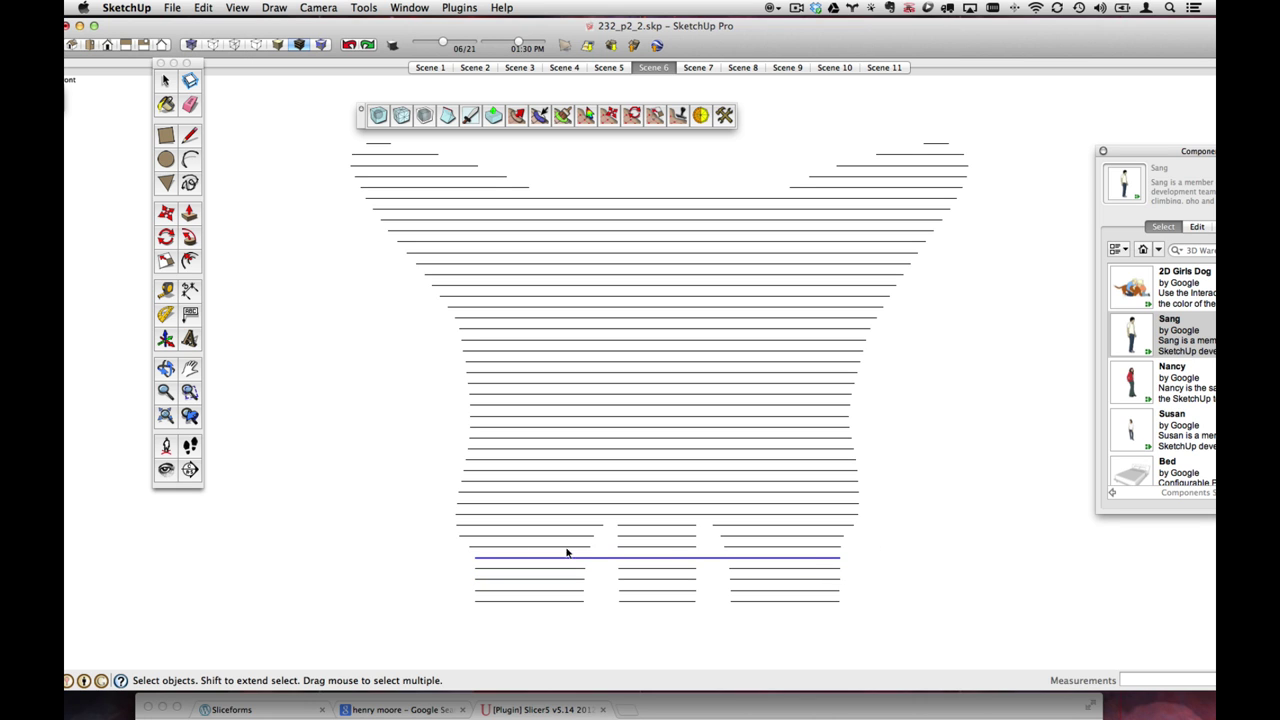
{"action": "left_click_drag", "start_coordinate": [440, 536], "coordinate": [880, 546]}
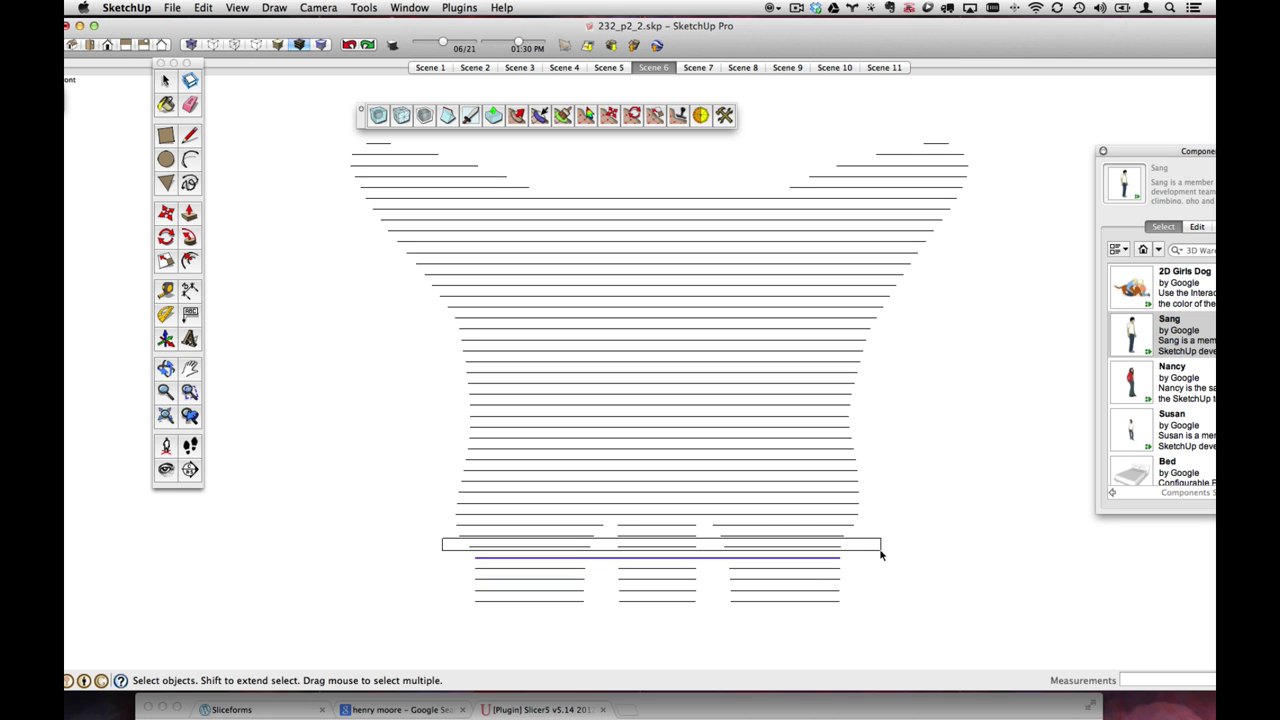
{"action": "key", "text": "super+g"}
{"action": "left_click_drag", "start_coordinate": [448, 531], "coordinate": [871, 540]}
{"action": "key", "text": "super+g"}
- Check the groups in 3D, then group the mid-body slice rows and select the next one
{"action": "key", "text": "o"}
{"action": "mouse_move", "coordinate": [566, 433]}
{"action": "left_mouse_down"}
{"action": "mouse_move", "coordinate": [654, 449]}
{"action": "mouse_move", "coordinate": [569, 417]}
{"action": "left_mouse_up"}
{"action": "key", "text": "space"}
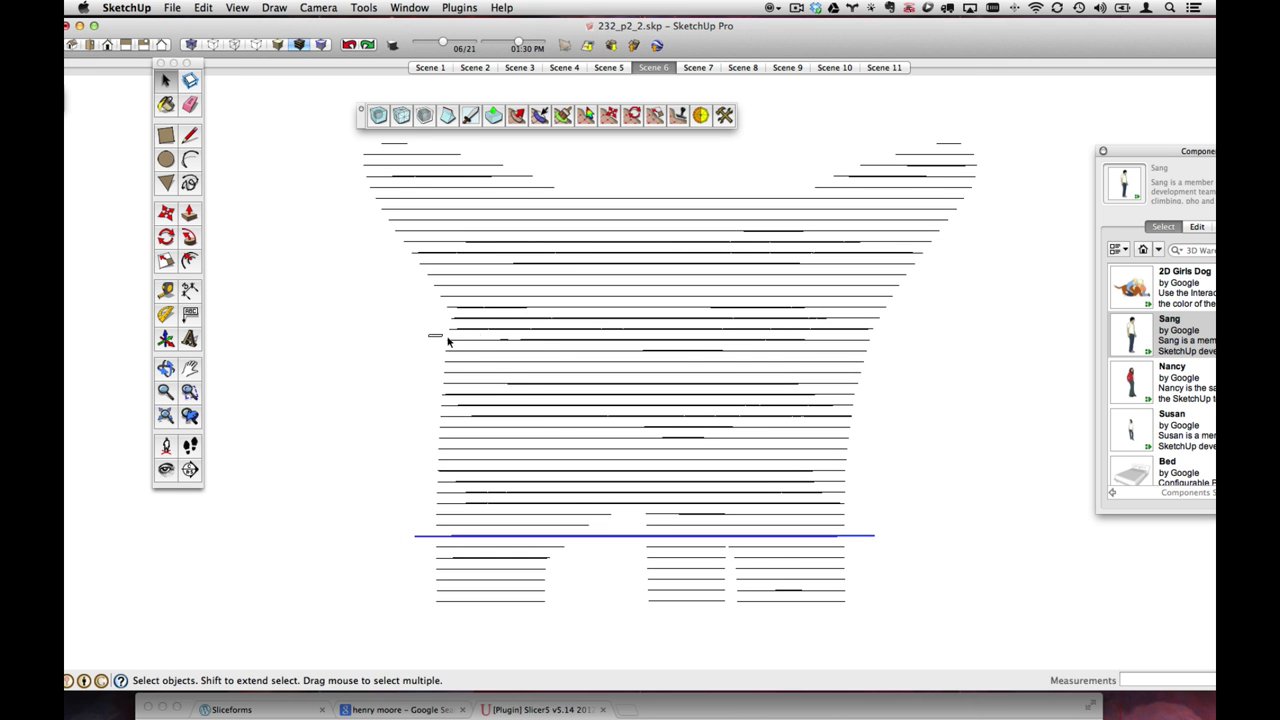
{"action": "left_click_drag", "start_coordinate": [447, 341], "coordinate": [902, 357]}
{"action": "key", "text": "super+g"}
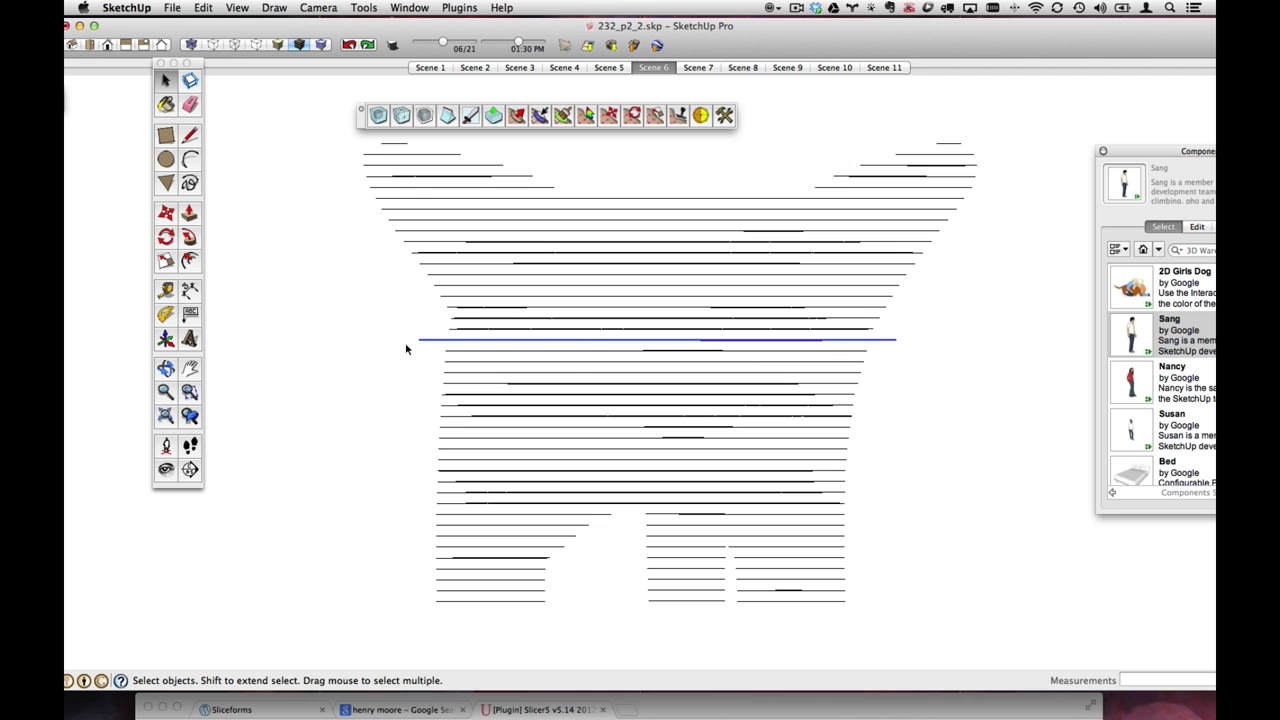
{"action": "left_click_drag", "start_coordinate": [406, 348], "coordinate": [900, 357]}
{"action": "key", "text": "super+g"}
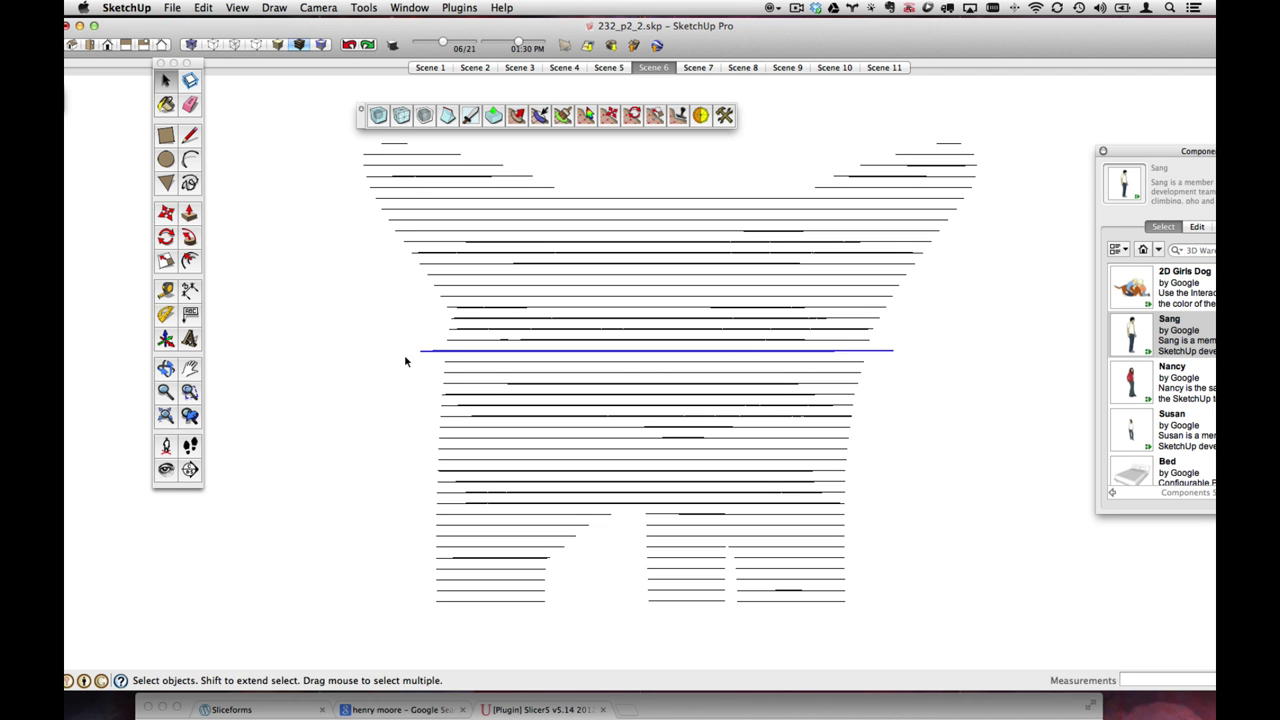
{"action": "left_click_drag", "start_coordinate": [405, 358], "coordinate": [870, 366]}
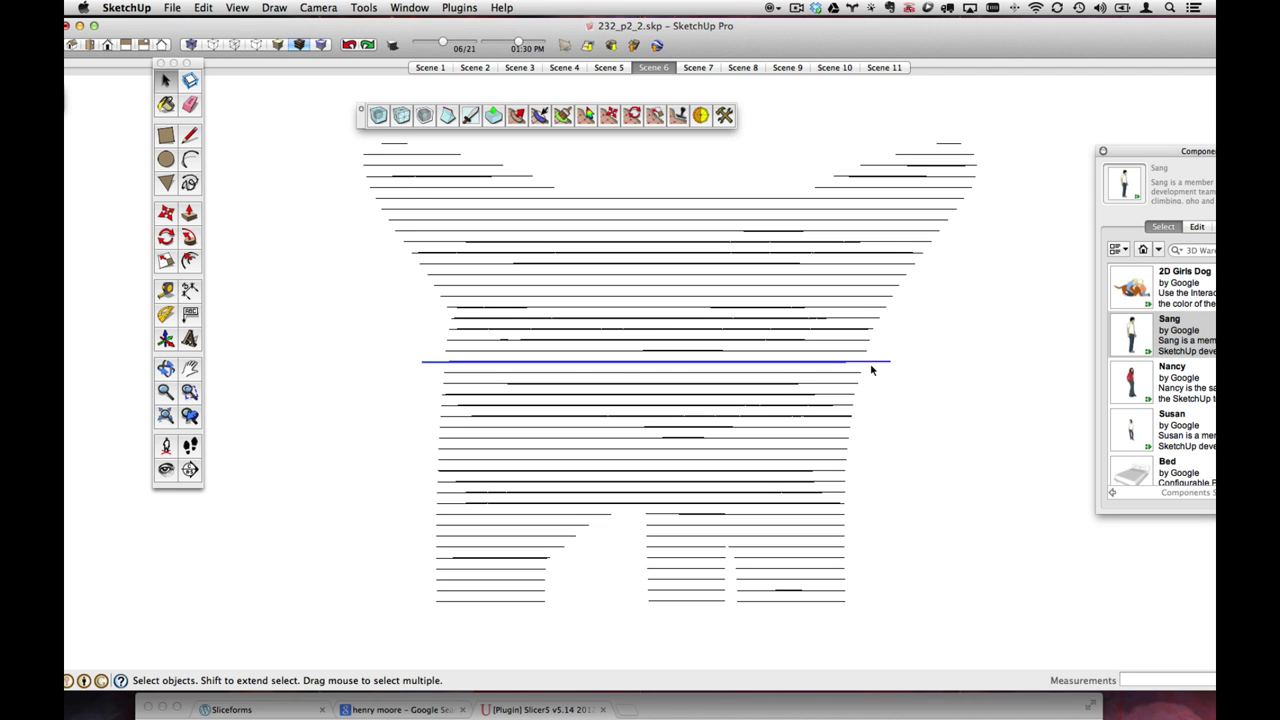
{"action": "middle_click_drag", "start_coordinate": [870, 366], "coordinate": [501, 356]}
- Check View > Component Edit > Hide Rest of Model, then double-click a body slice to edit it alone
{"action": "left_click", "coordinate": [273, 8]}
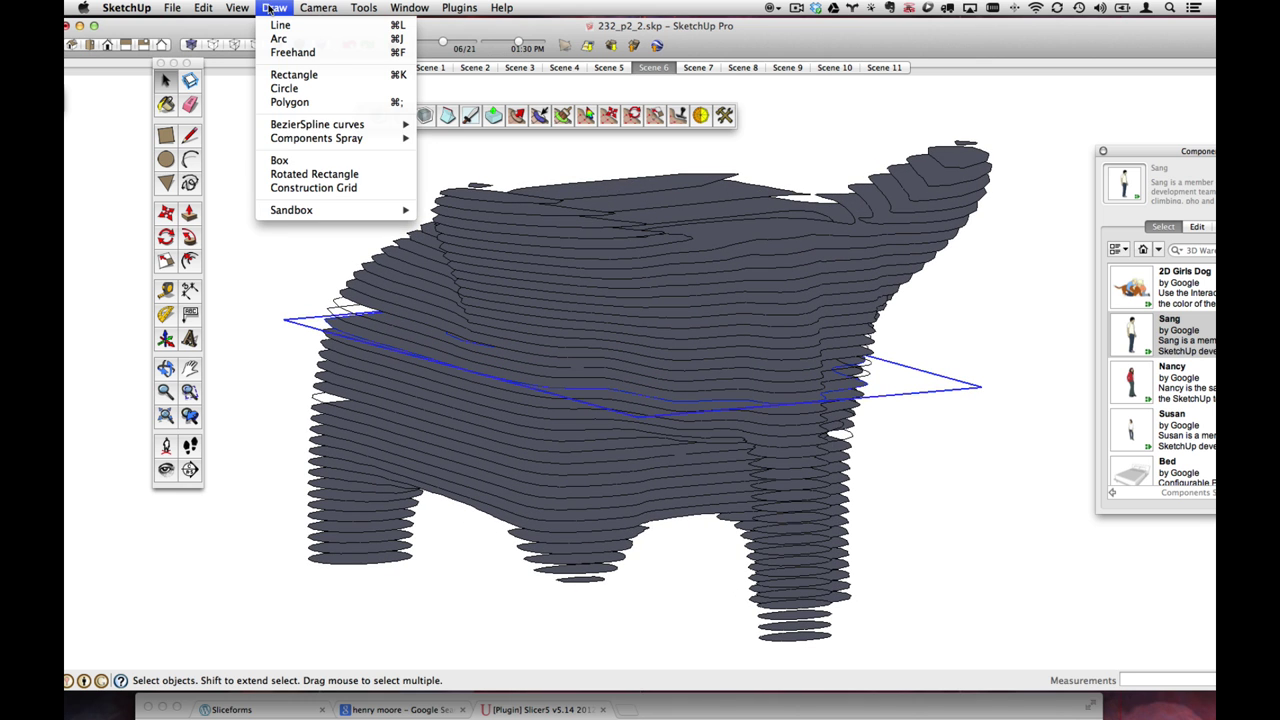
{"action": "mouse_move", "coordinate": [245, 9]}
{"action": "mouse_move", "coordinate": [286, 205]}
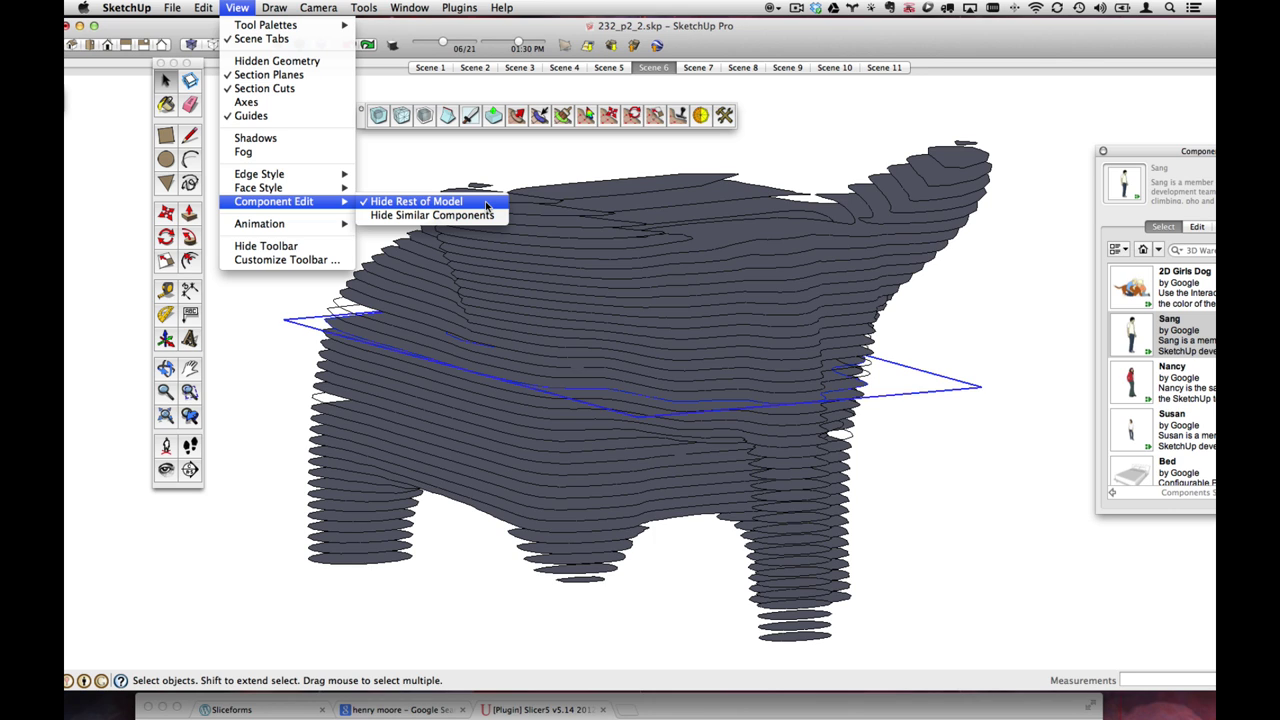
{"action": "left_click", "coordinate": [337, 344]}
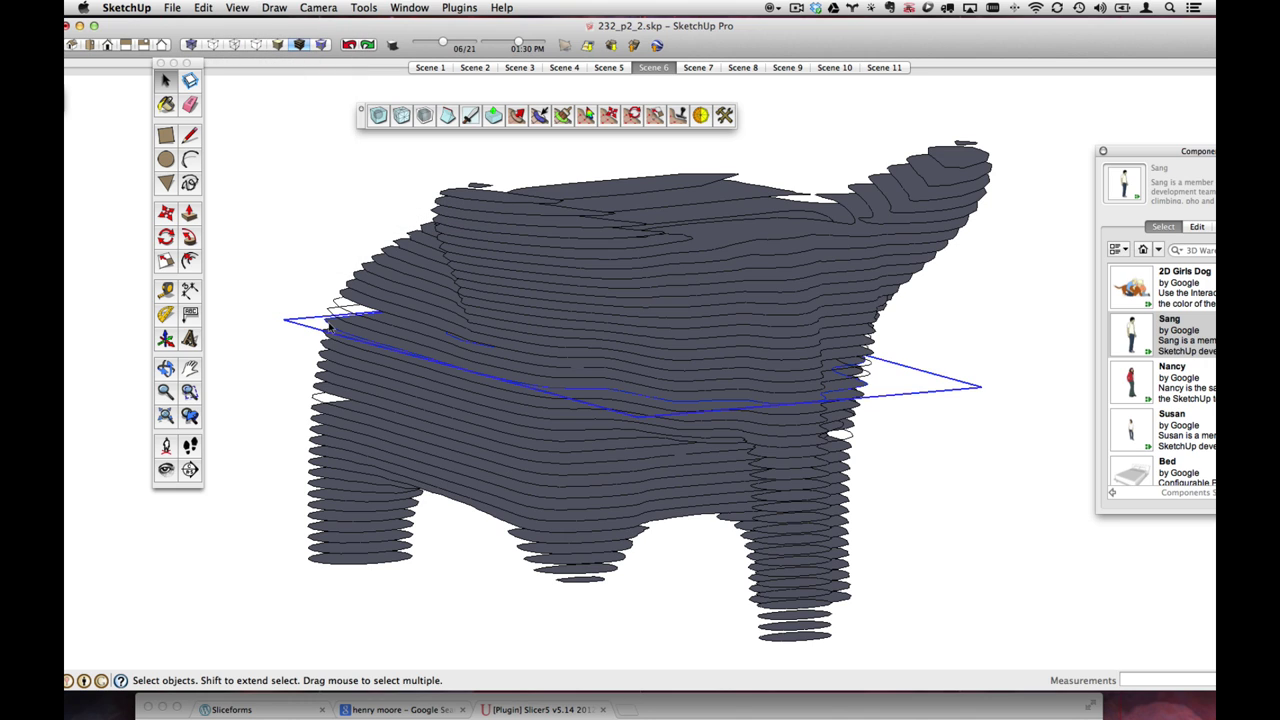
{"action": "double_click", "coordinate": [335, 330]}
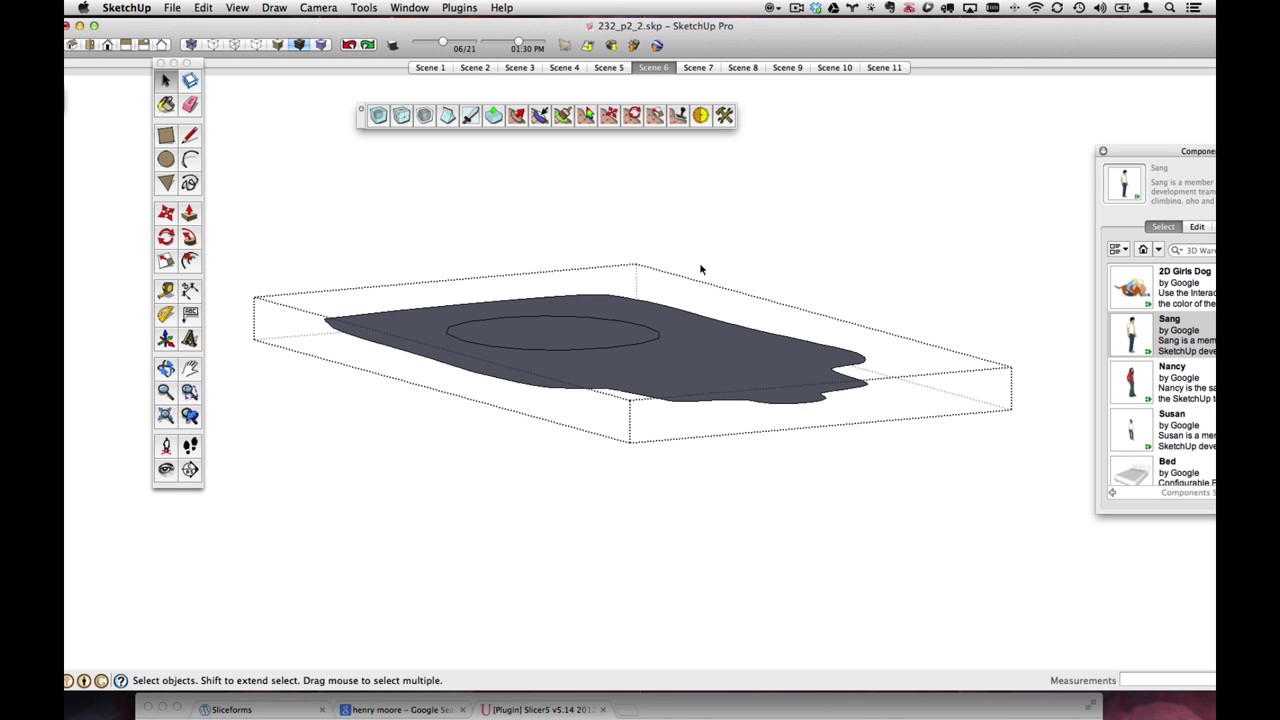
- Draw a line across the slice outline's gap so the slice fills as a face
{"action": "middle_click_drag", "start_coordinate": [714, 268], "coordinate": [864, 293]}
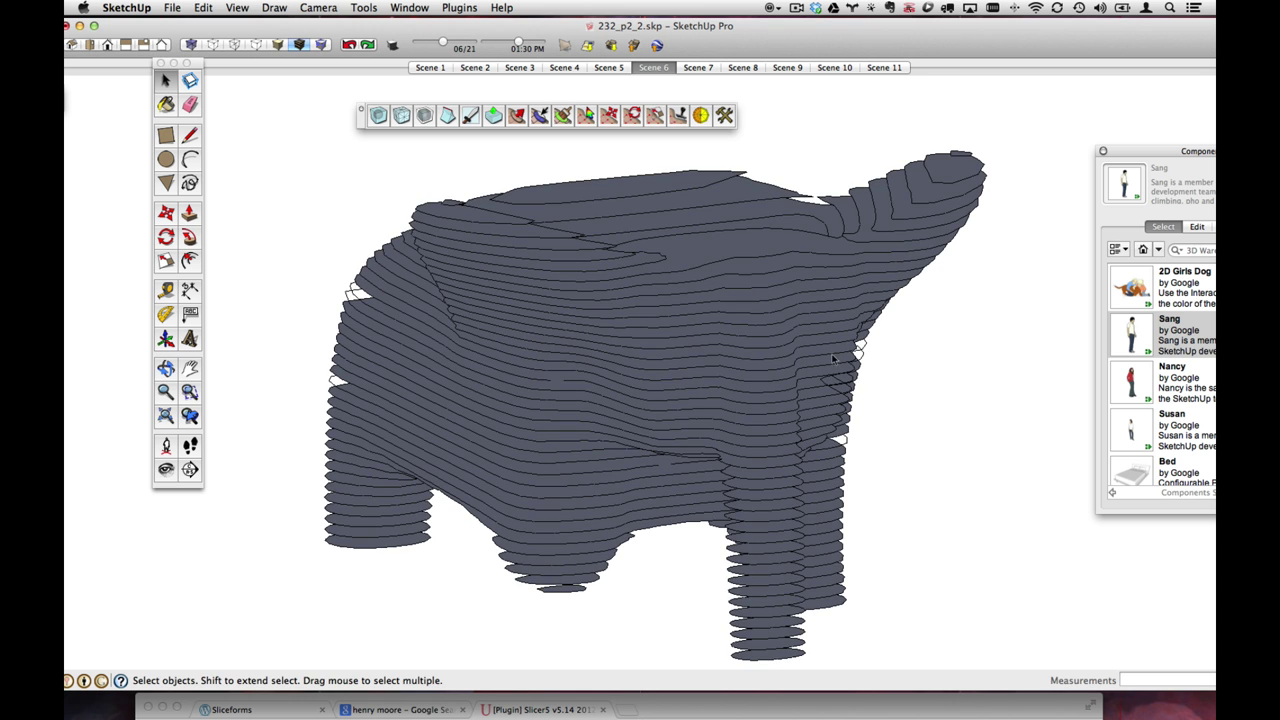
{"action": "middle_click_drag", "start_coordinate": [835, 359], "coordinate": [221, 188]}
{"action": "key", "text": "l"}
{"action": "scroll", "coordinate": [595, 408], "scroll_direction": "up", "scroll_amount": 5}
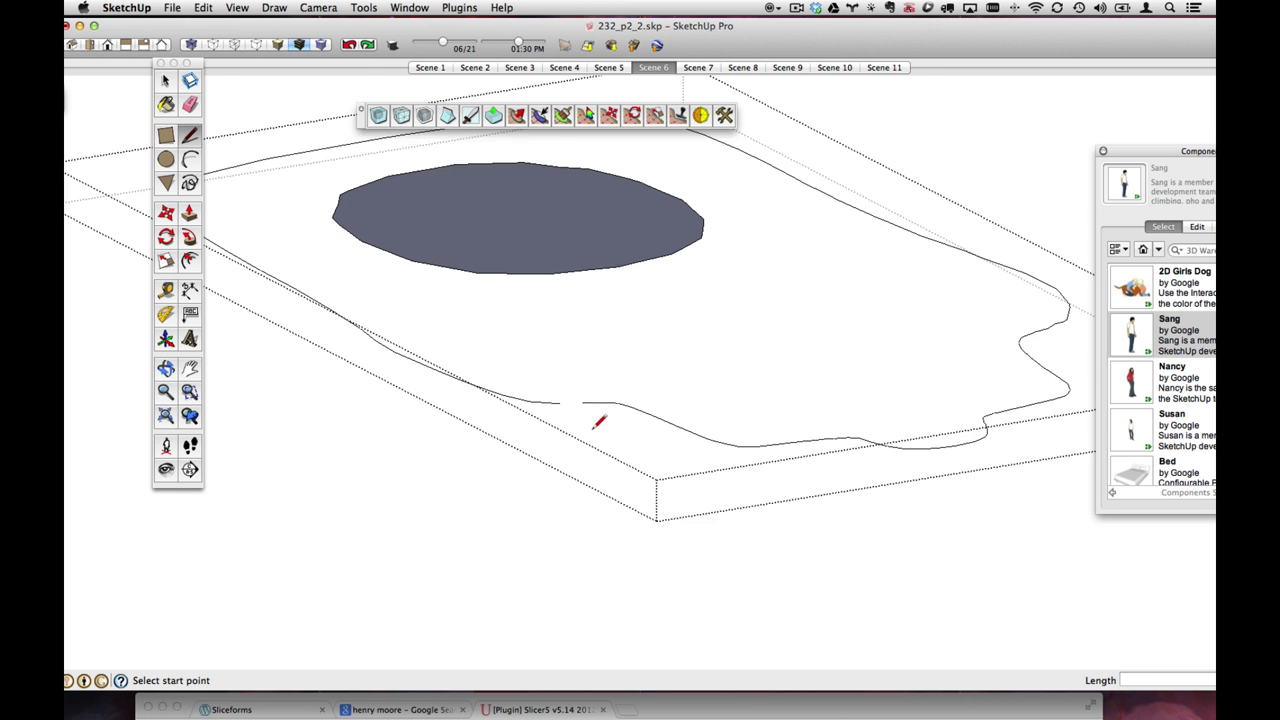
{"action": "left_click", "coordinate": [556, 400]}
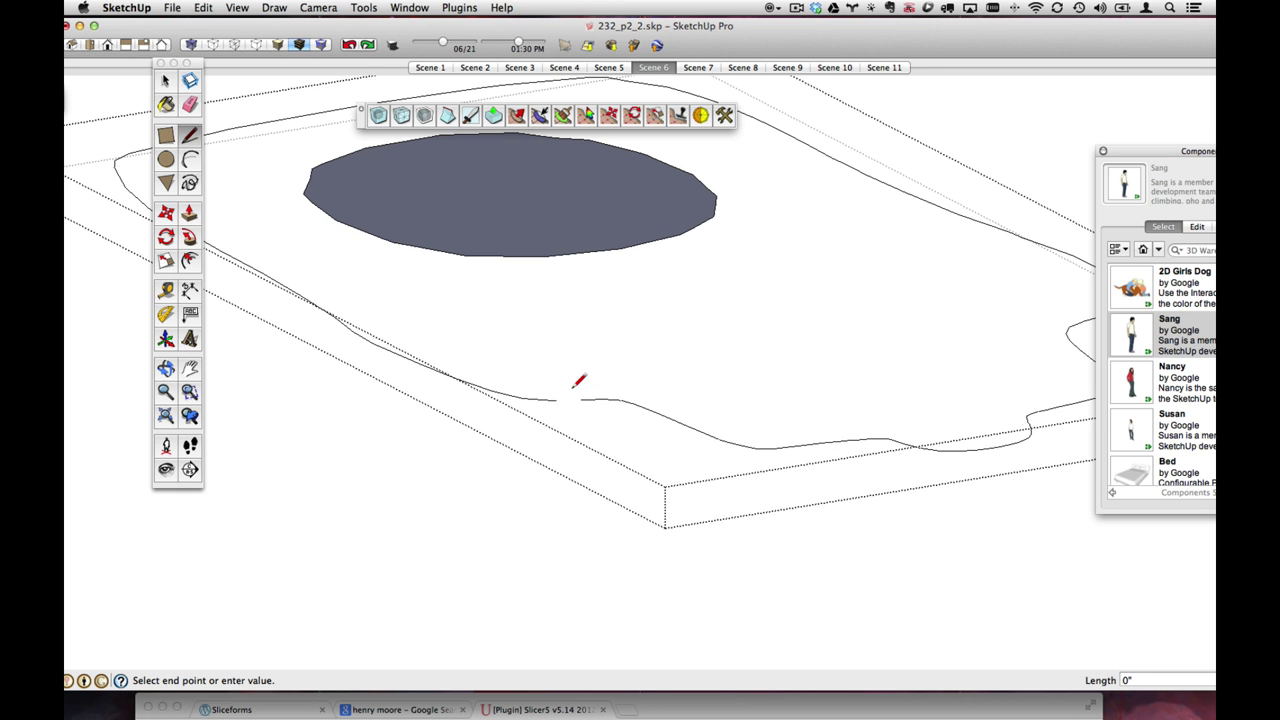
{"action": "key", "text": "Escape"}
{"action": "scroll", "coordinate": [563, 392], "scroll_direction": "up", "scroll_amount": 4}
{"action": "left_click", "coordinate": [556, 400]}
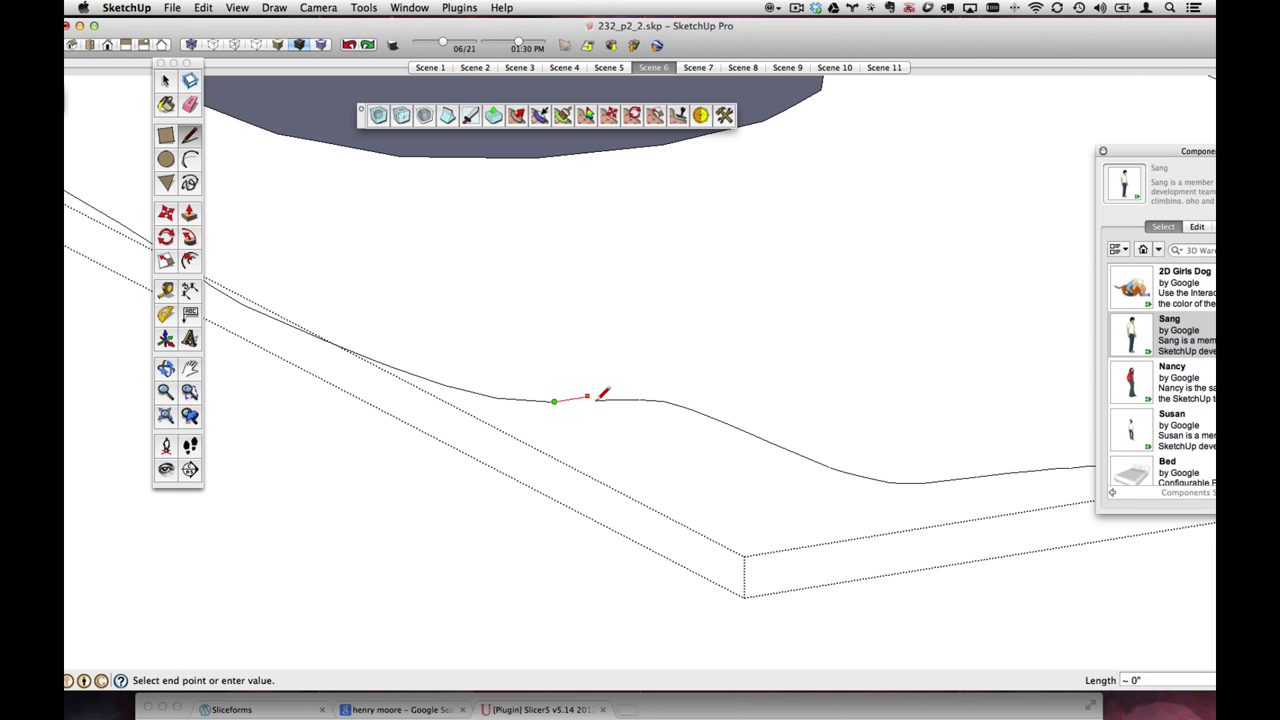
{"action": "left_click", "coordinate": [597, 399]}
{"action": "scroll", "coordinate": [600, 394], "scroll_direction": "up", "scroll_amount": 3}
{"action": "scroll", "coordinate": [600, 390], "scroll_direction": "down", "scroll_amount": 8}
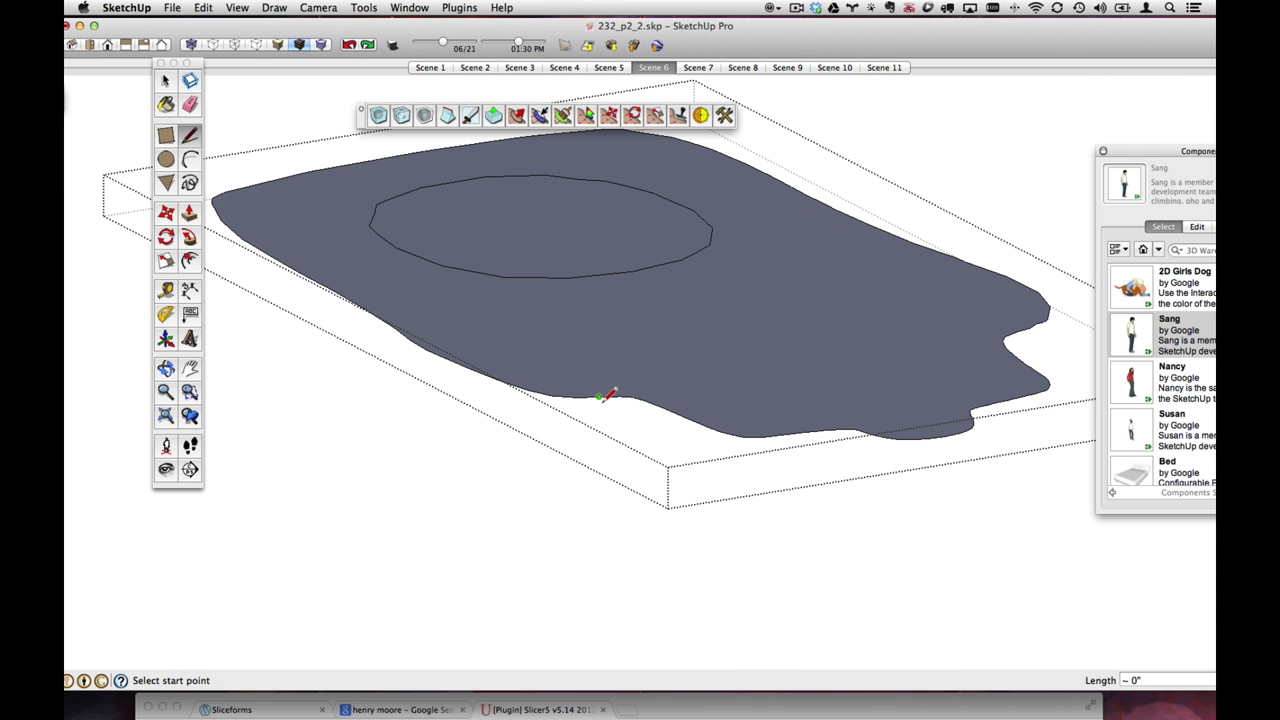
- Delete the inner oval face to leave a hole, then orbit the full sliced model
{"action": "left_click", "coordinate": [168, 84]}
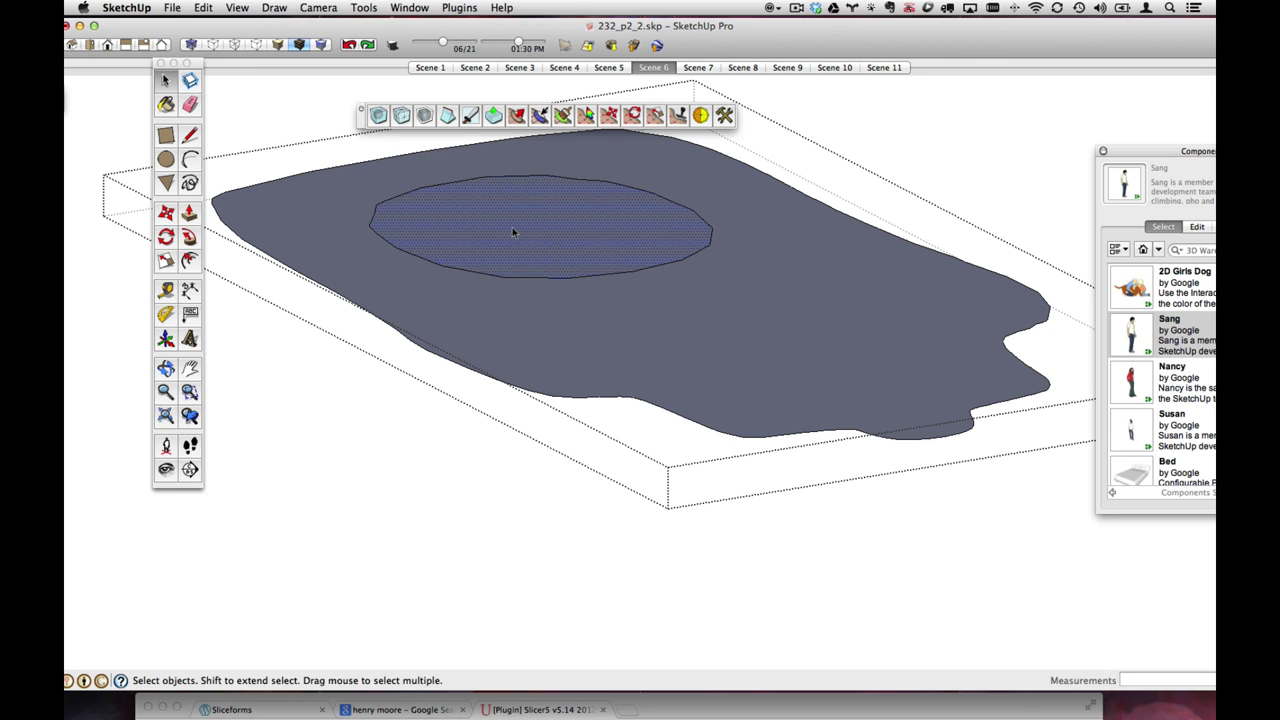
{"action": "key", "text": "Delete"}
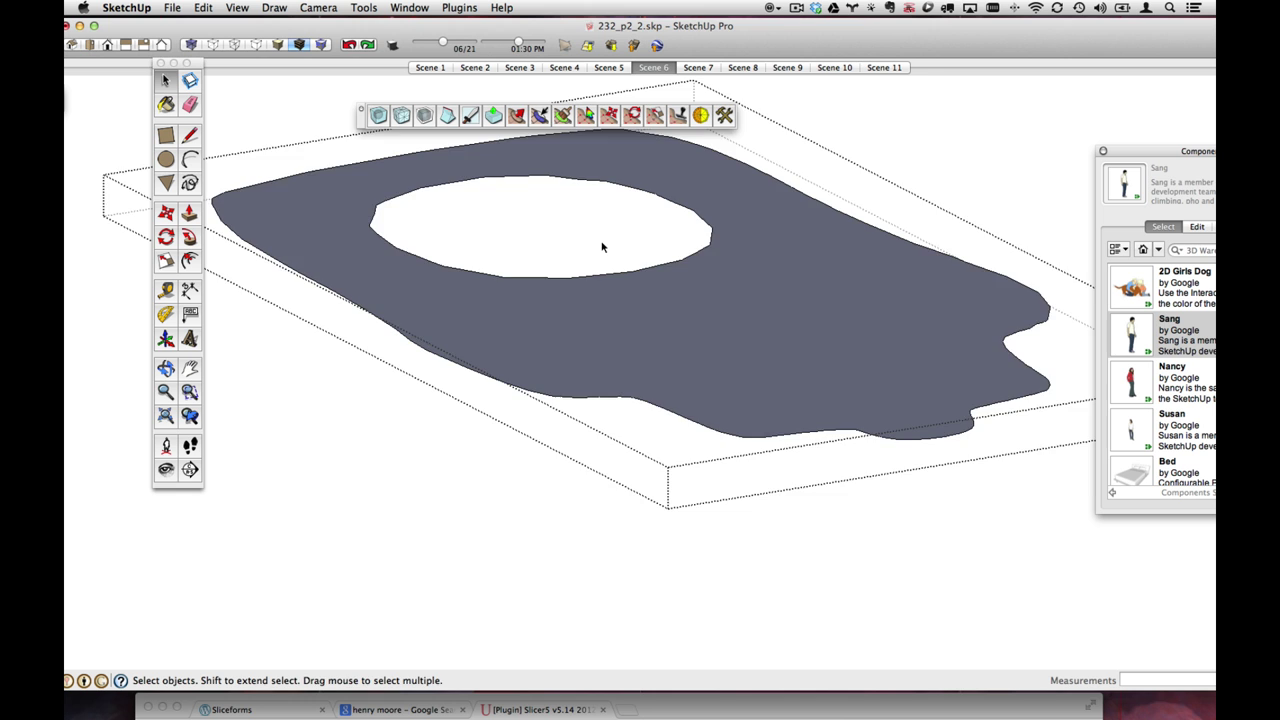
{"action": "middle_click_drag", "start_coordinate": [602, 247], "coordinate": [664, 352]}
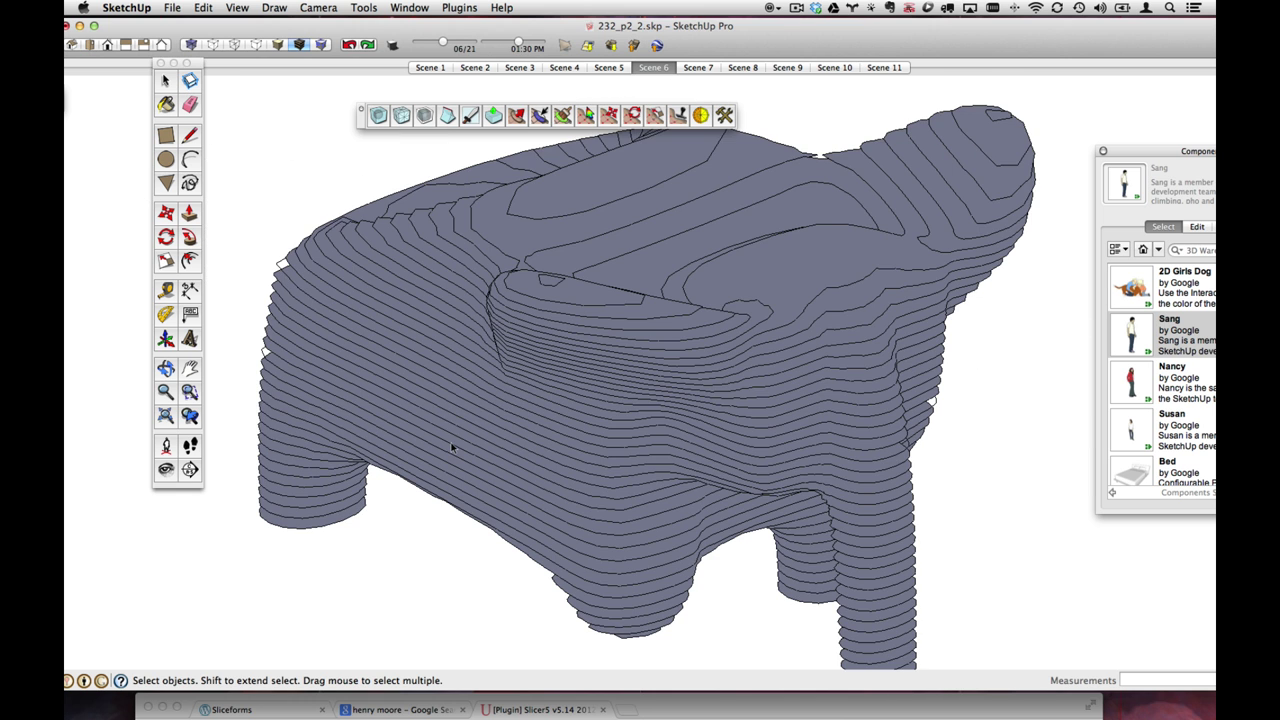
{"action": "middle_click_drag", "start_coordinate": [454, 448], "coordinate": [415, 340]}
{"action": "scroll", "coordinate": [415, 340], "scroll_direction": "up", "scroll_amount": 5}
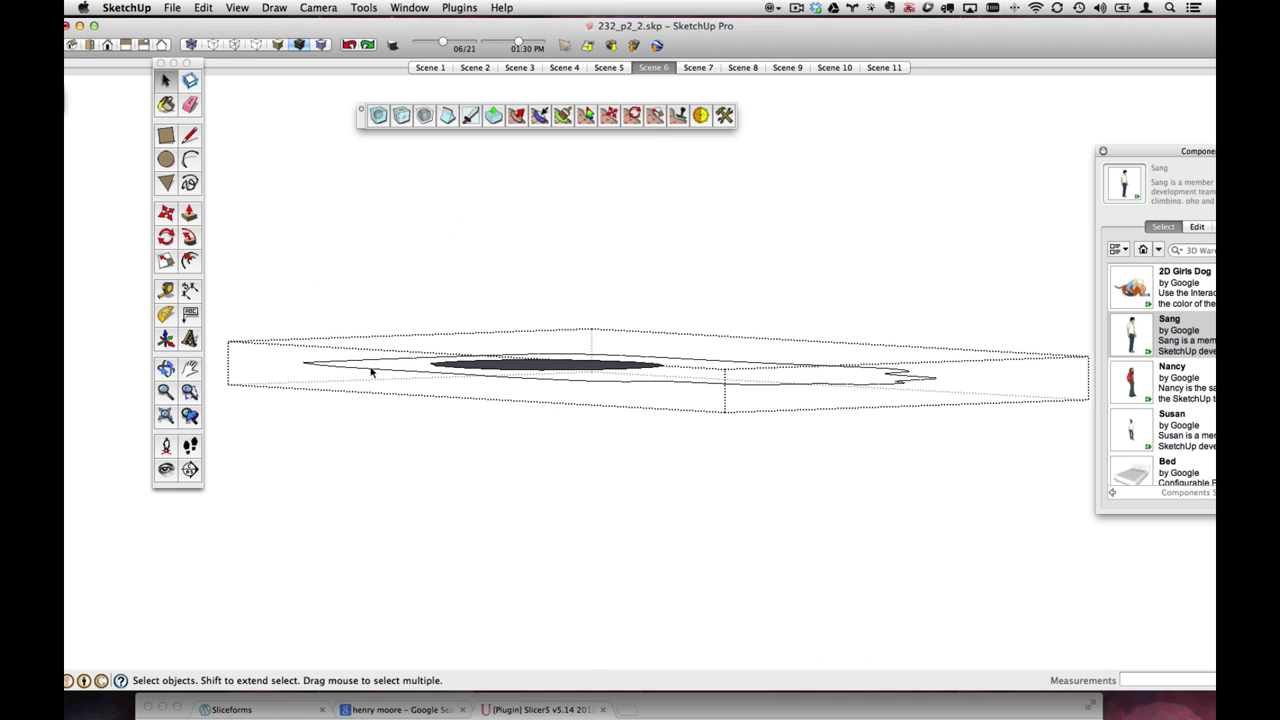
- Draw lines across the slice's gaps and white strips so they close into filled faces
{"action": "middle_click_drag", "start_coordinate": [371, 366], "coordinate": [564, 391]}
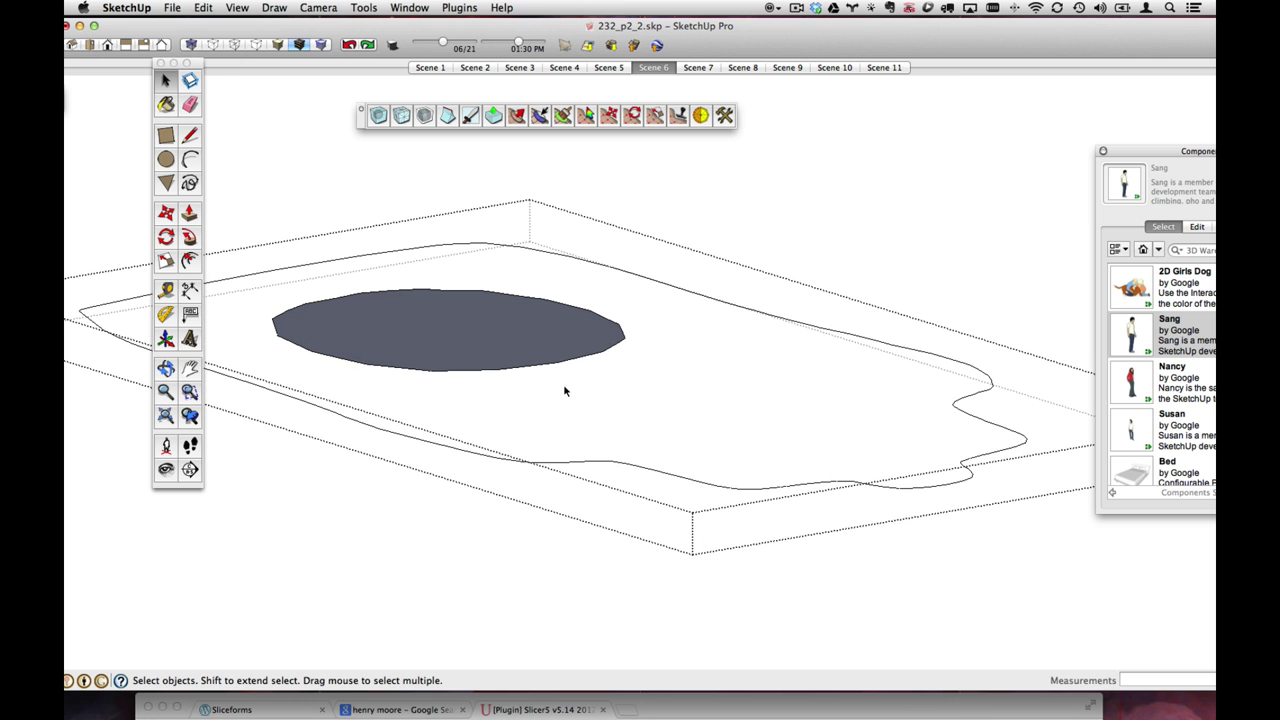
{"action": "left_click", "coordinate": [190, 135]}
{"action": "left_click", "coordinate": [594, 461]}
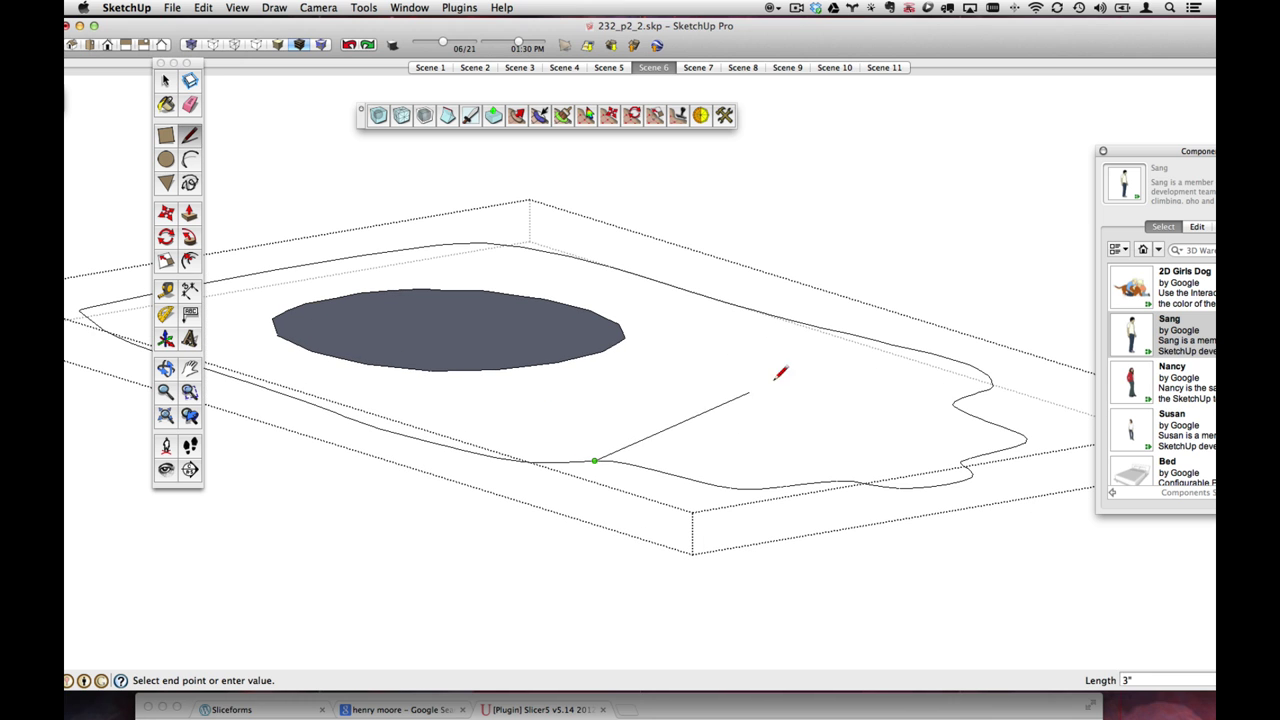
{"action": "left_click", "coordinate": [803, 323]}
{"action": "left_click", "coordinate": [852, 478]}
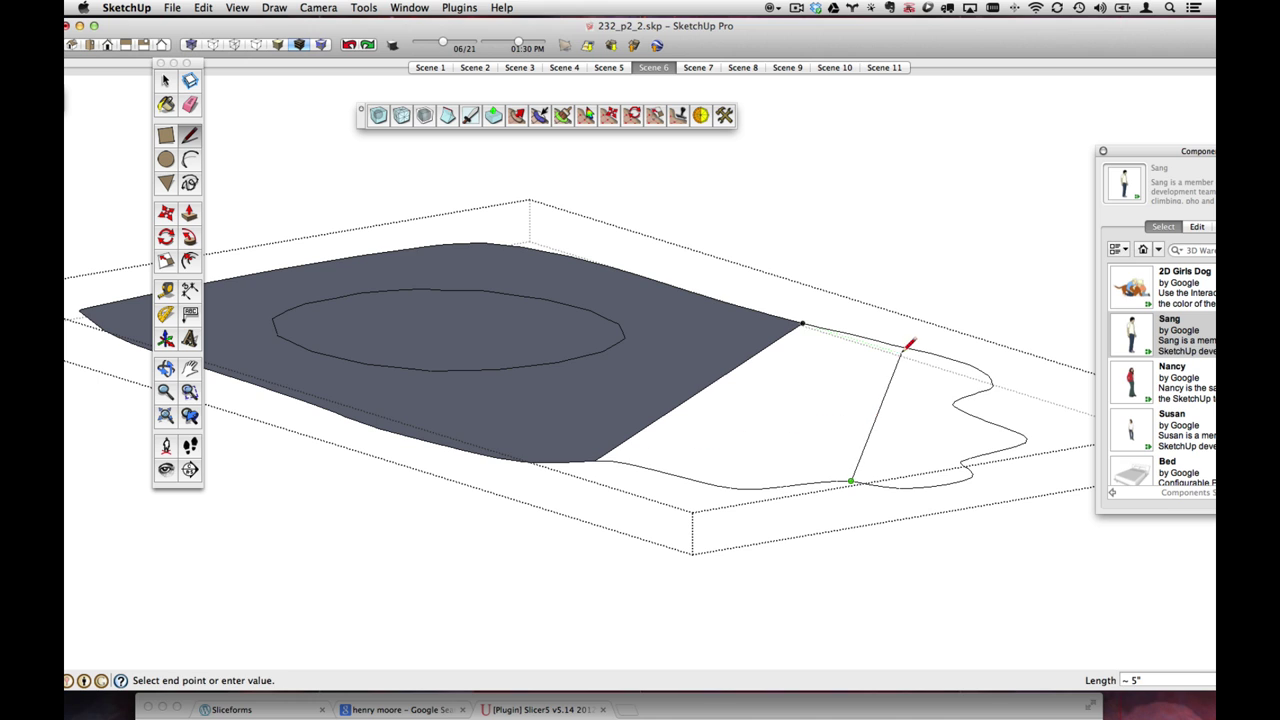
{"action": "left_click", "coordinate": [908, 347]}
{"action": "left_click", "coordinate": [850, 333]}
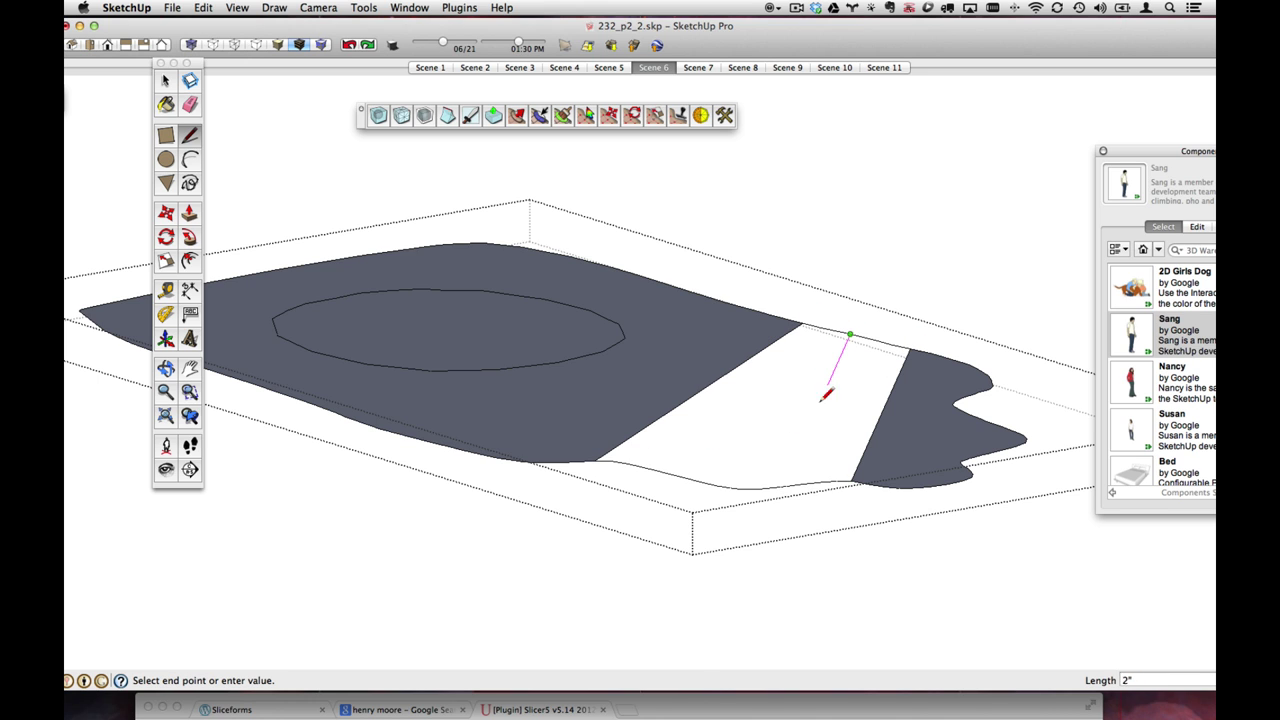
{"action": "left_click", "coordinate": [692, 479]}
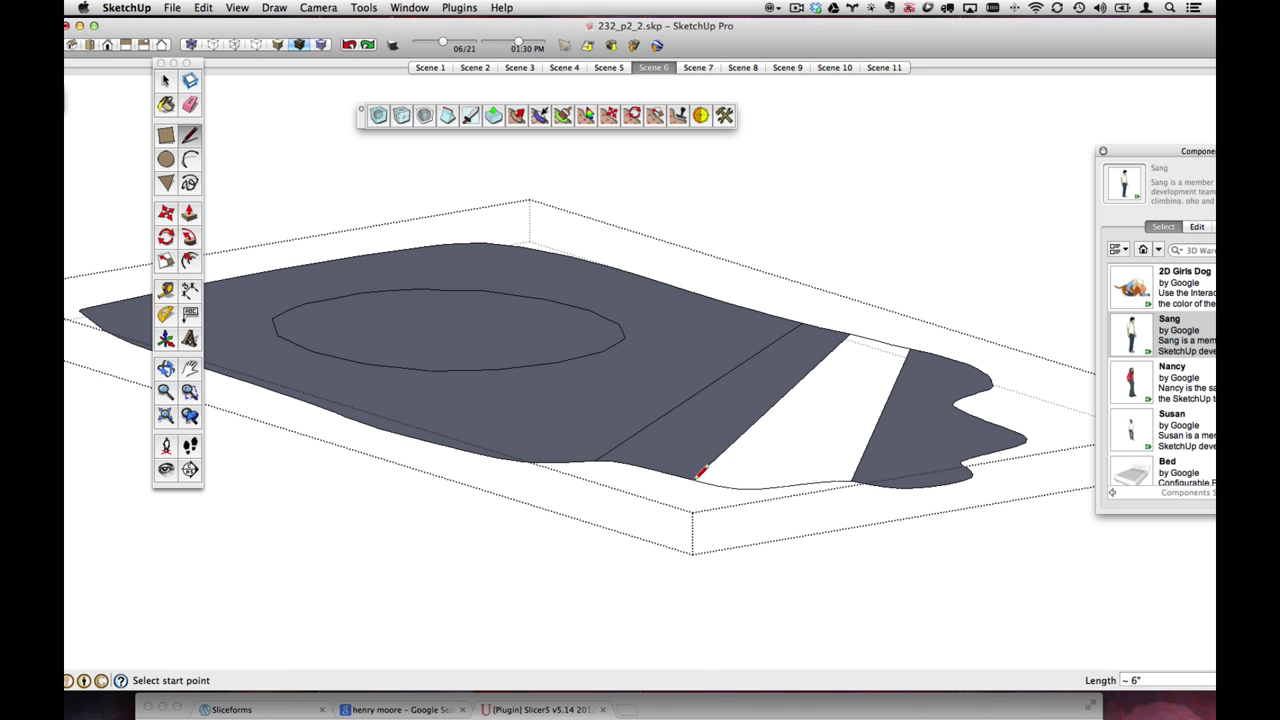
{"action": "left_click", "coordinate": [825, 480]}
{"action": "left_click", "coordinate": [883, 327]}
- Zoom in and draw a short line on the slice's lower edge to close the last face
{"action": "scroll", "coordinate": [893, 362], "scroll_direction": "up", "scroll_amount": 3}
{"action": "scroll", "coordinate": [900, 372], "scroll_direction": "up", "scroll_amount": 2}
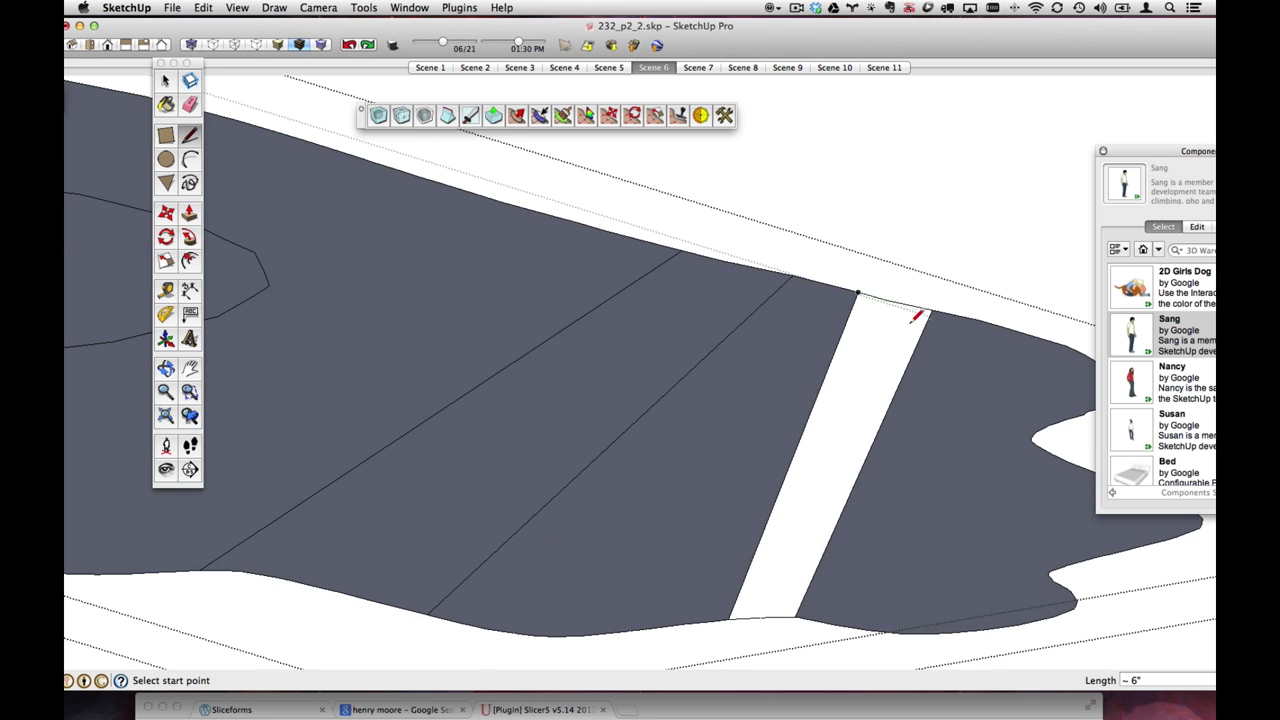
{"action": "mouse_move", "coordinate": [770, 580]}
{"action": "middle_mouse_down"}
{"action": "mouse_move", "coordinate": [763, 594]}
{"action": "mouse_move", "coordinate": [757, 560]}
{"action": "middle_mouse_up"}
{"action": "scroll", "coordinate": [757, 560], "scroll_direction": "up", "scroll_amount": 4}
{"action": "scroll", "coordinate": [757, 594], "scroll_direction": "up", "scroll_amount": 6}
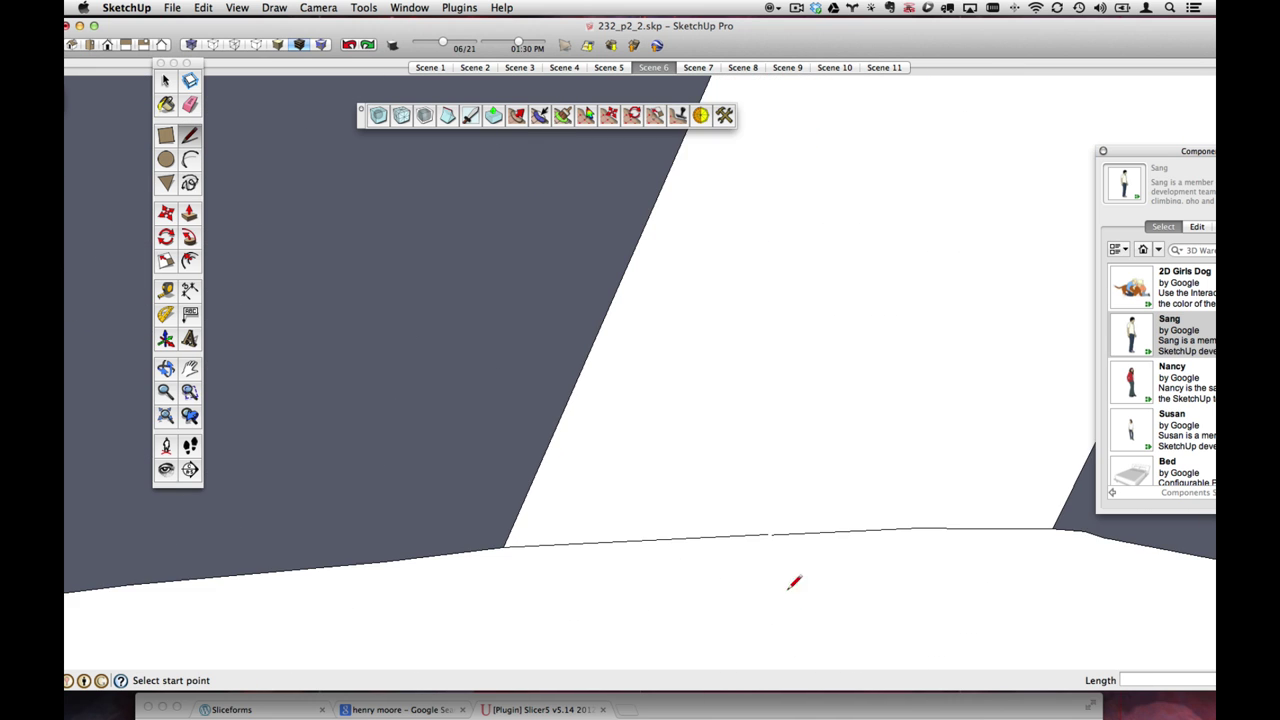
{"action": "left_click", "coordinate": [751, 516]}
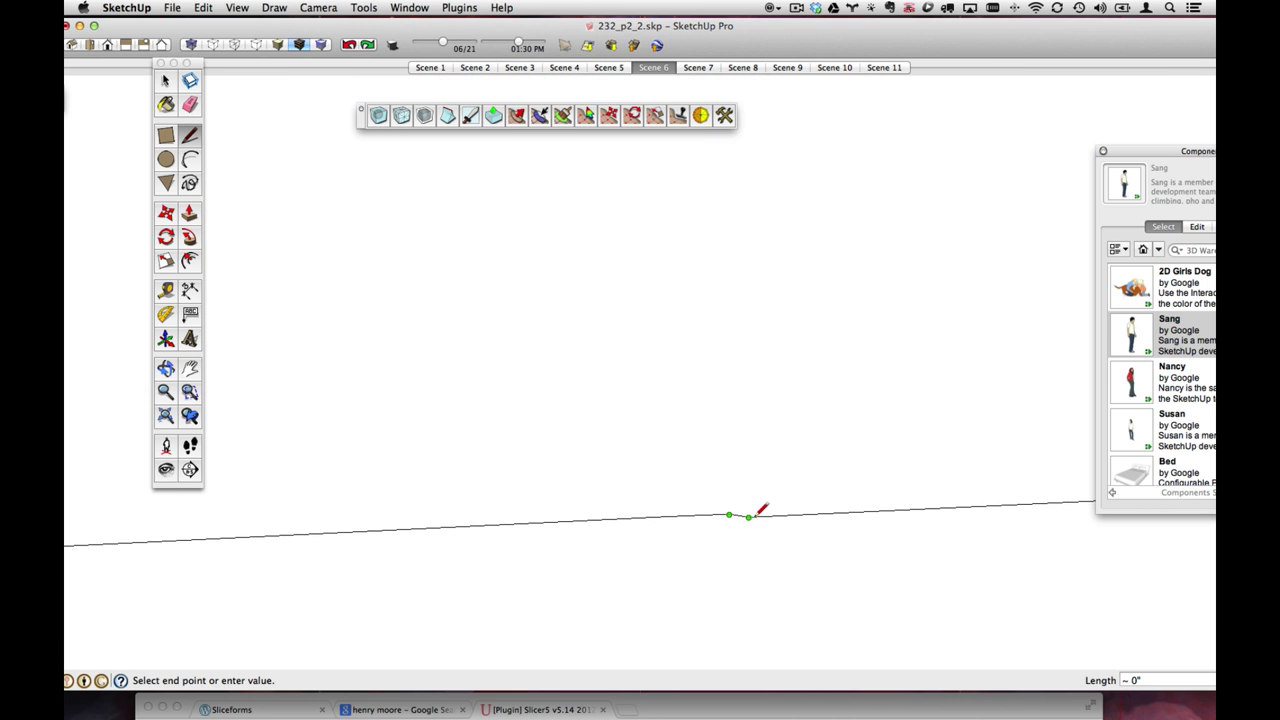
{"action": "left_click", "coordinate": [757, 511]}
{"action": "scroll", "coordinate": [757, 505], "scroll_direction": "down", "scroll_amount": 1}
{"action": "scroll", "coordinate": [749, 494], "scroll_direction": "down", "scroll_amount": 10}
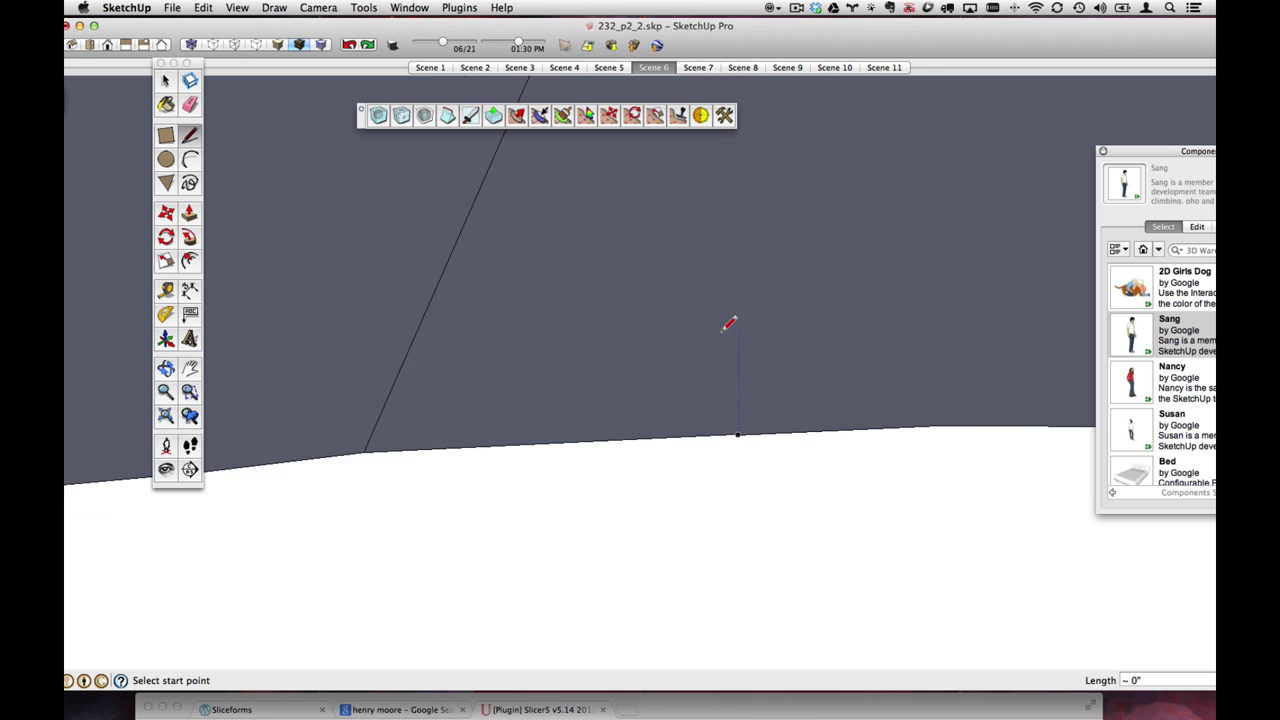
{"action": "scroll", "coordinate": [679, 242], "scroll_direction": "down", "scroll_amount": 5}
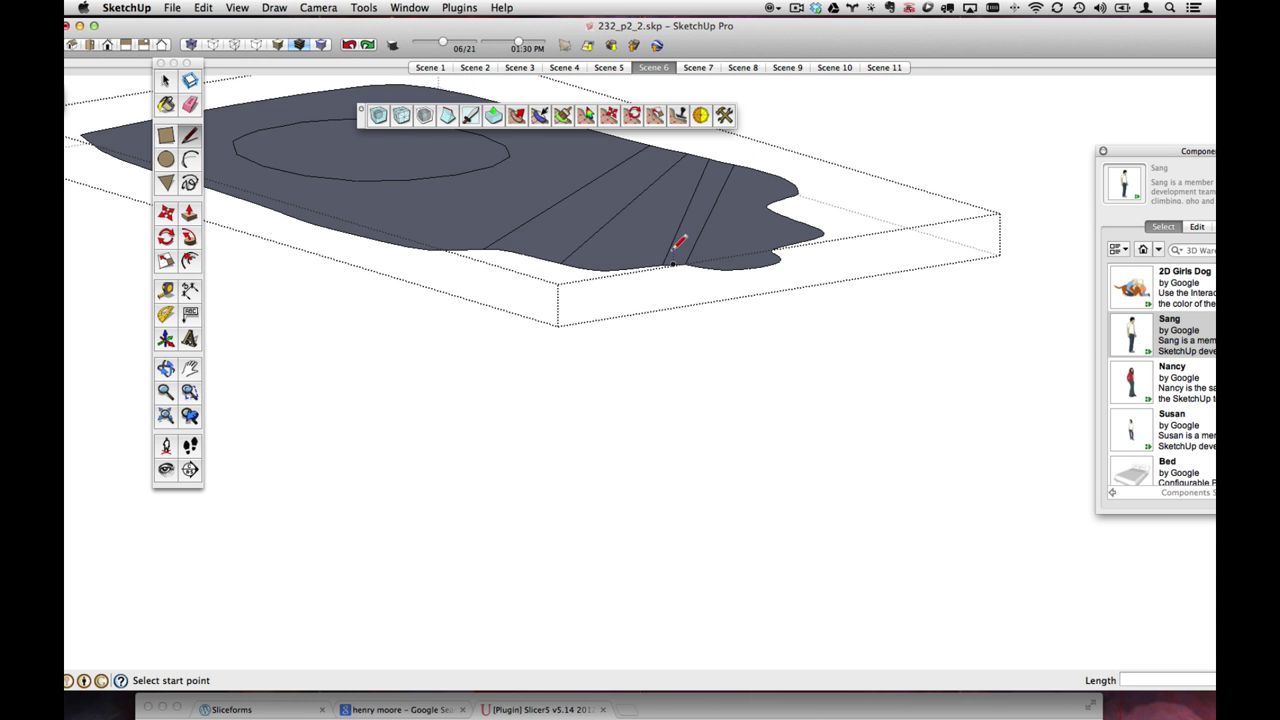
- Erase the four extra lines, delete the ellipse face to leave a hole, and view the whole model
{"action": "key", "text": "e"}
{"action": "mouse_move", "coordinate": [617, 206]}
{"action": "left_mouse_down"}
{"action": "mouse_move", "coordinate": [586, 199]}
{"action": "mouse_move", "coordinate": [716, 225]}
{"action": "left_mouse_up"}
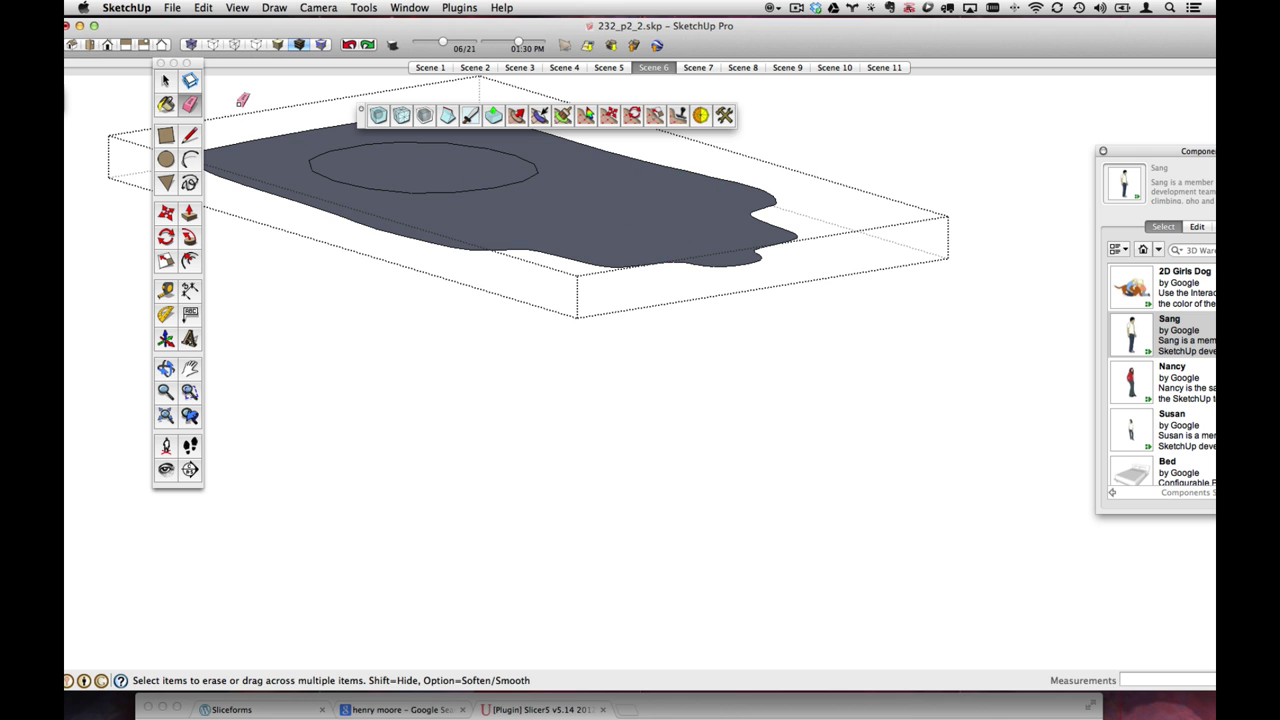
{"action": "left_click", "coordinate": [167, 81]}
{"action": "key", "text": "Delete"}
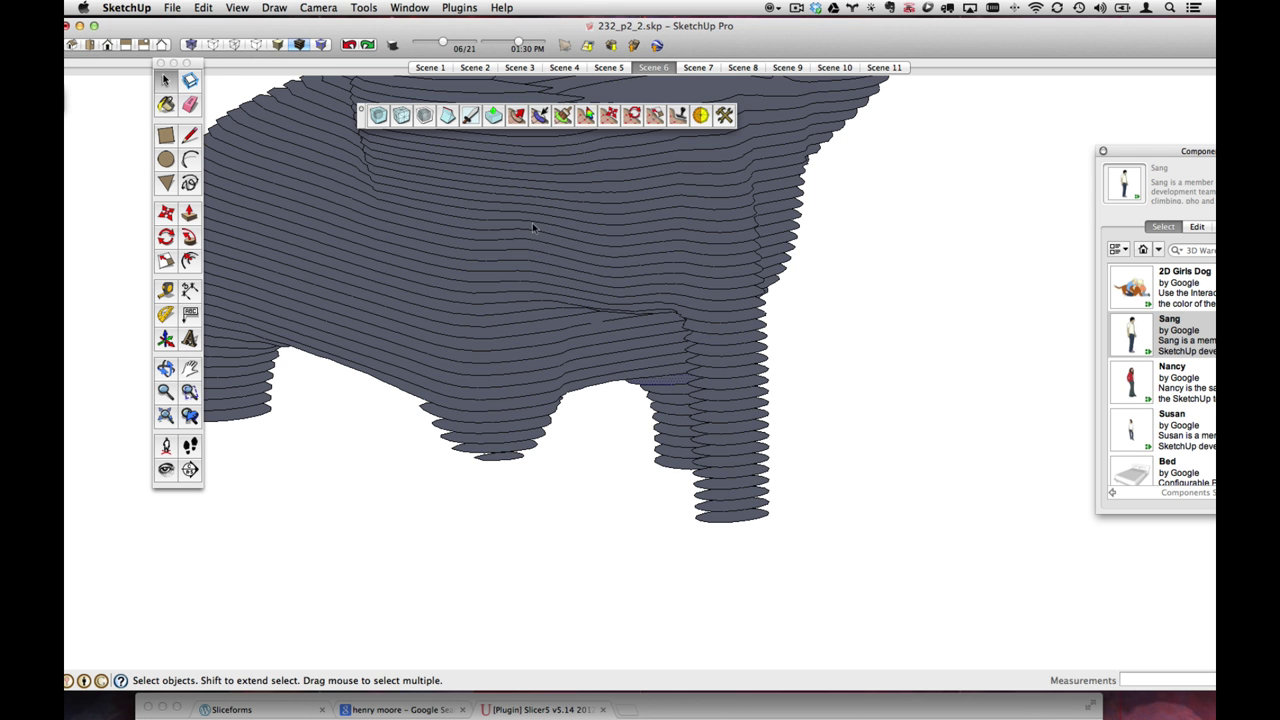
{"action": "middle_click_drag", "start_coordinate": [532, 222], "coordinate": [489, 160]}
{"action": "left_click", "coordinate": [438, 211]}
{"action": "middle_click_drag", "start_coordinate": [438, 216], "coordinate": [512, 231]}
- Open the slice below for editing and draw a line on the circle to split its face
{"action": "left_click", "coordinate": [358, 222]}
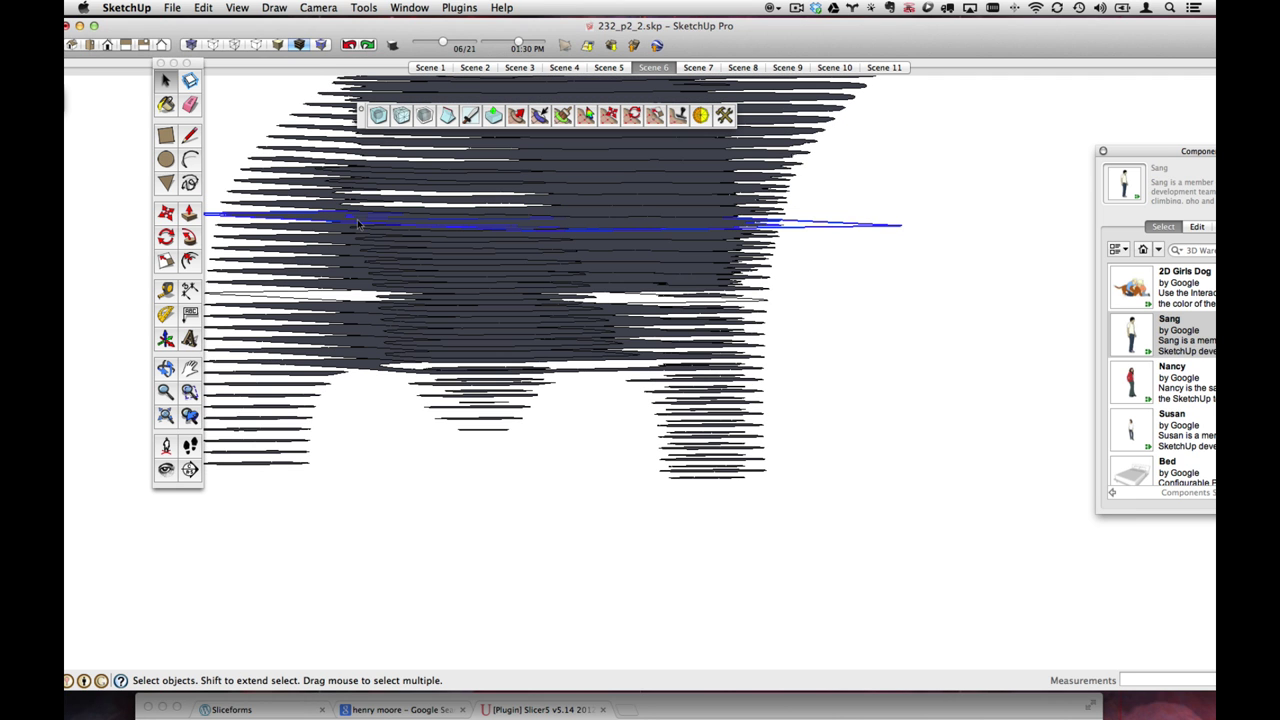
{"action": "double_click", "coordinate": [367, 217]}
{"action": "middle_click_drag", "start_coordinate": [380, 220], "coordinate": [561, 355]}
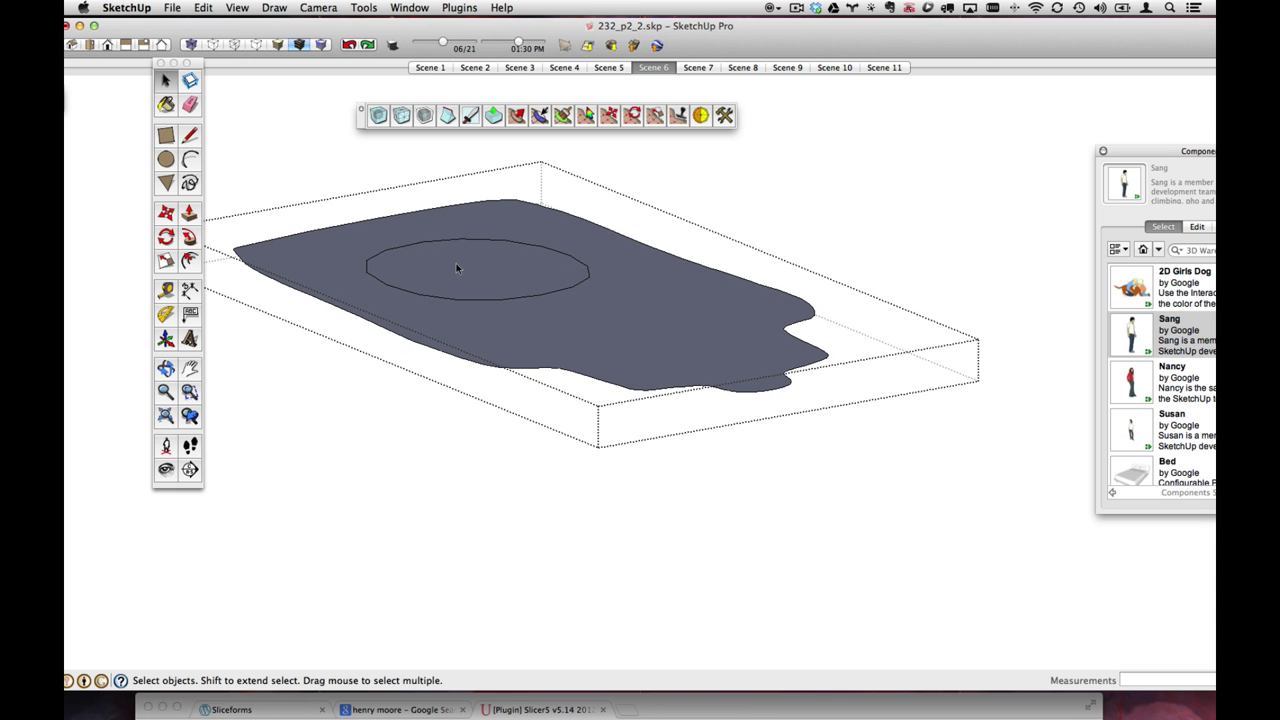
{"action": "middle_click_drag", "start_coordinate": [456, 263], "coordinate": [468, 294]}
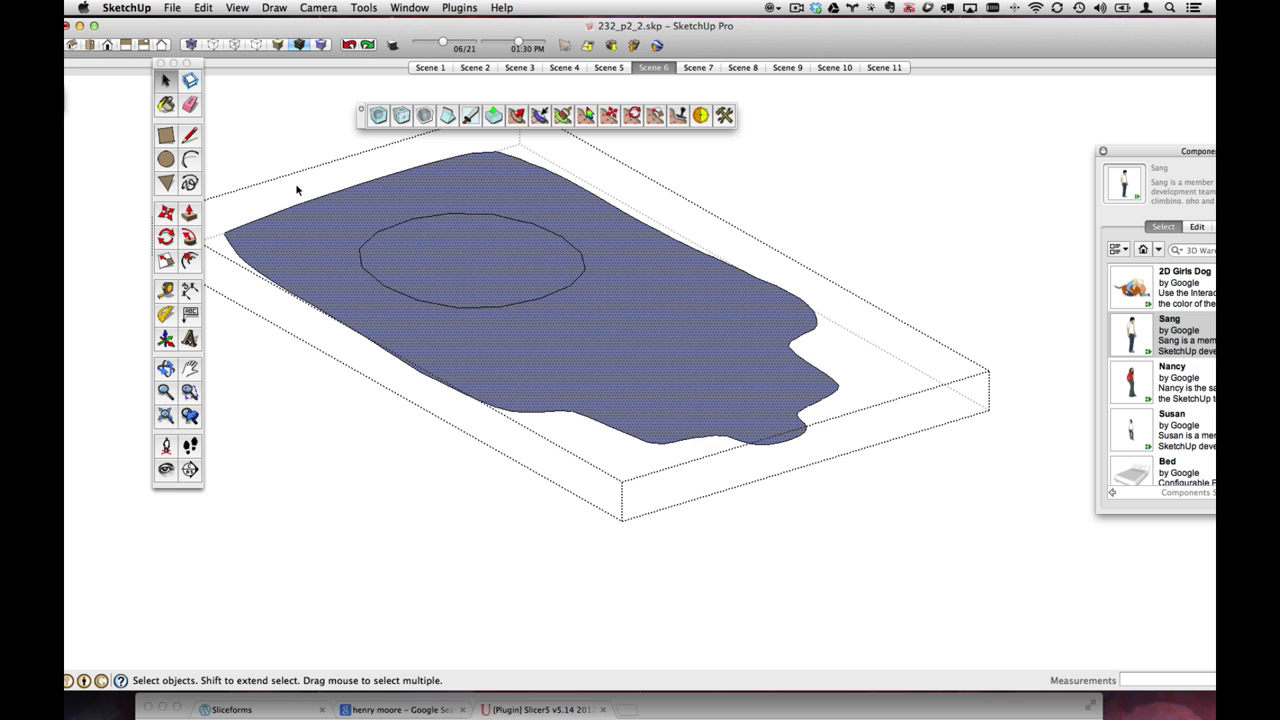
{"action": "left_click", "coordinate": [190, 138]}
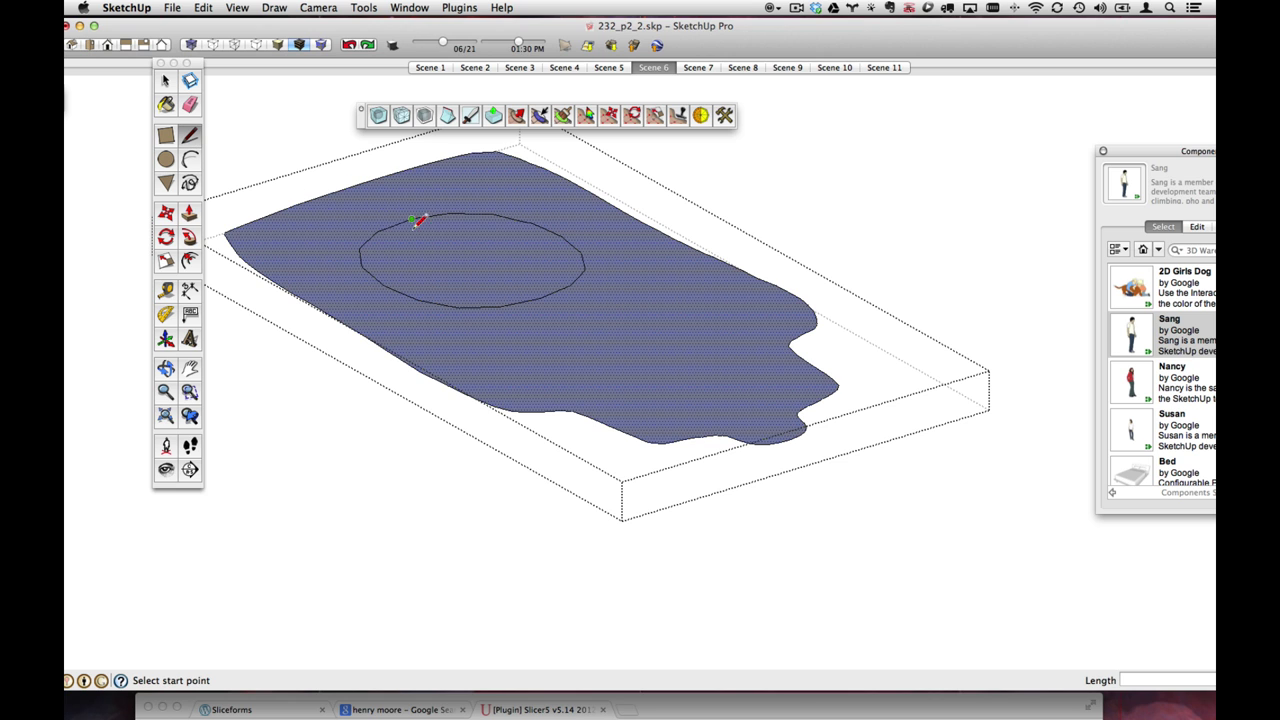
{"action": "scroll", "coordinate": [401, 292], "scroll_direction": "up", "scroll_amount": 5}
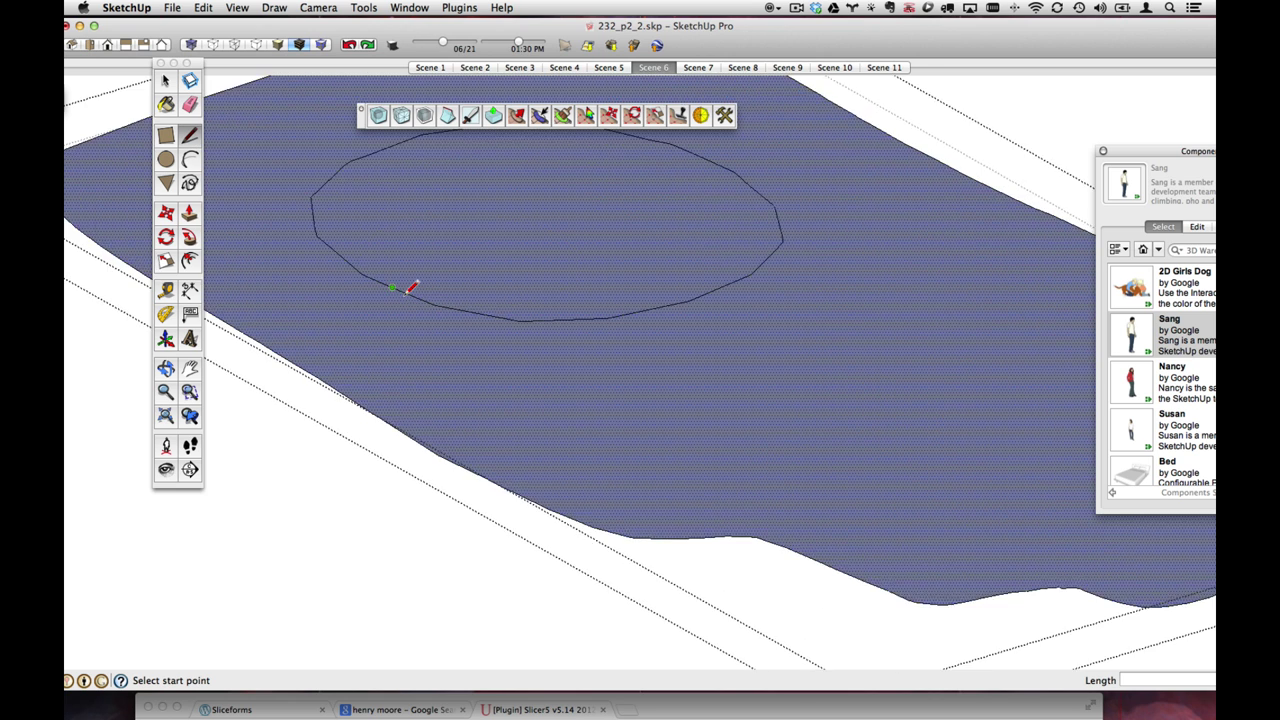
{"action": "left_click", "coordinate": [381, 280]}
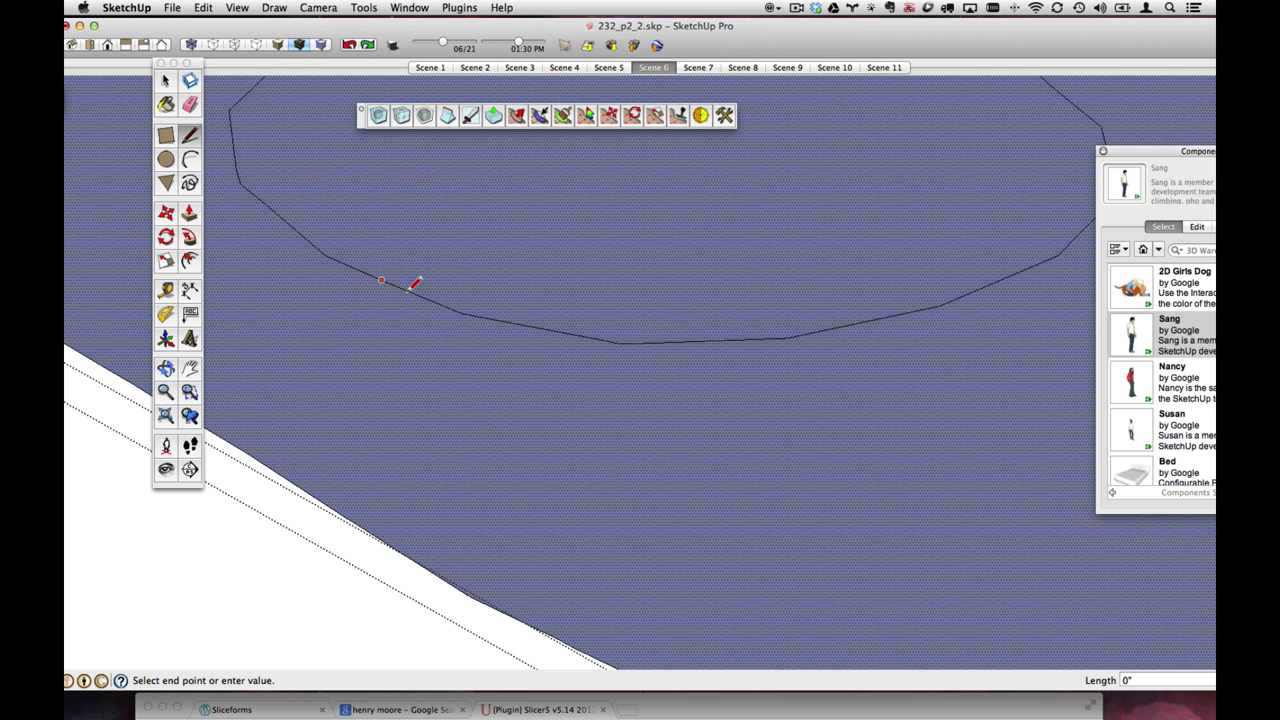
{"action": "scroll", "coordinate": [414, 284], "scroll_direction": "down", "scroll_amount": 5}
{"action": "left_click", "coordinate": [410, 289]}
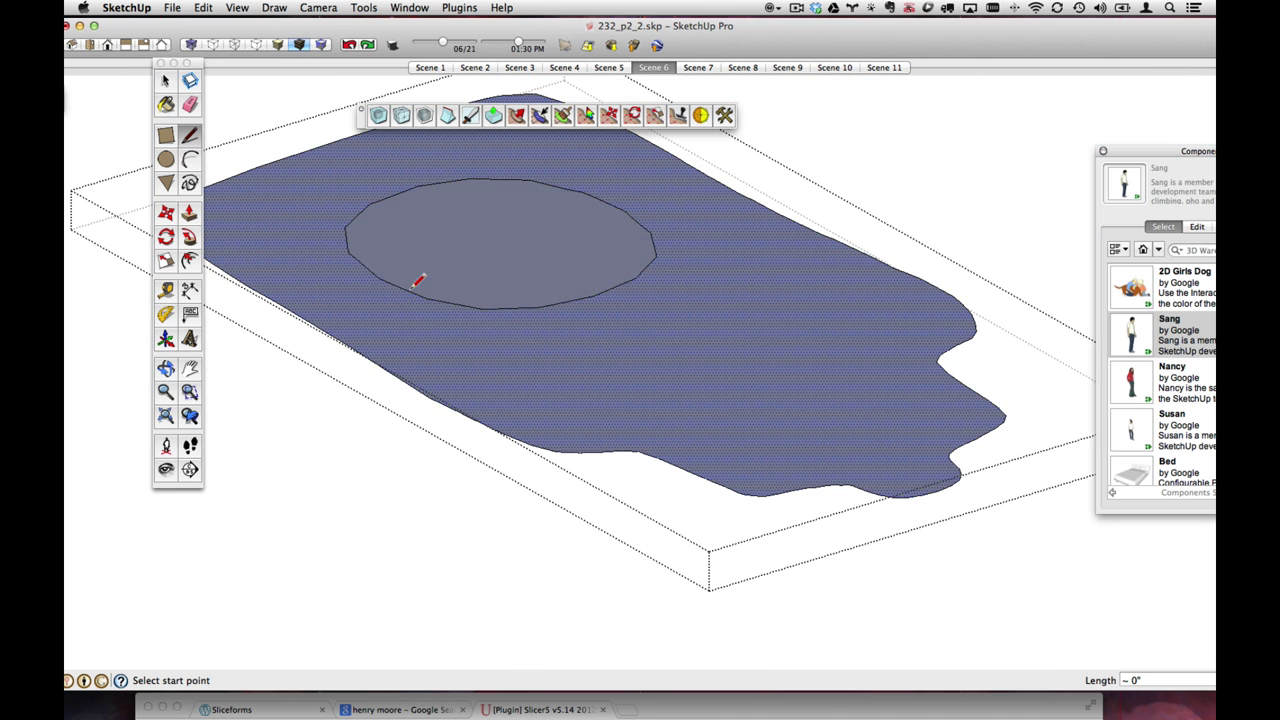
- Intersect the slab face and circle With Selection, then delete the ellipse face to leave a hole
{"action": "left_click", "coordinate": [166, 80]}
{"action": "left_click", "coordinate": [460, 239]}
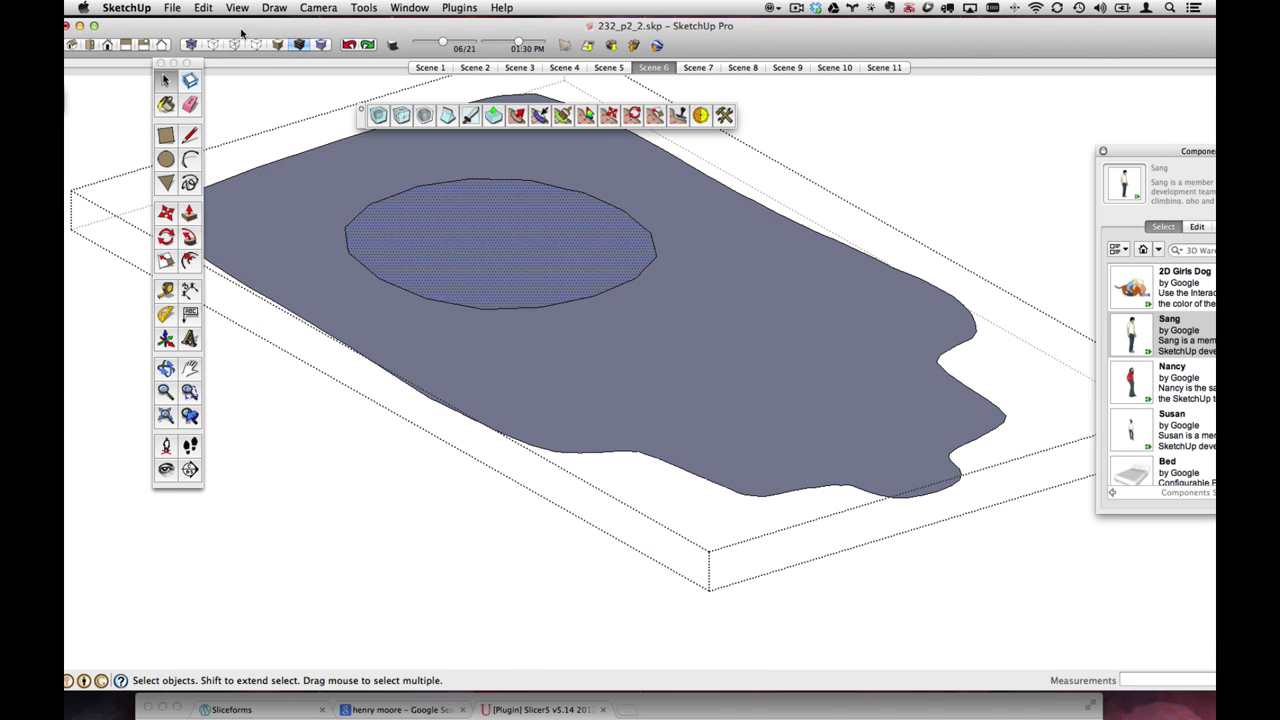
{"action": "scroll", "coordinate": [451, 209], "scroll_direction": "down", "scroll_amount": 5}
{"action": "middle_click_drag", "start_coordinate": [614, 334], "coordinate": [351, 168]}
{"action": "left_click_drag", "start_coordinate": [351, 168], "coordinate": [811, 362]}
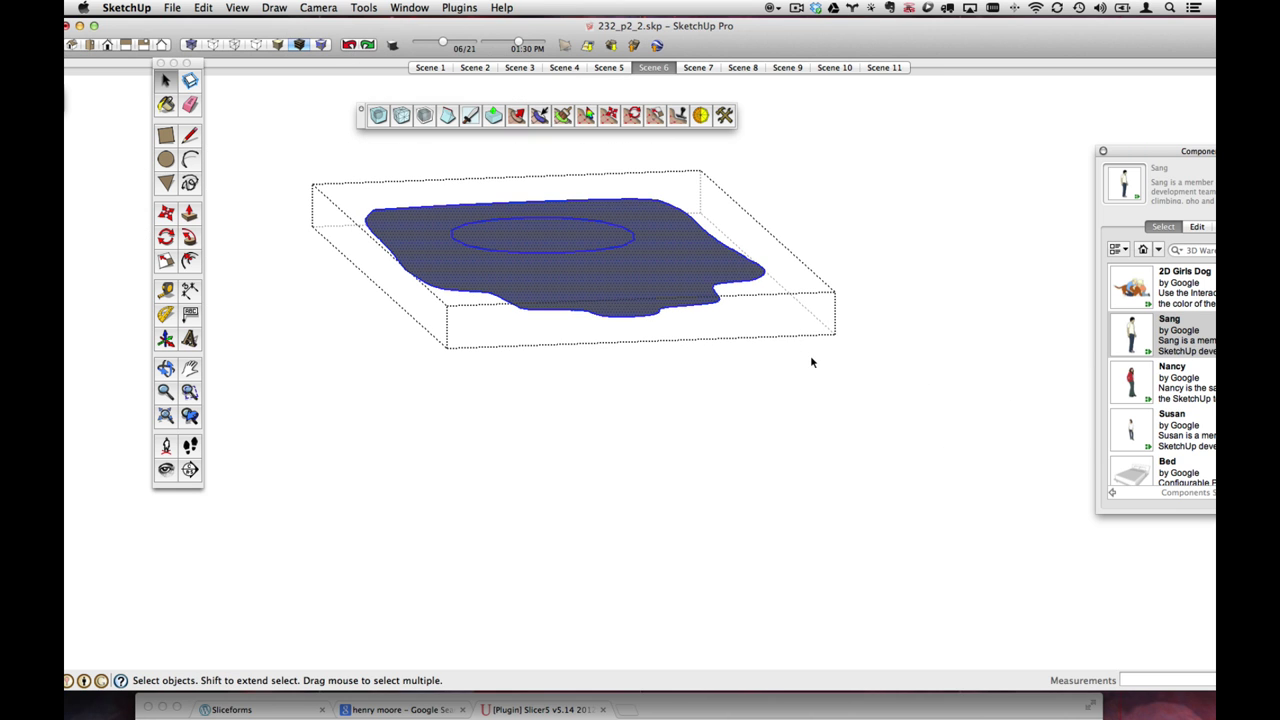
{"action": "right_click", "coordinate": [493, 214]}
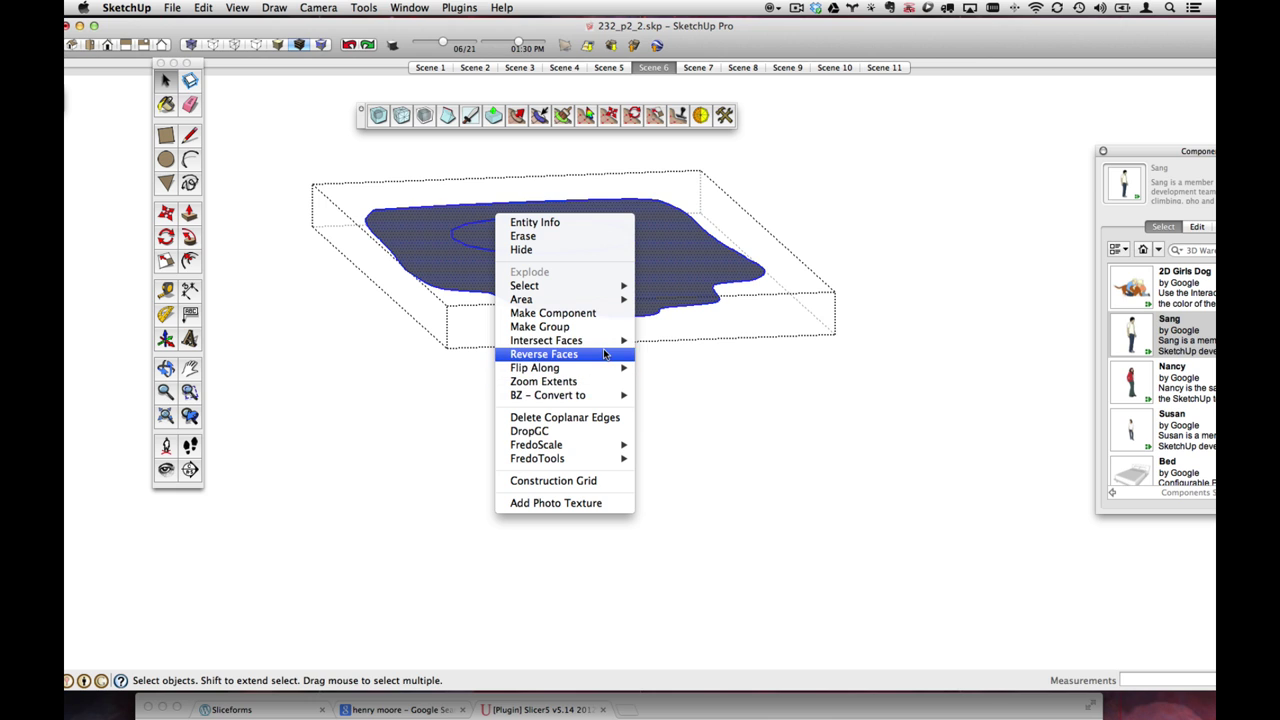
{"action": "mouse_move", "coordinate": [600, 340]}
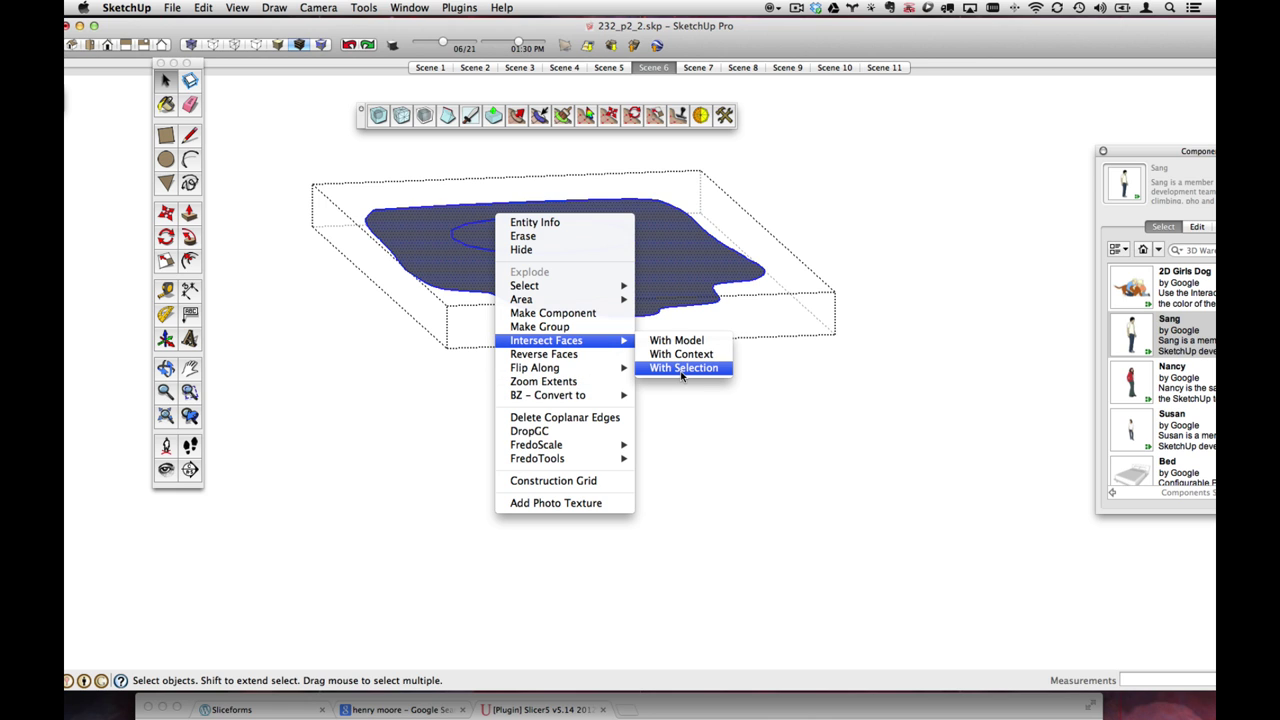
{"action": "left_click", "coordinate": [682, 370]}
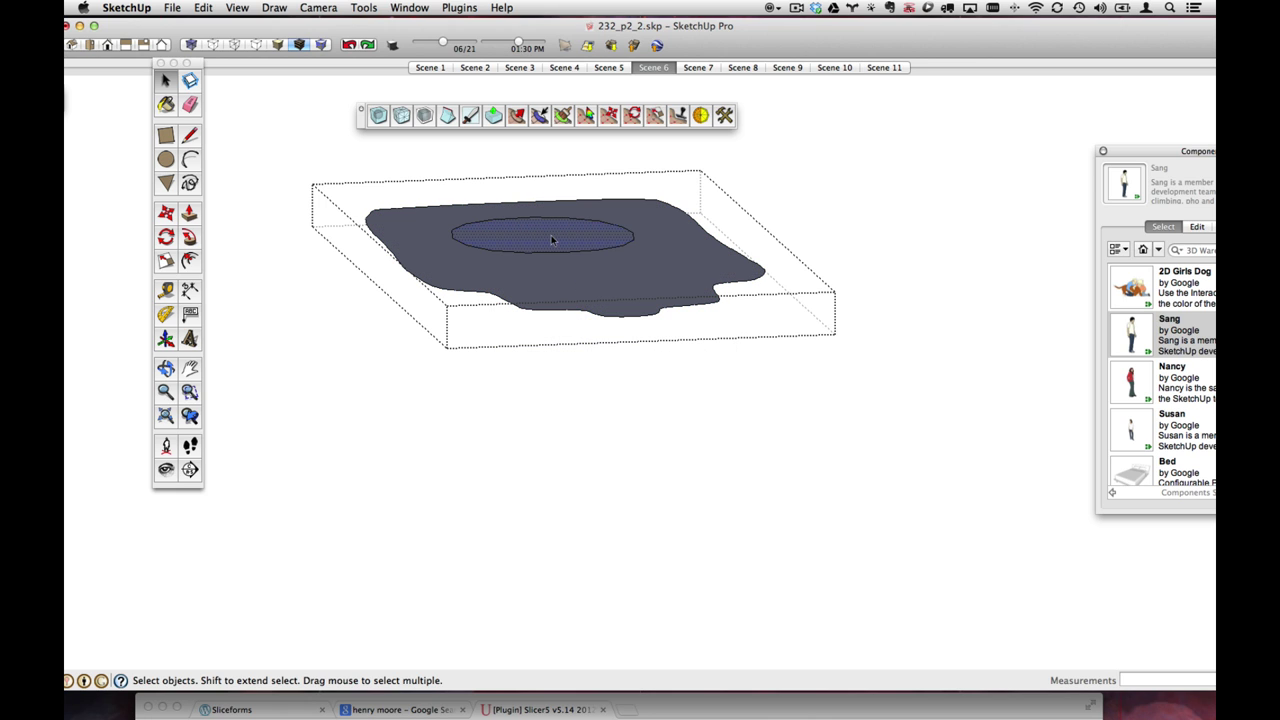
{"action": "key", "text": "Delete"}
- Window-select the whole sliced model and read its total Area of 1054 square inches
{"action": "left_click", "coordinate": [789, 240]}
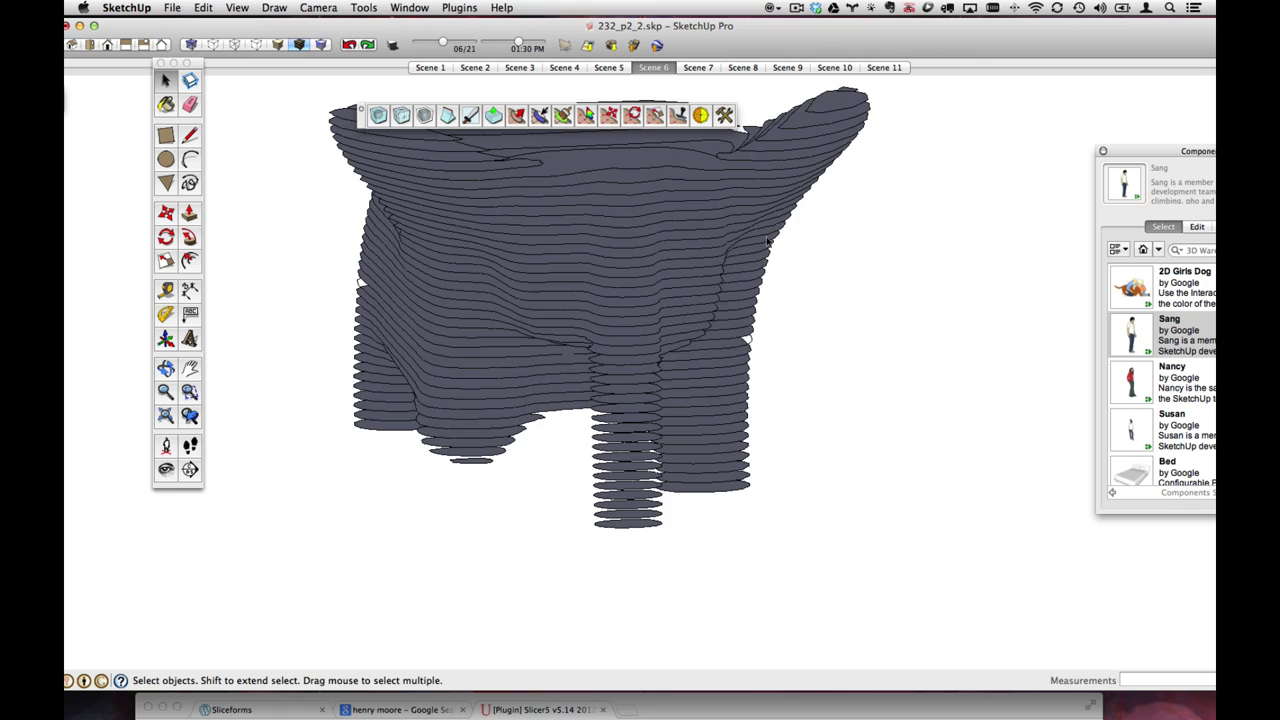
{"action": "middle_click_drag", "start_coordinate": [768, 240], "coordinate": [737, 256]}
{"action": "middle_click_drag", "start_coordinate": [794, 395], "coordinate": [557, 348]}
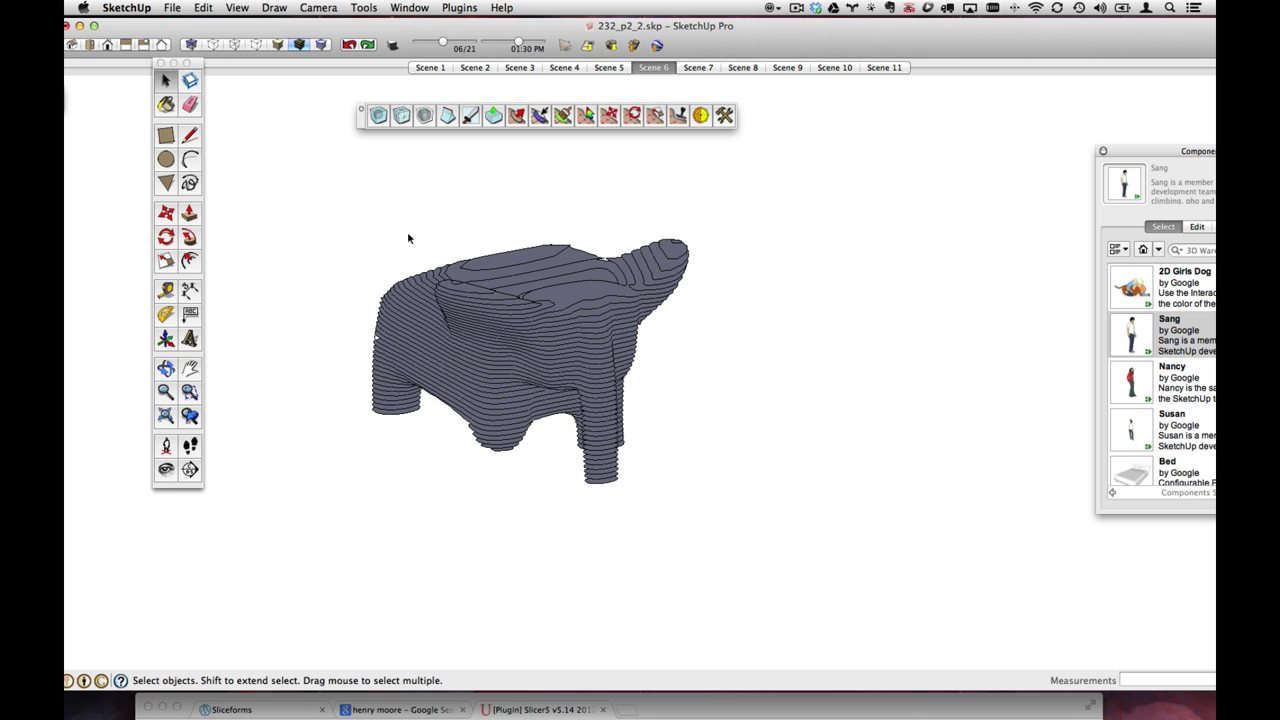
{"action": "left_click_drag", "start_coordinate": [334, 197], "coordinate": [789, 517]}
{"action": "right_click", "coordinate": [592, 325]}
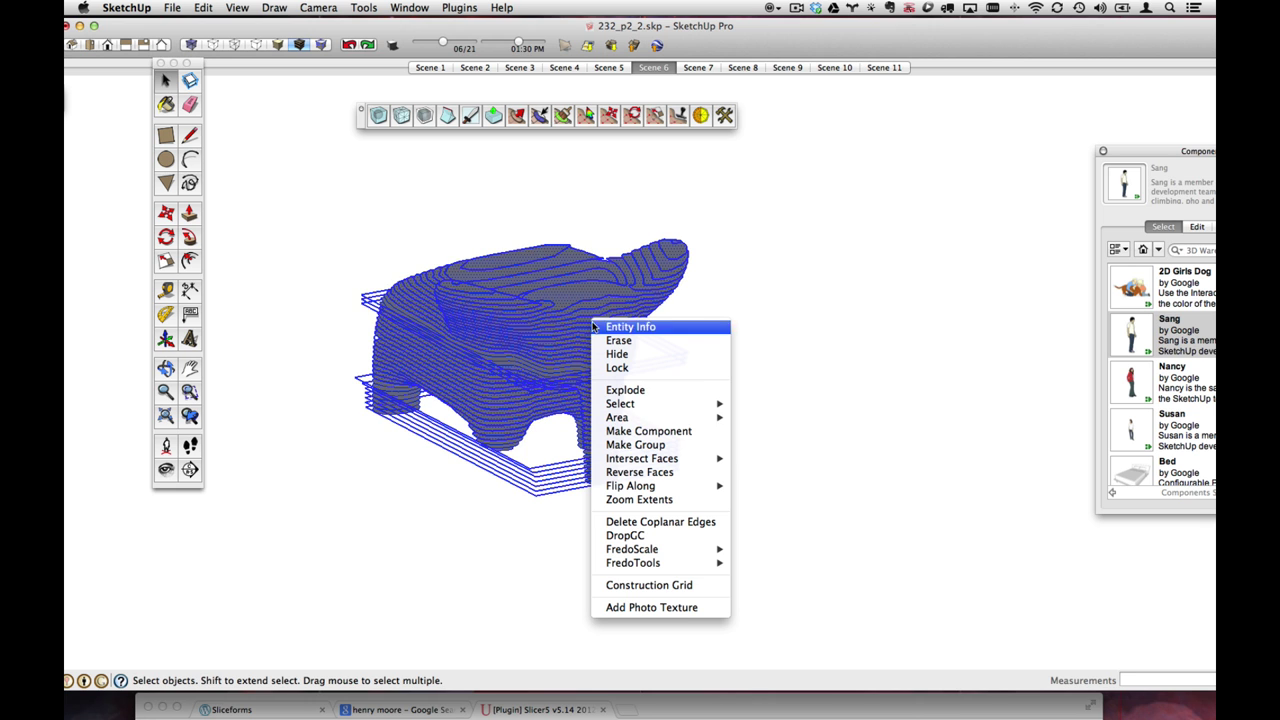
{"action": "mouse_move", "coordinate": [677, 425]}
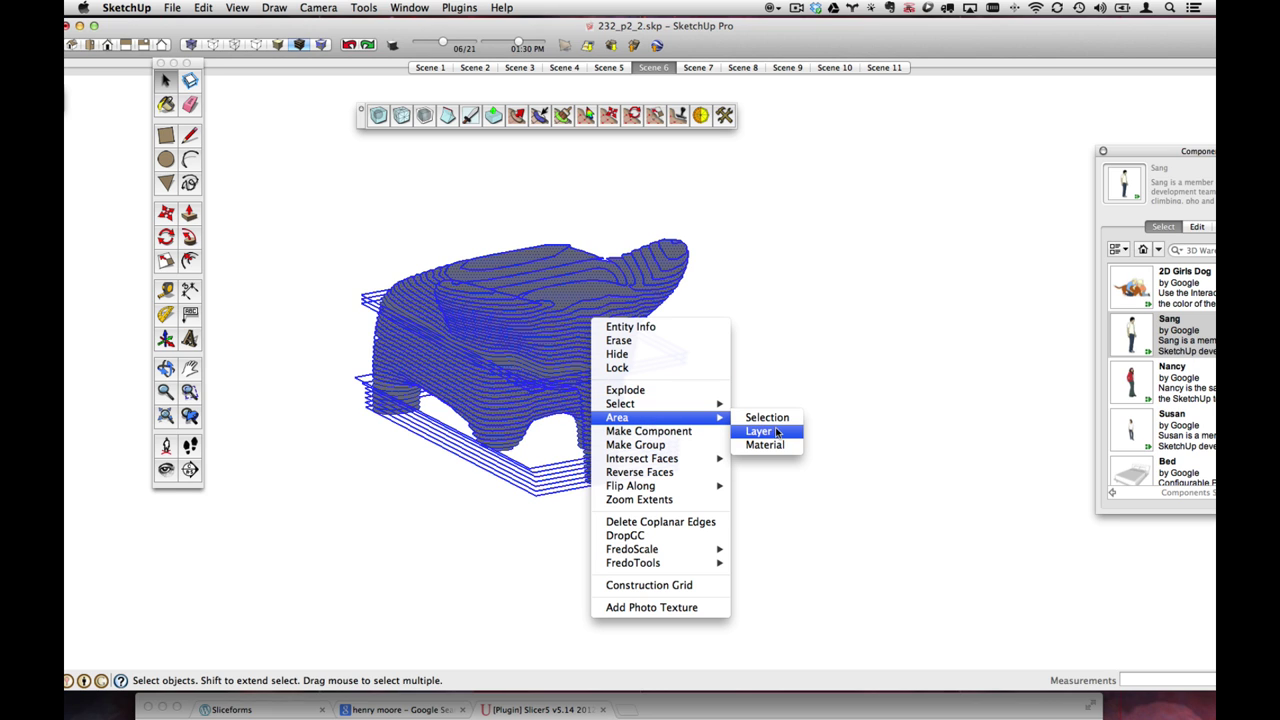
{"action": "left_click", "coordinate": [767, 417]}
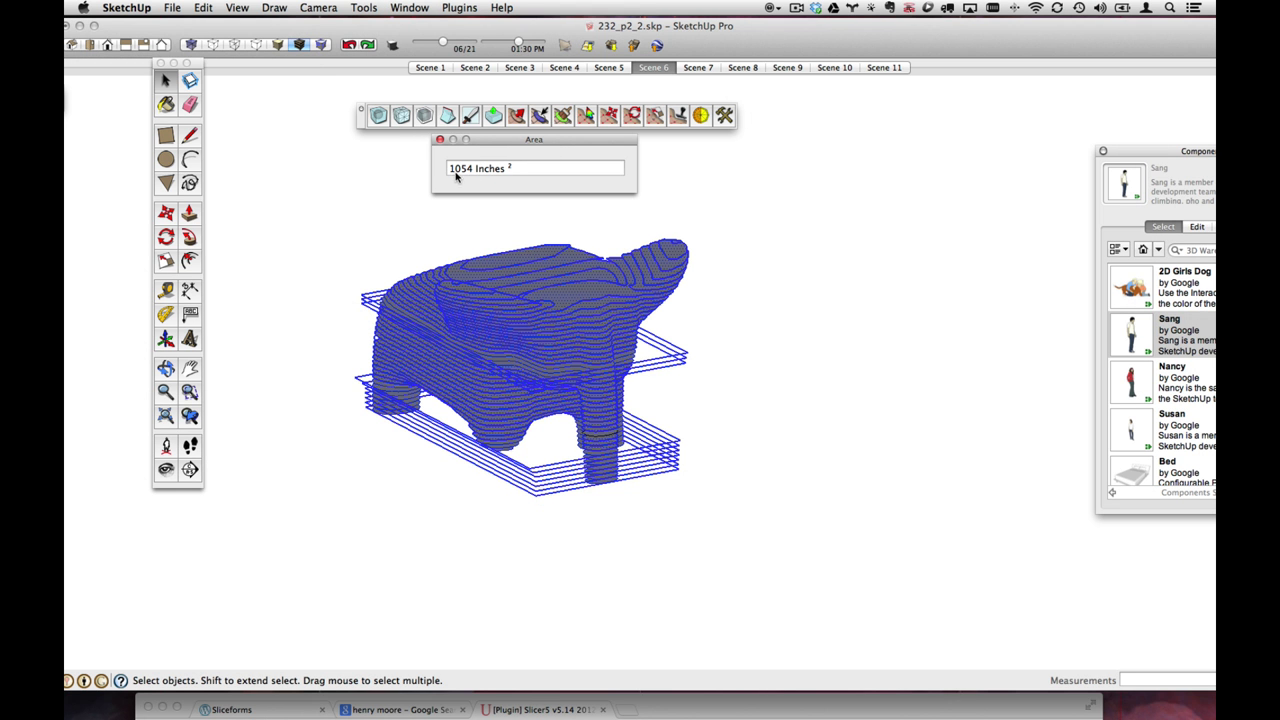
{"action": "left_click", "coordinate": [440, 140]}
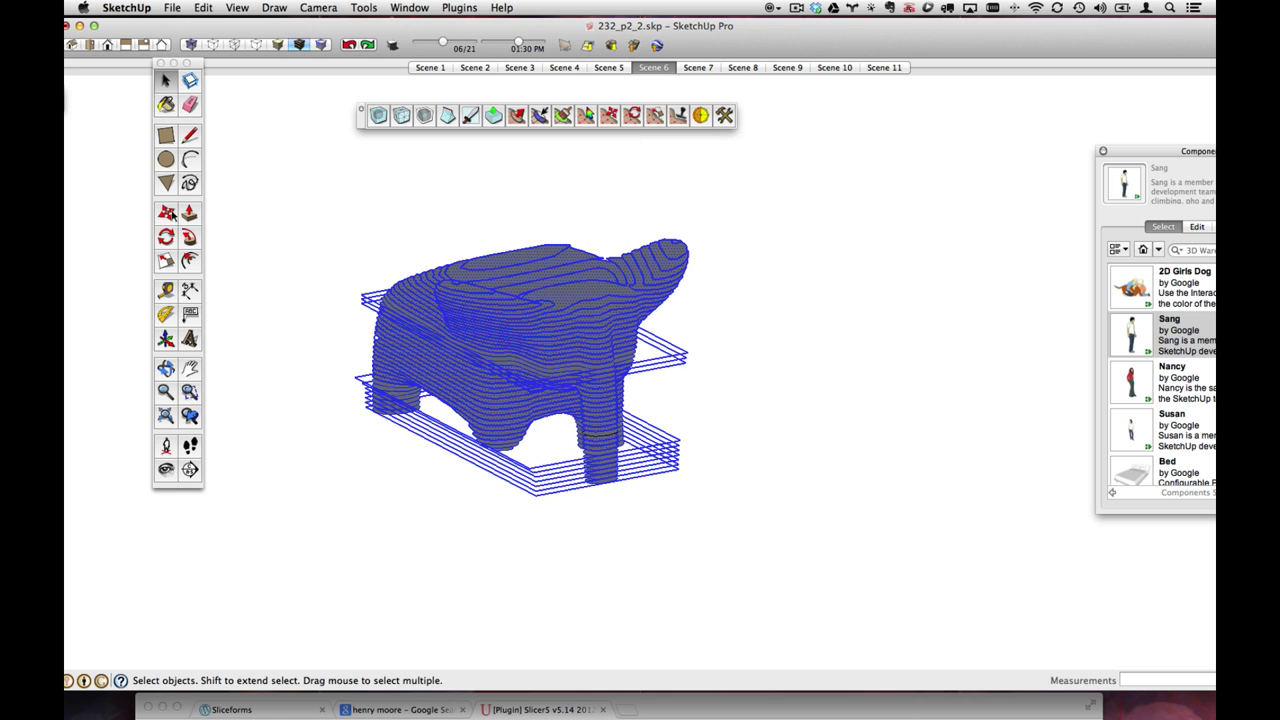
- Paint the sliced elephant with the green Flora colour
{"action": "left_click", "coordinate": [166, 104]}
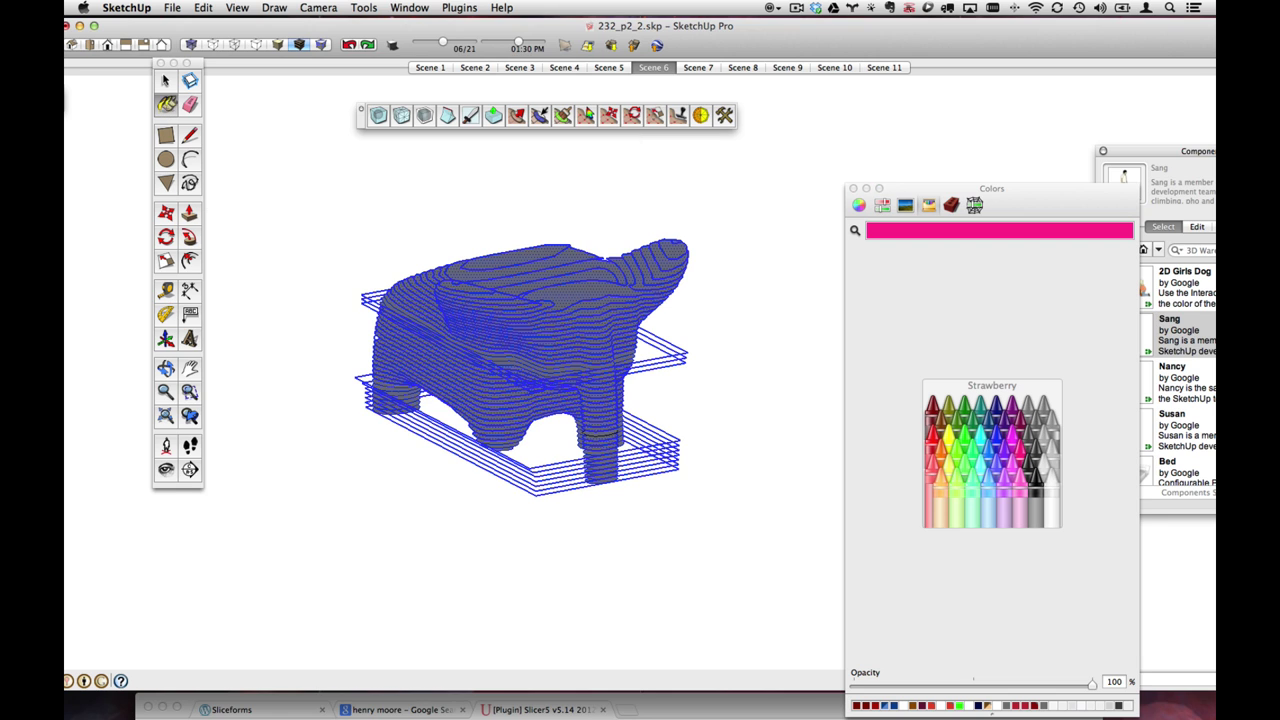
{"action": "left_click", "coordinate": [1017, 437]}
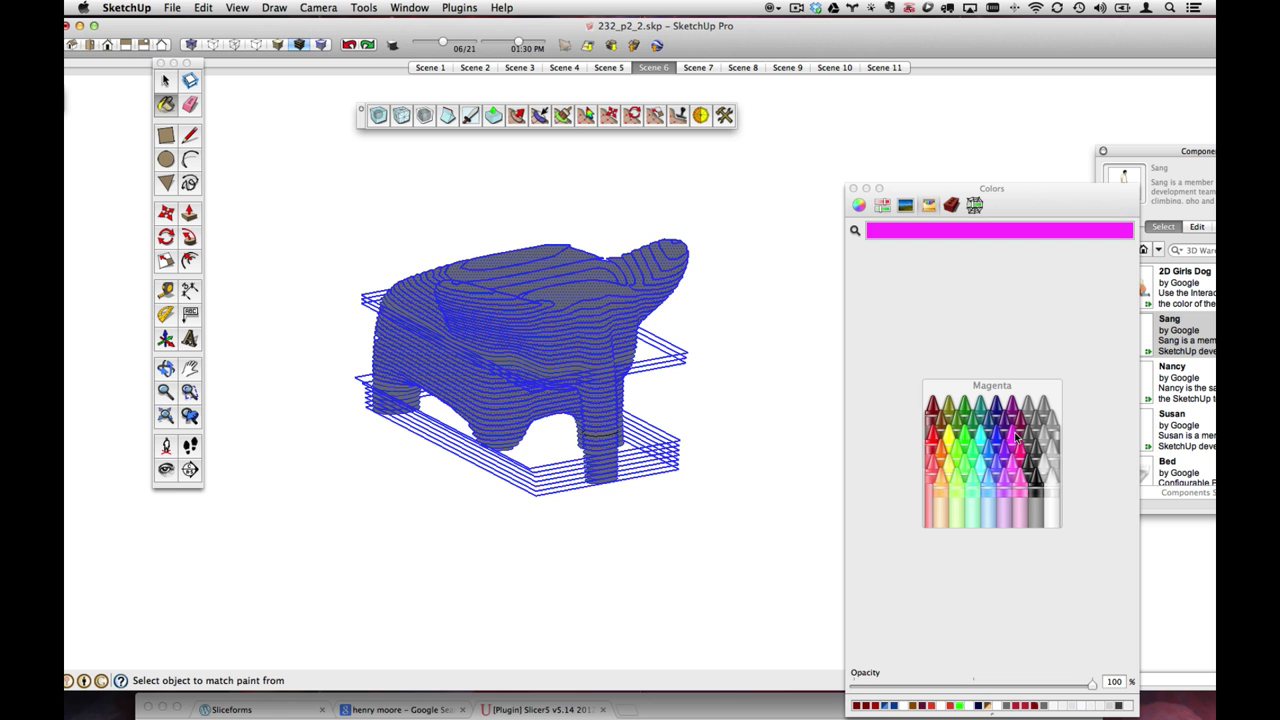
{"action": "left_click", "coordinate": [968, 470]}
{"action": "left_click", "coordinate": [537, 281]}
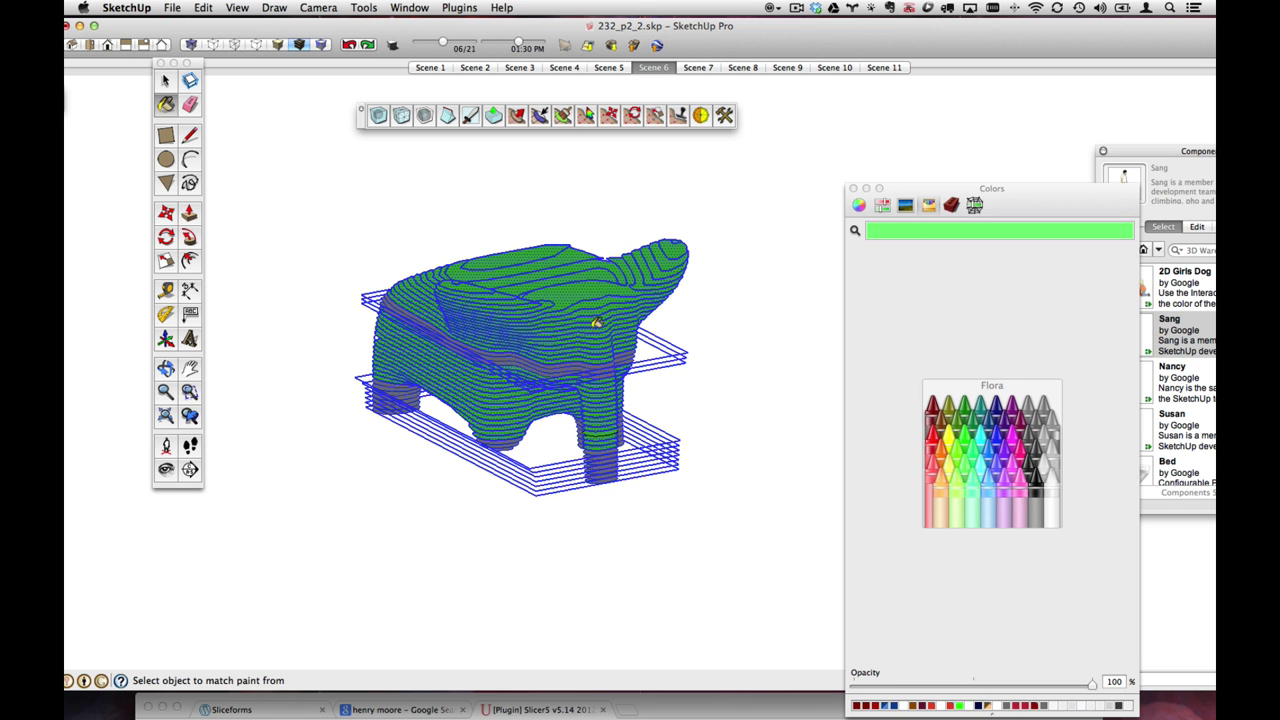
{"action": "scroll", "coordinate": [517, 360], "scroll_direction": "up", "scroll_amount": 2}
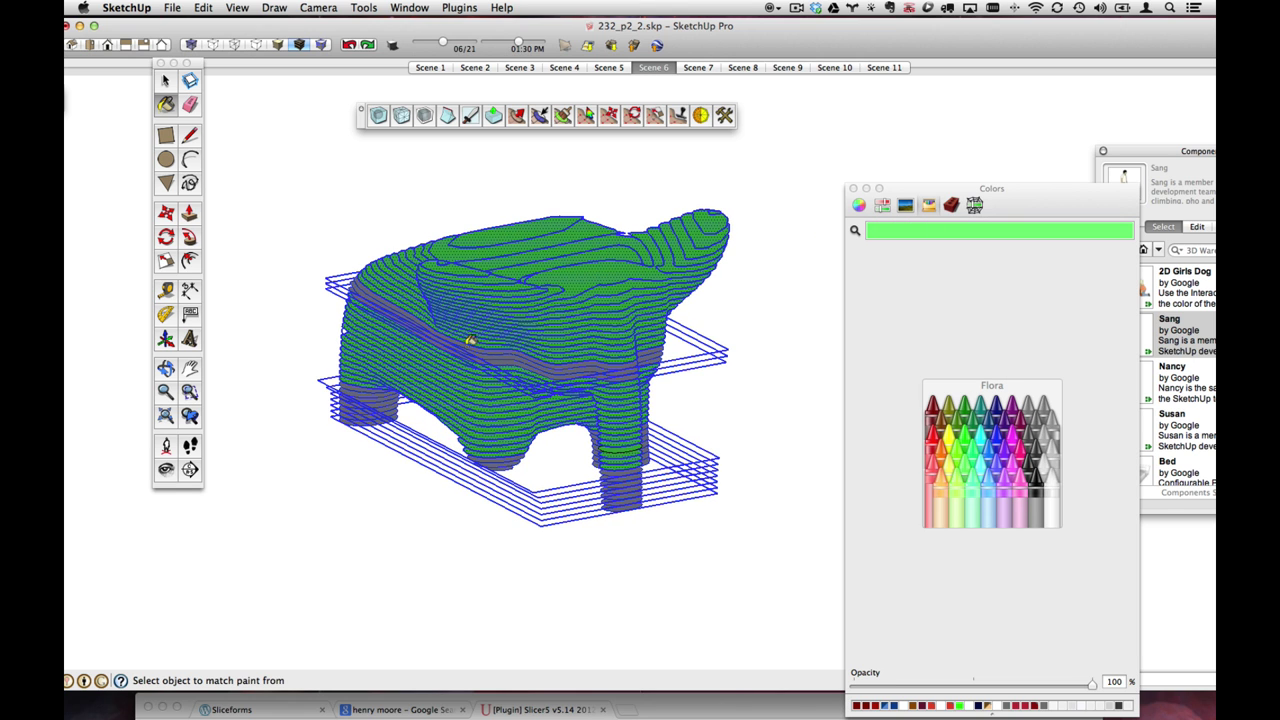
{"action": "left_click", "coordinate": [166, 82]}
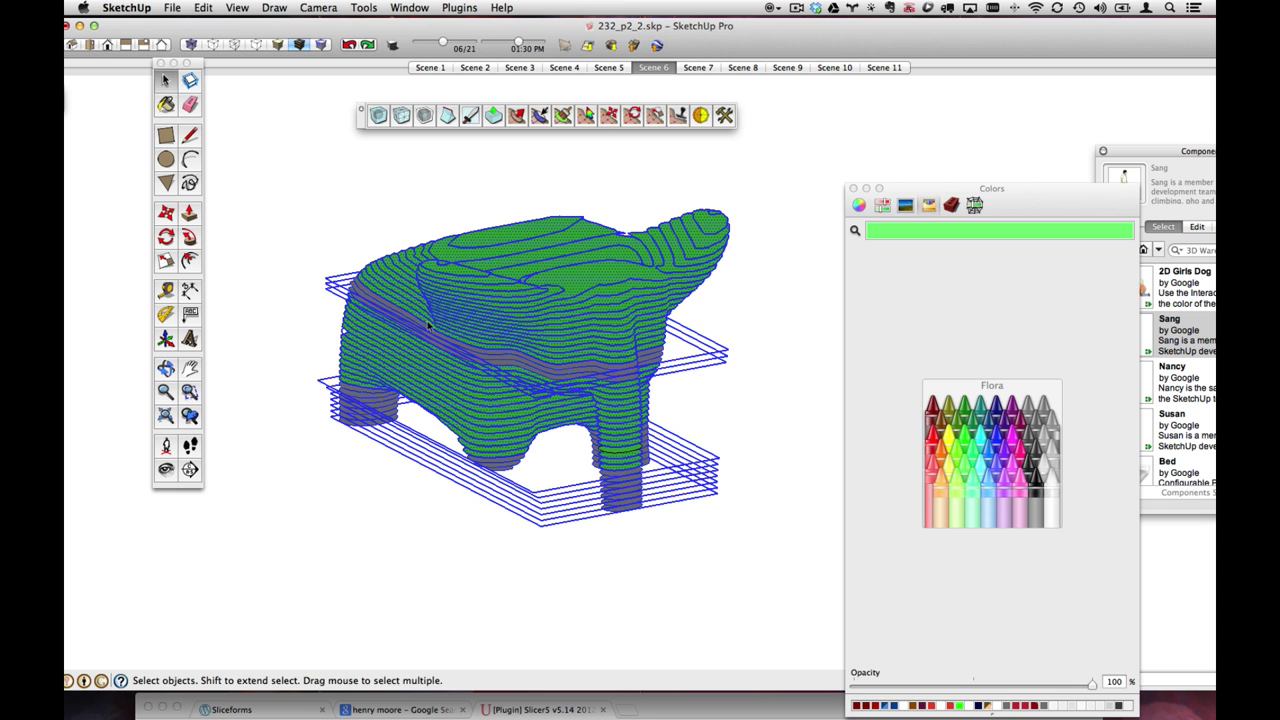
{"action": "right_click", "coordinate": [363, 294]}
{"action": "key", "text": "Escape"}
{"action": "middle_click_drag", "start_coordinate": [500, 398], "coordinate": [551, 373]}
{"action": "scroll", "coordinate": [553, 373], "scroll_direction": "down", "scroll_amount": 2}
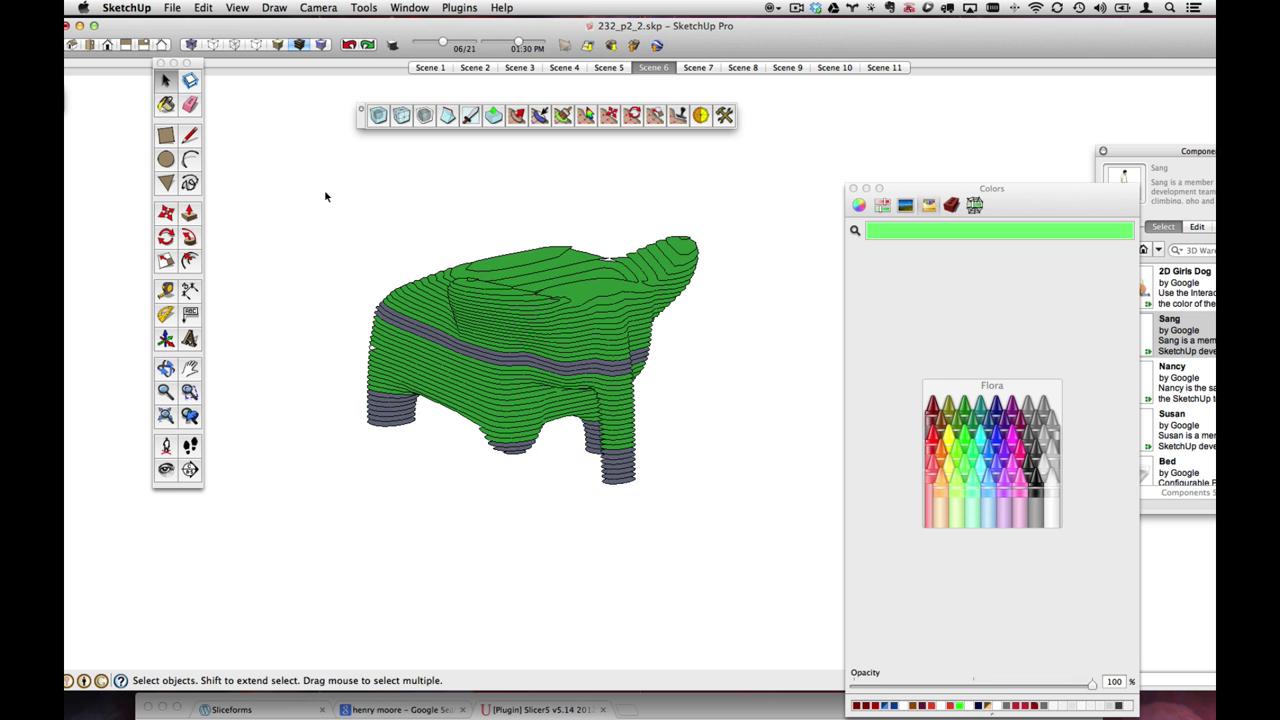
- Apply the Spring green colour and measure the material's face area: 1204 square inches
{"action": "left_click_drag", "start_coordinate": [326, 194], "coordinate": [806, 532]}
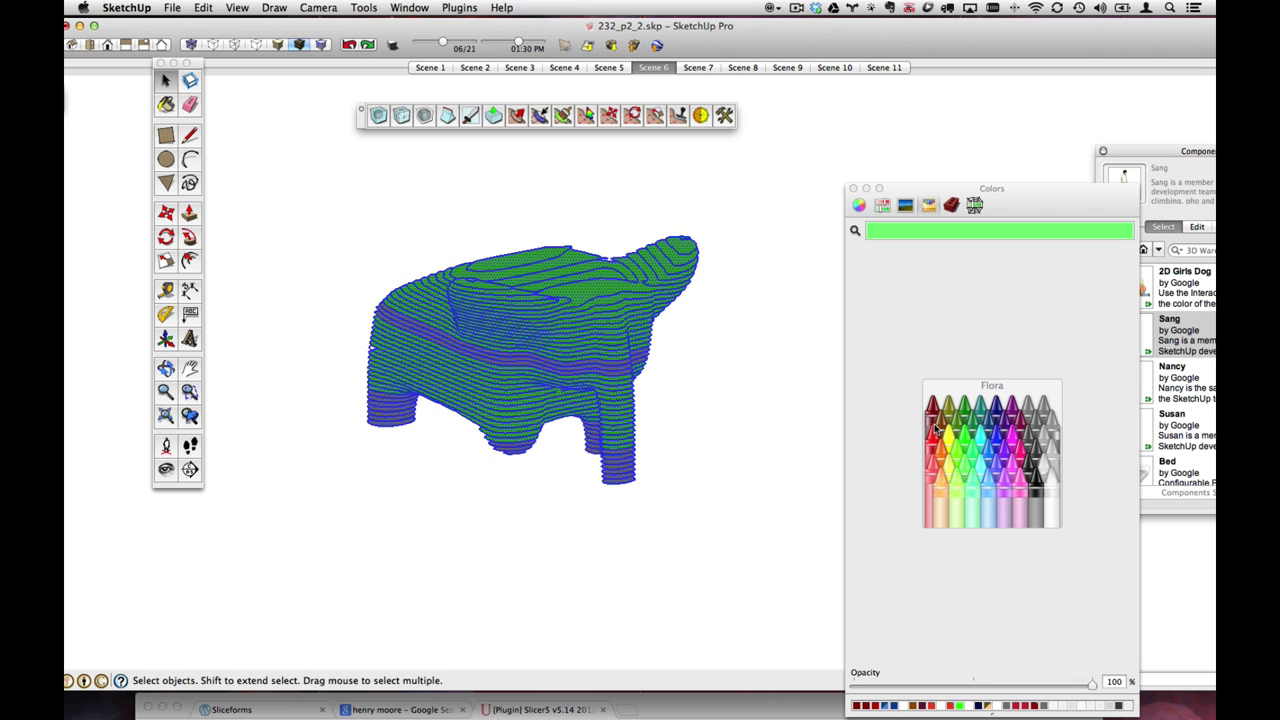
{"action": "left_click", "coordinate": [955, 438]}
{"action": "key", "text": "b"}
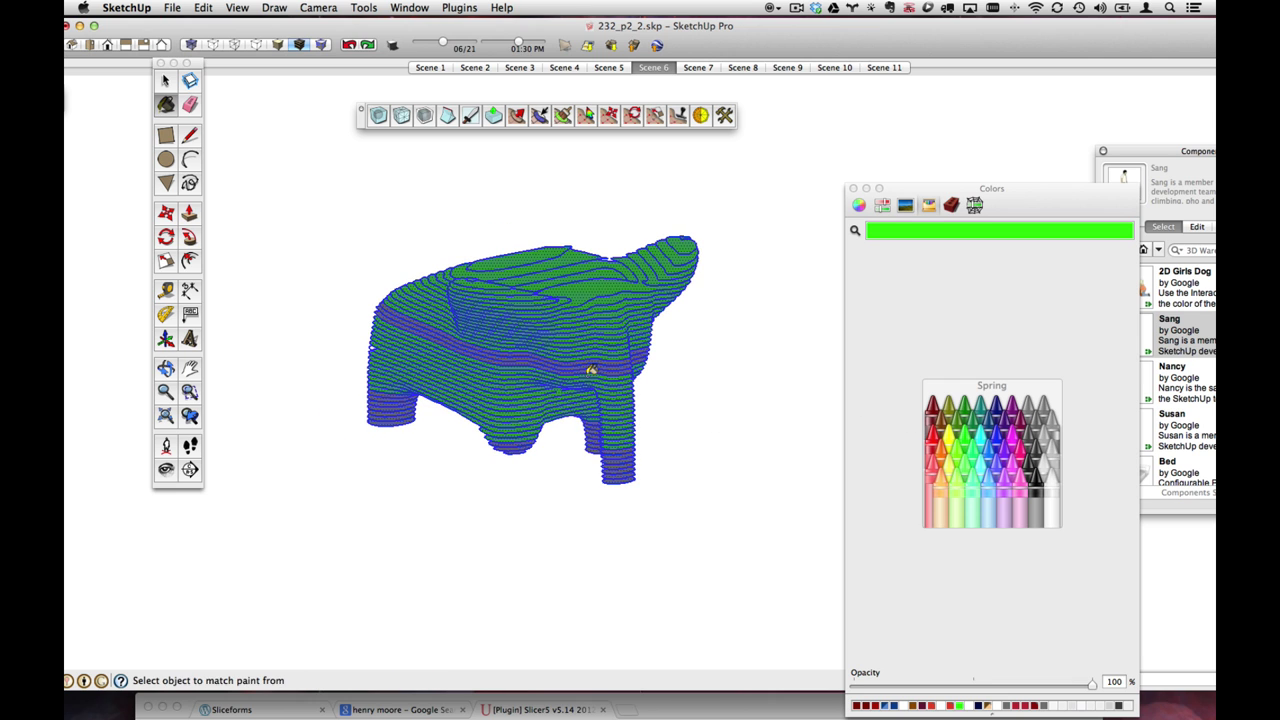
{"action": "left_click", "coordinate": [166, 80]}
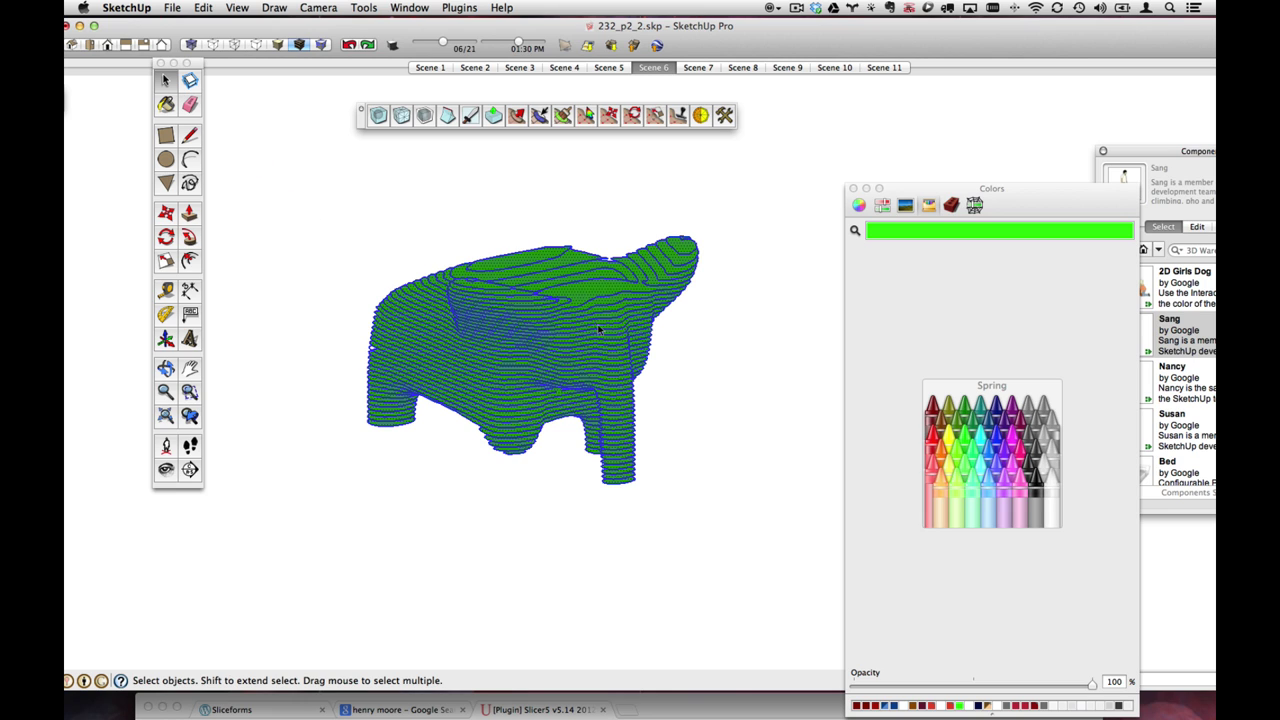
{"action": "right_click", "coordinate": [528, 262]}
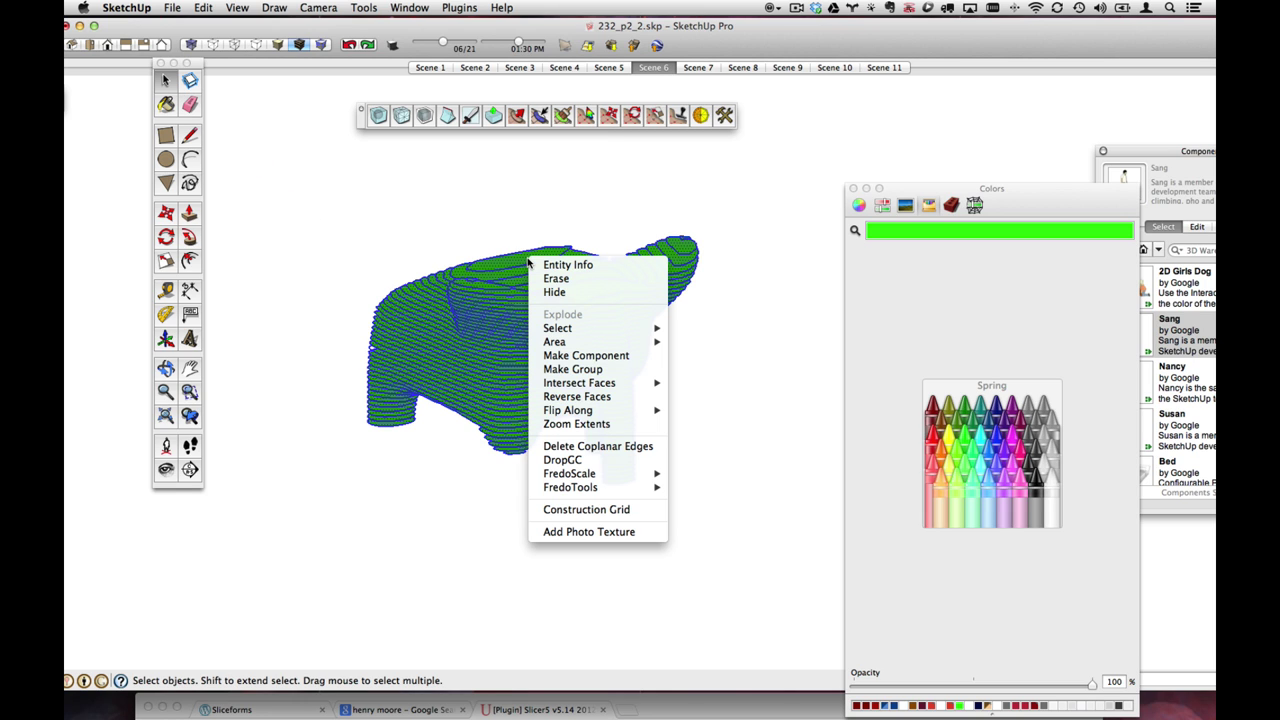
{"action": "mouse_move", "coordinate": [635, 345]}
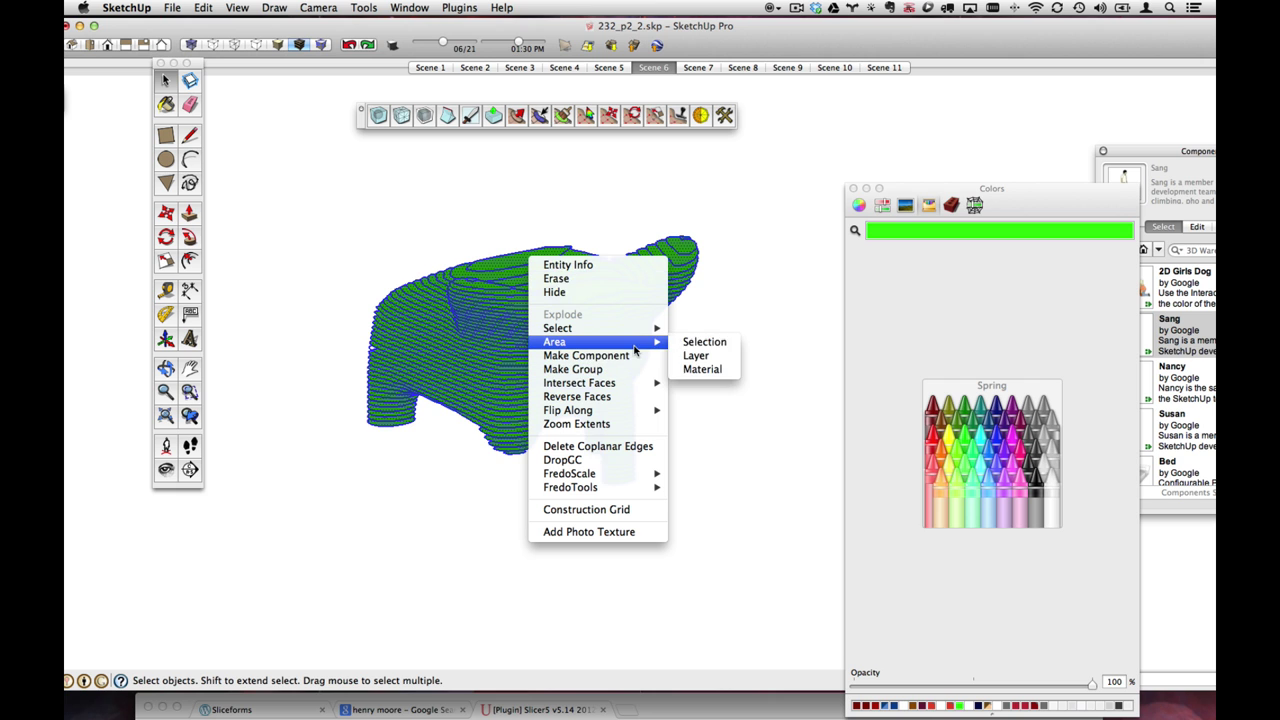
{"action": "left_click", "coordinate": [716, 372]}
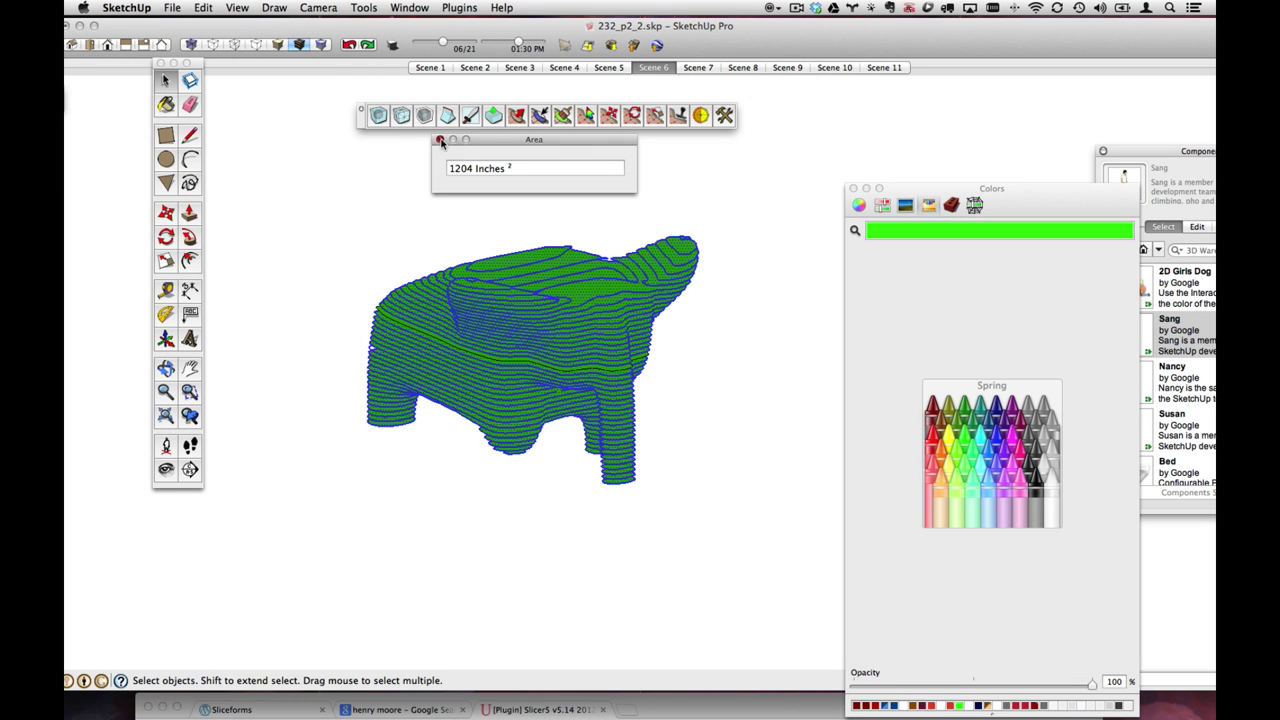
{"action": "left_click", "coordinate": [440, 141]}
{"action": "mouse_move", "coordinate": [492, 285]}
{"action": "middle_mouse_down"}
{"action": "mouse_move", "coordinate": [697, 391]}
{"action": "mouse_move", "coordinate": [481, 408]}
{"action": "middle_mouse_up"}
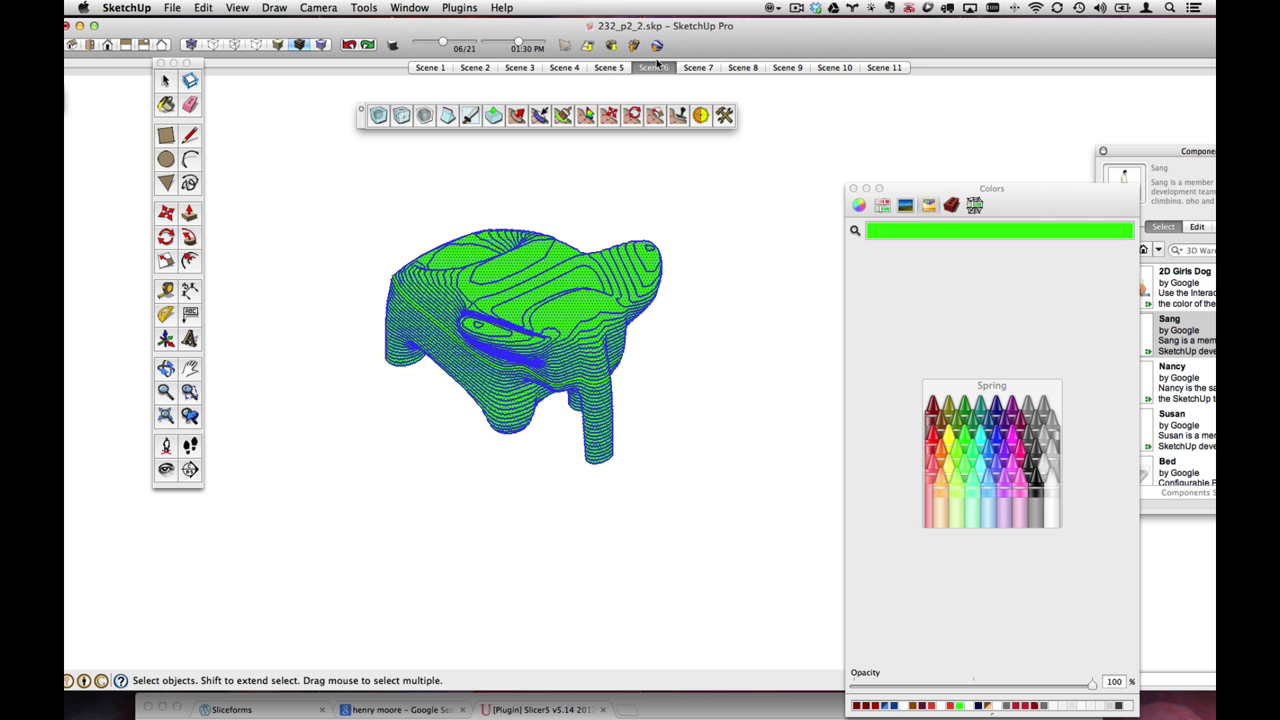
- View Scenes 5 and 6 and select each of the four cardboard sheets
{"action": "left_click", "coordinate": [610, 68]}
{"action": "left_click", "coordinate": [645, 68]}
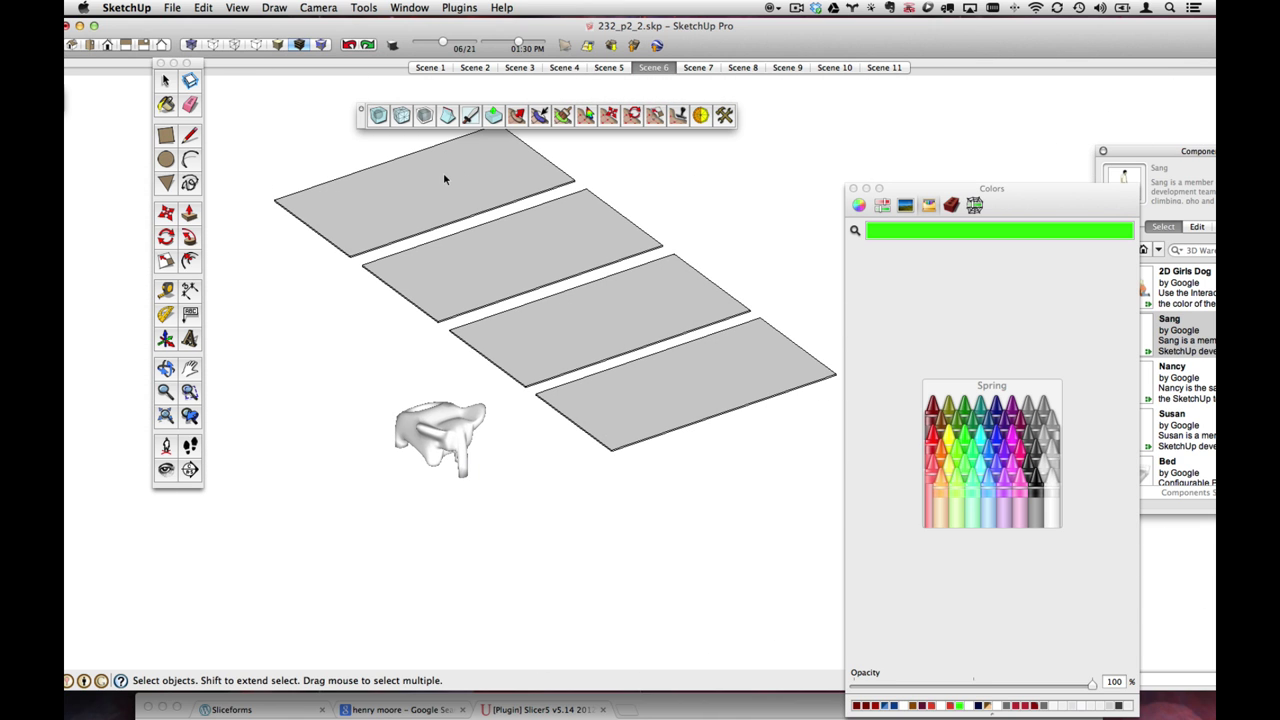
{"action": "left_click", "coordinate": [445, 200]}
{"action": "left_click", "coordinate": [530, 265]}
{"action": "left_click", "coordinate": [610, 335]}
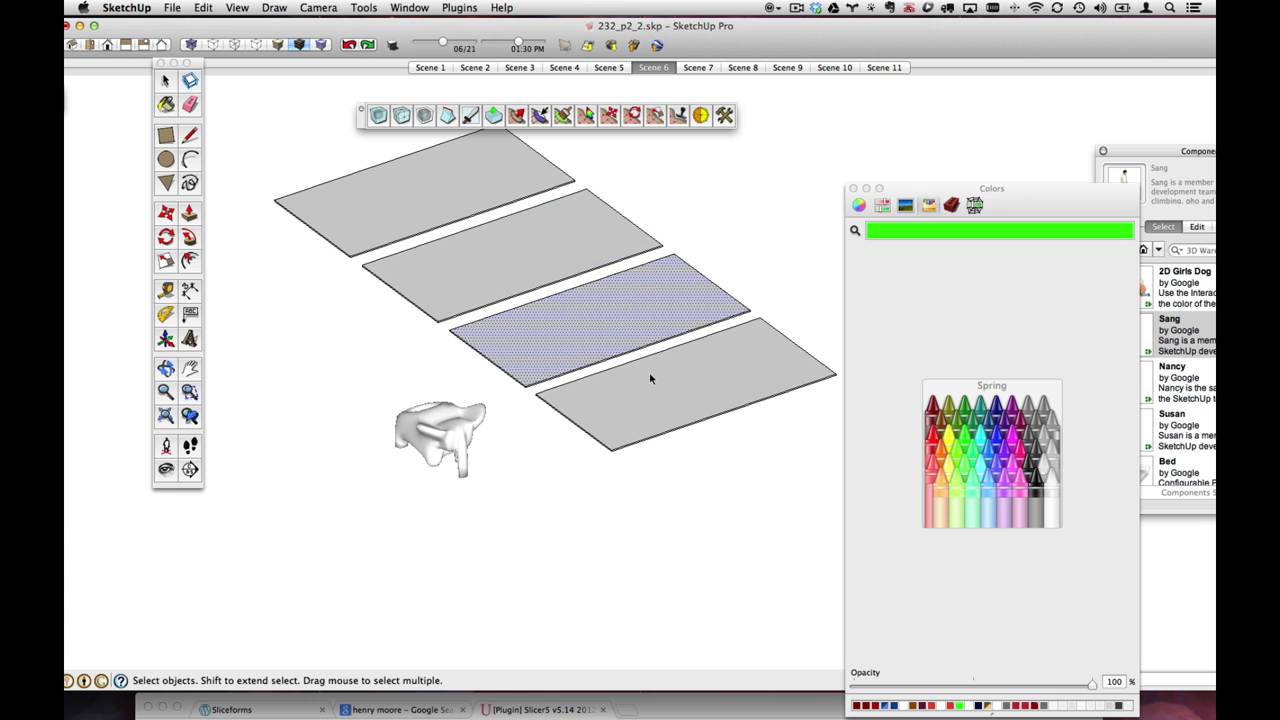
{"action": "left_click", "coordinate": [651, 374]}
{"action": "left_click", "coordinate": [443, 190]}
- Orbit Scene 7's brown elephant to a side view, then glance at the IMG_0407 photo in iPhoto
{"action": "left_click", "coordinate": [699, 67]}
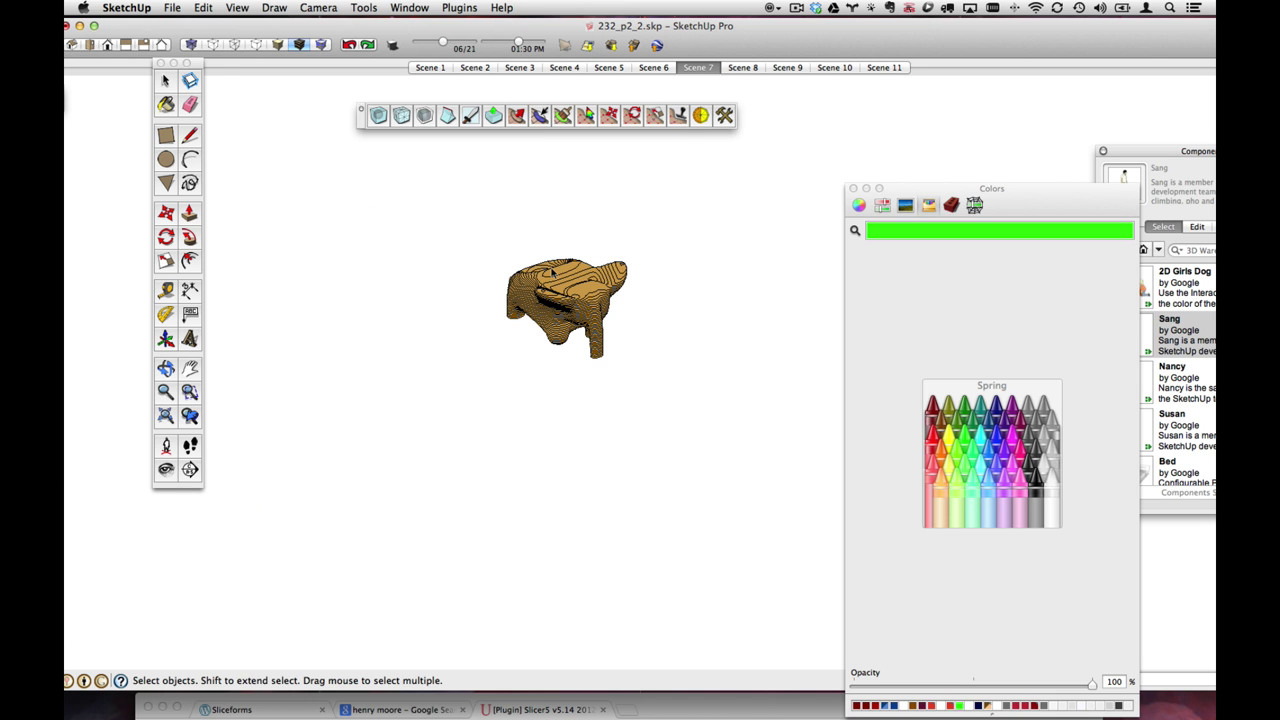
{"action": "key", "text": "o"}
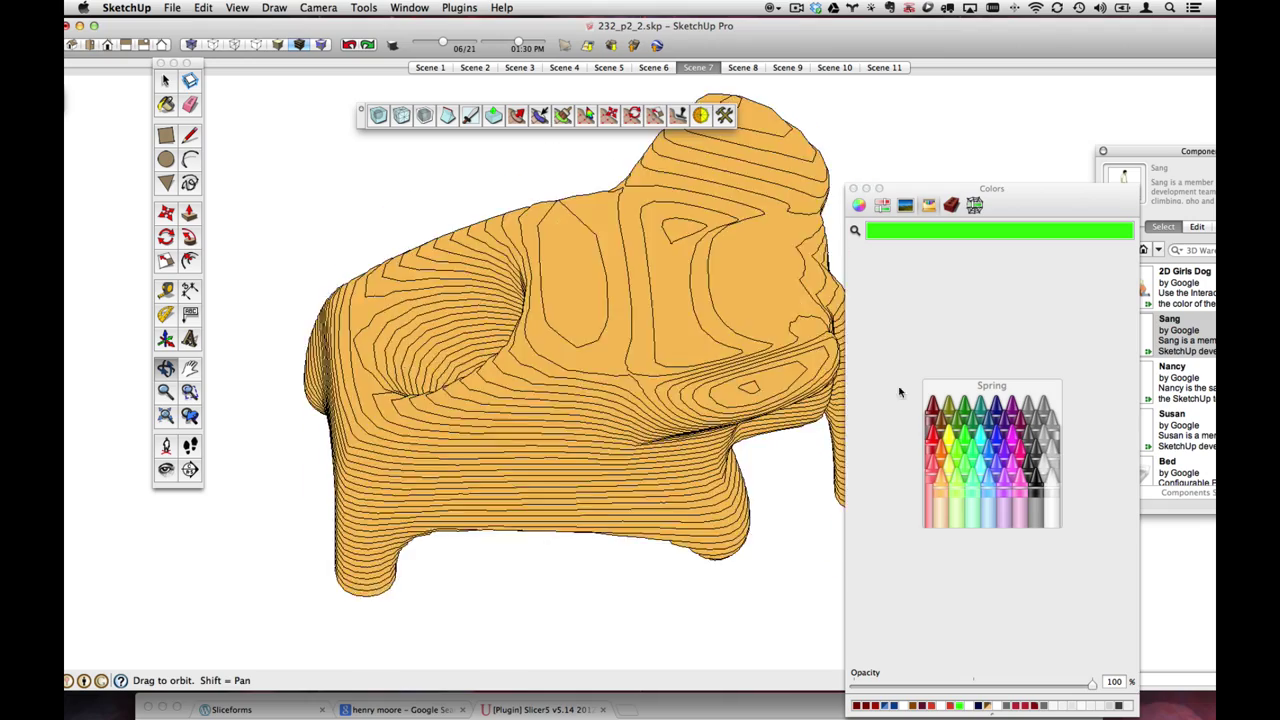
{"action": "left_click_drag", "start_coordinate": [899, 392], "coordinate": [465, 385]}
{"action": "key", "text": "super+Tab"}
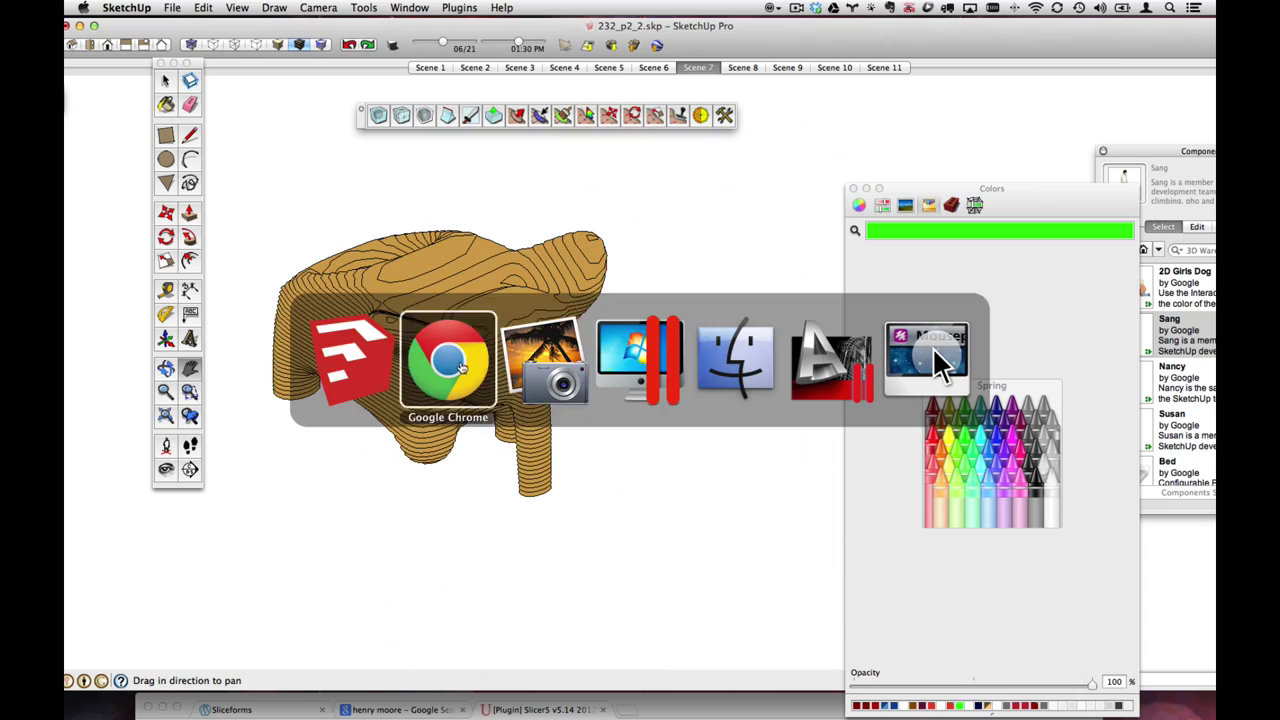
{"action": "key", "text": "super+Tab"}
{"action": "scroll", "coordinate": [937, 236], "scroll_direction": "up", "scroll_amount": 10}
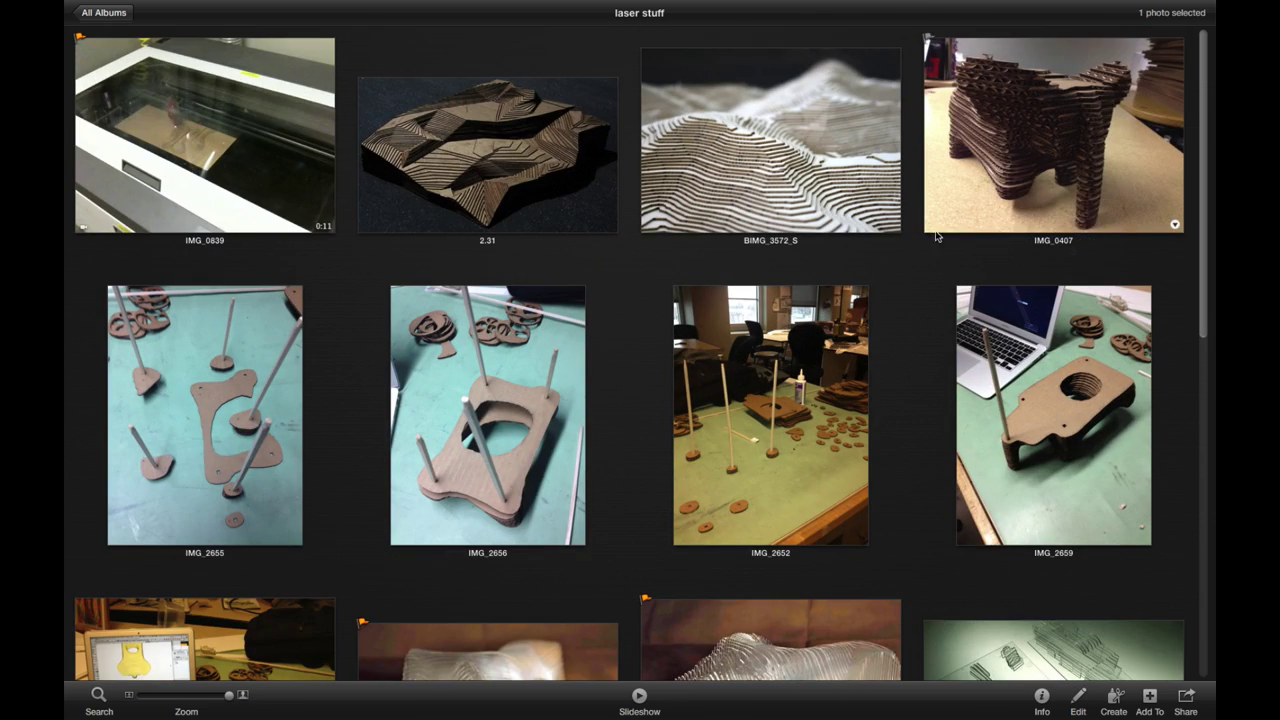
{"action": "double_click", "coordinate": [1041, 187]}
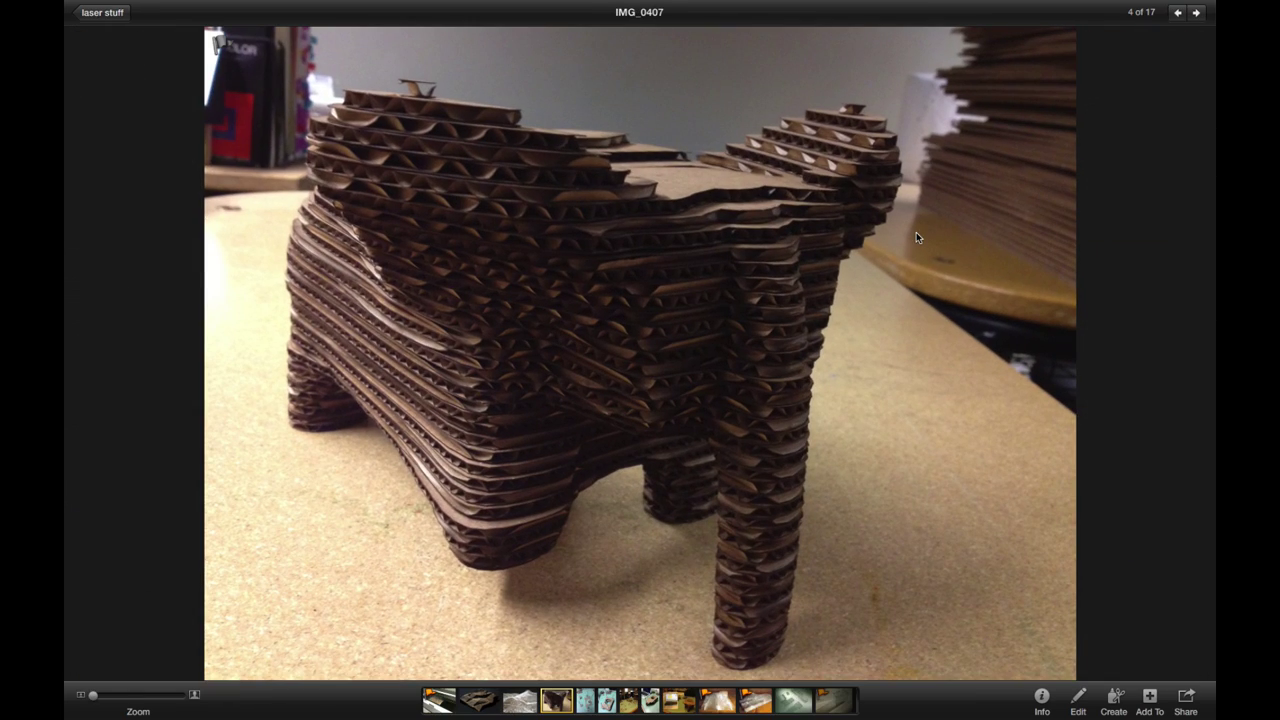
{"action": "key", "text": "super+Tab"}
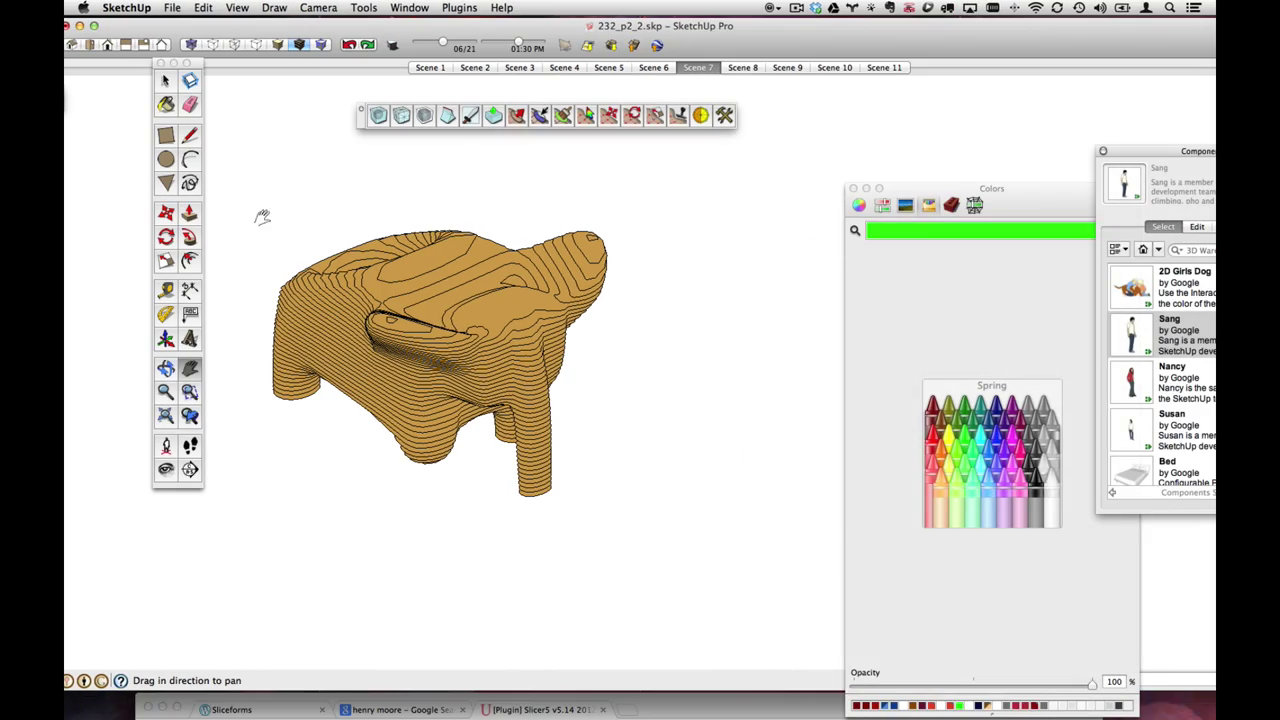
- Select the brown elephant and read its total Area of 1095 square inches
{"action": "key", "text": "space"}
{"action": "left_click_drag", "start_coordinate": [266, 211], "coordinate": [676, 505]}
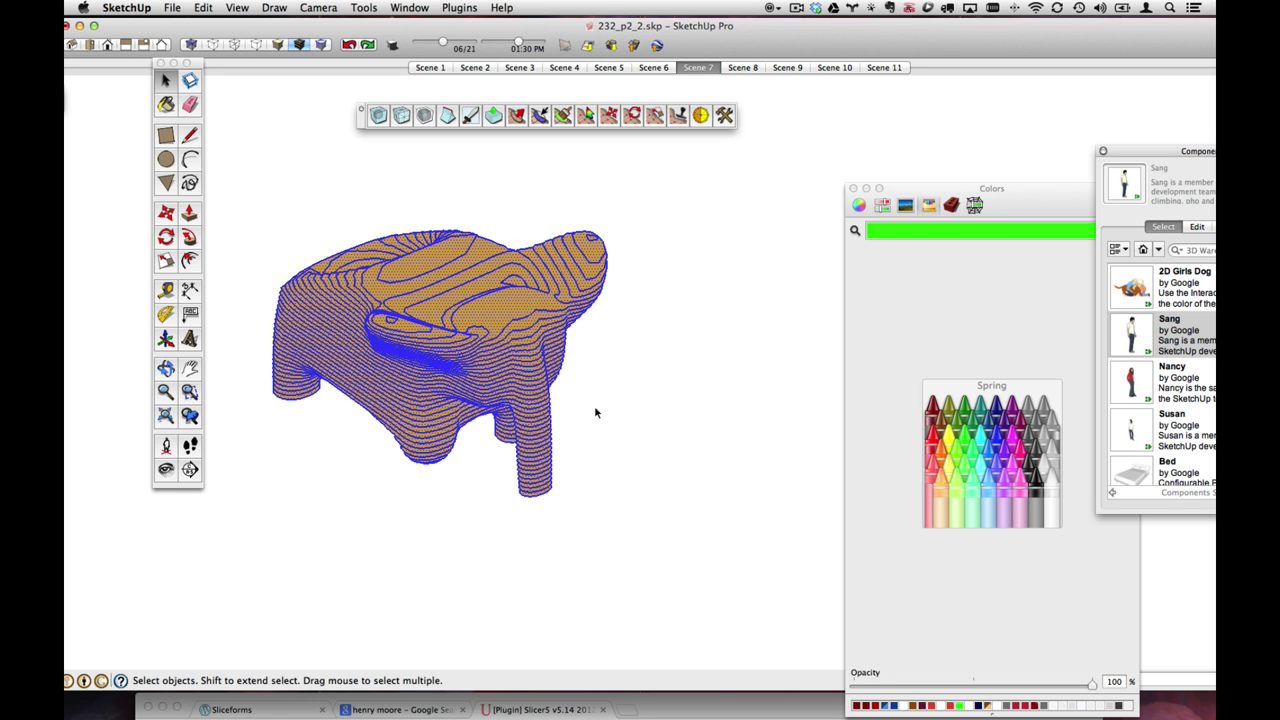
{"action": "right_click", "coordinate": [445, 260]}
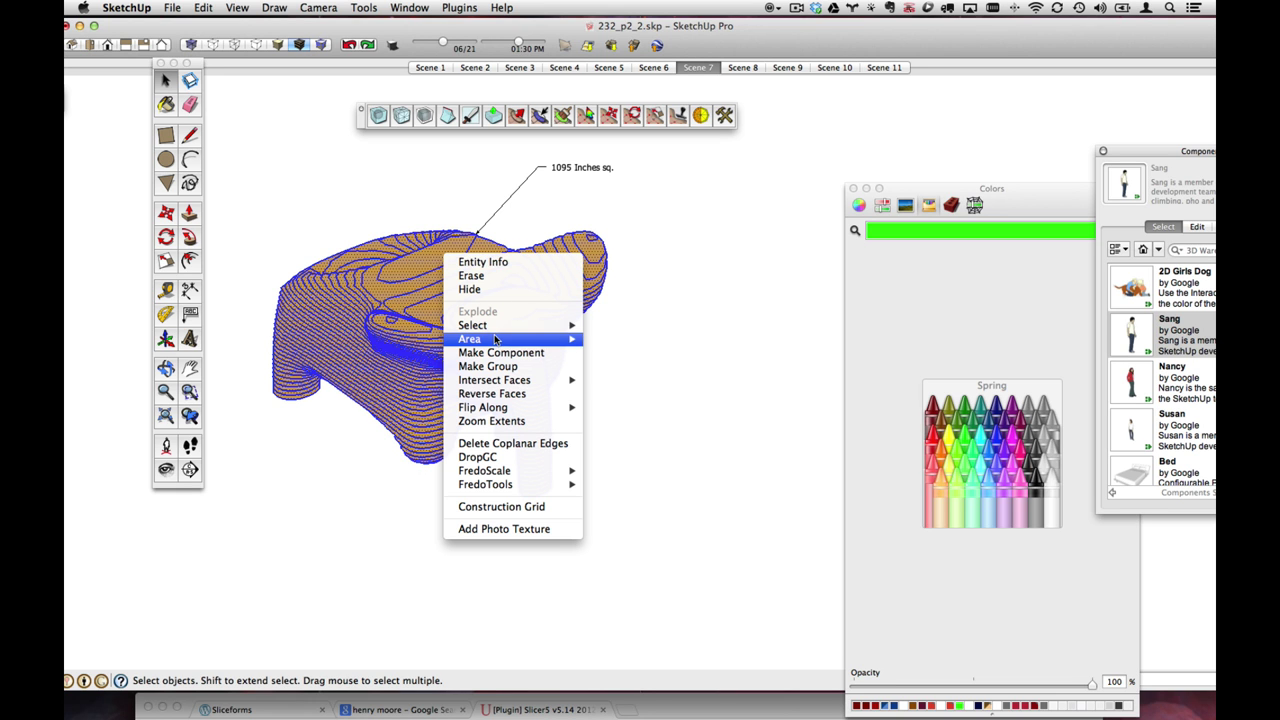
{"action": "mouse_move", "coordinate": [530, 339]}
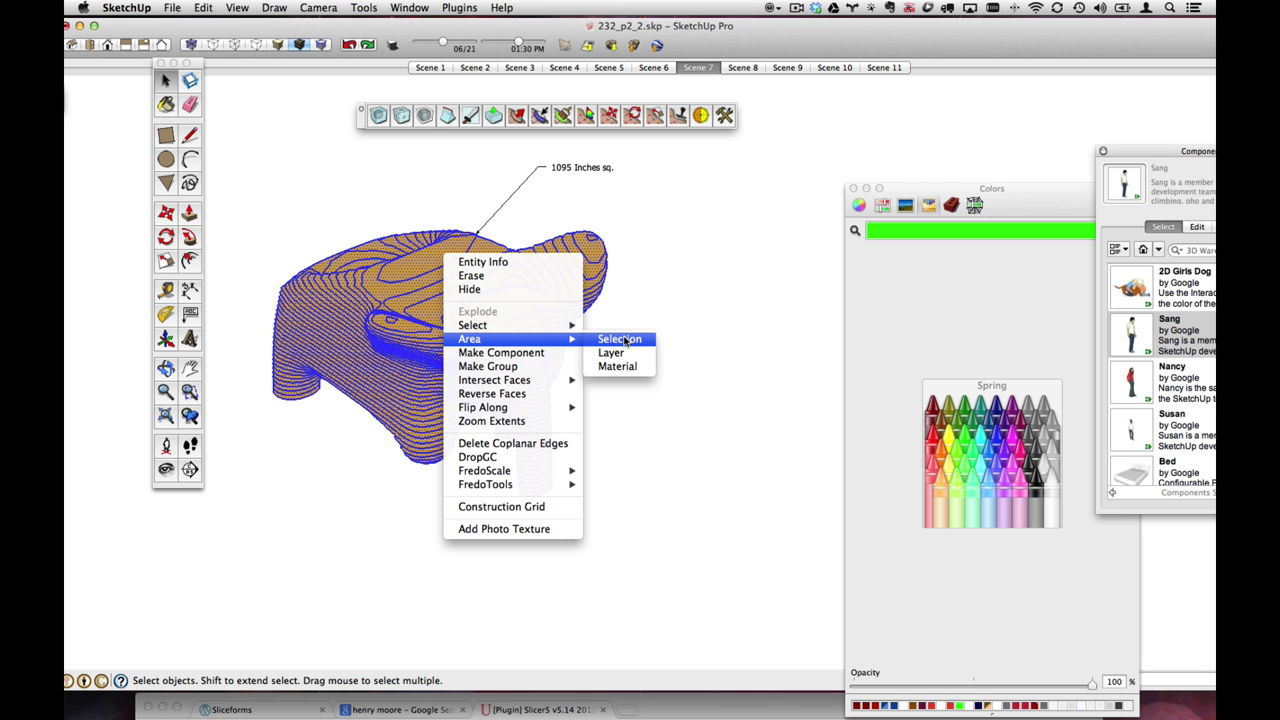
{"action": "left_click", "coordinate": [620, 339]}
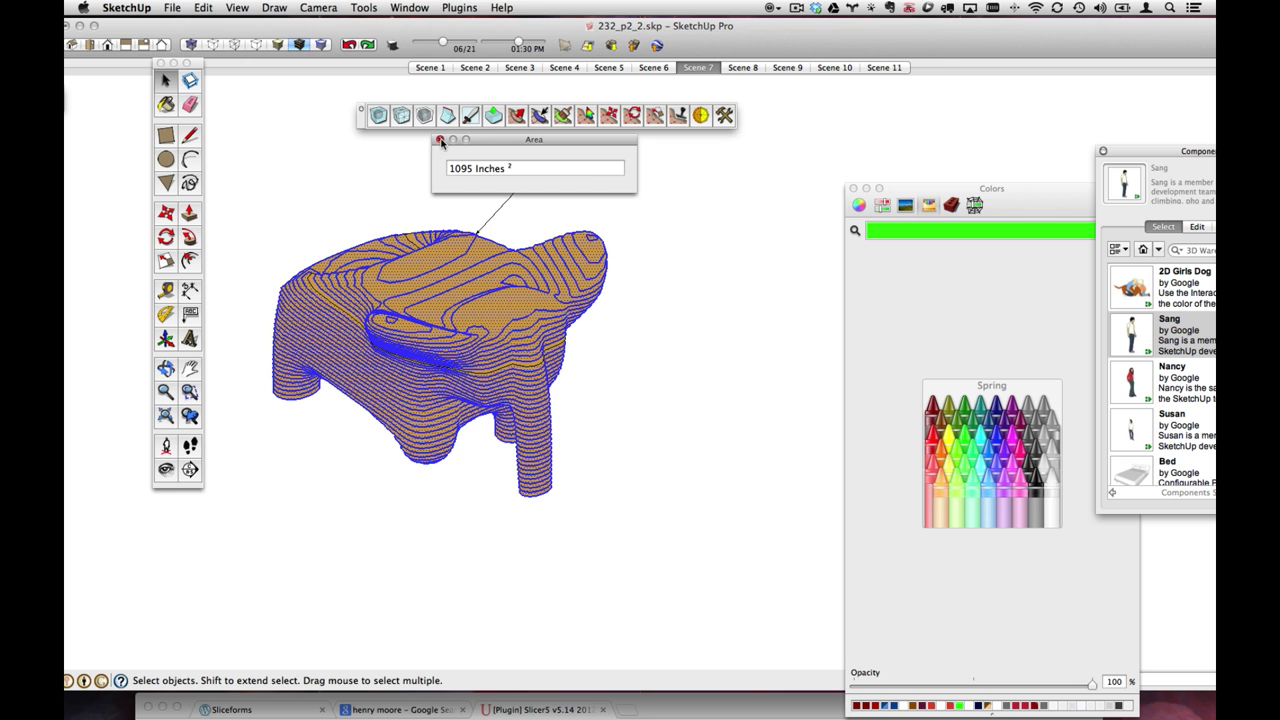
{"action": "left_click", "coordinate": [440, 141]}
- Clear the selection and pan to bring the four-cardboard-sheet note into view
{"action": "scroll", "coordinate": [600, 260], "scroll_direction": "down", "scroll_amount": 5}
{"action": "left_click", "coordinate": [642, 271]}
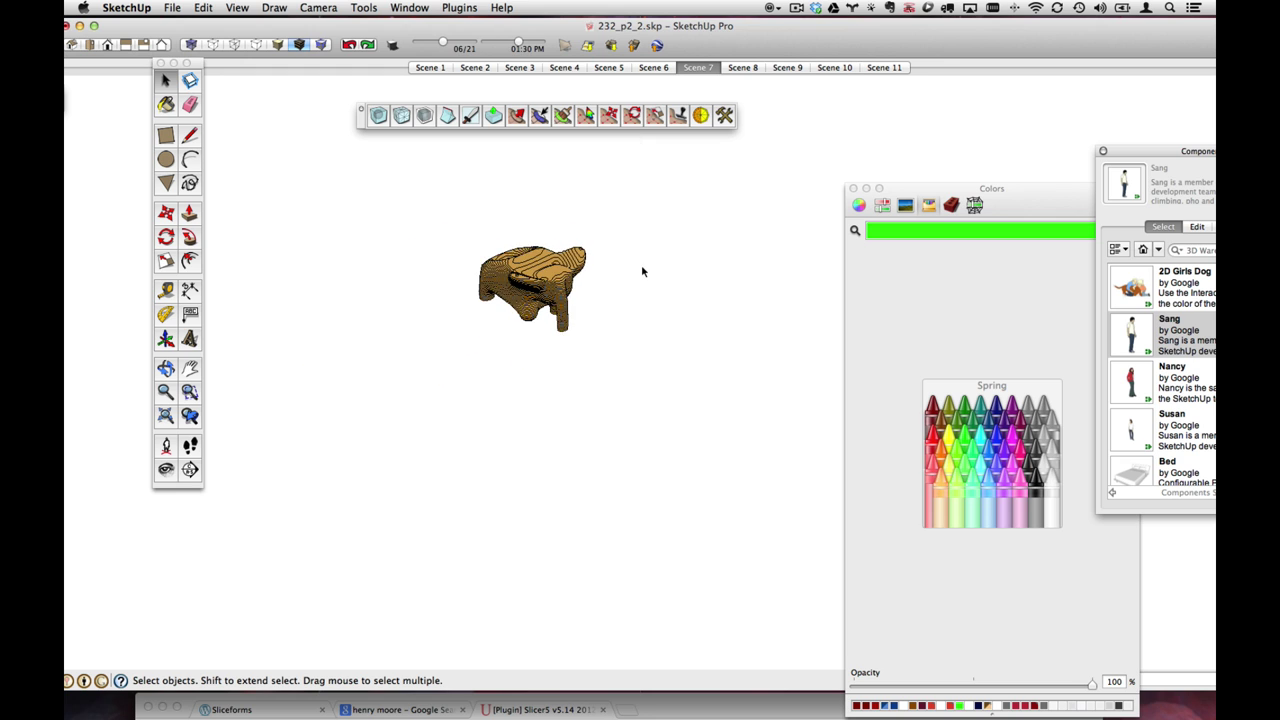
{"action": "key", "text": "h"}
{"action": "left_click_drag", "start_coordinate": [654, 300], "coordinate": [517, 358]}
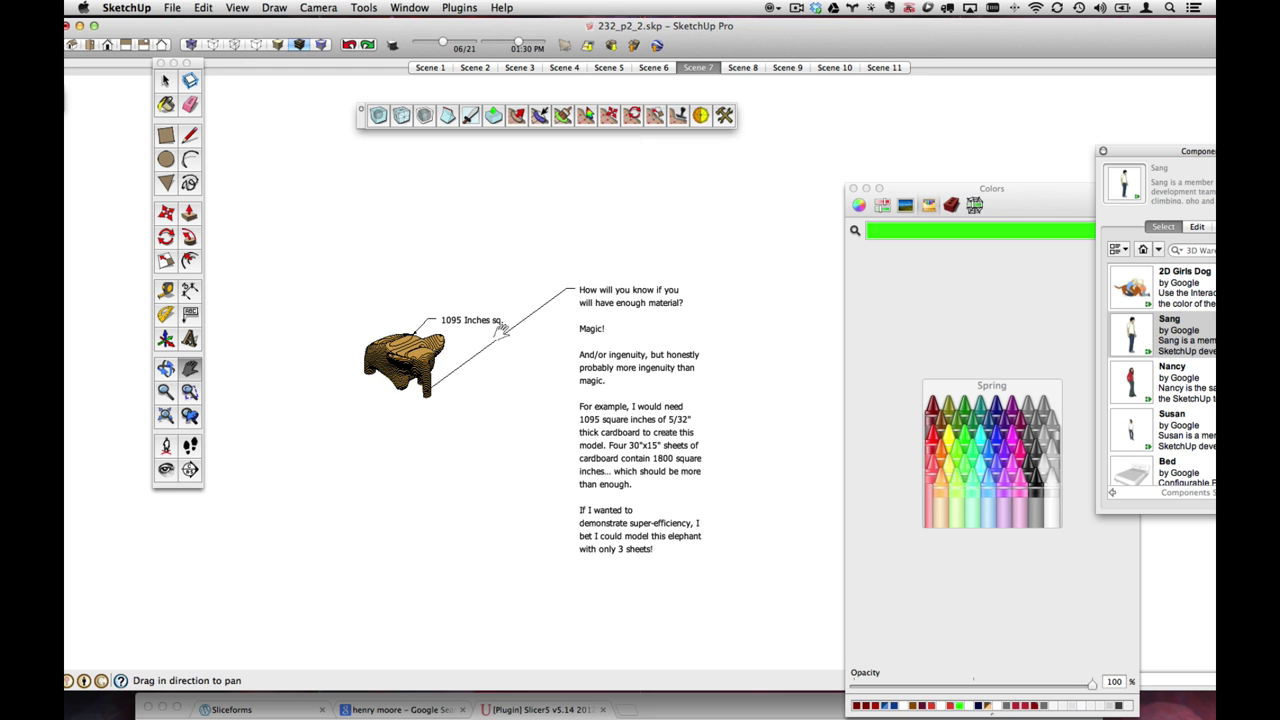
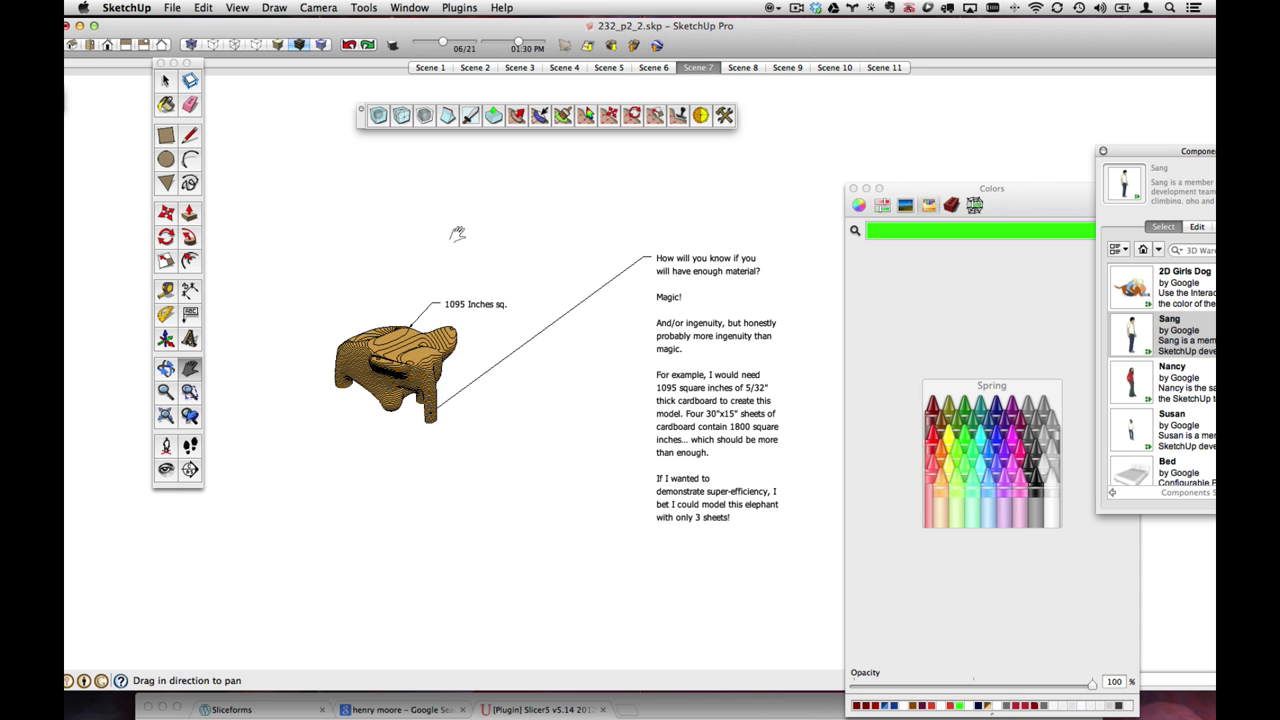
- Step through Scenes 1 and 2, then land on Scene 6 with the four 30" × 15" cardboard sheets
{"action": "left_click", "coordinate": [432, 68]}
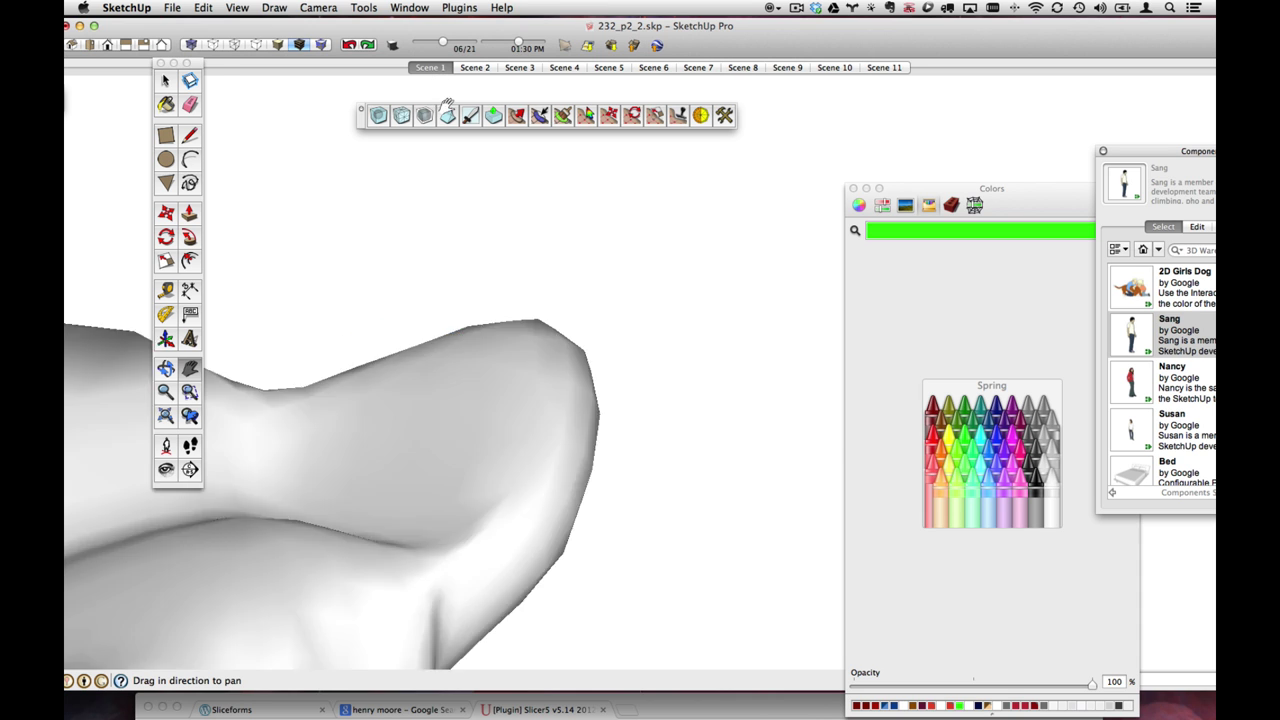
{"action": "left_click", "coordinate": [472, 68]}
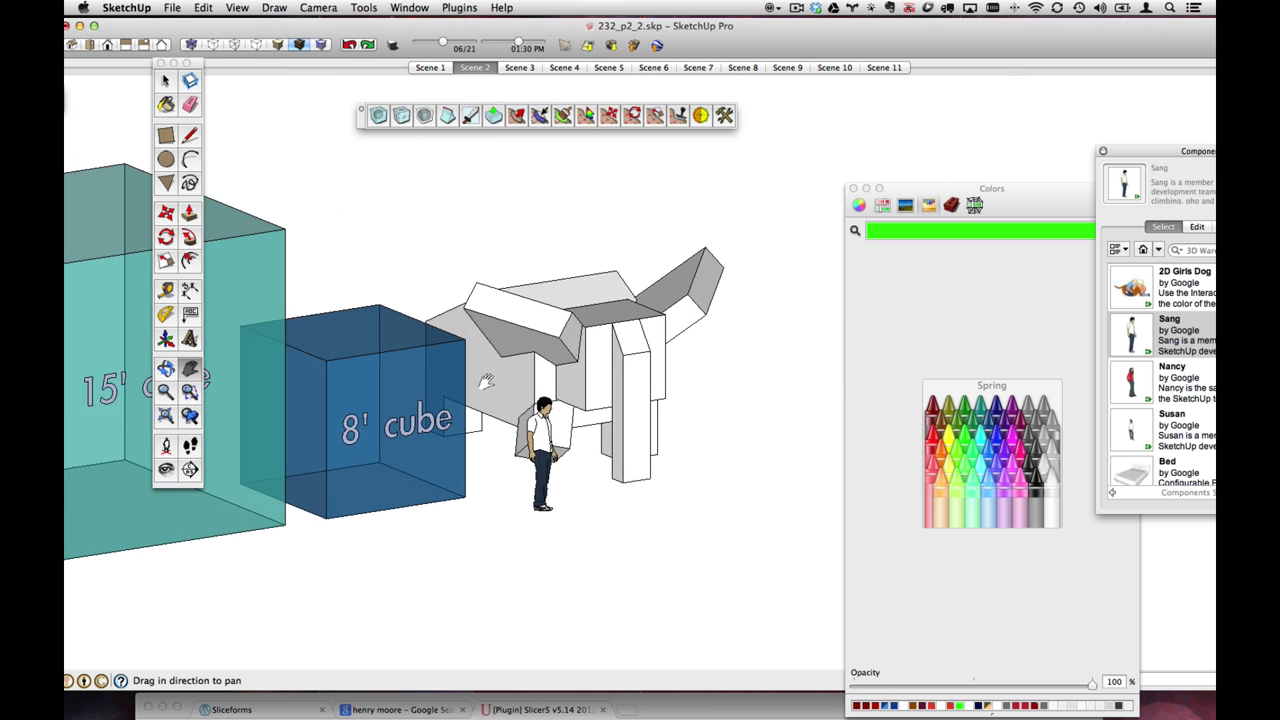
{"action": "key", "text": "o"}
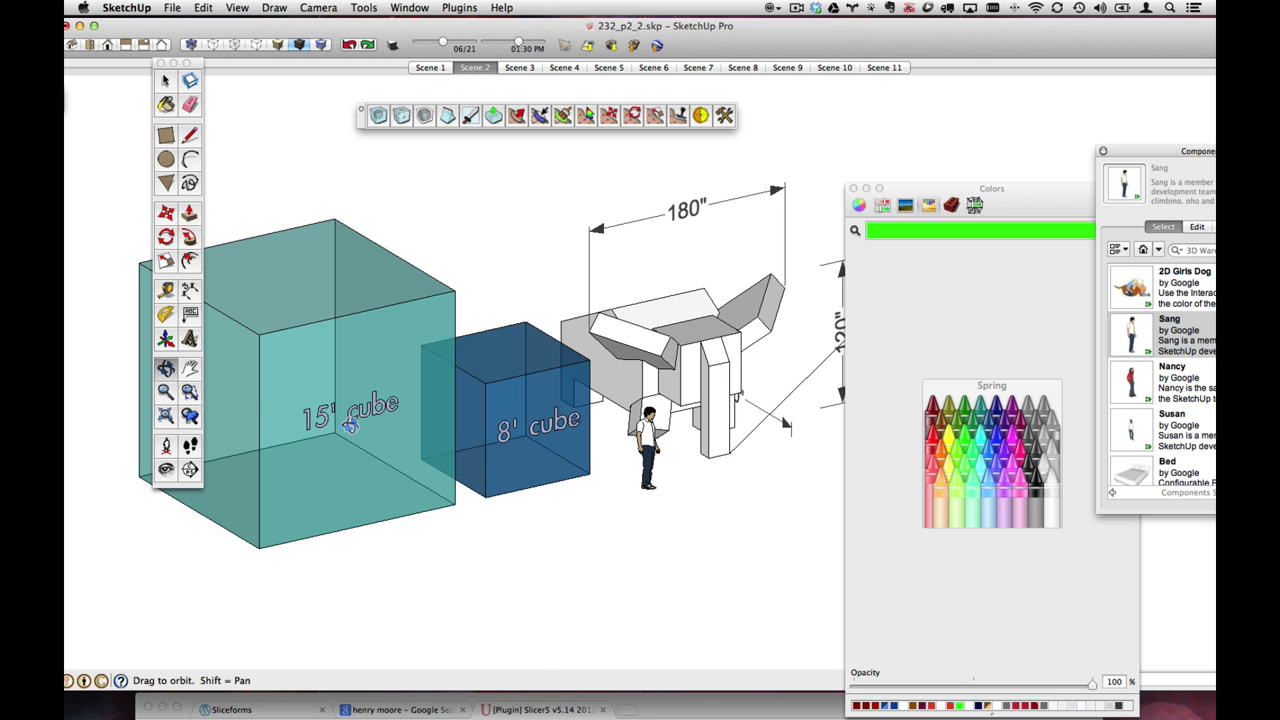
{"action": "left_click", "coordinate": [165, 80]}
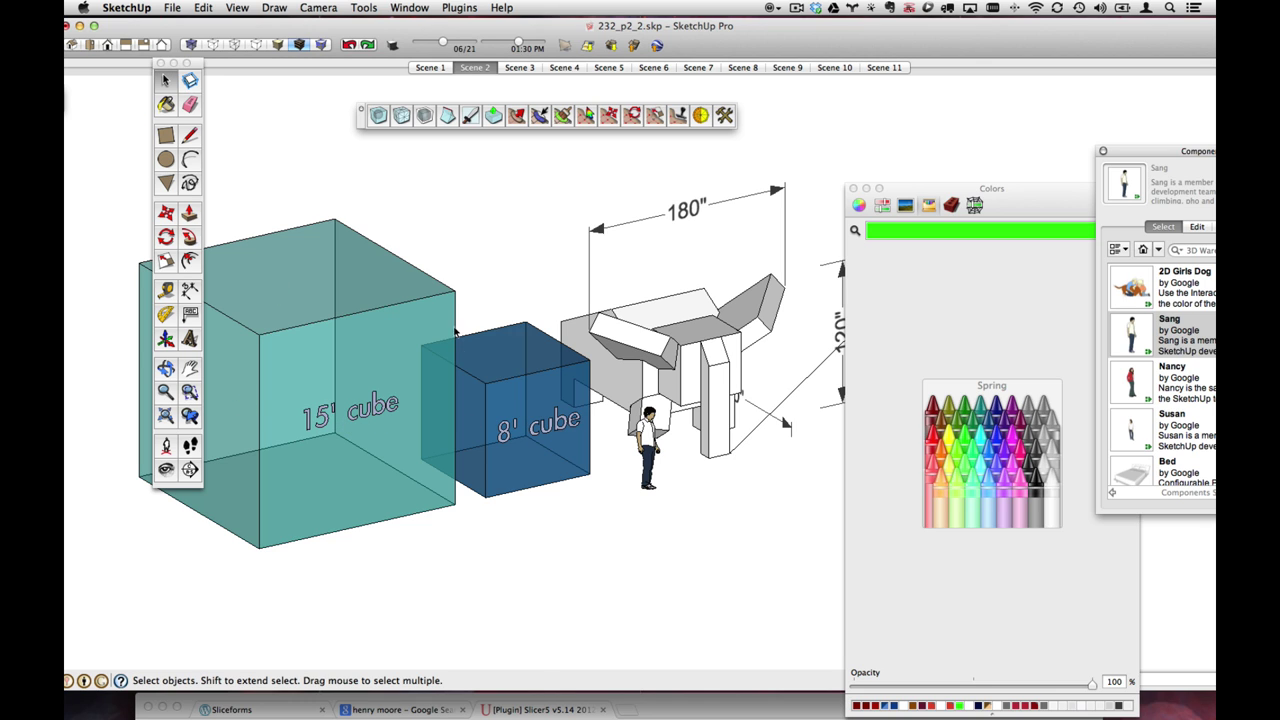
{"action": "left_click", "coordinate": [646, 68]}
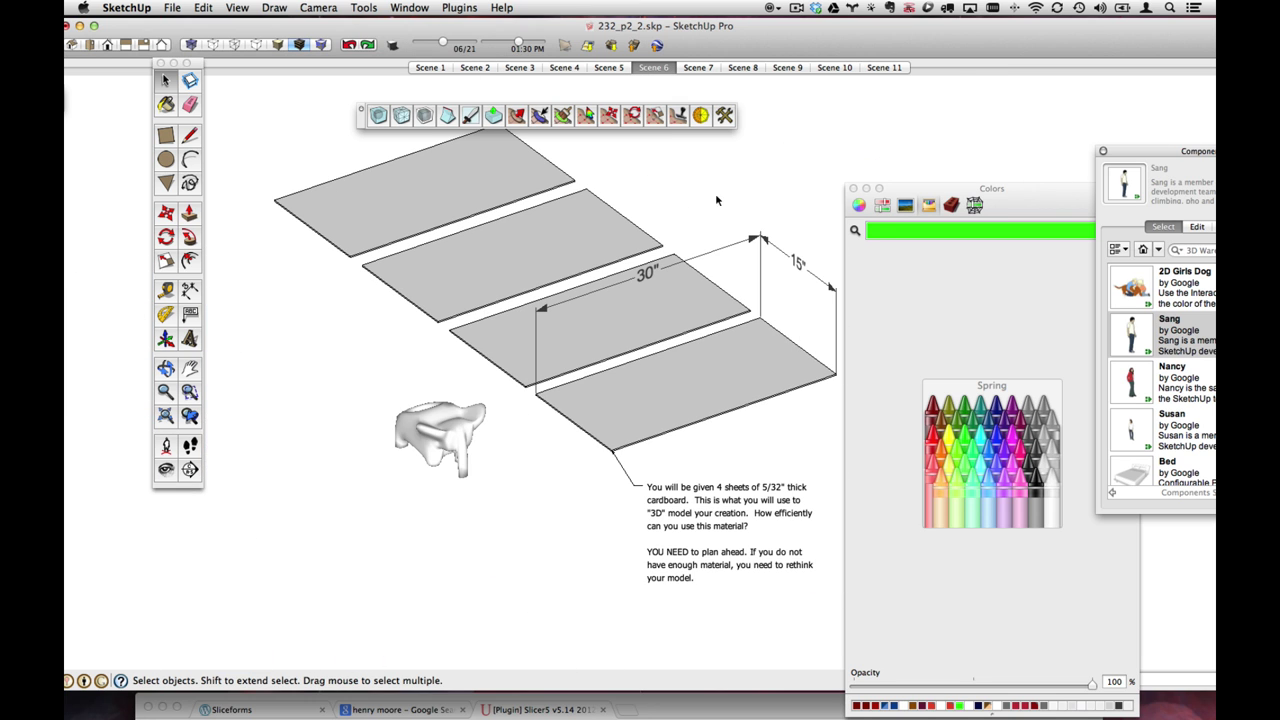
- Bring up Scene 7's sliced elephant and its 1095 square inch note, then orbit it
{"action": "left_click", "coordinate": [697, 68]}
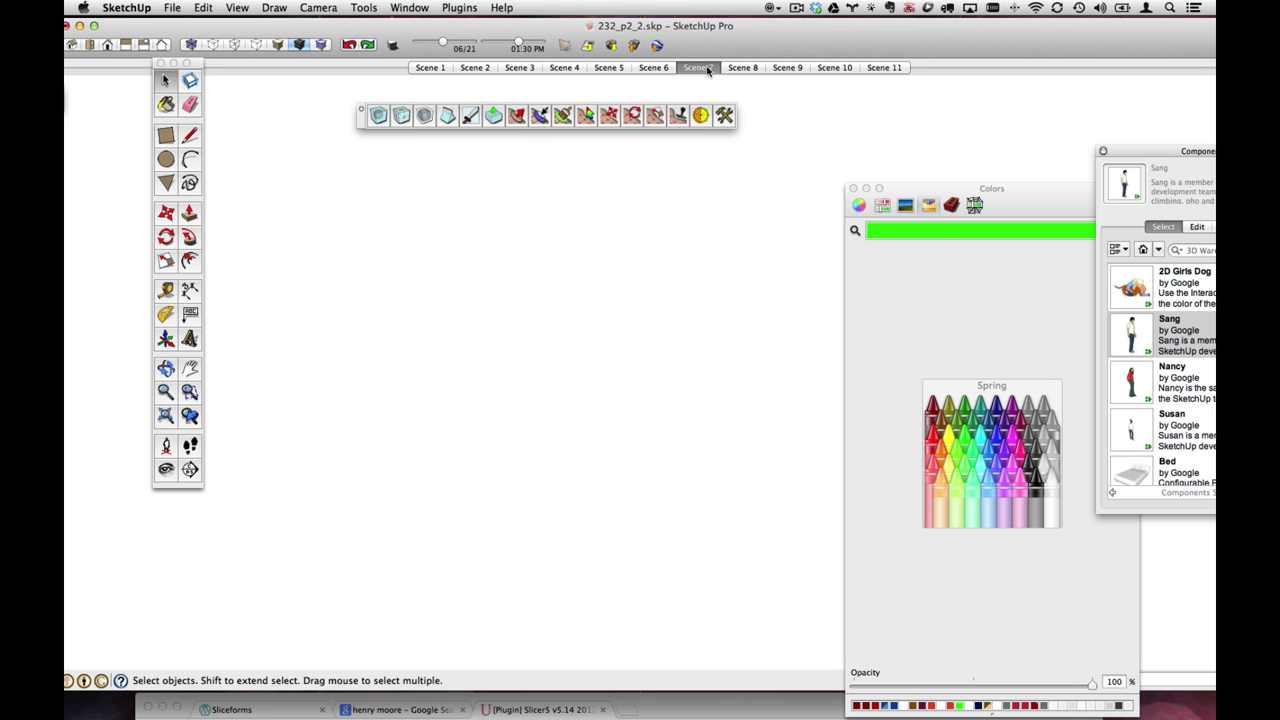
{"action": "key", "text": "o"}
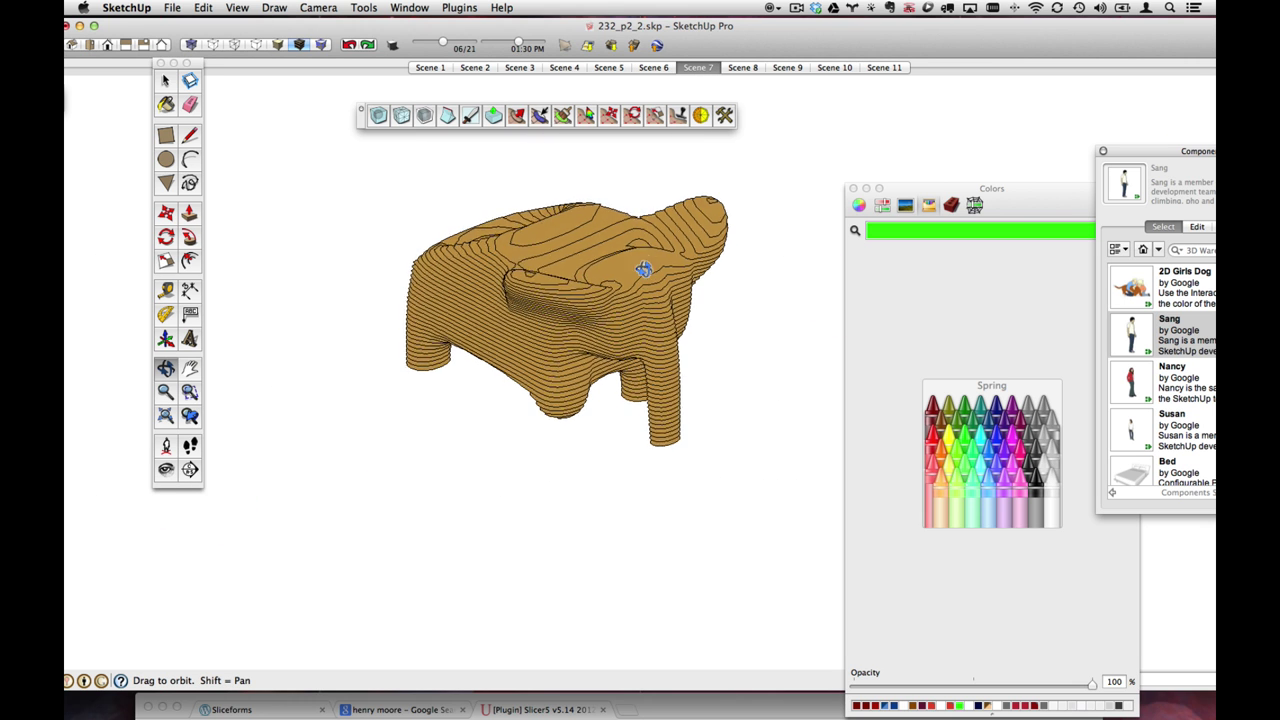
{"action": "left_click_drag", "start_coordinate": [649, 266], "coordinate": [489, 346]}
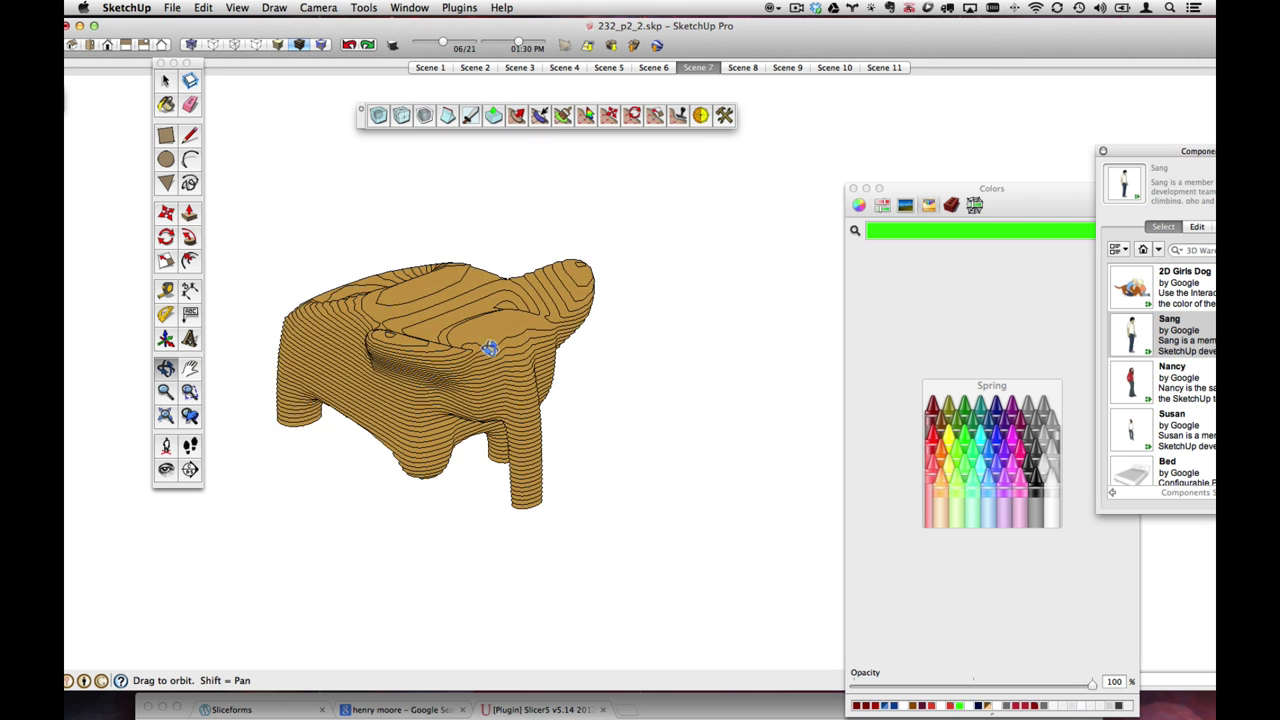
{"action": "key", "text": "space"}
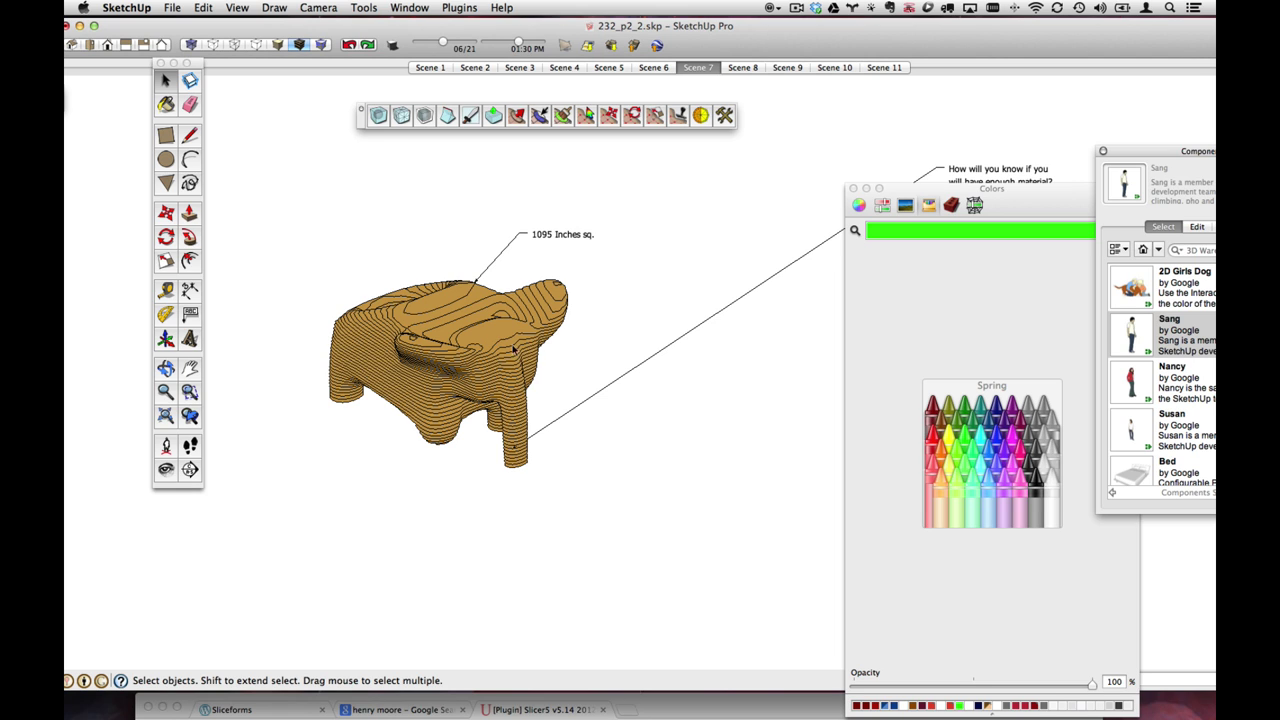
- Copy a top slice face above the model with Move, then undo the copy
{"action": "double_click", "coordinate": [496, 338]}
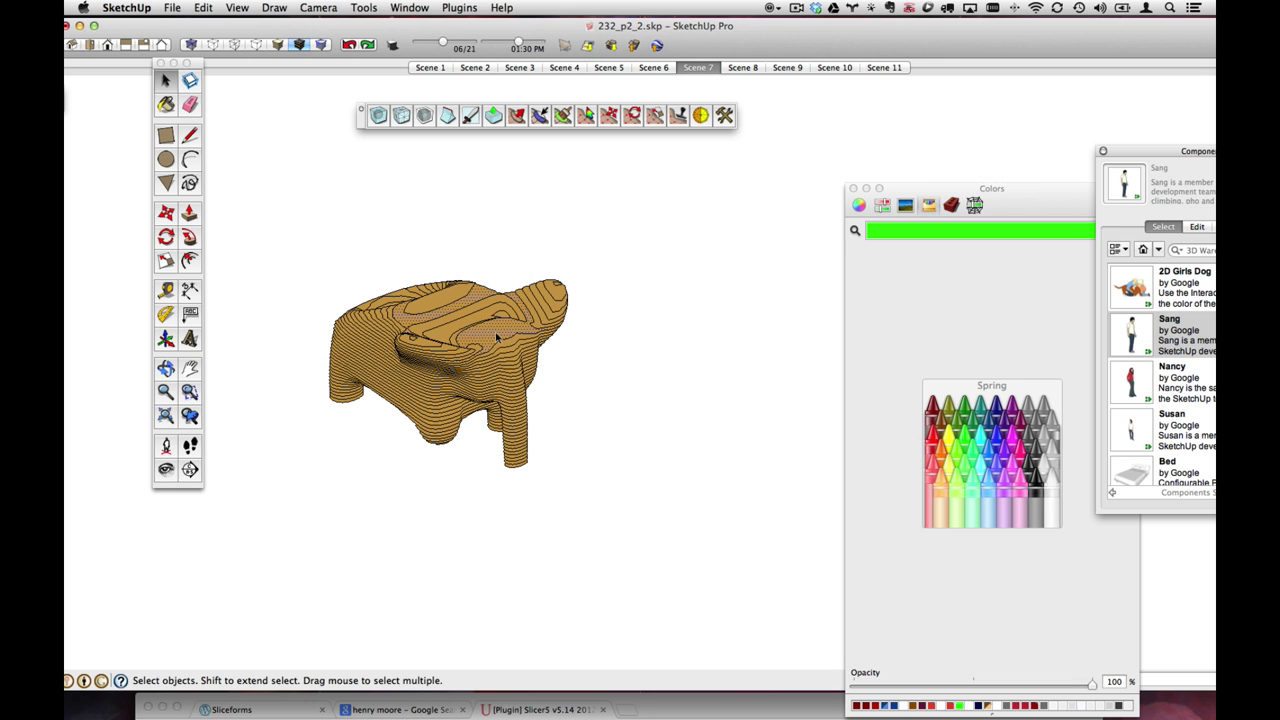
{"action": "key", "text": "m"}
{"action": "key", "text": "alt"}
{"action": "left_click", "coordinate": [491, 334]}
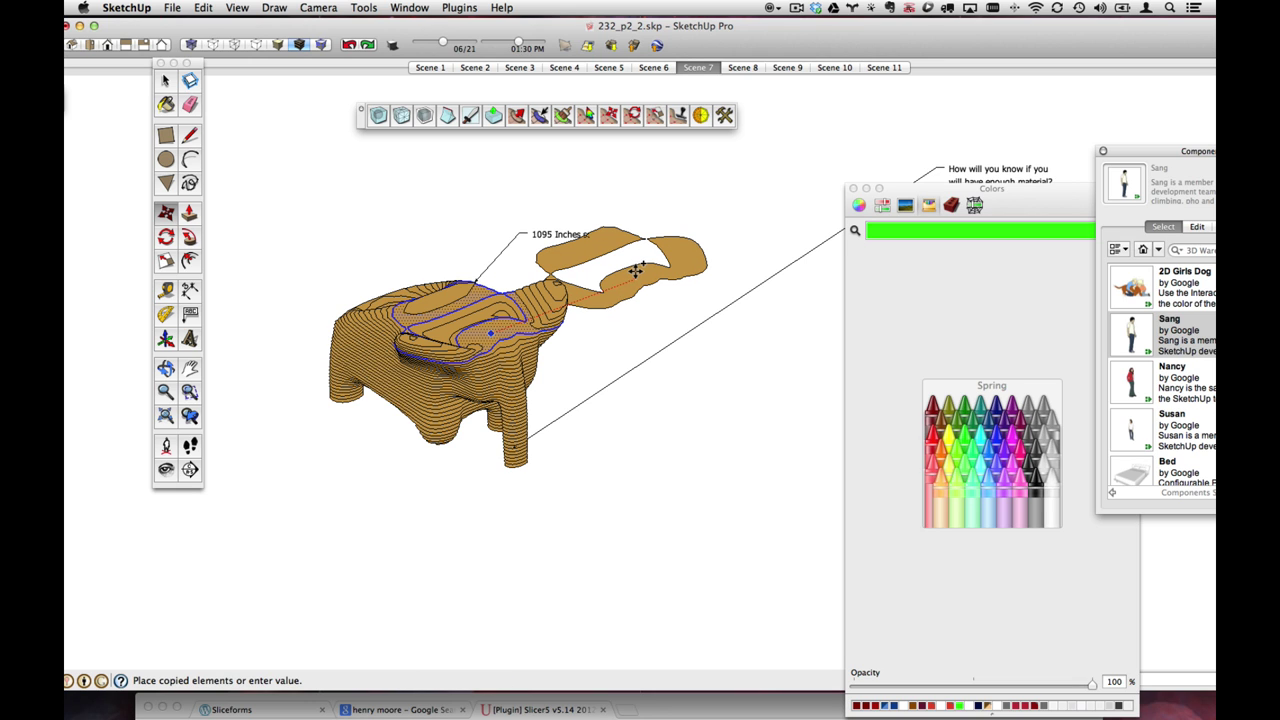
{"action": "left_click", "coordinate": [631, 195]}
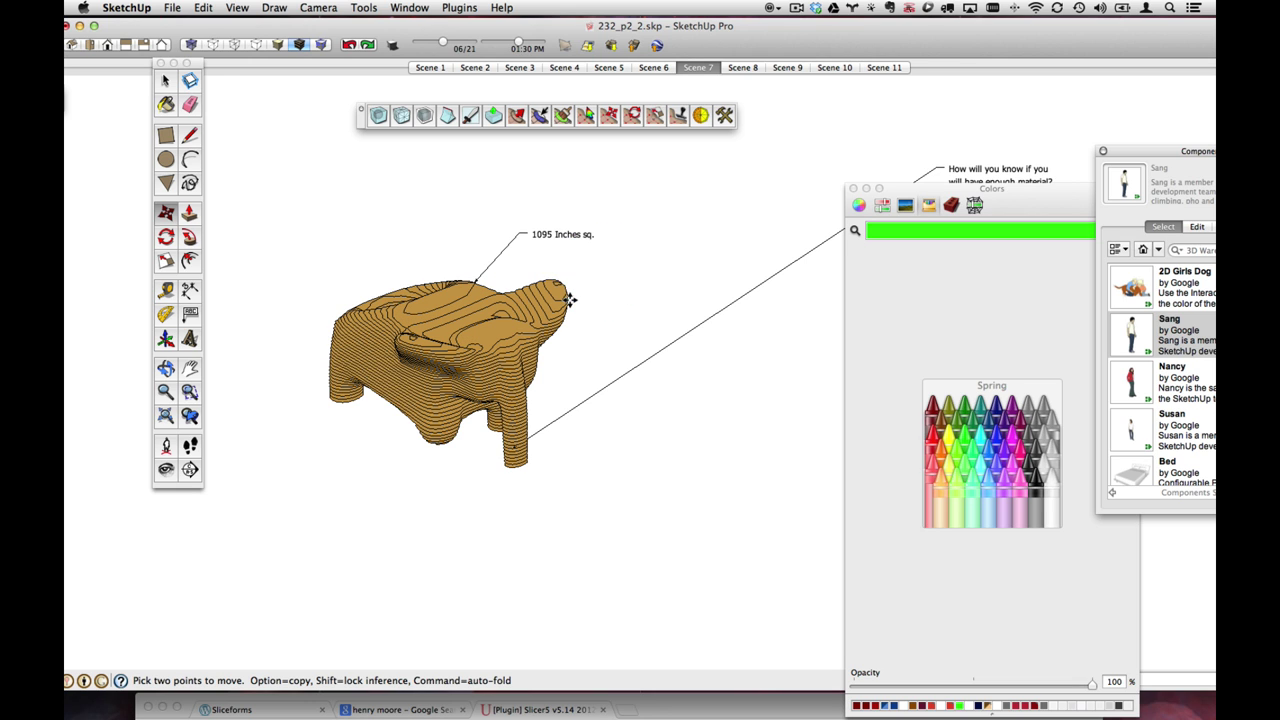
{"action": "key", "text": "super+z"}
{"action": "key", "text": "space"}
- Zoom in on the slice layers, then go to Scene 8 with the single dowel post
{"action": "scroll", "coordinate": [493, 348], "scroll_direction": "up", "scroll_amount": 3}
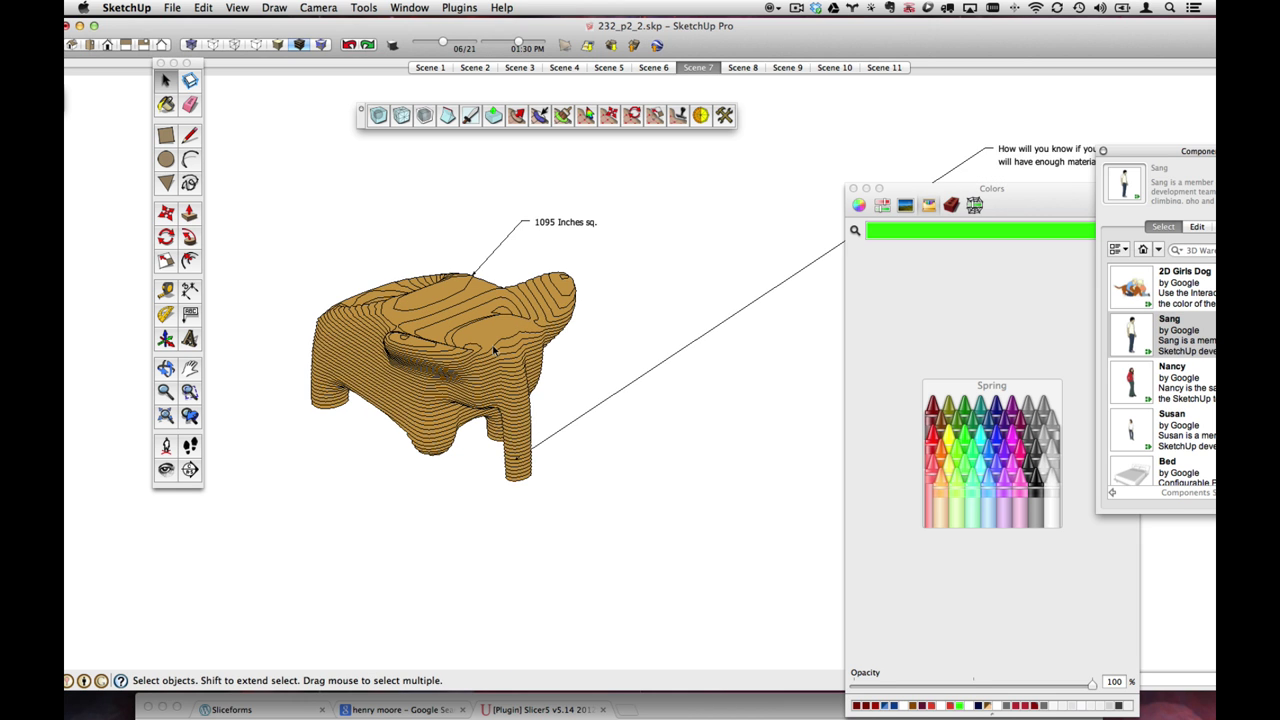
{"action": "scroll", "coordinate": [474, 348], "scroll_direction": "up", "scroll_amount": 3}
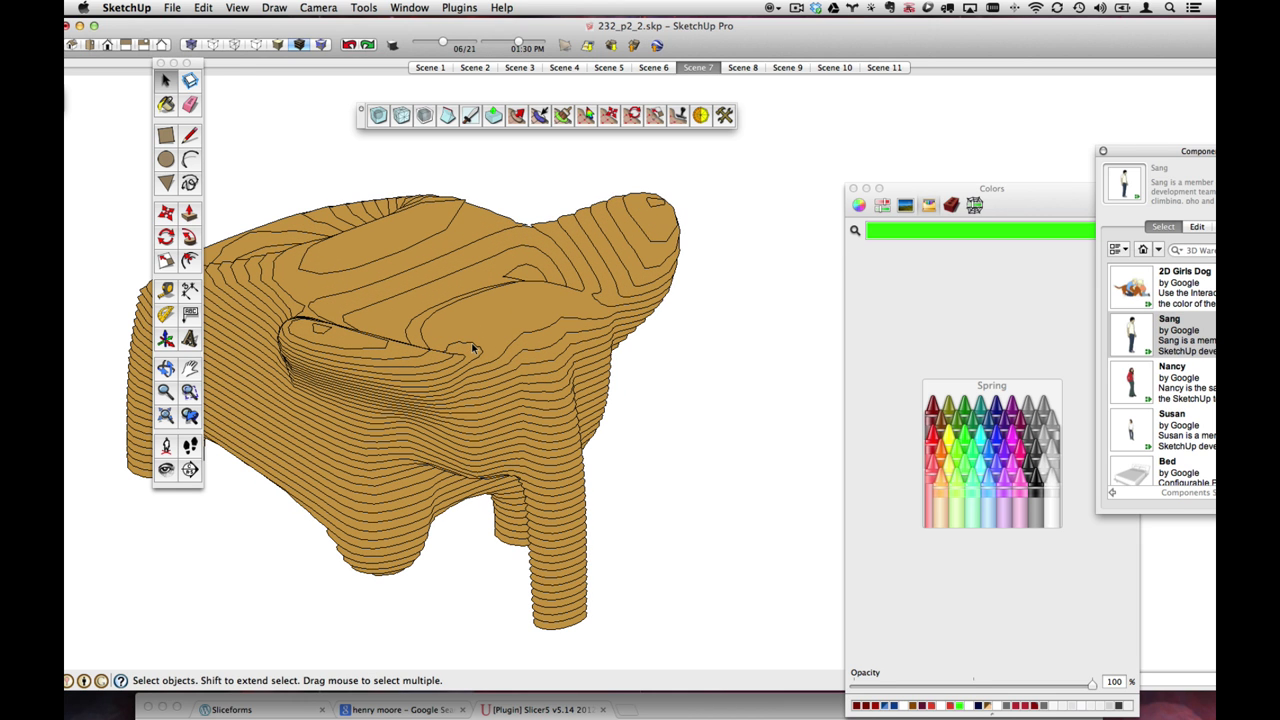
{"action": "scroll", "coordinate": [474, 348], "scroll_direction": "down", "scroll_amount": 2}
{"action": "middle_click_drag", "start_coordinate": [503, 430], "coordinate": [462, 406]}
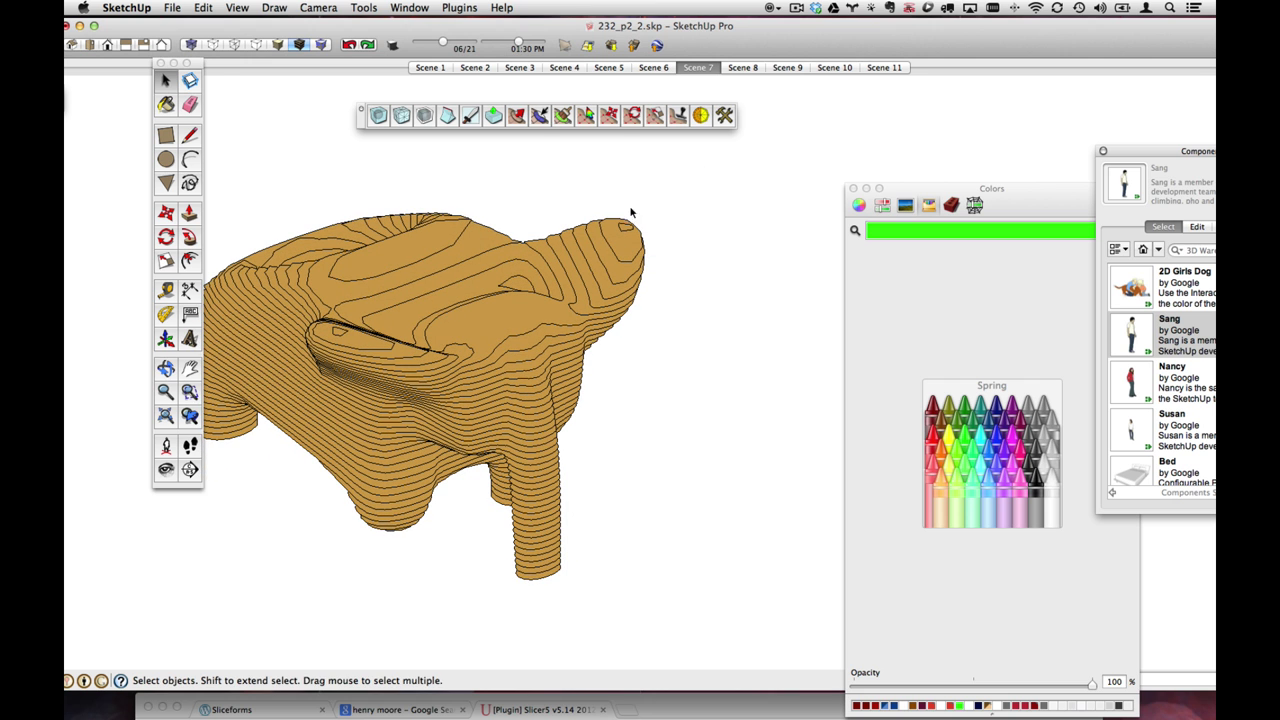
{"action": "left_click", "coordinate": [743, 67]}
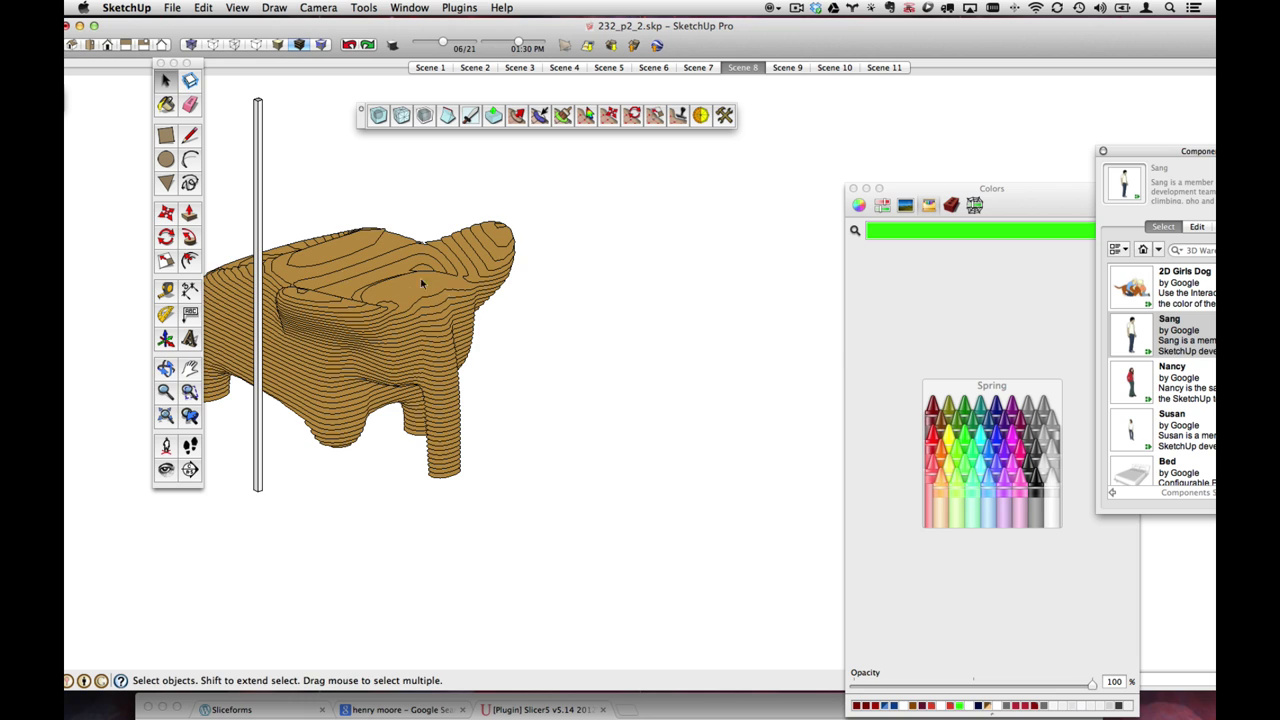
- Orbit around the dowel post, select it, then open Scene 9 with several dowel posts
{"action": "middle_click_drag", "start_coordinate": [422, 285], "coordinate": [442, 199]}
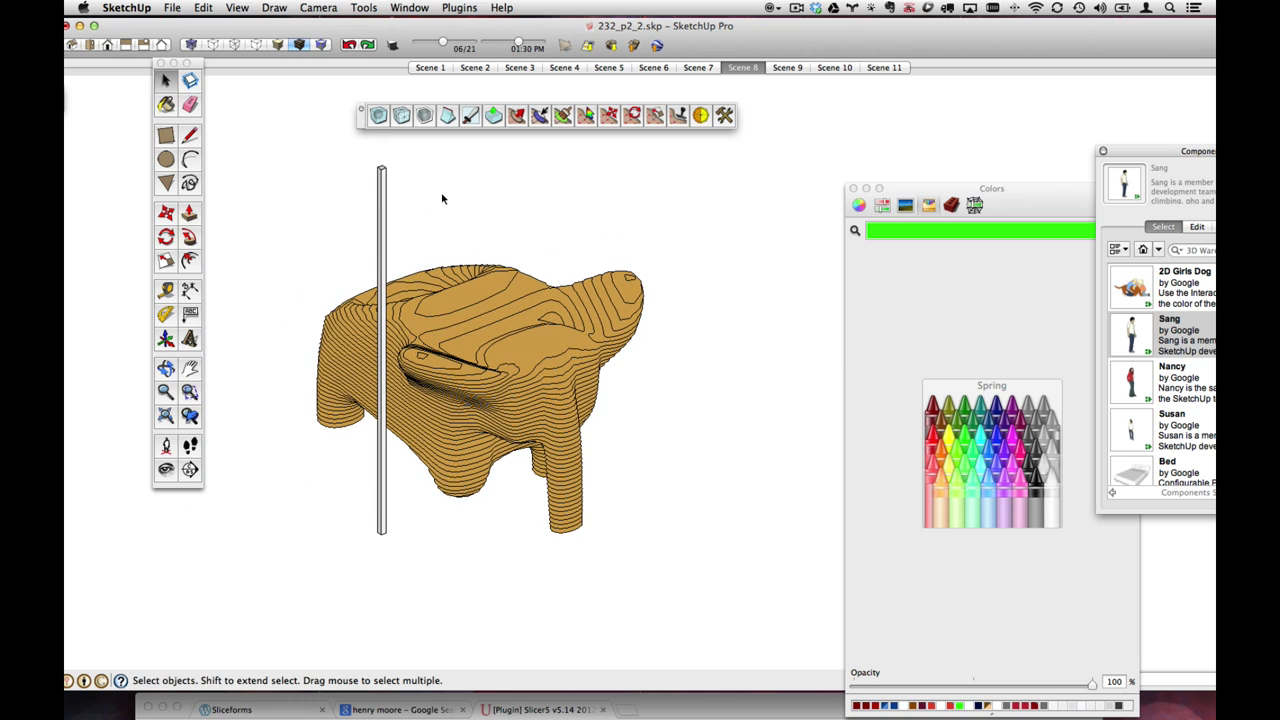
{"action": "left_click", "coordinate": [382, 200]}
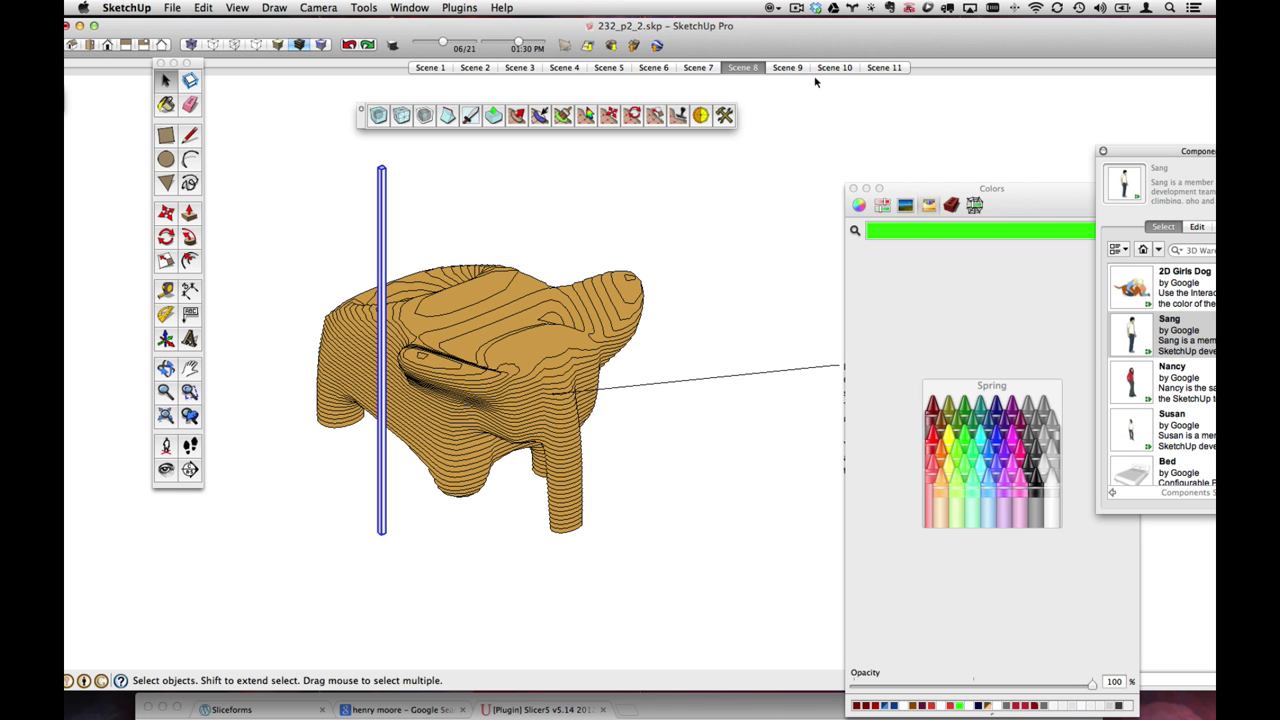
{"action": "left_click", "coordinate": [787, 67]}
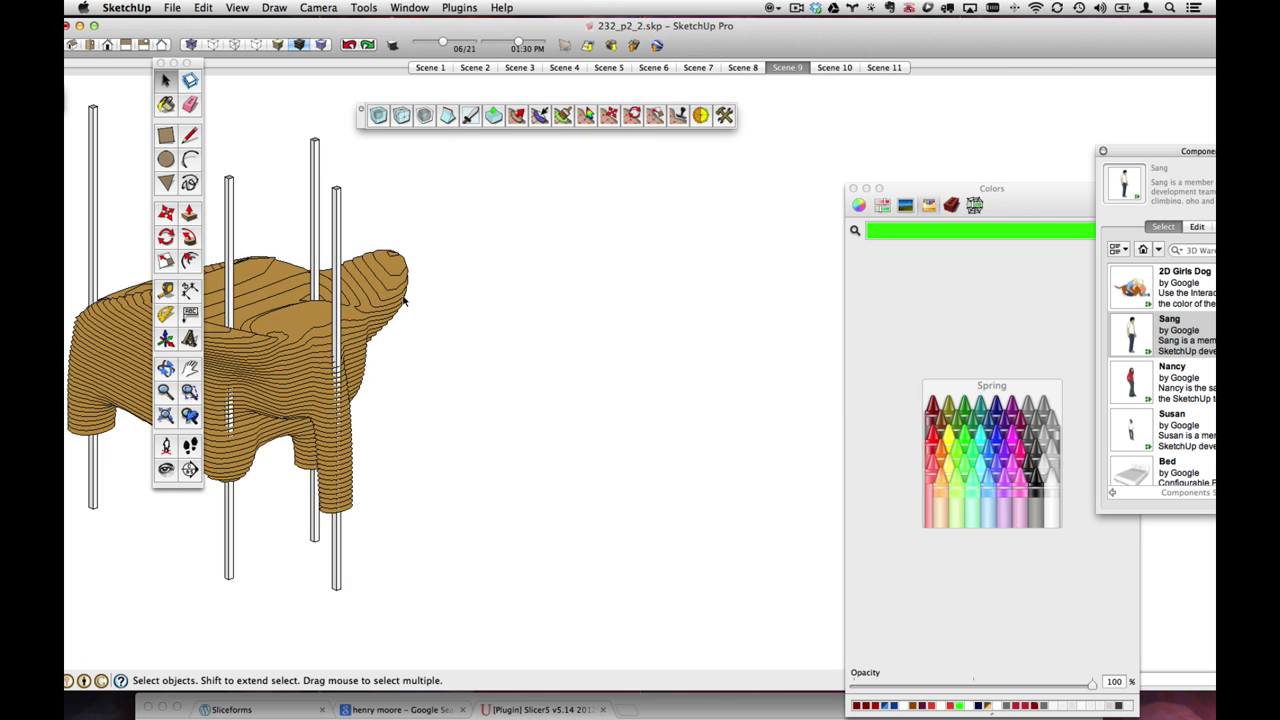
{"action": "middle_click_drag", "start_coordinate": [345, 325], "coordinate": [672, 515], "text": "shift"}
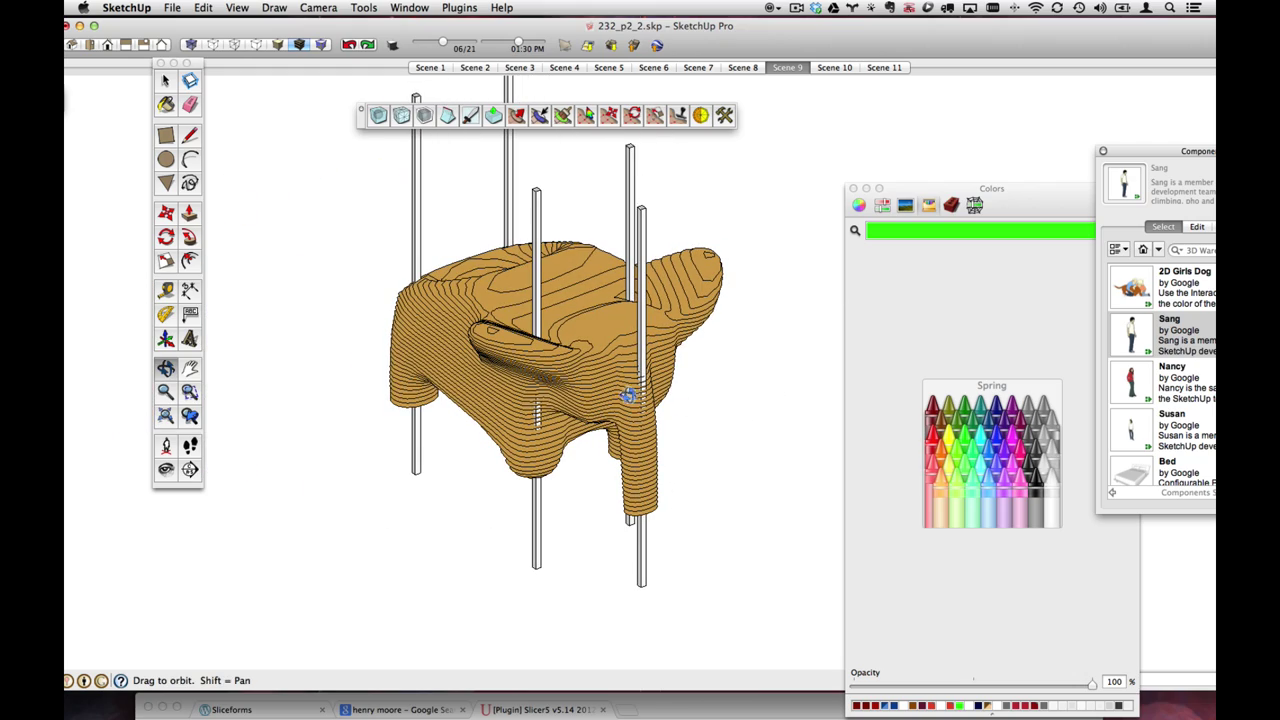
- Show back edges and view the model from Top in parallel projection
{"action": "left_click", "coordinate": [213, 46]}
{"action": "left_click", "coordinate": [90, 46]}
{"action": "left_click", "coordinate": [330, 10]}
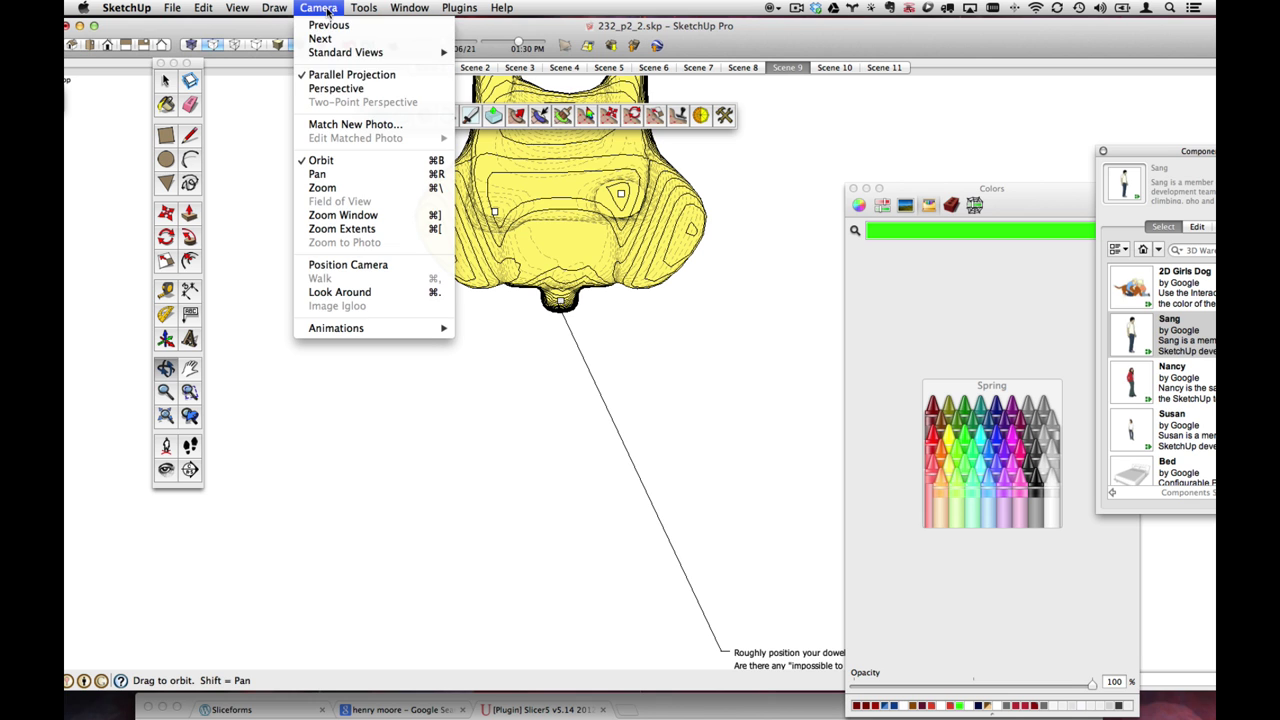
{"action": "left_click", "coordinate": [362, 78]}
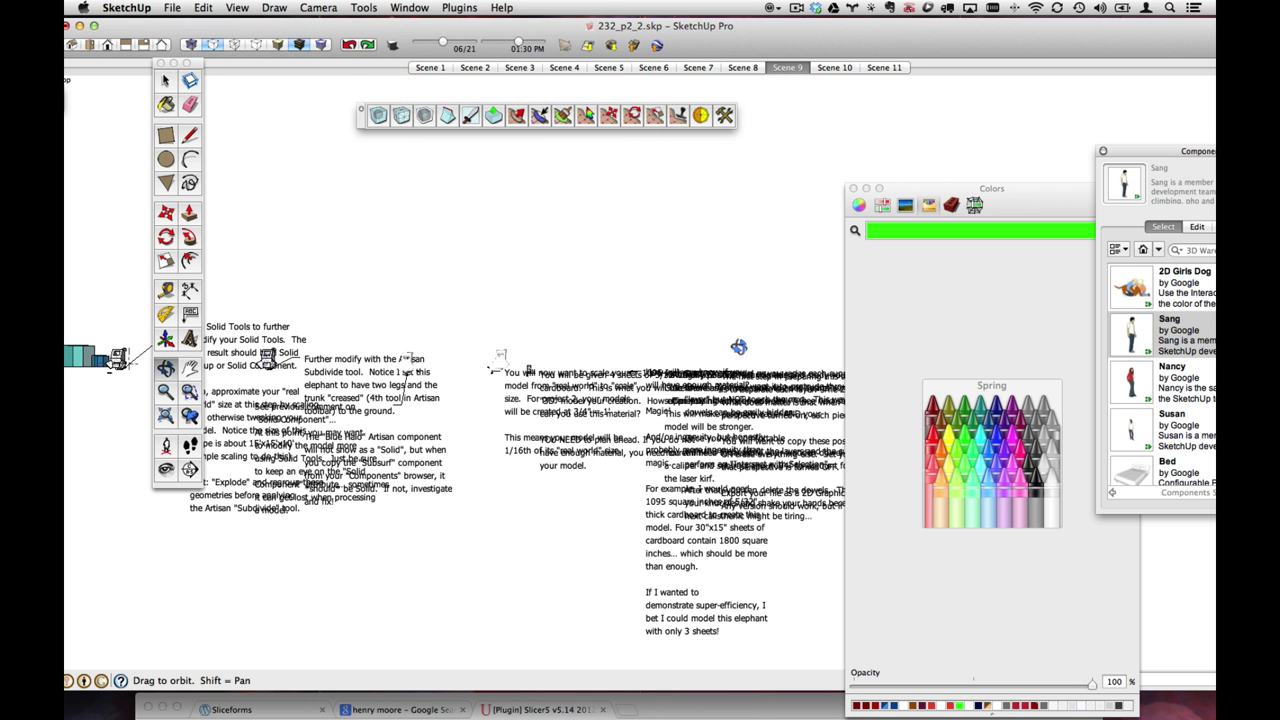
{"action": "key", "text": "h"}
{"action": "left_click_drag", "start_coordinate": [473, 325], "coordinate": [533, 317]}
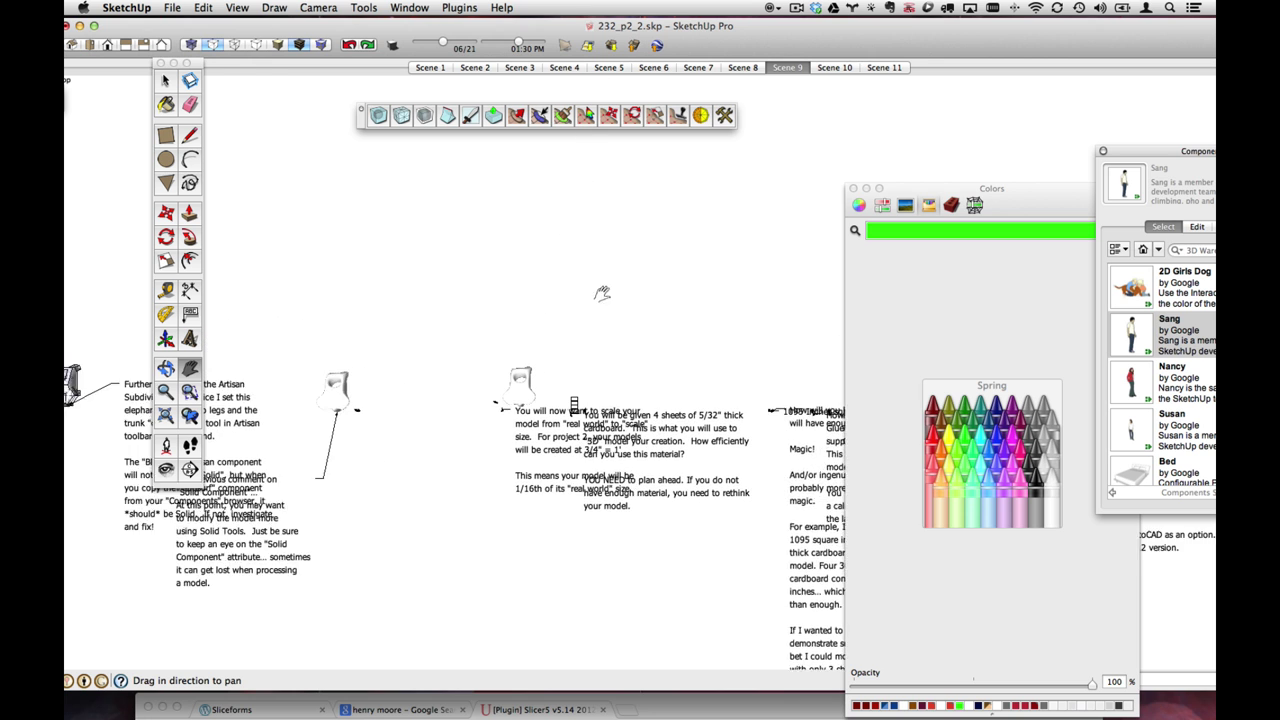
- Reload Scene 9, re-centre it in a standard view, then go to Scene 10
{"action": "left_click", "coordinate": [784, 68]}
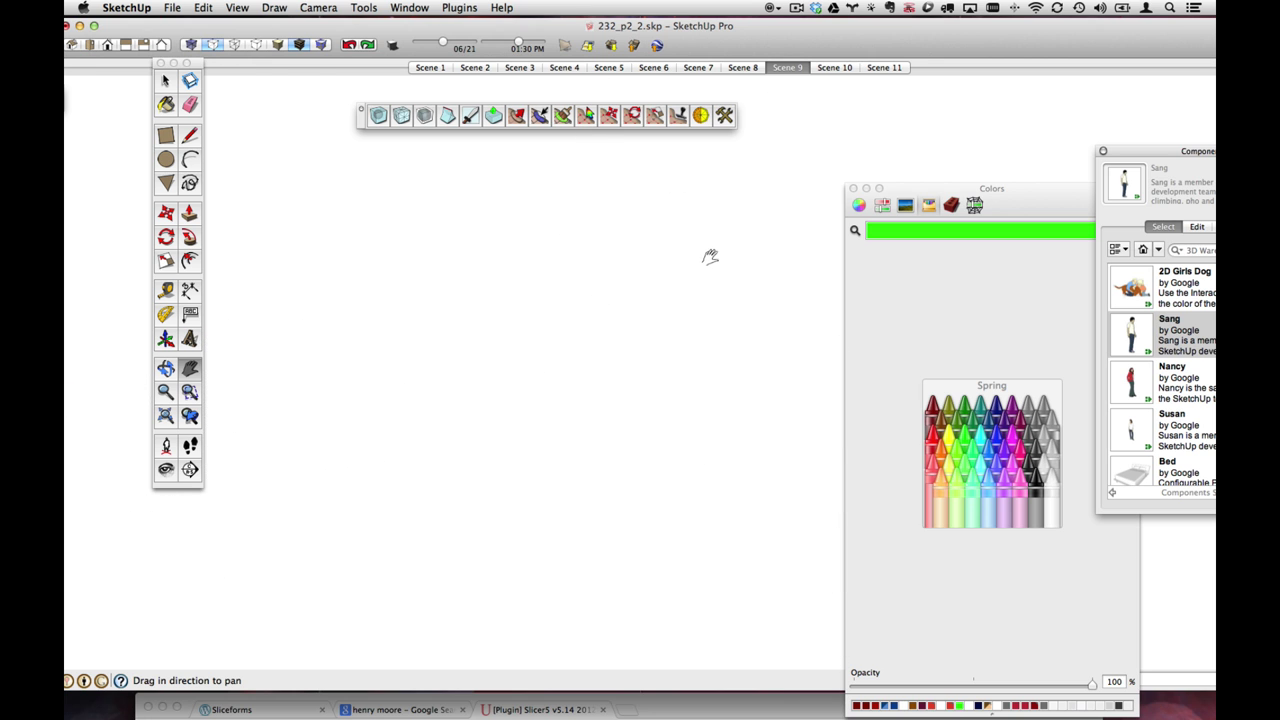
{"action": "middle_click_drag", "start_coordinate": [471, 323], "coordinate": [670, 430]}
{"action": "left_click", "coordinate": [105, 47]}
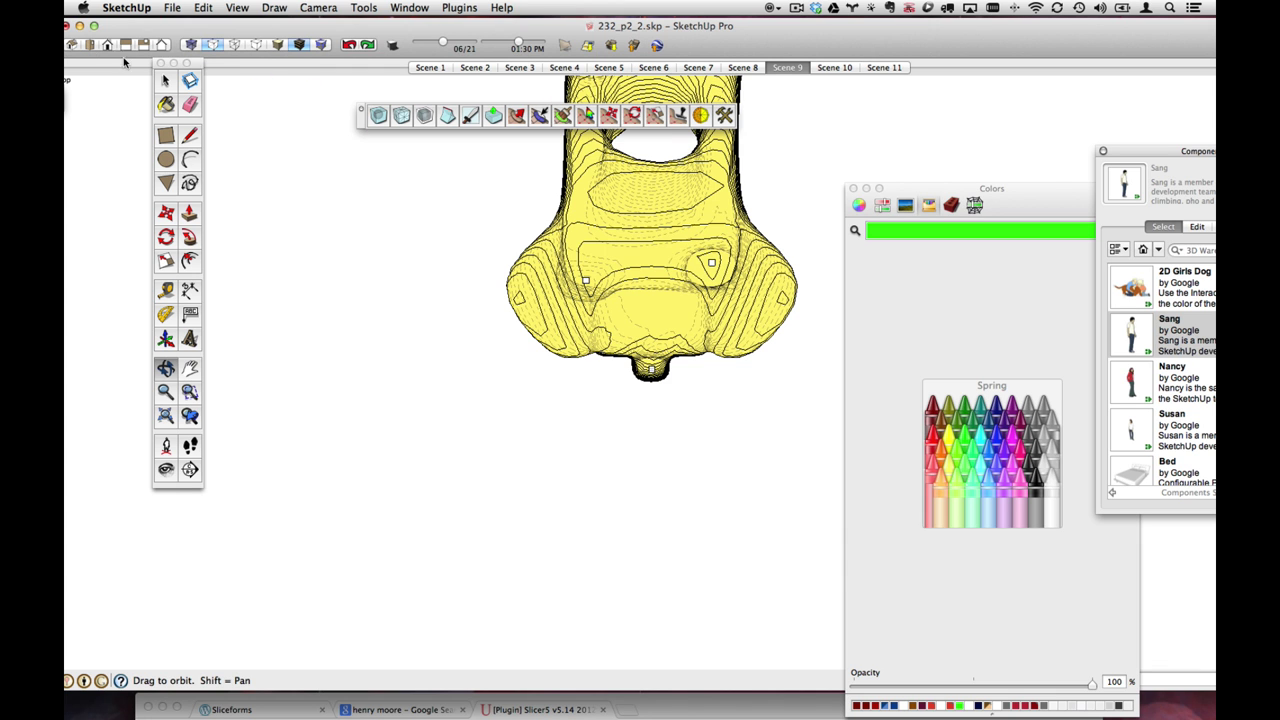
{"action": "key", "text": "h"}
{"action": "left_click_drag", "start_coordinate": [577, 286], "coordinate": [567, 381]}
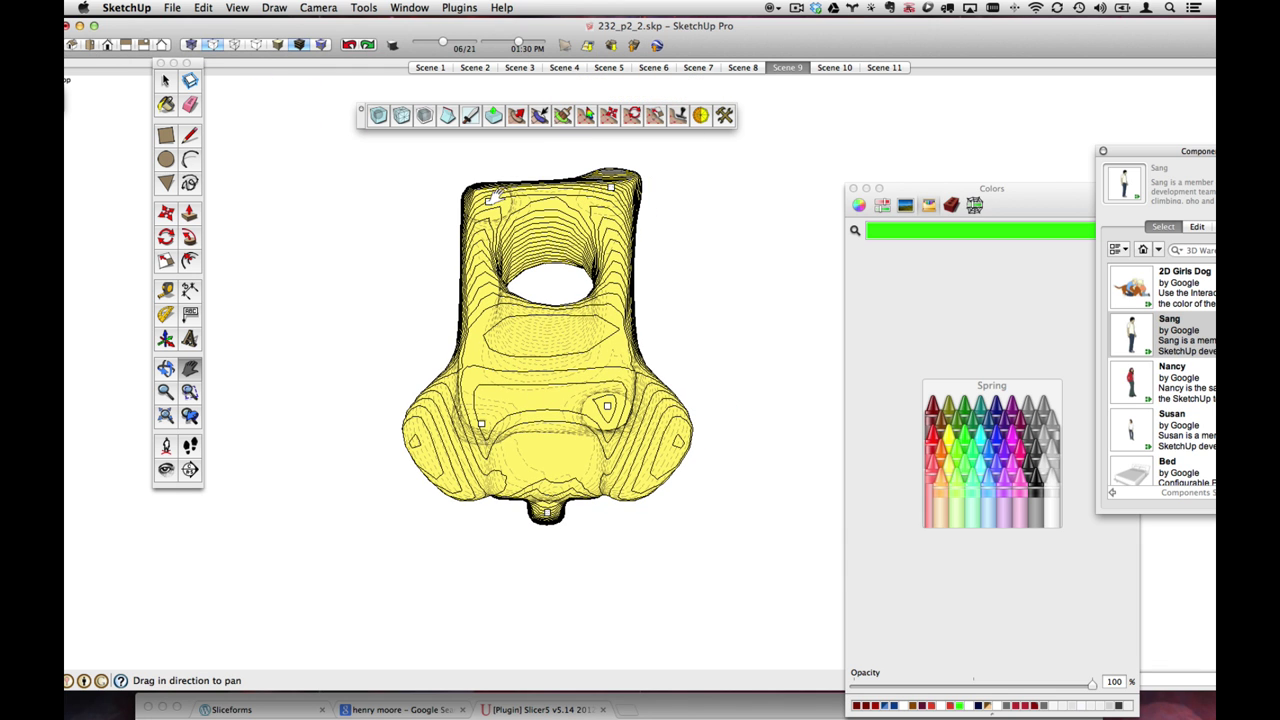
{"action": "scroll", "coordinate": [505, 195], "scroll_direction": "up", "scroll_amount": 3}
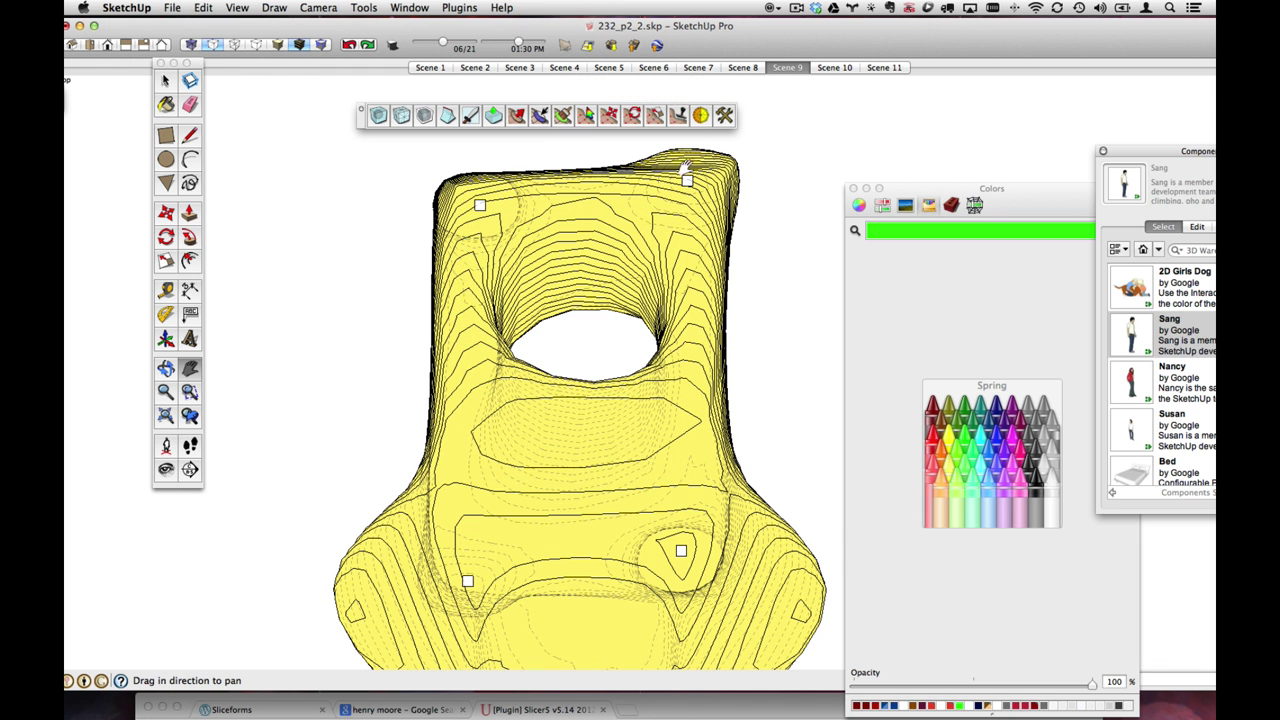
{"action": "left_click_drag", "start_coordinate": [550, 500], "coordinate": [521, 398]}
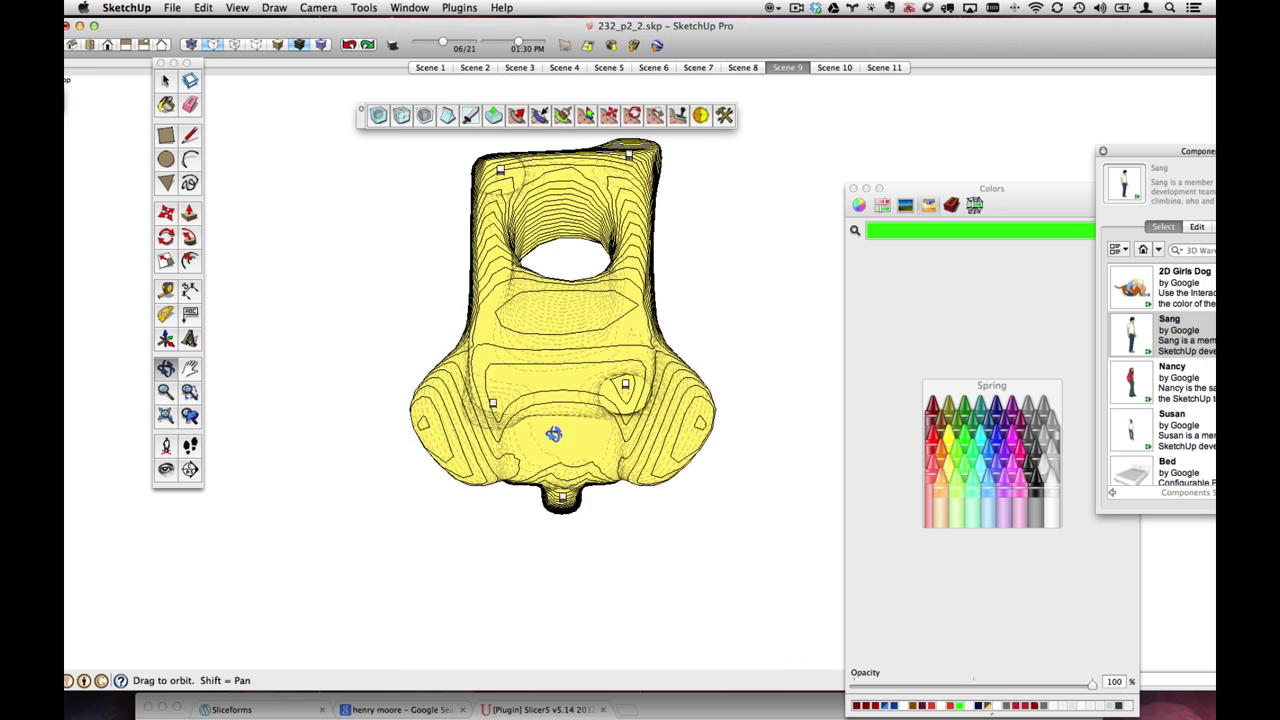
{"action": "left_click", "coordinate": [832, 69]}
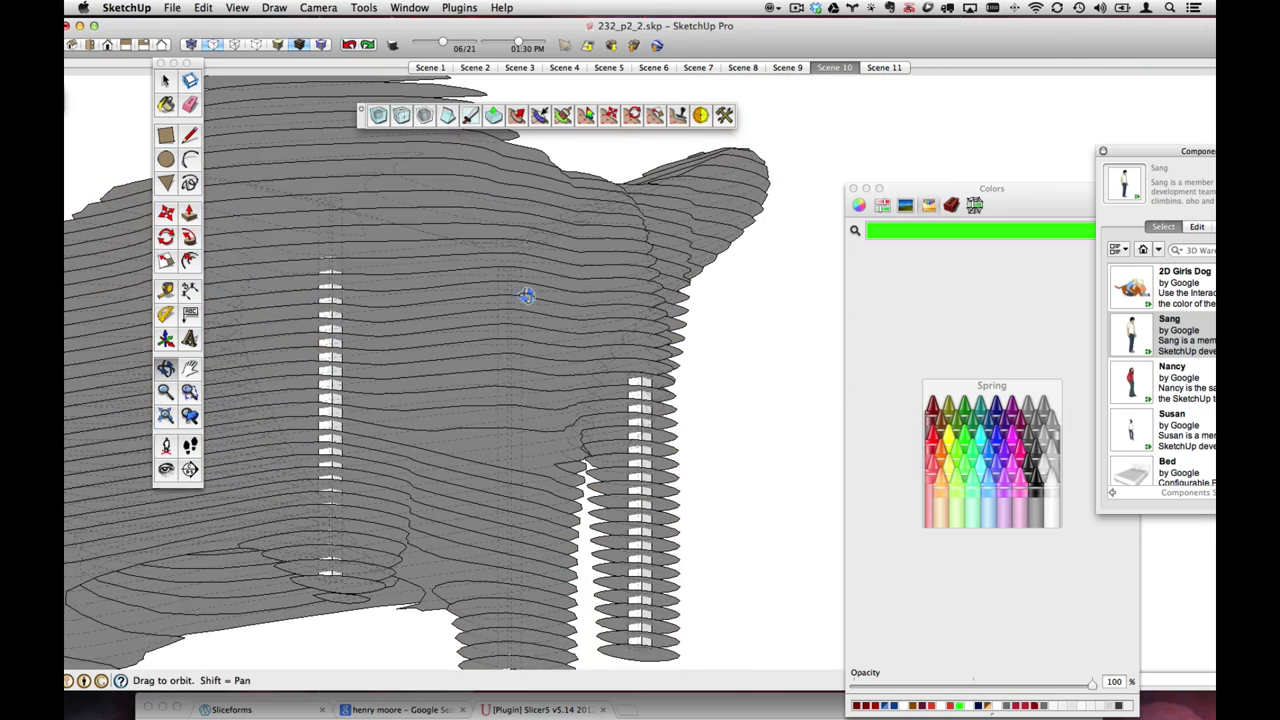
- Orbit and zoom into the sliced model and select the right-hand notch column
{"action": "left_click_drag", "start_coordinate": [625, 420], "coordinate": [500, 451]}
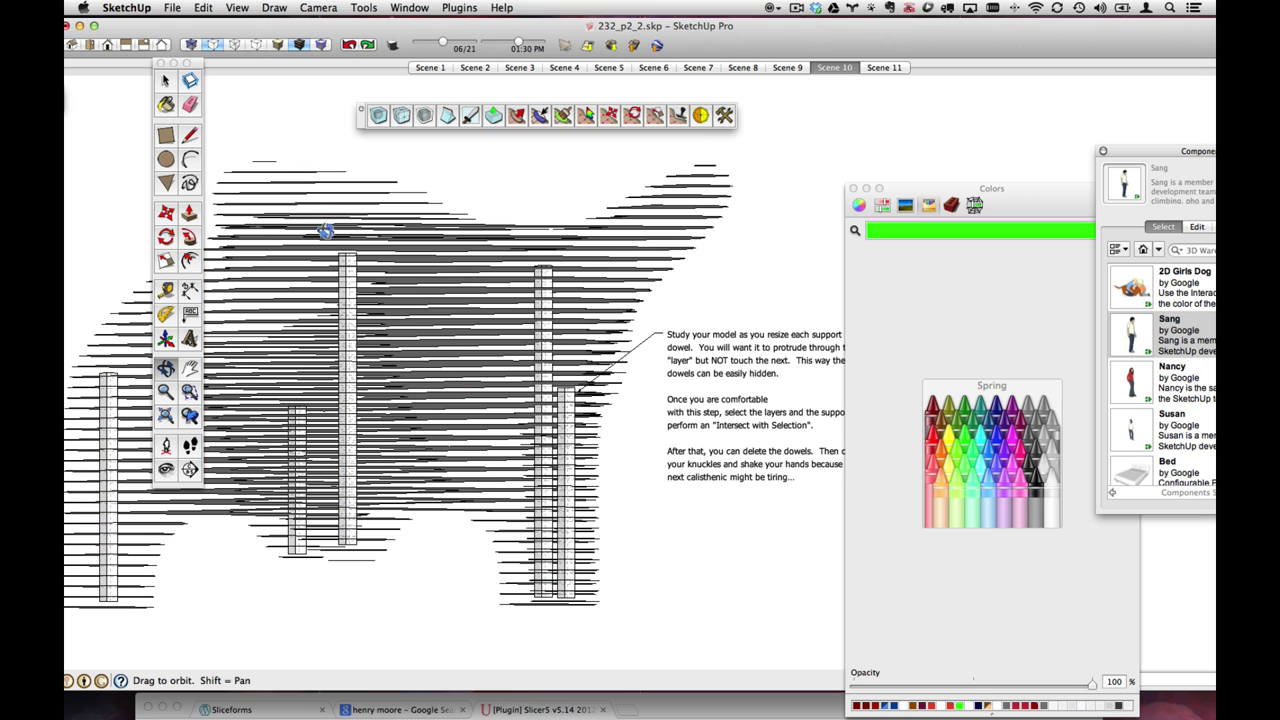
{"action": "mouse_move", "coordinate": [326, 230]}
{"action": "left_mouse_down"}
{"action": "mouse_move", "coordinate": [409, 266]}
{"action": "mouse_move", "coordinate": [514, 250]}
{"action": "left_mouse_up"}
{"action": "key", "text": "o"}
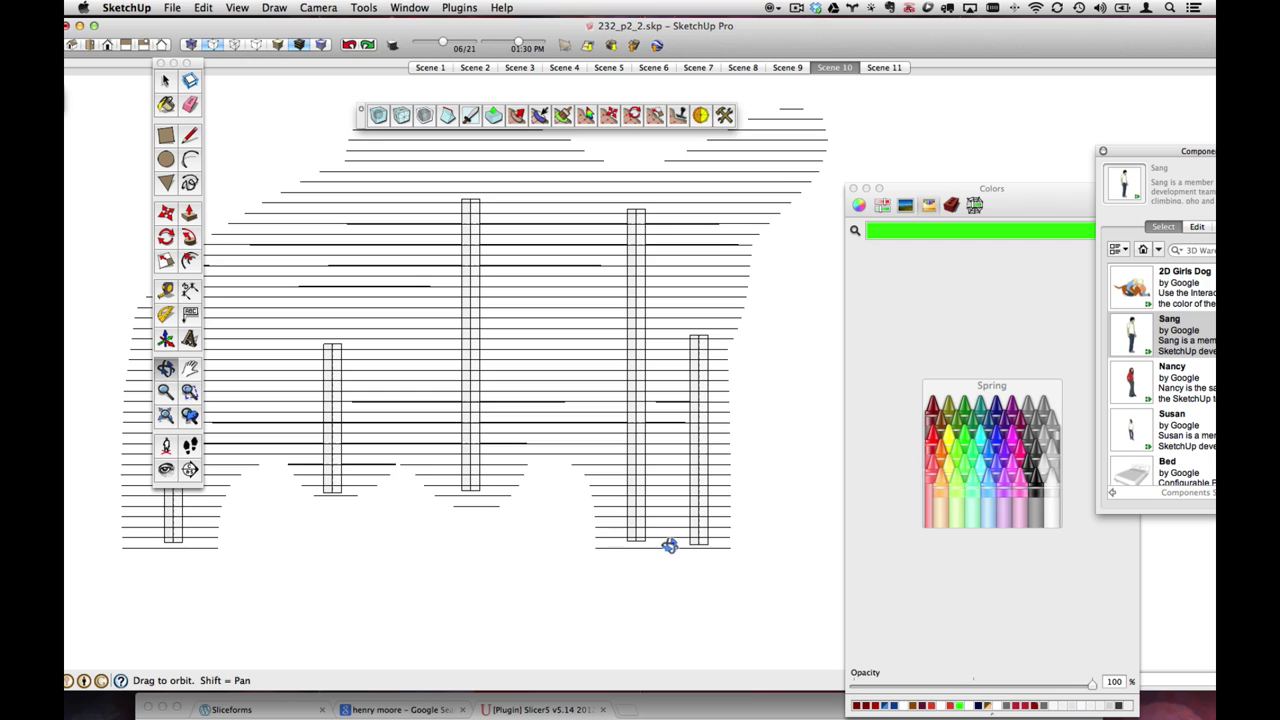
{"action": "mouse_move", "coordinate": [668, 540]}
{"action": "left_mouse_down"}
{"action": "mouse_move", "coordinate": [694, 534]}
{"action": "mouse_move", "coordinate": [636, 543]}
{"action": "left_mouse_up"}
{"action": "scroll", "coordinate": [717, 509], "scroll_direction": "up", "scroll_amount": 10}
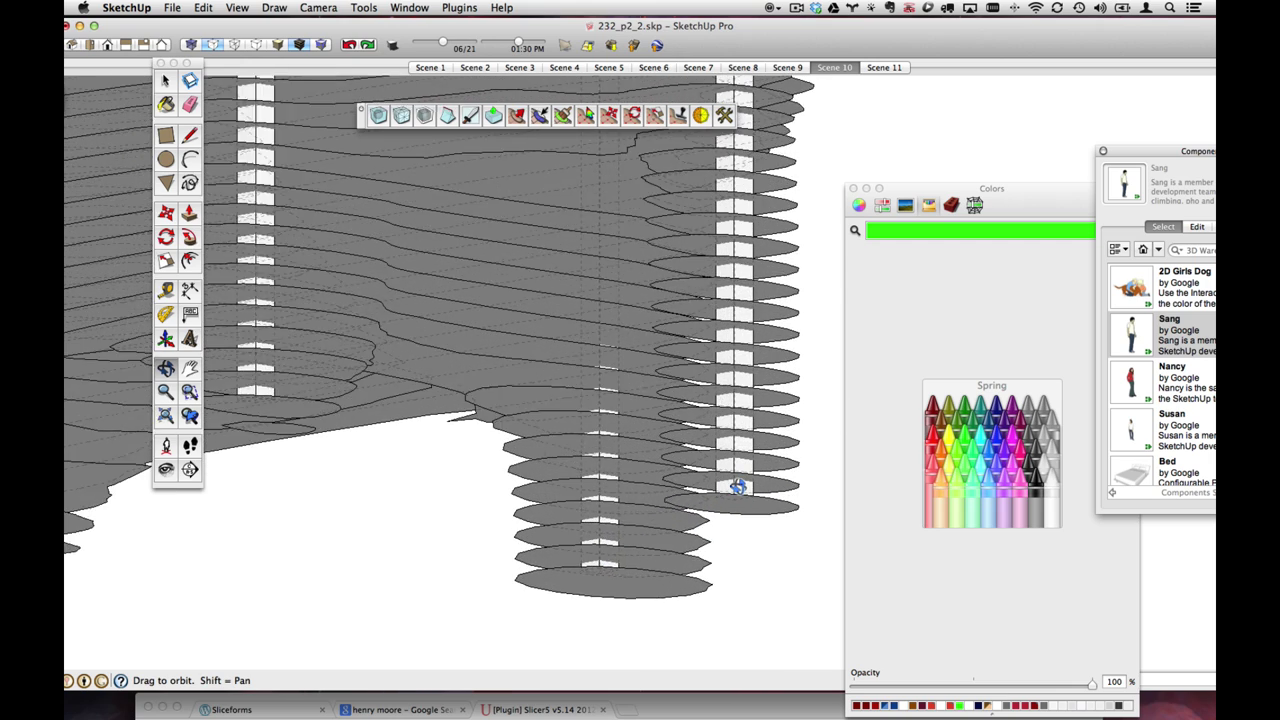
{"action": "key", "text": "space"}
{"action": "left_click", "coordinate": [741, 491]}
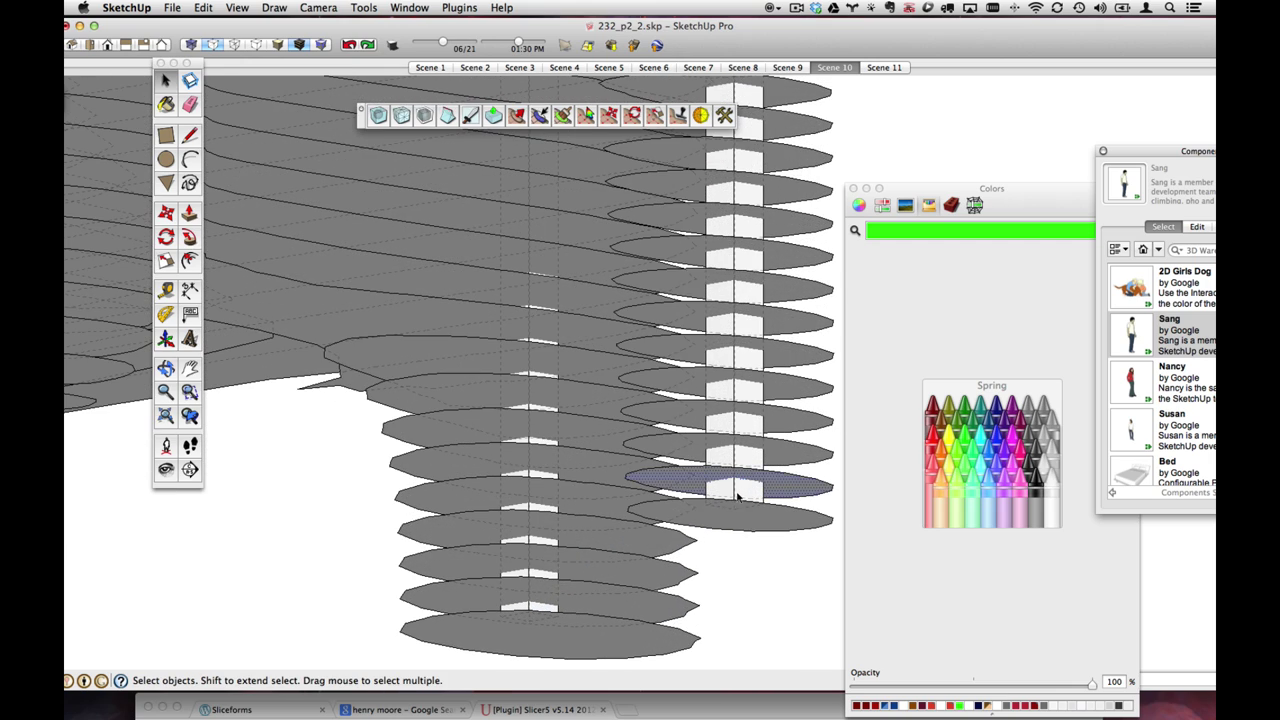
{"action": "middle_click_drag", "start_coordinate": [738, 496], "coordinate": [743, 537]}
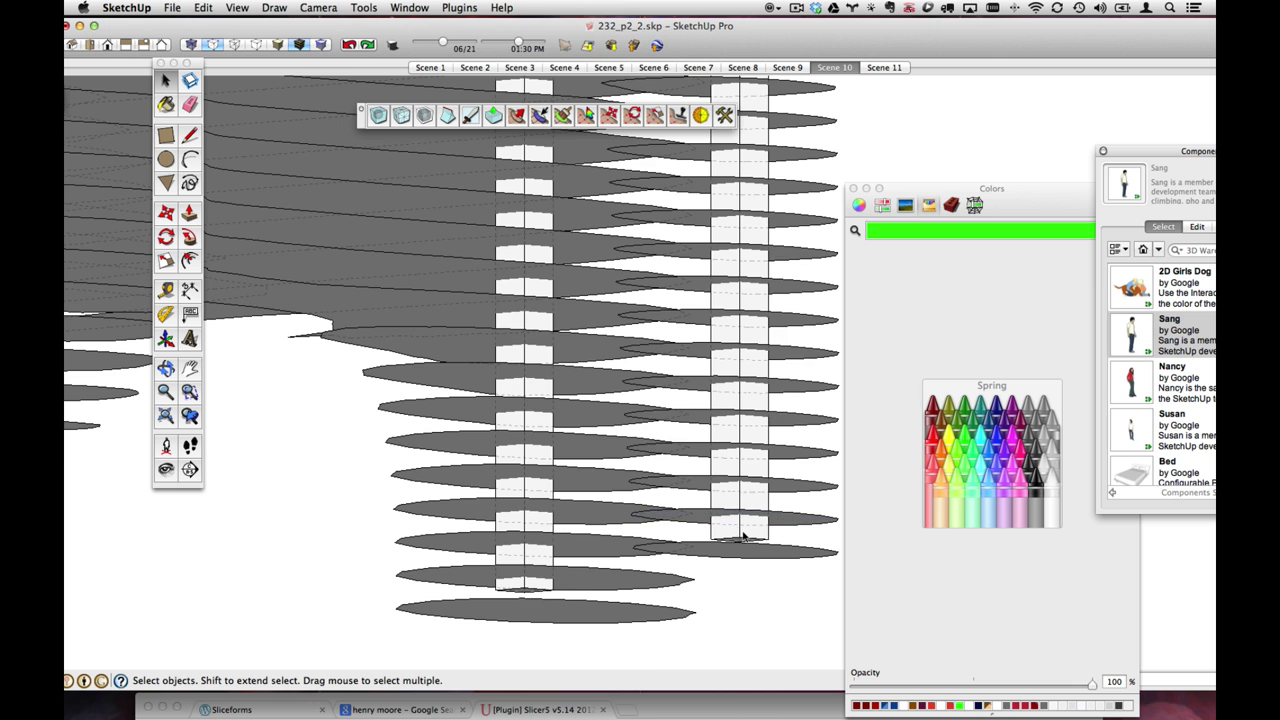
{"action": "scroll", "coordinate": [743, 537], "scroll_direction": "up", "scroll_amount": 3}
{"action": "left_click", "coordinate": [743, 535]}
{"action": "scroll", "coordinate": [742, 540], "scroll_direction": "up", "scroll_amount": 3}
- Shorten the right notch column from its bottom blue grip with Scale
{"action": "key", "text": "s"}
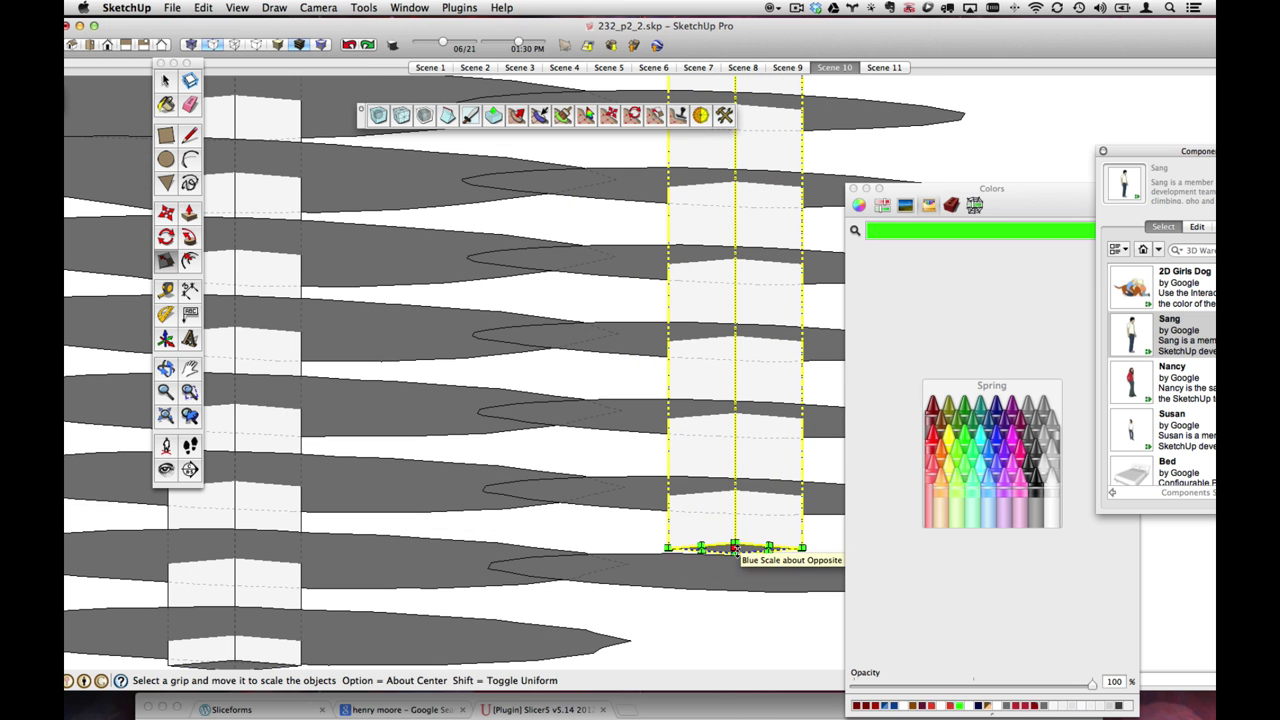
{"action": "mouse_move", "coordinate": [735, 548]}
{"action": "left_mouse_down"}
{"action": "mouse_move", "coordinate": [740, 363]}
{"action": "mouse_move", "coordinate": [729, 535]}
{"action": "mouse_move", "coordinate": [735, 526]}
{"action": "left_mouse_up"}
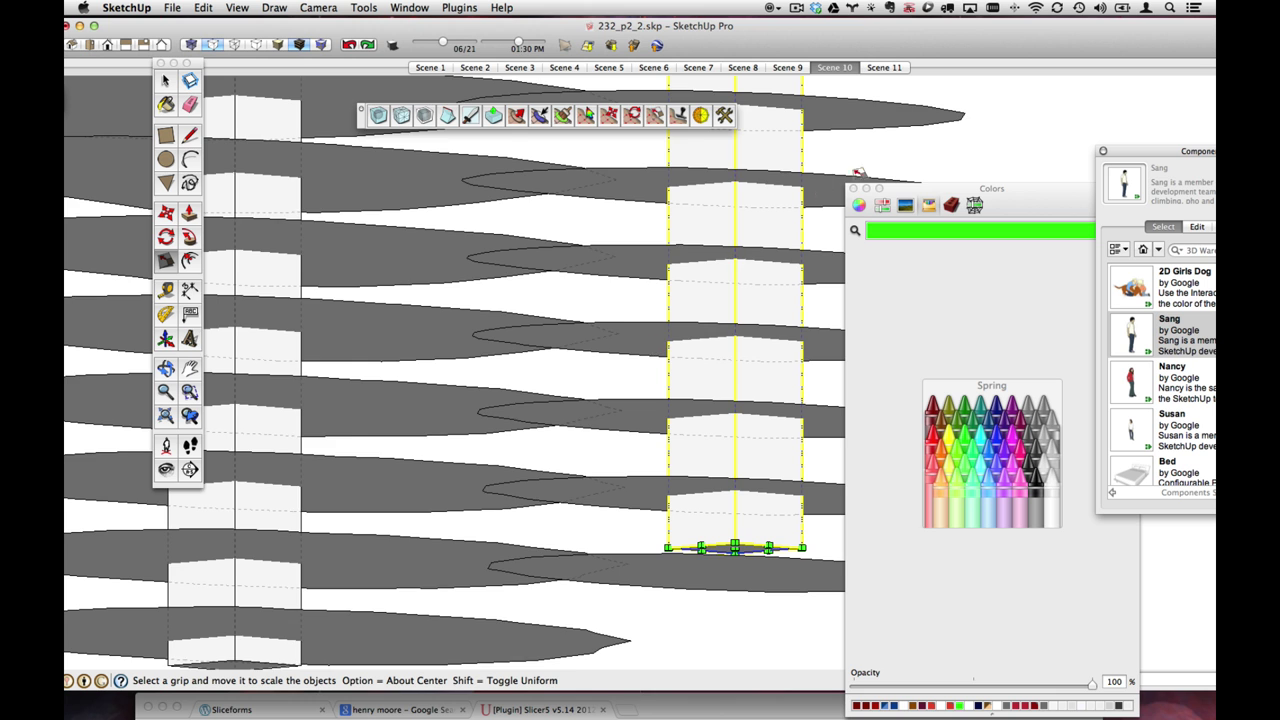
{"action": "scroll", "coordinate": [660, 350], "scroll_direction": "down", "scroll_amount": 3}
{"action": "left_click", "coordinate": [165, 80]}
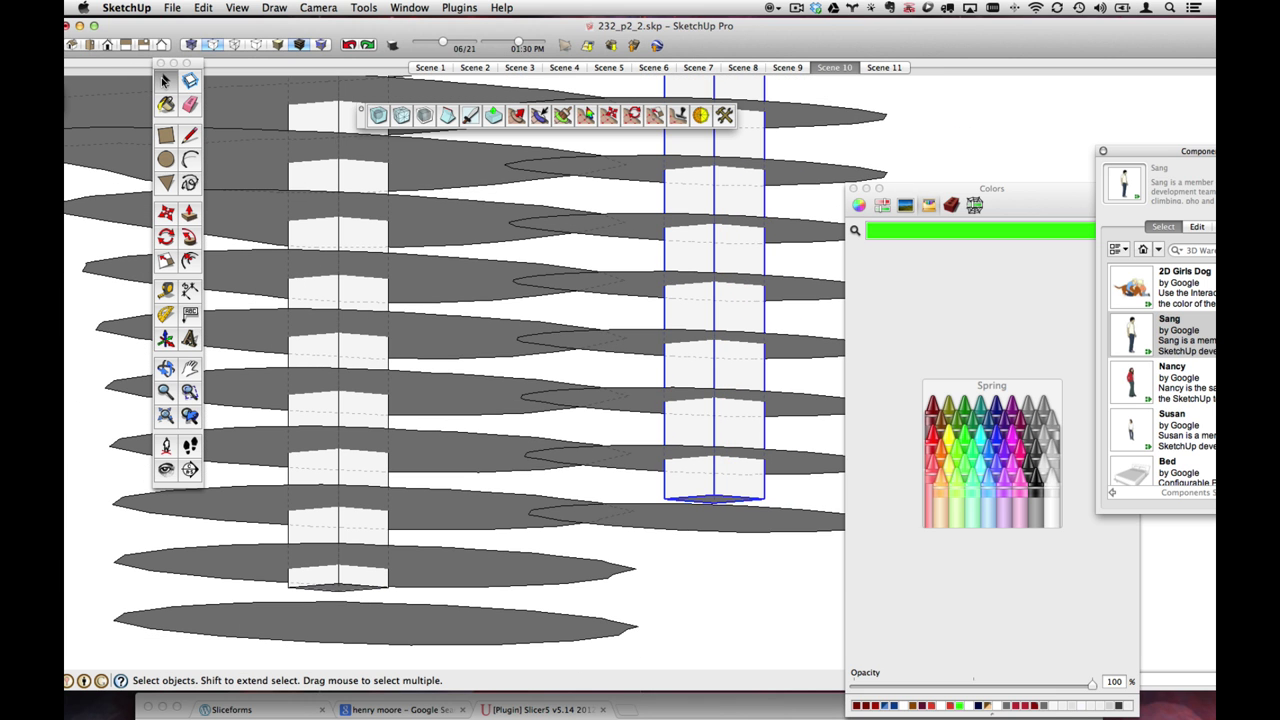
- Reorient the view, clear the dowel selection, and switch to Scene 11
{"action": "scroll", "coordinate": [534, 312], "scroll_direction": "down", "scroll_amount": 3}
{"action": "mouse_move", "coordinate": [534, 312]}
{"action": "middle_mouse_down"}
{"action": "mouse_move", "coordinate": [565, 309]}
{"action": "mouse_move", "coordinate": [541, 364]}
{"action": "mouse_move", "coordinate": [534, 291]}
{"action": "middle_mouse_up"}
{"action": "middle_click_drag", "start_coordinate": [455, 273], "coordinate": [595, 321], "text": "shift"}
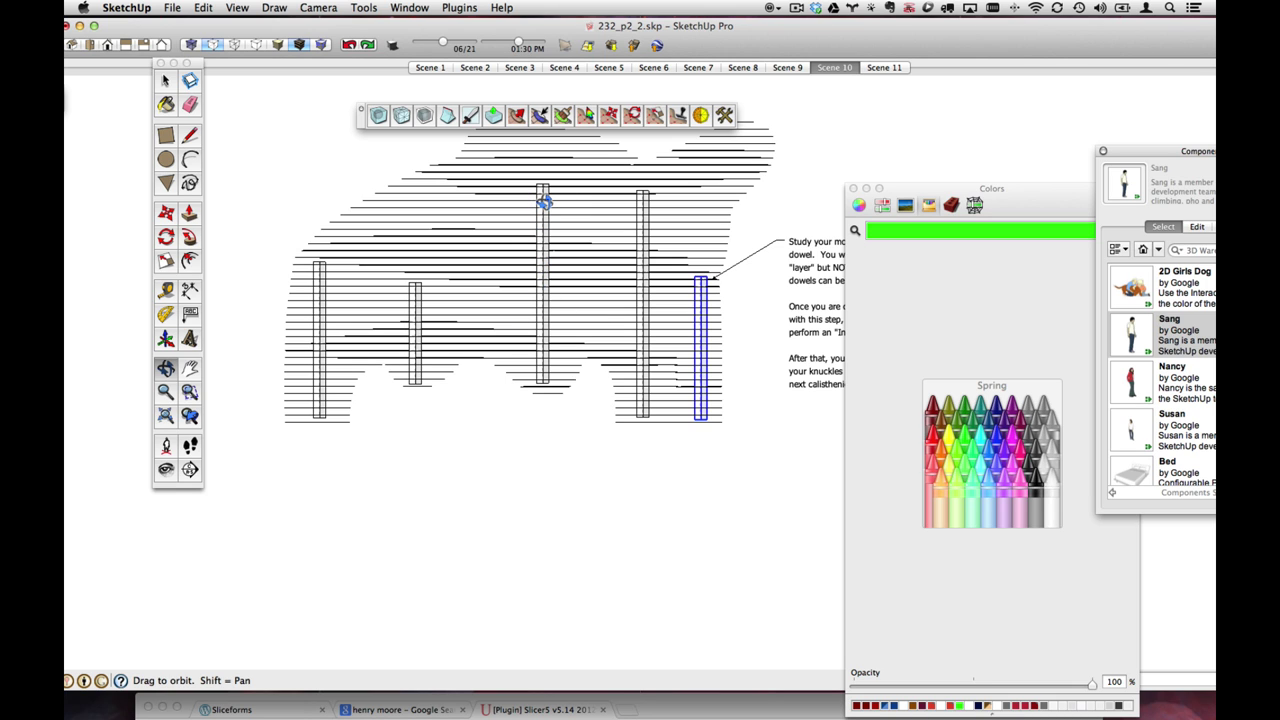
{"action": "key", "text": "space"}
{"action": "left_click", "coordinate": [298, 129]}
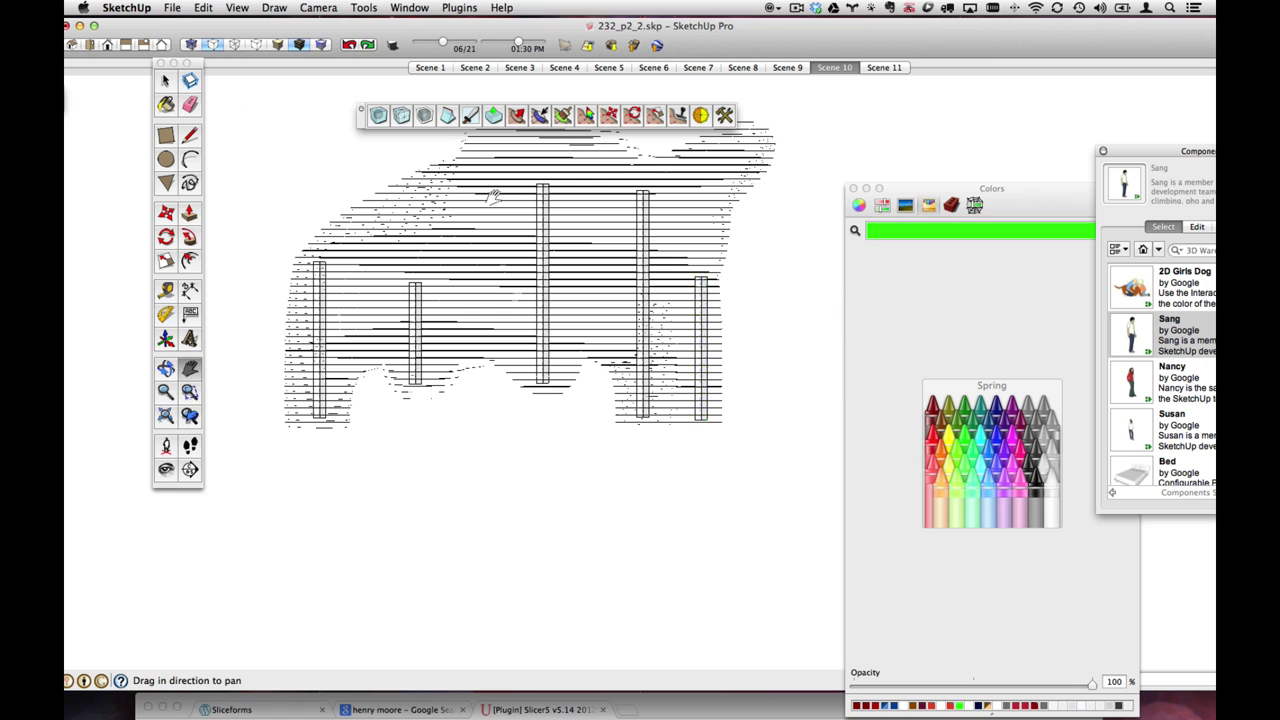
{"action": "mouse_move", "coordinate": [520, 260]}
{"action": "middle_mouse_down"}
{"action": "mouse_move", "coordinate": [553, 274]}
{"action": "mouse_move", "coordinate": [451, 331]}
{"action": "mouse_move", "coordinate": [541, 280]}
{"action": "mouse_move", "coordinate": [606, 351]}
{"action": "mouse_move", "coordinate": [592, 459]}
{"action": "middle_mouse_up"}
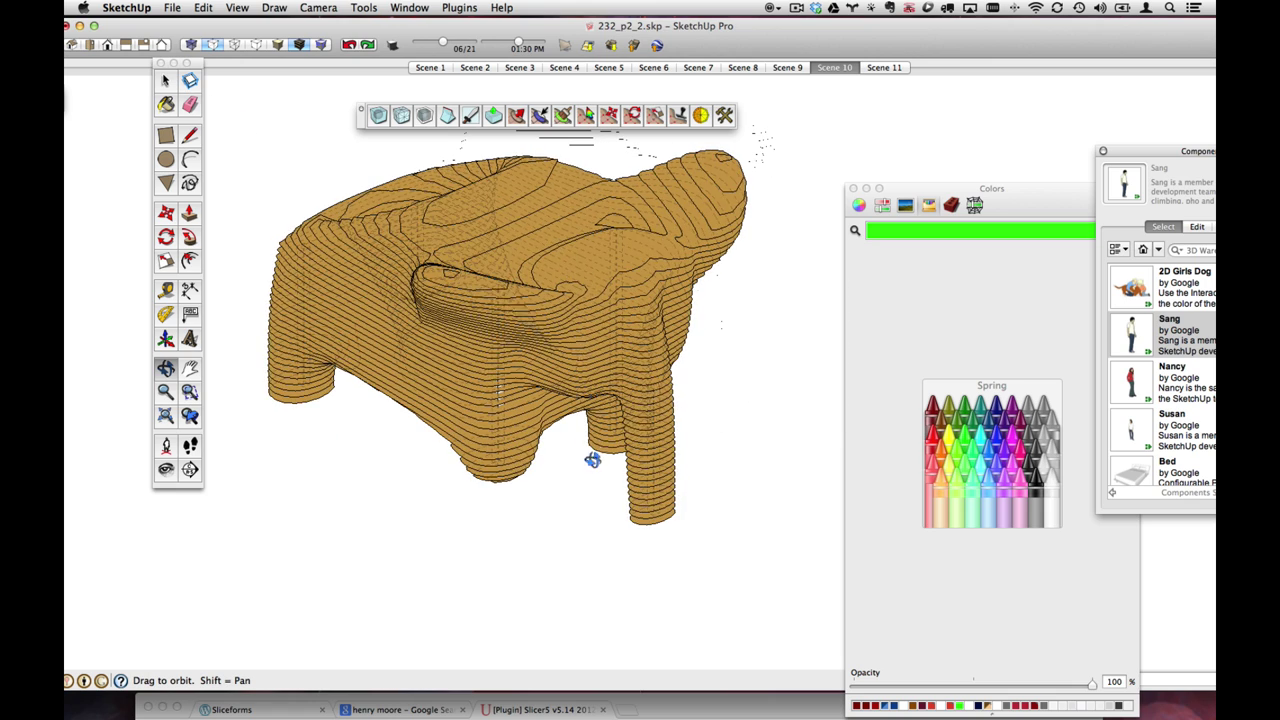
{"action": "scroll", "coordinate": [651, 365], "scroll_direction": "up", "scroll_amount": 5}
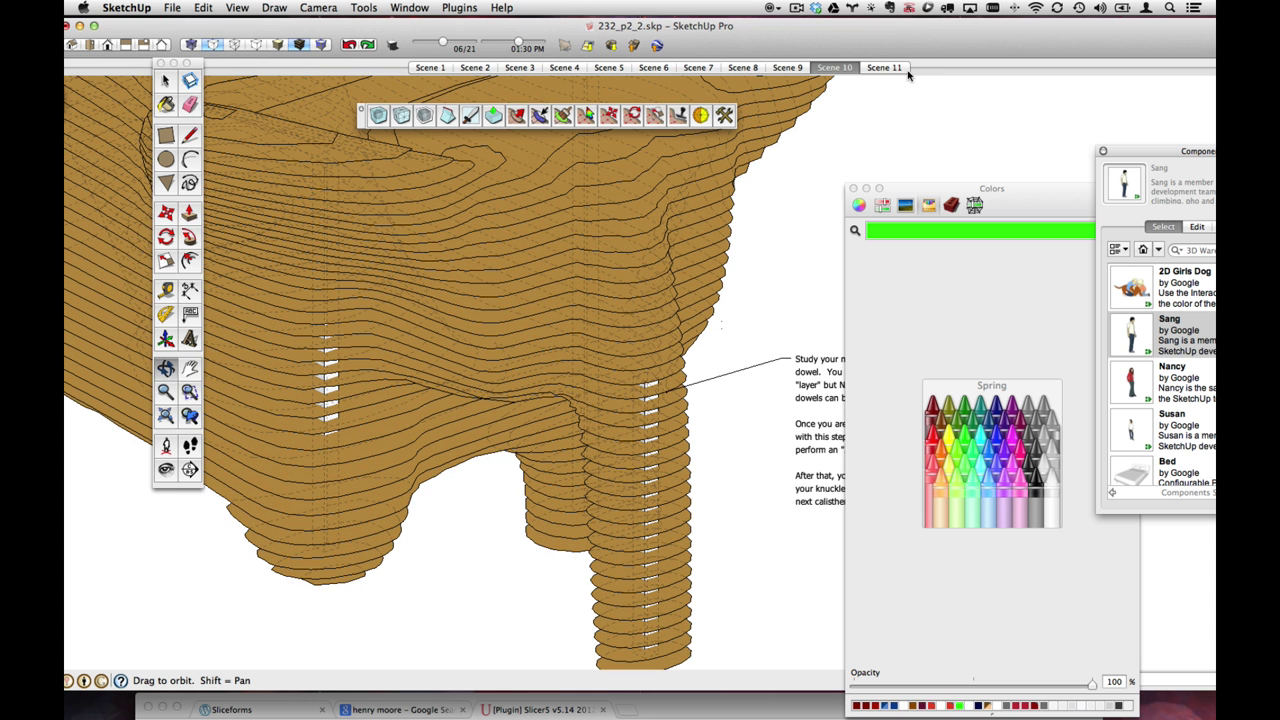
{"action": "left_click", "coordinate": [884, 67]}
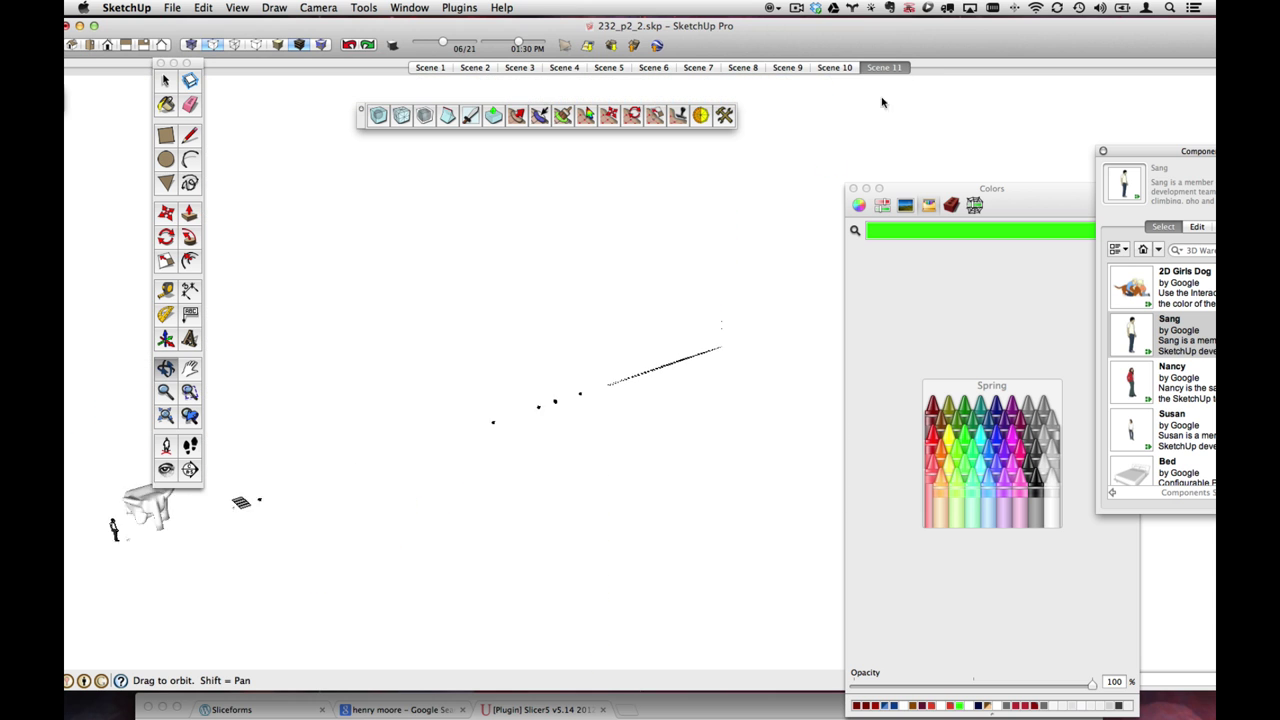
- Zoom onto a slice plate's dowel holes and drag the Slicer5 forum window to the screen bottom
{"action": "scroll", "coordinate": [569, 380], "scroll_direction": "up", "scroll_amount": 8}
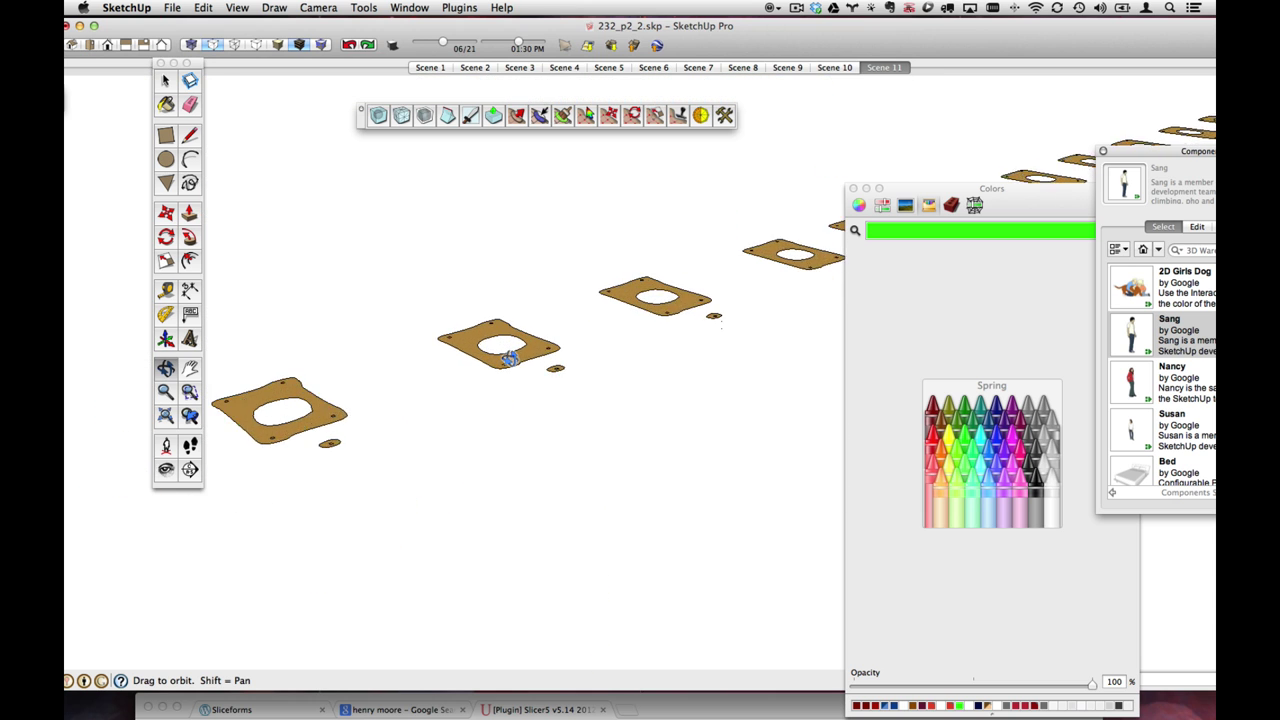
{"action": "scroll", "coordinate": [508, 362], "scroll_direction": "up", "scroll_amount": 5}
{"action": "middle_click_drag", "start_coordinate": [520, 366], "coordinate": [492, 423]}
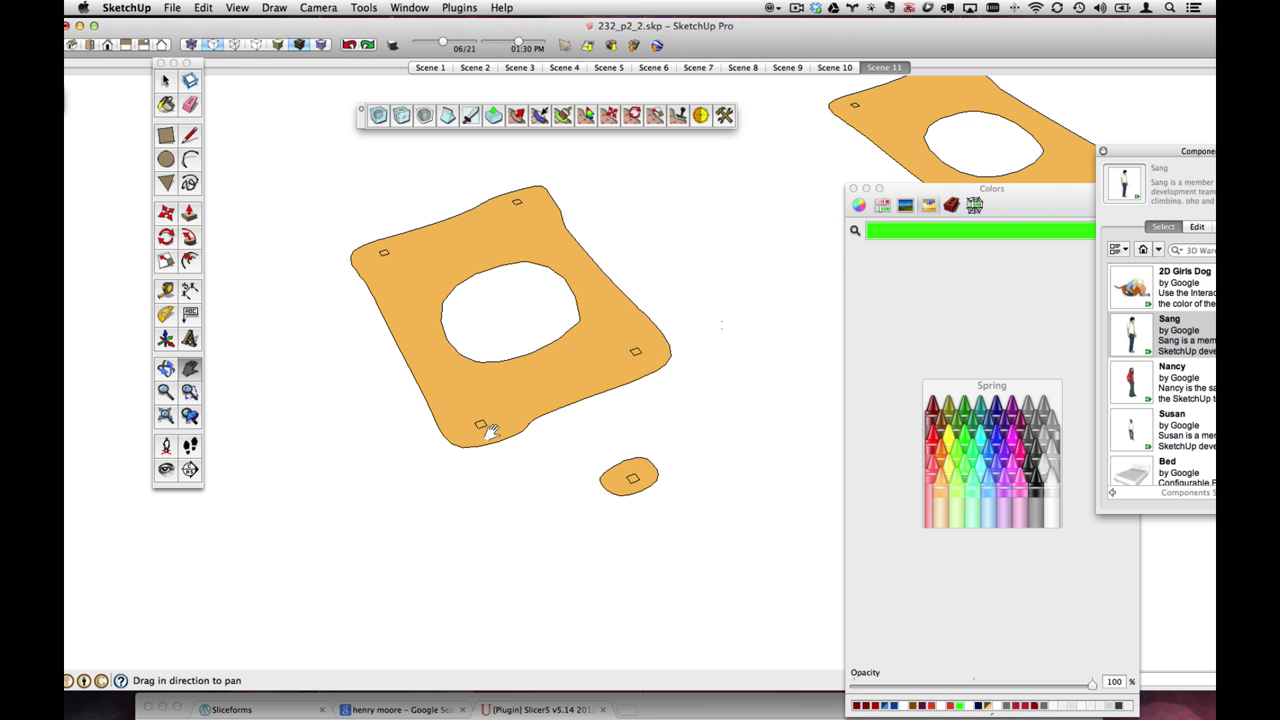
{"action": "scroll", "coordinate": [486, 428], "scroll_direction": "up", "scroll_amount": 4}
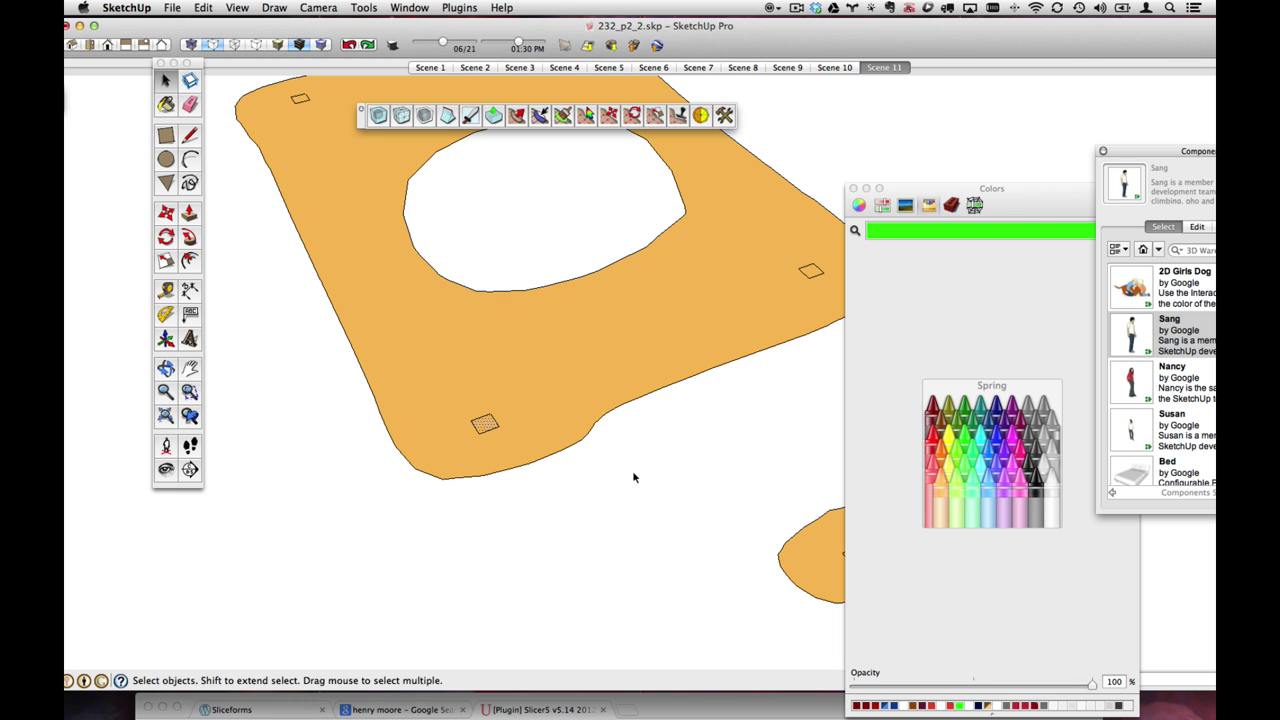
{"action": "left_click", "coordinate": [677, 703]}
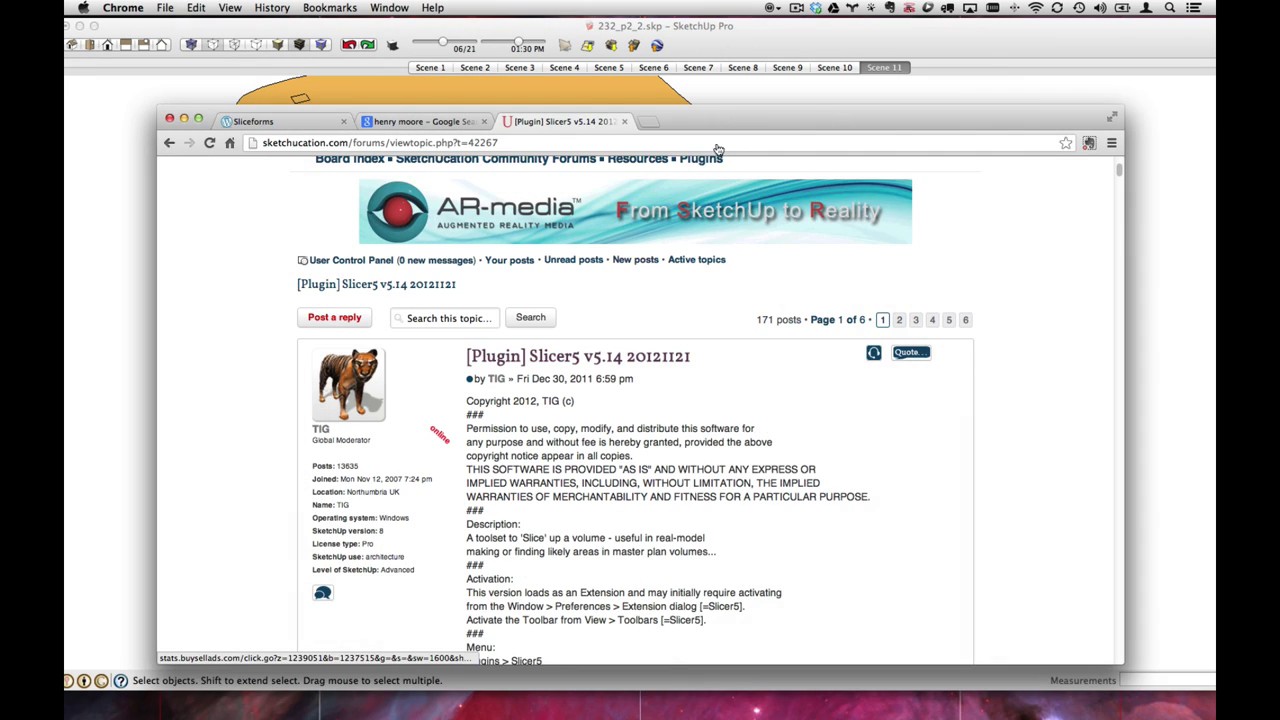
{"action": "left_click_drag", "start_coordinate": [716, 114], "coordinate": [711, 644]}
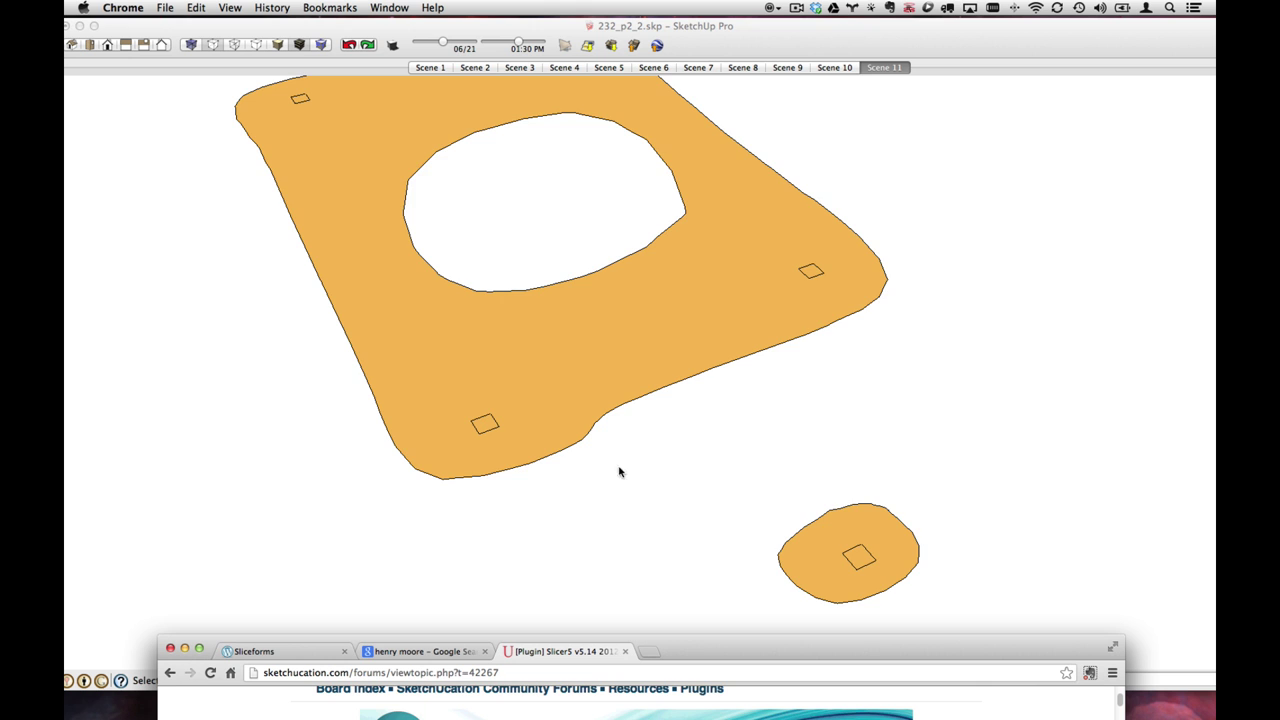
- Zoom out to the full row of slice plates, then view the assembly photo in iPhoto
{"action": "scroll", "coordinate": [568, 353], "scroll_direction": "down", "scroll_amount": 10}
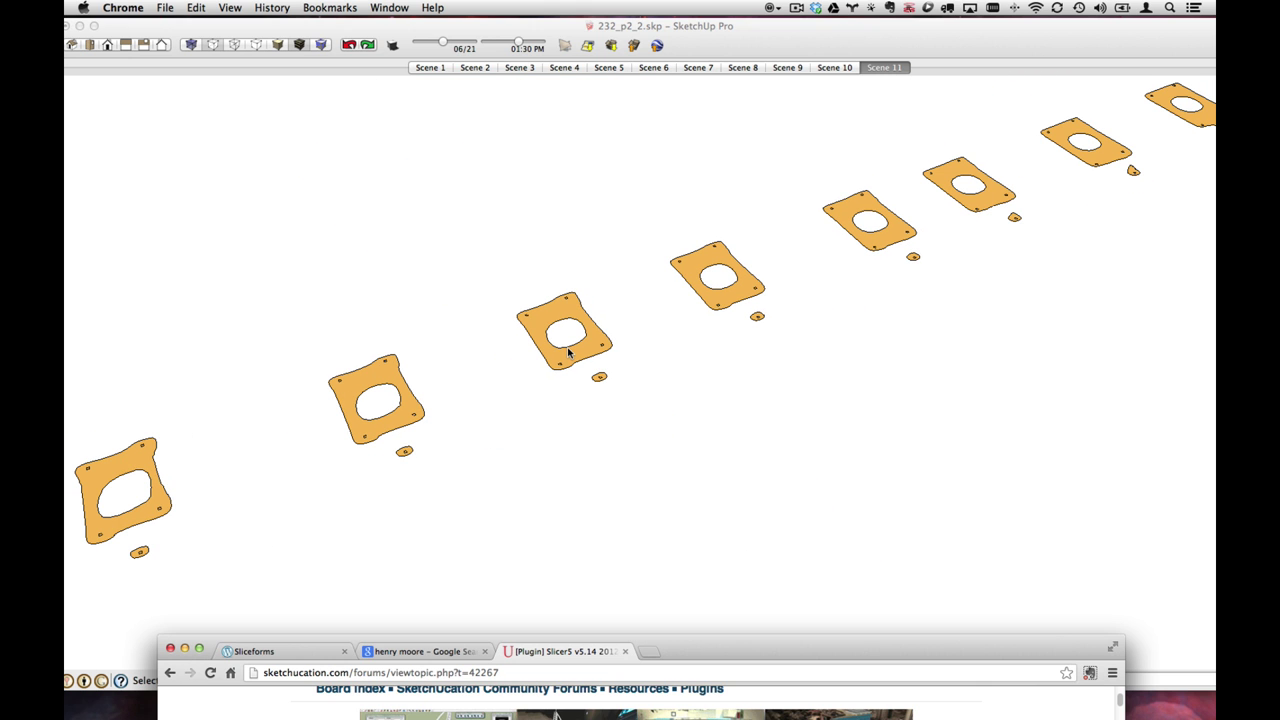
{"action": "scroll", "coordinate": [531, 306], "scroll_direction": "down", "scroll_amount": 1}
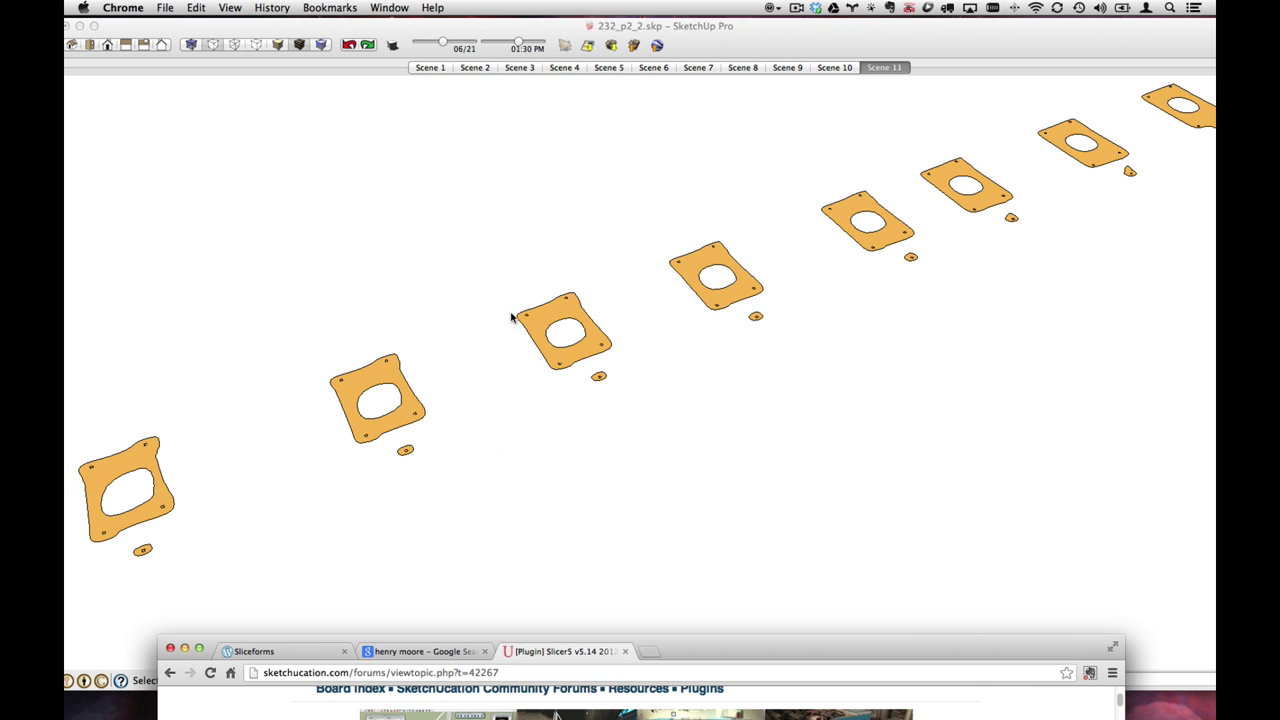
{"action": "left_click", "coordinate": [444, 380]}
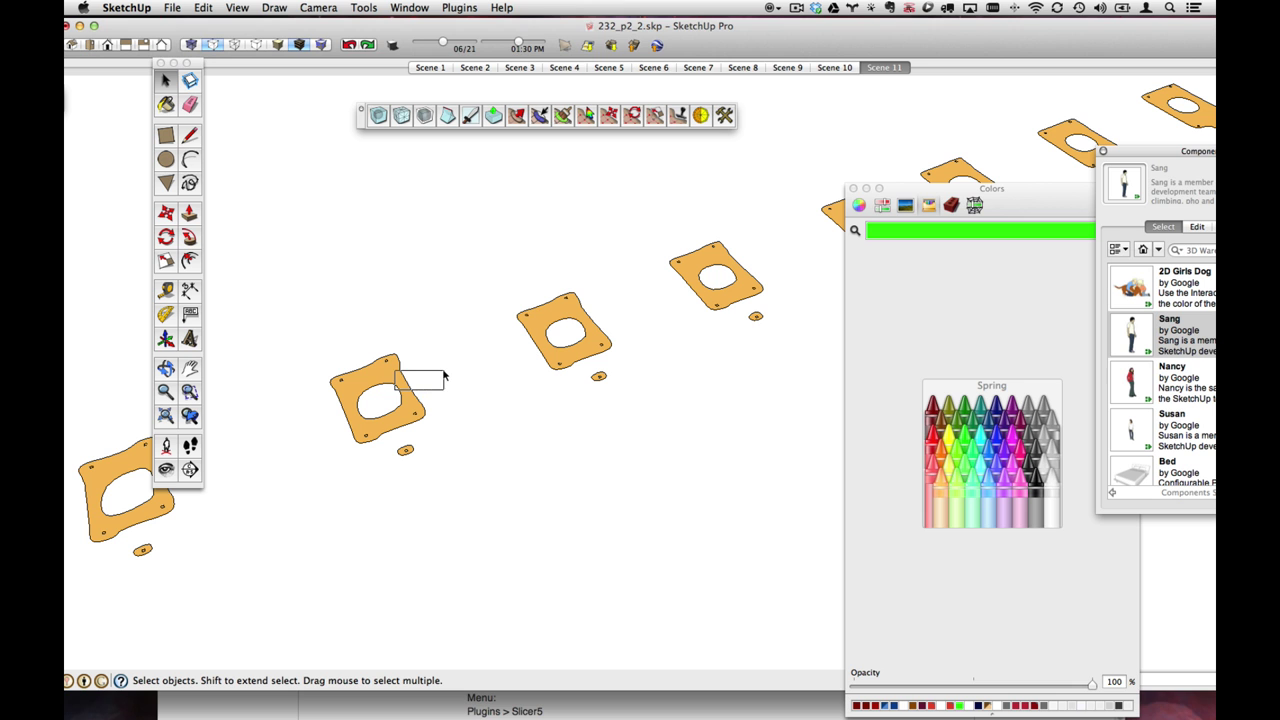
{"action": "key", "text": "super+Tab"}
{"action": "key", "text": "Left"}
{"action": "key", "text": "Left"}
{"action": "key", "text": "Left"}
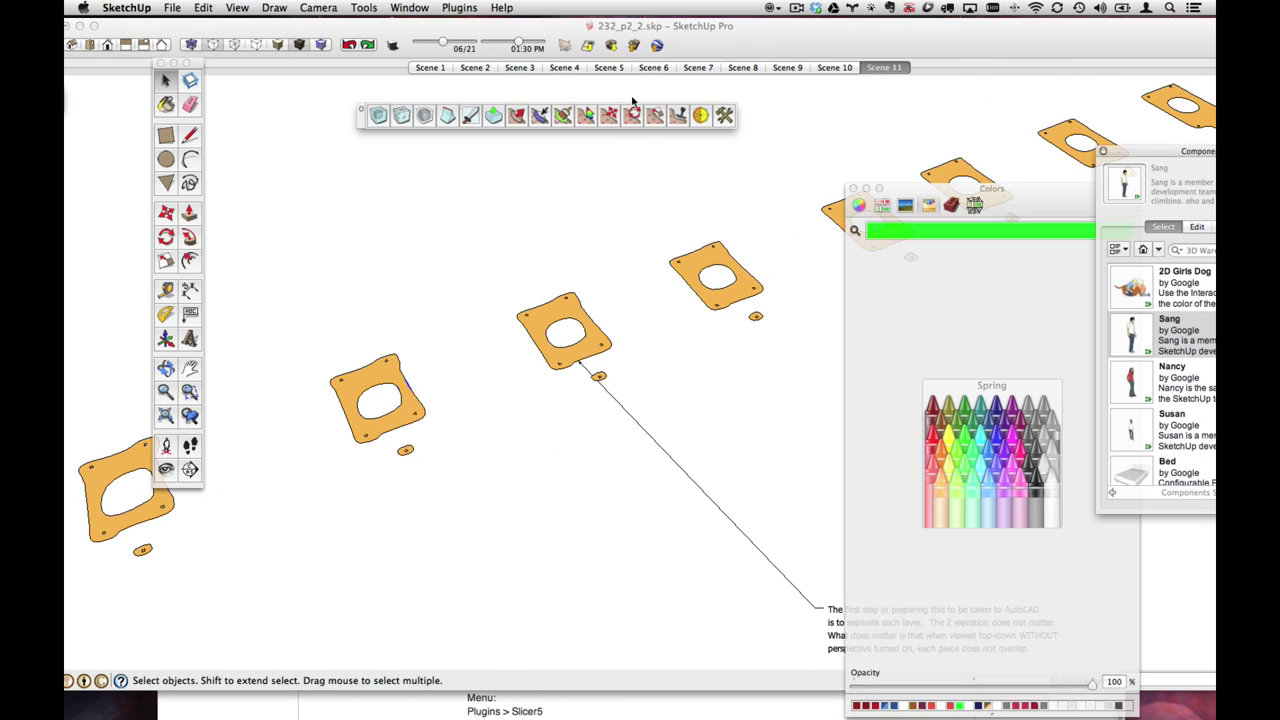
- Reposition the forum browser window and return to the SketchUp model
{"action": "left_click", "coordinate": [738, 714]}
{"action": "mouse_move", "coordinate": [743, 652]}
{"action": "left_mouse_down"}
{"action": "mouse_move", "coordinate": [740, 130]}
{"action": "mouse_move", "coordinate": [710, 715]}
{"action": "left_mouse_up"}
{"action": "scroll", "coordinate": [640, 400], "scroll_direction": "down", "scroll_amount": 1}
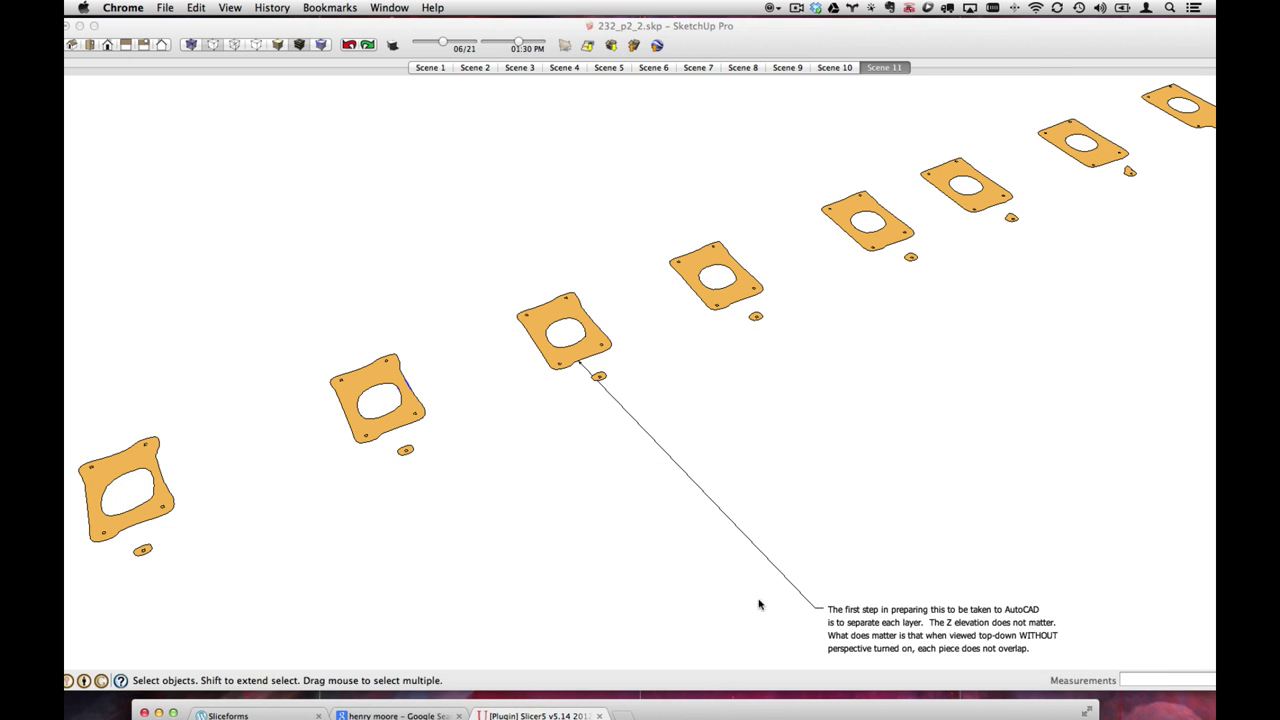
{"action": "left_click", "coordinate": [944, 47]}
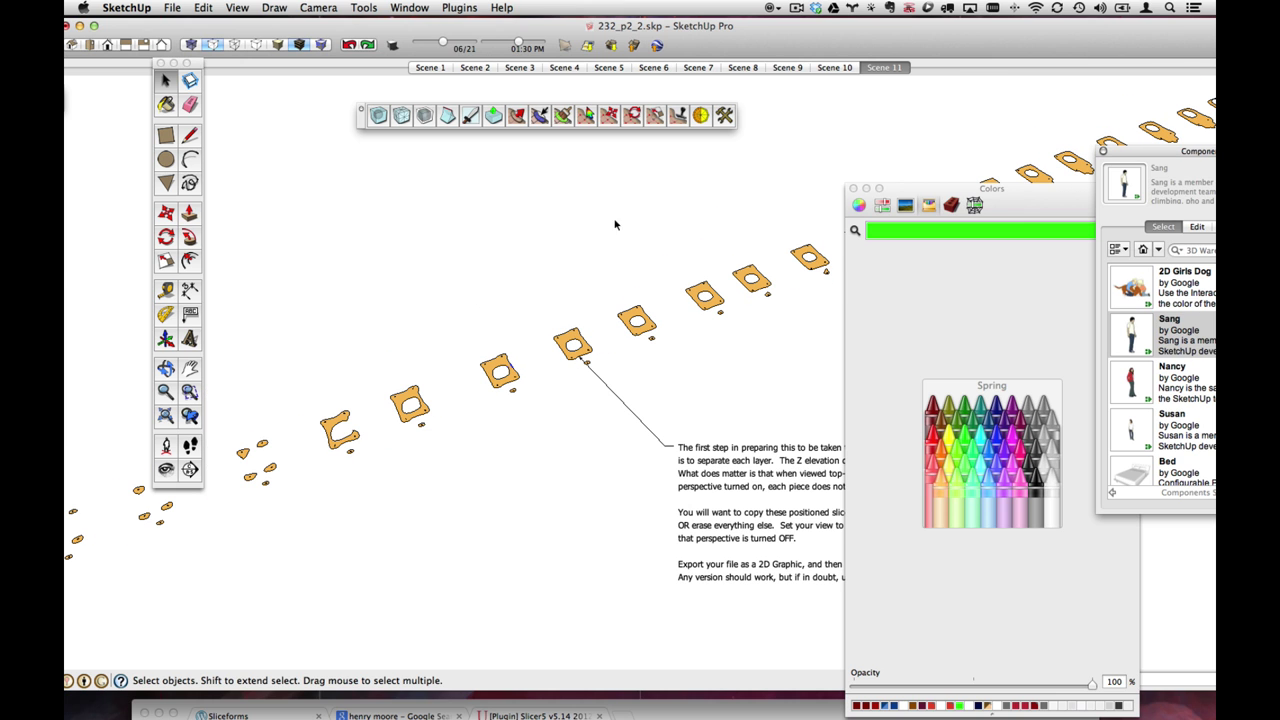
- Select the whole model in Scene 10, then frame Scene 9's elephant and its dowel rods
{"action": "left_click", "coordinate": [834, 67]}
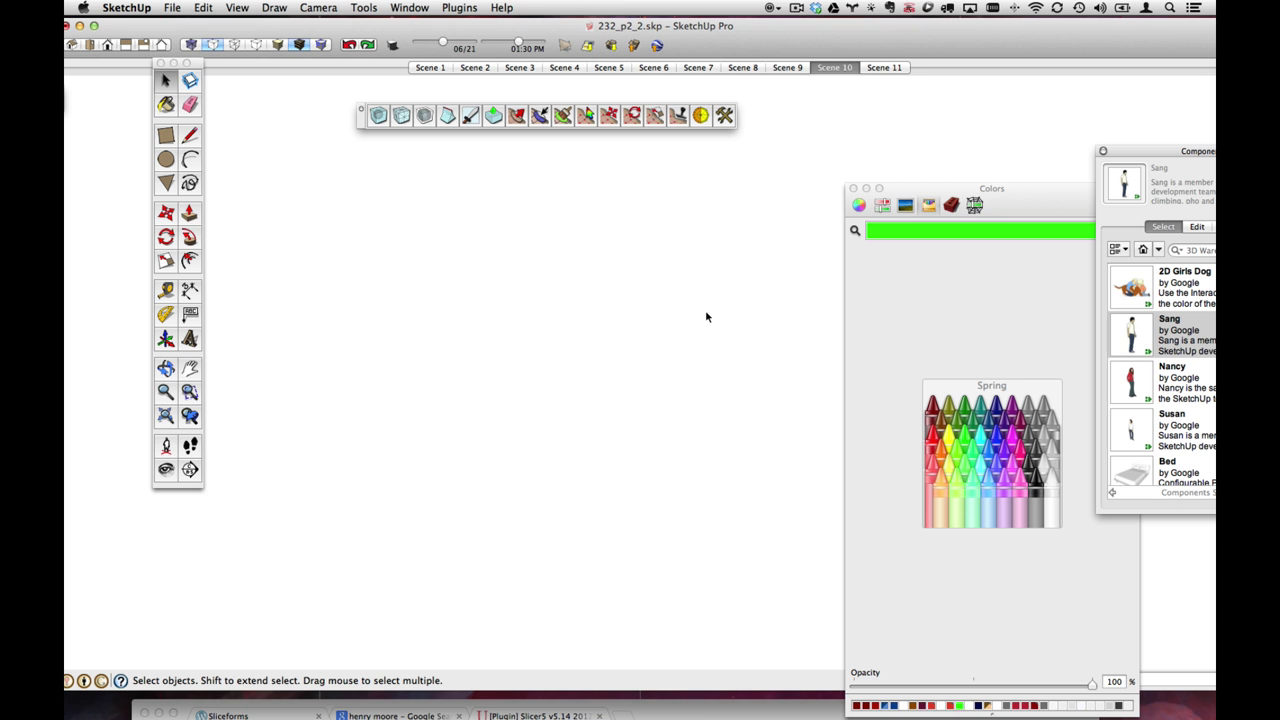
{"action": "middle_click_drag", "start_coordinate": [705, 317], "coordinate": [690, 451]}
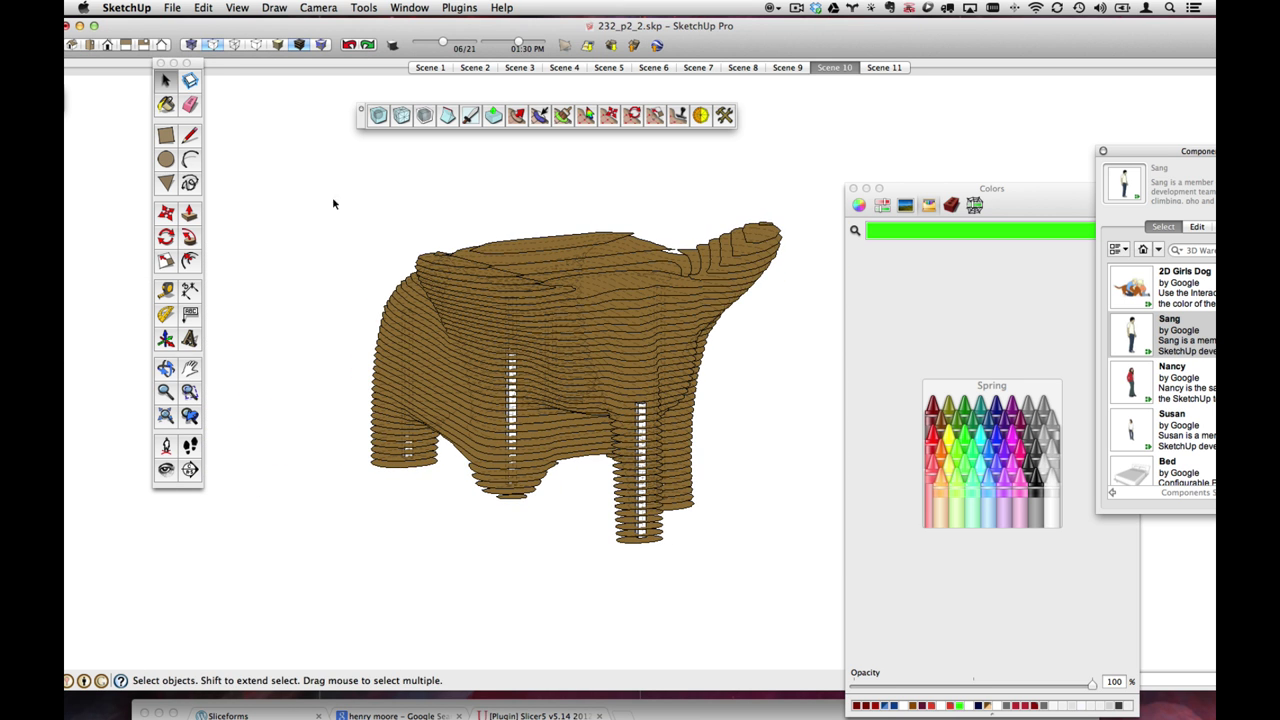
{"action": "left_click_drag", "start_coordinate": [333, 204], "coordinate": [810, 582]}
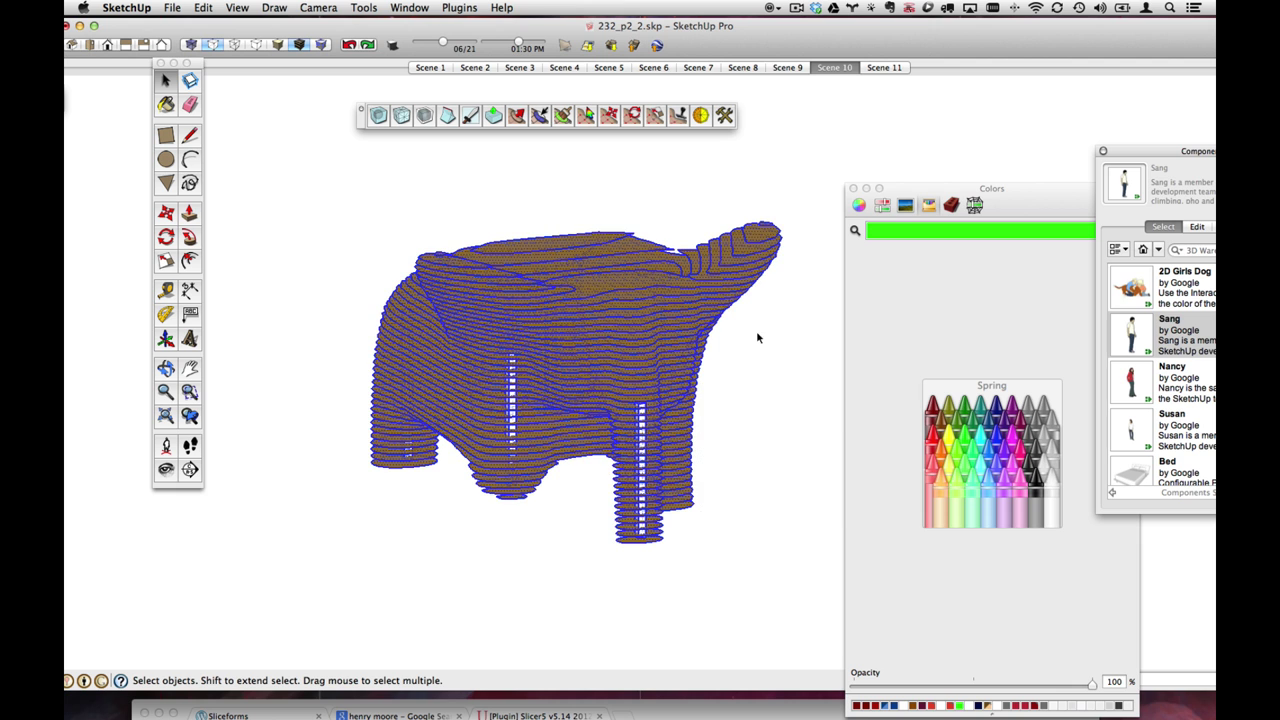
{"action": "left_click", "coordinate": [788, 67]}
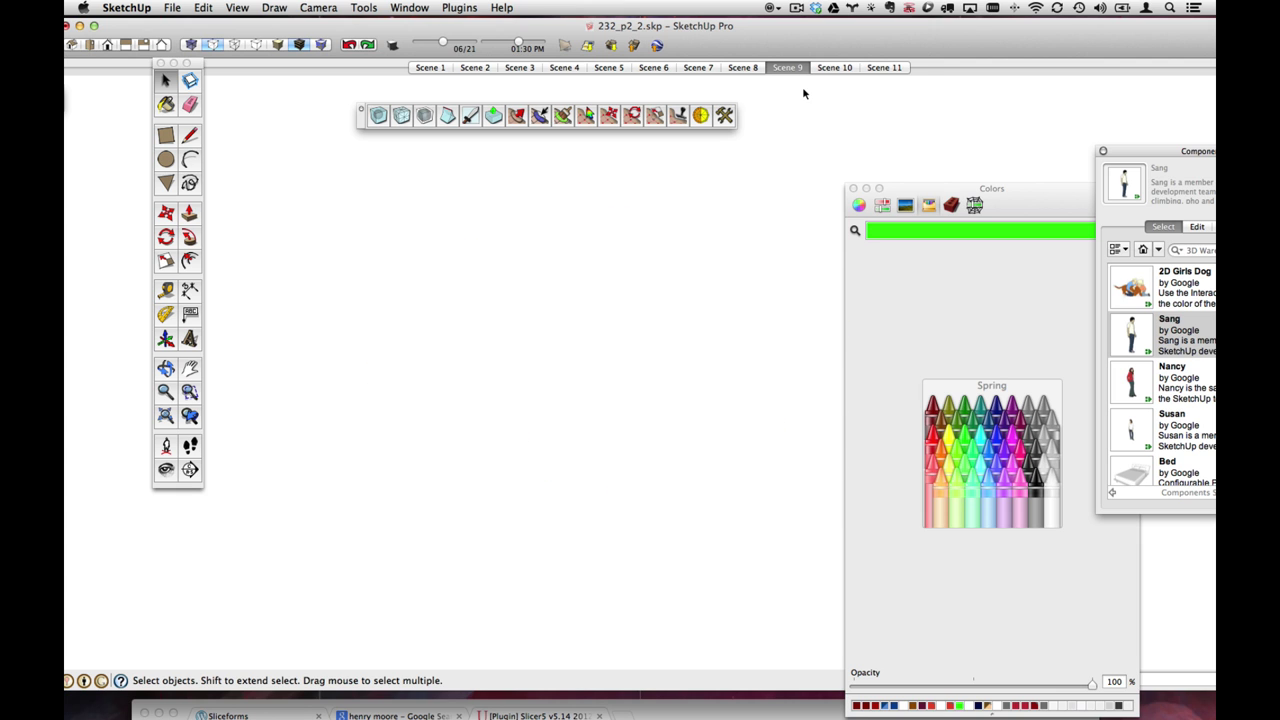
{"action": "key", "text": "h"}
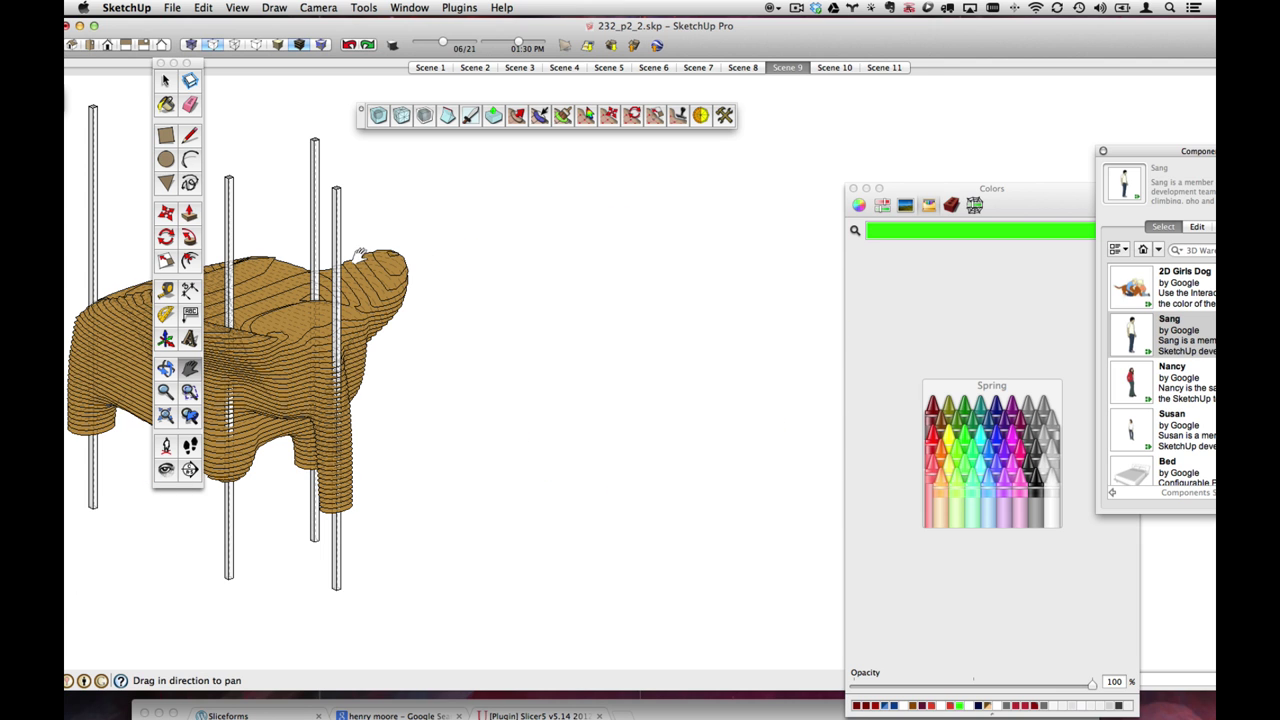
{"action": "left_click_drag", "start_coordinate": [431, 263], "coordinate": [545, 258]}
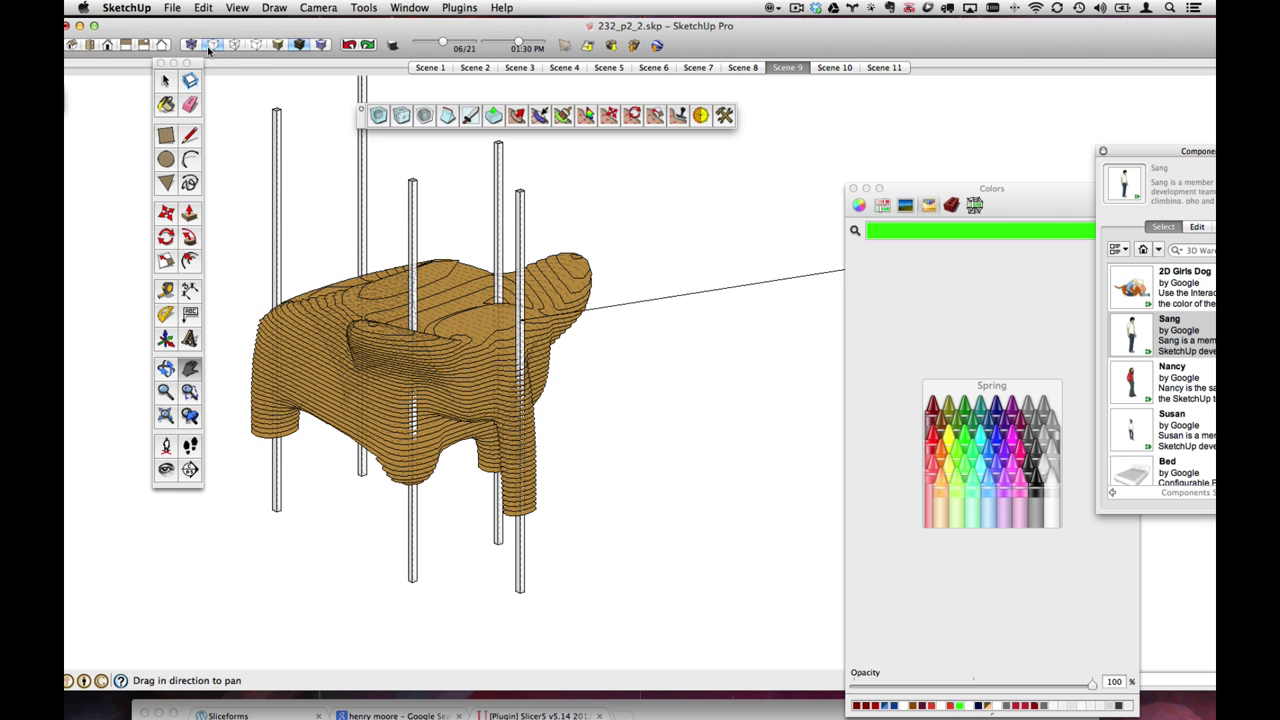
{"action": "scroll", "coordinate": [412, 200], "scroll_direction": "up", "scroll_amount": 3}
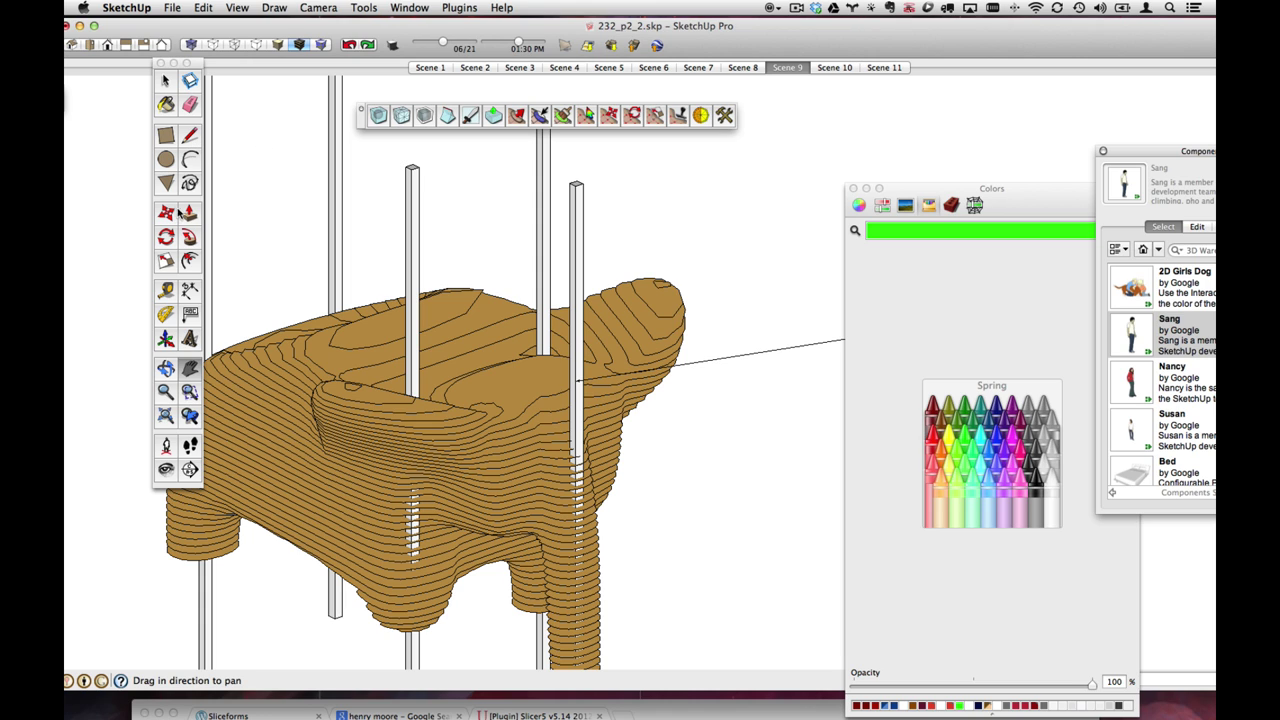
- Start the Tape Measure and set length precision to 0.000" in Model Info > Units
{"action": "left_click", "coordinate": [190, 290]}
{"action": "left_click", "coordinate": [166, 290]}
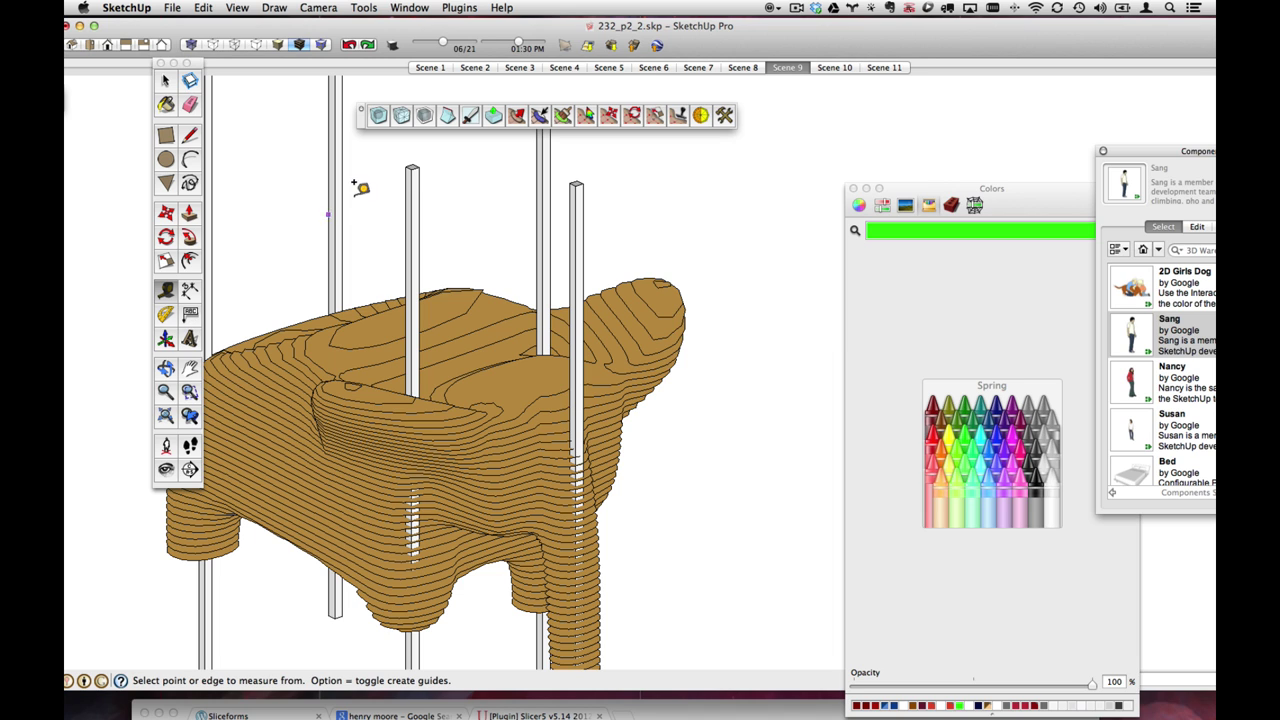
{"action": "left_click", "coordinate": [421, 156]}
{"action": "left_click", "coordinate": [409, 7]}
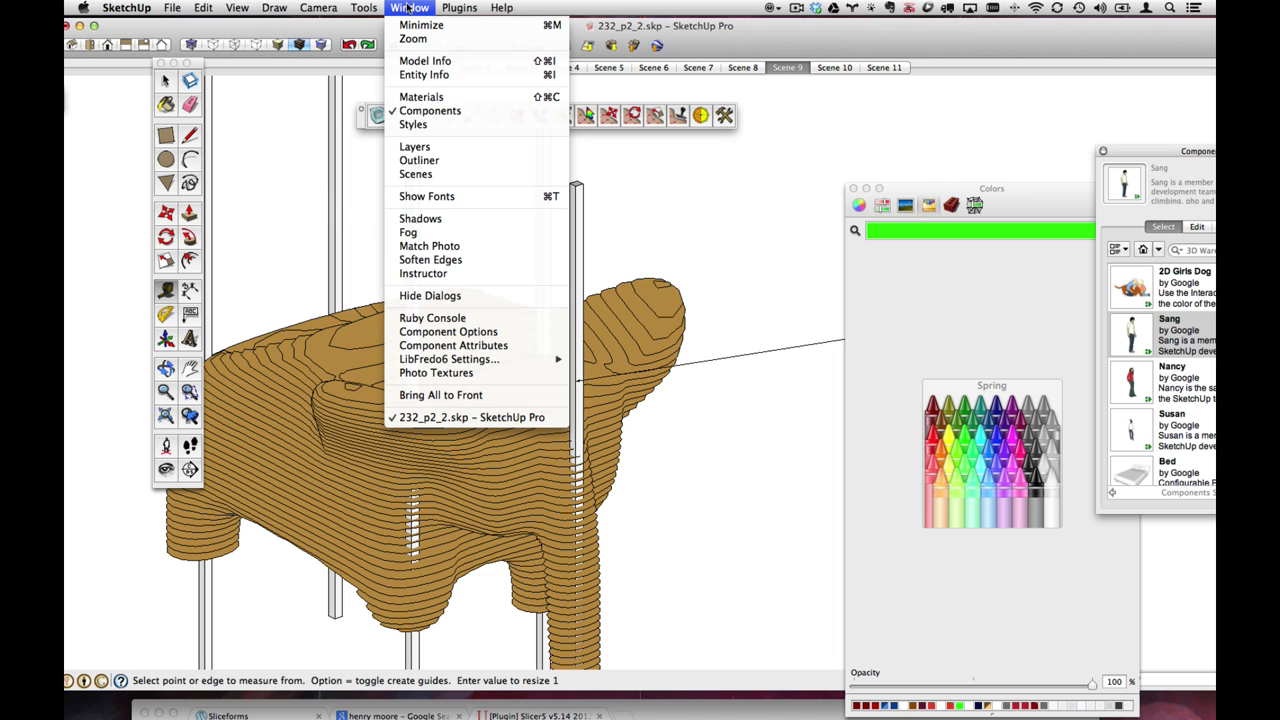
{"action": "left_click", "coordinate": [446, 62]}
{"action": "left_click", "coordinate": [489, 255]}
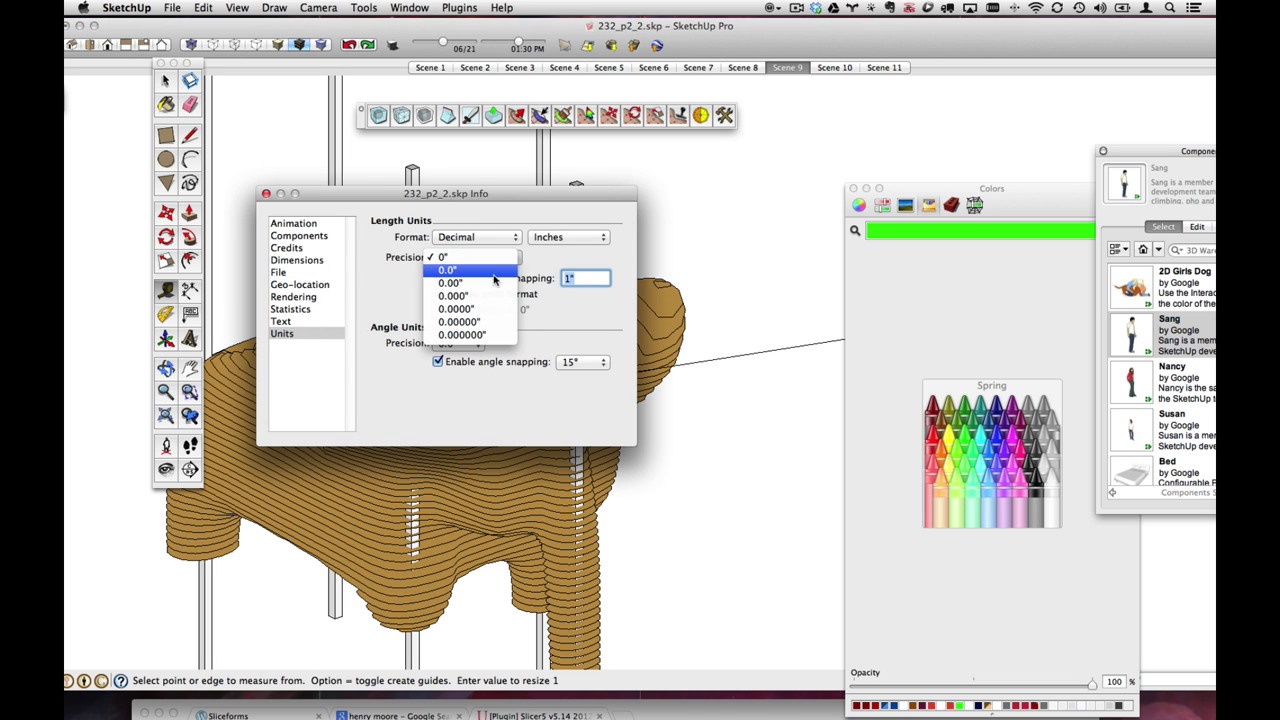
{"action": "left_click", "coordinate": [462, 296]}
{"action": "left_click", "coordinate": [268, 196]}
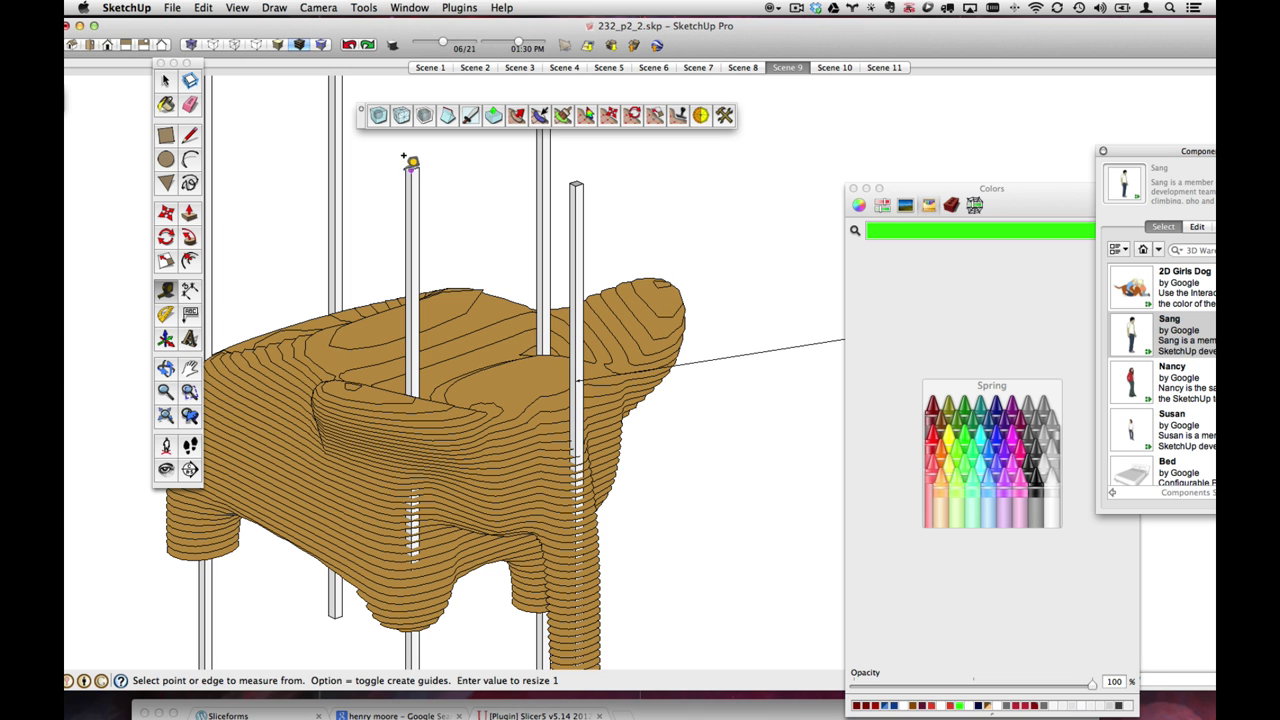
- Measure how far the dowel top pokes out: 0.190"
{"action": "left_click", "coordinate": [414, 163]}
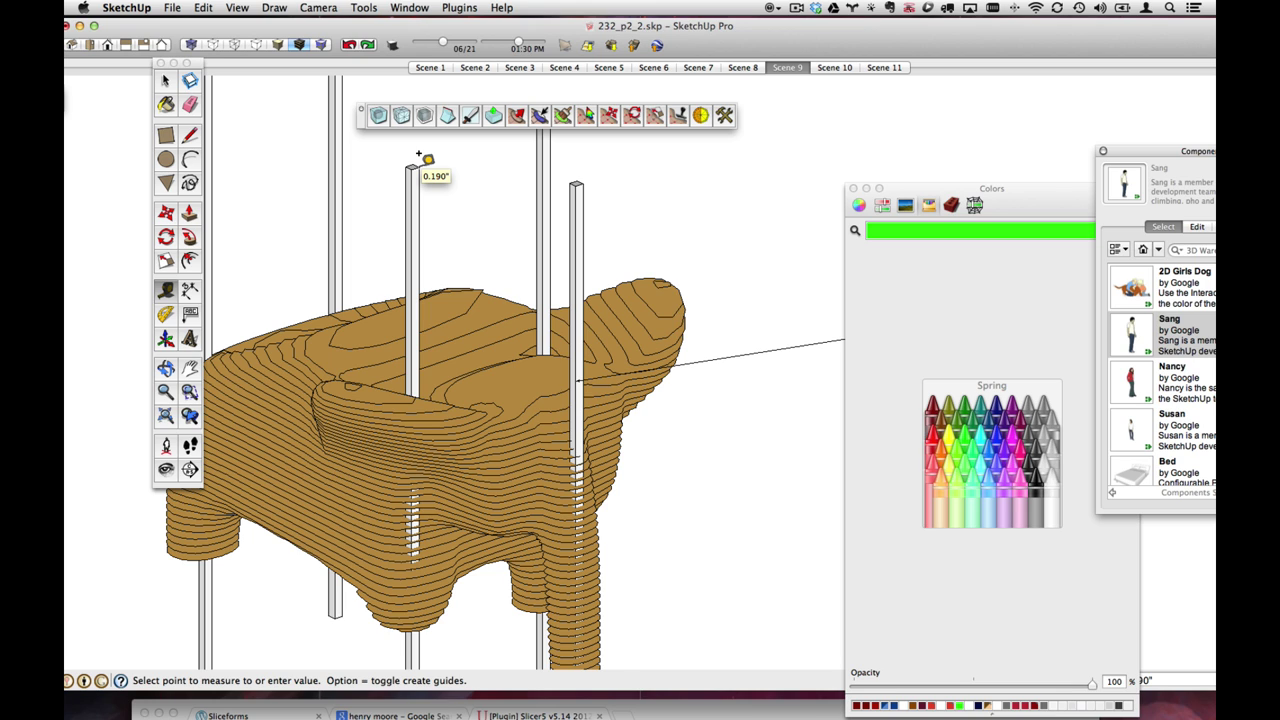
{"action": "left_click", "coordinate": [420, 158]}
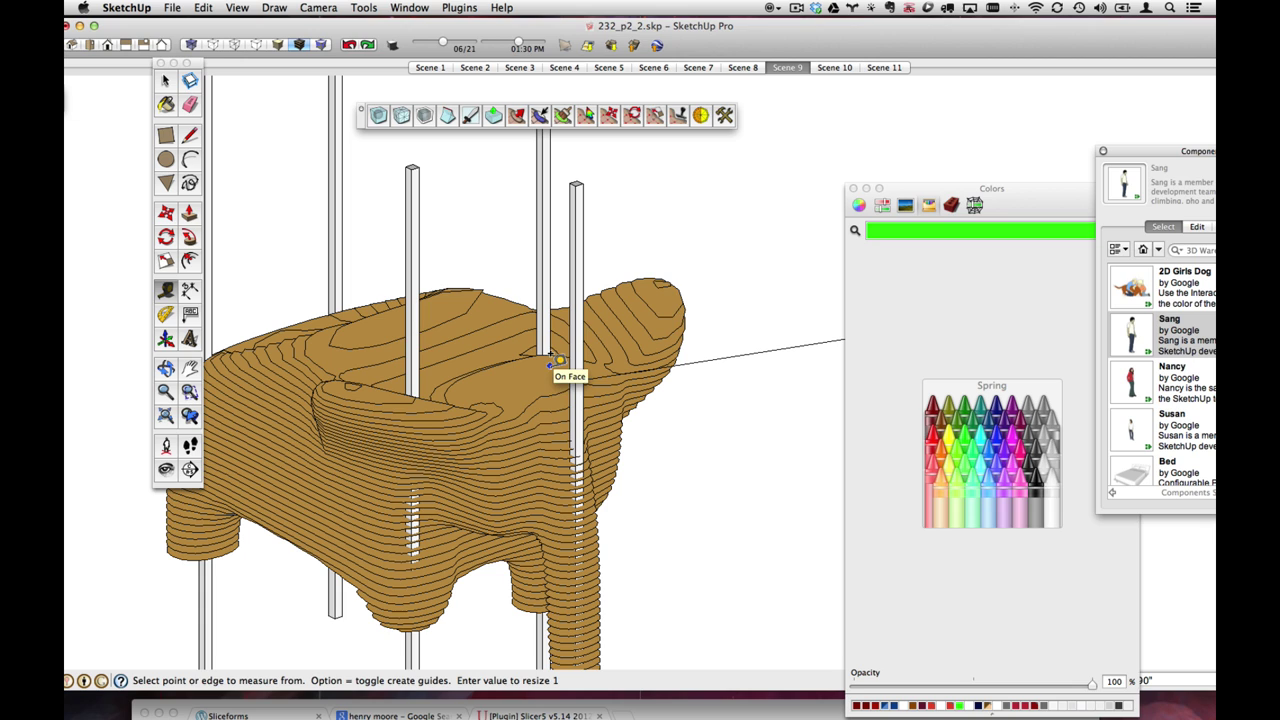
{"action": "left_click", "coordinate": [166, 81]}
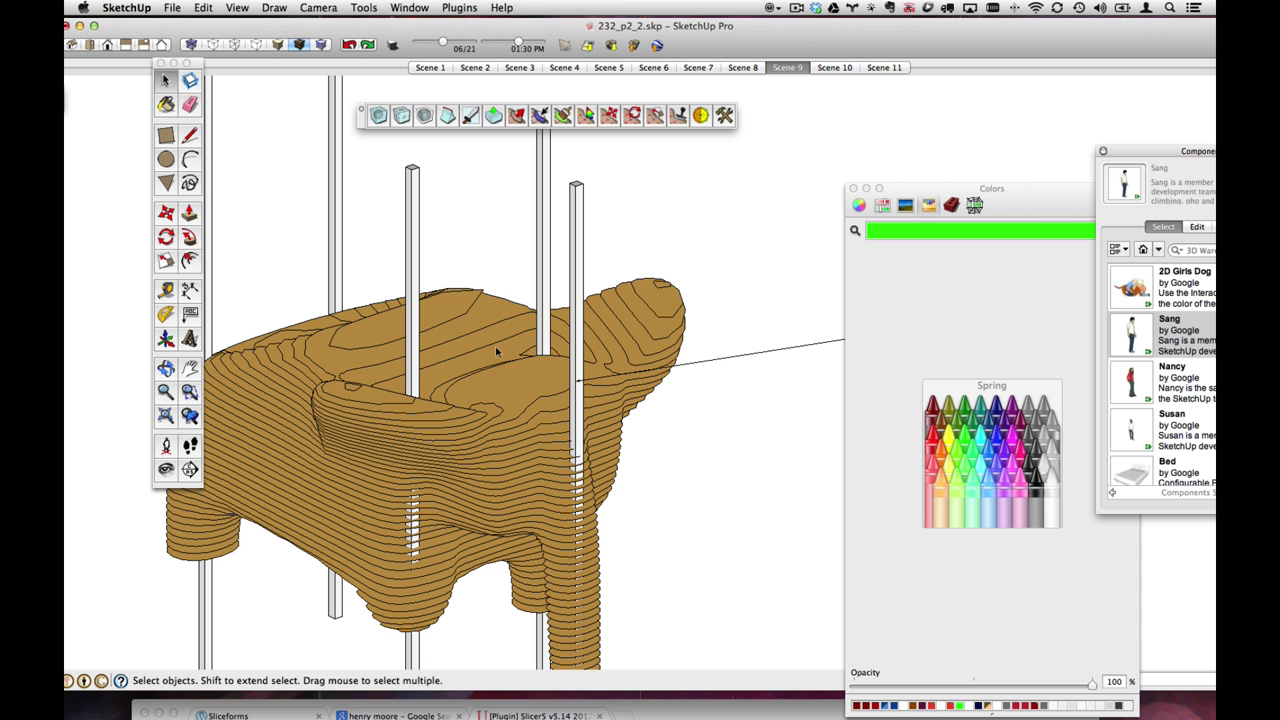
- Pan and orbit to the second sliced model and window-select all of it
{"action": "middle_click_drag", "start_coordinate": [440, 286], "coordinate": [435, 302]}
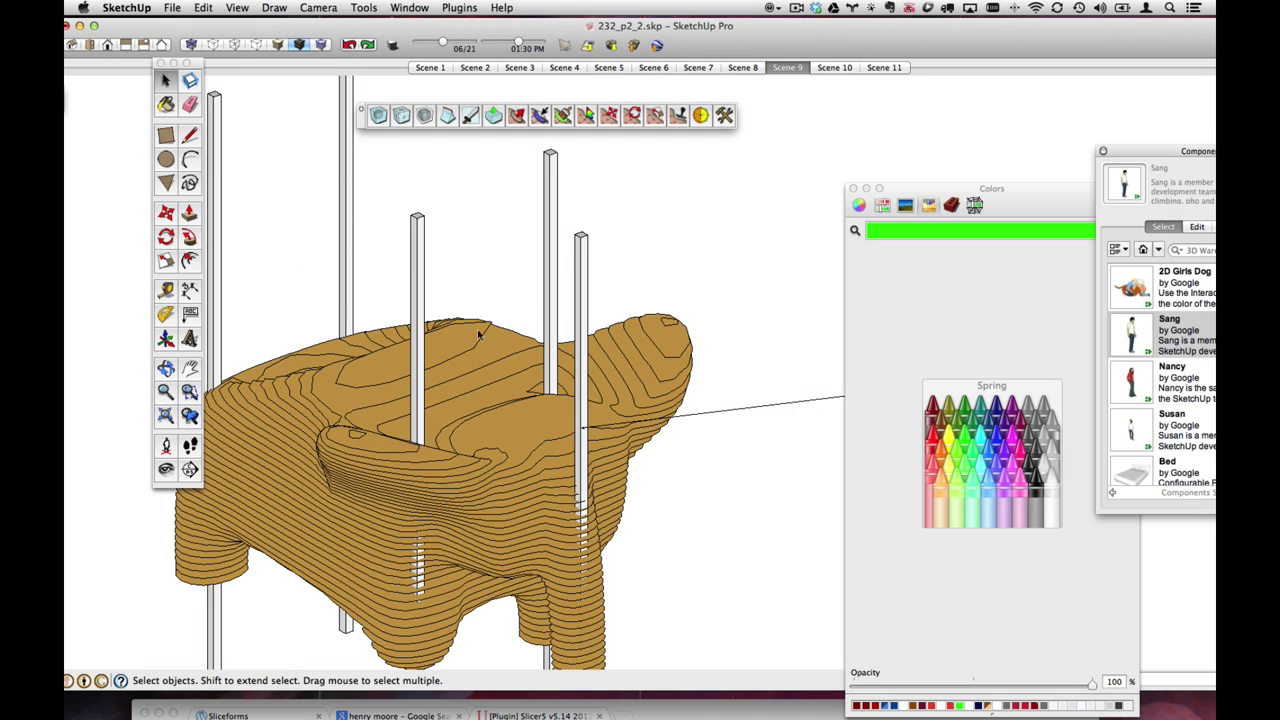
{"action": "middle_click_drag", "start_coordinate": [480, 334], "coordinate": [468, 310]}
{"action": "scroll", "coordinate": [468, 310], "scroll_direction": "down", "scroll_amount": 6}
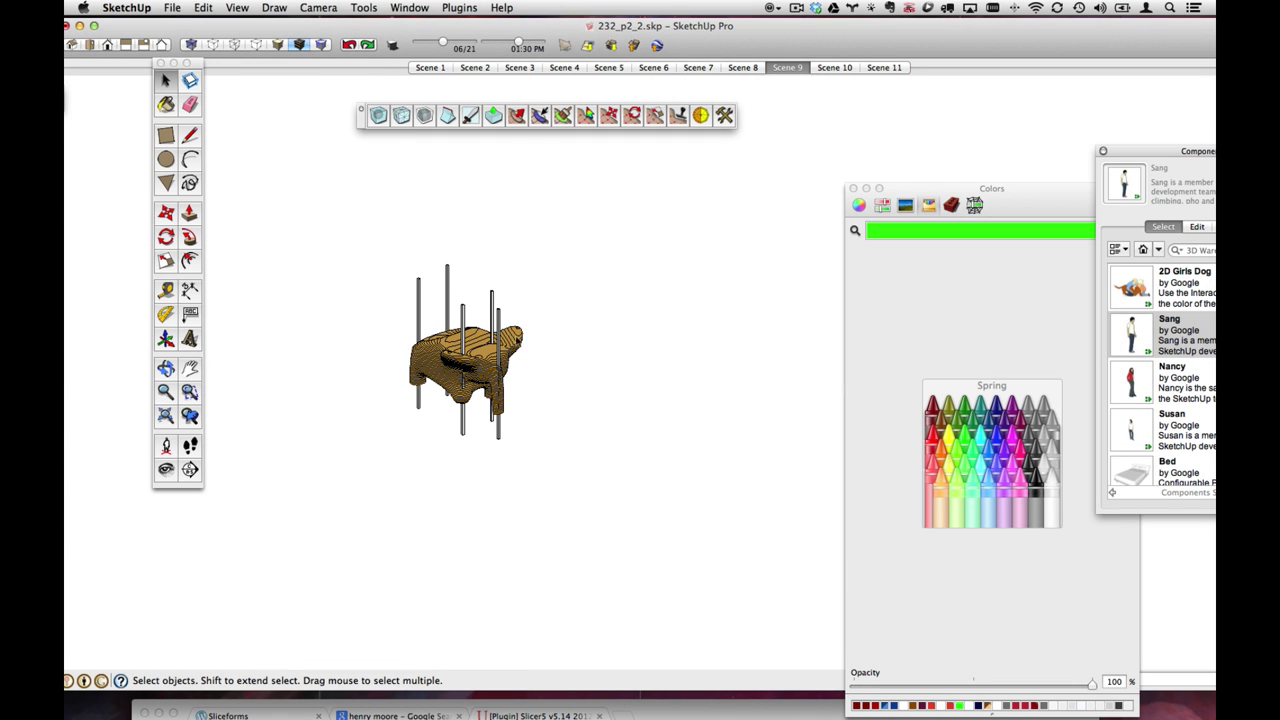
{"action": "key", "text": "h"}
{"action": "left_click_drag", "start_coordinate": [751, 300], "coordinate": [517, 262]}
{"action": "middle_click_drag", "start_coordinate": [517, 262], "coordinate": [557, 366]}
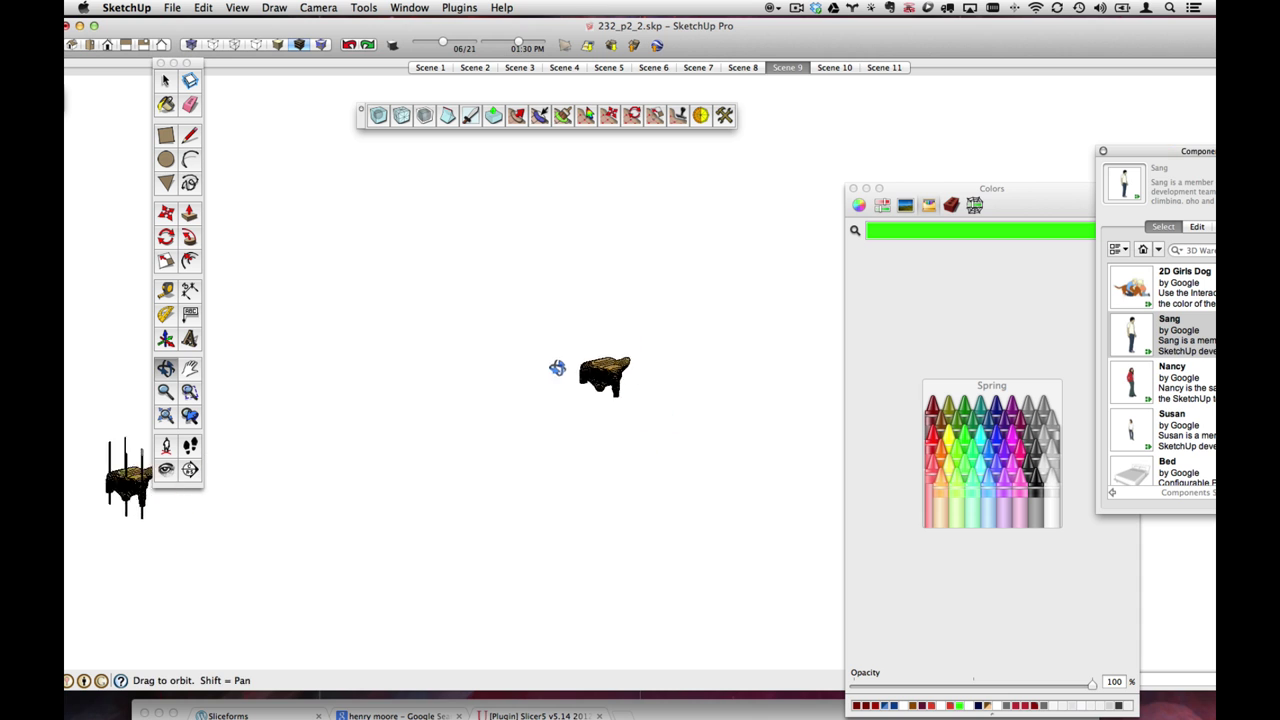
{"action": "scroll", "coordinate": [666, 385], "scroll_direction": "up", "scroll_amount": 6}
{"action": "middle_click_drag", "start_coordinate": [634, 409], "coordinate": [594, 349]}
{"action": "left_click_drag", "start_coordinate": [473, 300], "coordinate": [750, 505]}
- Cut the dowel holes with Intersect Faces > With Selection on the slices and dowels
{"action": "right_click", "coordinate": [584, 369]}
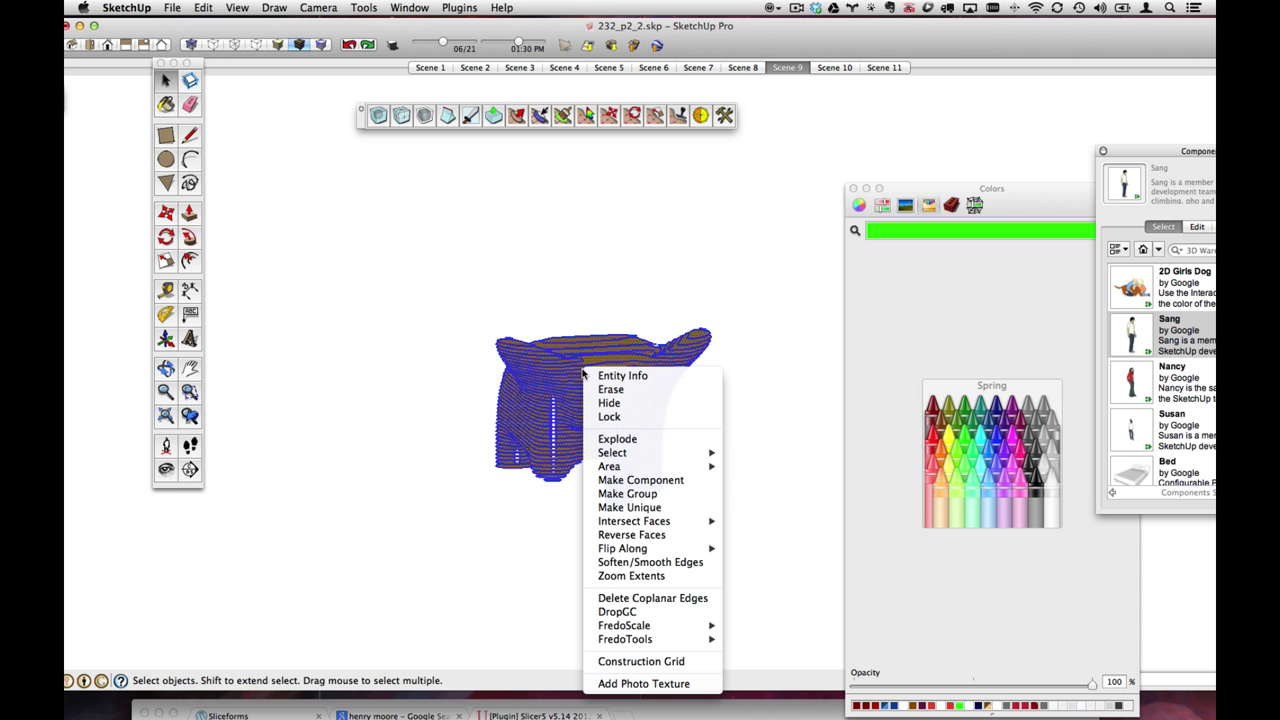
{"action": "mouse_move", "coordinate": [660, 521]}
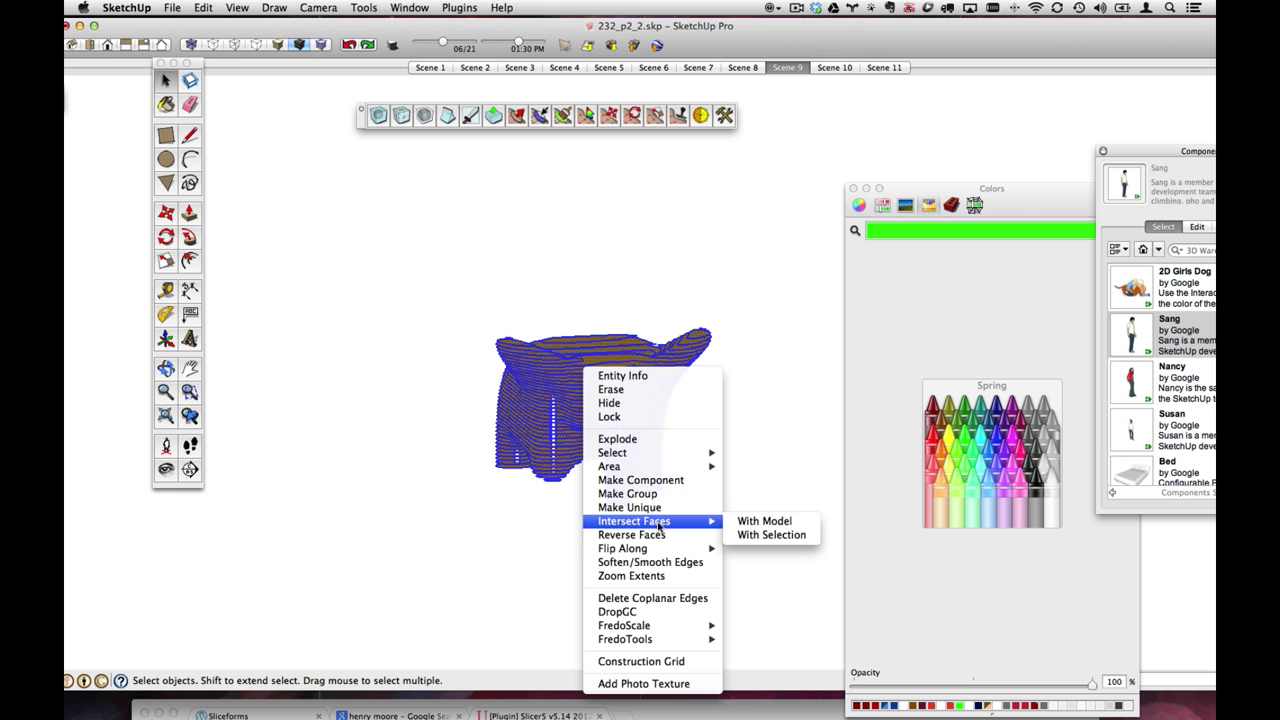
{"action": "left_click", "coordinate": [744, 536]}
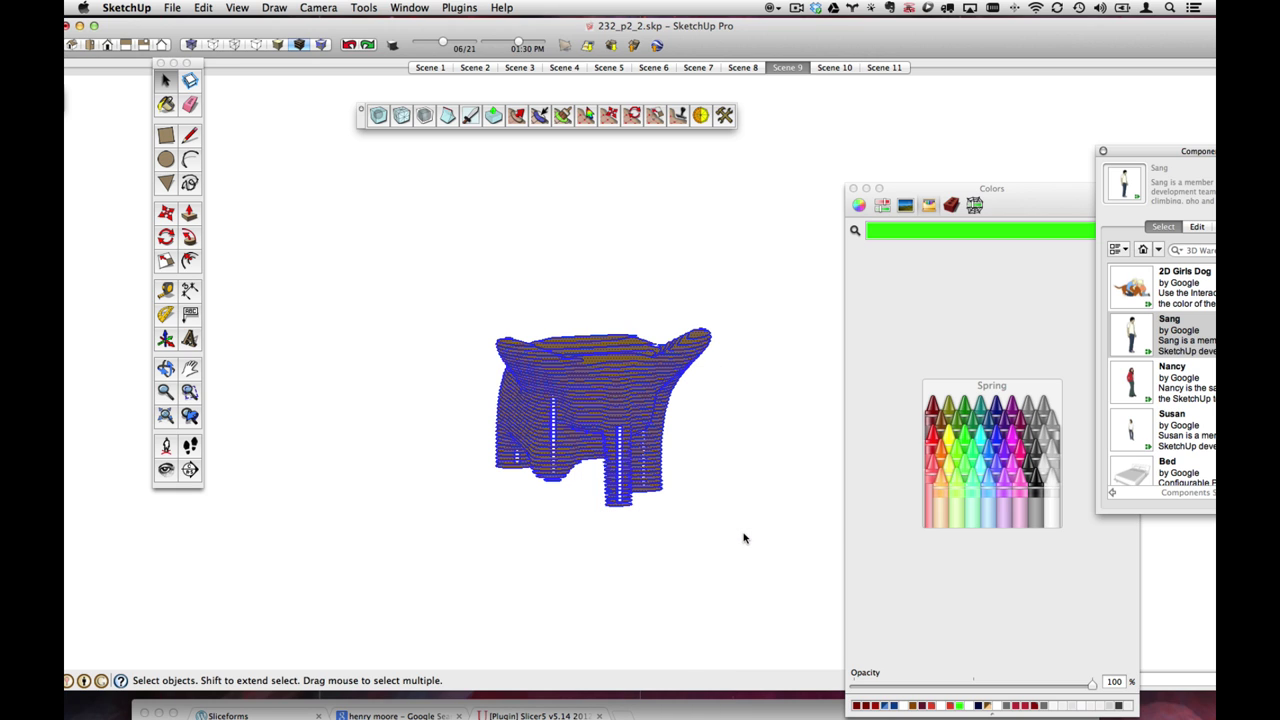
{"action": "left_click", "coordinate": [600, 313]}
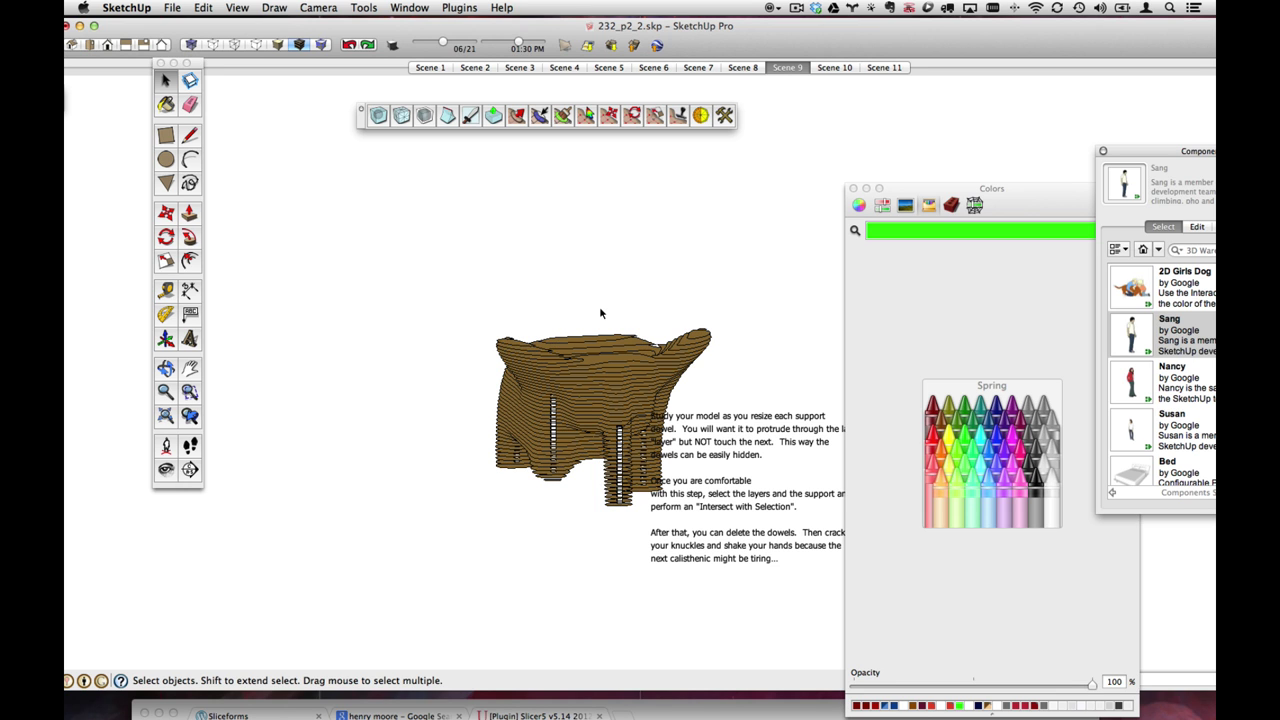
- Move one slice out left of the model to inspect its holes, then remove it
{"action": "scroll", "coordinate": [594, 363], "scroll_direction": "up", "scroll_amount": 3}
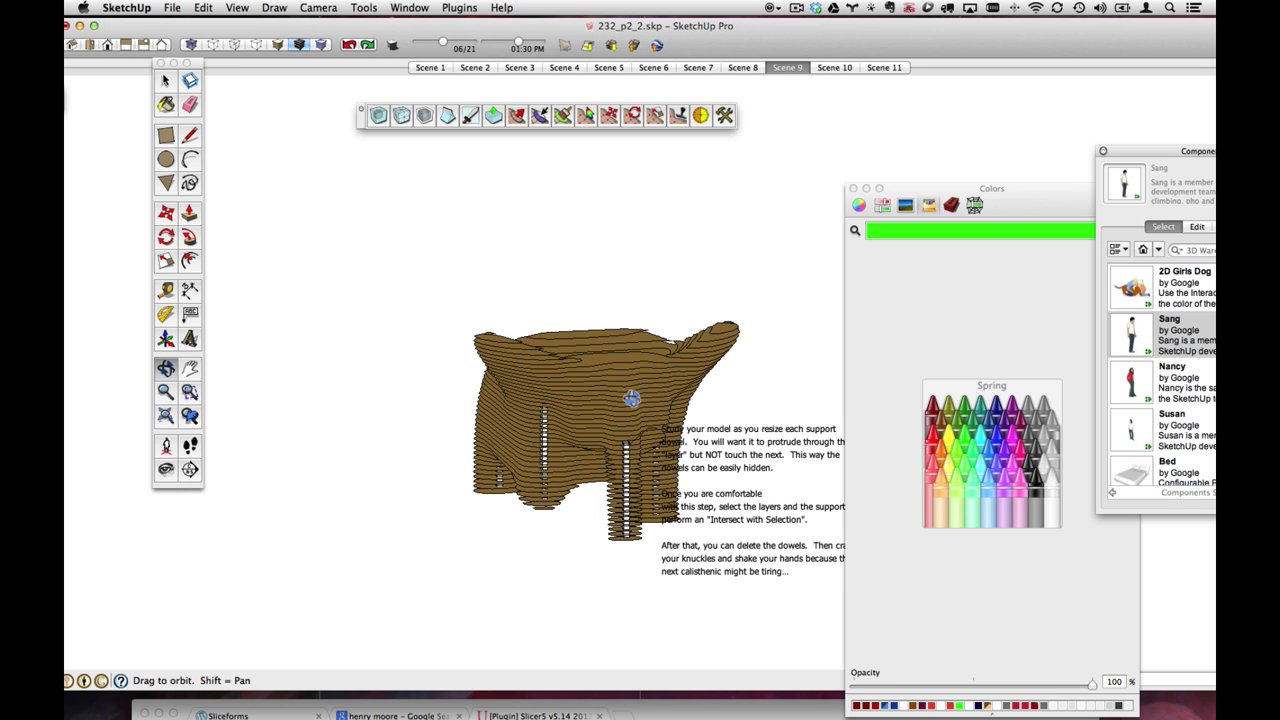
{"action": "left_click_drag", "start_coordinate": [633, 400], "coordinate": [534, 352]}
{"action": "key", "text": "o"}
{"action": "key", "text": "space"}
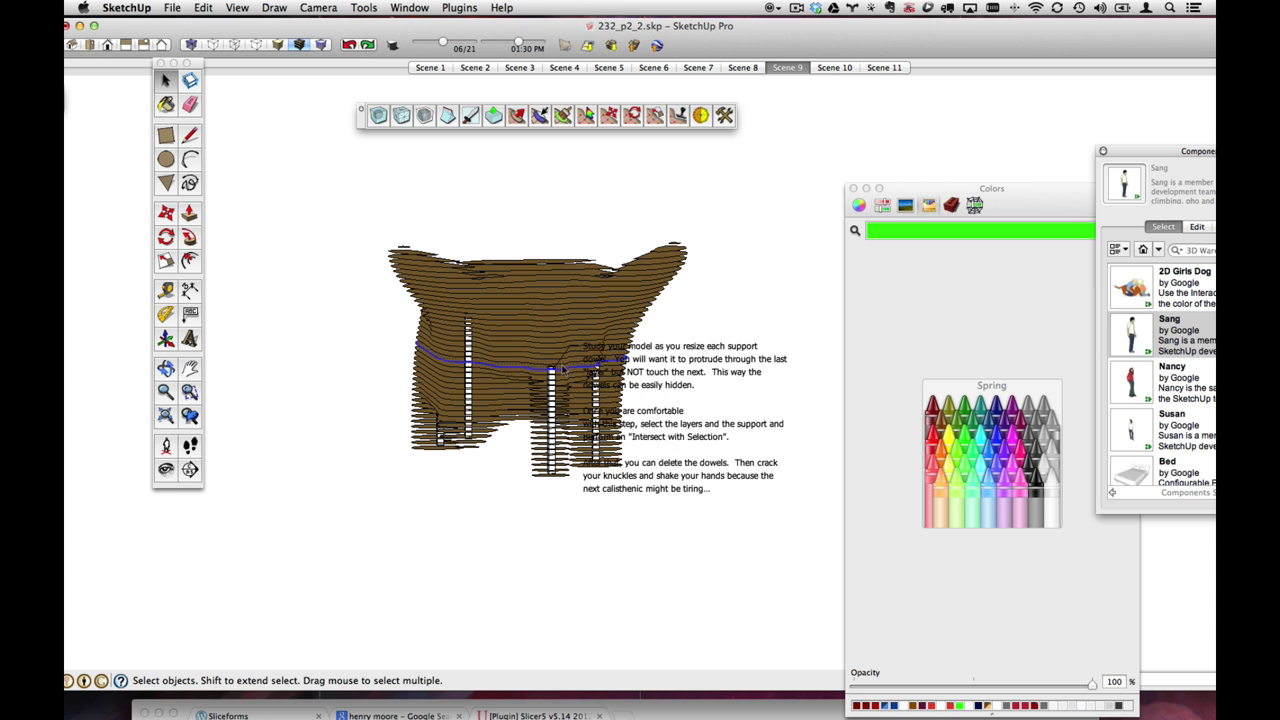
{"action": "key", "text": "m"}
{"action": "left_click", "coordinate": [519, 364]}
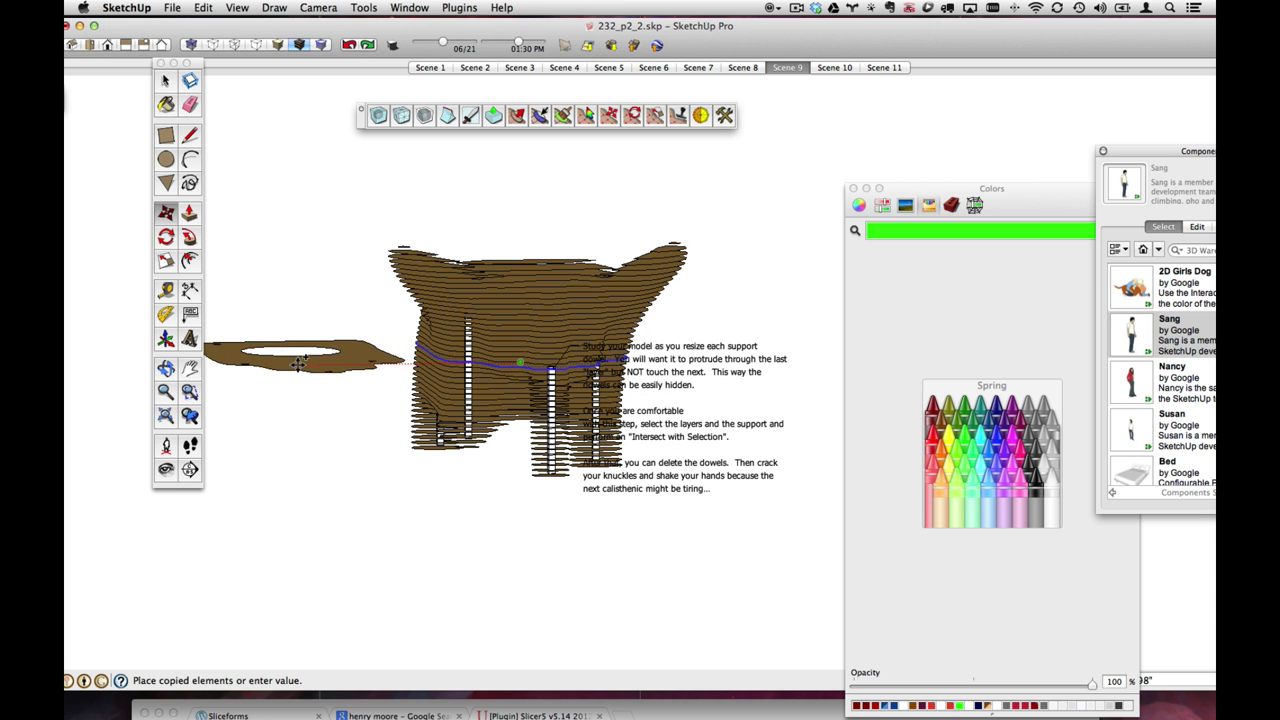
{"action": "left_click", "coordinate": [305, 364]}
{"action": "key", "text": "o"}
{"action": "left_click_drag", "start_coordinate": [365, 400], "coordinate": [368, 373]}
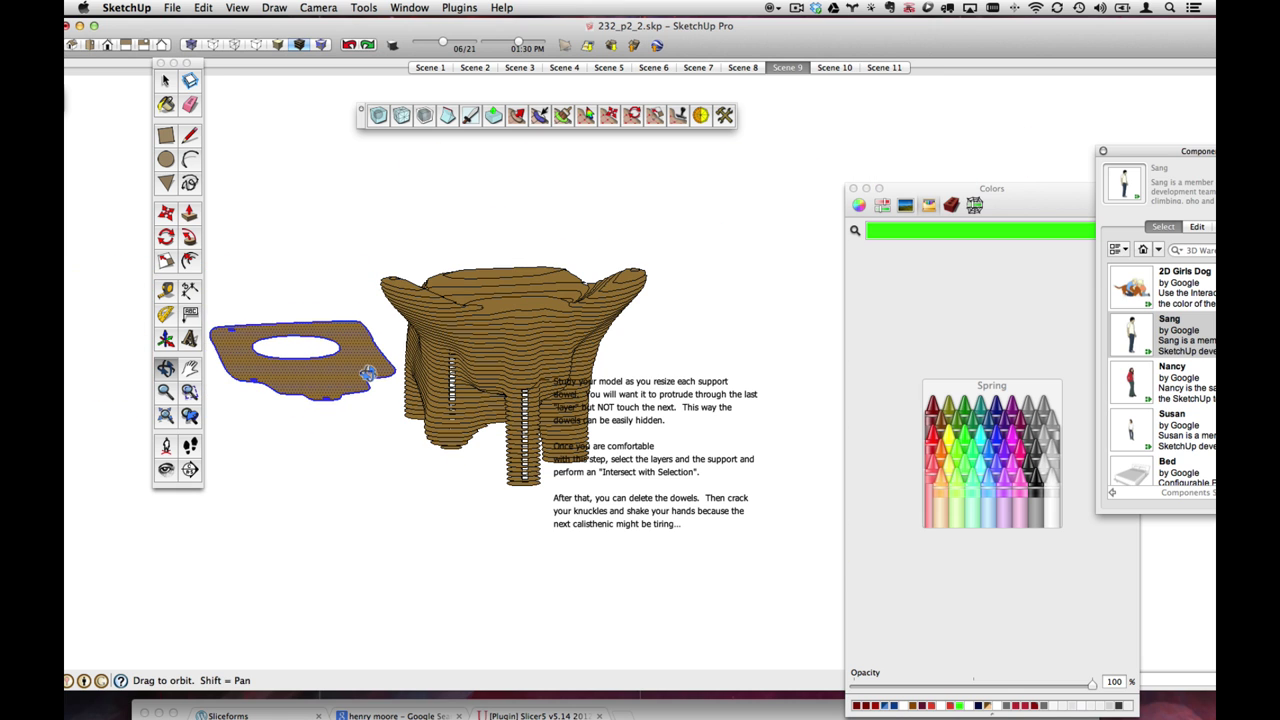
{"action": "key", "text": "Delete"}
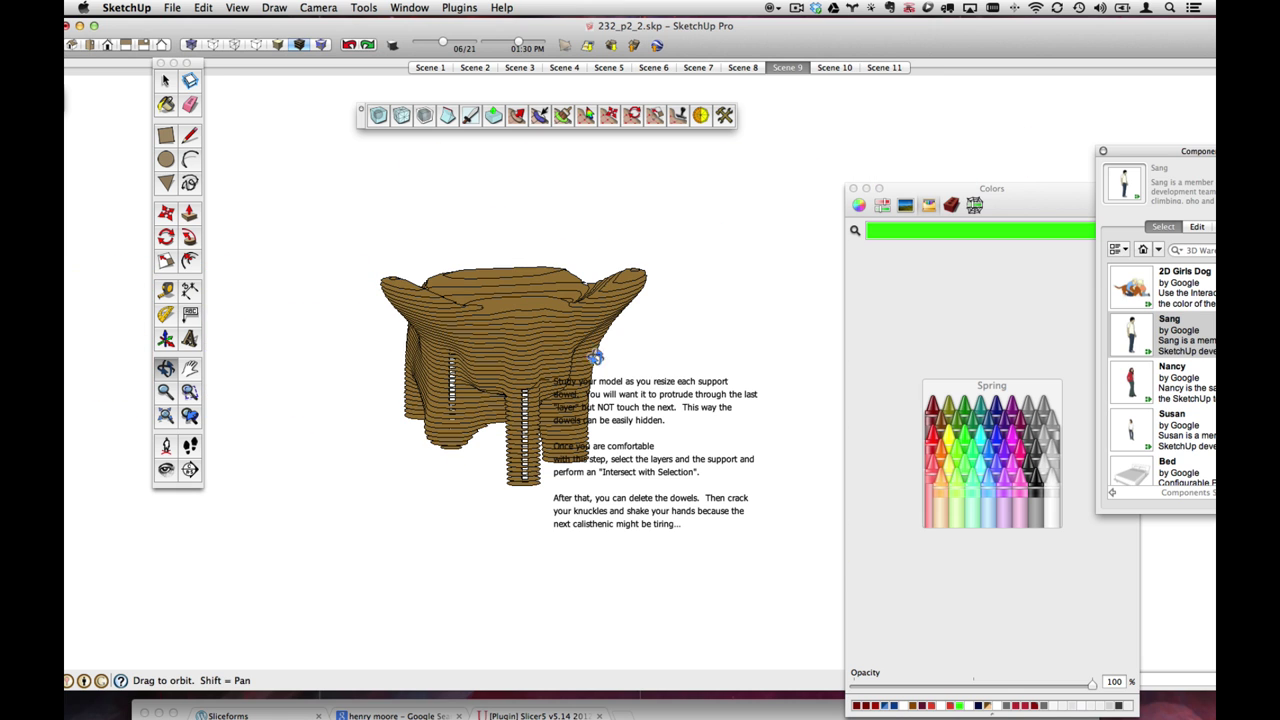
- Delete the instruction note about resizing the dowels
{"action": "left_click", "coordinate": [168, 82]}
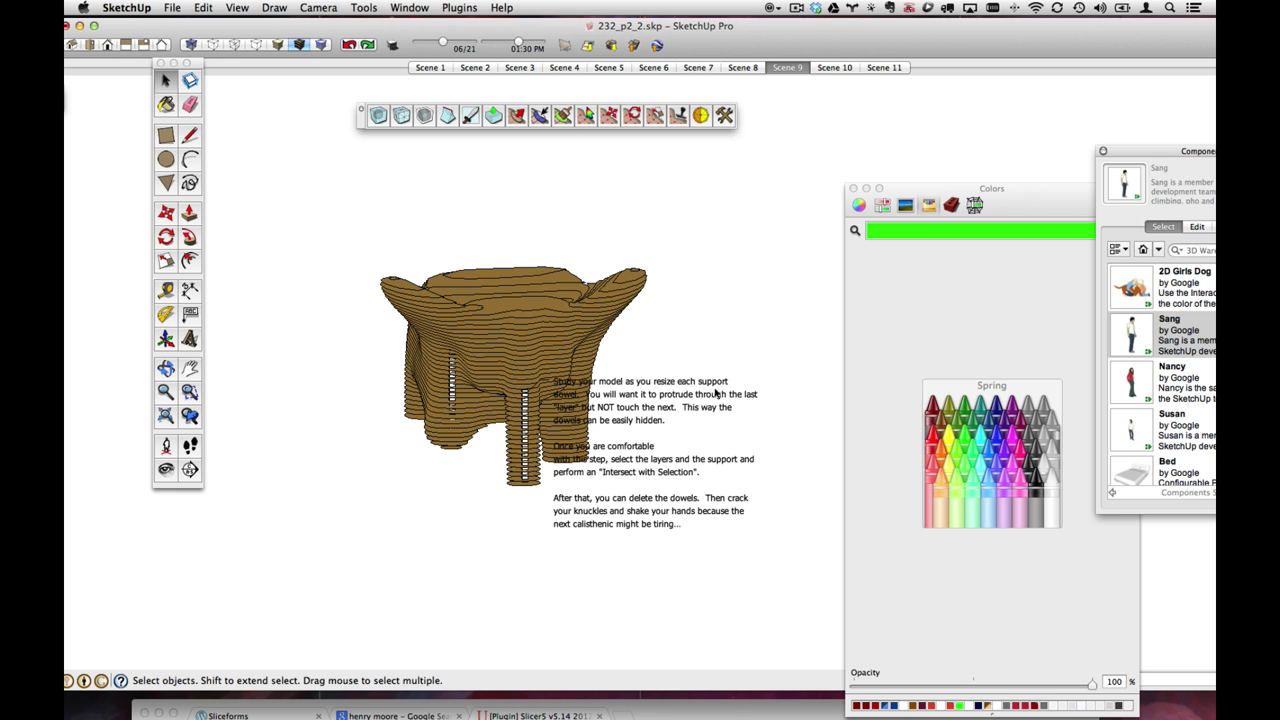
{"action": "left_click_drag", "start_coordinate": [691, 426], "coordinate": [692, 427]}
{"action": "key", "text": "Delete"}
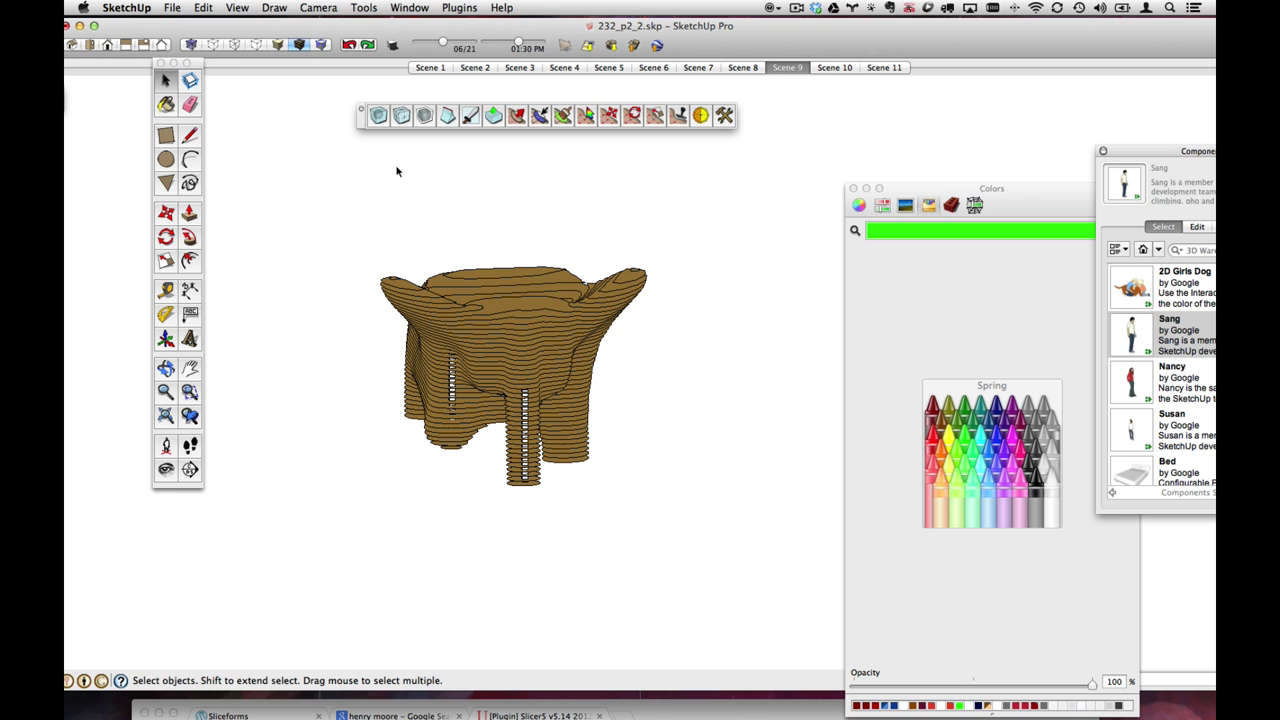
- In Front view, select and delete all five dowels one by one
{"action": "left_click", "coordinate": [108, 45]}
{"action": "scroll", "coordinate": [716, 345], "scroll_direction": "up", "scroll_amount": 5}
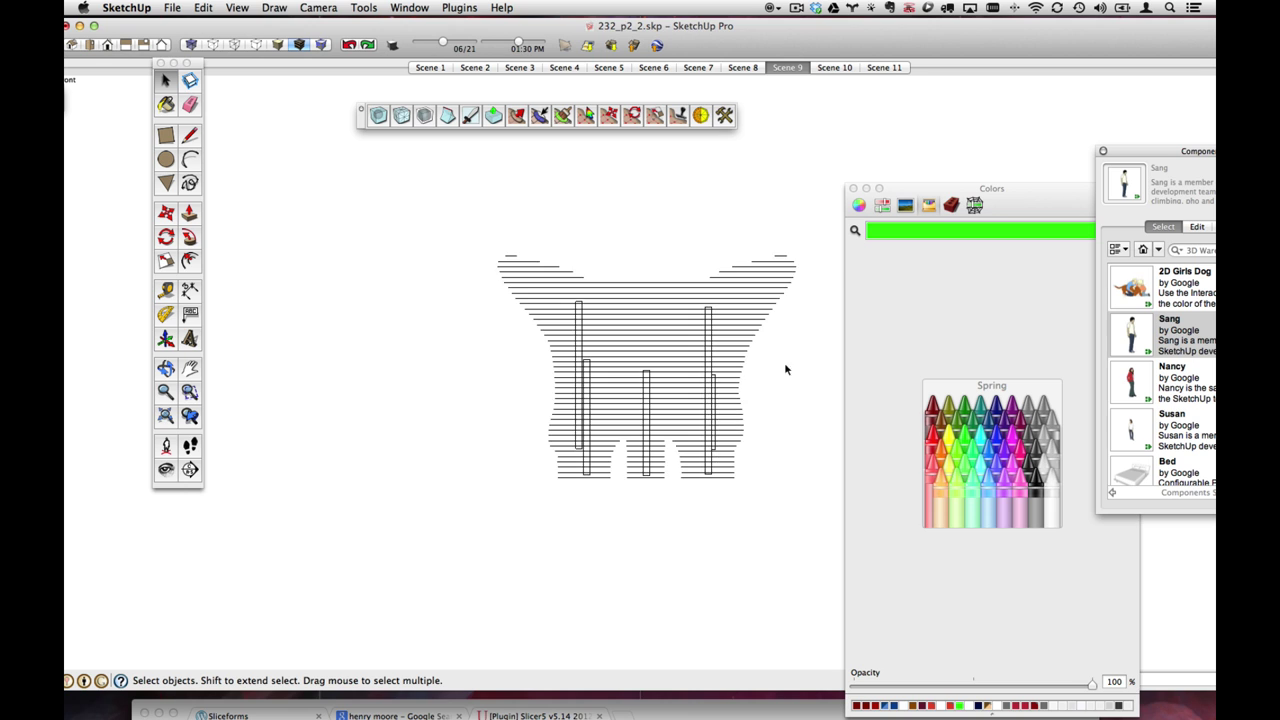
{"action": "left_click", "coordinate": [715, 356]}
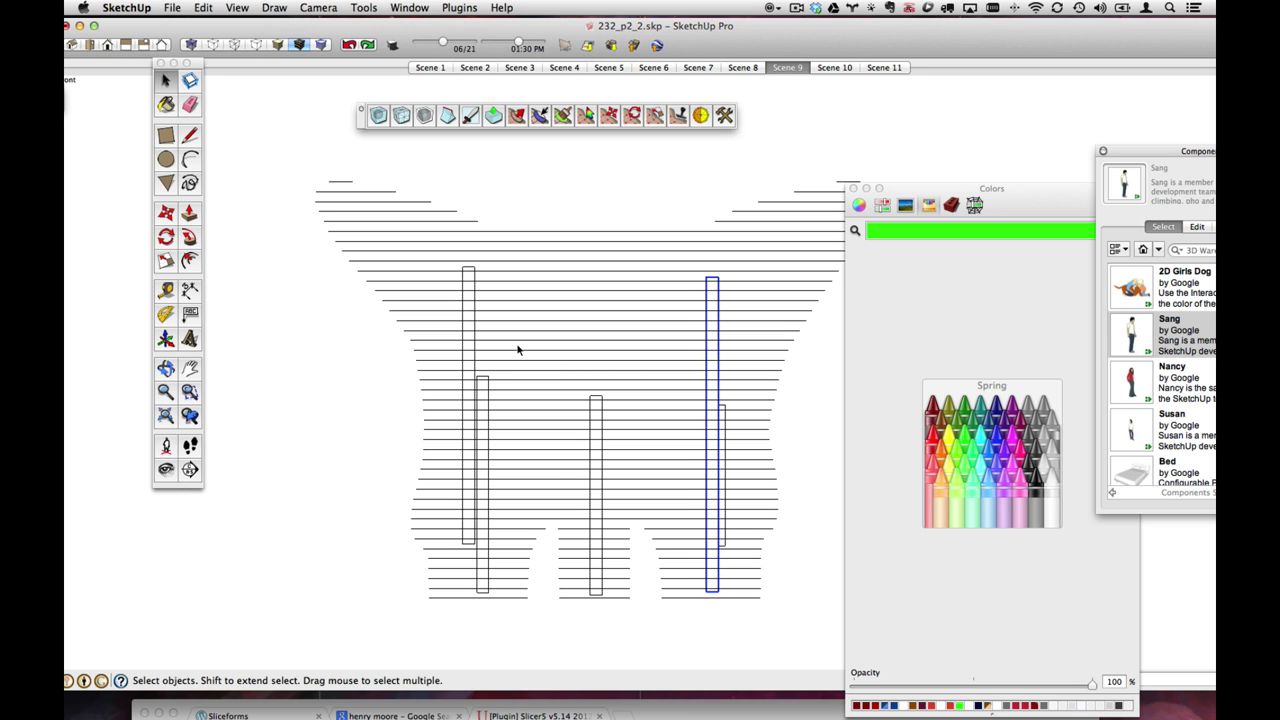
{"action": "key", "text": "Delete"}
{"action": "left_click", "coordinate": [471, 339]}
{"action": "key", "text": "Delete"}
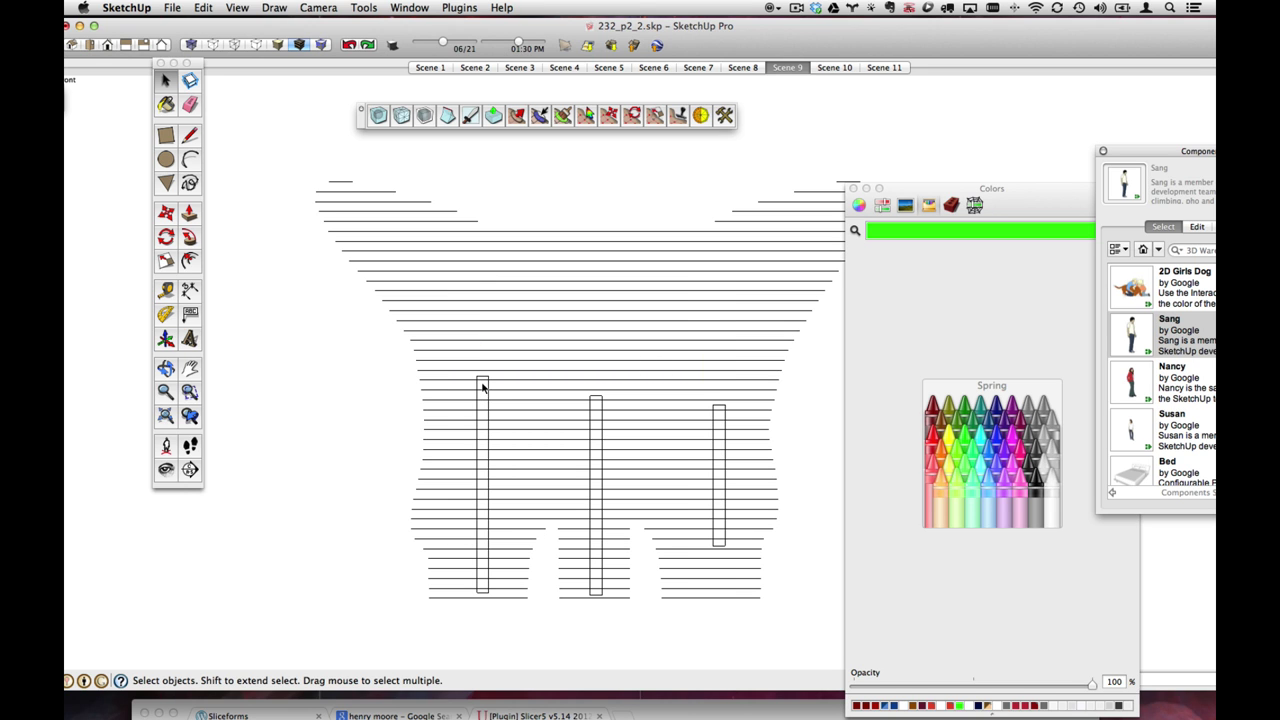
{"action": "left_click", "coordinate": [482, 387]}
{"action": "key", "text": "Delete"}
{"action": "left_click", "coordinate": [594, 404]}
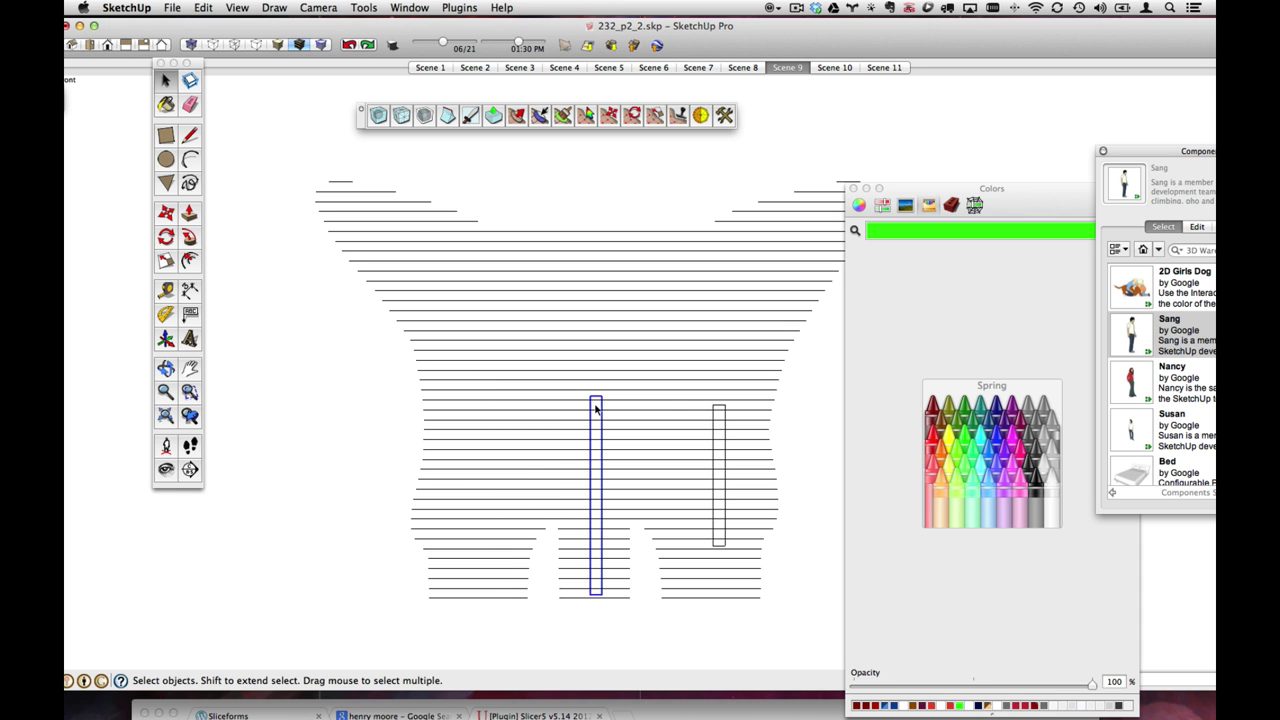
{"action": "key", "text": "Delete"}
{"action": "left_click", "coordinate": [720, 416]}
{"action": "key", "text": "Delete"}
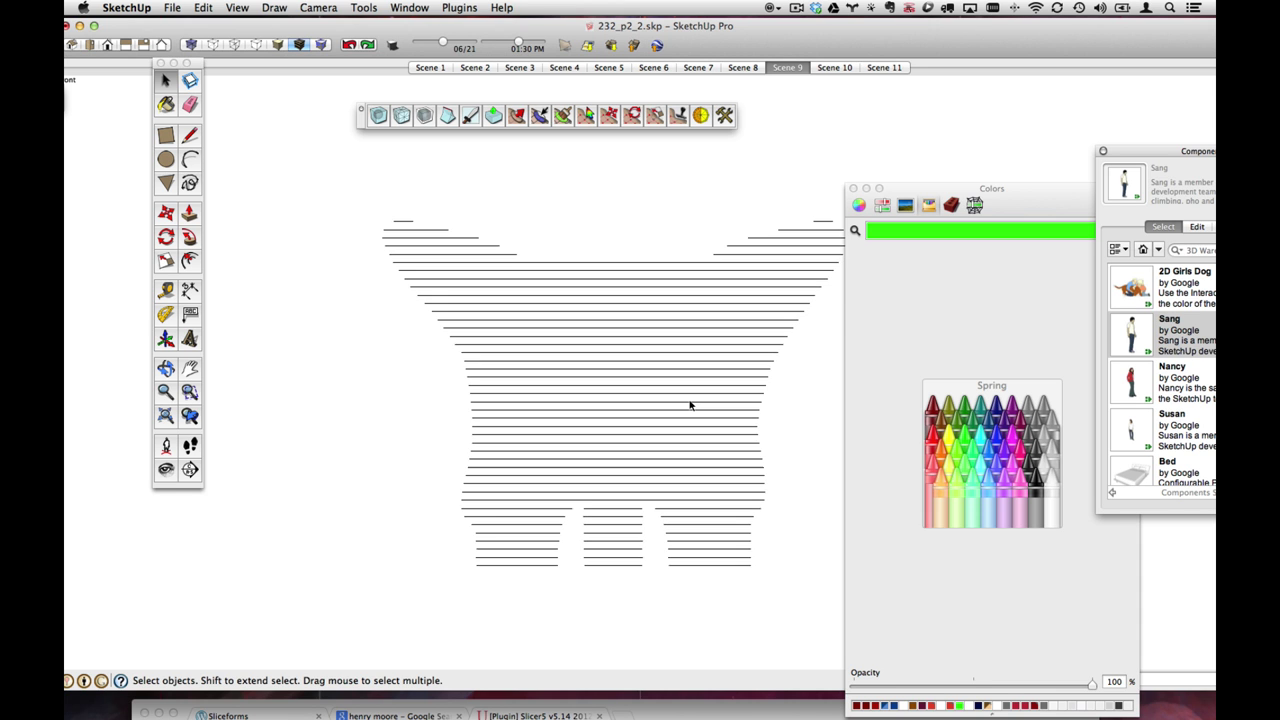
- Orbit and zoom around the dowel-free sliced elephant to view it from the side
{"action": "mouse_move", "coordinate": [694, 406]}
{"action": "middle_mouse_down"}
{"action": "mouse_move", "coordinate": [491, 309]}
{"action": "mouse_move", "coordinate": [609, 360]}
{"action": "mouse_move", "coordinate": [737, 511]}
{"action": "middle_mouse_up"}
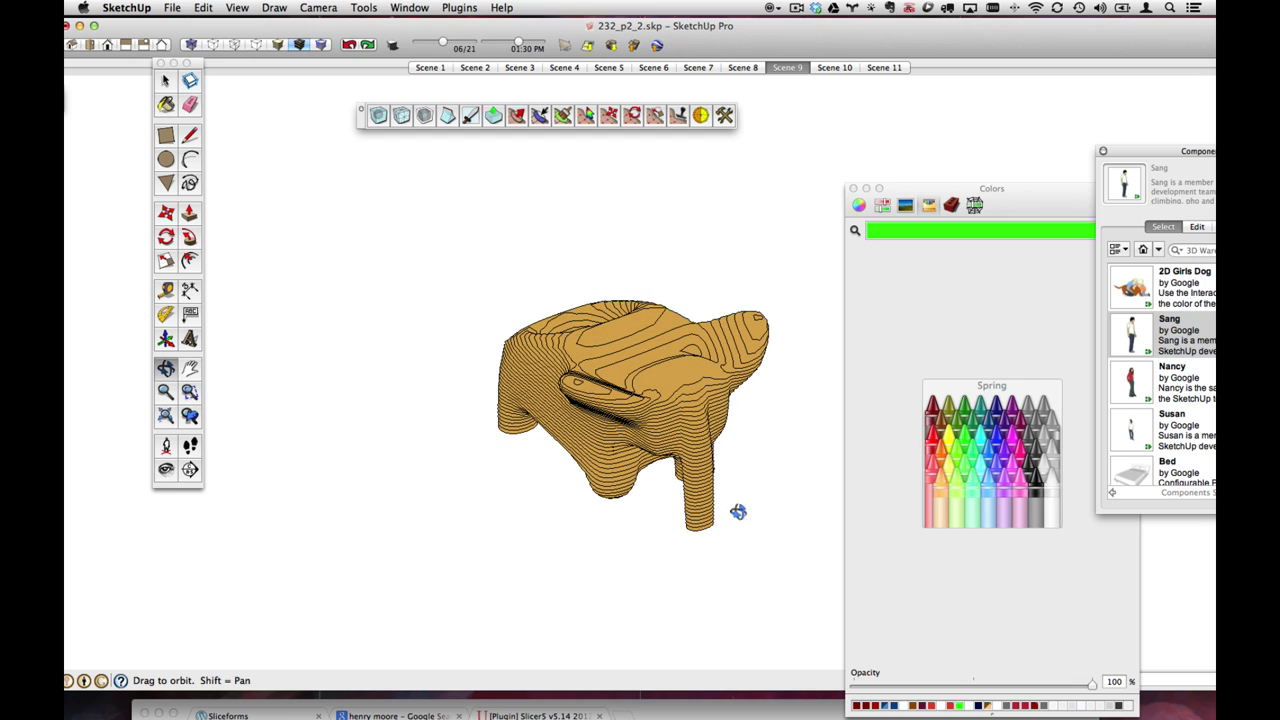
{"action": "middle_click_drag", "start_coordinate": [708, 424], "coordinate": [726, 391]}
{"action": "scroll", "coordinate": [514, 346], "scroll_direction": "up", "scroll_amount": 3}
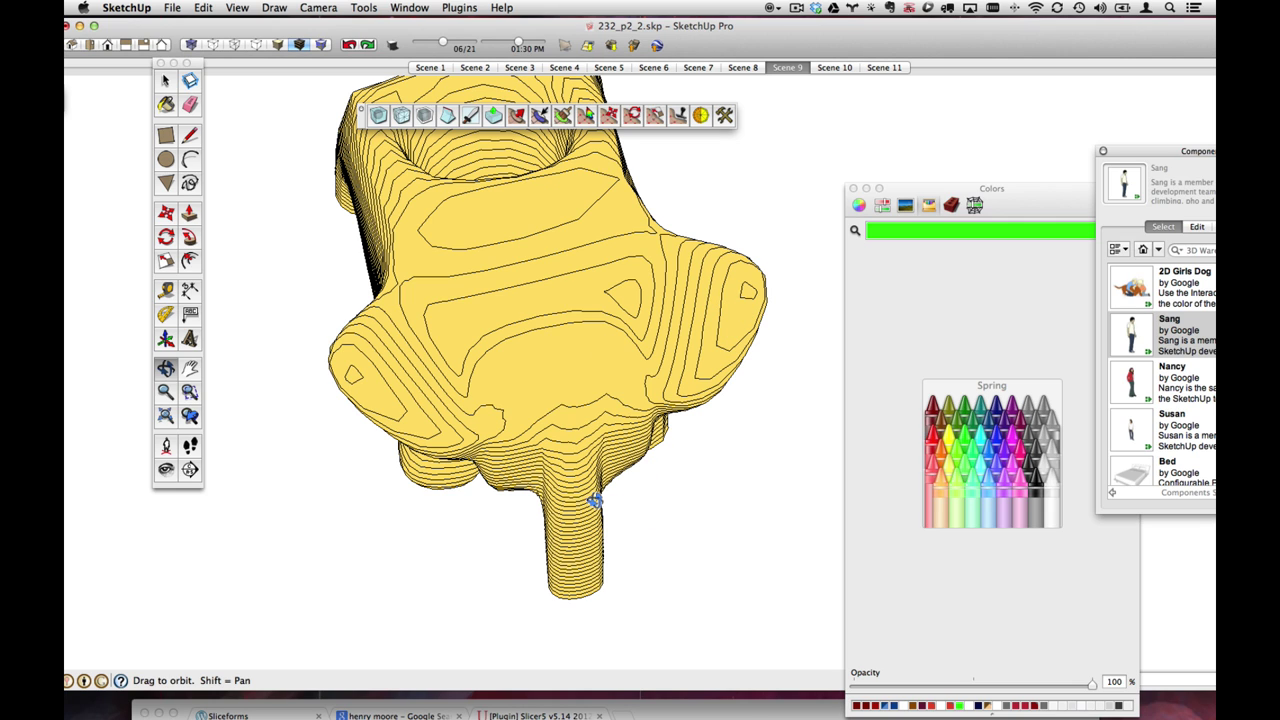
{"action": "mouse_move", "coordinate": [580, 522]}
{"action": "left_mouse_down"}
{"action": "mouse_move", "coordinate": [610, 330]}
{"action": "mouse_move", "coordinate": [600, 254]}
{"action": "mouse_move", "coordinate": [691, 294]}
{"action": "mouse_move", "coordinate": [614, 278]}
{"action": "mouse_move", "coordinate": [566, 166]}
{"action": "mouse_move", "coordinate": [820, 500]}
{"action": "mouse_move", "coordinate": [577, 249]}
{"action": "mouse_move", "coordinate": [757, 153]}
{"action": "mouse_move", "coordinate": [634, 543]}
{"action": "mouse_move", "coordinate": [657, 423]}
{"action": "mouse_move", "coordinate": [636, 457]}
{"action": "mouse_move", "coordinate": [566, 491]}
{"action": "mouse_move", "coordinate": [544, 402]}
{"action": "left_mouse_up"}
{"action": "scroll", "coordinate": [640, 380], "scroll_direction": "down", "scroll_amount": 3}
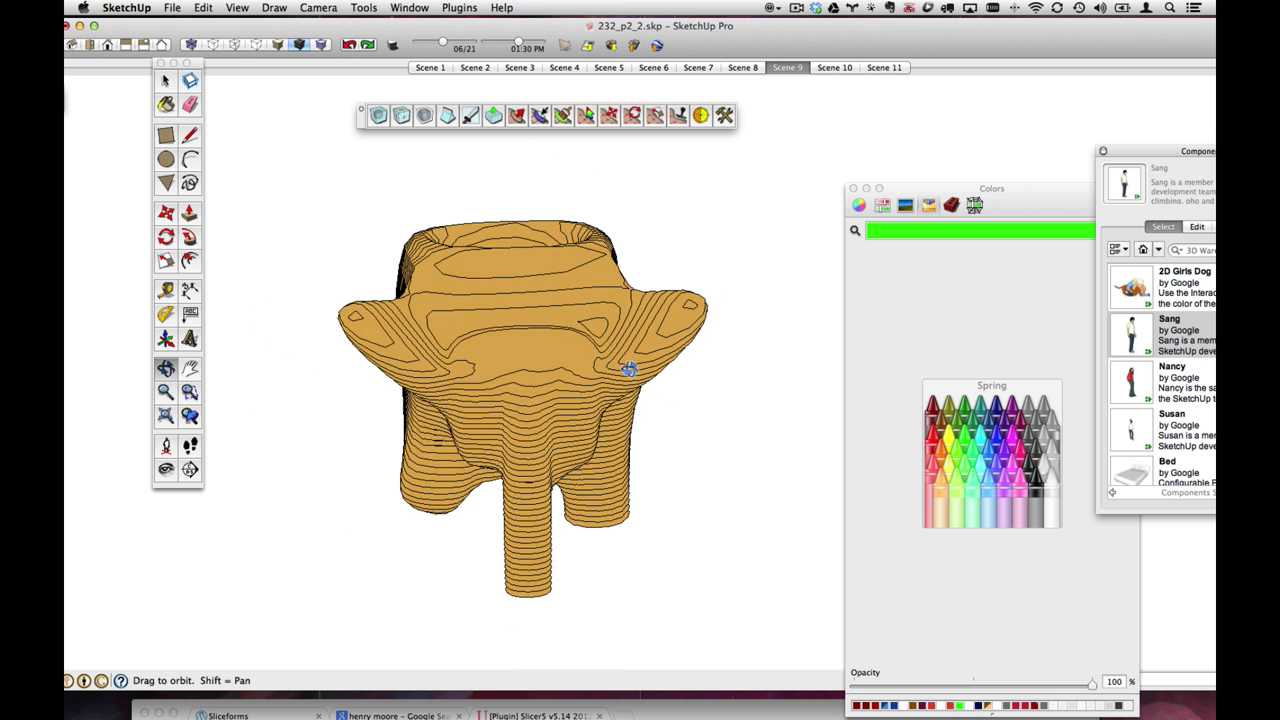
- Flip through Scenes 11 and 9, then settle on Scene 10 in SketchUp
{"action": "left_click", "coordinate": [883, 67]}
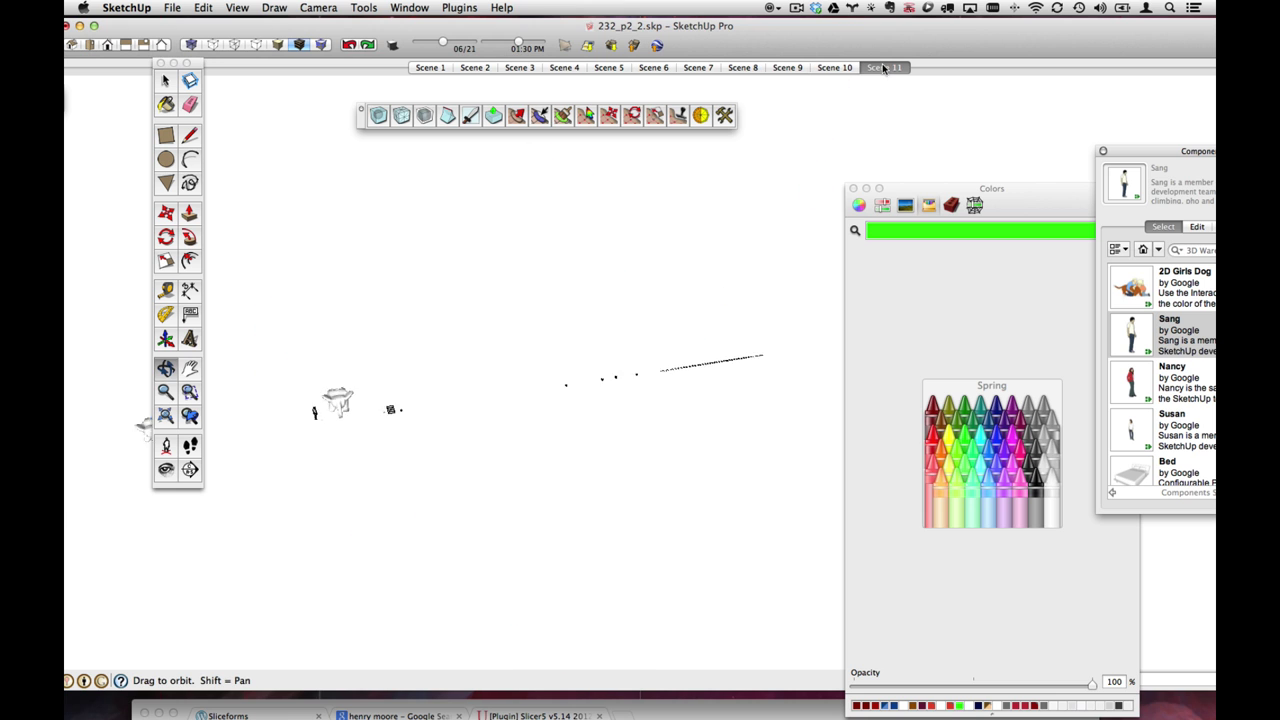
{"action": "left_click", "coordinate": [787, 67]}
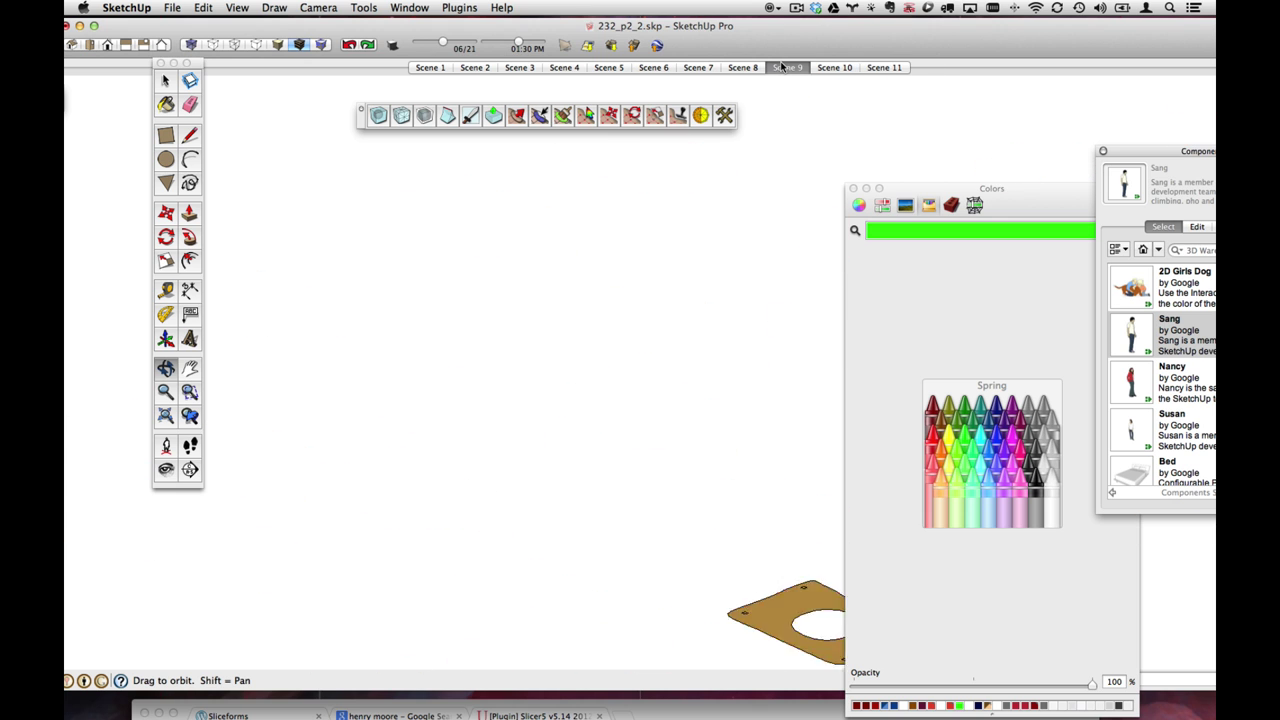
{"action": "left_click_drag", "start_coordinate": [800, 712], "coordinate": [800, 361]}
{"action": "mouse_move", "coordinate": [801, 314]}
{"action": "left_mouse_down"}
{"action": "mouse_move", "coordinate": [795, 204]}
{"action": "mouse_move", "coordinate": [800, 712]}
{"action": "left_mouse_up"}
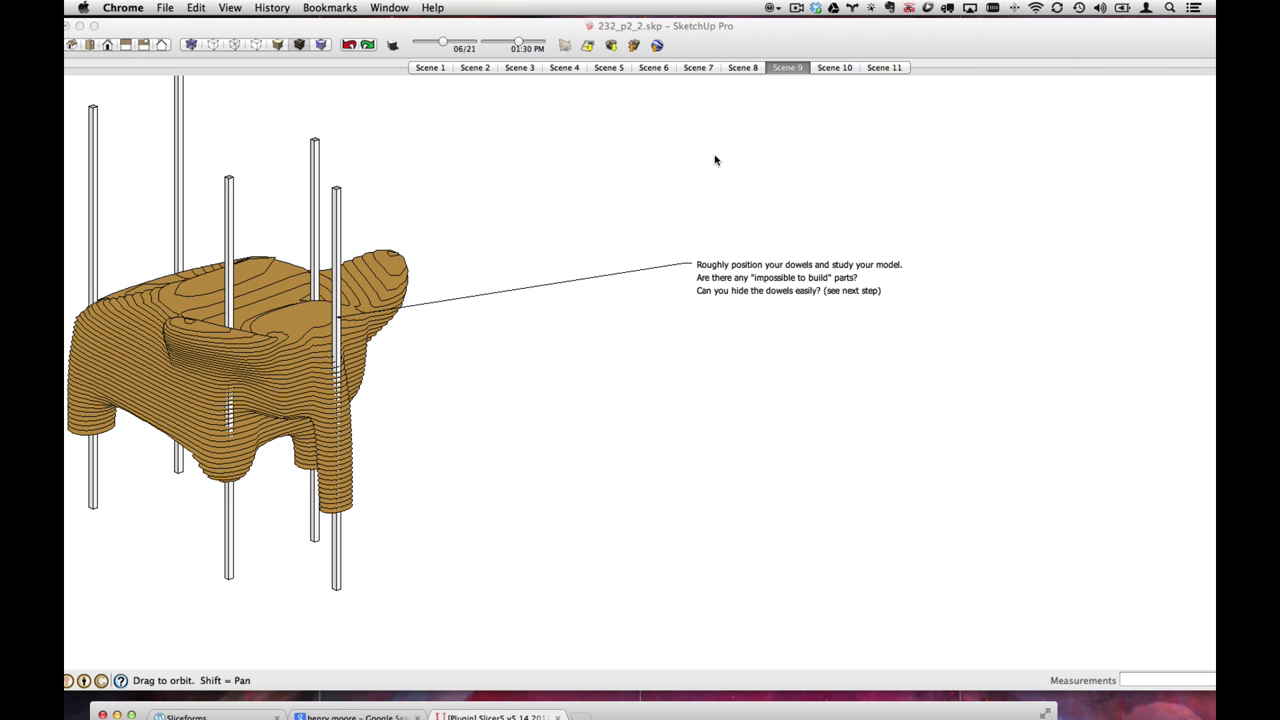
{"action": "left_click", "coordinate": [769, 27]}
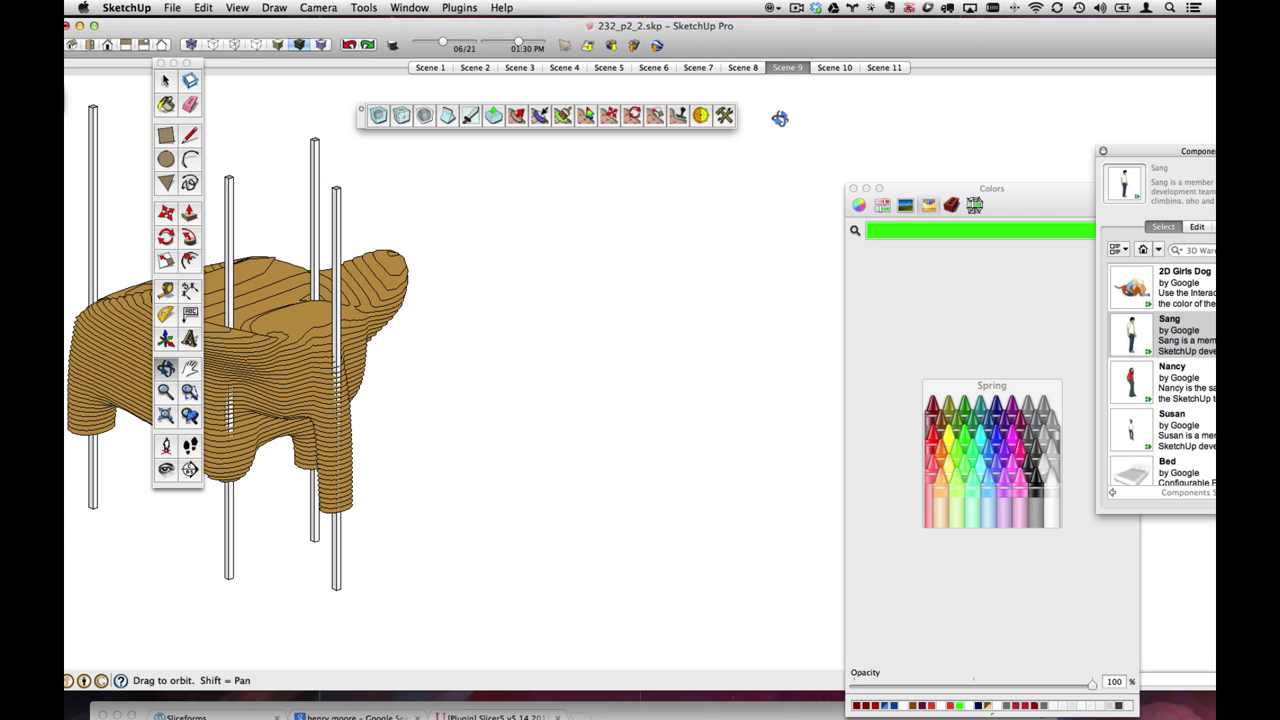
{"action": "left_click", "coordinate": [843, 68]}
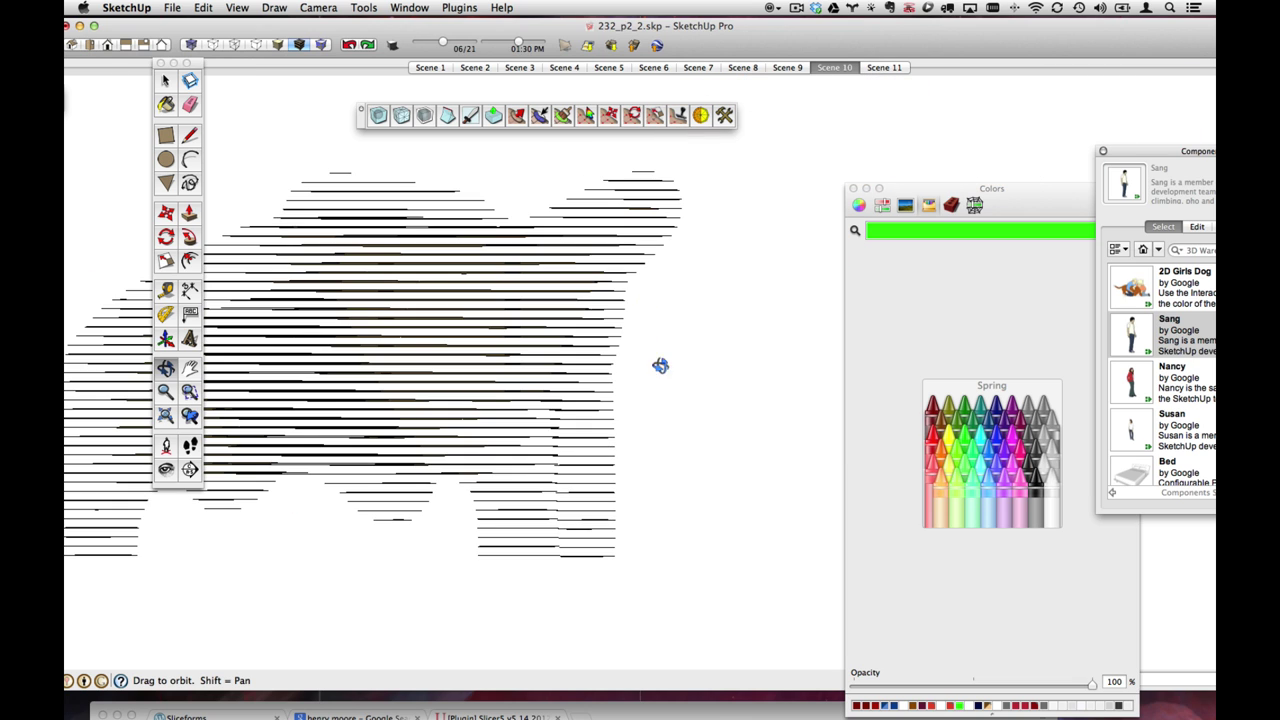
- Show the slices from the Front standard view and pan the model left
{"action": "left_click_drag", "start_coordinate": [697, 384], "coordinate": [379, 390]}
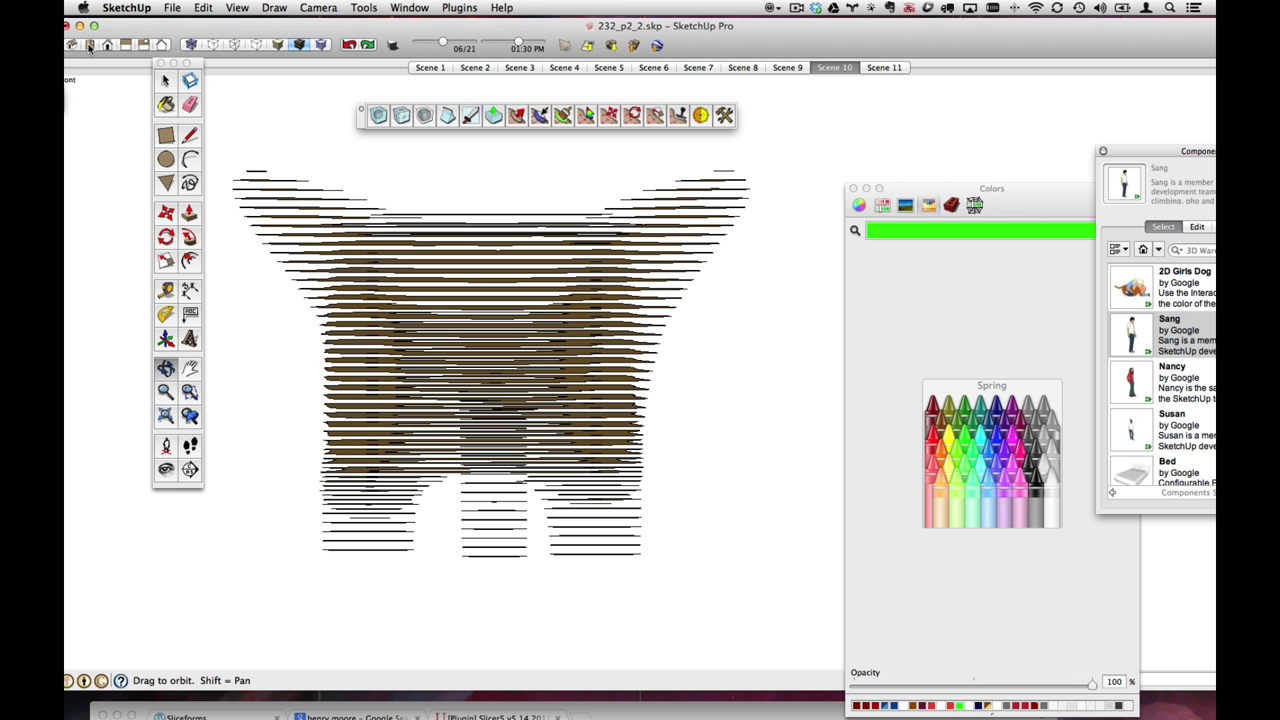
{"action": "left_click", "coordinate": [89, 46]}
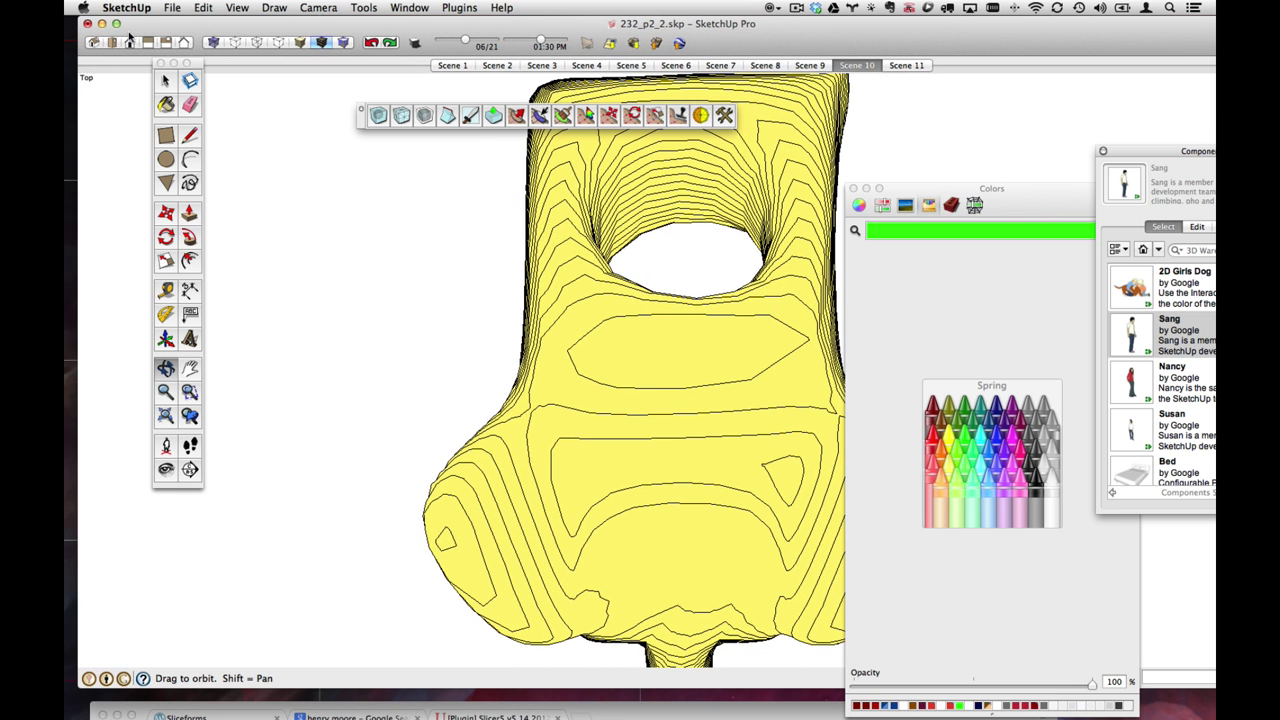
{"action": "left_click", "coordinate": [130, 42]}
{"action": "key", "text": "h"}
{"action": "left_click_drag", "start_coordinate": [551, 340], "coordinate": [466, 343]}
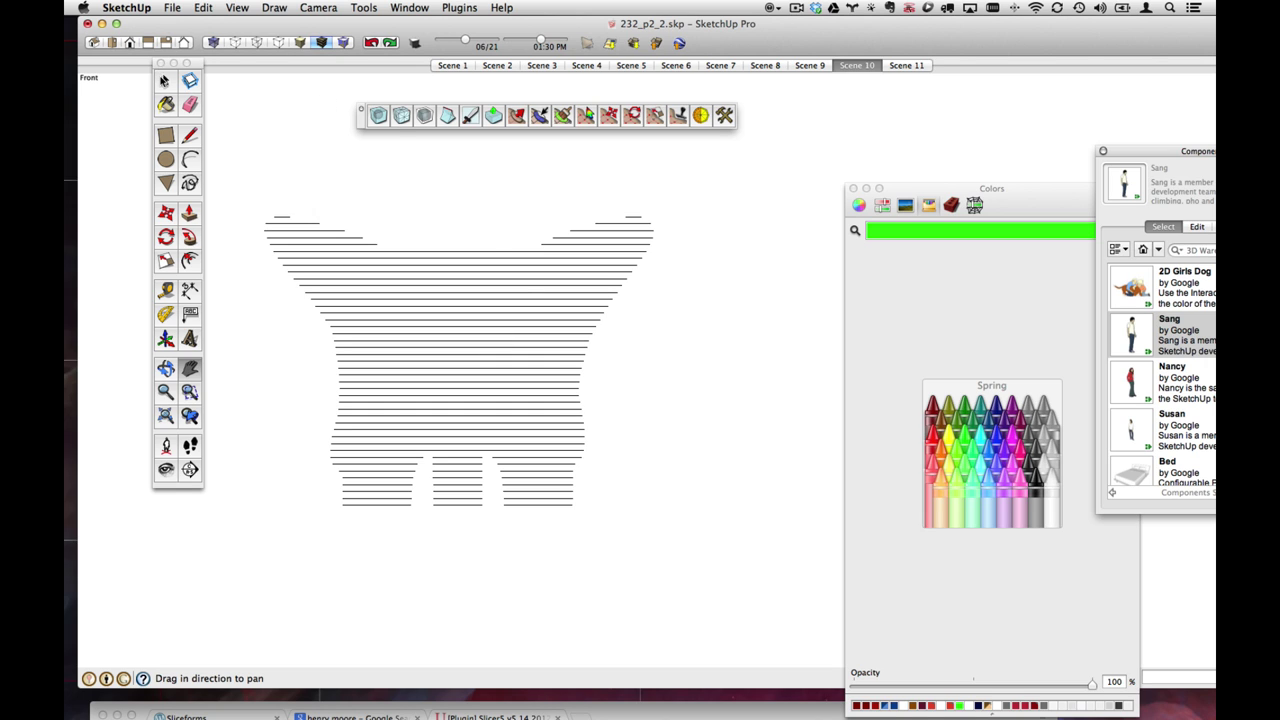
- Close the Colors and Components panels and return to the Select tool
{"action": "left_click", "coordinate": [165, 80]}
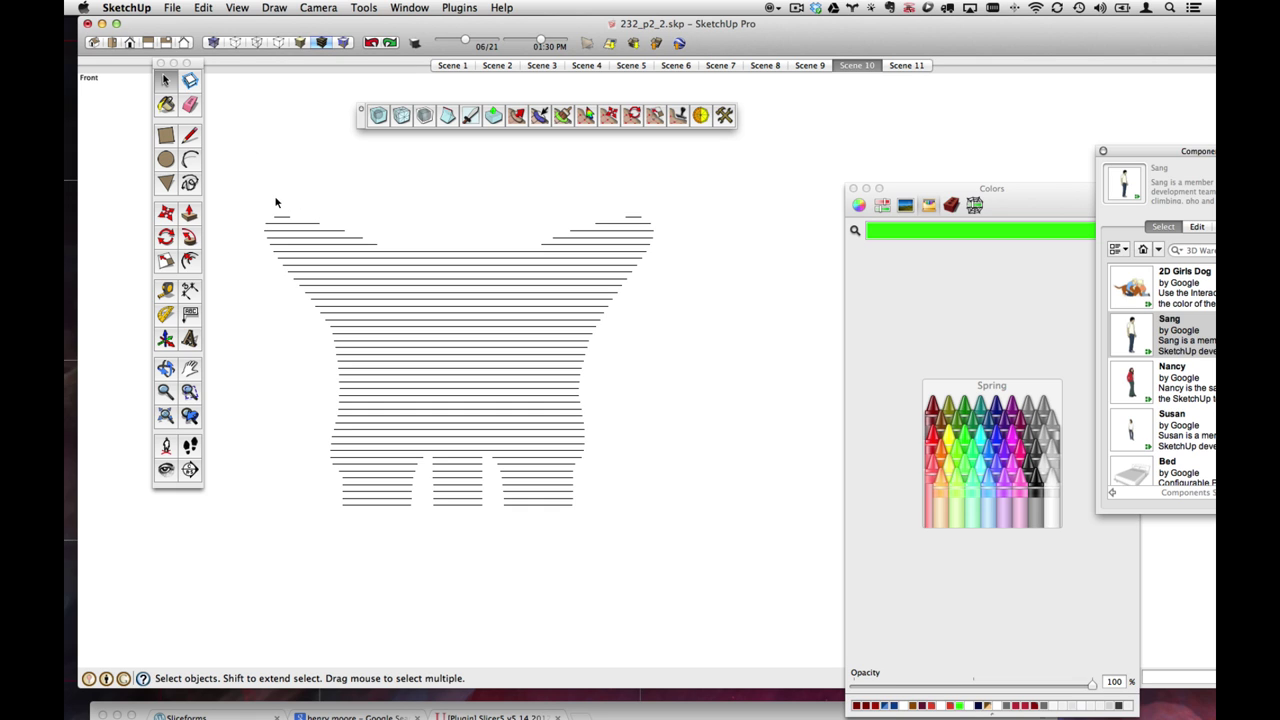
{"action": "left_click", "coordinate": [853, 189]}
{"action": "left_click", "coordinate": [1103, 153]}
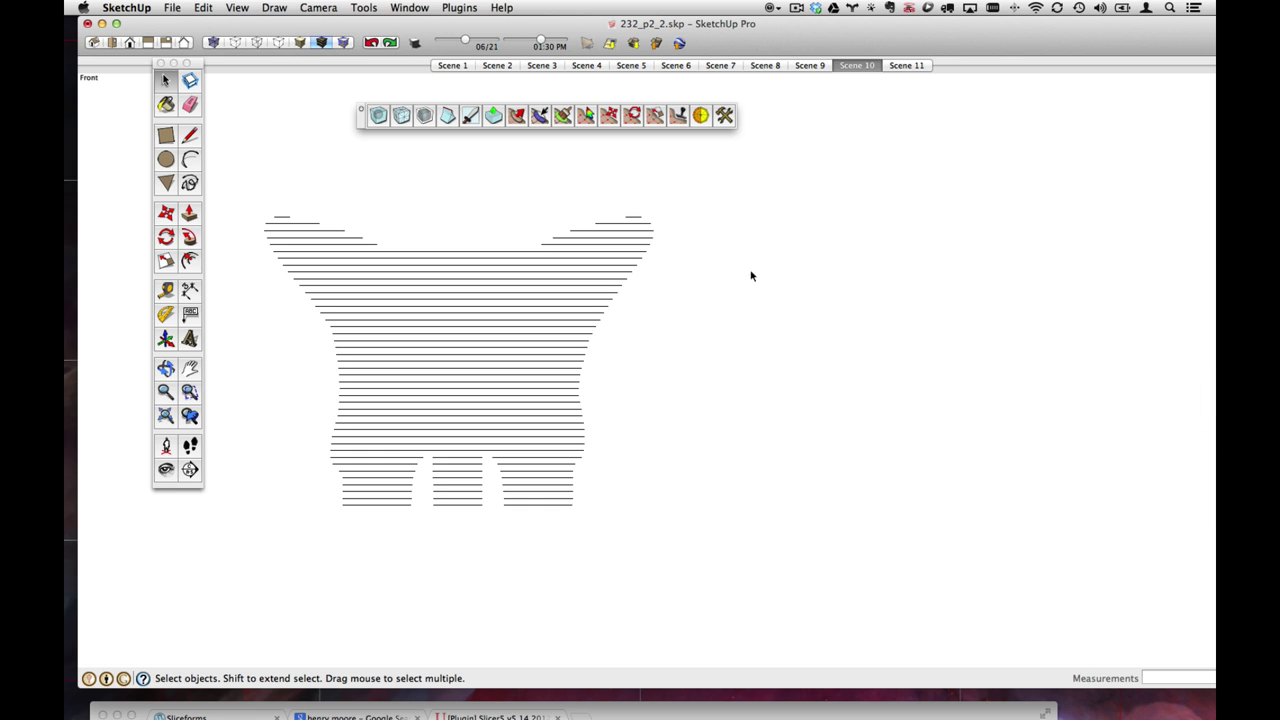
{"action": "left_click", "coordinate": [190, 105]}
- Move the slice stack right along the red axis twice, leaving bottom layers behind
{"action": "left_click_drag", "start_coordinate": [284, 233], "coordinate": [706, 505]}
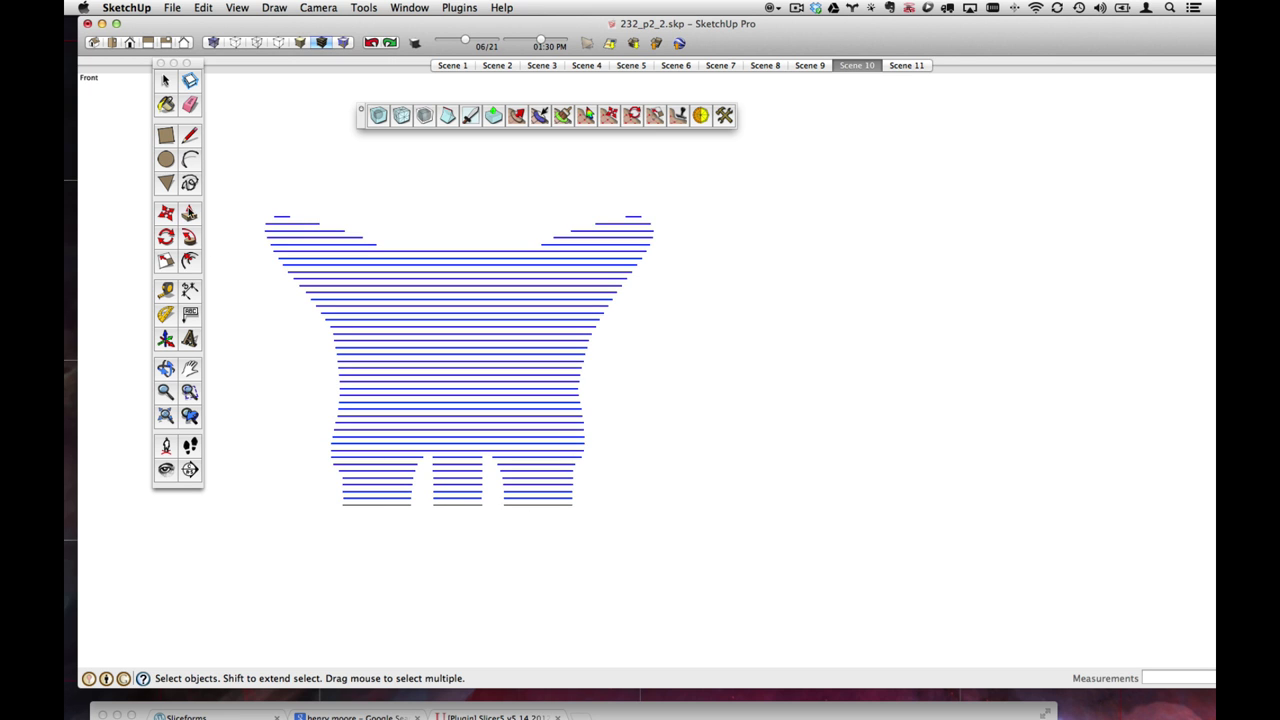
{"action": "left_click", "coordinate": [167, 214]}
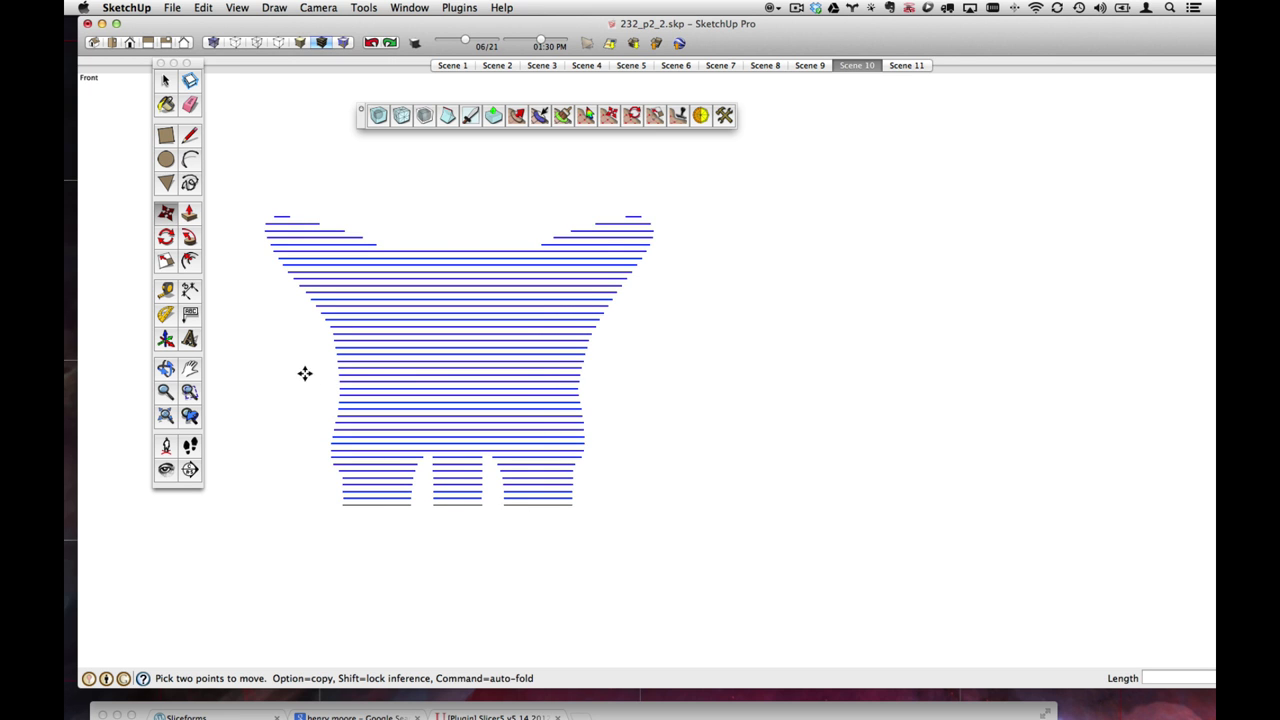
{"action": "left_click", "coordinate": [305, 374]}
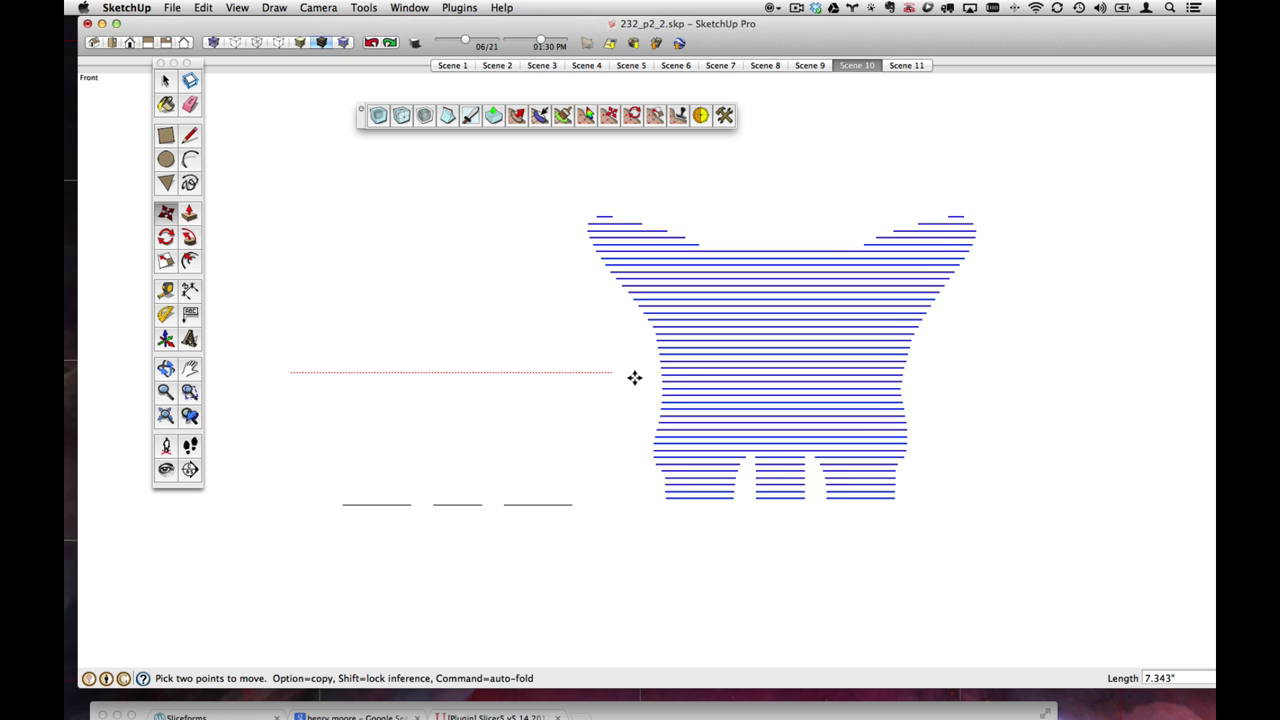
{"action": "left_click", "coordinate": [634, 377]}
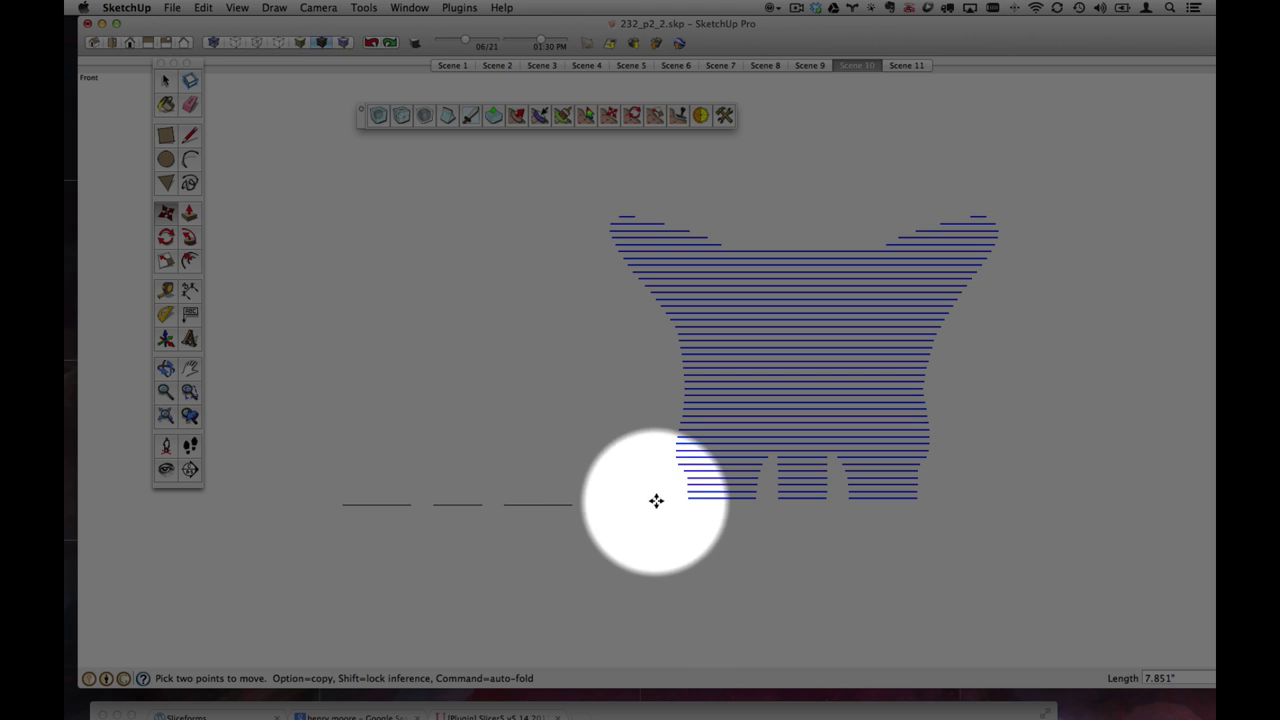
{"action": "key", "text": "h"}
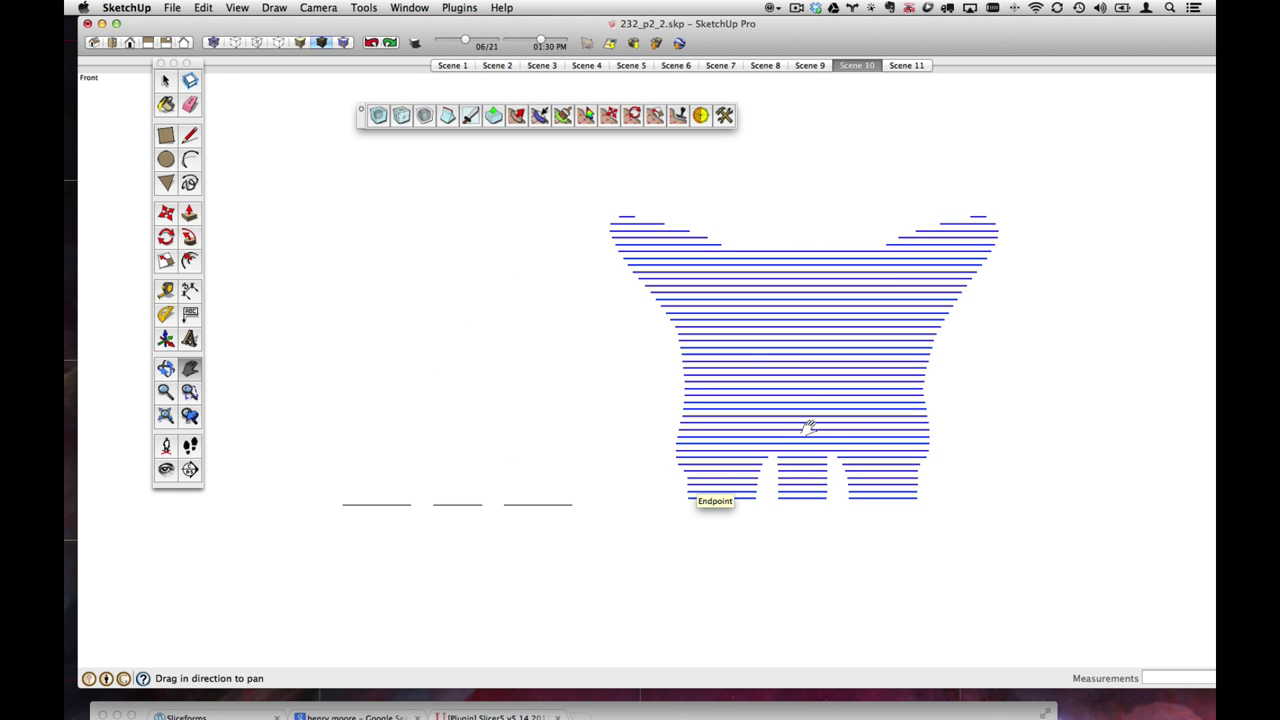
{"action": "left_click_drag", "start_coordinate": [908, 414], "coordinate": [702, 424]}
{"action": "left_click", "coordinate": [172, 85]}
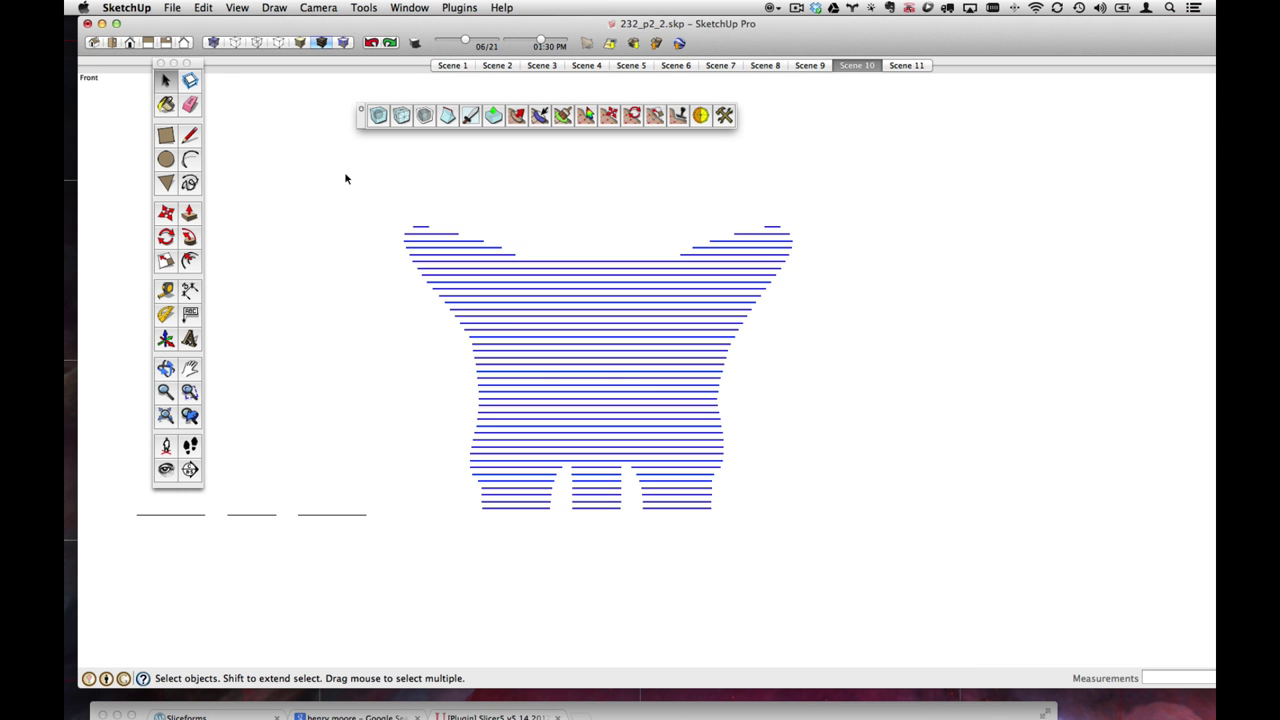
{"action": "left_click_drag", "start_coordinate": [336, 170], "coordinate": [826, 508]}
{"action": "left_click", "coordinate": [166, 214]}
{"action": "left_click", "coordinate": [370, 328]}
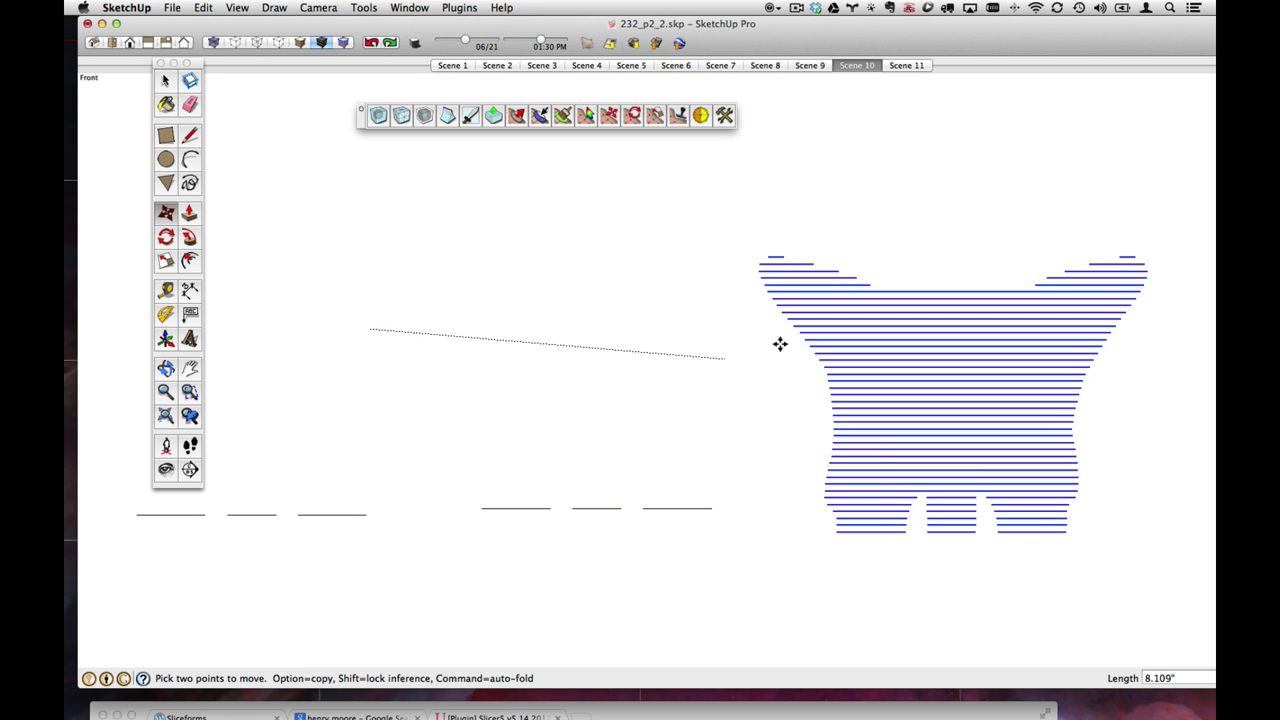
{"action": "left_click", "coordinate": [757, 329]}
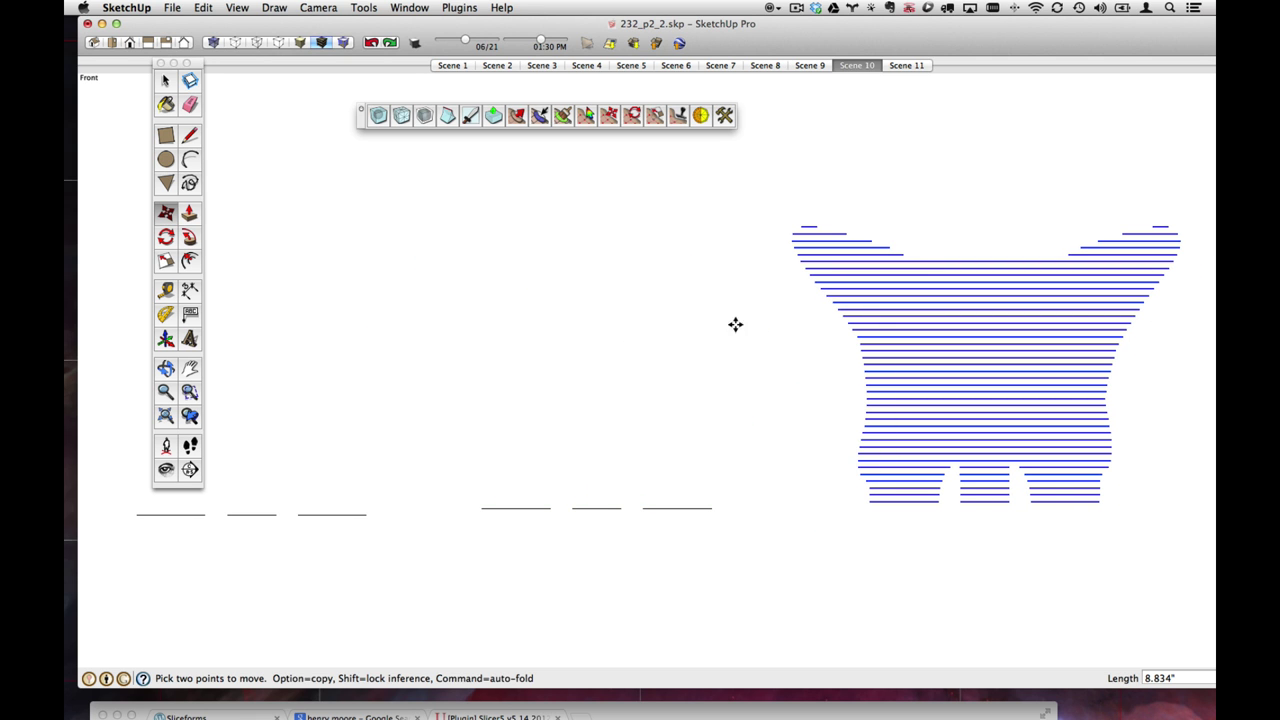
{"action": "key", "text": "h"}
{"action": "left_click_drag", "start_coordinate": [781, 316], "coordinate": [258, 298]}
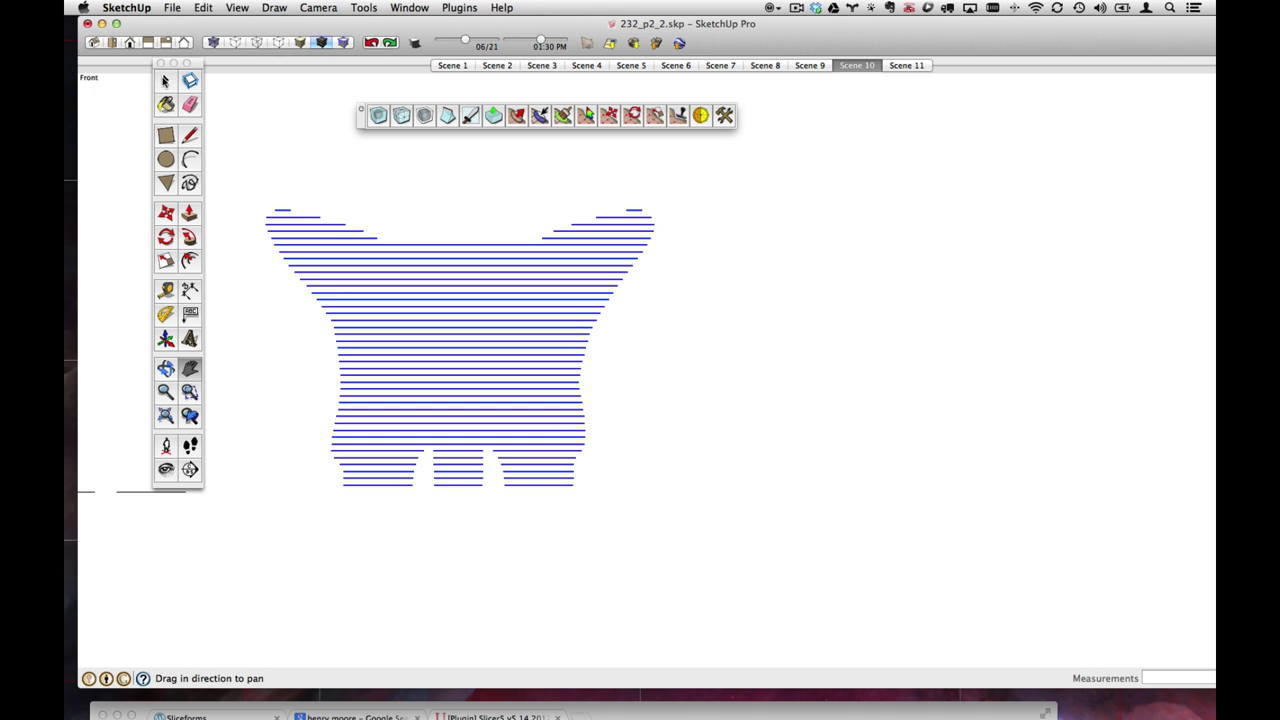
- Move the remaining upper slices right two more times, recentring the view each time
{"action": "key", "text": "space"}
{"action": "left_click_drag", "start_coordinate": [255, 177], "coordinate": [700, 489]}
{"action": "key", "text": "m"}
{"action": "left_click", "coordinate": [700, 388]}
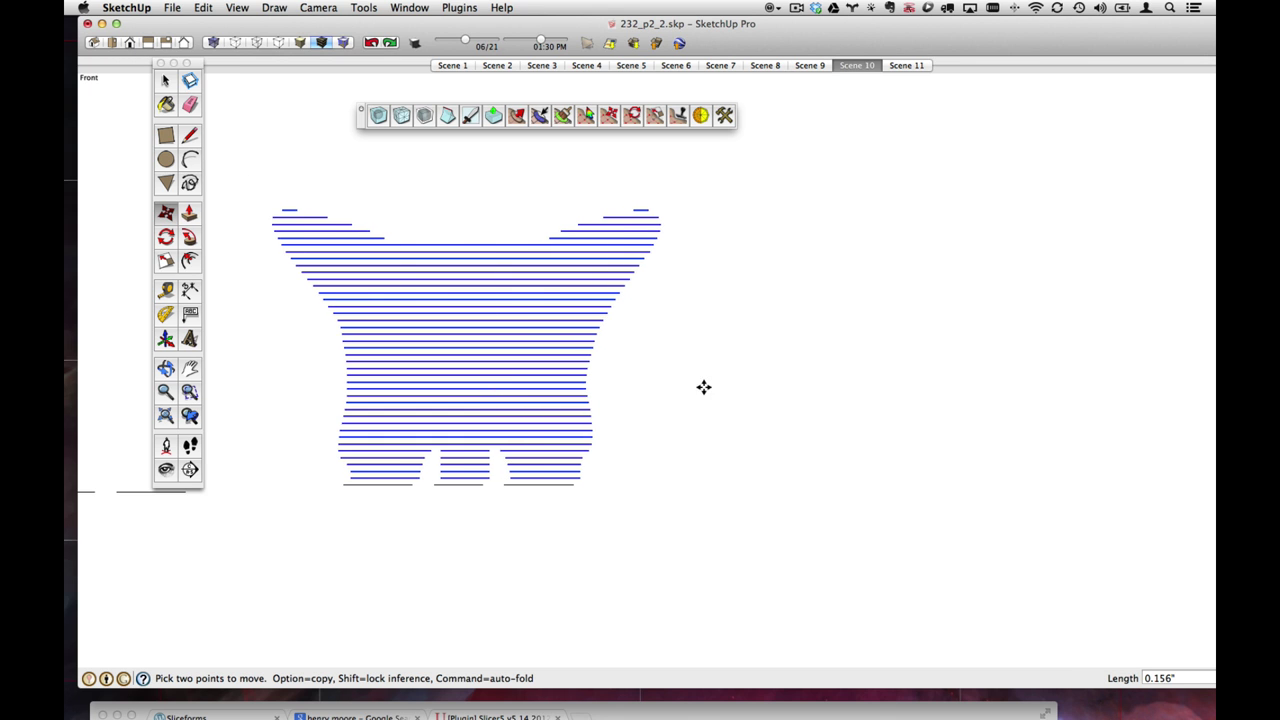
{"action": "left_click", "coordinate": [894, 383]}
{"action": "key", "text": "h"}
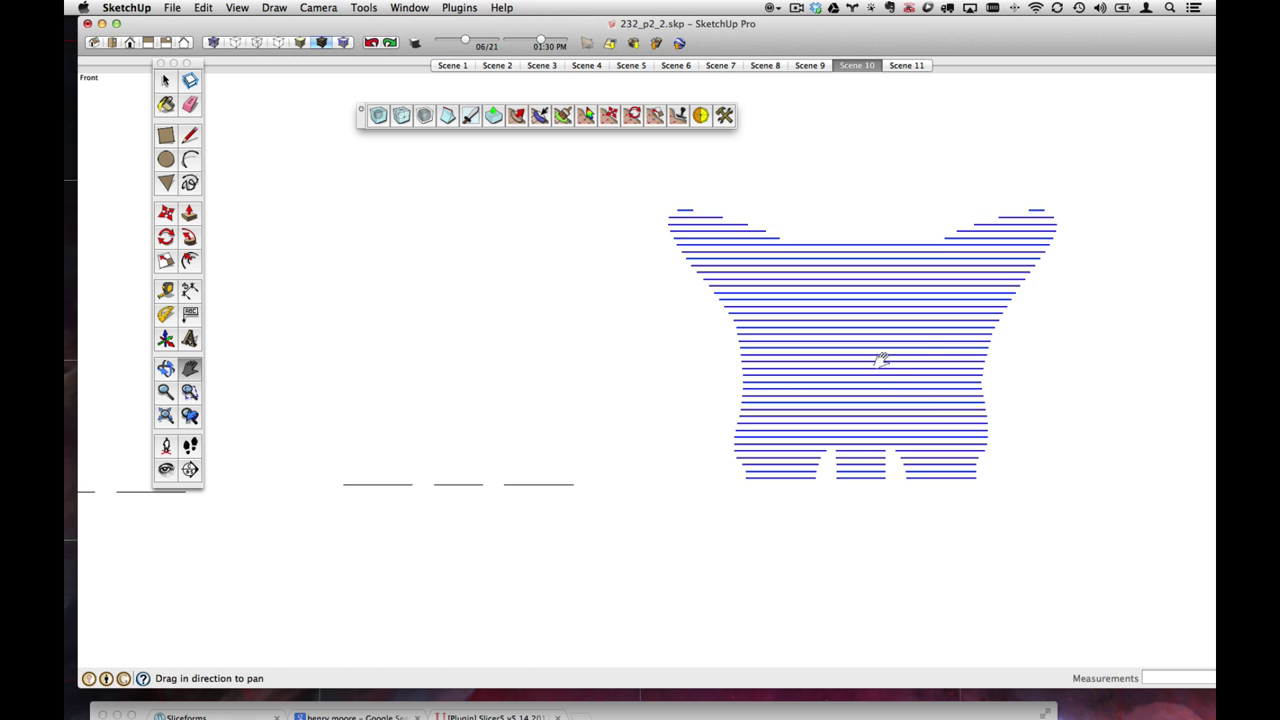
{"action": "left_click_drag", "start_coordinate": [882, 360], "coordinate": [541, 368]}
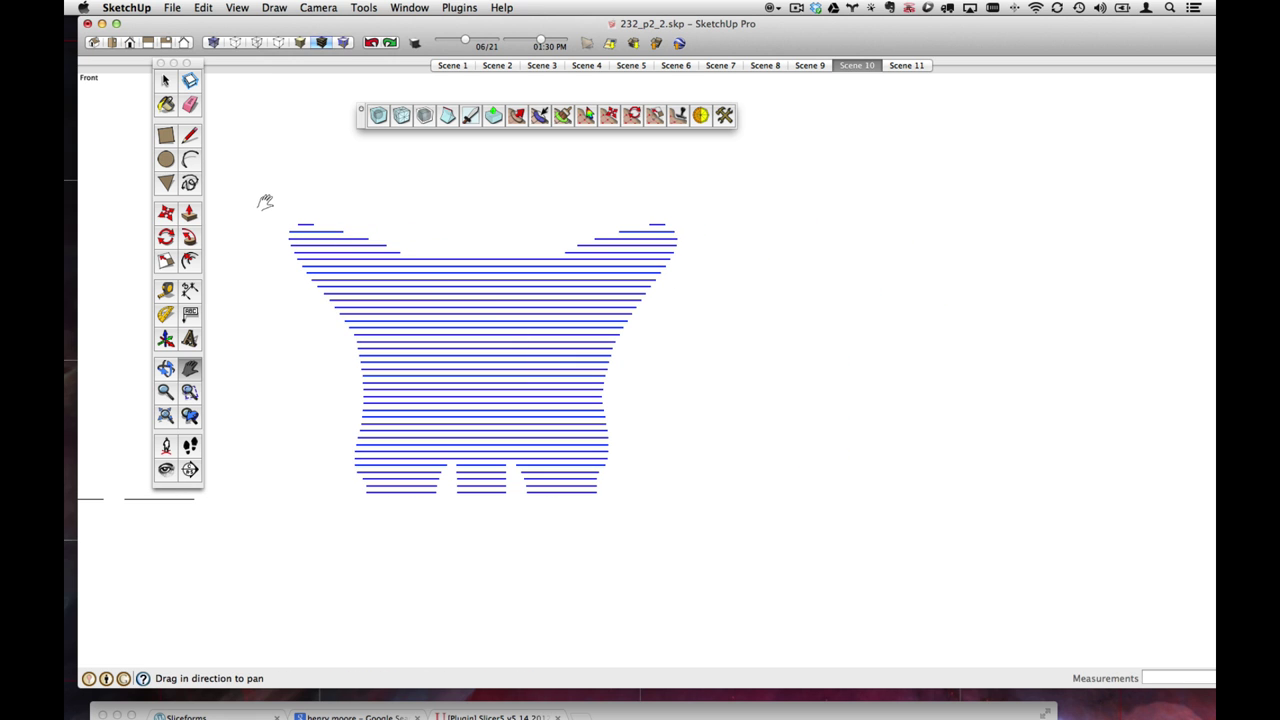
{"action": "key", "text": "space"}
{"action": "left_click_drag", "start_coordinate": [265, 202], "coordinate": [780, 488]}
{"action": "key", "text": "m"}
{"action": "left_click", "coordinate": [491, 423]}
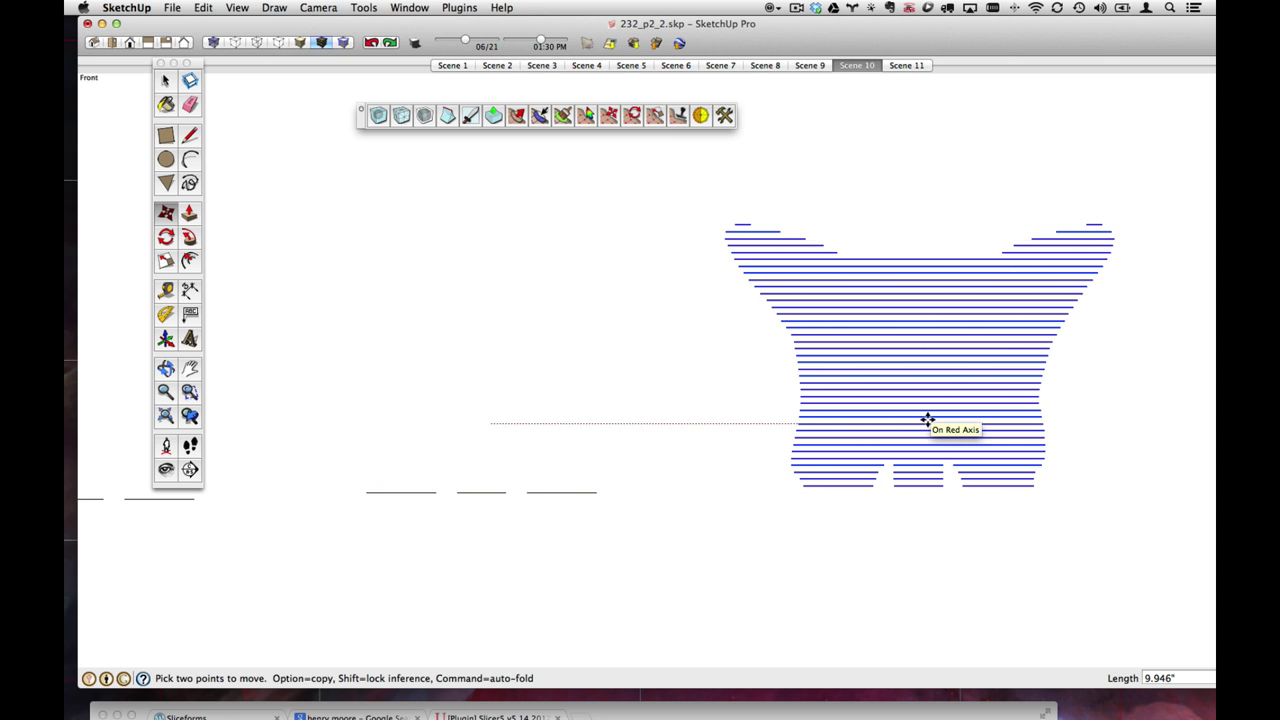
{"action": "left_click", "coordinate": [927, 419]}
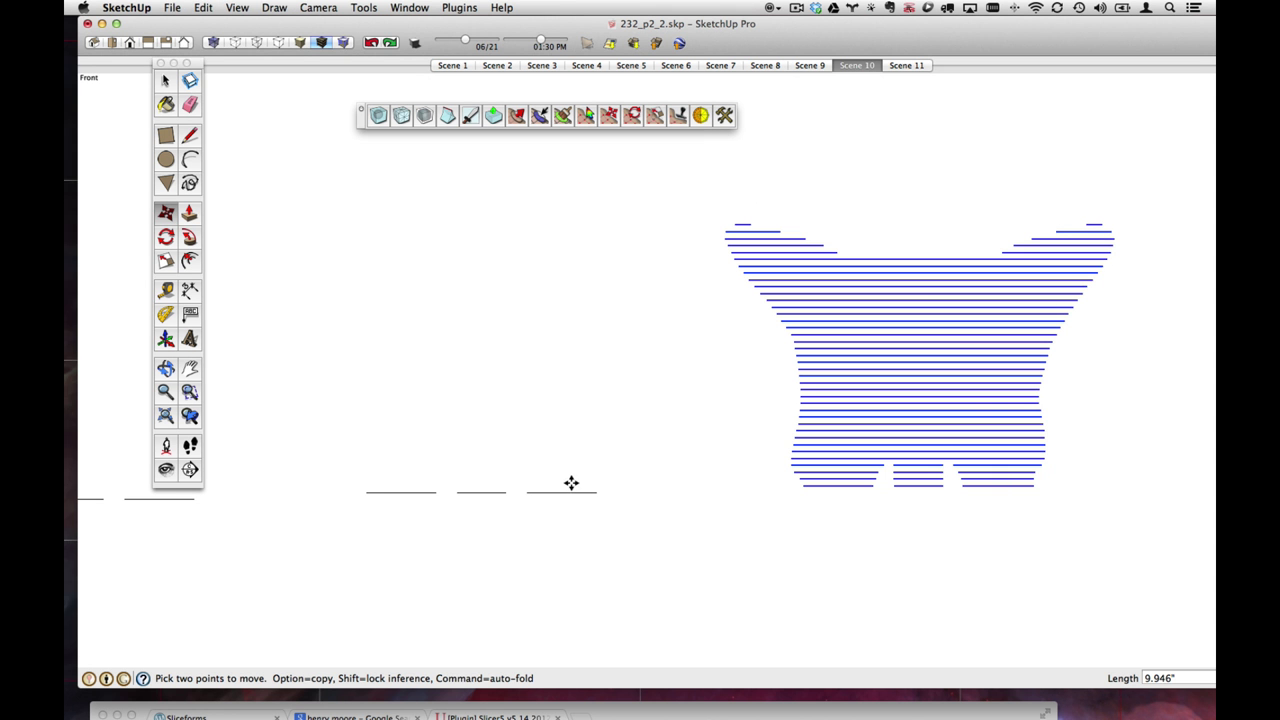
{"action": "middle_click_drag", "start_coordinate": [696, 473], "coordinate": [310, 507], "text": "shift"}
- Spread the last upper slices right in two more moves, then clear the selection
{"action": "key", "text": "space"}
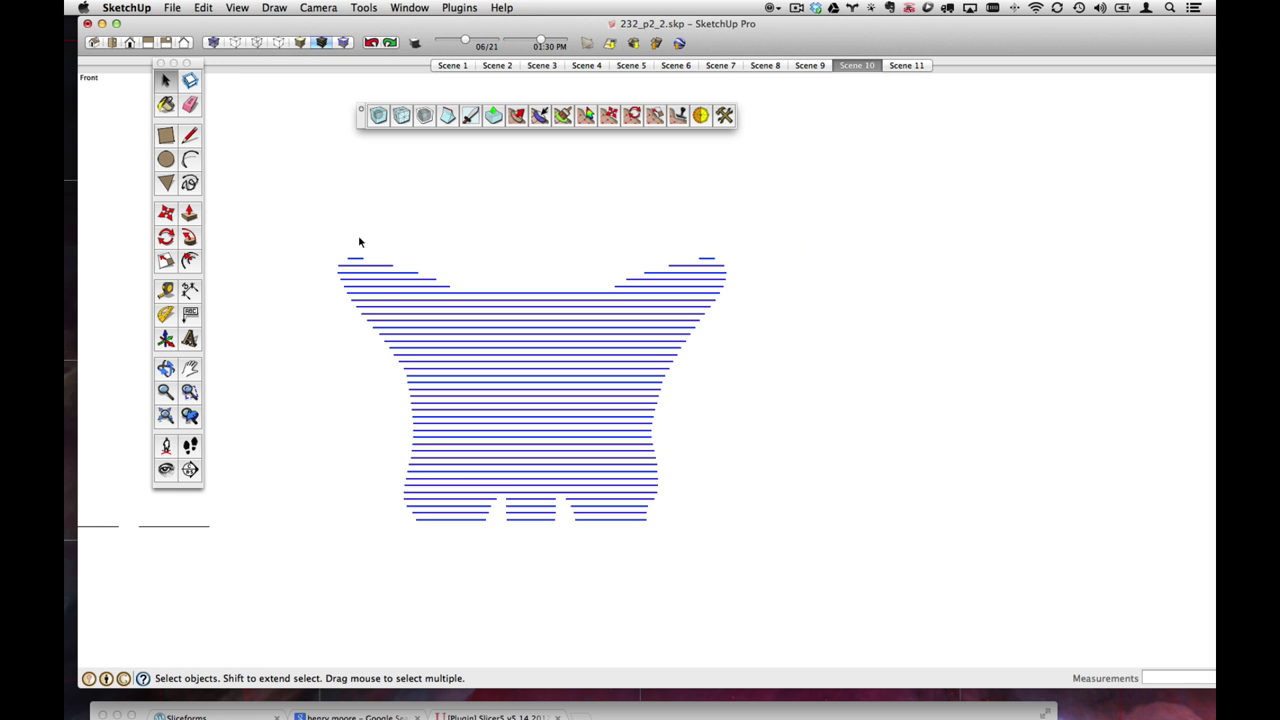
{"action": "left_click_drag", "start_coordinate": [294, 230], "coordinate": [789, 514]}
{"action": "key", "text": "m"}
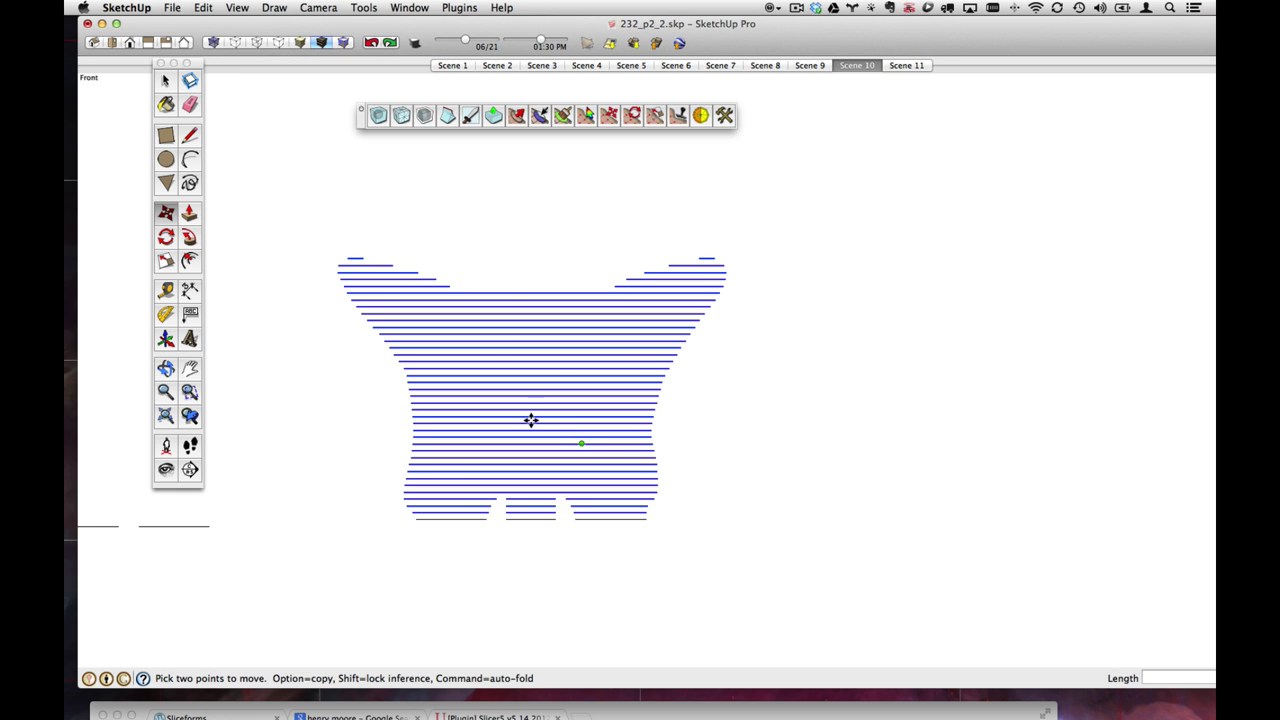
{"action": "left_click", "coordinate": [513, 415]}
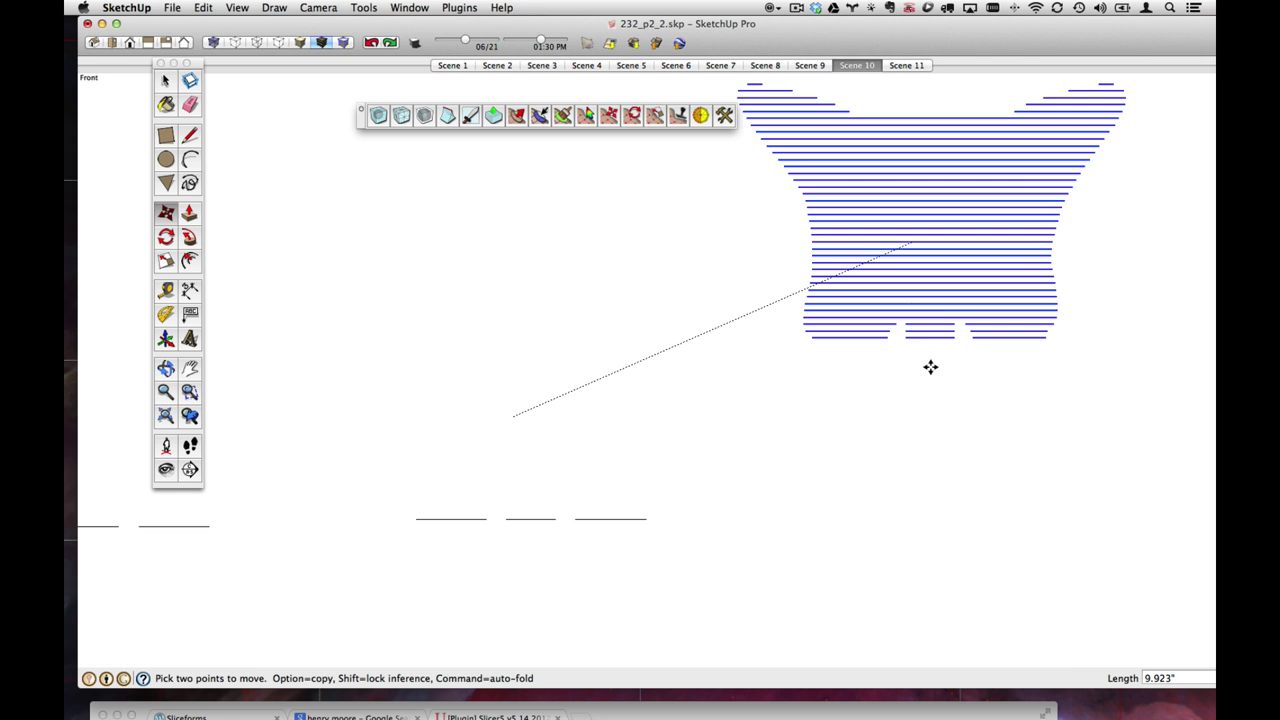
{"action": "left_click", "coordinate": [900, 362]}
{"action": "key", "text": "h"}
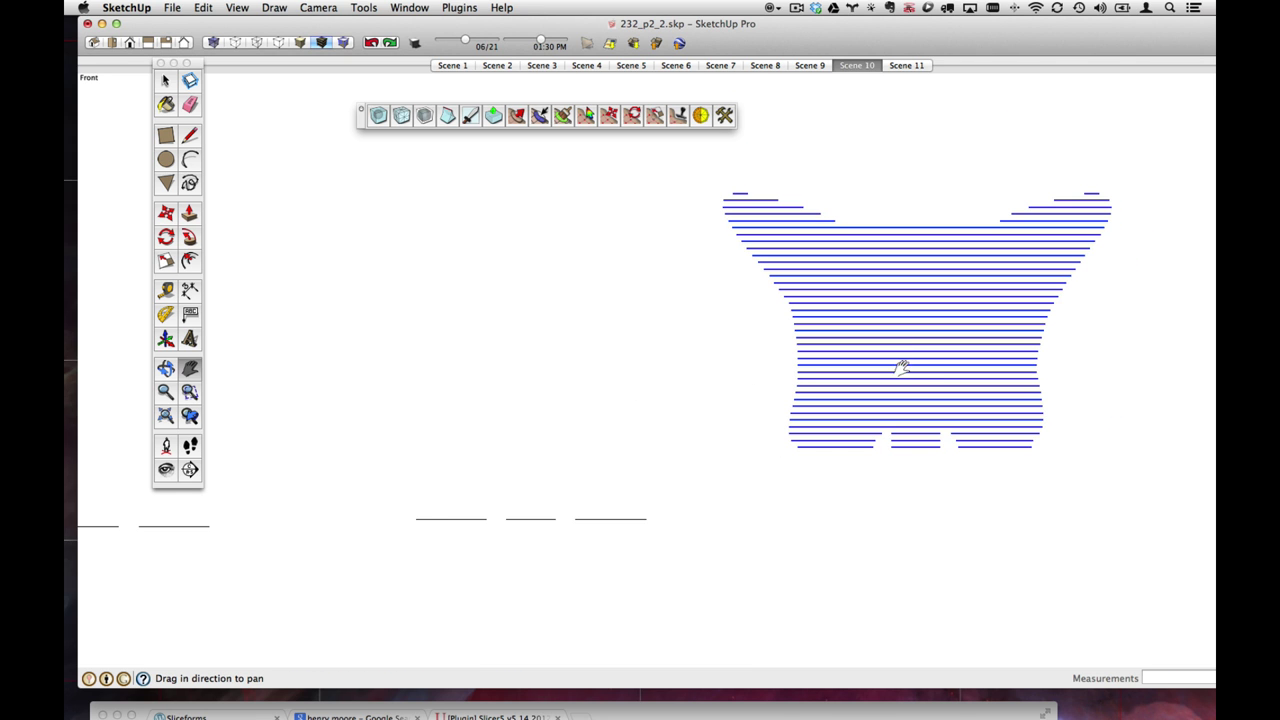
{"action": "left_click_drag", "start_coordinate": [903, 366], "coordinate": [651, 437]}
{"action": "key", "text": "space"}
{"action": "left_click_drag", "start_coordinate": [405, 224], "coordinate": [855, 514]}
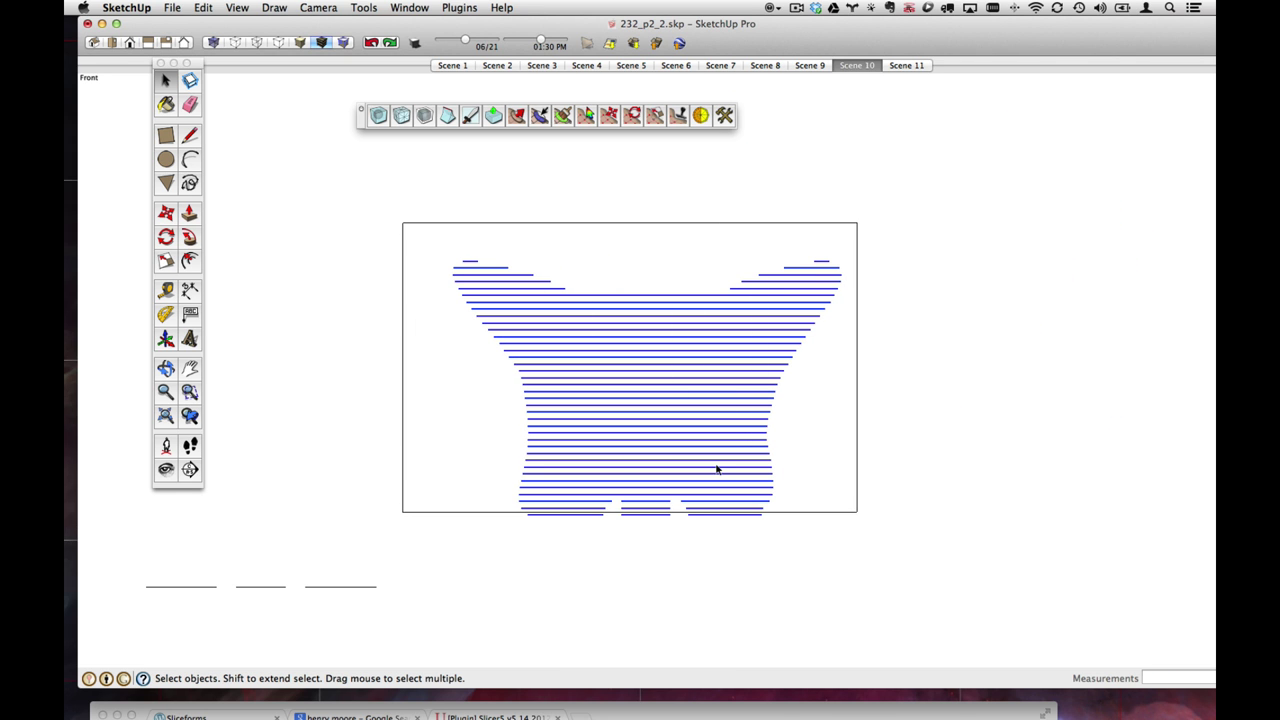
{"action": "key", "text": "m"}
{"action": "left_click", "coordinate": [535, 371]}
{"action": "left_click", "coordinate": [905, 470]}
{"action": "key", "text": "space"}
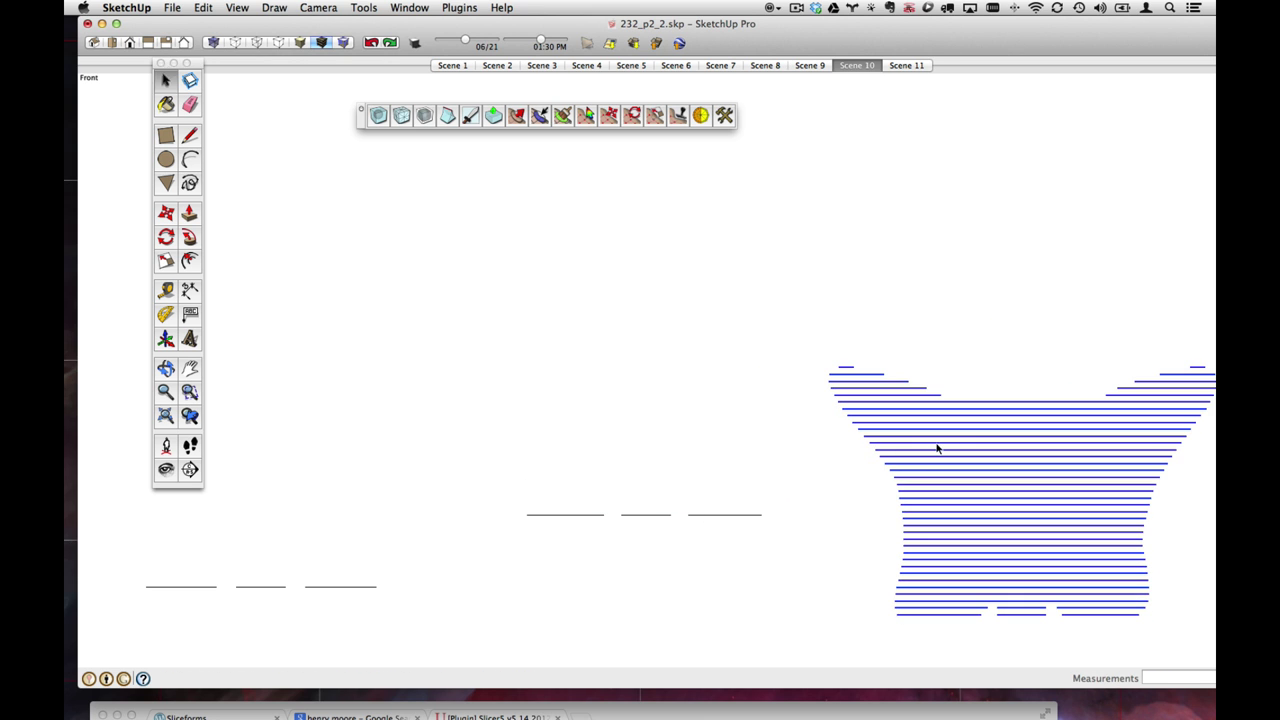
{"action": "key", "text": "h"}
{"action": "left_click_drag", "start_coordinate": [937, 446], "coordinate": [594, 377]}
{"action": "key", "text": "space"}
{"action": "left_click", "coordinate": [455, 250]}
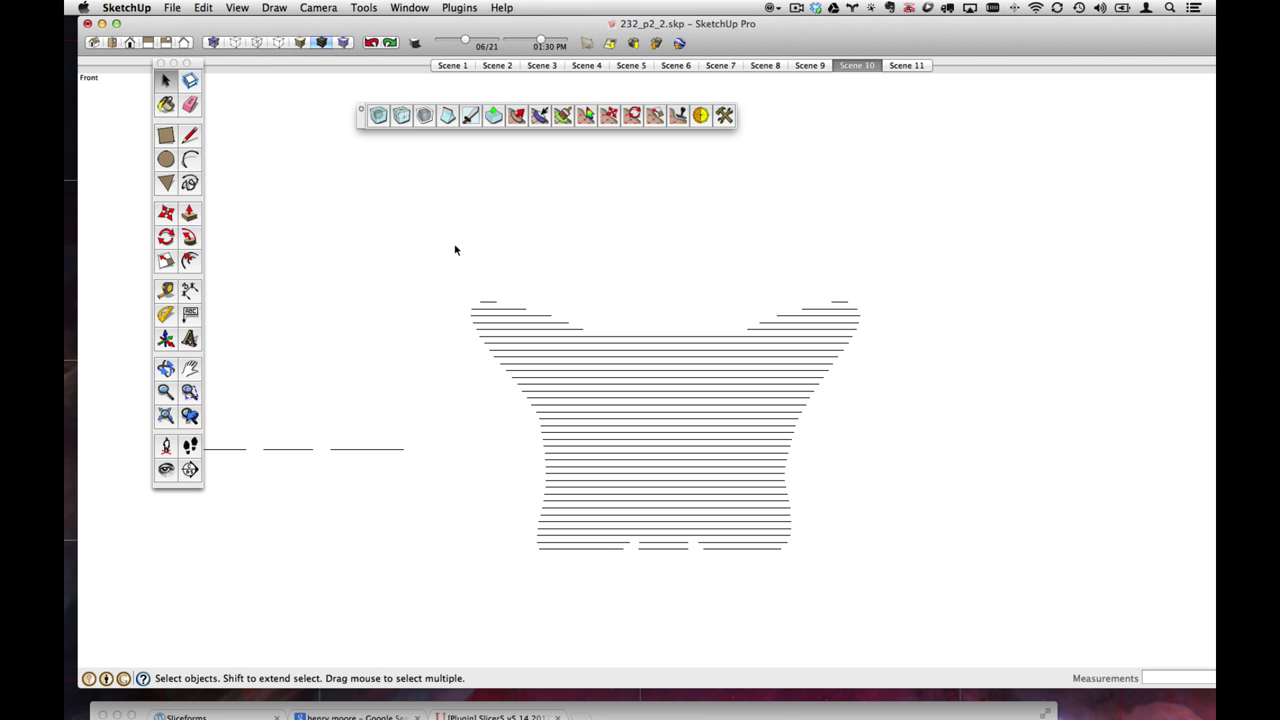
- Go to Scene 11, check the AutoCAD R12 DXF export, cancel it, and zoom out
{"action": "left_click", "coordinate": [897, 65]}
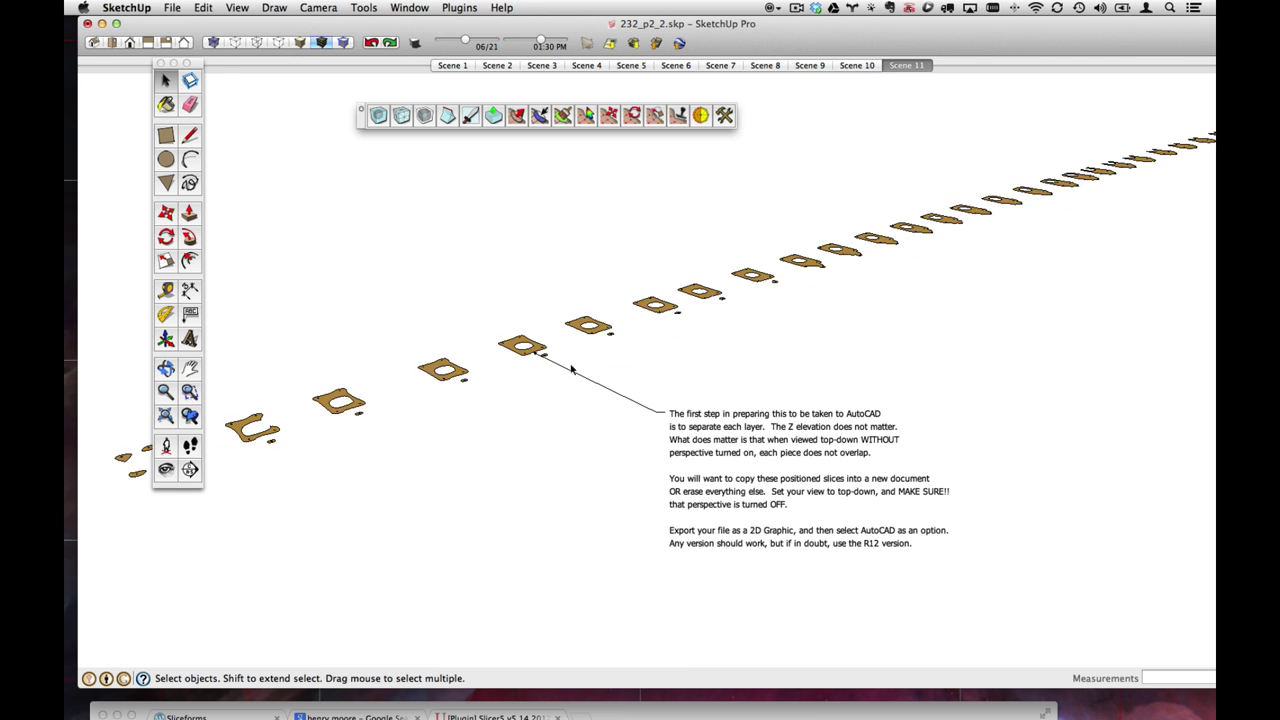
{"action": "mouse_move", "coordinate": [695, 379]}
{"action": "middle_mouse_down"}
{"action": "mouse_move", "coordinate": [780, 409]}
{"action": "mouse_move", "coordinate": [691, 571]}
{"action": "mouse_move", "coordinate": [549, 457]}
{"action": "mouse_move", "coordinate": [474, 470]}
{"action": "mouse_move", "coordinate": [564, 416]}
{"action": "middle_mouse_up"}
{"action": "left_click", "coordinate": [174, 7]}
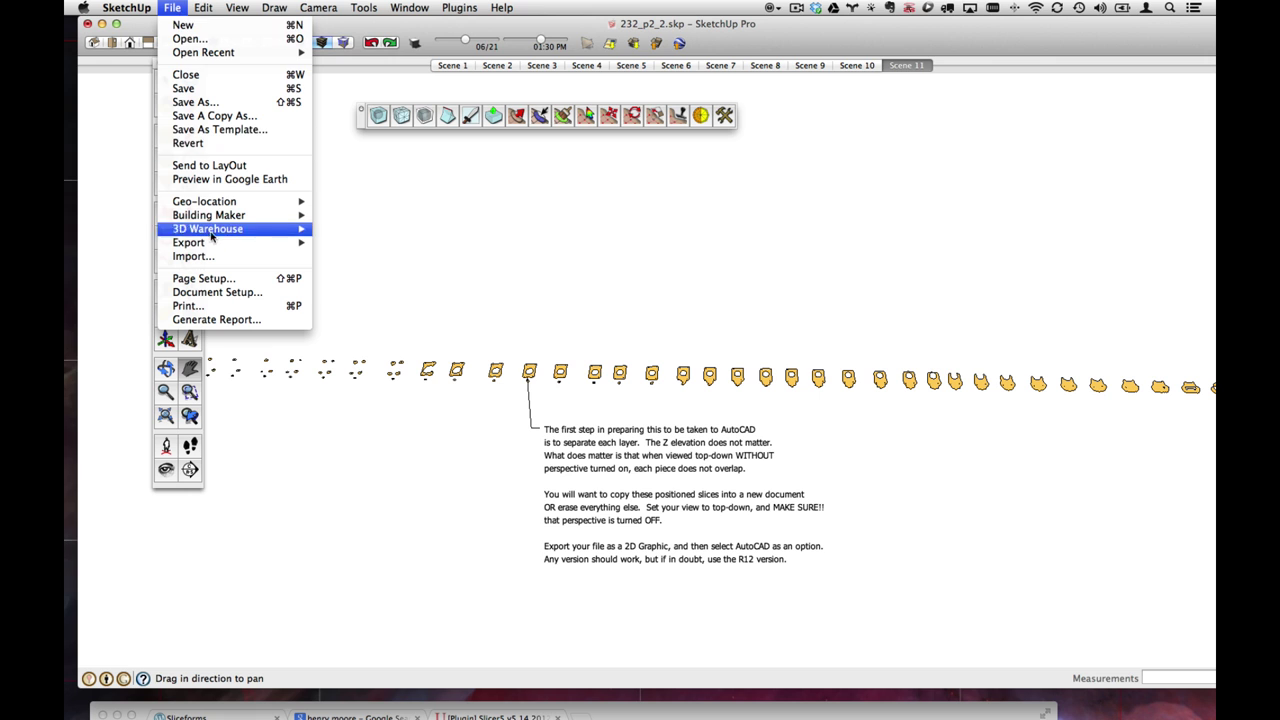
{"action": "mouse_move", "coordinate": [212, 243]}
{"action": "left_click", "coordinate": [362, 243]}
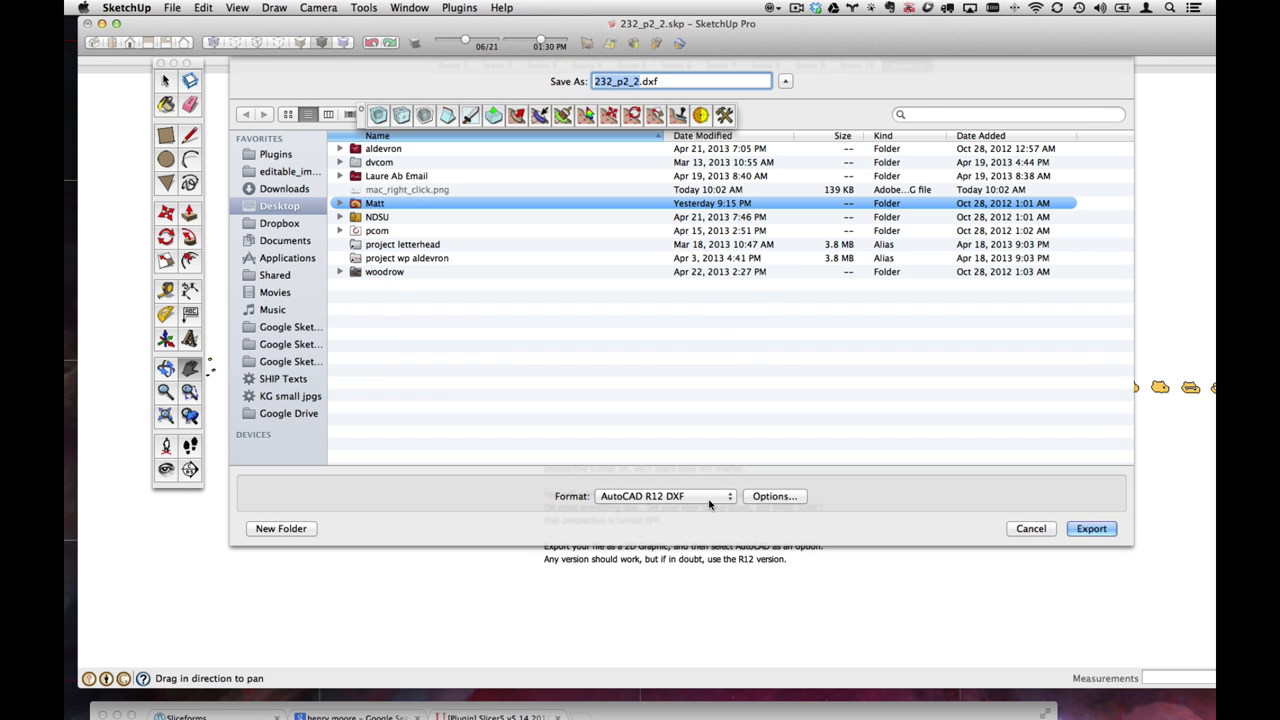
{"action": "key", "text": "Escape"}
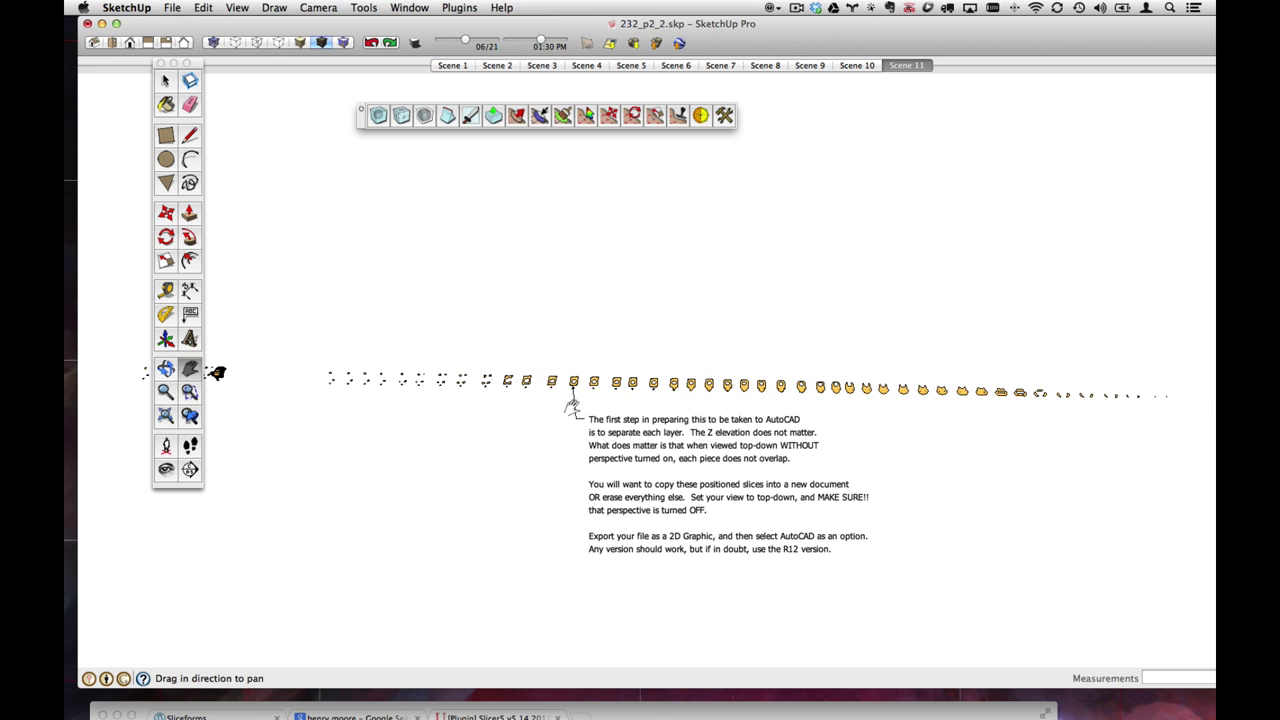
{"action": "left_click", "coordinate": [166, 84]}
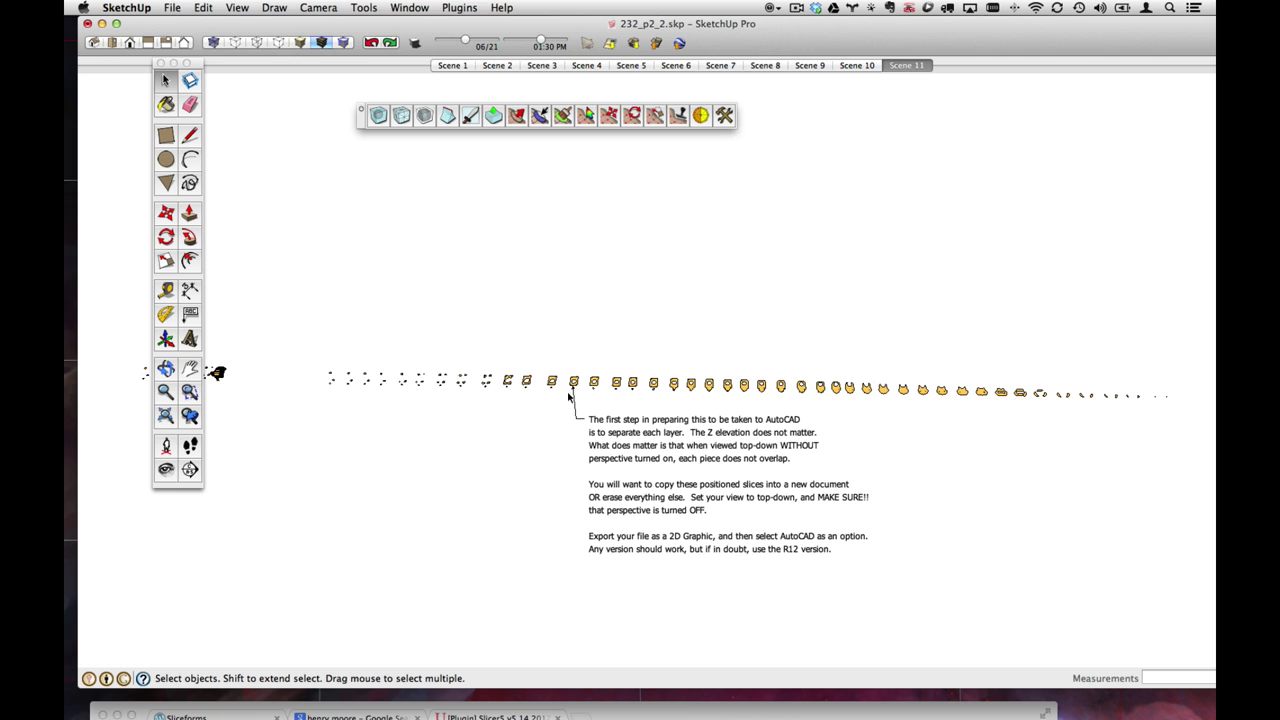
{"action": "scroll", "coordinate": [521, 397], "scroll_direction": "down", "scroll_amount": 2}
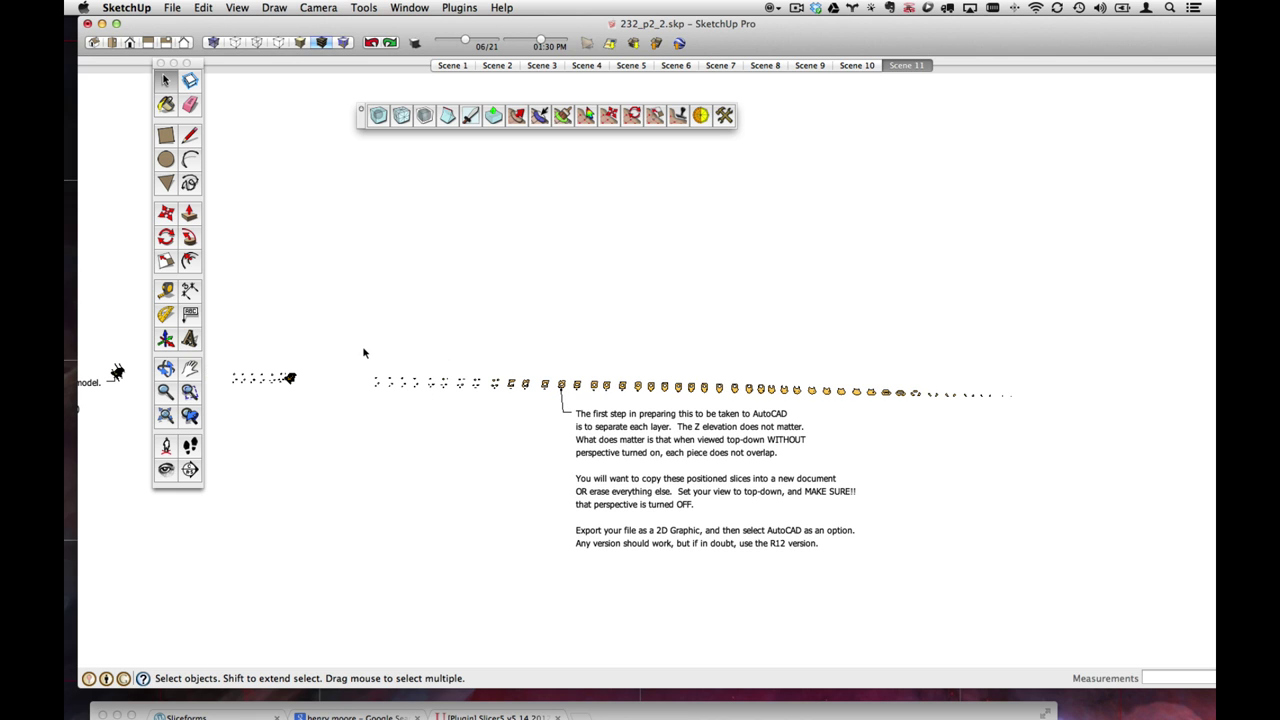
- Erase the leftover text note and copy all the slice shapes
{"action": "key", "text": "e"}
{"action": "left_click", "coordinate": [612, 409]}
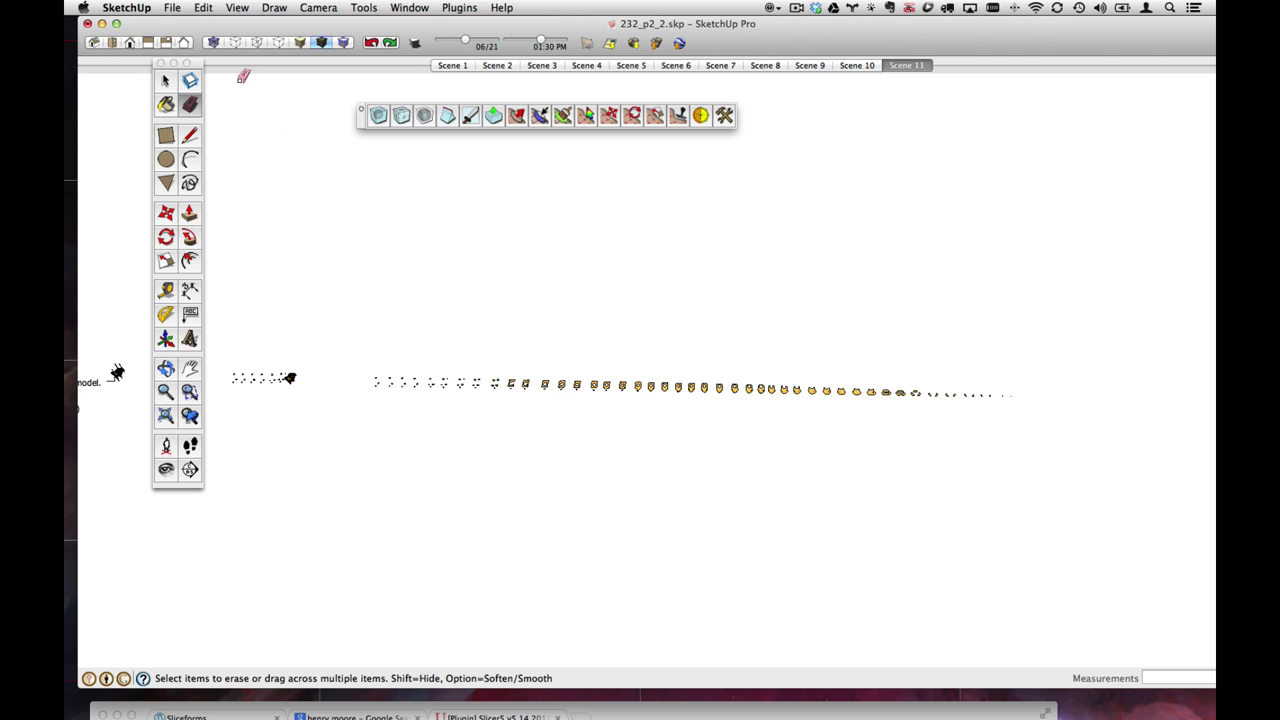
{"action": "left_click", "coordinate": [166, 80]}
{"action": "mouse_move", "coordinate": [361, 331]}
{"action": "left_mouse_down"}
{"action": "mouse_move", "coordinate": [898, 464]}
{"action": "mouse_move", "coordinate": [1090, 464]}
{"action": "left_mouse_up"}
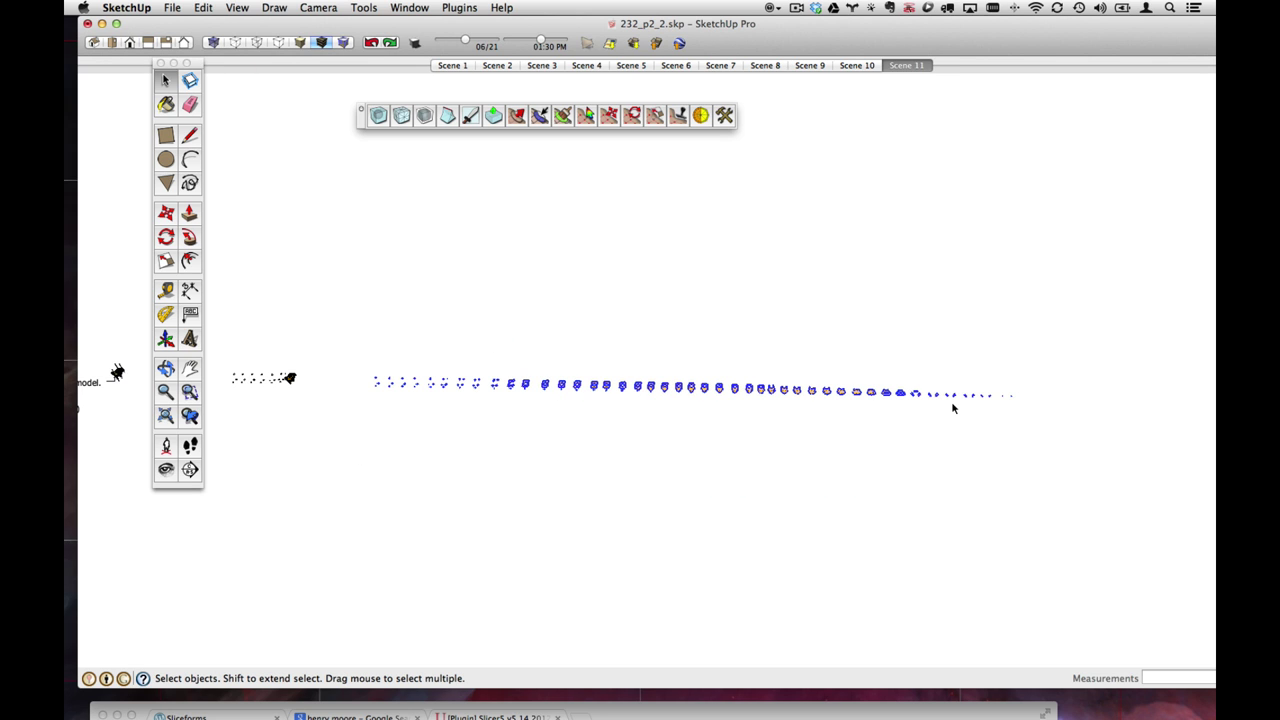
{"action": "left_click", "coordinate": [203, 7]}
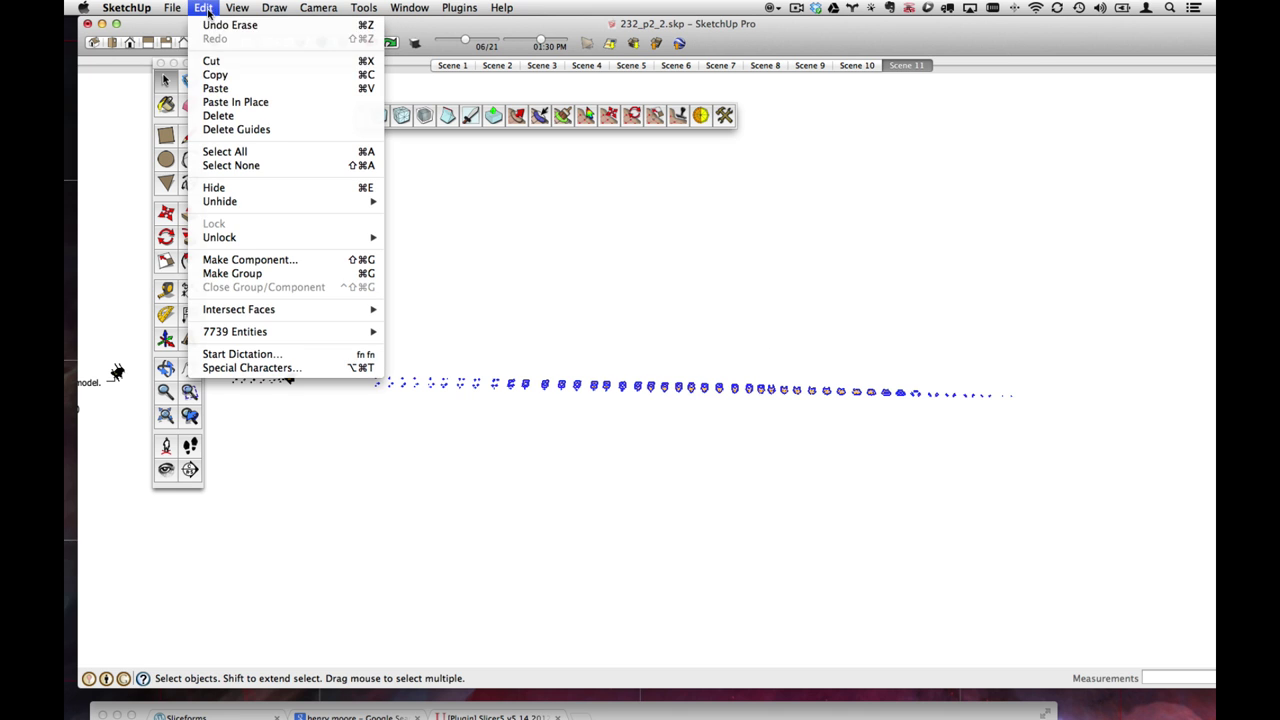
{"action": "left_click", "coordinate": [220, 71]}
- Create a new model and move and enlarge its window
{"action": "left_click", "coordinate": [172, 7]}
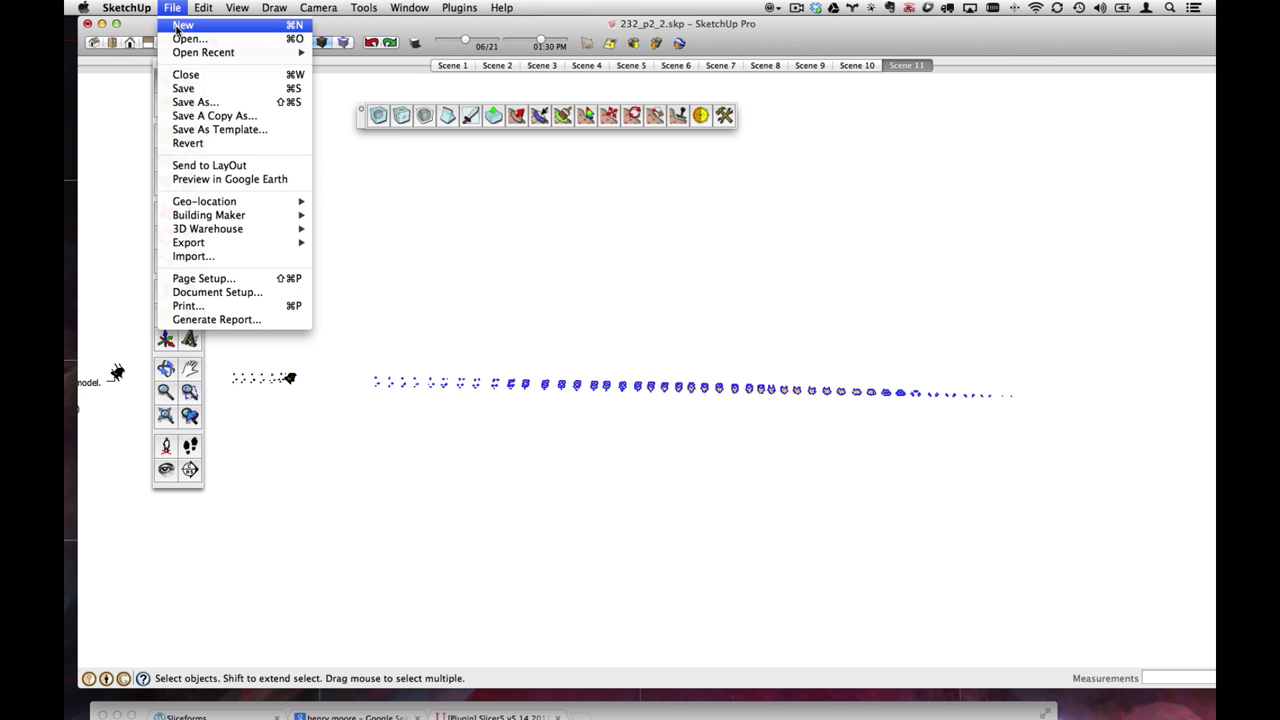
{"action": "left_click", "coordinate": [180, 25]}
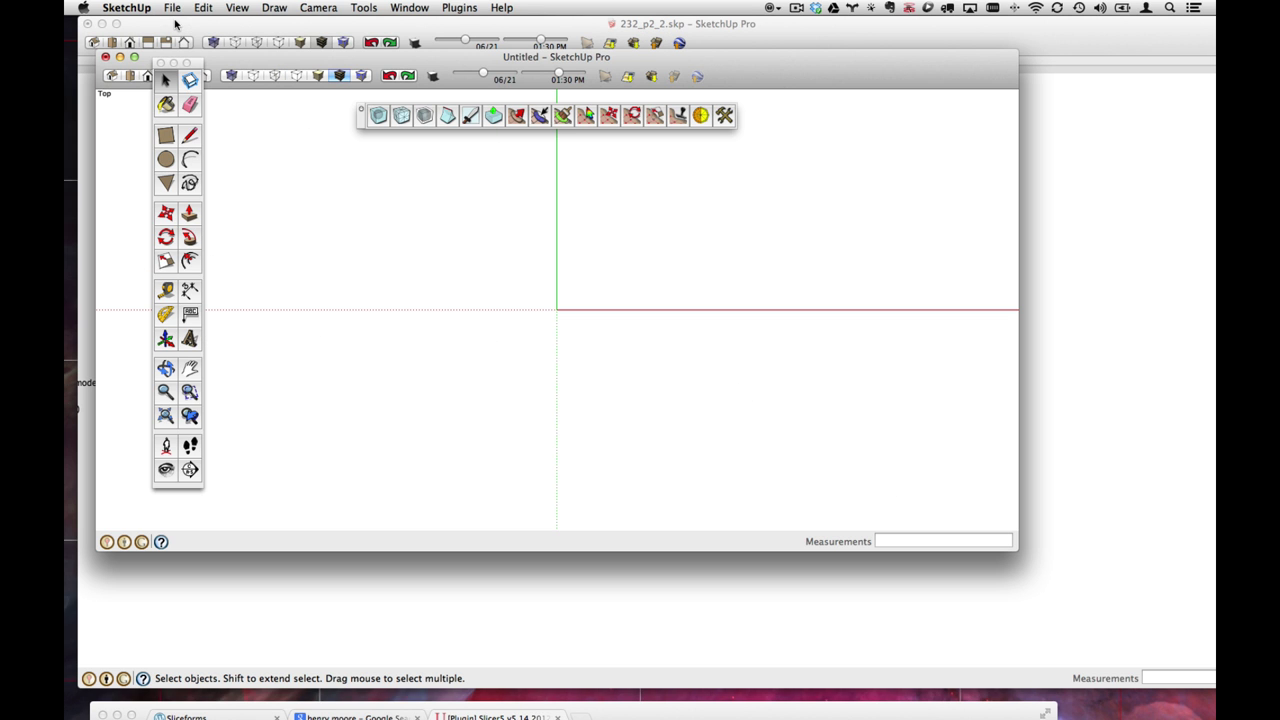
{"action": "left_click_drag", "start_coordinate": [159, 59], "coordinate": [137, 25]}
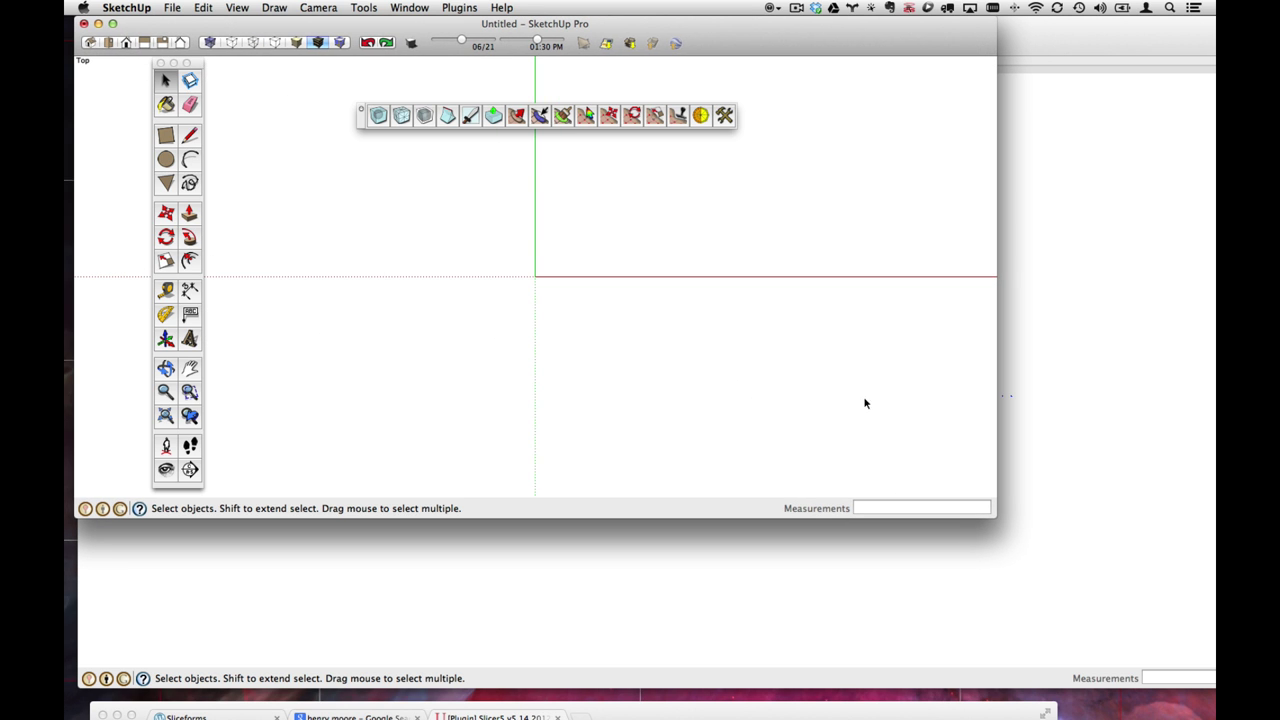
{"action": "mouse_move", "coordinate": [991, 516]}
{"action": "left_mouse_down"}
{"action": "mouse_move", "coordinate": [1118, 650]}
{"action": "mouse_move", "coordinate": [1211, 701]}
{"action": "left_mouse_up"}
- Paste the slices at the origin and orbit them to lie along the red axis
{"action": "left_click", "coordinate": [204, 7]}
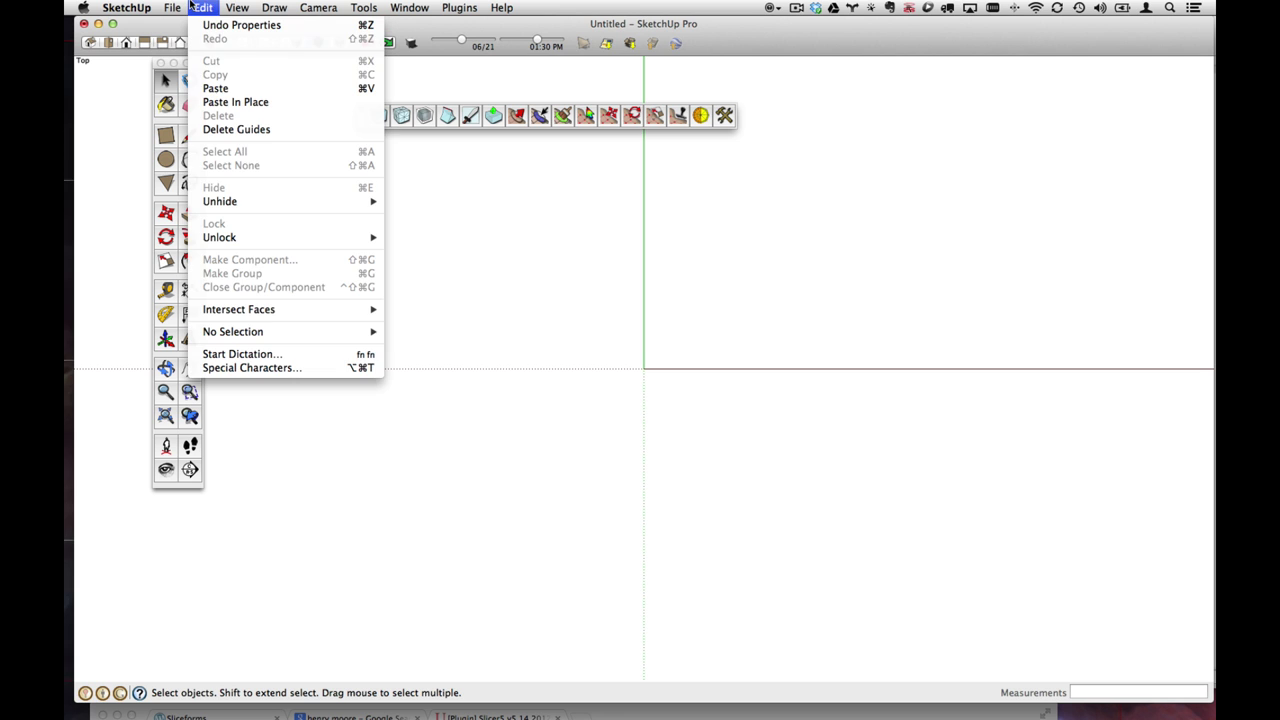
{"action": "left_click", "coordinate": [216, 88]}
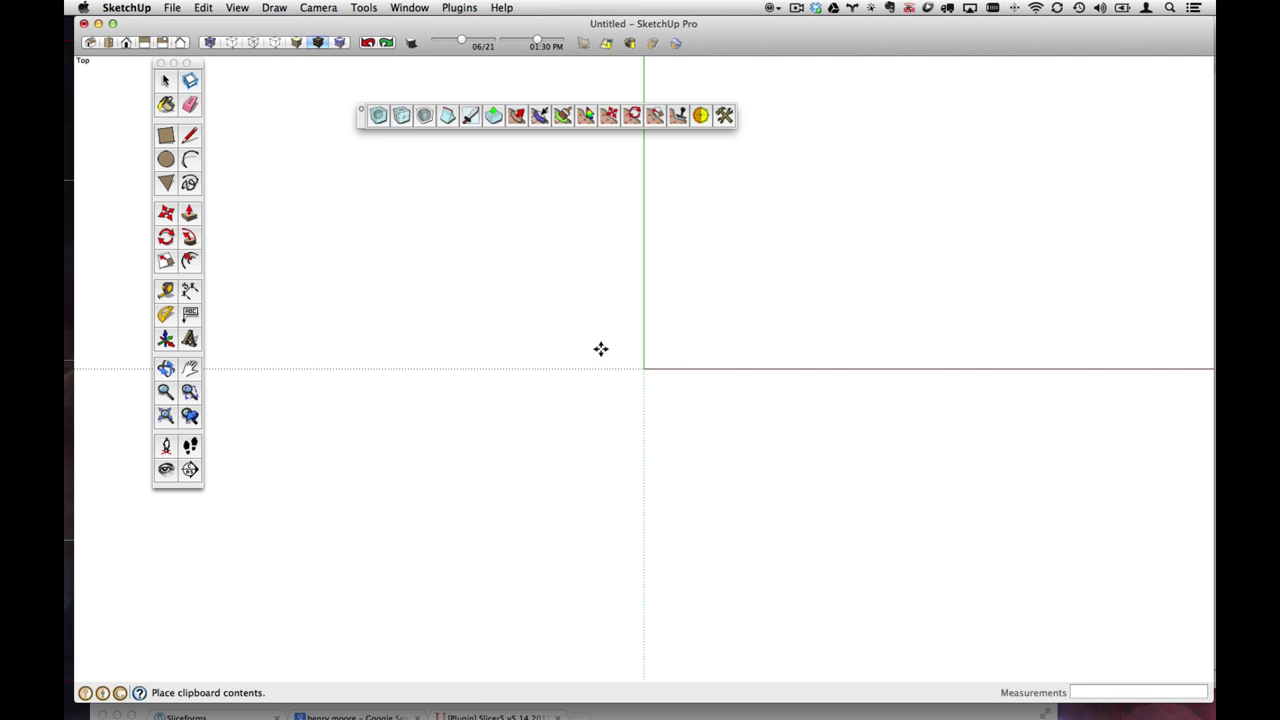
{"action": "left_click", "coordinate": [645, 366]}
{"action": "key", "text": "o"}
{"action": "left_click_drag", "start_coordinate": [754, 397], "coordinate": [554, 402]}
{"action": "key", "text": "h"}
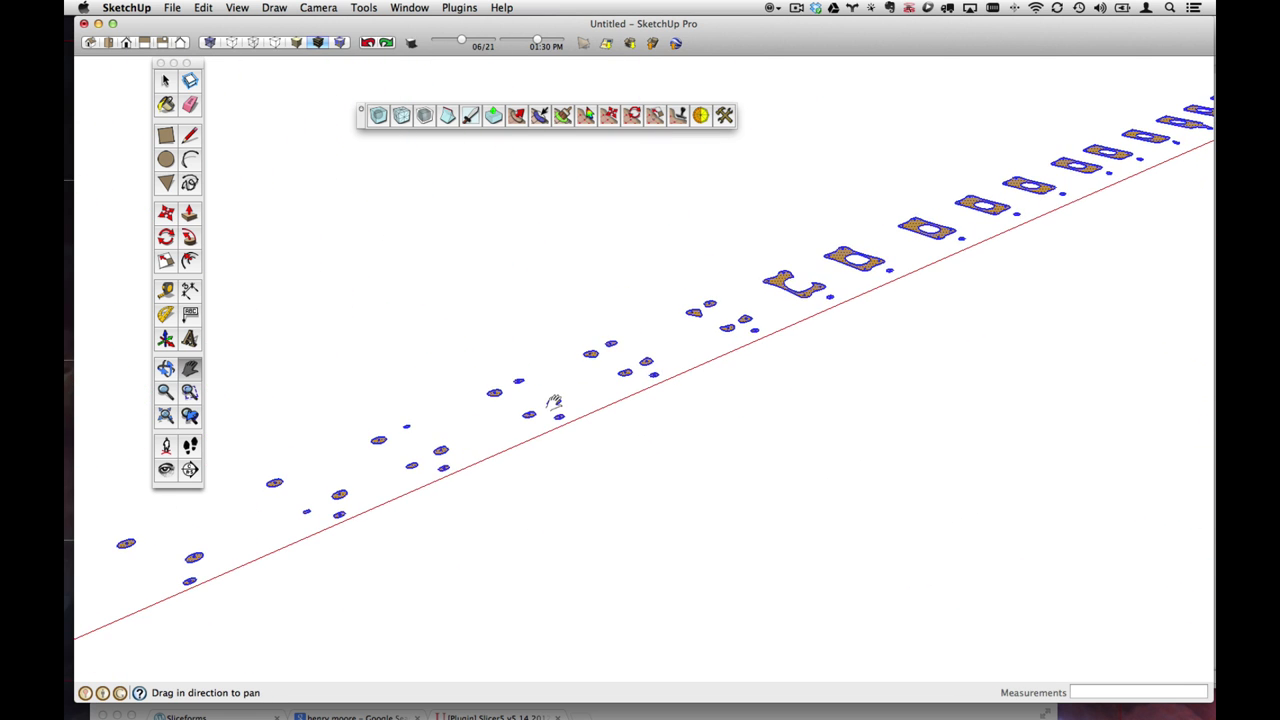
{"action": "key", "text": "o"}
{"action": "left_click_drag", "start_coordinate": [731, 449], "coordinate": [763, 366]}
{"action": "key", "text": "h"}
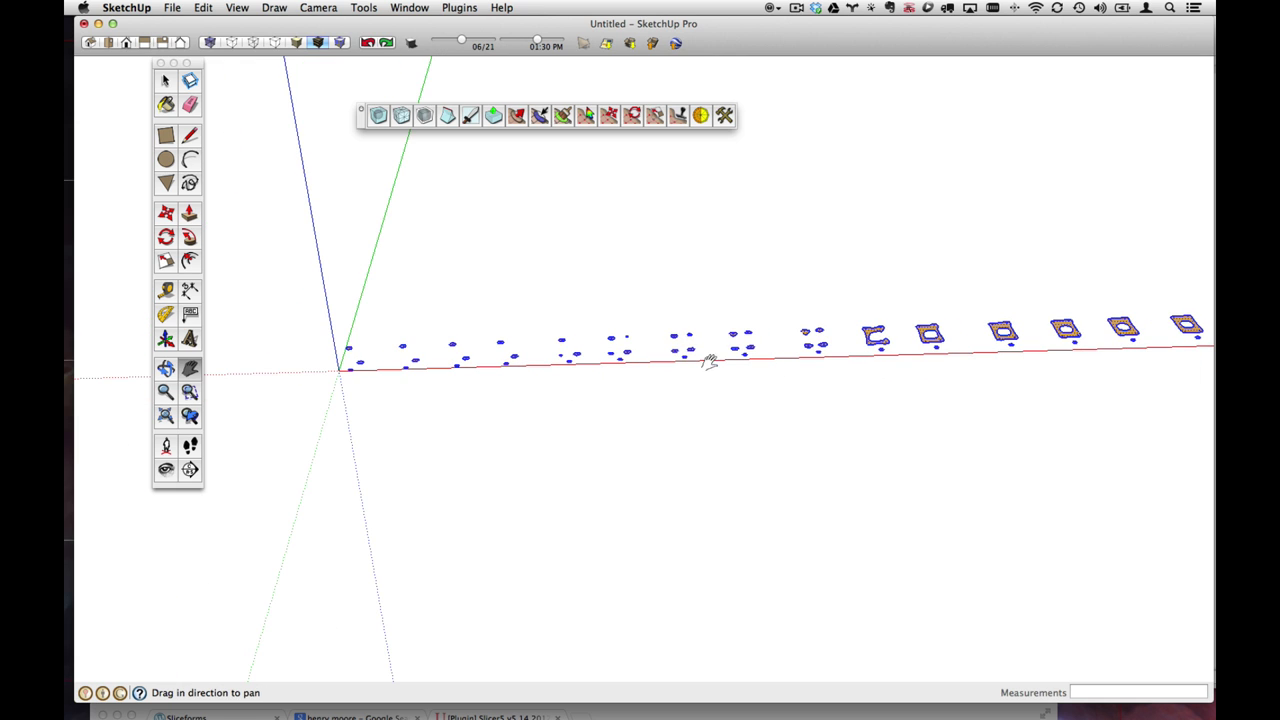
{"action": "left_click", "coordinate": [319, 7]}
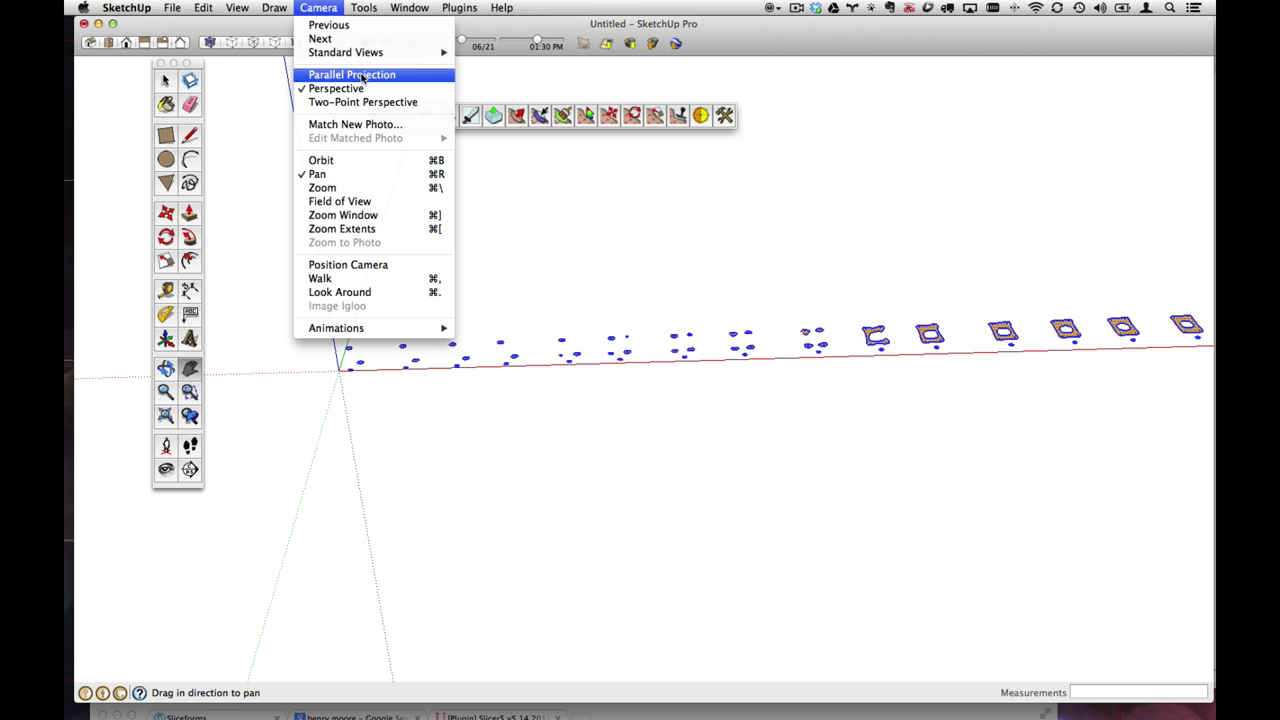
- Move one cluster of small pieces up above the slice row
{"action": "left_click", "coordinate": [165, 79]}
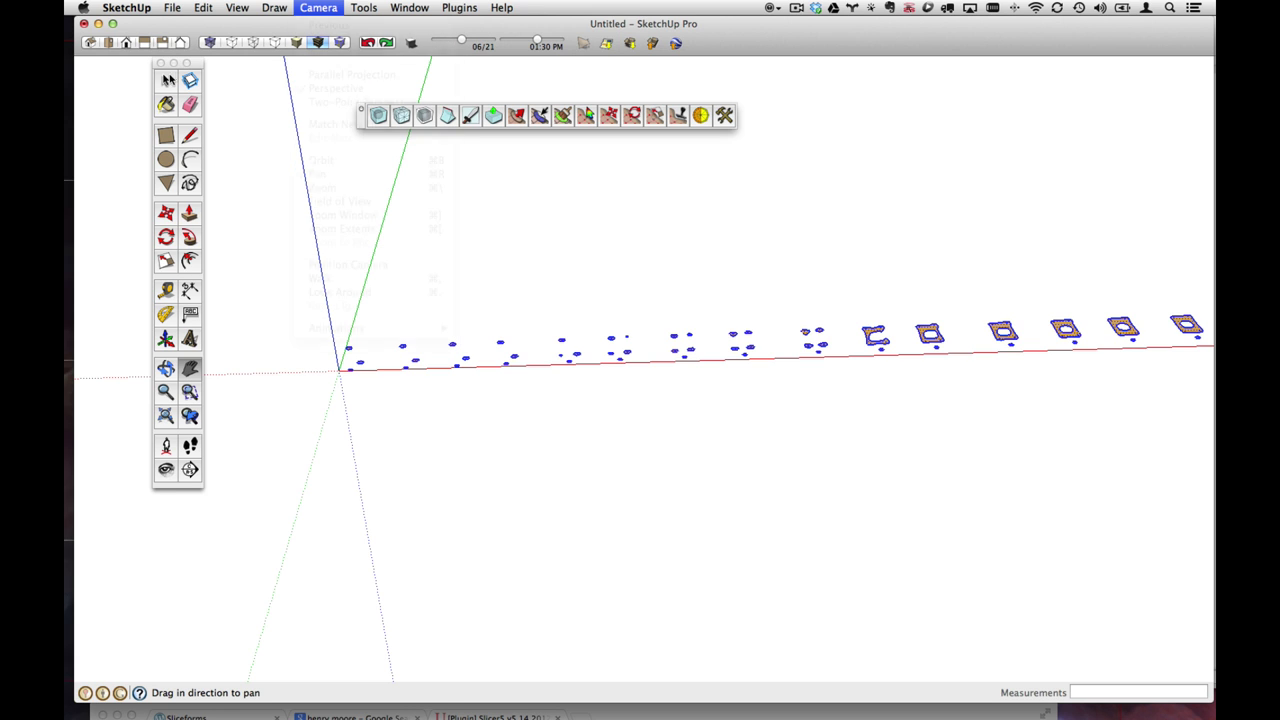
{"action": "left_click", "coordinate": [165, 79]}
{"action": "left_click_drag", "start_coordinate": [431, 315], "coordinate": [480, 394]}
{"action": "key", "text": "m"}
{"action": "left_click", "coordinate": [480, 394]}
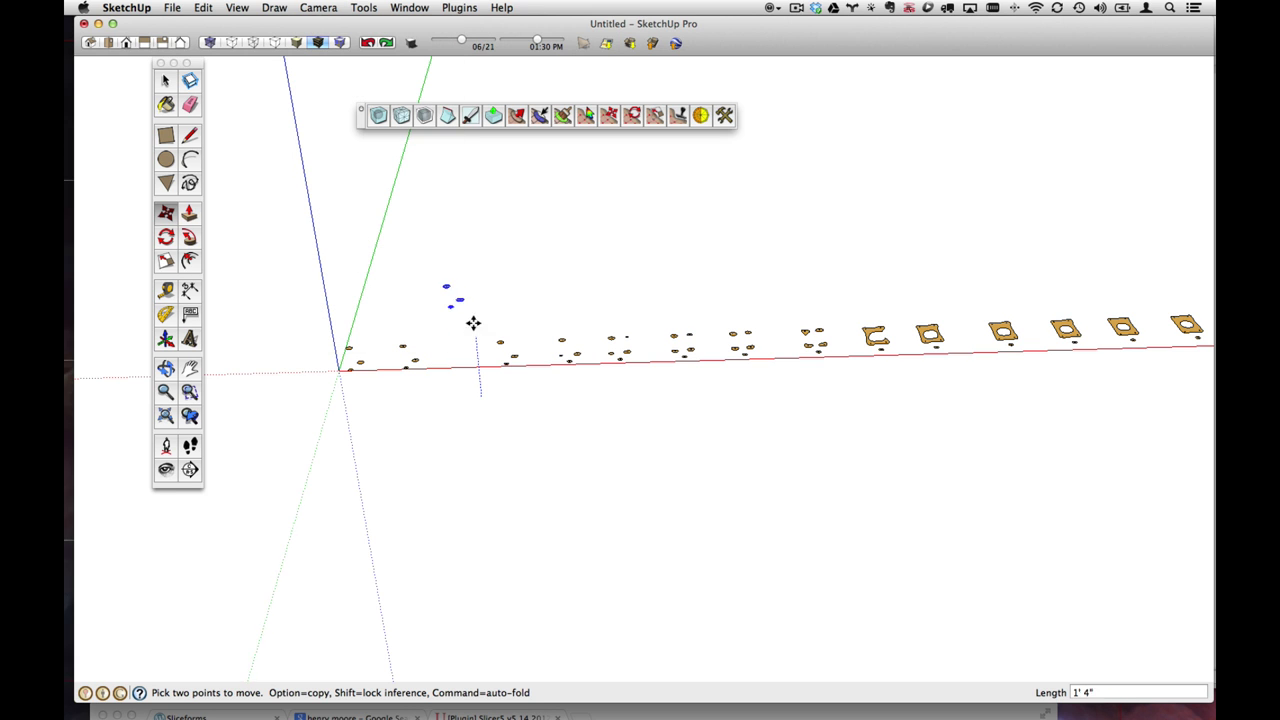
{"action": "left_click", "coordinate": [466, 254]}
{"action": "key", "text": "space"}
- Move the next cluster below the row and lift a middle cluster above it
{"action": "left_click_drag", "start_coordinate": [488, 326], "coordinate": [526, 397]}
{"action": "key", "text": "m"}
{"action": "left_click", "coordinate": [518, 350]}
{"action": "left_click", "coordinate": [529, 427]}
{"action": "key", "text": "space"}
{"action": "left_click_drag", "start_coordinate": [586, 314], "coordinate": [641, 384]}
{"action": "key", "text": "m"}
{"action": "left_click", "coordinate": [651, 380]}
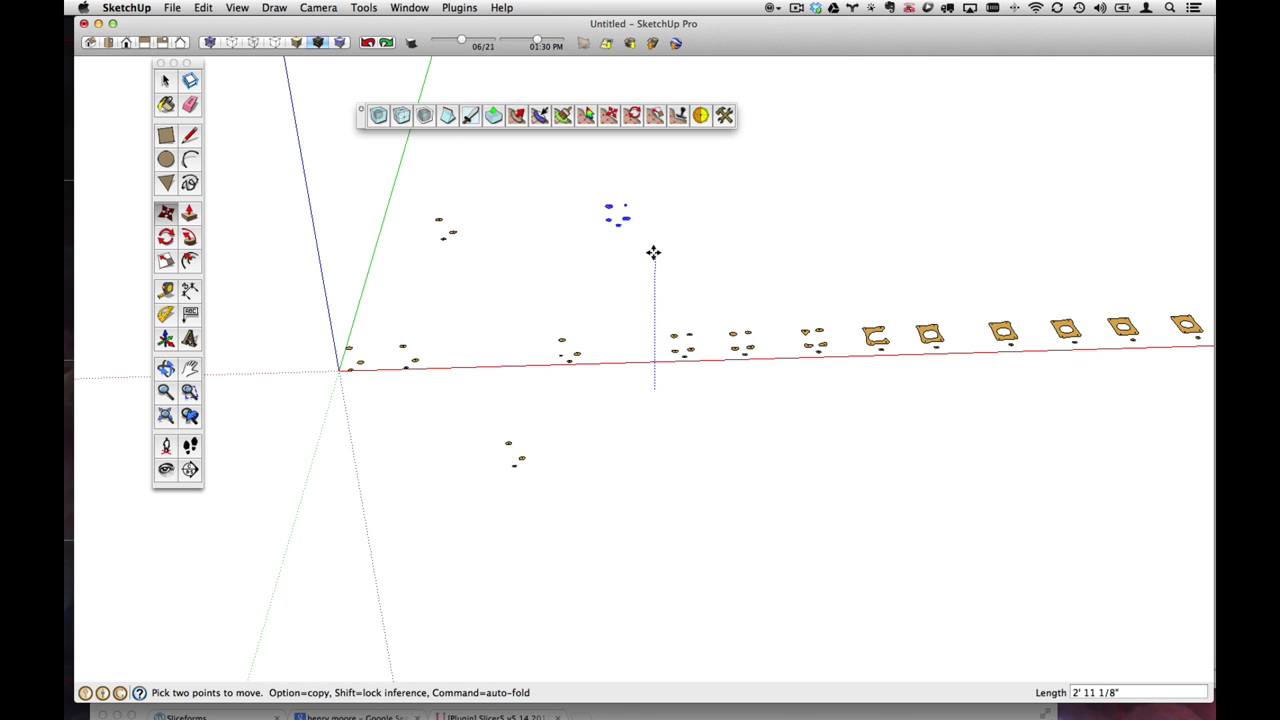
{"action": "left_click", "coordinate": [653, 252]}
{"action": "key", "text": "space"}
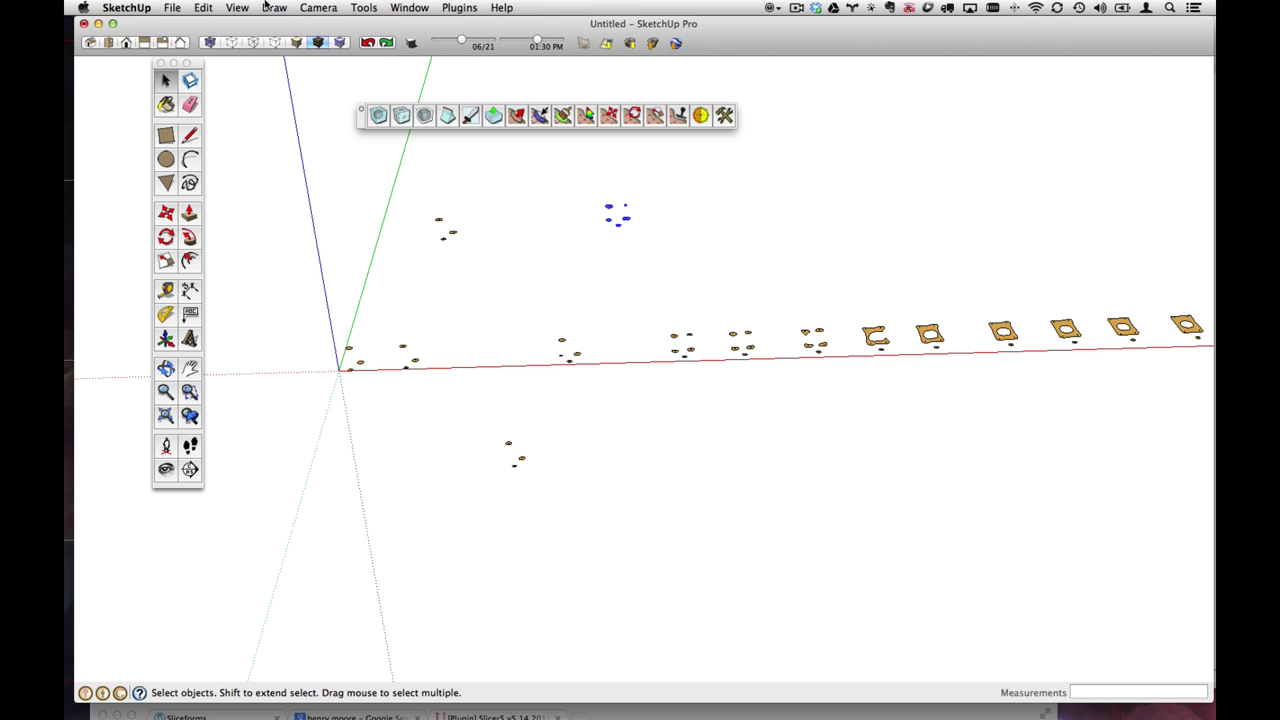
- Switch to Top view with parallel projection and clear the selection
{"action": "left_click", "coordinate": [110, 43]}
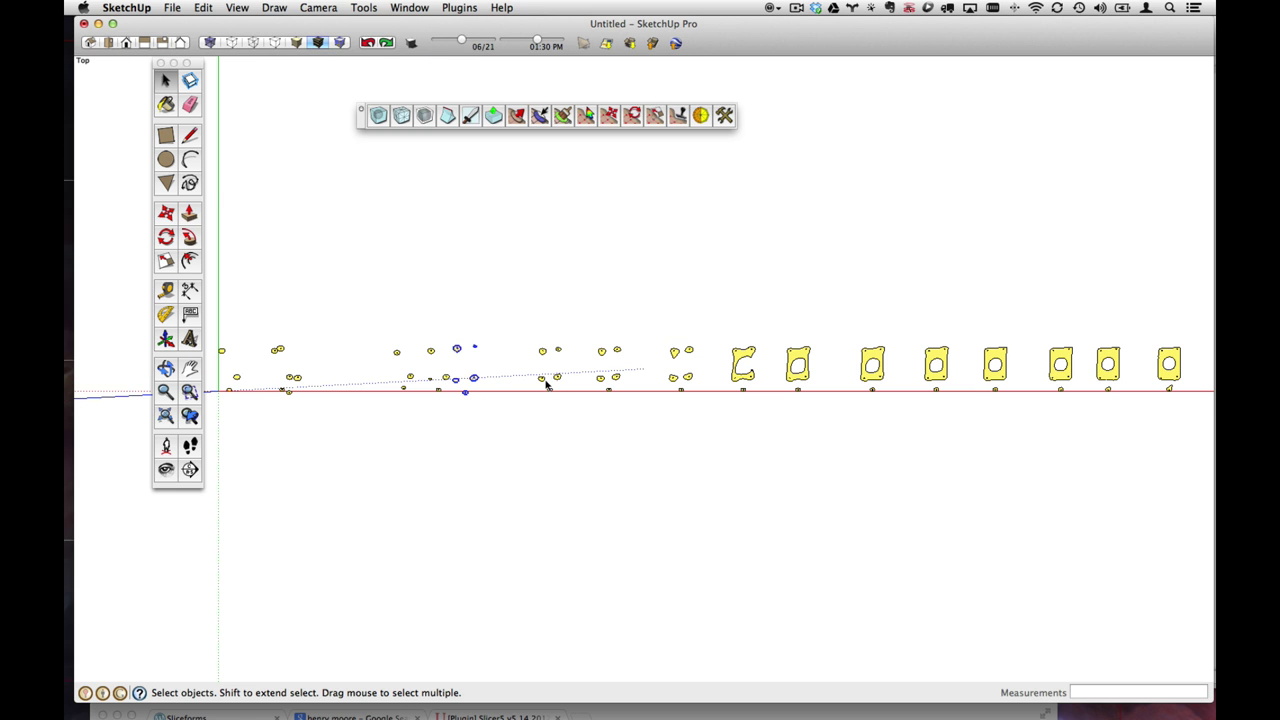
{"action": "scroll", "coordinate": [550, 380], "scroll_direction": "up", "scroll_amount": 3}
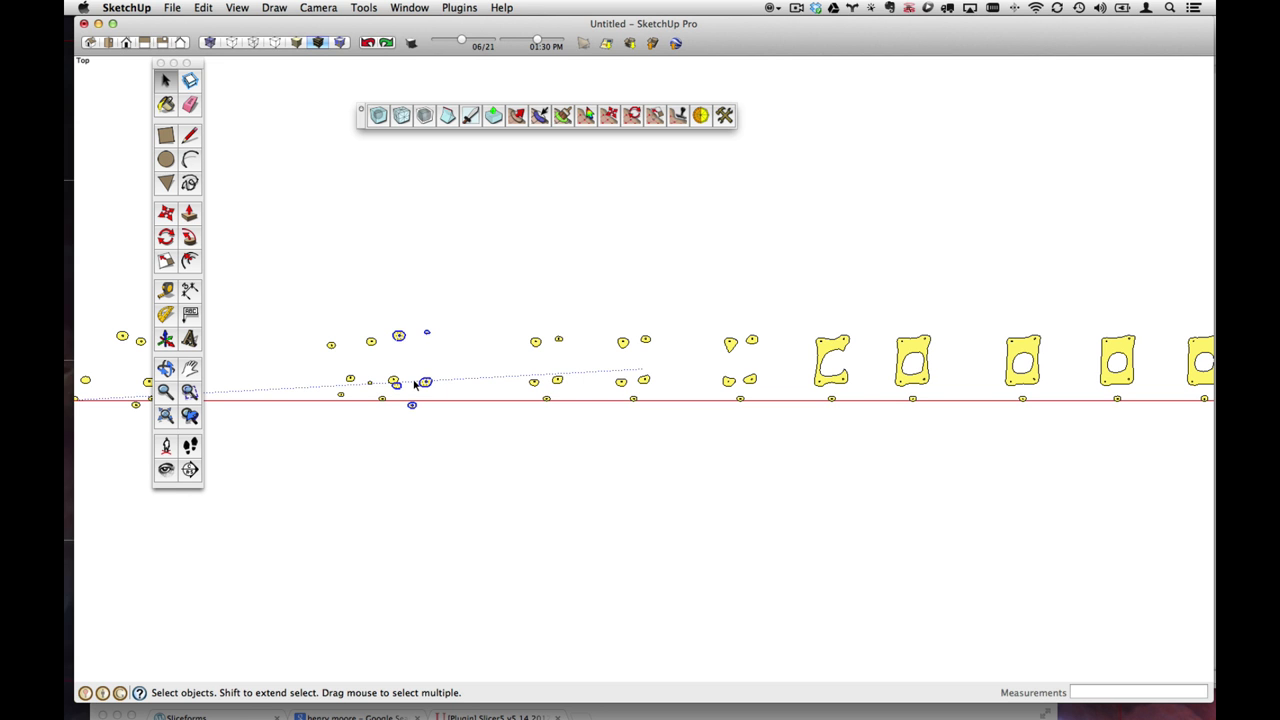
{"action": "key", "text": "h"}
{"action": "left_click_drag", "start_coordinate": [371, 374], "coordinate": [680, 371]}
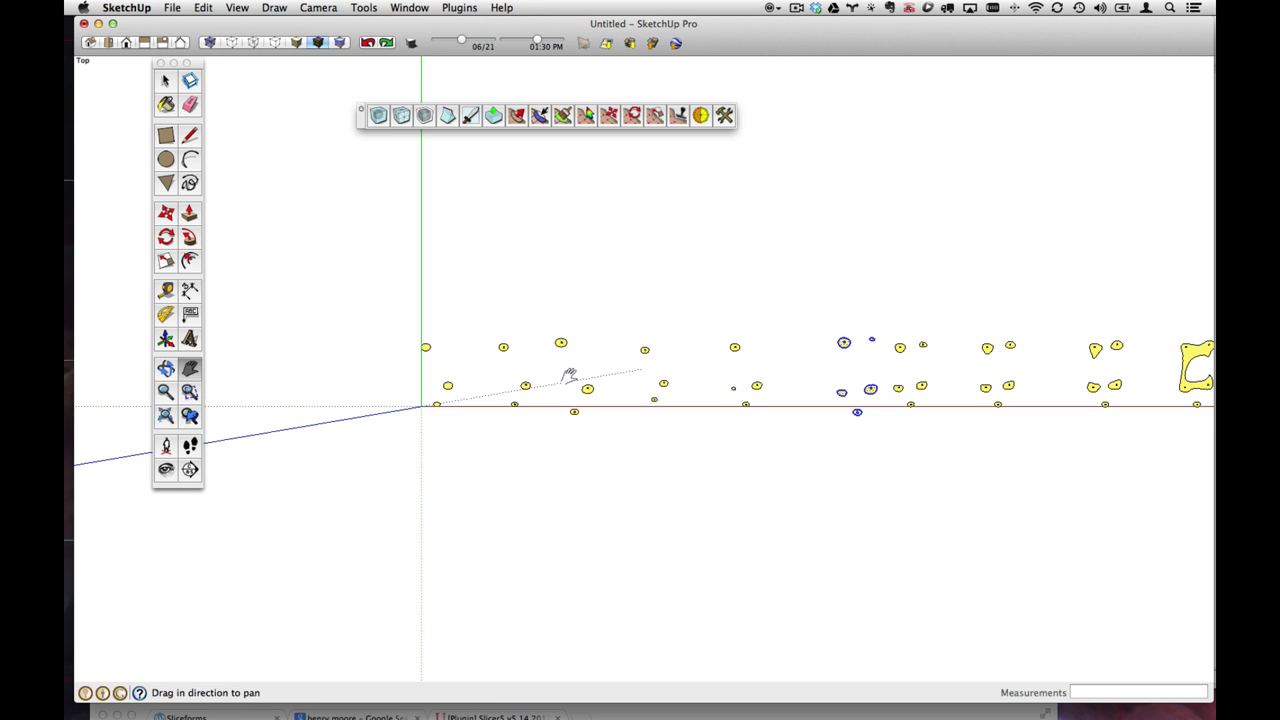
{"action": "left_click", "coordinate": [315, 7]}
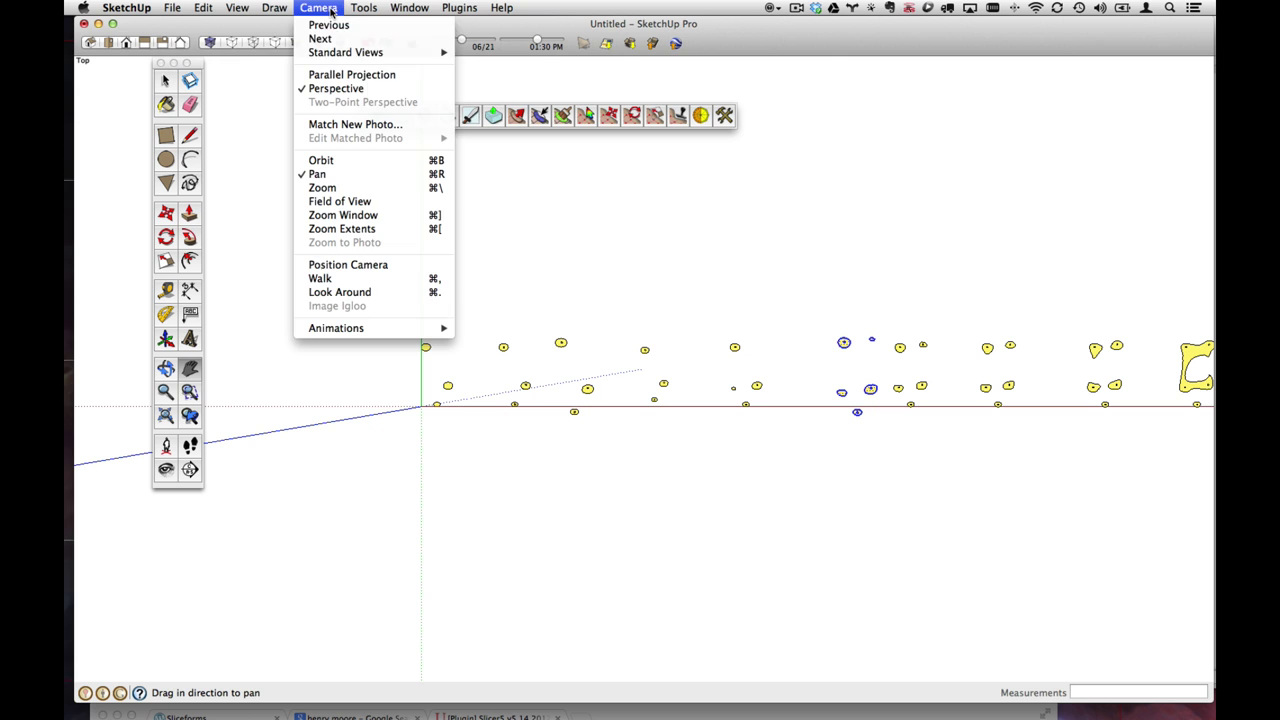
{"action": "left_click", "coordinate": [339, 74]}
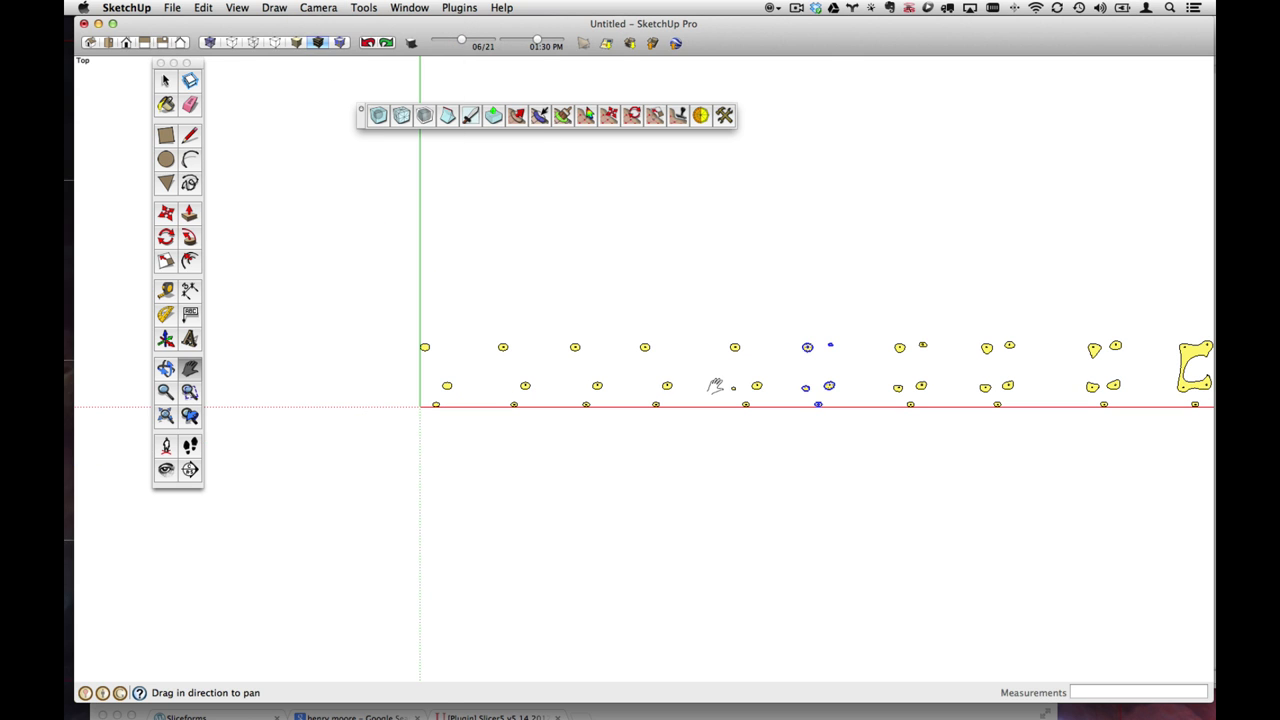
{"action": "key", "text": "space"}
{"action": "left_click", "coordinate": [786, 323]}
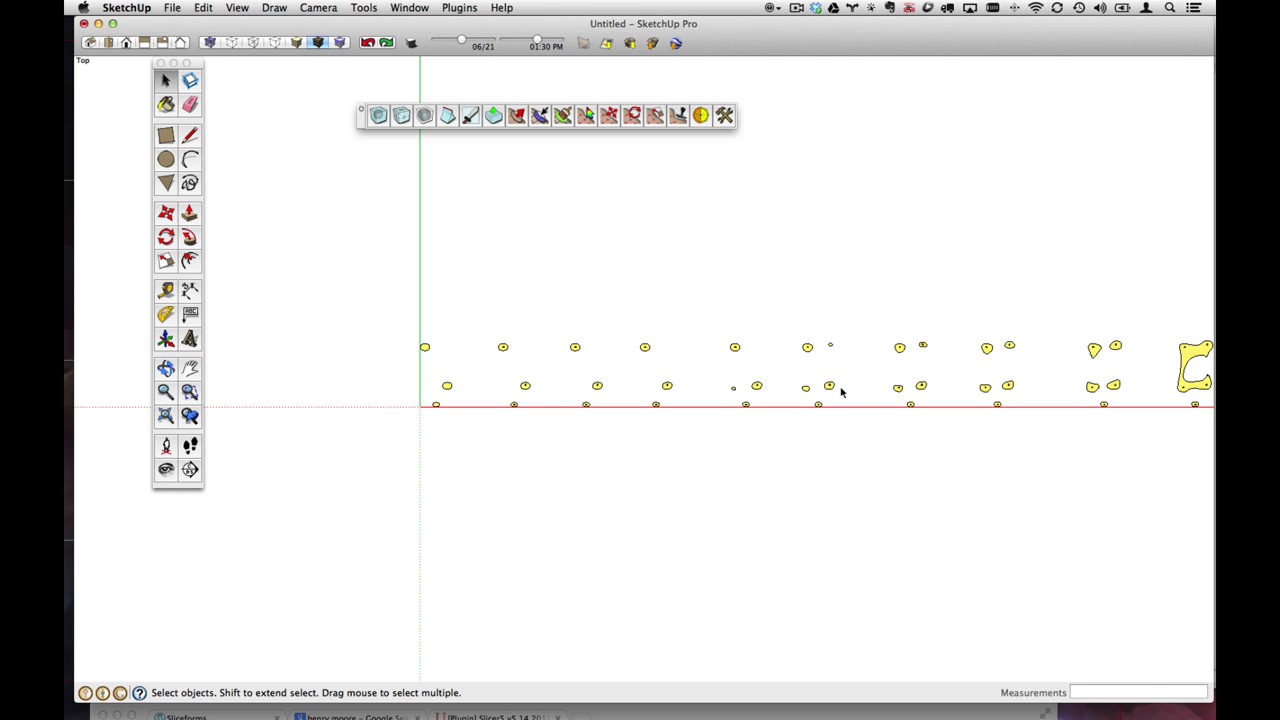
- Return to the straight-down Top view and zoom extents to fit all slices
{"action": "left_click", "coordinate": [317, 7]}
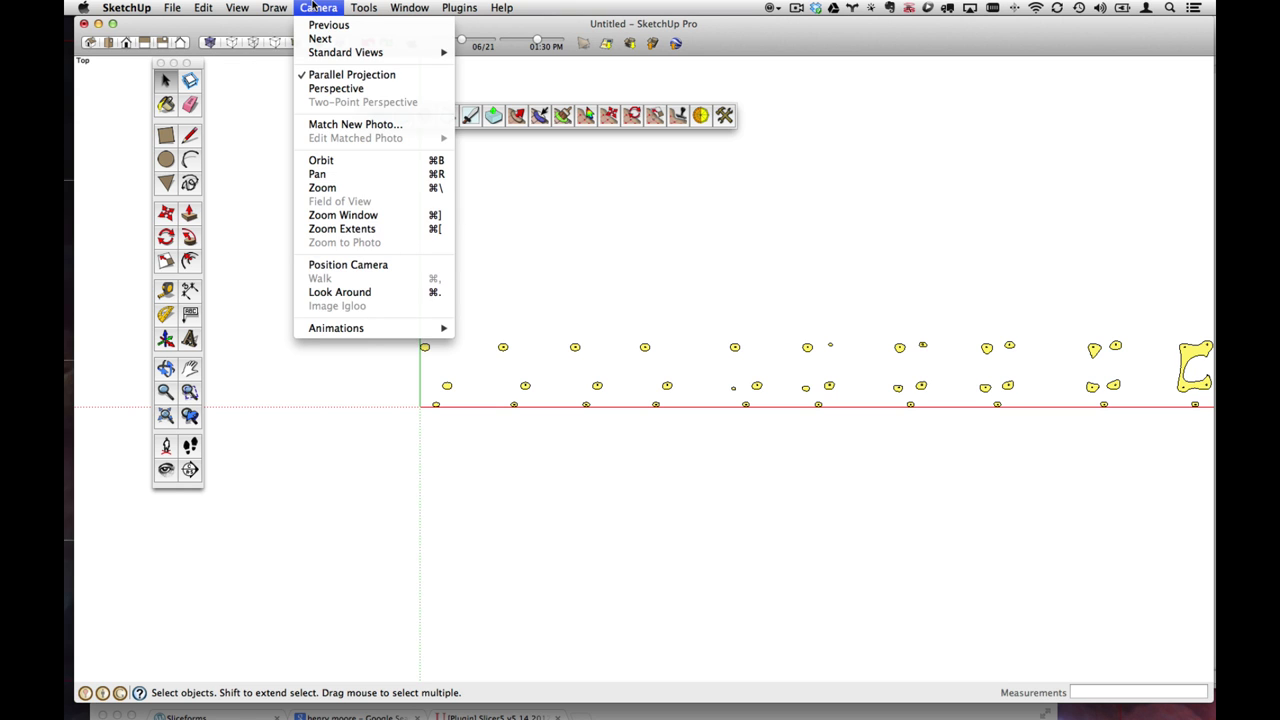
{"action": "left_click", "coordinate": [317, 7]}
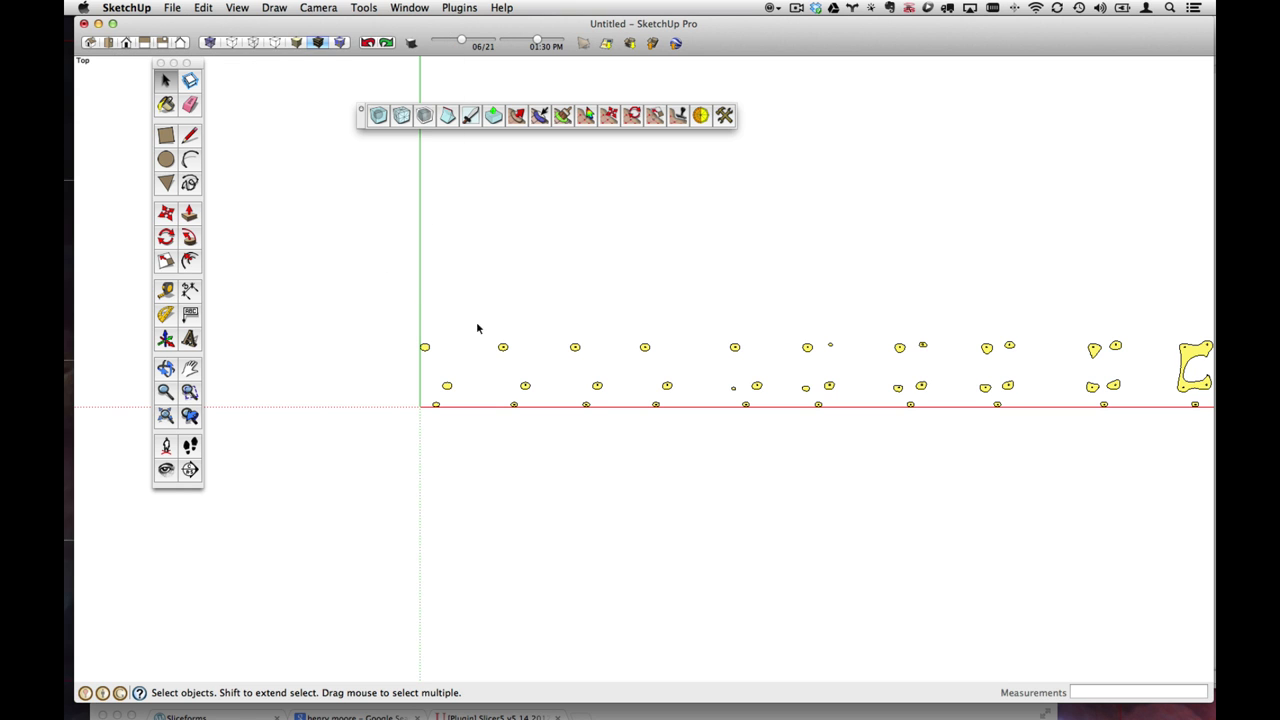
{"action": "key", "text": "o"}
{"action": "left_click_drag", "start_coordinate": [540, 380], "coordinate": [540, 374]}
{"action": "key", "text": "space"}
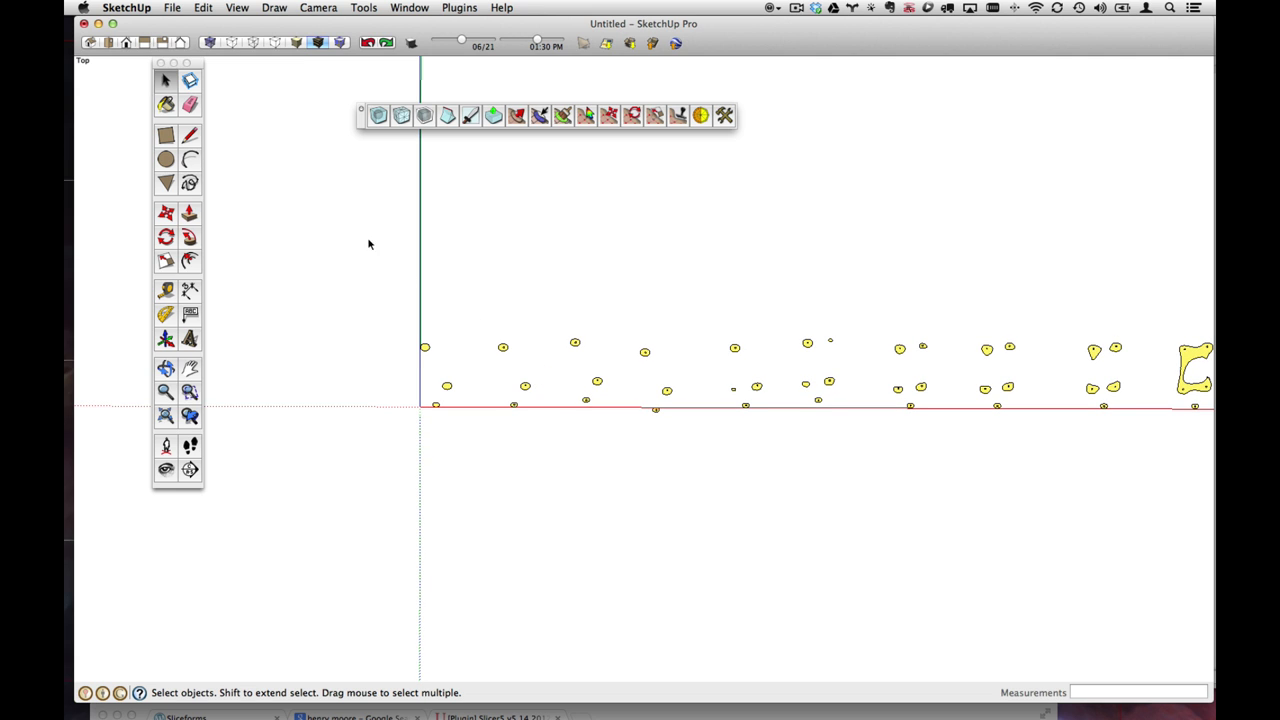
{"action": "left_click", "coordinate": [109, 43]}
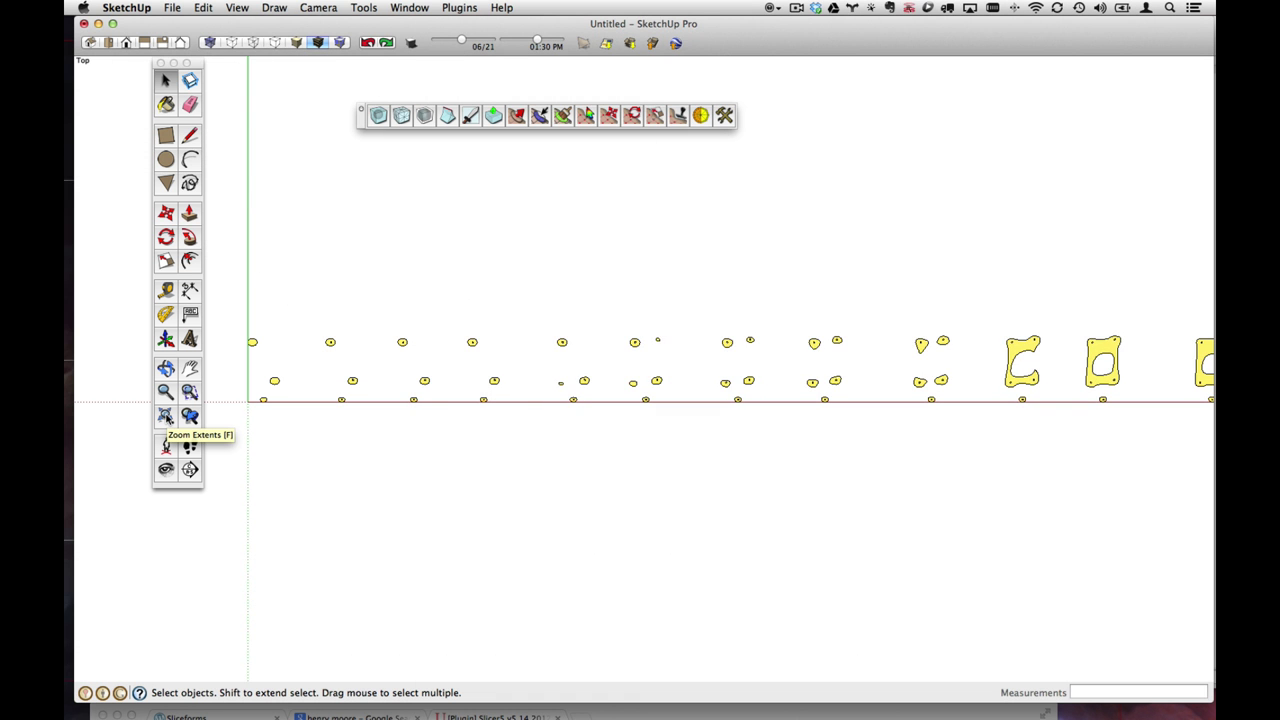
{"action": "left_click", "coordinate": [166, 416]}
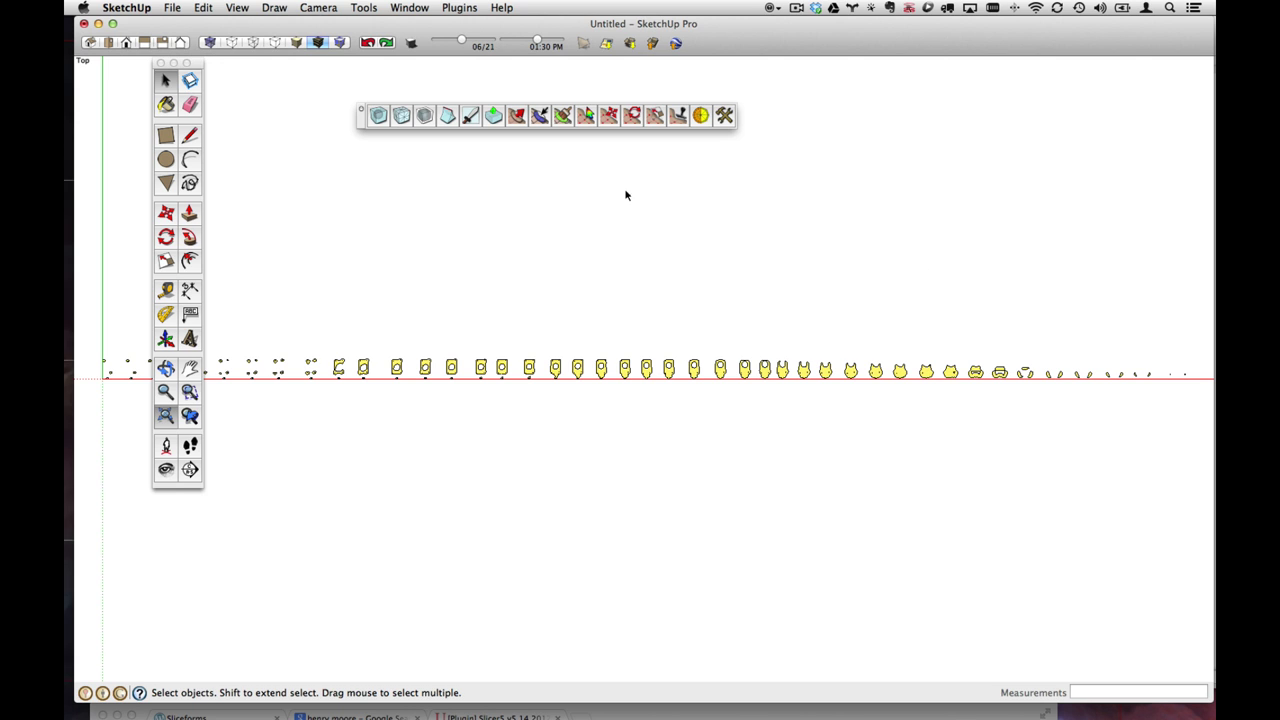
- Dismiss the File menu without exporting, then orbit and zoom closer to the slice row
{"action": "left_click", "coordinate": [172, 8]}
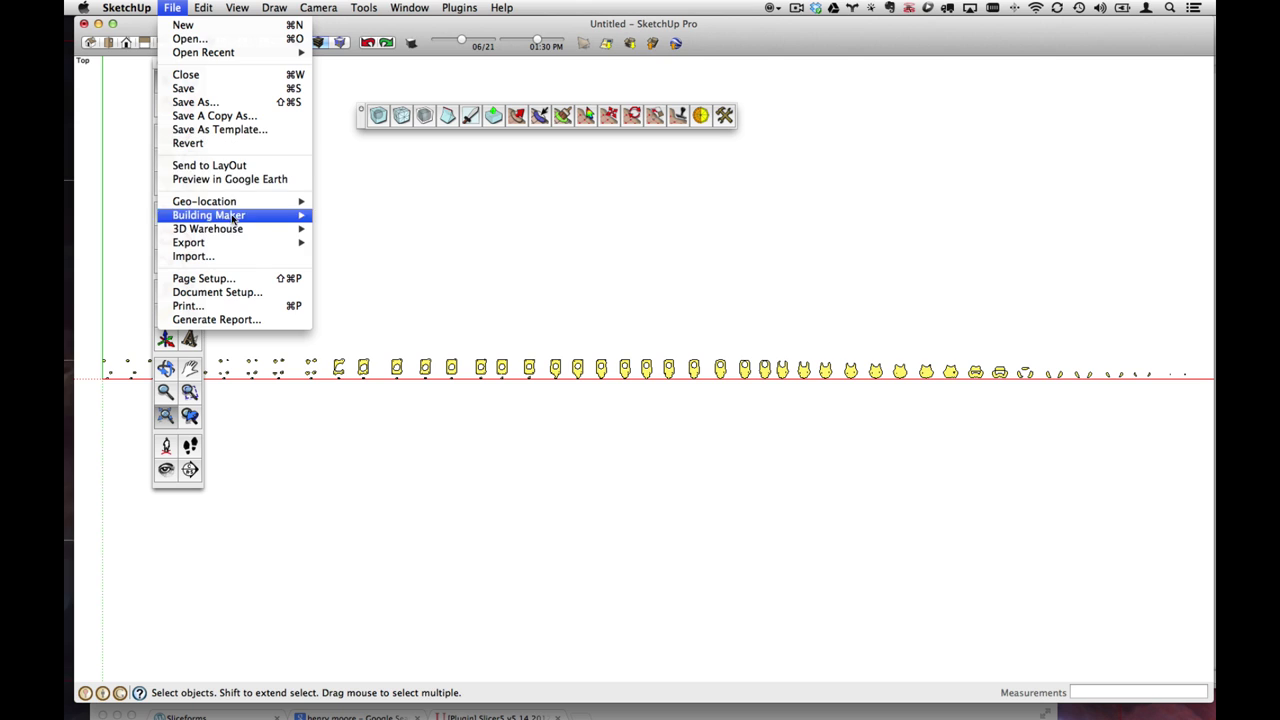
{"action": "mouse_move", "coordinate": [235, 249]}
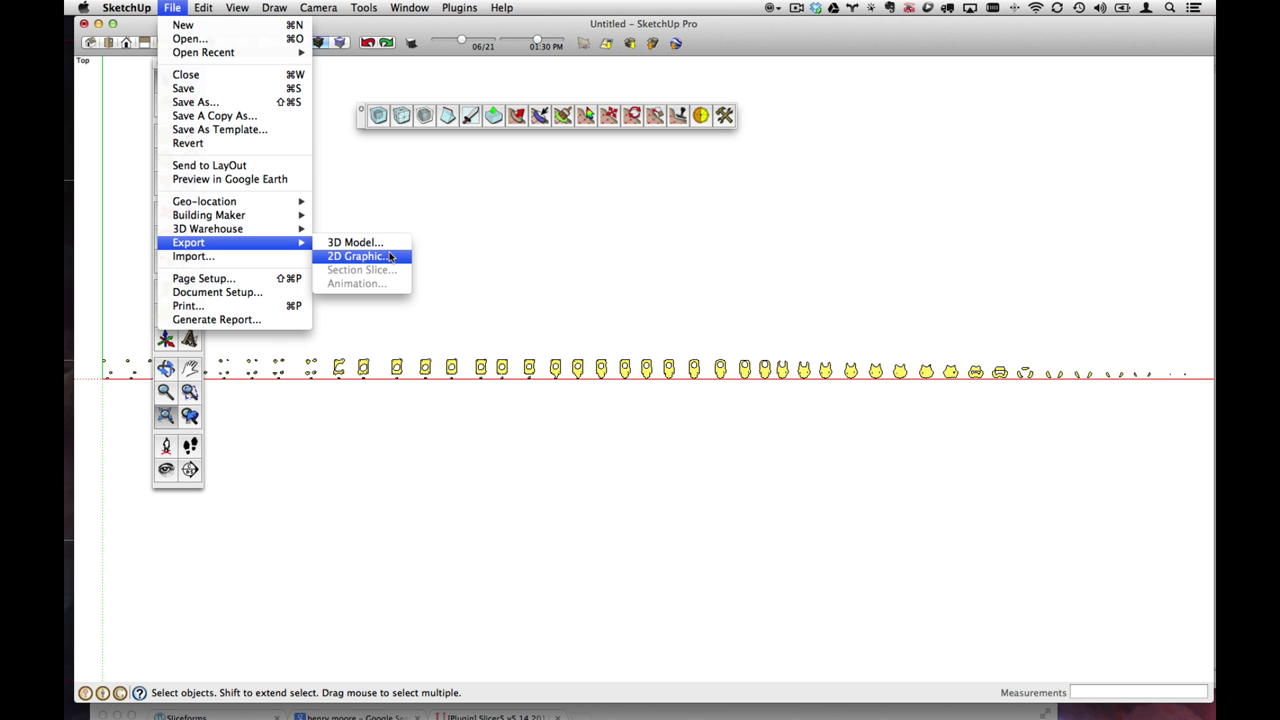
{"action": "left_click", "coordinate": [394, 395]}
{"action": "middle_click_drag", "start_coordinate": [393, 393], "coordinate": [446, 362]}
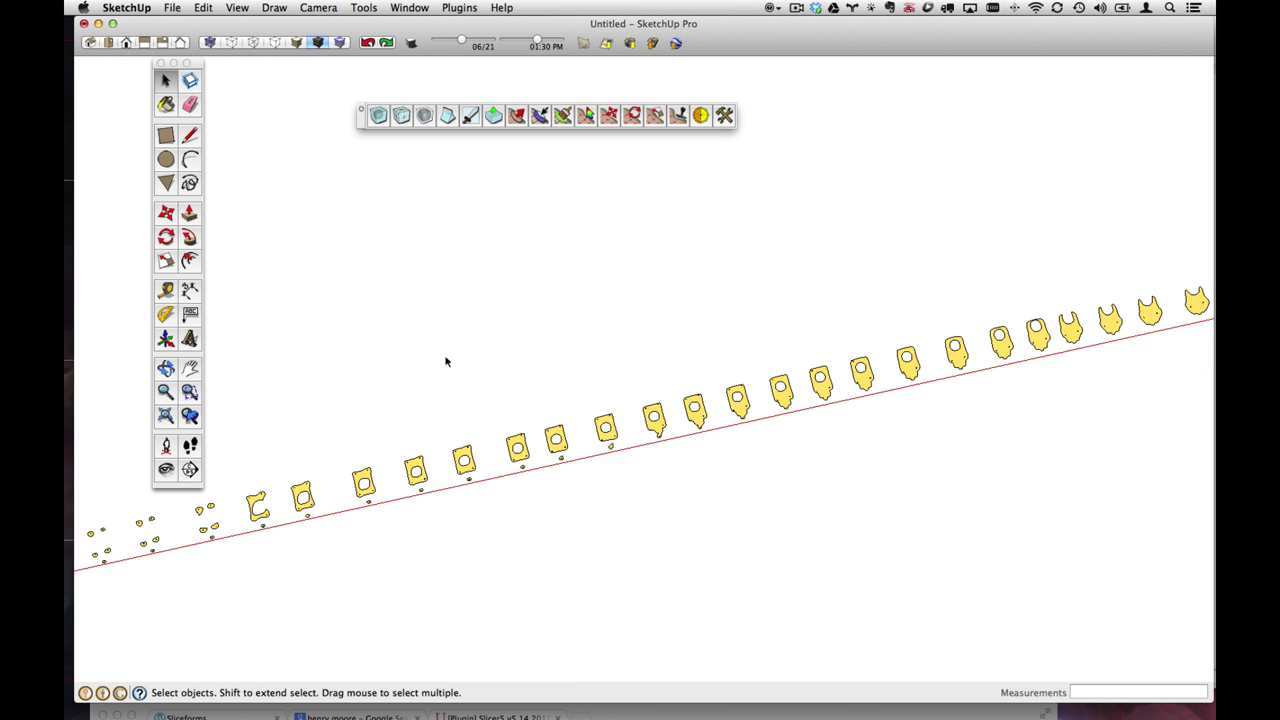
{"action": "scroll", "coordinate": [446, 362], "scroll_direction": "up", "scroll_amount": 3}
{"action": "mouse_move", "coordinate": [477, 449]}
{"action": "middle_mouse_down"}
{"action": "mouse_move", "coordinate": [543, 377]}
{"action": "mouse_move", "coordinate": [517, 454]}
{"action": "mouse_move", "coordinate": [548, 434]}
{"action": "mouse_move", "coordinate": [540, 445]}
{"action": "middle_mouse_up"}
{"action": "scroll", "coordinate": [517, 454], "scroll_direction": "up", "scroll_amount": 5}
{"action": "left_click", "coordinate": [676, 713]}
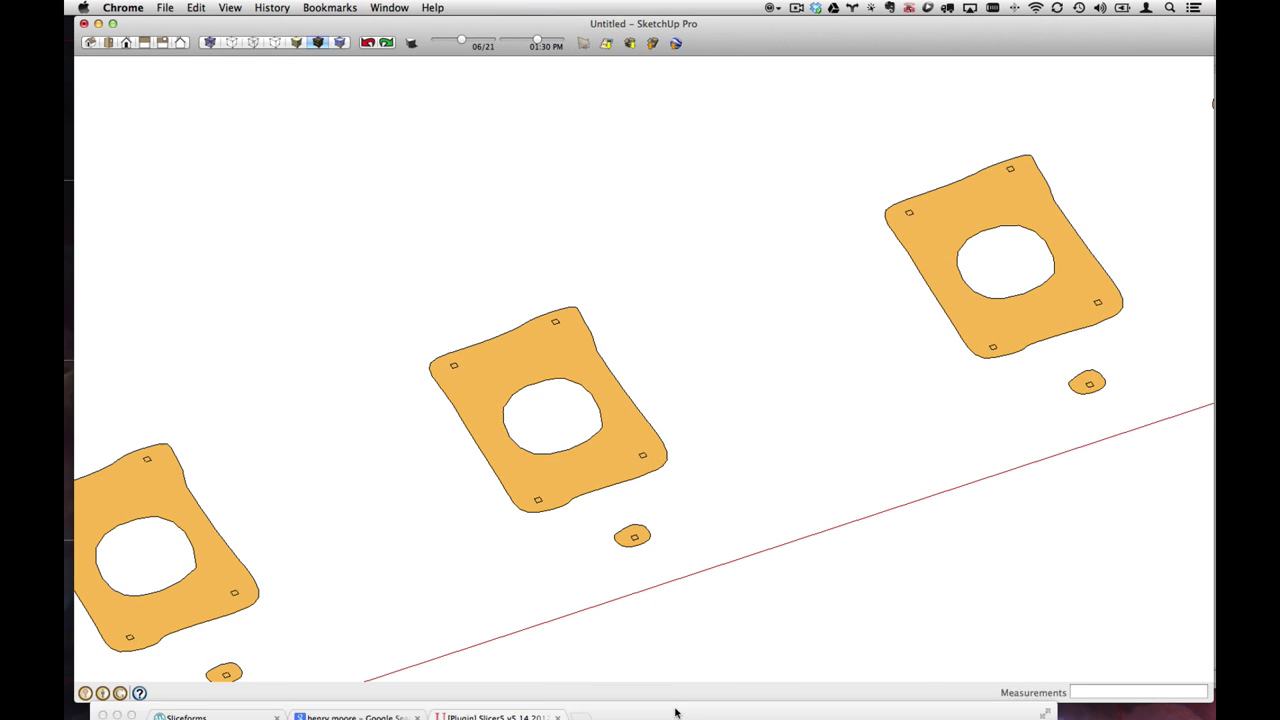
{"action": "mouse_move", "coordinate": [676, 713]}
{"action": "left_mouse_down"}
{"action": "mouse_move", "coordinate": [676, 449]}
{"action": "mouse_move", "coordinate": [651, 667]}
{"action": "left_mouse_up"}
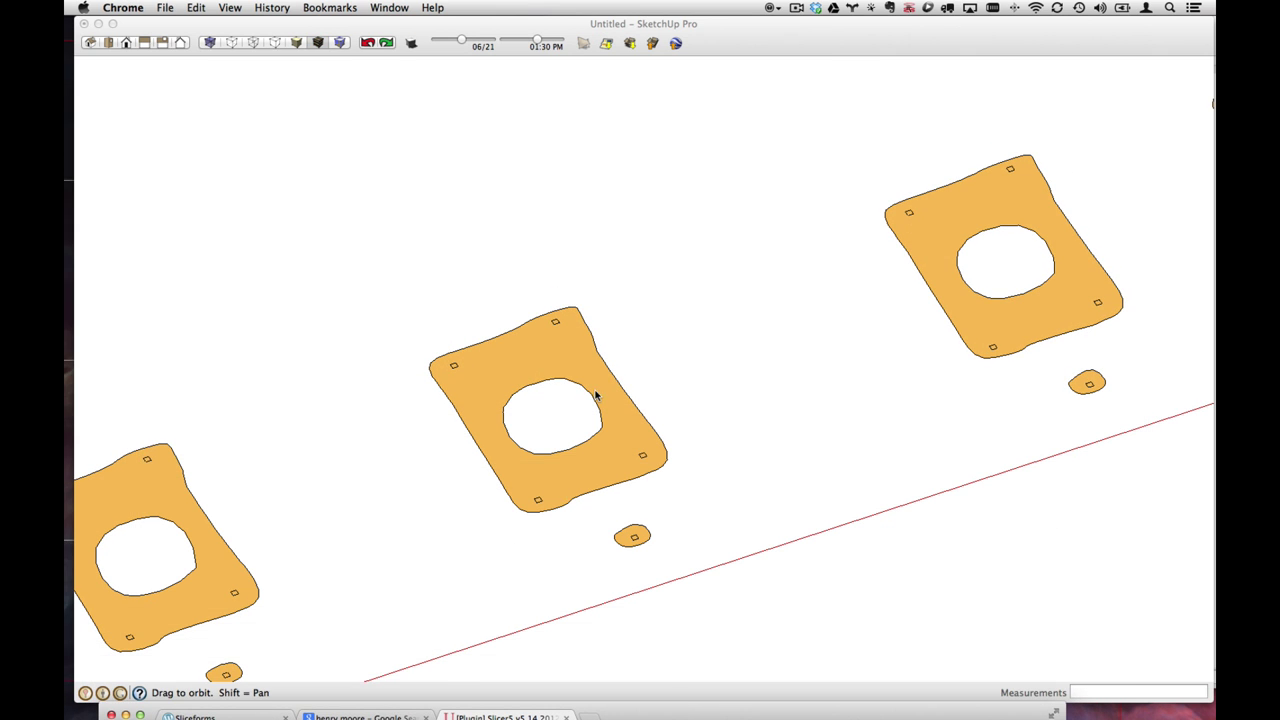
{"action": "middle_click_drag", "start_coordinate": [596, 396], "coordinate": [589, 437]}
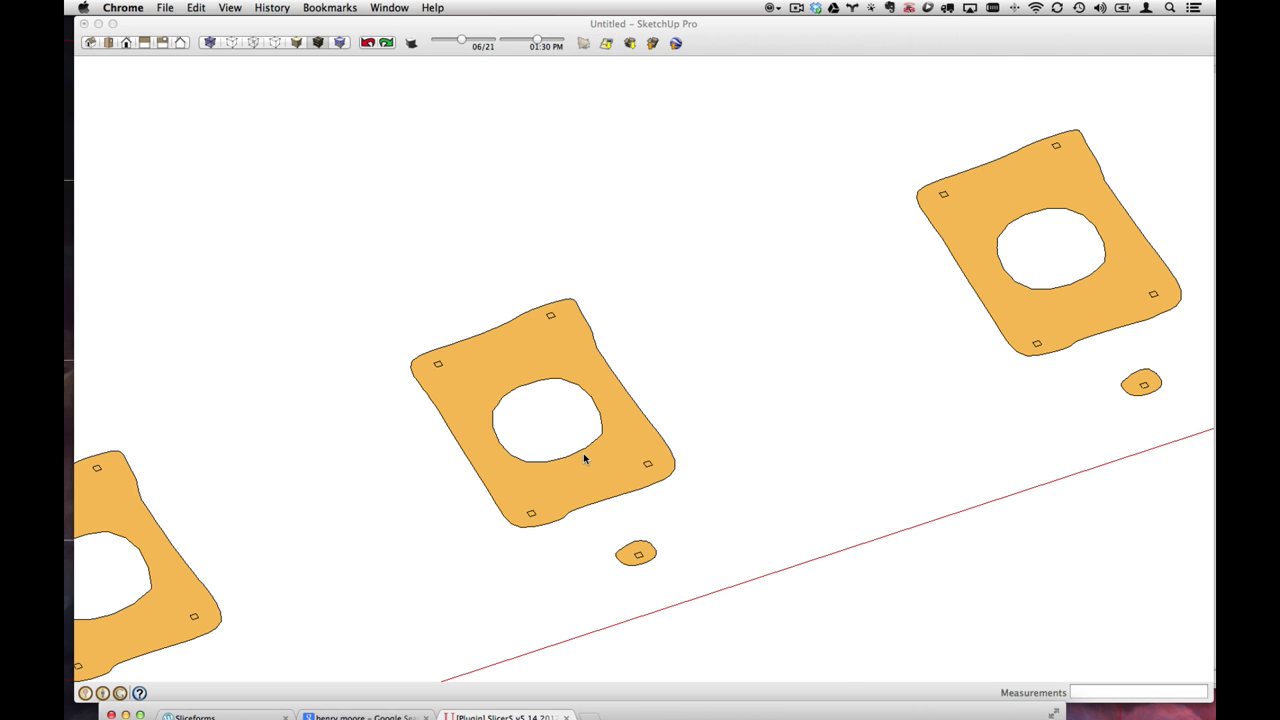
- In iPhoto, view IMG_0844 from the laser stuff album, then return to SketchUp
{"action": "key", "text": "super+Tab"}
{"action": "key", "text": "super+Tab"}
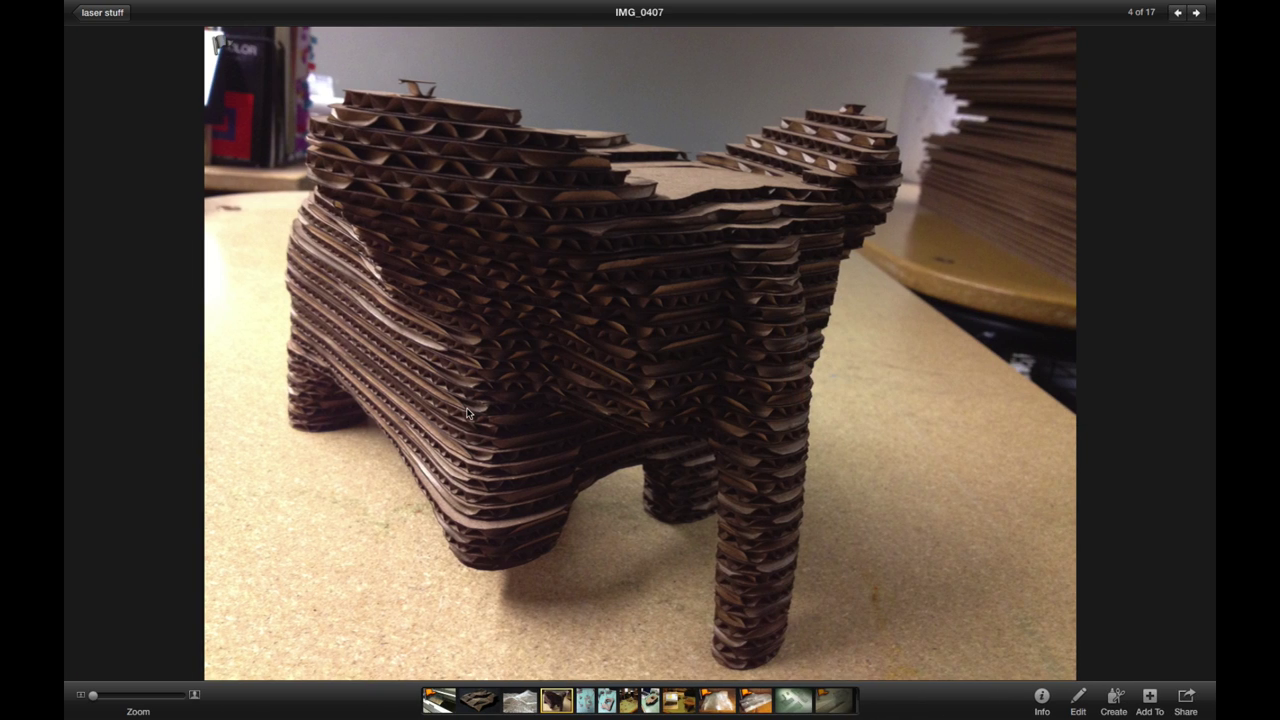
{"action": "left_click", "coordinate": [102, 12]}
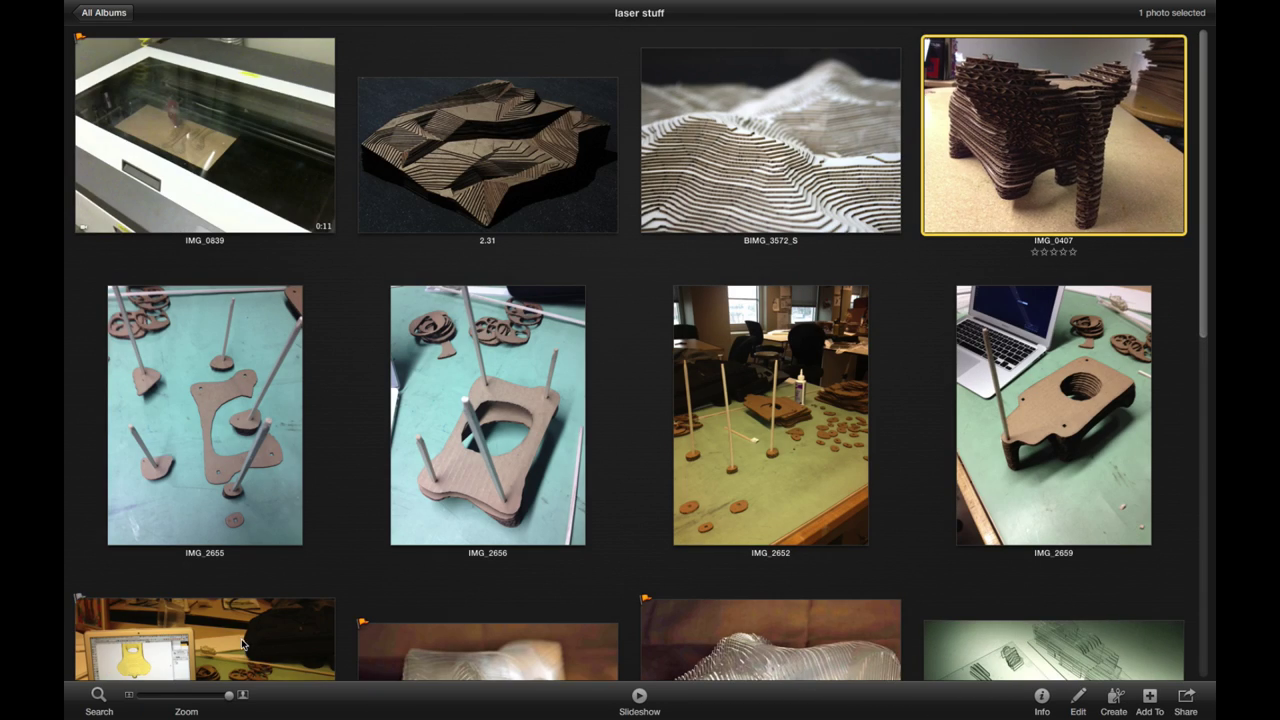
{"action": "scroll", "coordinate": [300, 460], "scroll_direction": "down", "scroll_amount": 10}
{"action": "double_click", "coordinate": [251, 523]}
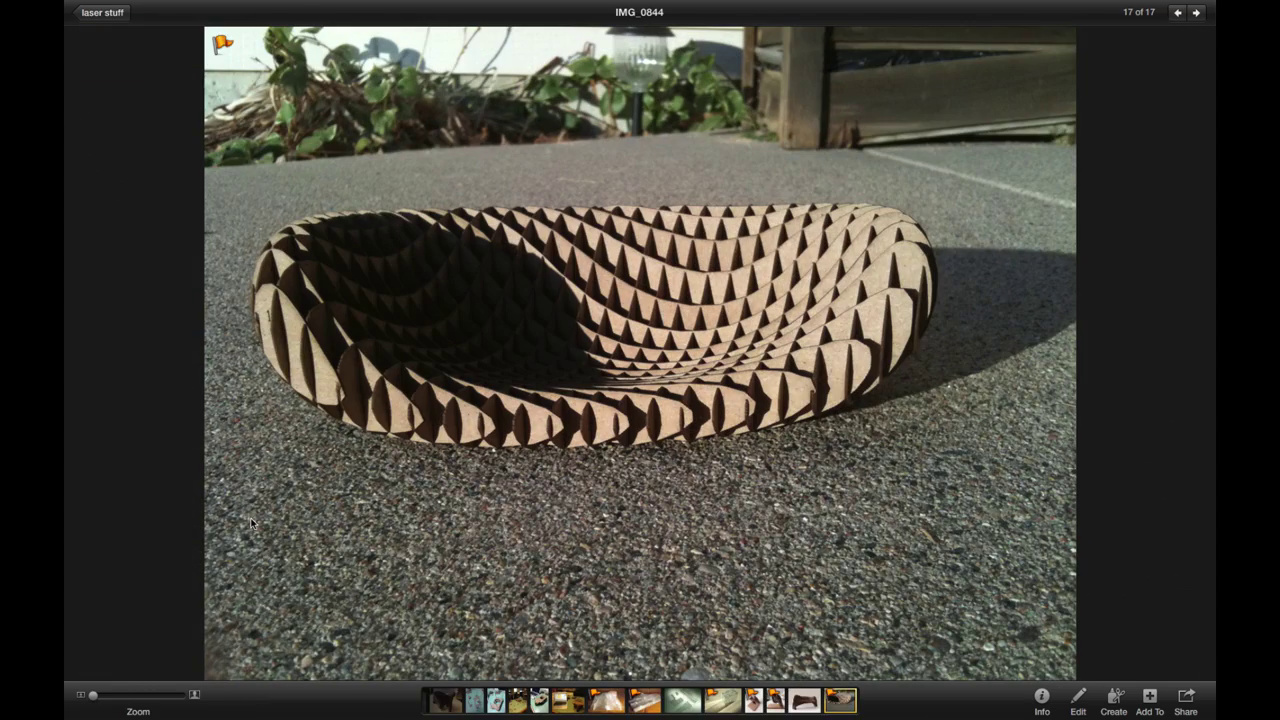
{"action": "double_click", "coordinate": [251, 523]}
{"action": "key", "text": "super+Tab"}
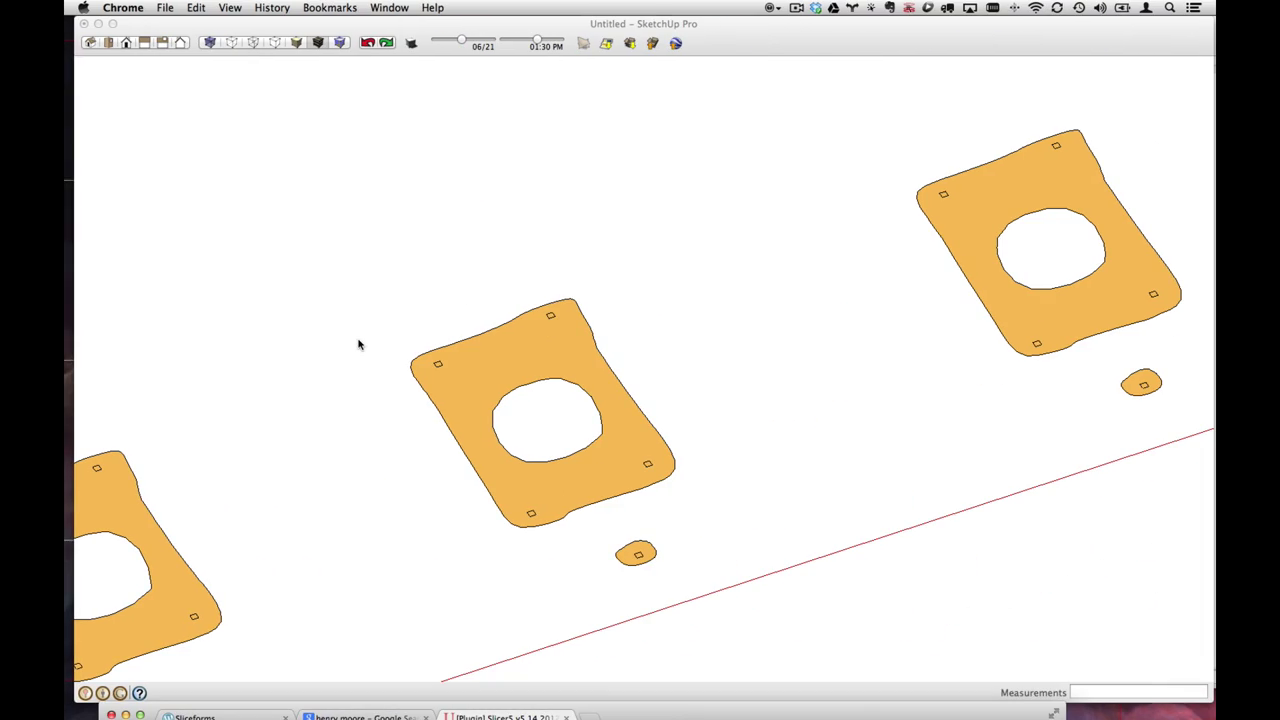
- Push/Pull the central slice plate and the small piece below it to 1/4" thickness
{"action": "left_click", "coordinate": [509, 29]}
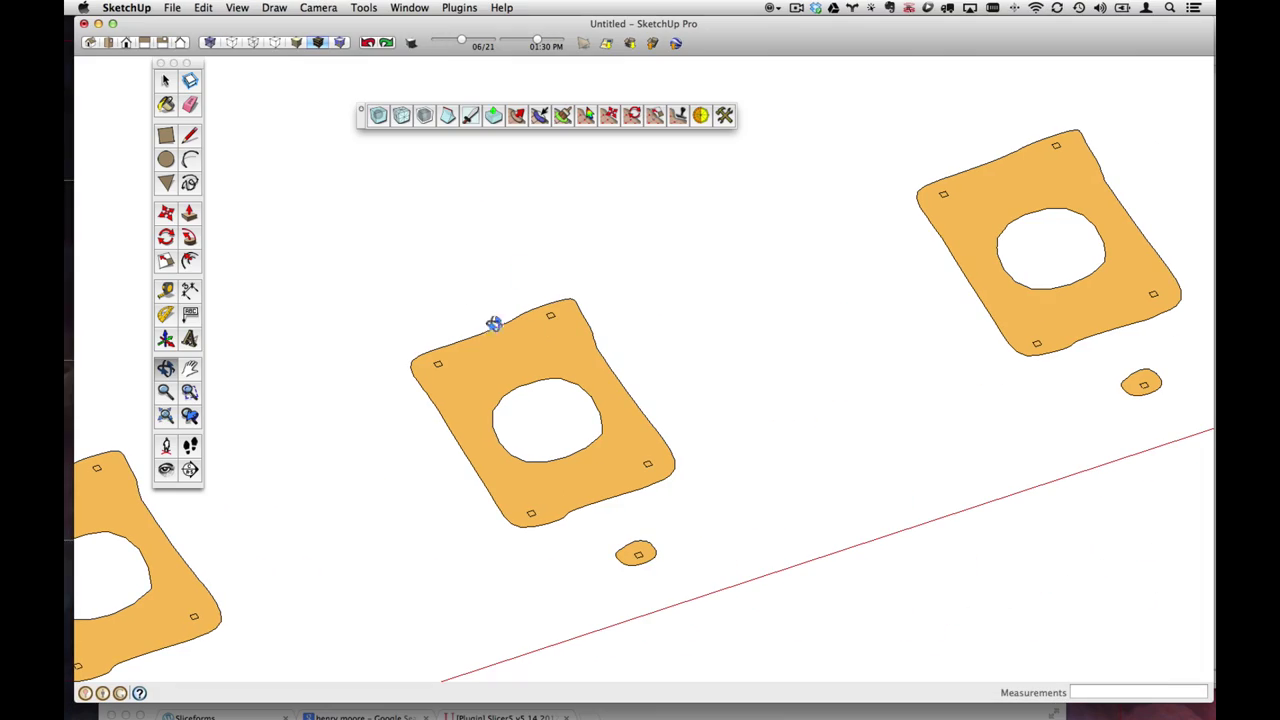
{"action": "left_click", "coordinate": [189, 213]}
{"action": "double_click", "coordinate": [480, 438]}
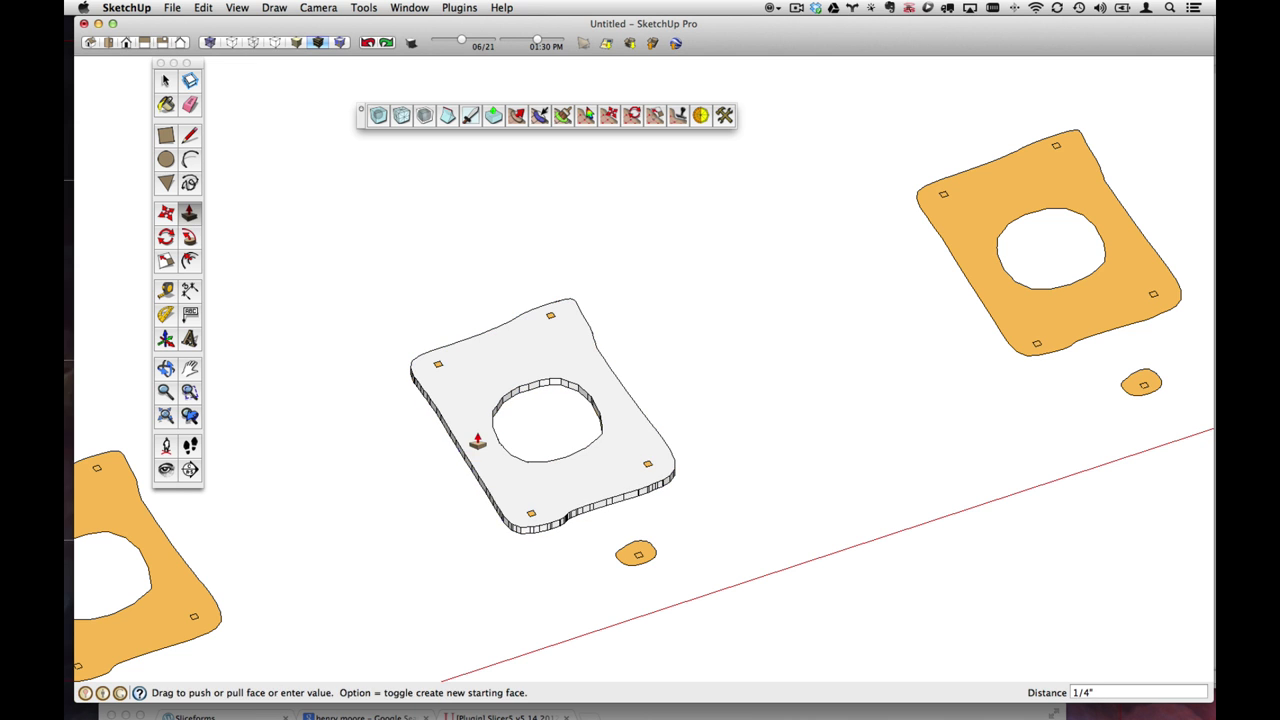
{"action": "middle_click_drag", "start_coordinate": [478, 440], "coordinate": [625, 528]}
{"action": "double_click", "coordinate": [620, 535]}
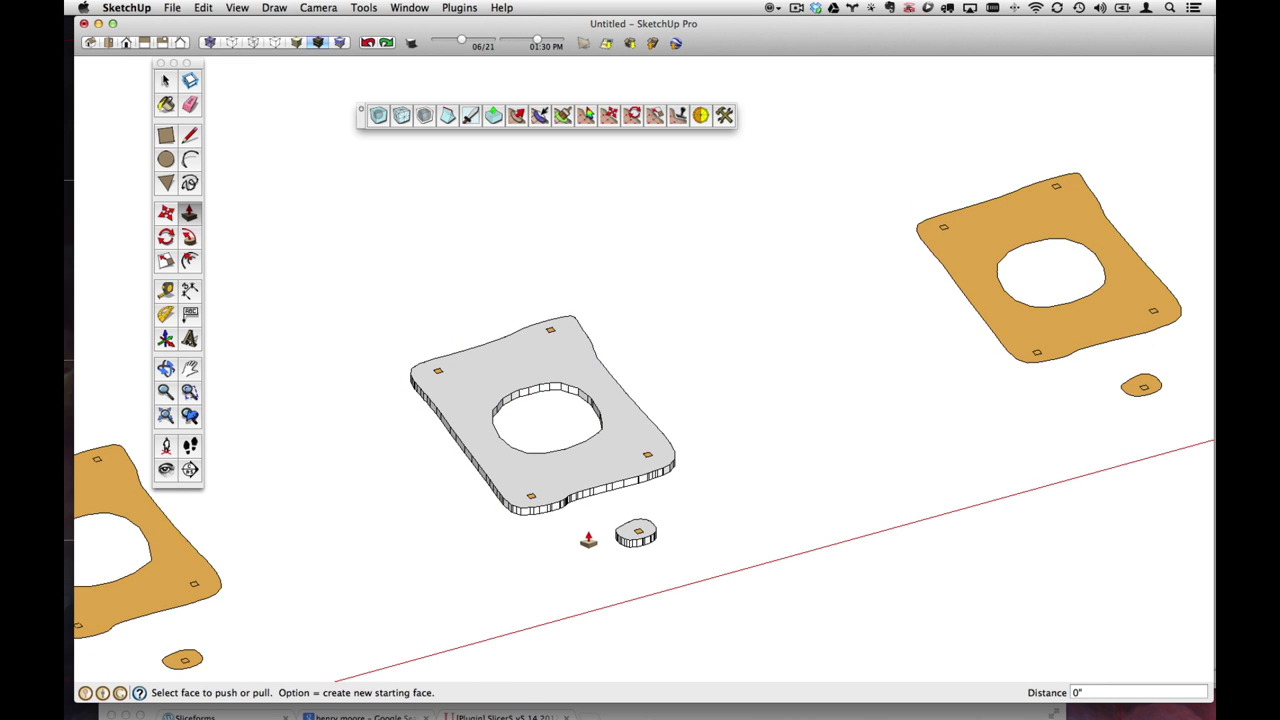
{"action": "scroll", "coordinate": [591, 520], "scroll_direction": "up", "scroll_amount": 4}
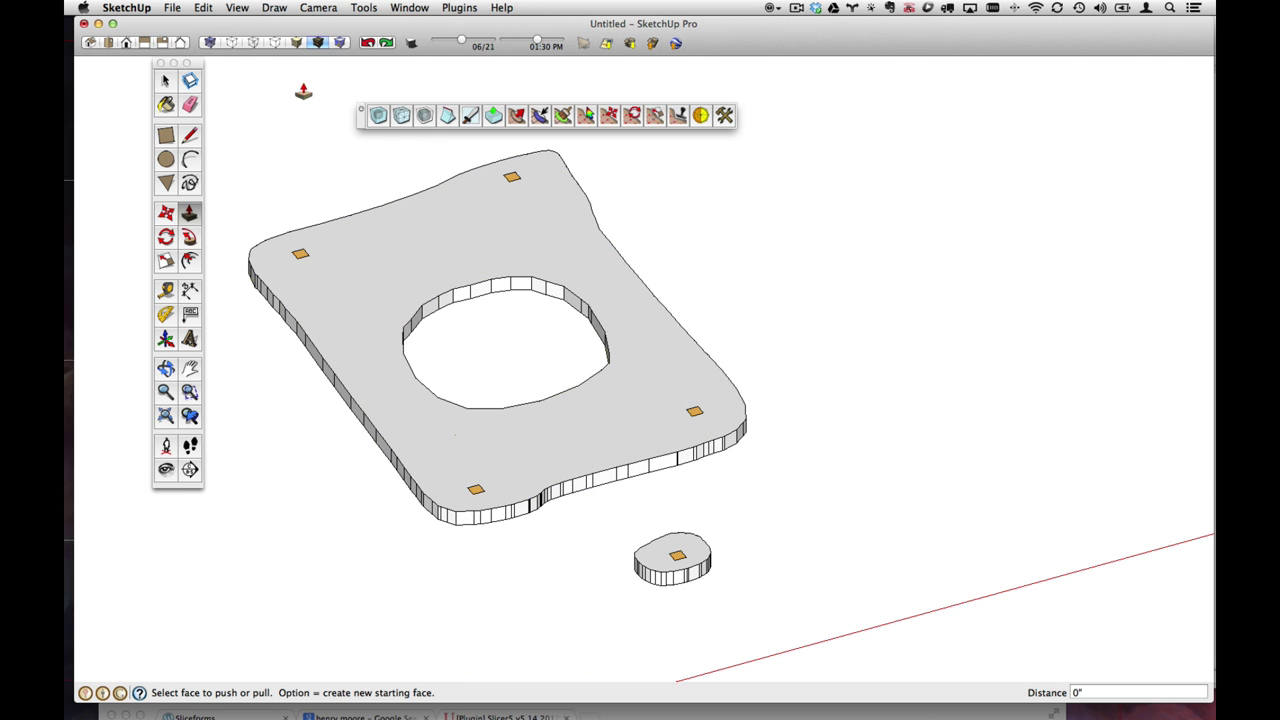
- Show the slice row from Top view at zoom extents and open the 2D Graphic export
{"action": "left_click", "coordinate": [110, 43]}
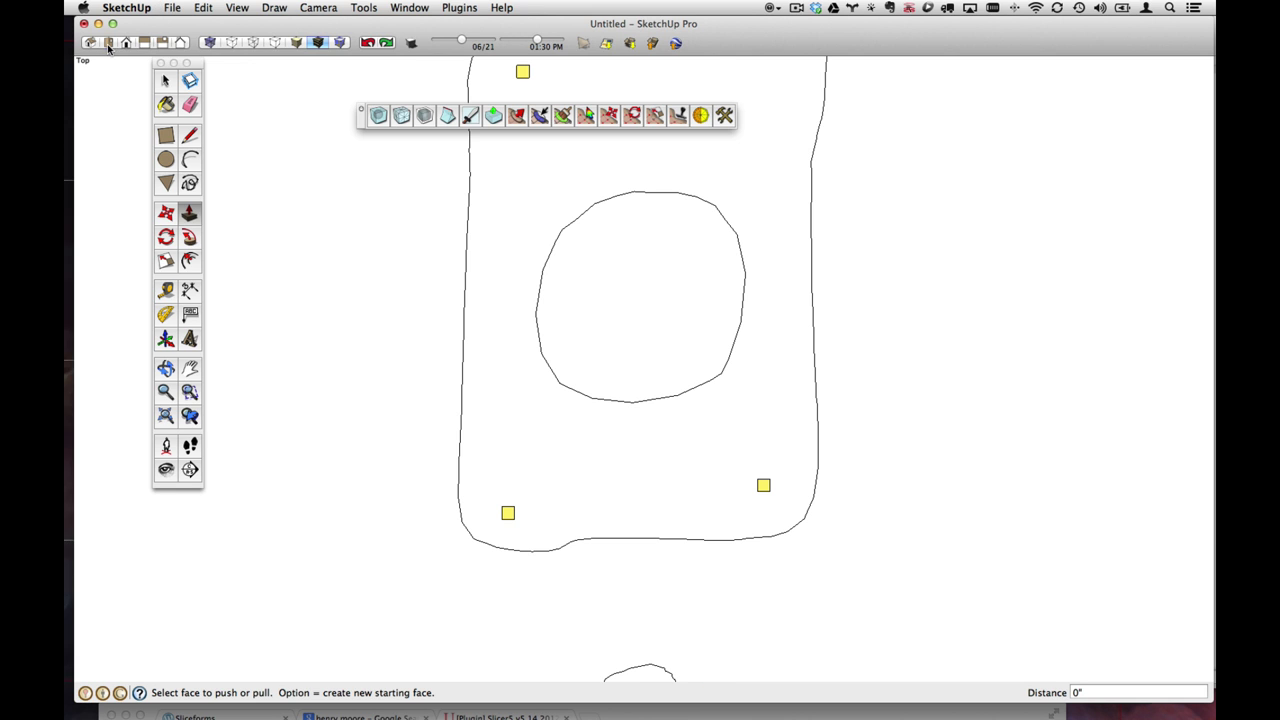
{"action": "left_click", "coordinate": [166, 416]}
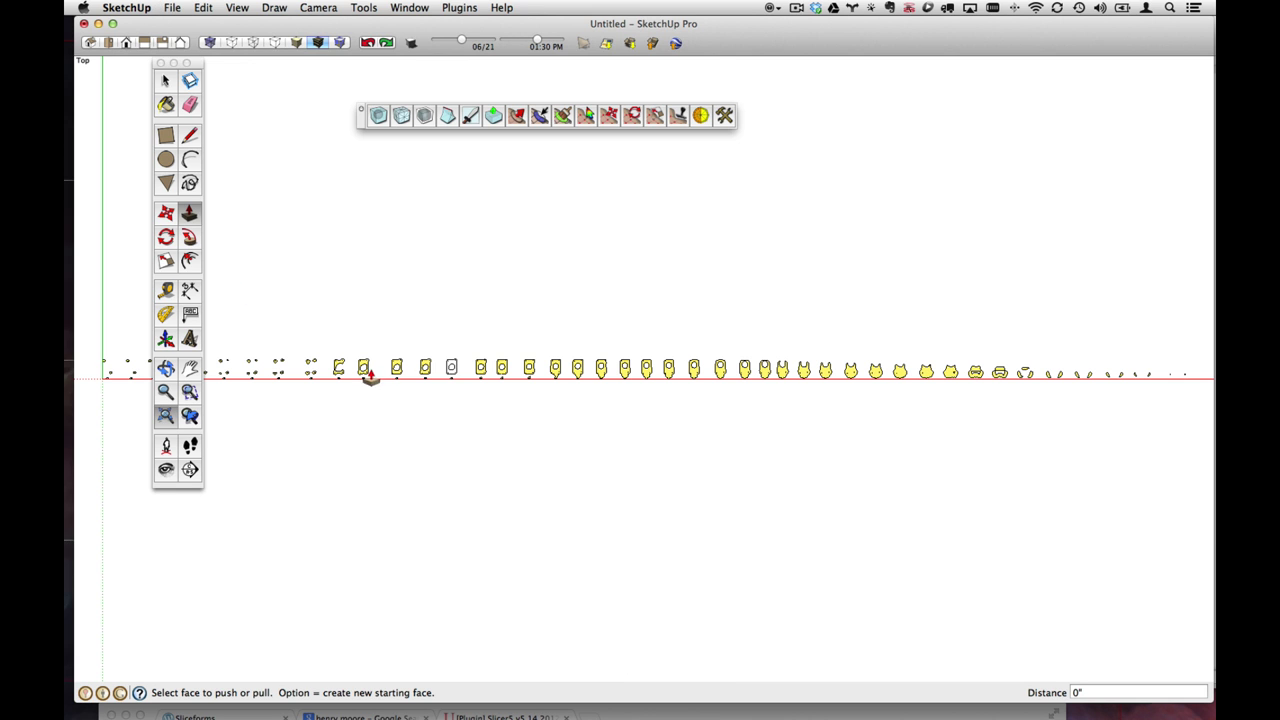
{"action": "left_click", "coordinate": [171, 7]}
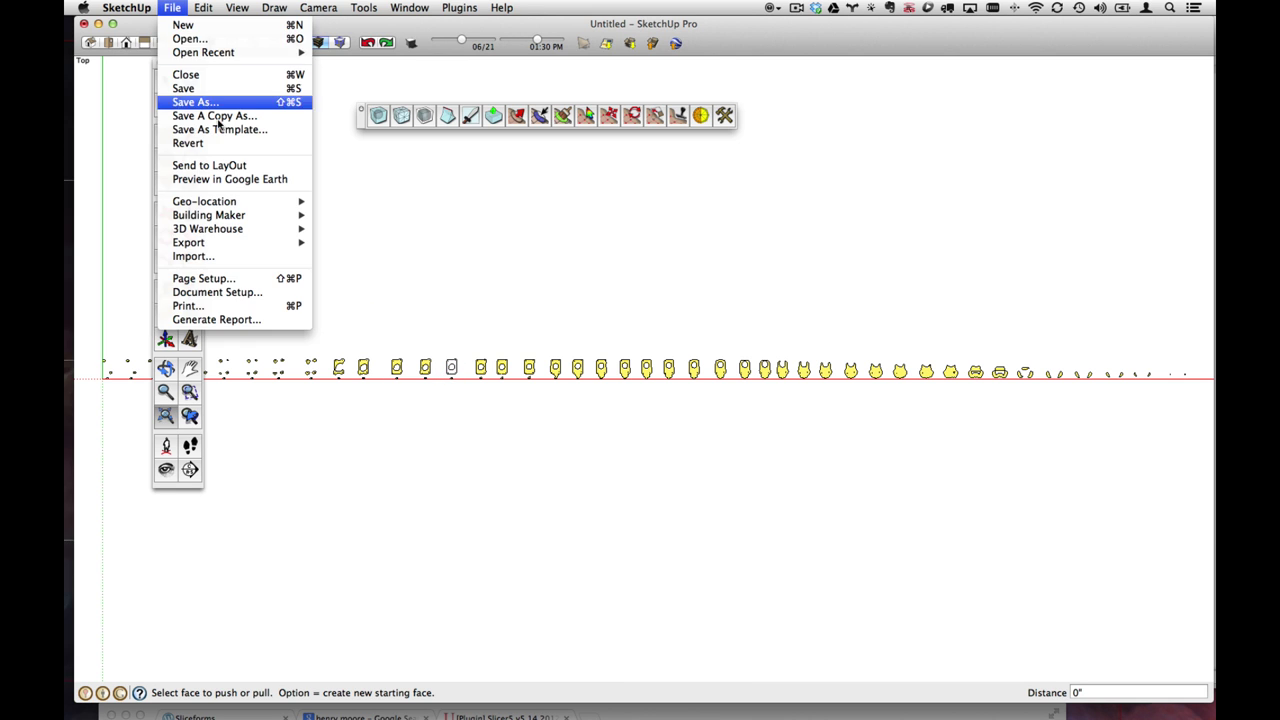
{"action": "mouse_move", "coordinate": [256, 244]}
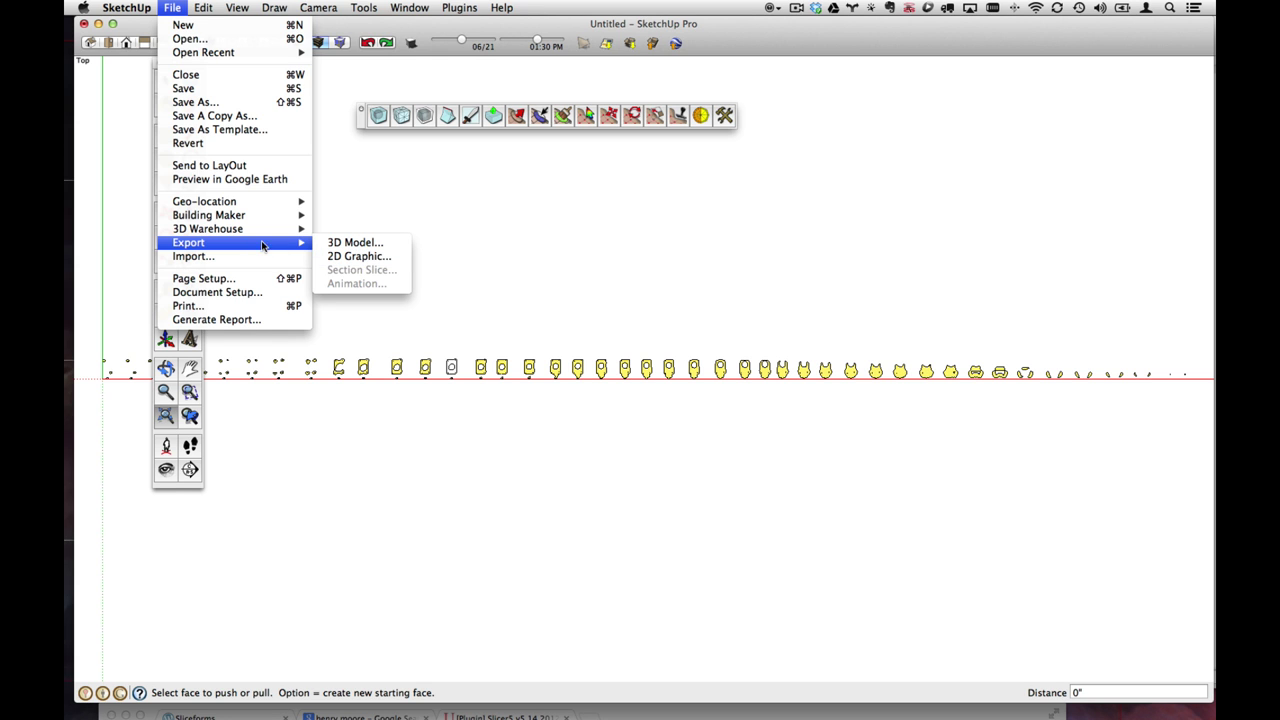
{"action": "left_click", "coordinate": [338, 257]}
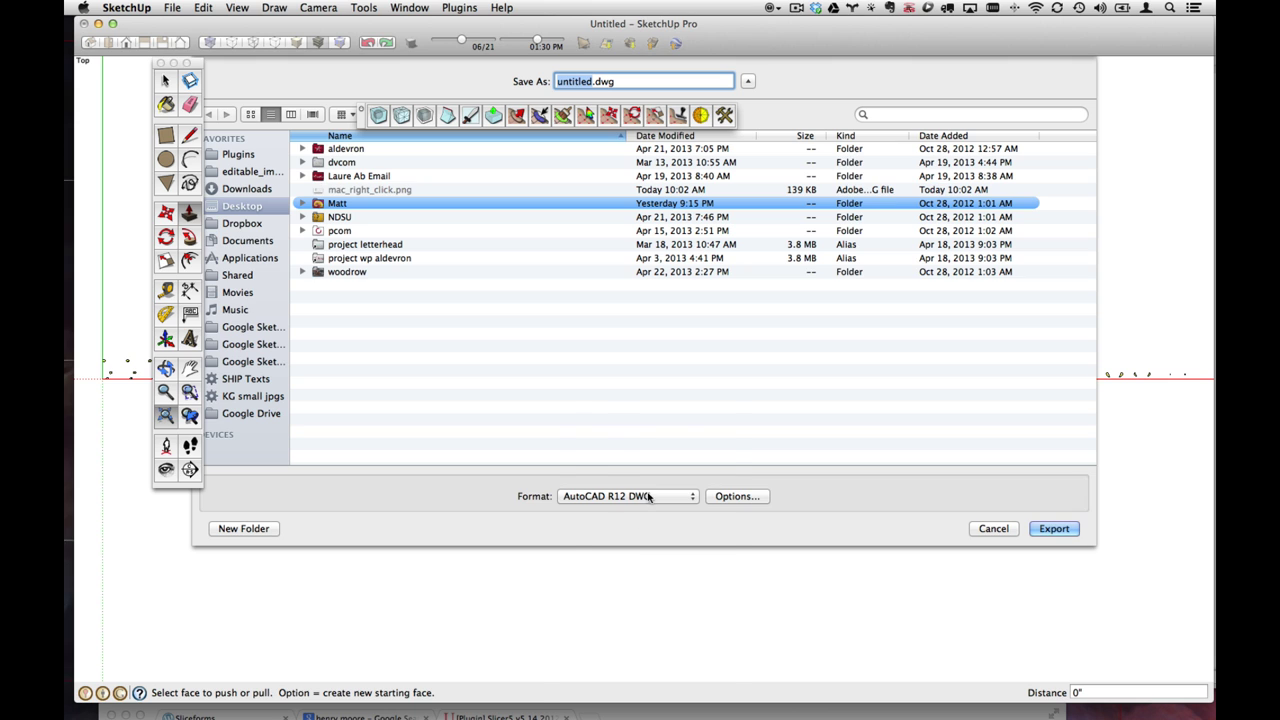
- Keep AutoCAD R12 DWG format, name the file elephant_cuts.dwg, export it and dismiss the confirmation
{"action": "left_click", "coordinate": [649, 497]}
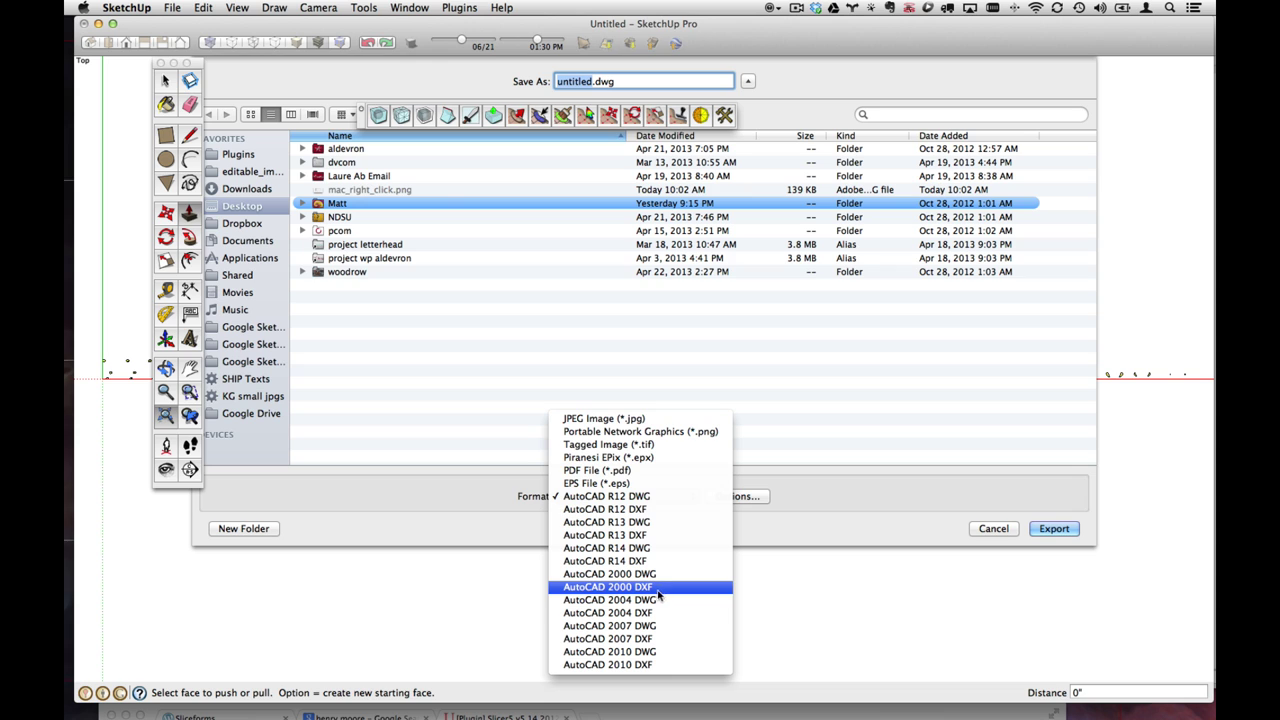
{"action": "left_click", "coordinate": [910, 515]}
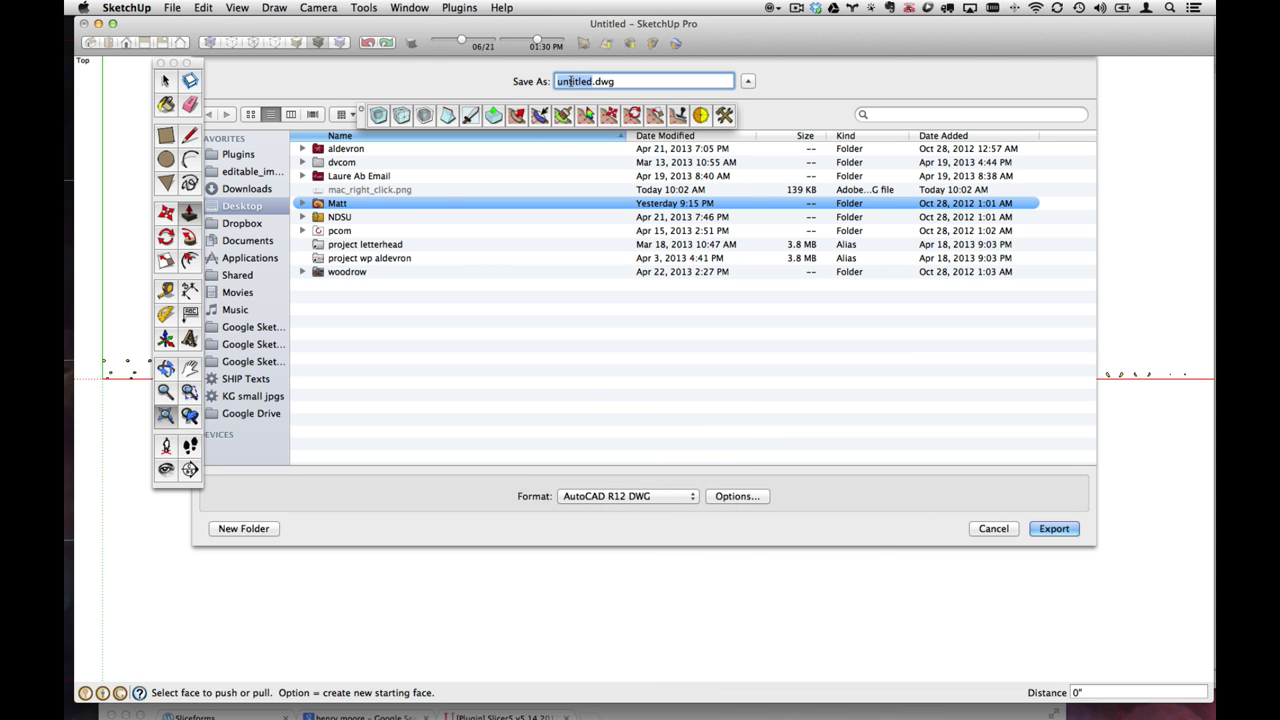
{"action": "type", "text": "elephant_"}
{"action": "type", "text": "ts"}
{"action": "left_click", "coordinate": [1056, 528]}
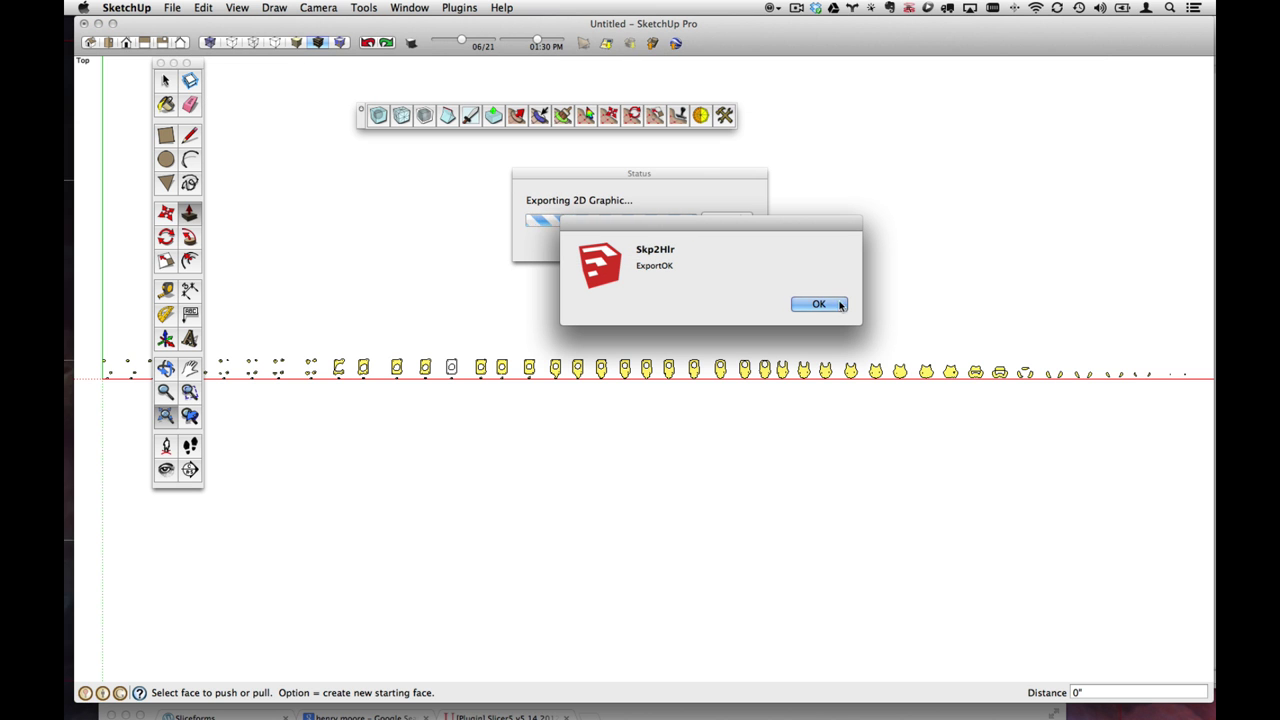
{"action": "key", "text": "Return"}
- Bring the 232_p2_2.skp model window forward and zoom in on the elephant slices
{"action": "mouse_move", "coordinate": [712, 28]}
{"action": "left_mouse_down"}
{"action": "mouse_move", "coordinate": [728, 33]}
{"action": "mouse_move", "coordinate": [754, 383]}
{"action": "left_mouse_up"}
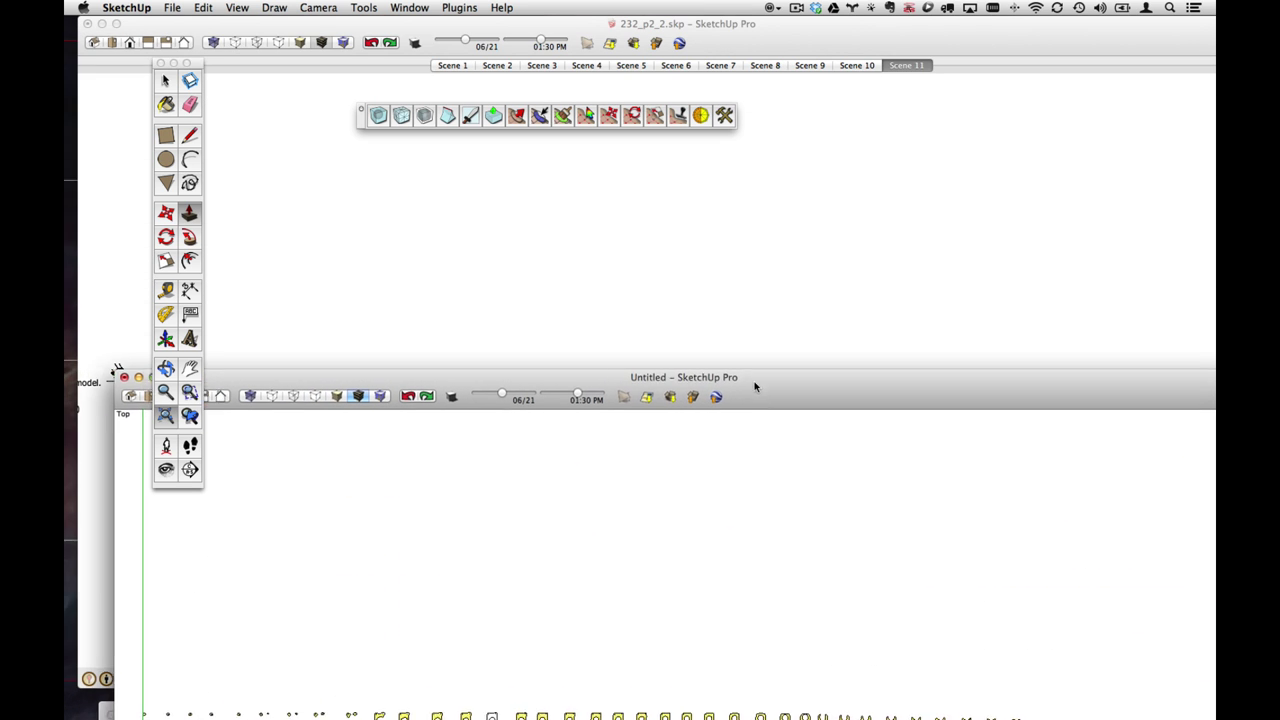
{"action": "left_click", "coordinate": [773, 328]}
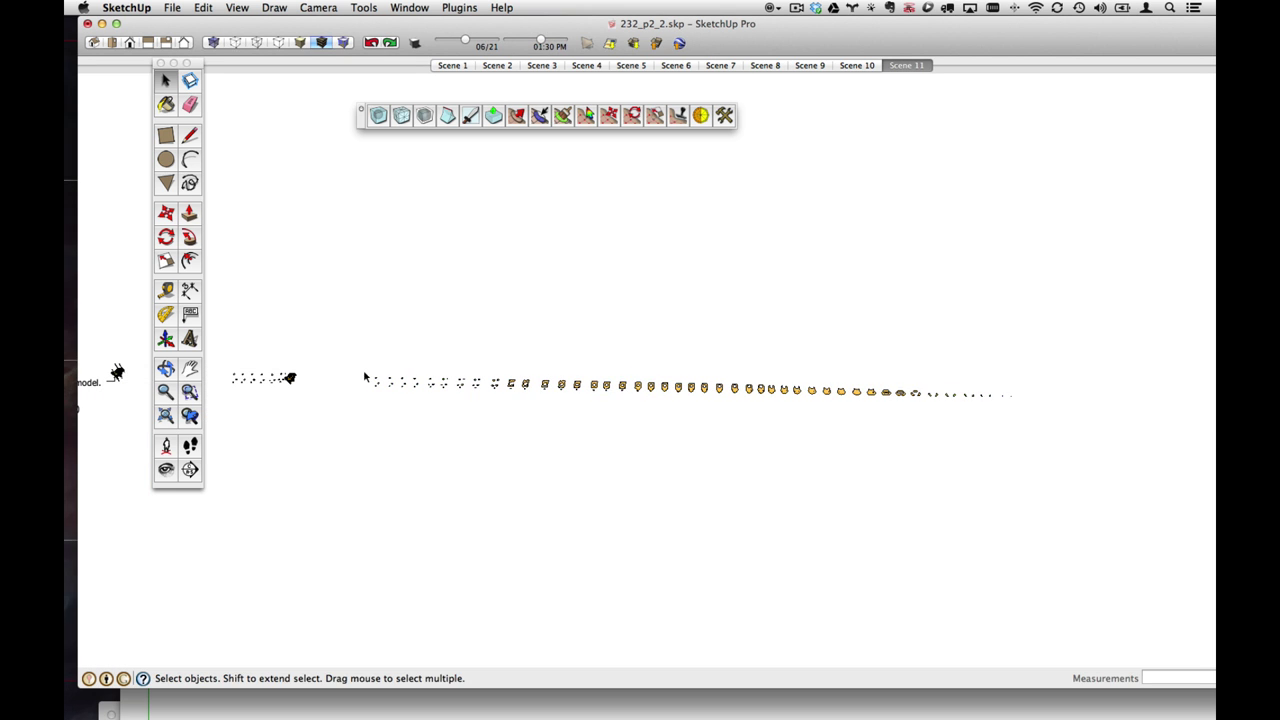
{"action": "key", "text": "h"}
{"action": "left_click_drag", "start_coordinate": [400, 383], "coordinate": [653, 398]}
{"action": "key", "text": "super+shift+w"}
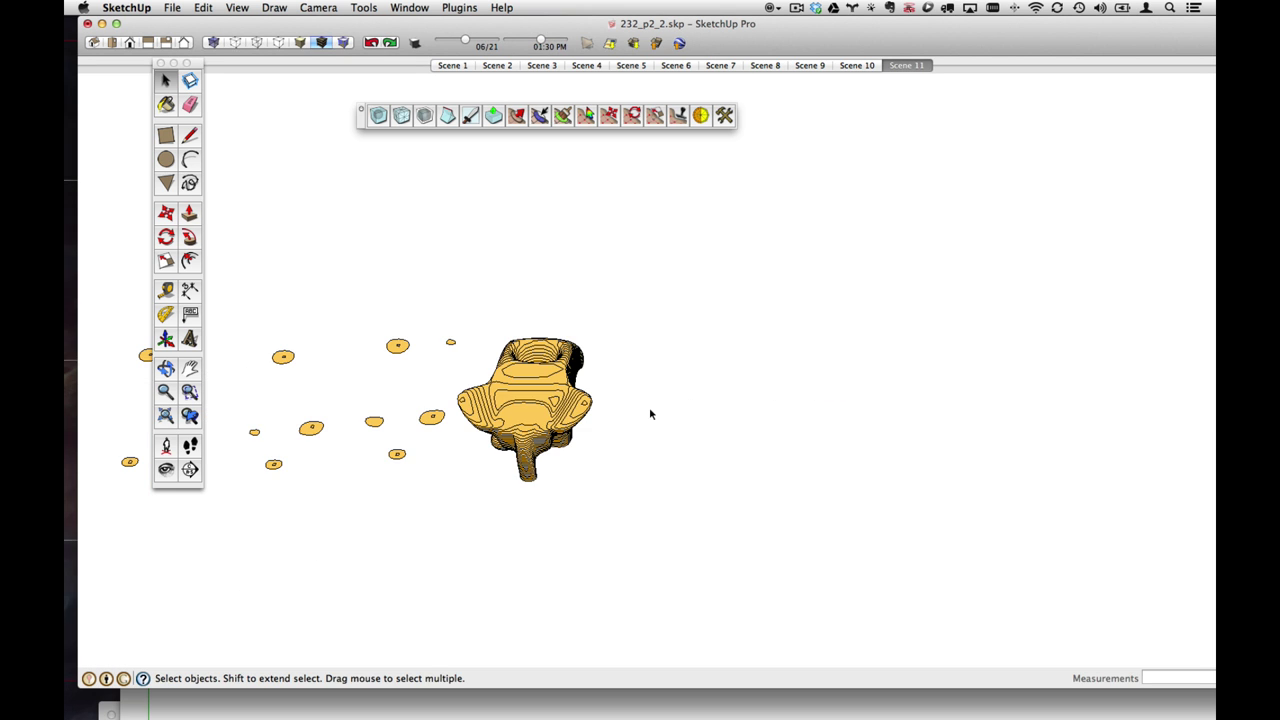
{"action": "scroll", "coordinate": [541, 427], "scroll_direction": "up", "scroll_amount": 5}
{"action": "key", "text": "o"}
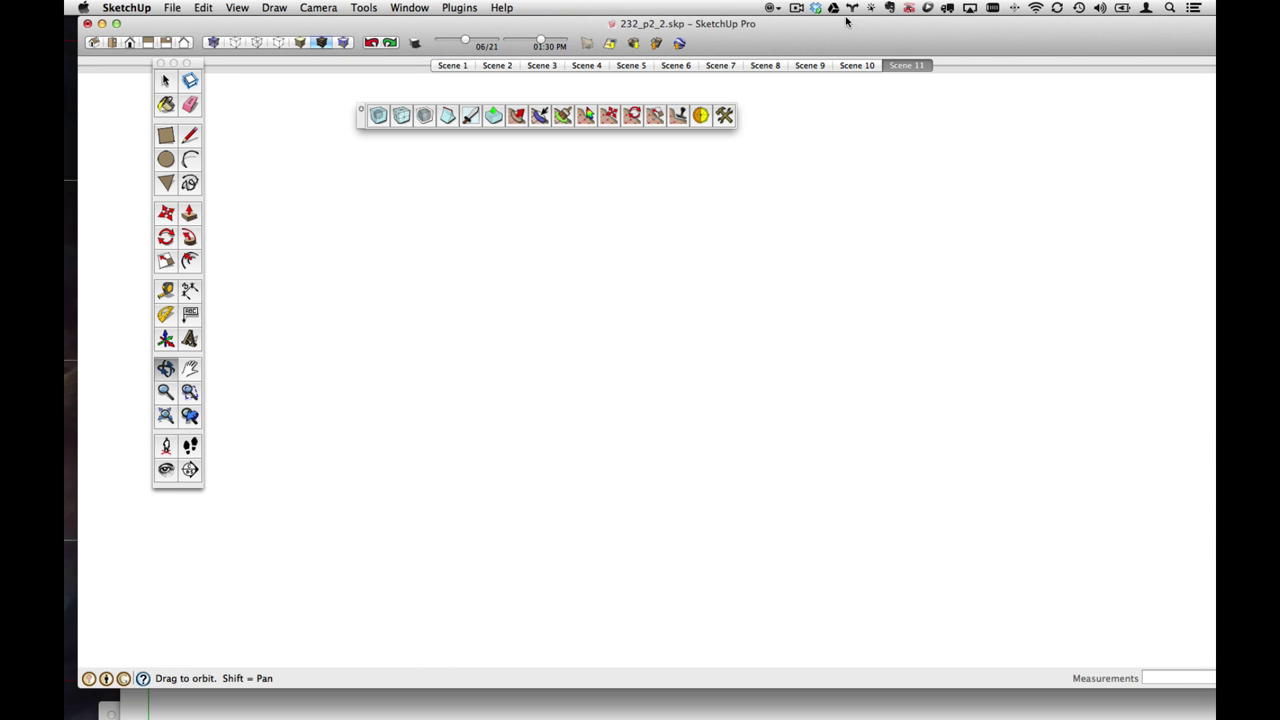
- Show the assembled elephant in Scene 9, centre it, and switch over to AutoCAD
{"action": "left_click", "coordinate": [810, 65]}
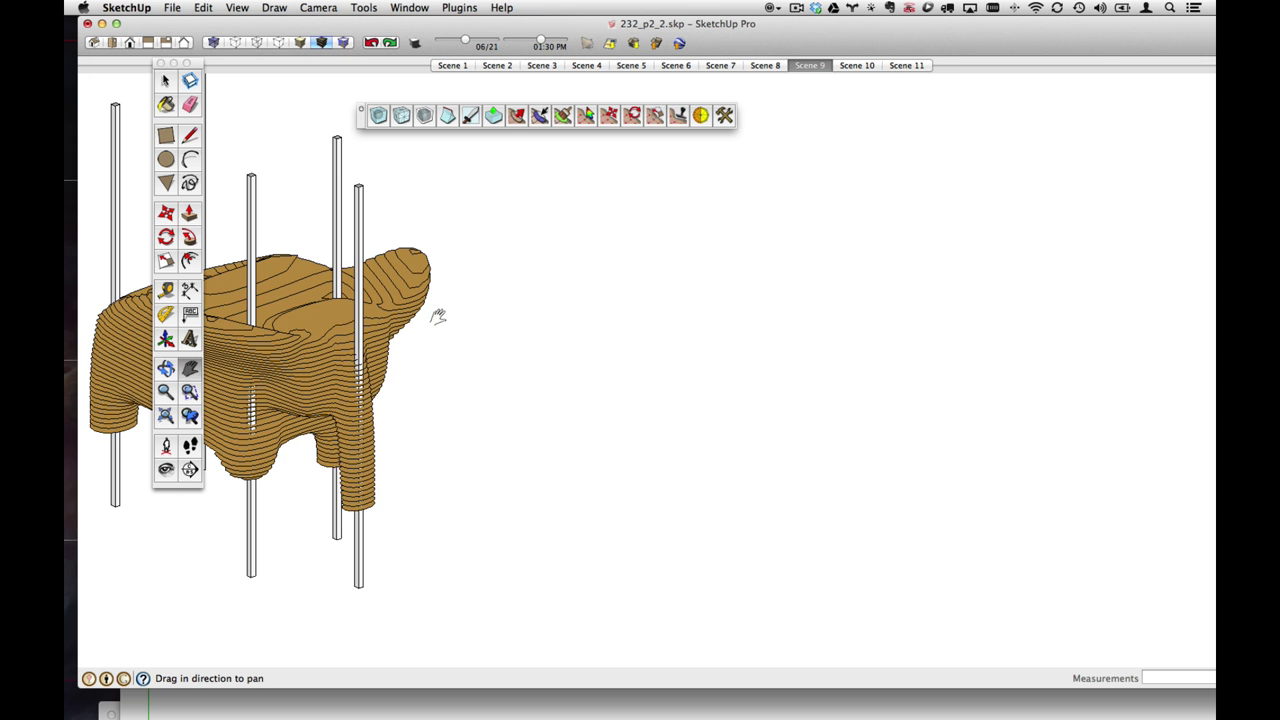
{"action": "key", "text": "h"}
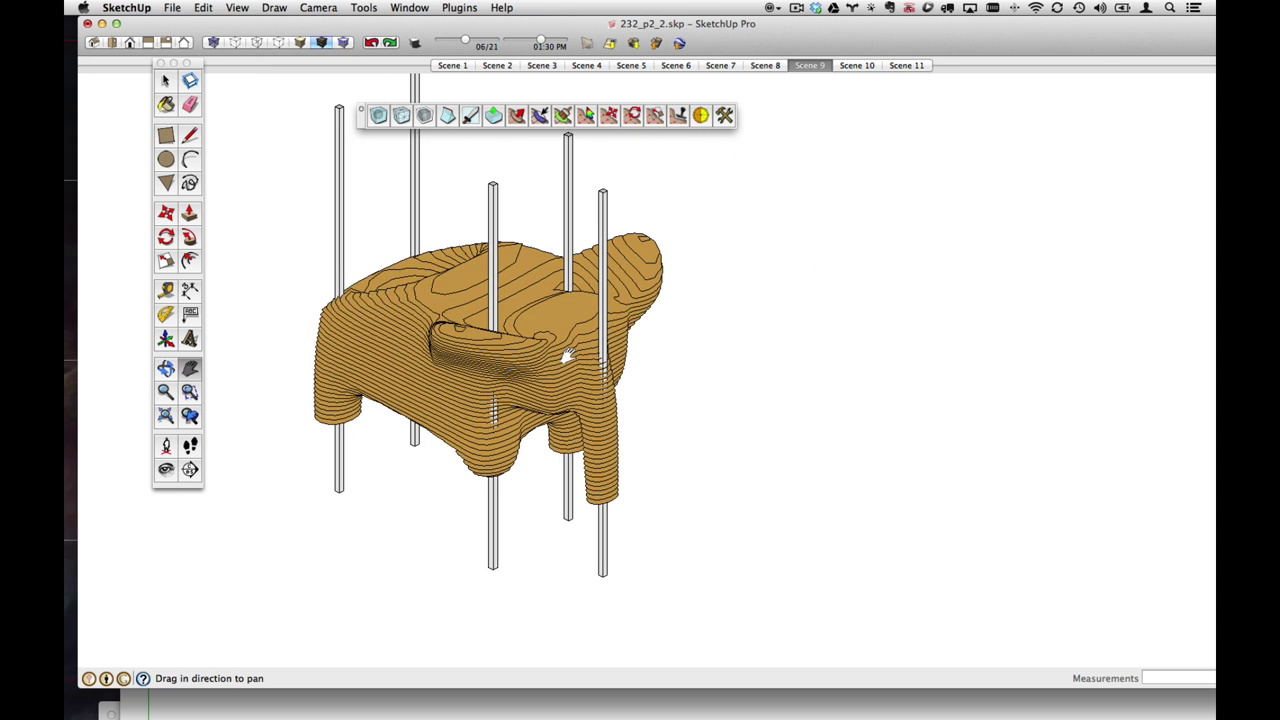
{"action": "left_click_drag", "start_coordinate": [572, 352], "coordinate": [757, 347]}
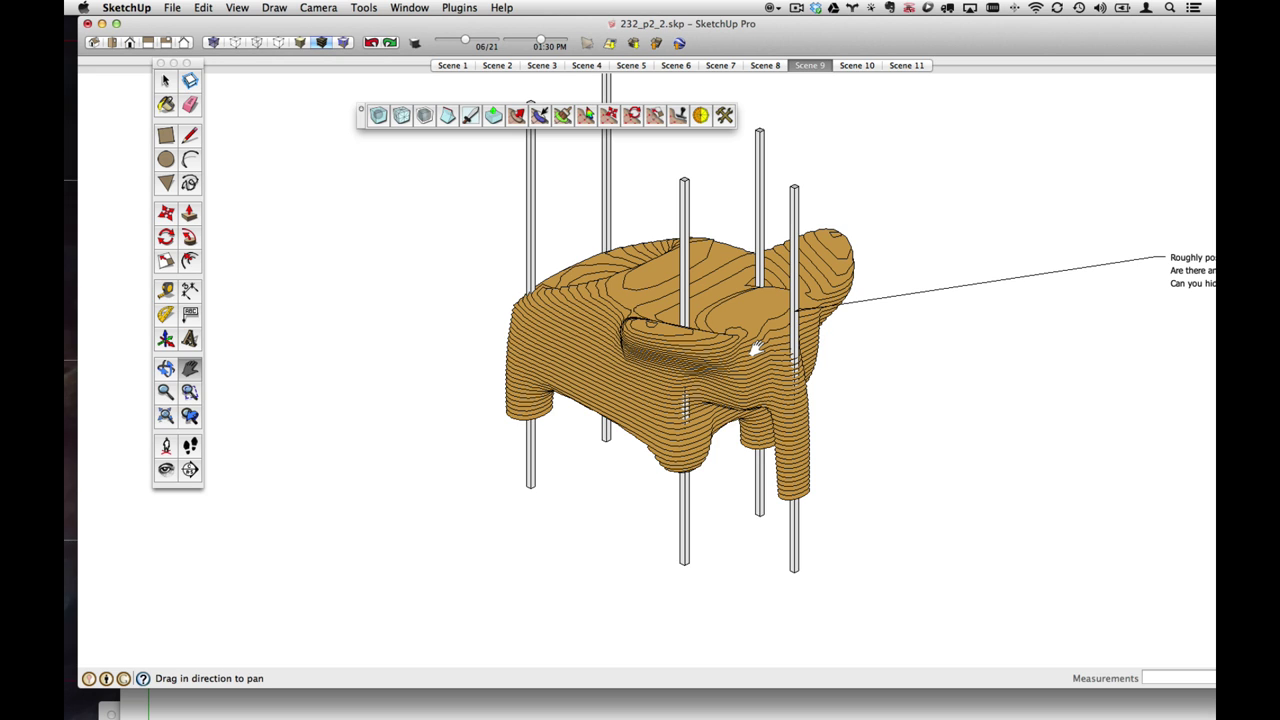
{"action": "key", "text": "super+Tab"}
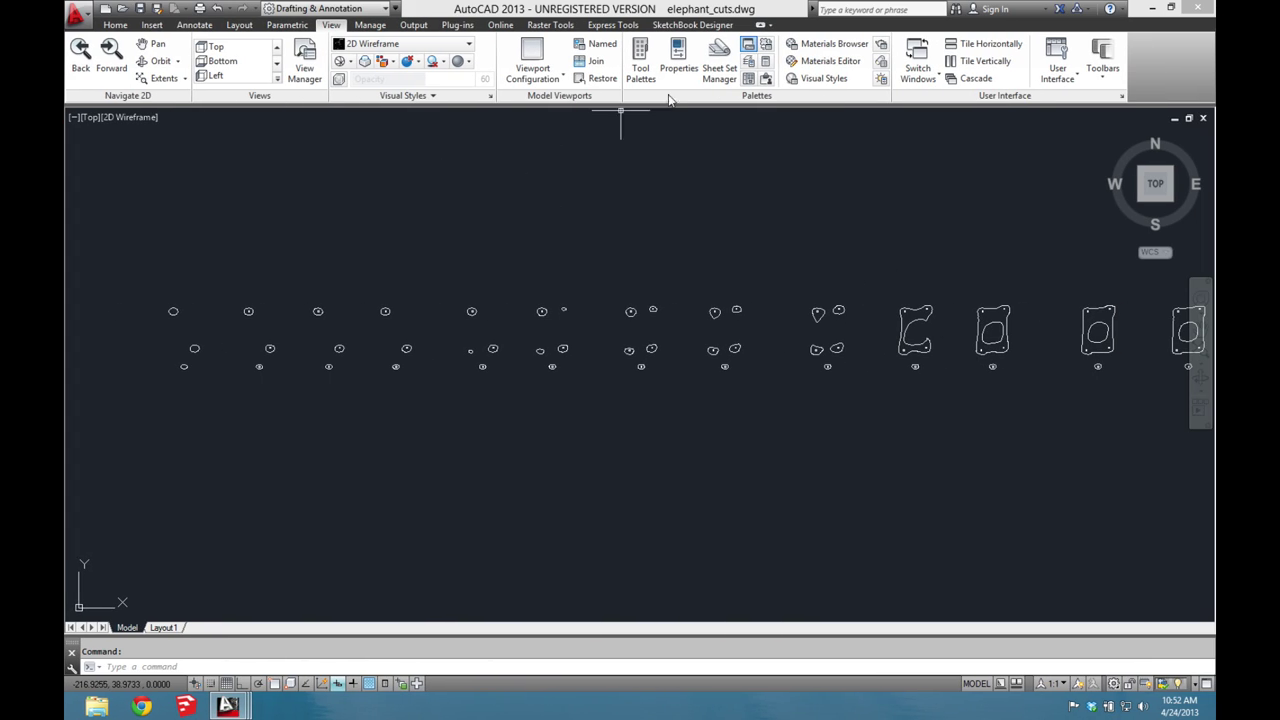
{"action": "scroll", "coordinate": [669, 366], "scroll_direction": "down", "scroll_amount": 5}
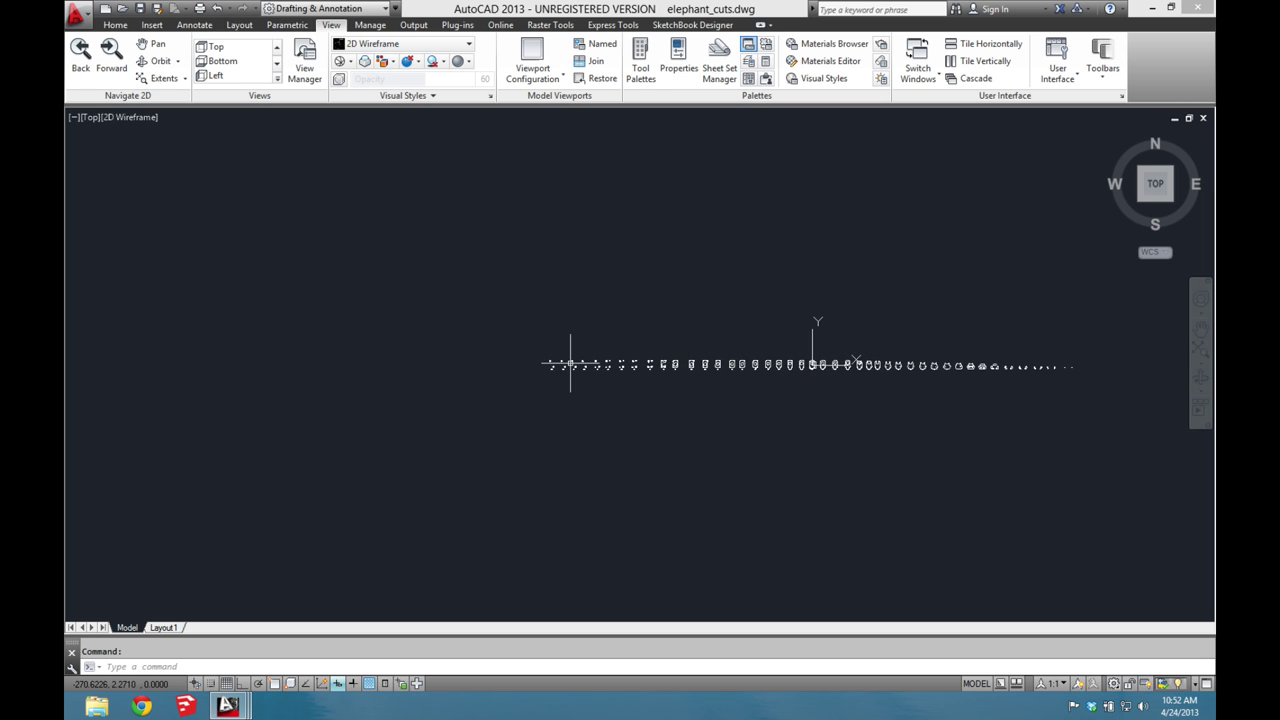
{"action": "scroll", "coordinate": [566, 363], "scroll_direction": "up", "scroll_amount": 10}
{"action": "left_click", "coordinate": [500, 186]}
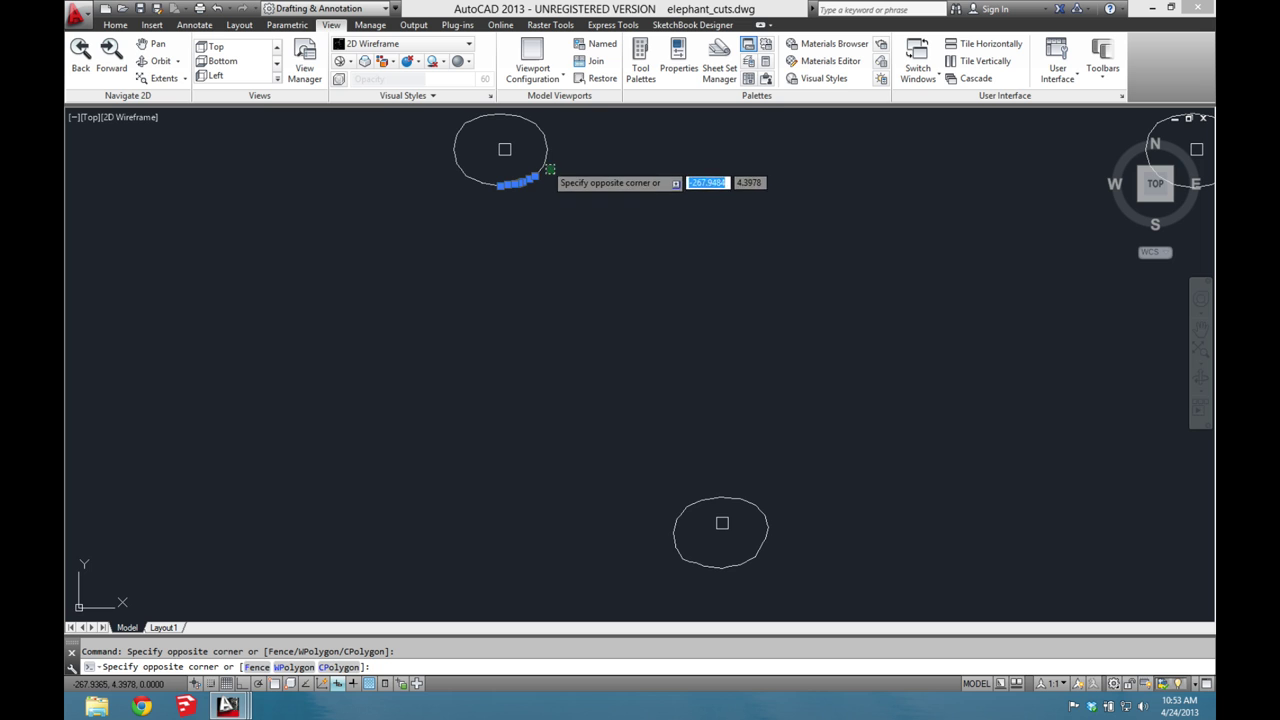
{"action": "scroll", "coordinate": [548, 148], "scroll_direction": "up", "scroll_amount": 6}
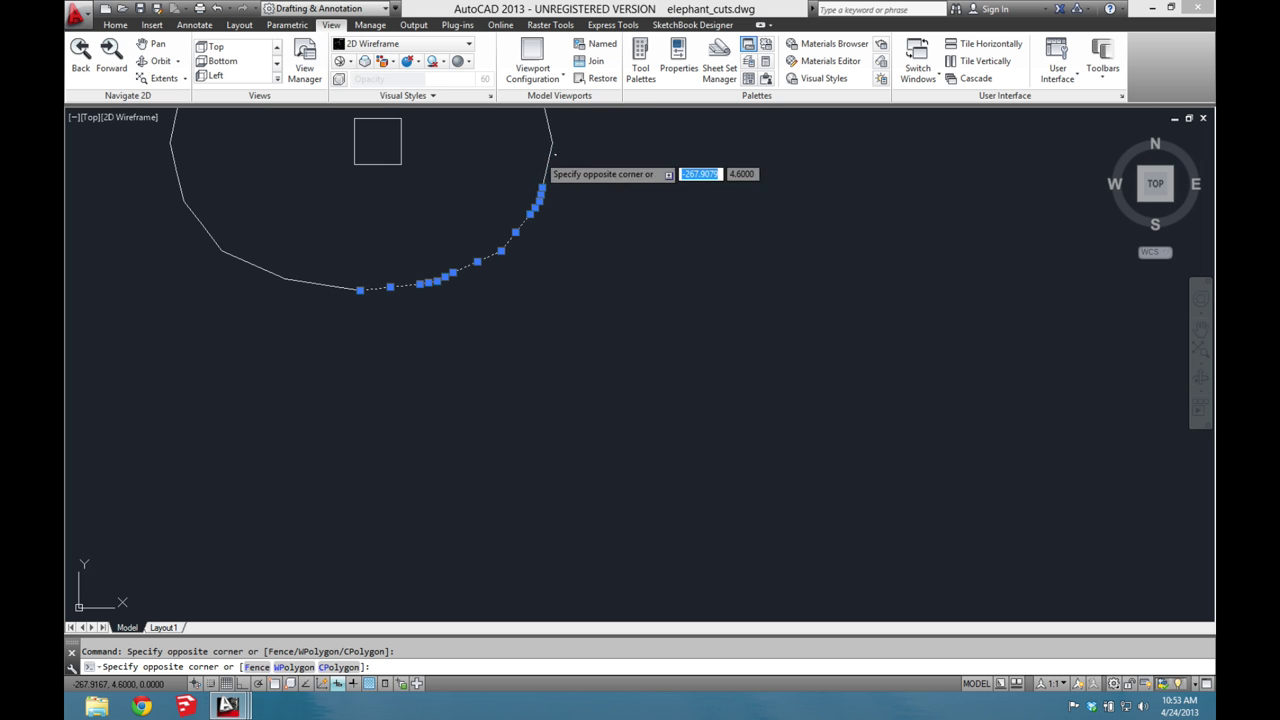
{"action": "scroll", "coordinate": [534, 157], "scroll_direction": "down", "scroll_amount": 6}
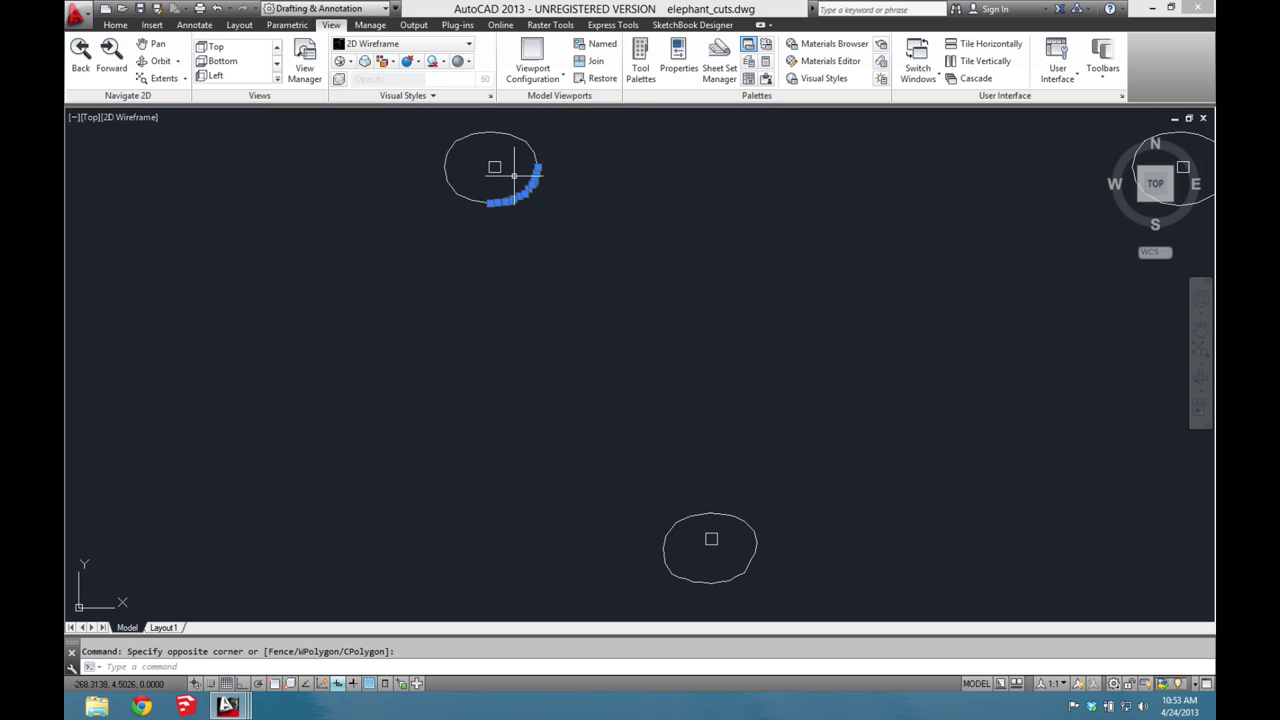
{"action": "scroll", "coordinate": [512, 180], "scroll_direction": "down", "scroll_amount": 6}
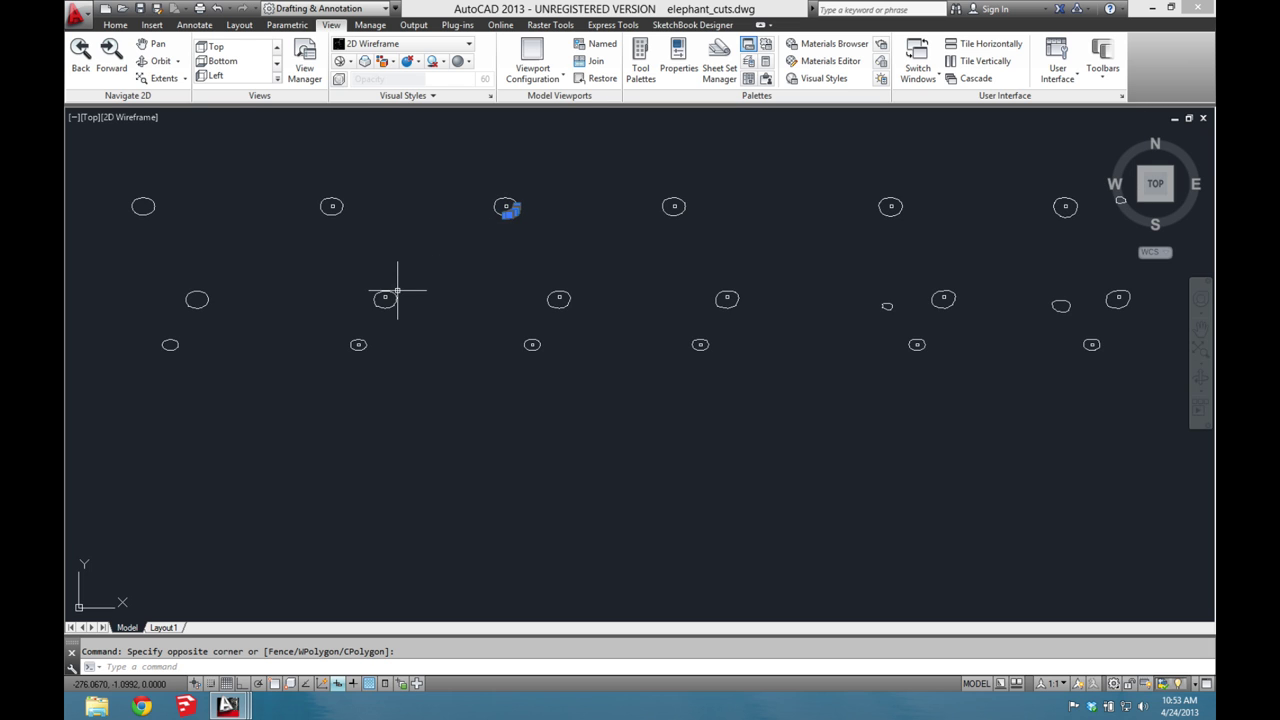
{"action": "scroll", "coordinate": [388, 297], "scroll_direction": "up", "scroll_amount": 6}
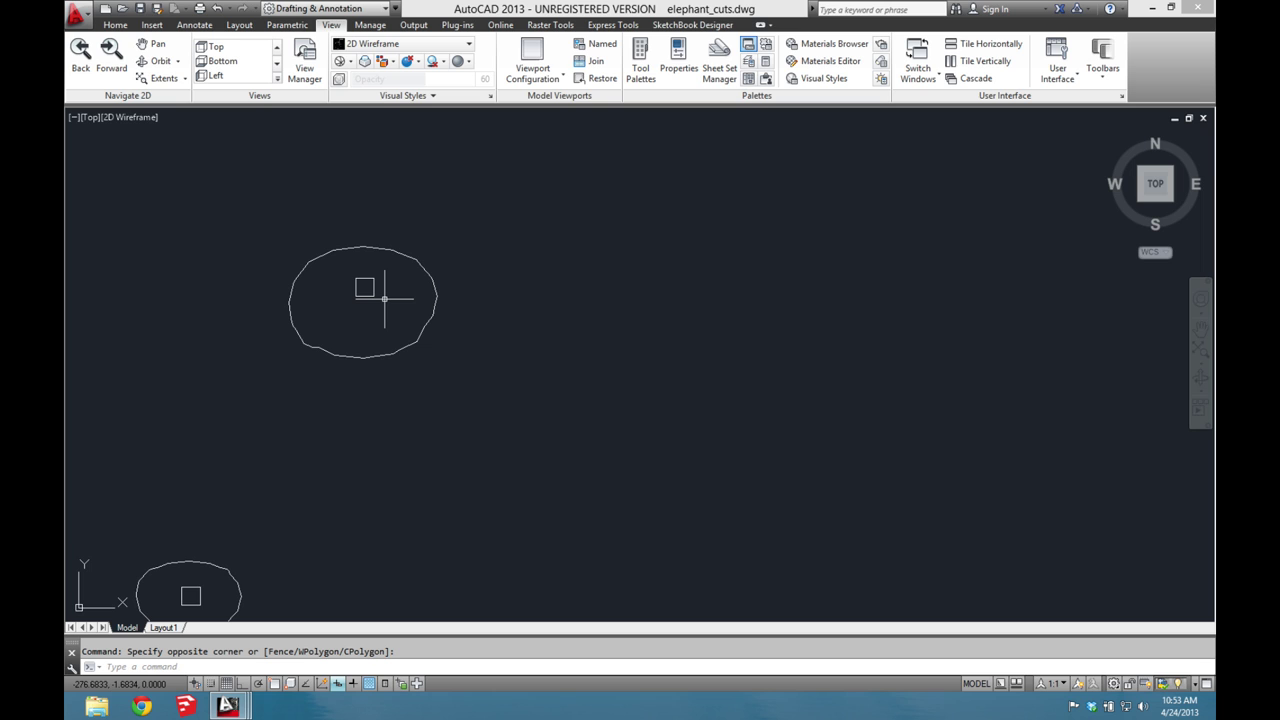
{"action": "type", "text": "di"}
{"action": "key", "text": "Return"}
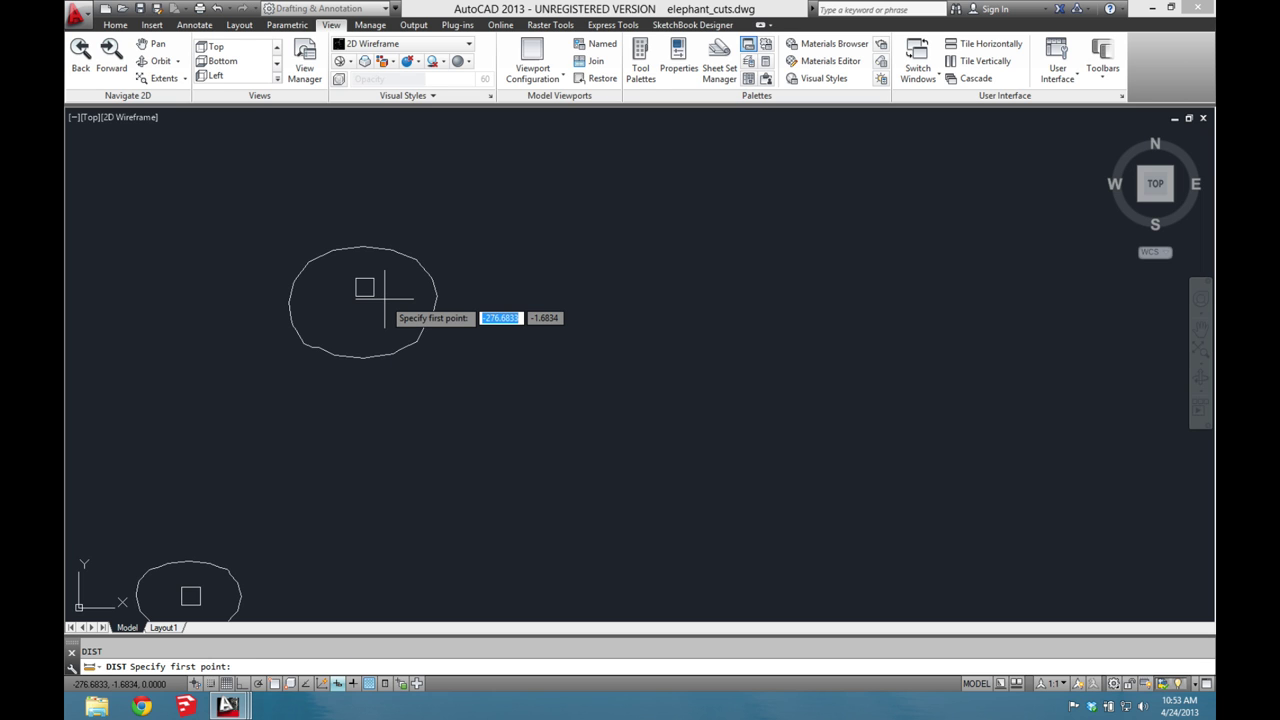
{"action": "left_click", "coordinate": [274, 684]}
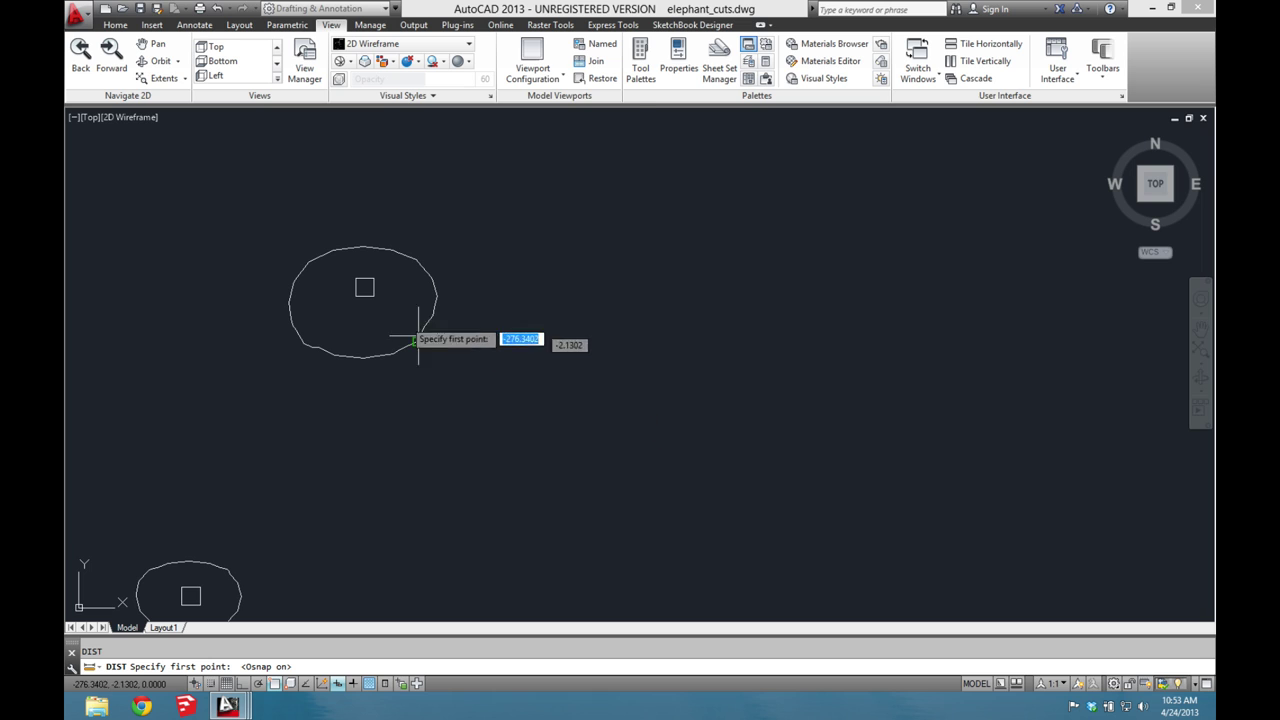
{"action": "left_click", "coordinate": [370, 284]}
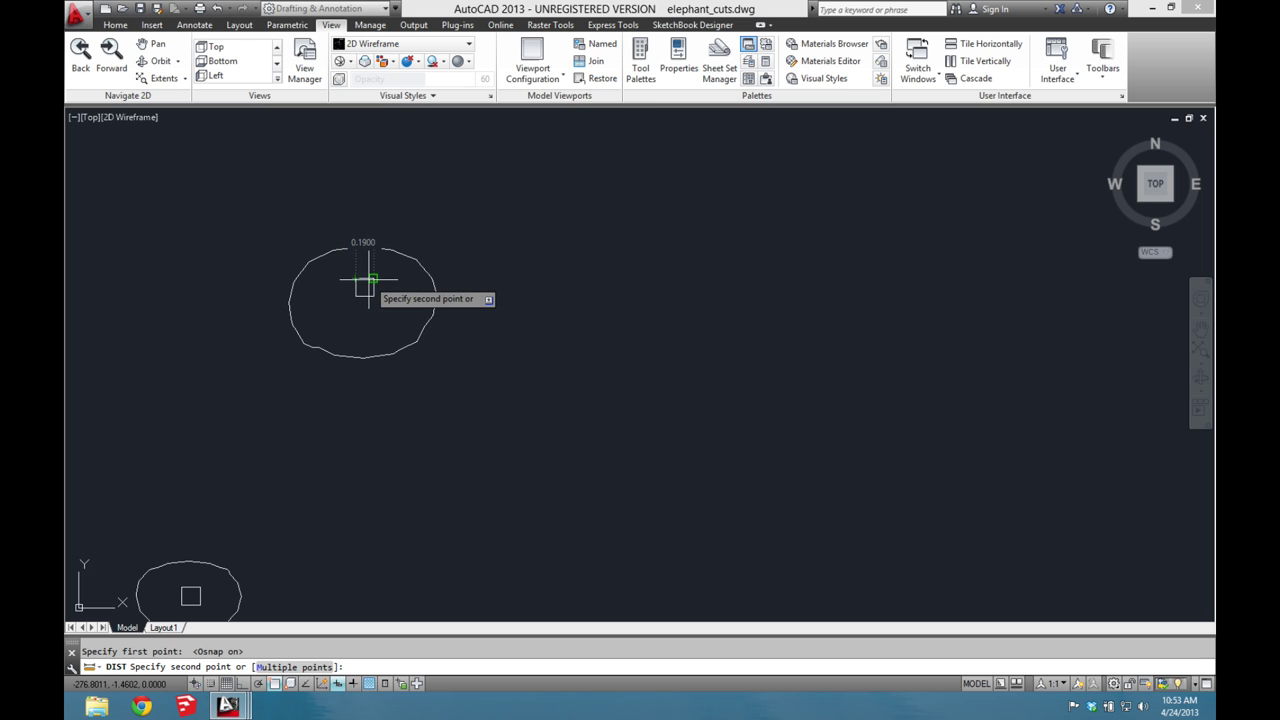
{"action": "left_click", "coordinate": [368, 281]}
{"action": "right_click", "coordinate": [366, 284]}
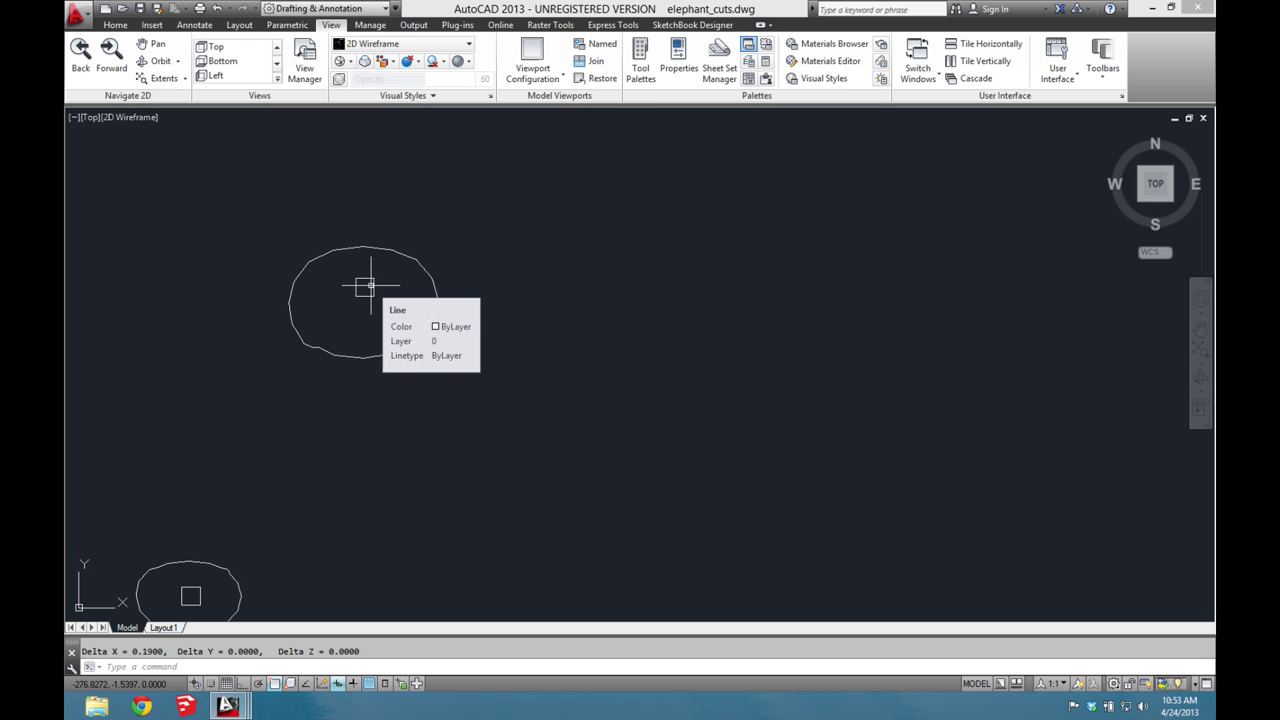
{"action": "key", "text": "Escape"}
{"action": "key", "text": "Return"}
{"action": "left_click", "coordinate": [358, 296]}
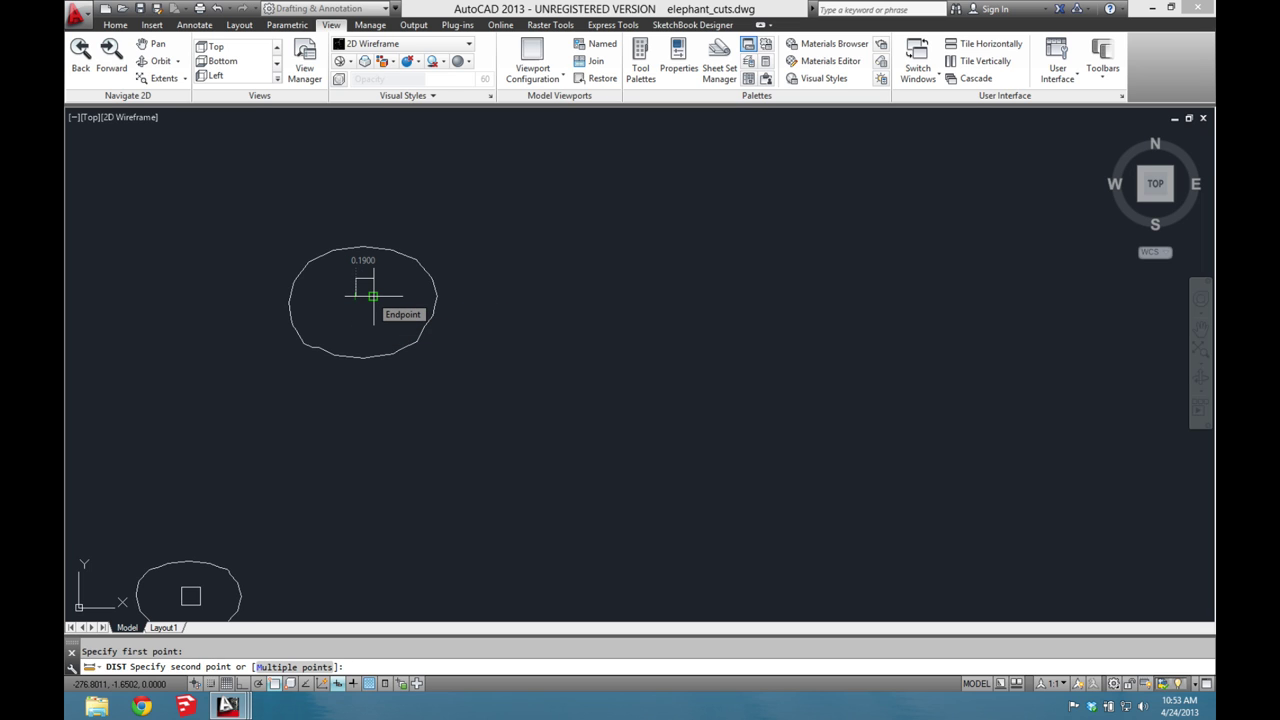
{"action": "key", "text": "Escape"}
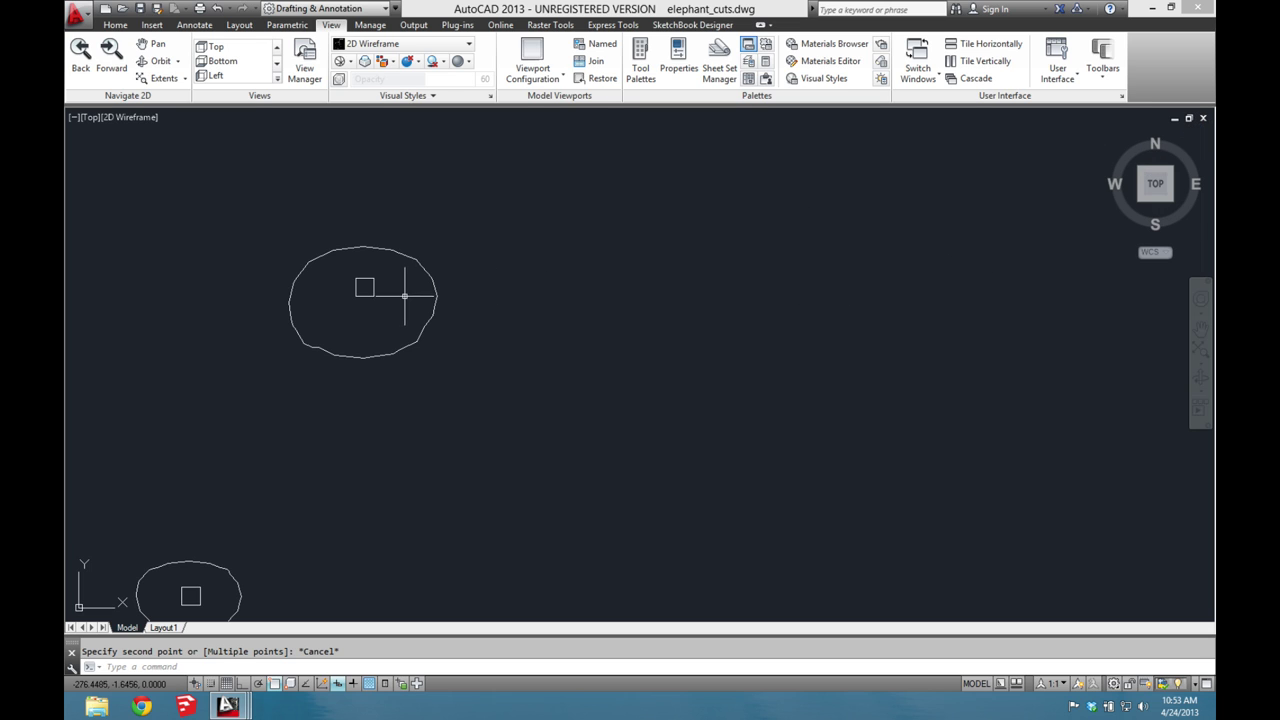
- Review the drawing units with UNITS, then accept the unitless insertion scale warning
{"action": "type", "text": "units"}
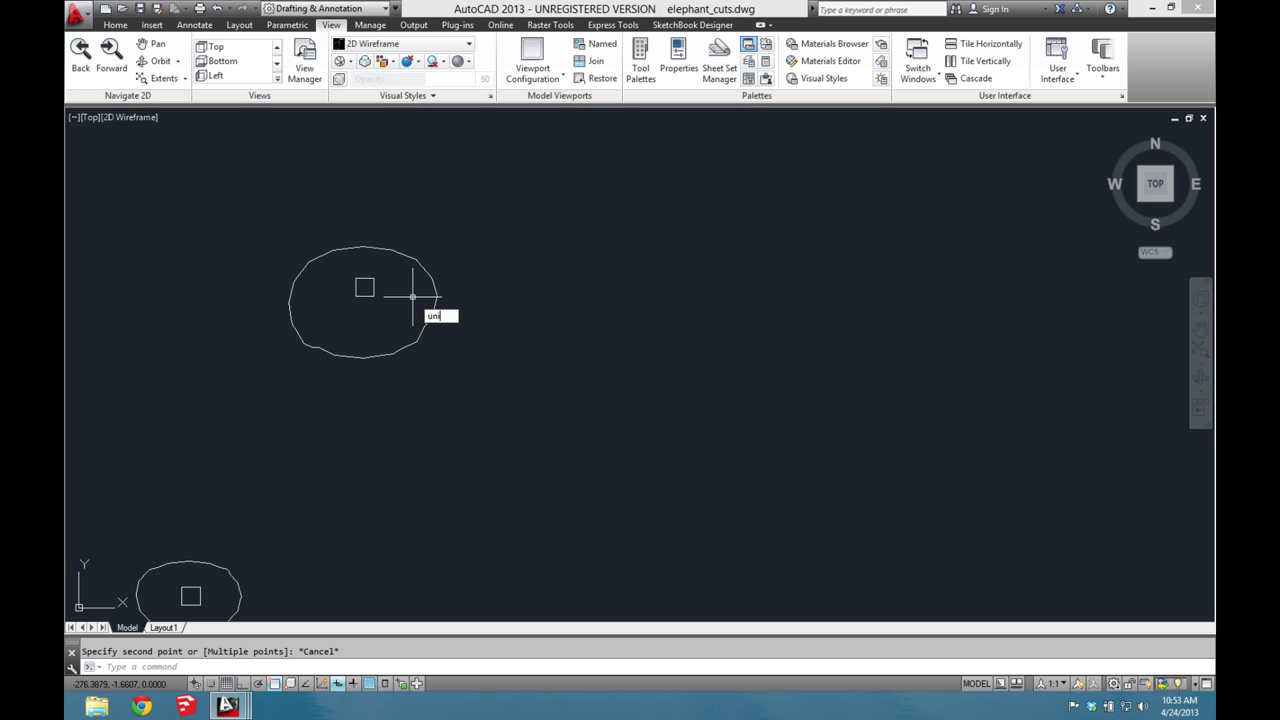
{"action": "key", "text": "Return"}
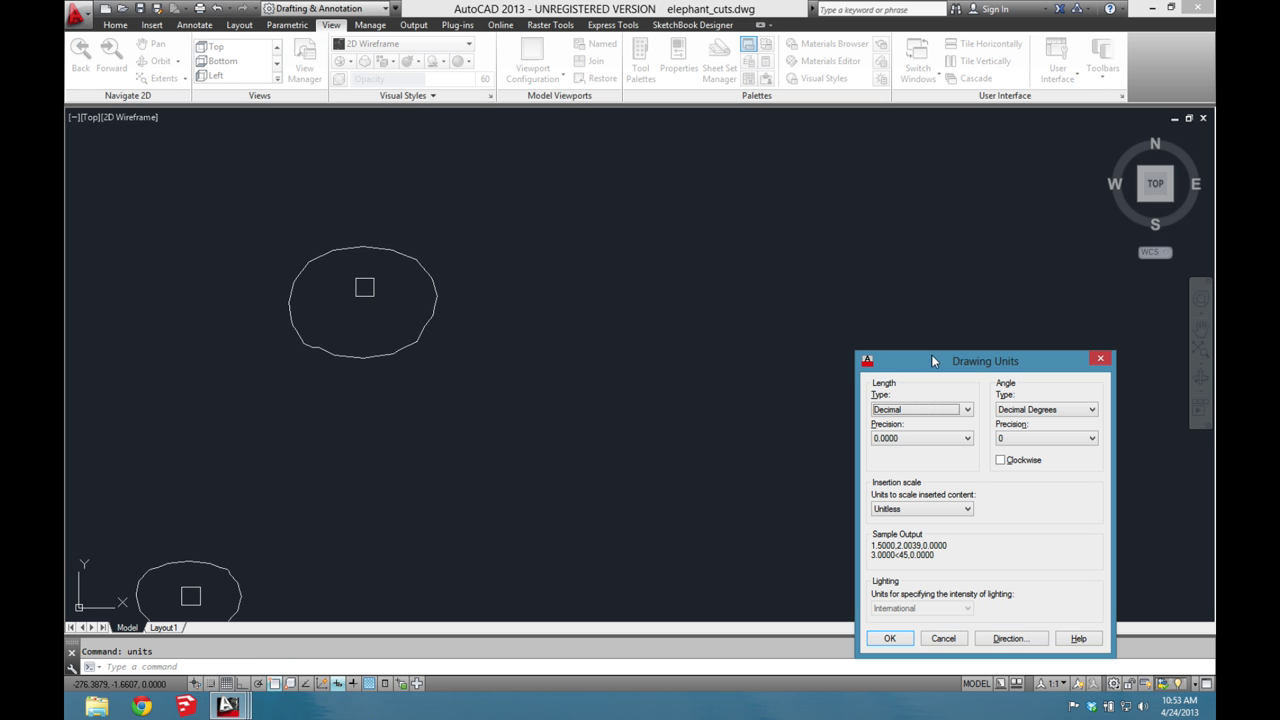
{"action": "left_click_drag", "start_coordinate": [932, 358], "coordinate": [490, 168]}
{"action": "left_click", "coordinate": [652, 162]}
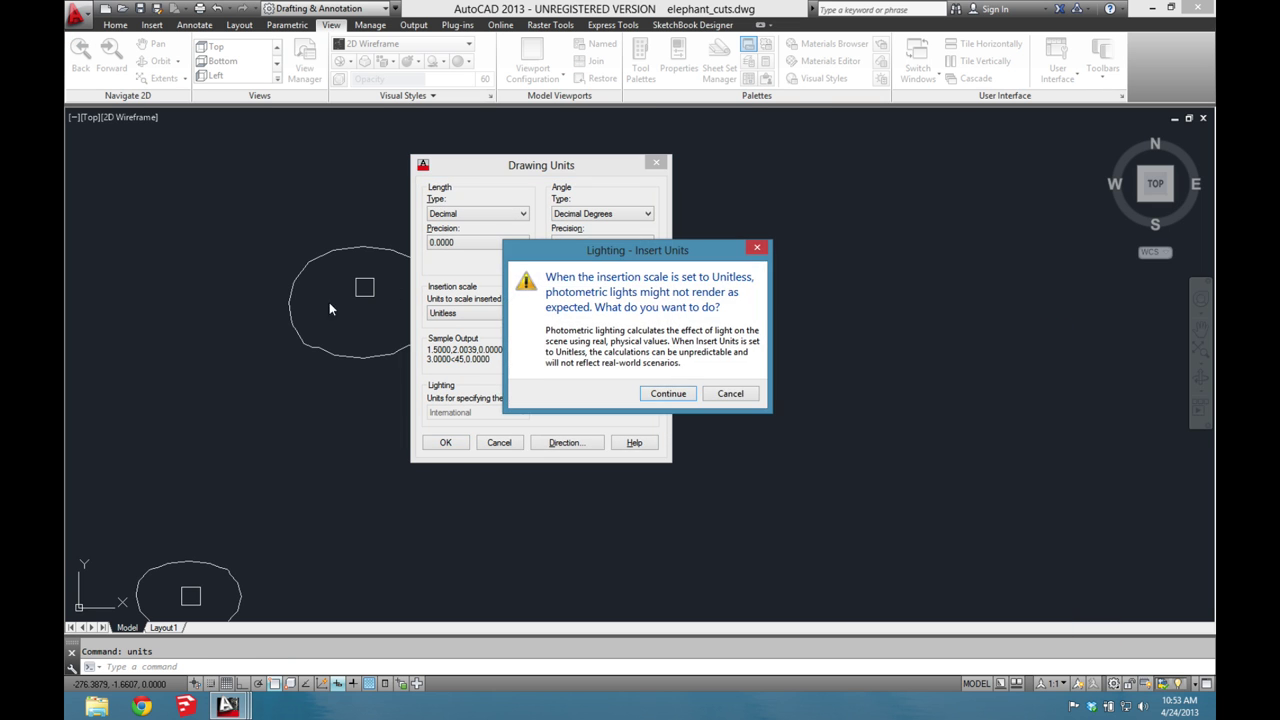
{"action": "left_click", "coordinate": [668, 394]}
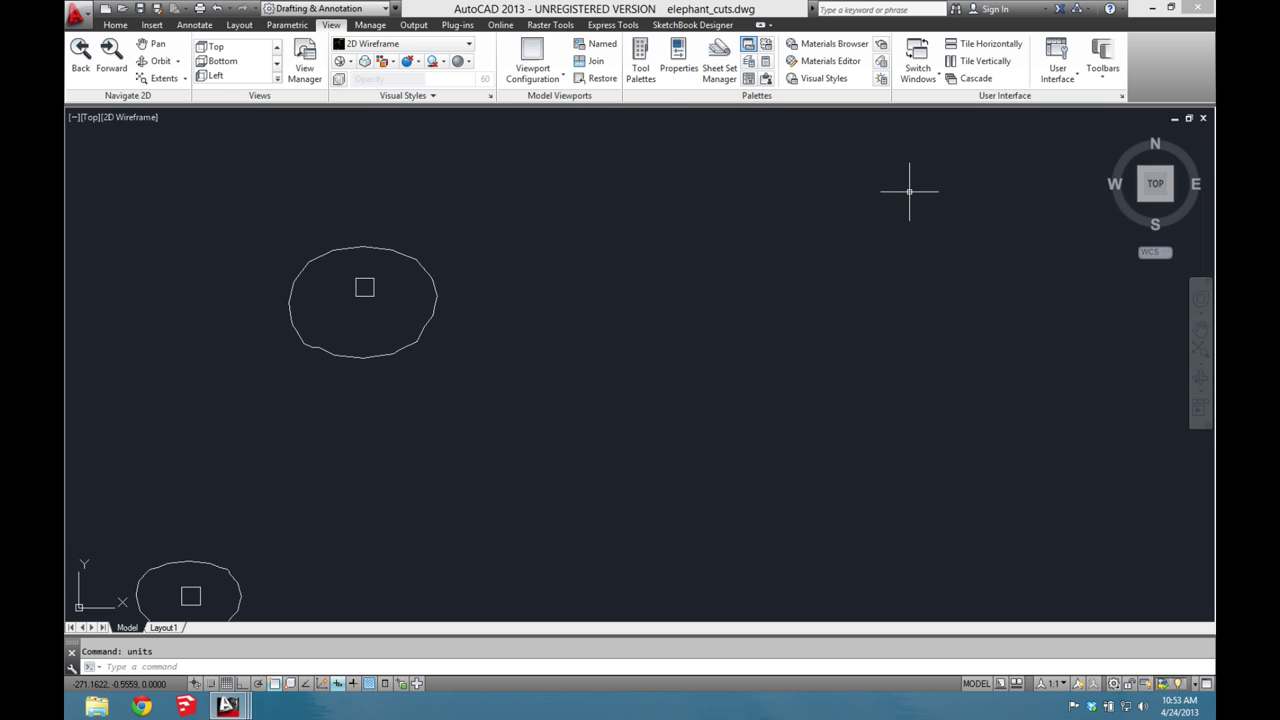
- Switch to laser template.dwg and centre the red board outline
{"action": "left_click", "coordinate": [922, 78]}
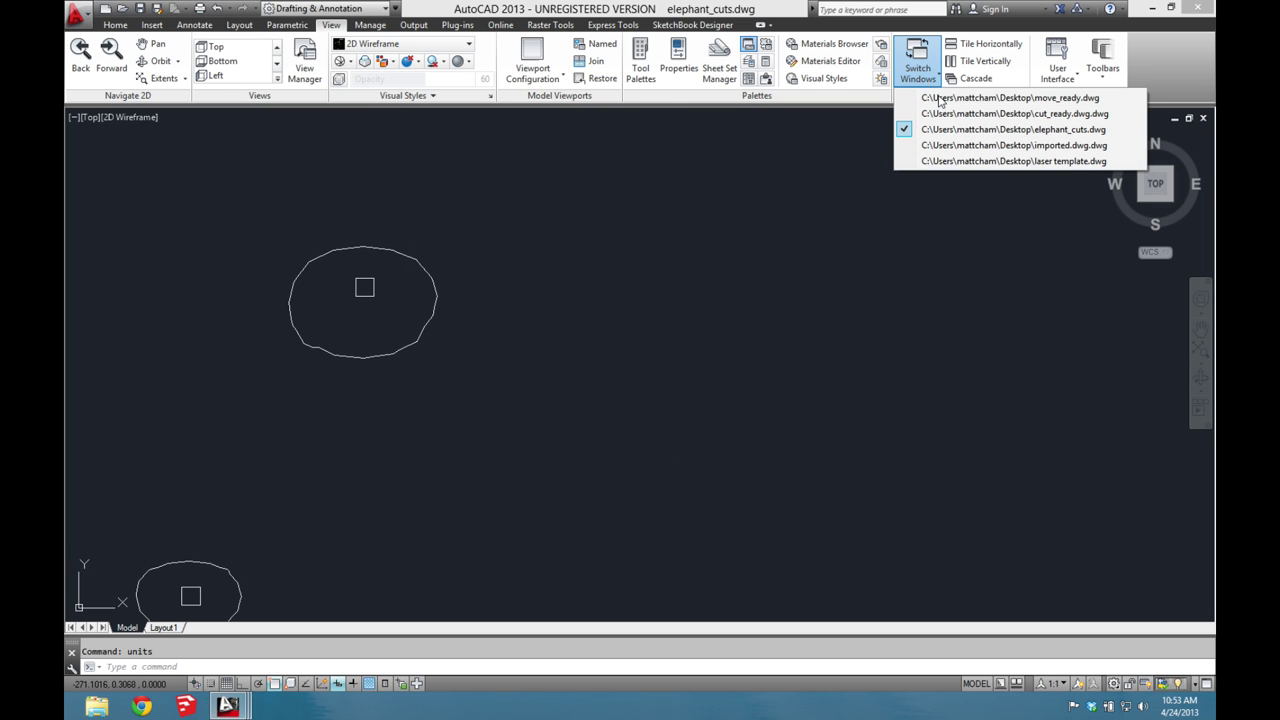
{"action": "left_click", "coordinate": [968, 161]}
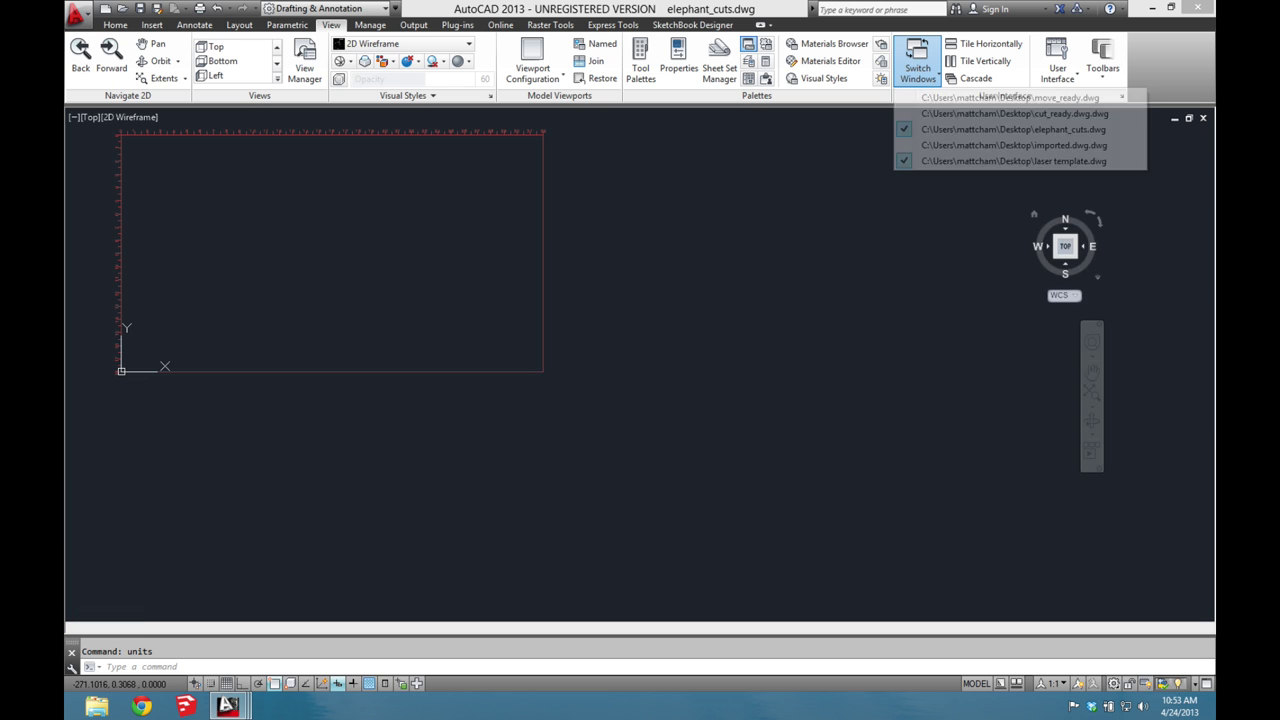
{"action": "middle_click_drag", "start_coordinate": [537, 335], "coordinate": [729, 363]}
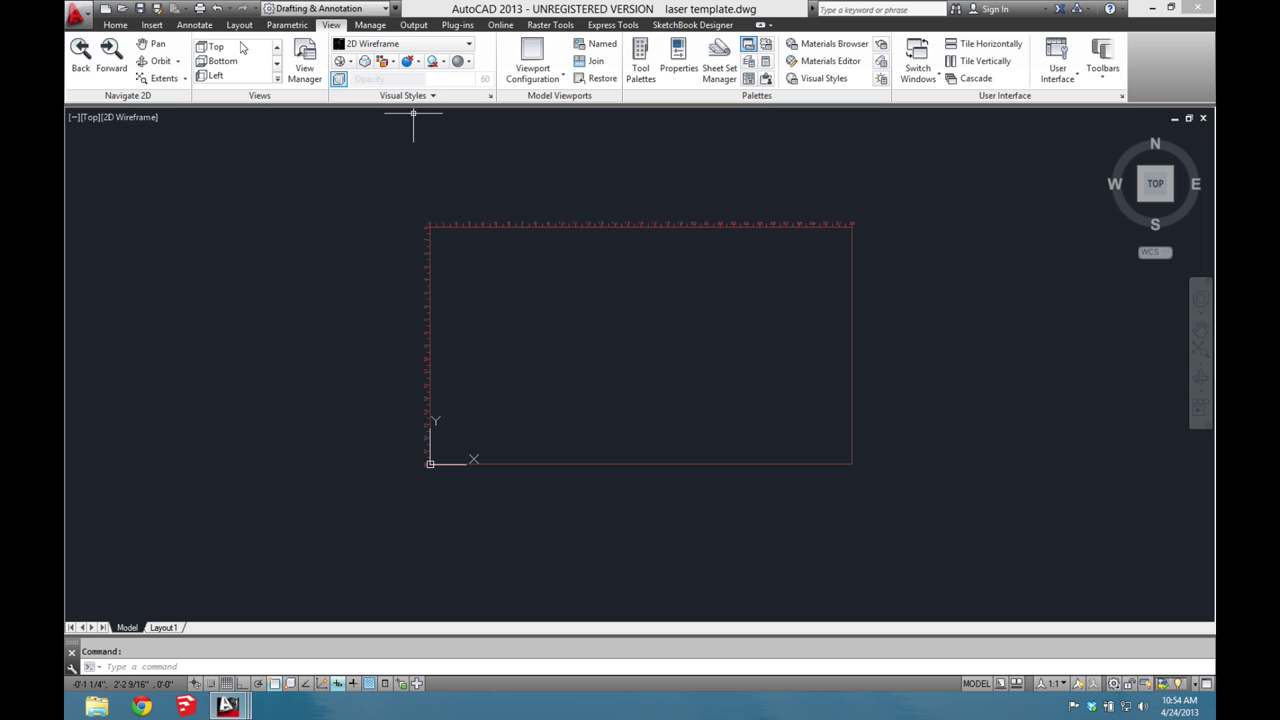
- Save the template under the new name 'laser template my project'
{"action": "left_click", "coordinate": [83, 12]}
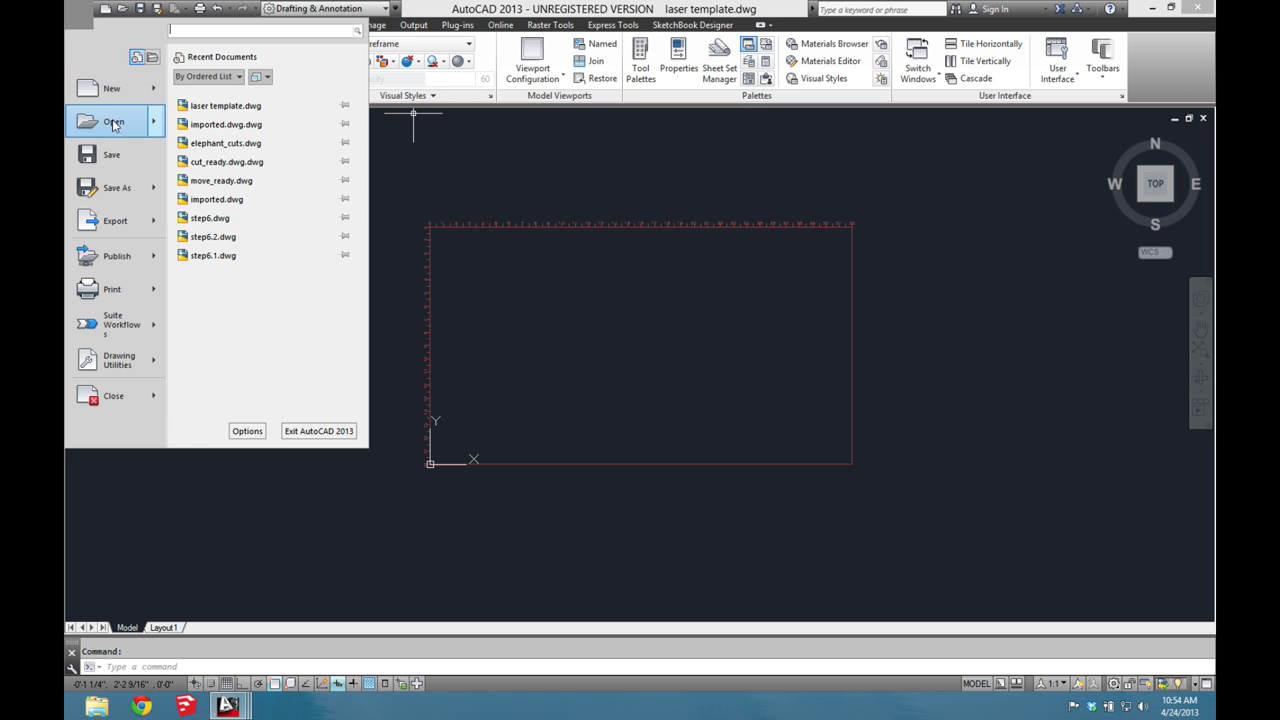
{"action": "left_click", "coordinate": [124, 186]}
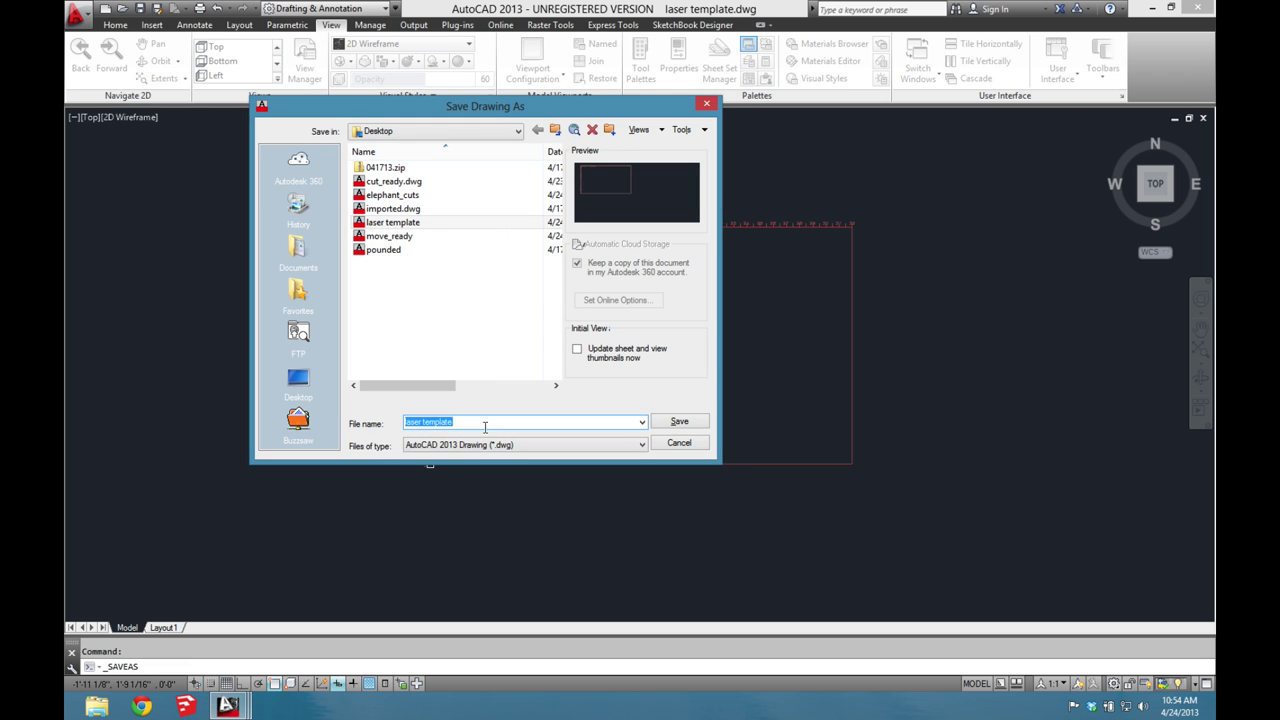
{"action": "left_click", "coordinate": [483, 421]}
{"action": "type", "text": "my project"}
{"action": "key", "text": "Return"}
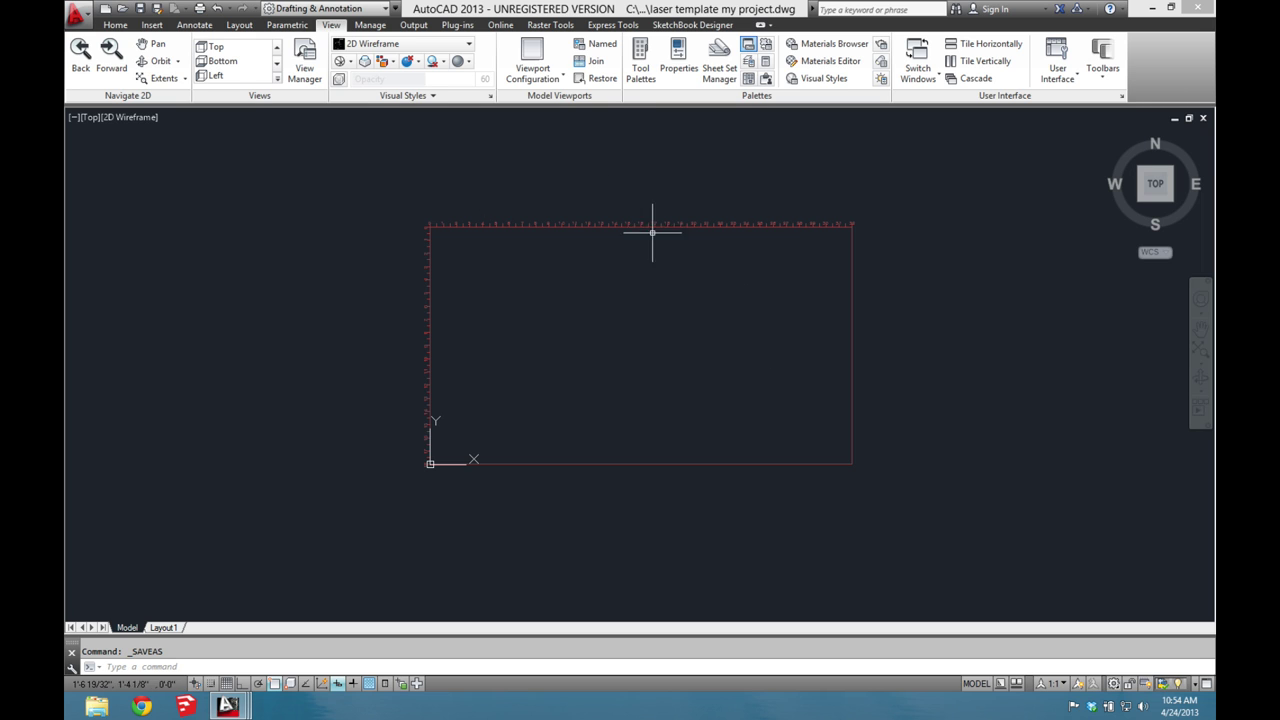
- In the layer manager, leave the border layer unlocked and make it the current layer
{"action": "type", "text": "layer"}
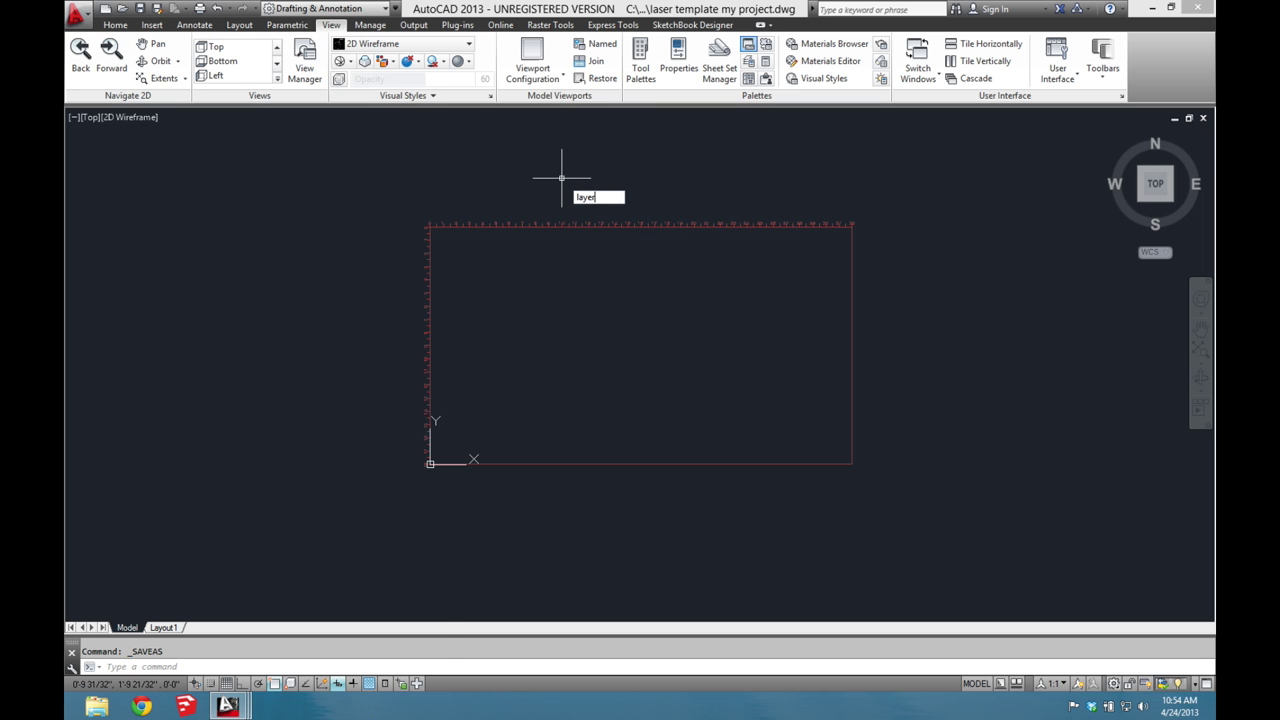
{"action": "key", "text": "Return"}
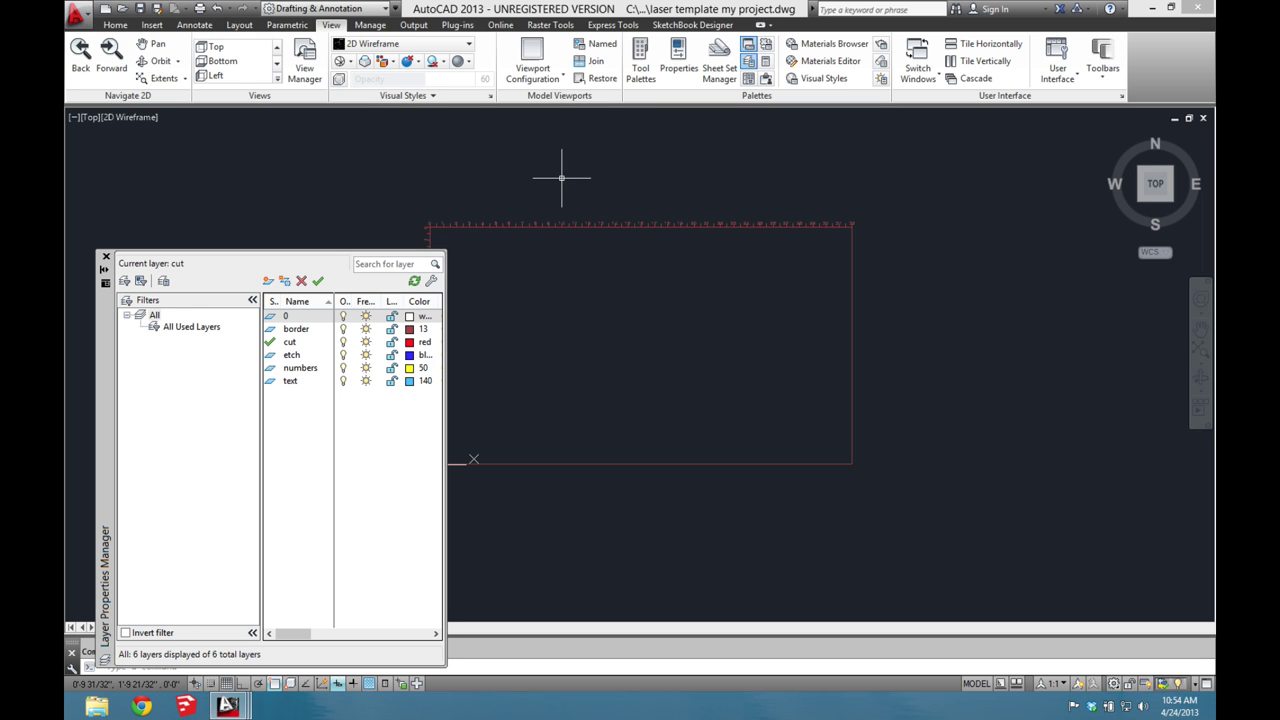
{"action": "left_click", "coordinate": [391, 329]}
{"action": "left_click", "coordinate": [391, 329]}
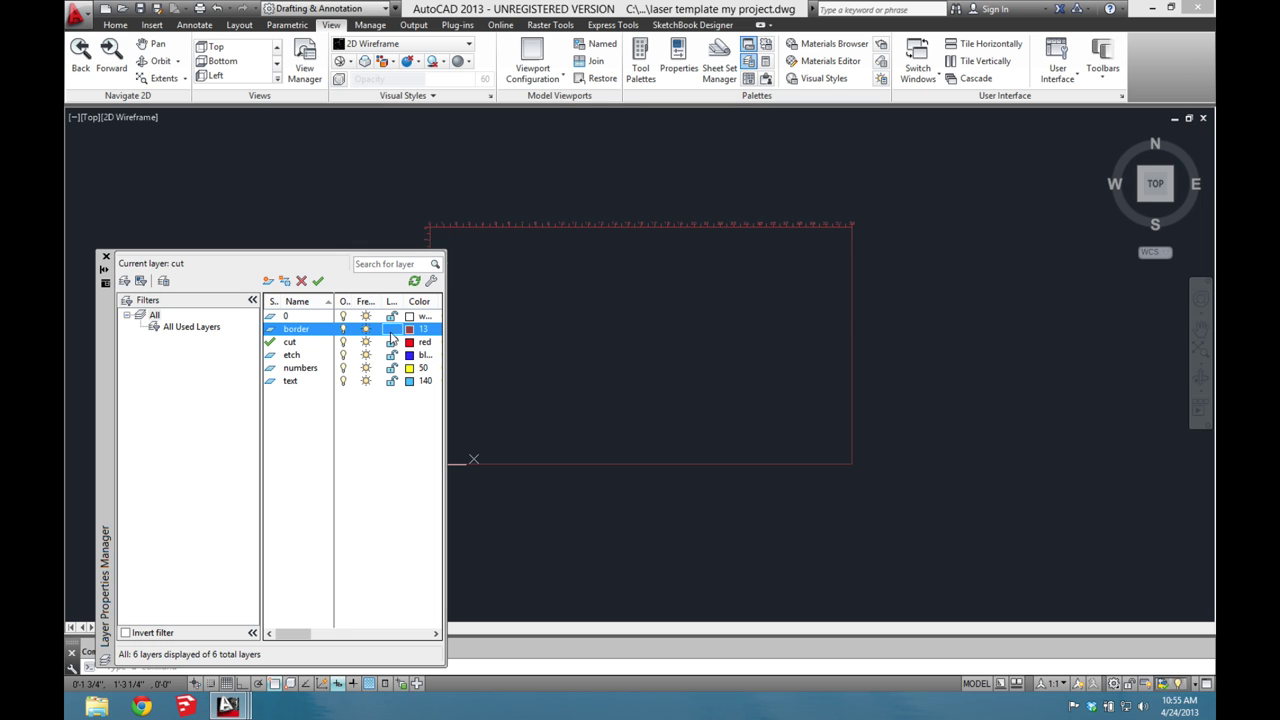
{"action": "left_click", "coordinate": [391, 329]}
{"action": "left_click", "coordinate": [391, 329]}
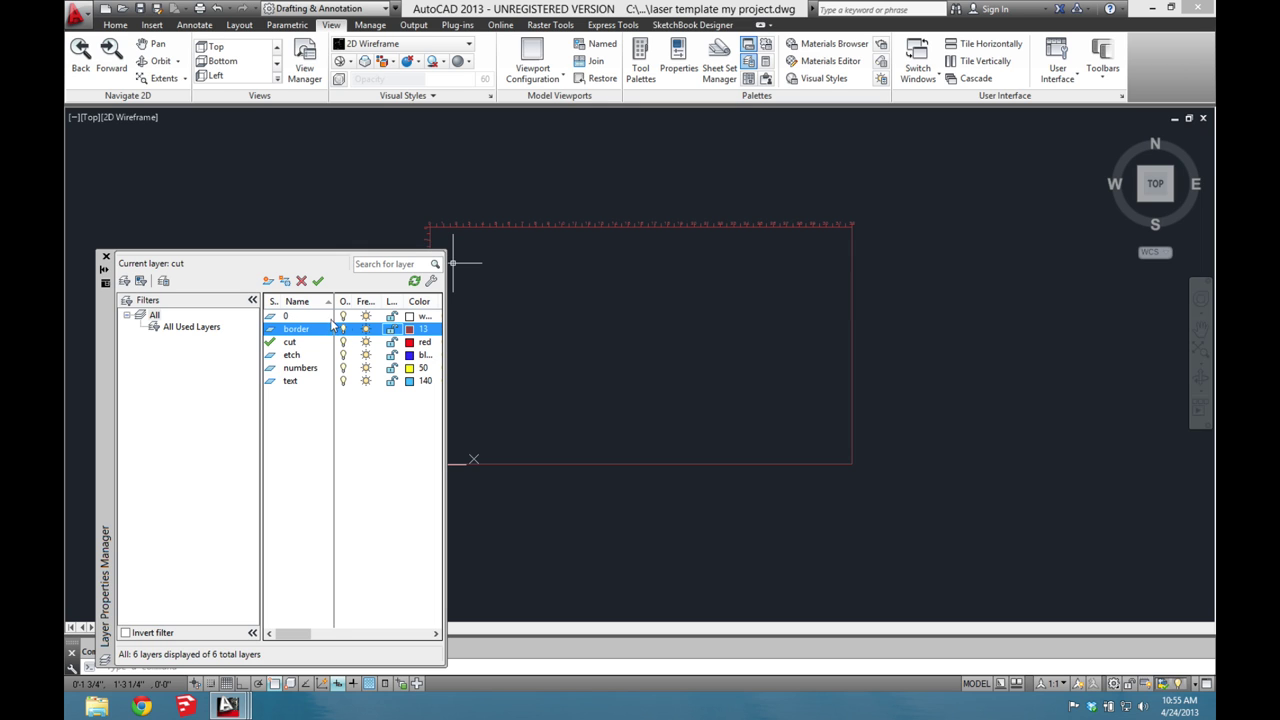
{"action": "double_click", "coordinate": [271, 331]}
{"action": "left_click", "coordinate": [105, 261]}
{"action": "scroll", "coordinate": [760, 385], "scroll_direction": "down", "scroll_amount": 2}
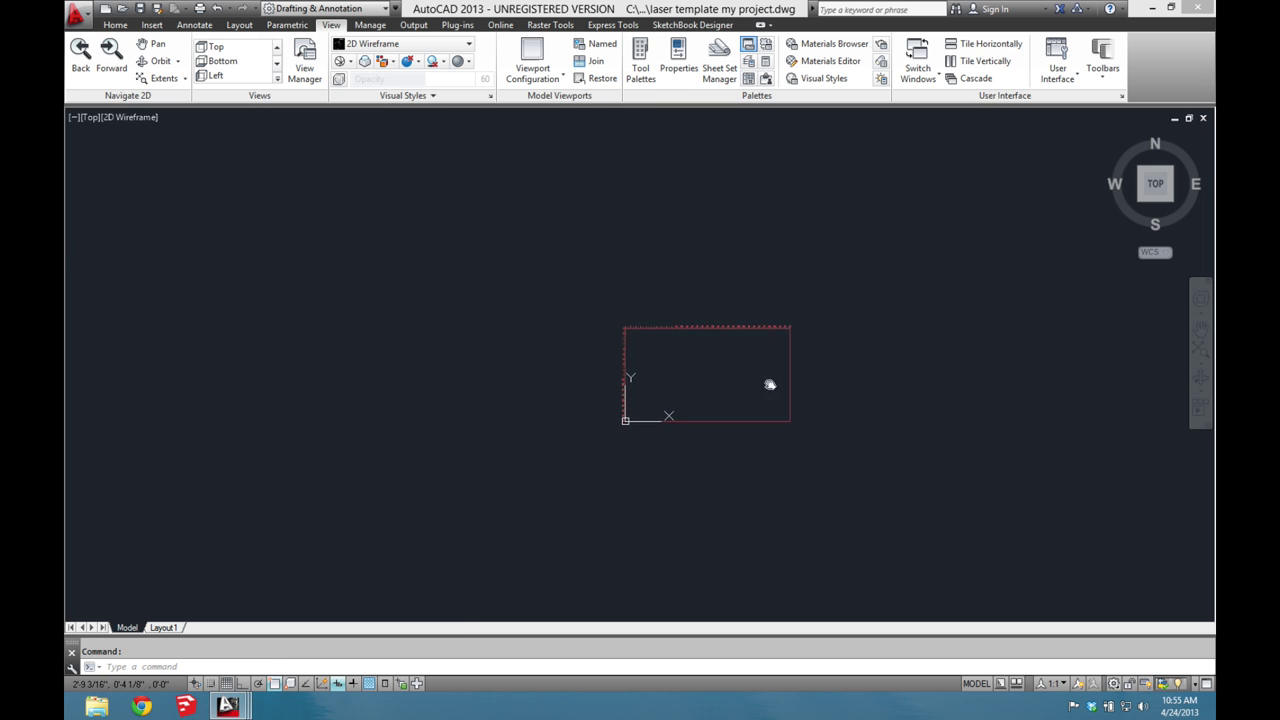
{"action": "middle_click_drag", "start_coordinate": [766, 380], "coordinate": [439, 326]}
{"action": "scroll", "coordinate": [558, 346], "scroll_direction": "up", "scroll_amount": 1}
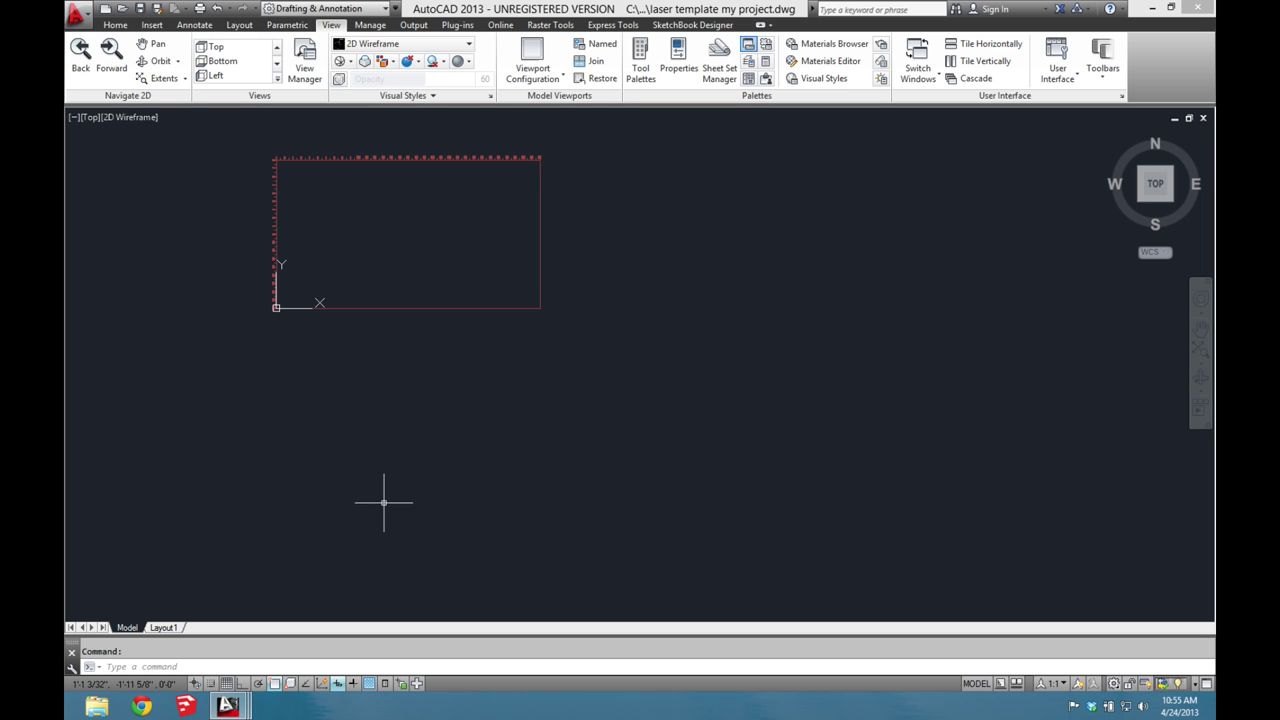
- With Ortho on, draw a closed polyline rectangle with sides 30, 15, 30, 15
{"action": "left_click", "coordinate": [243, 684]}
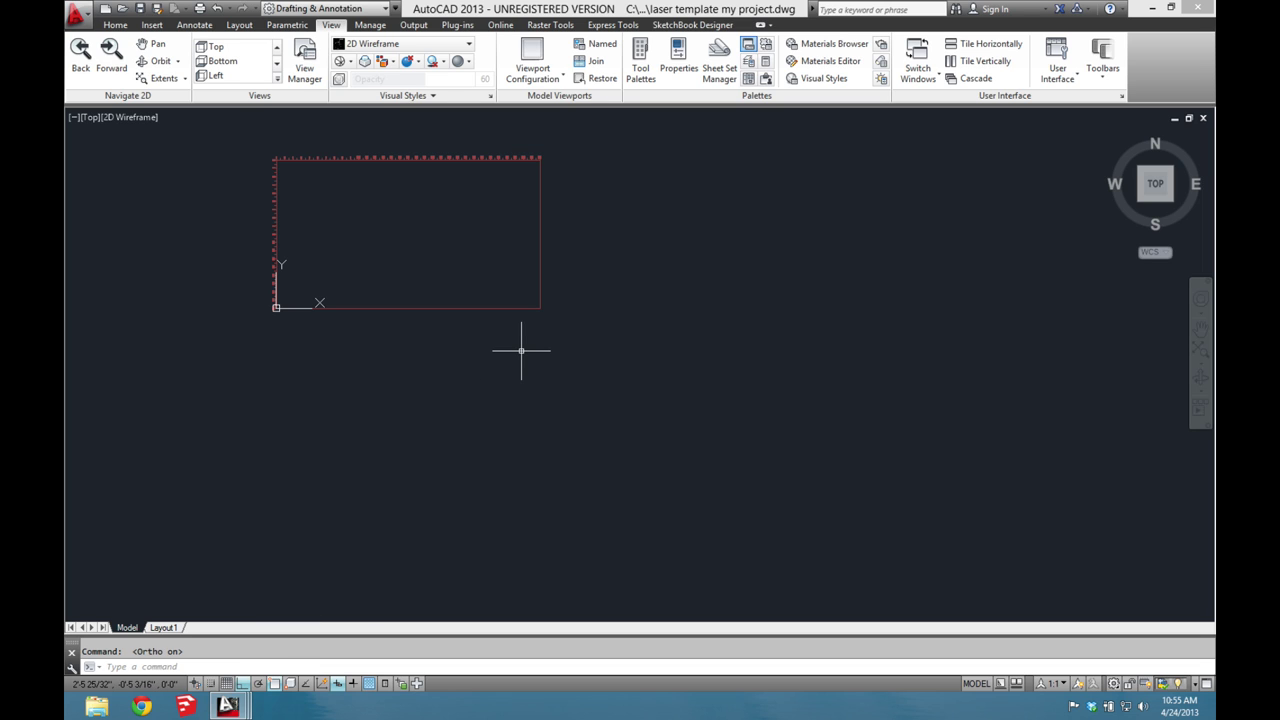
{"action": "type", "text": "plin"}
{"action": "key", "text": "Return"}
{"action": "left_click", "coordinate": [521, 351]}
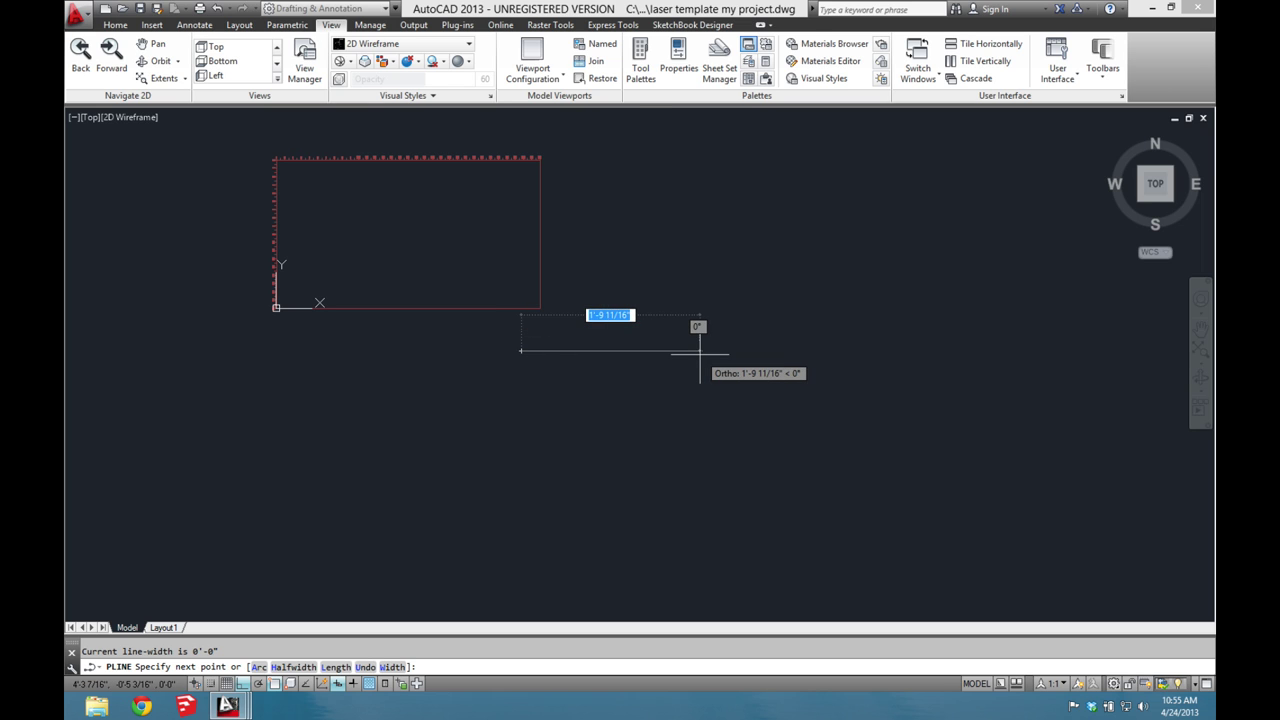
{"action": "type", "text": "30"}
{"action": "key", "text": "Return"}
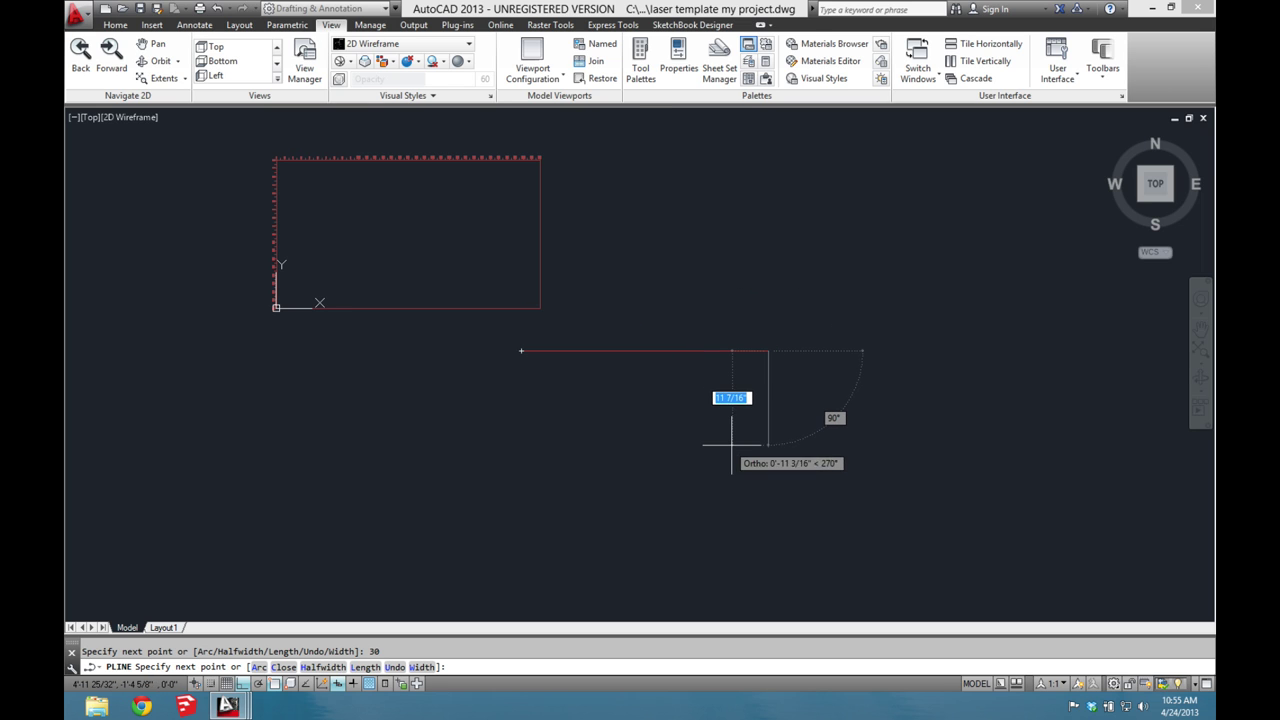
{"action": "type", "text": "15"}
{"action": "key", "text": "Return"}
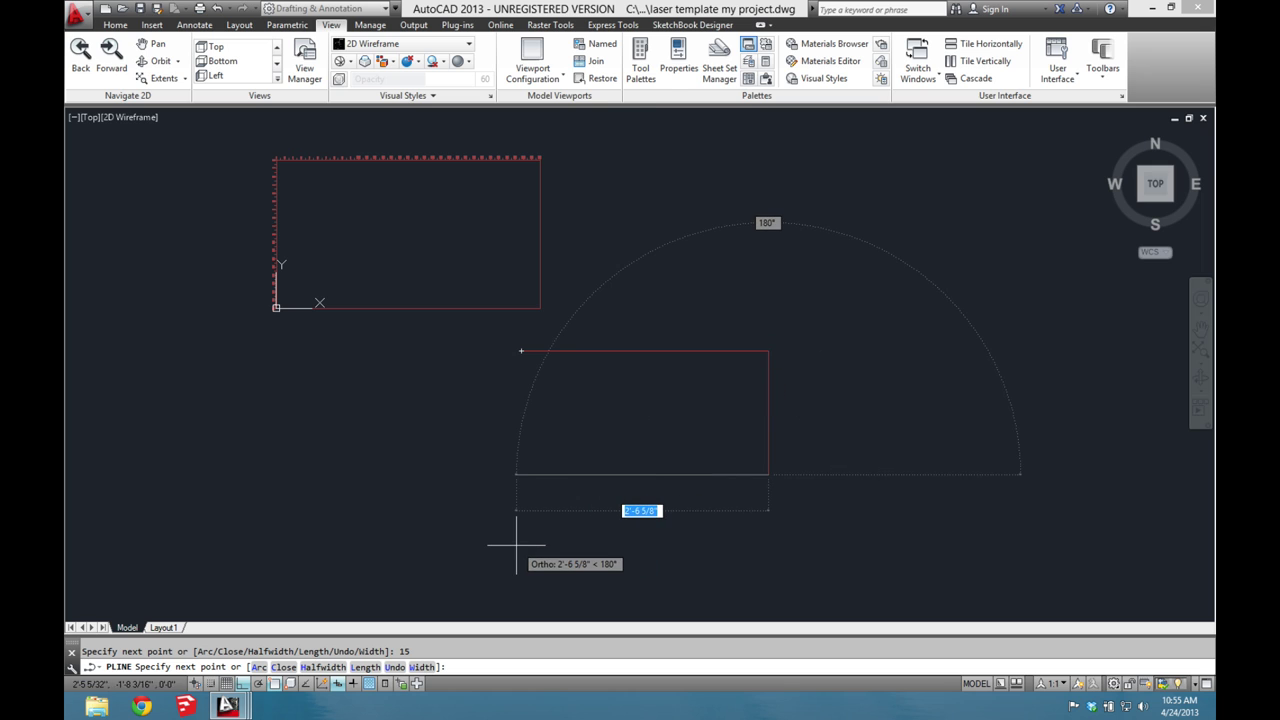
{"action": "type", "text": "30"}
{"action": "key", "text": "Return"}
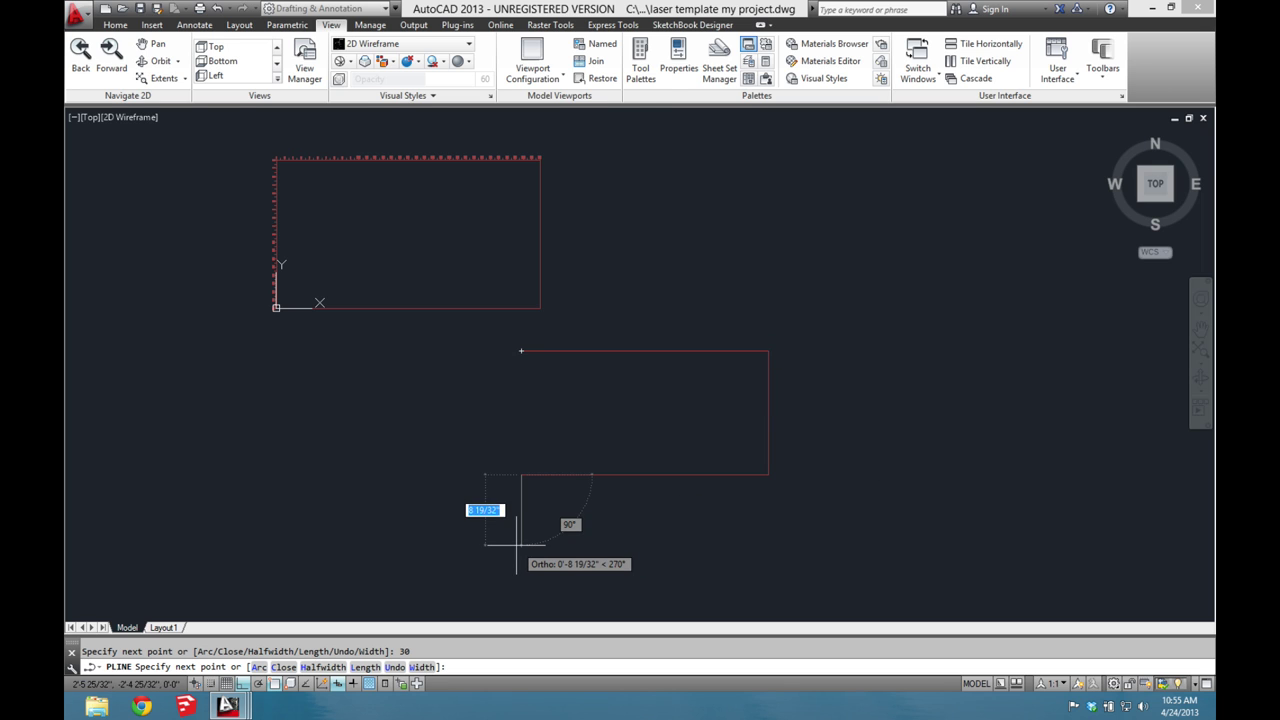
{"action": "type", "text": "15"}
{"action": "key", "text": "Return"}
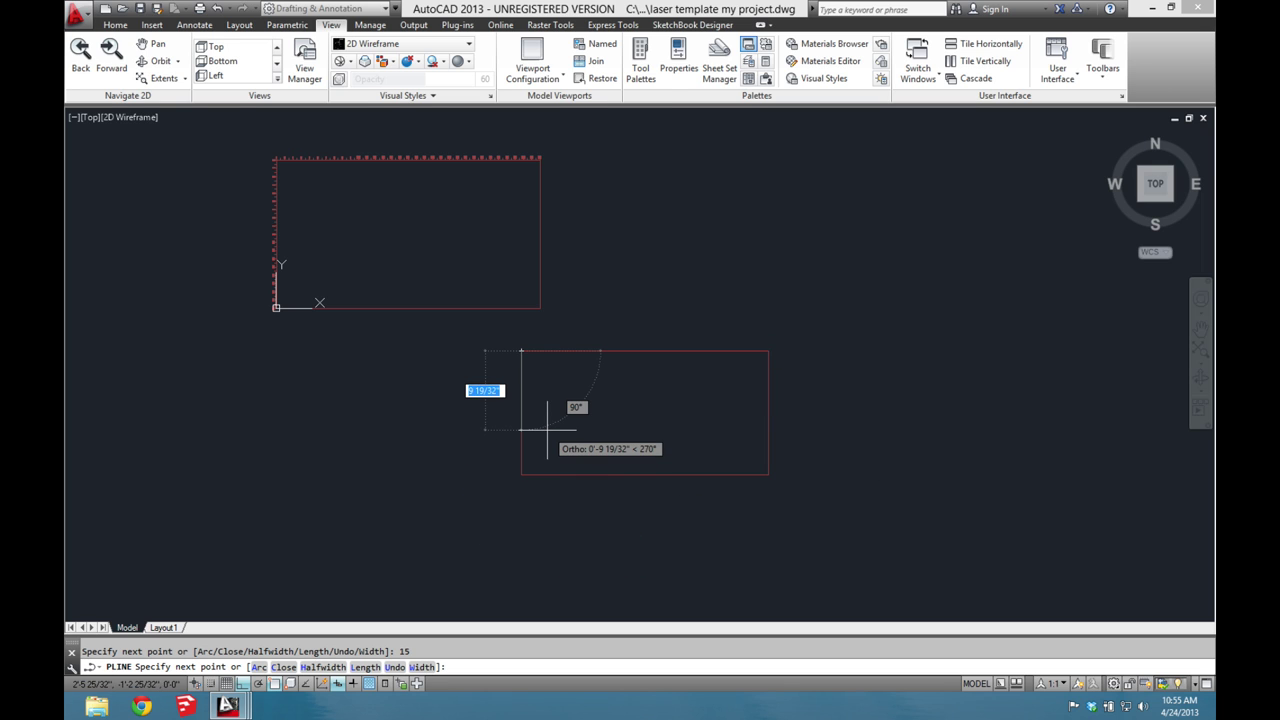
{"action": "key", "text": "Escape"}
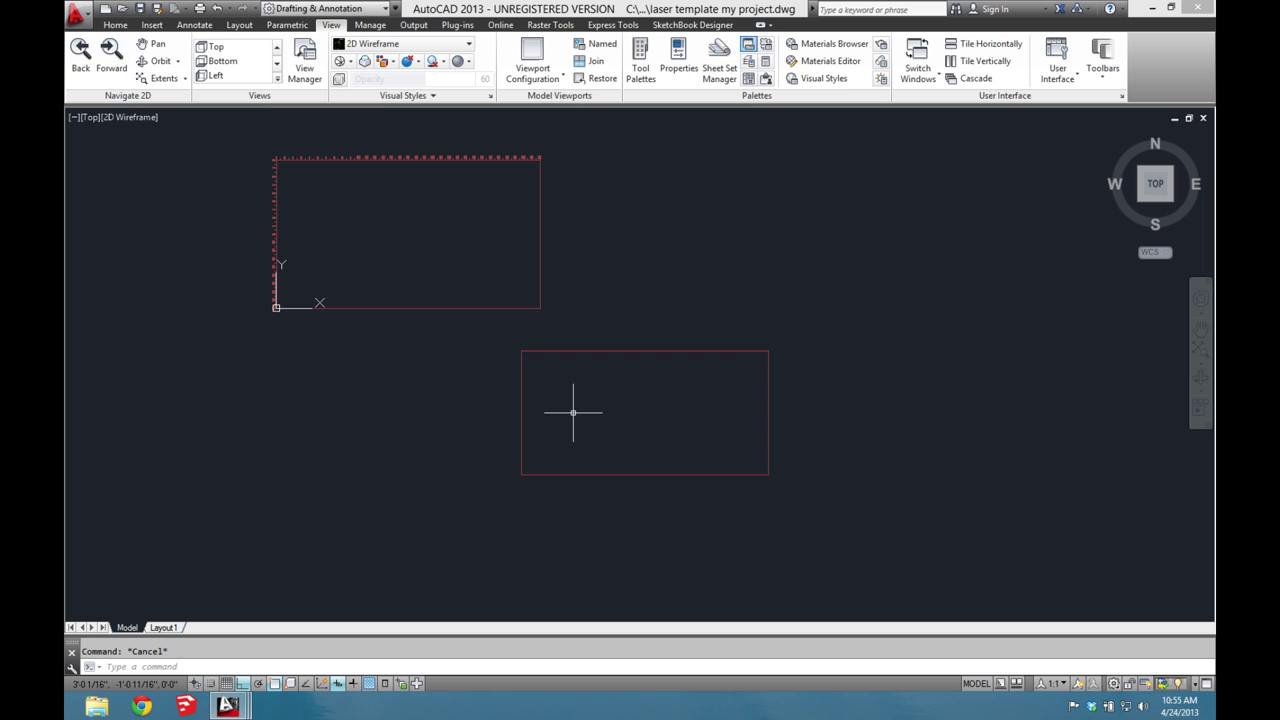
{"action": "type", "text": "copy"}
{"action": "key", "text": "Return"}
- Copy the 30 by 15 rectangle to the right, making a row of four boards
{"action": "left_click", "coordinate": [511, 340]}
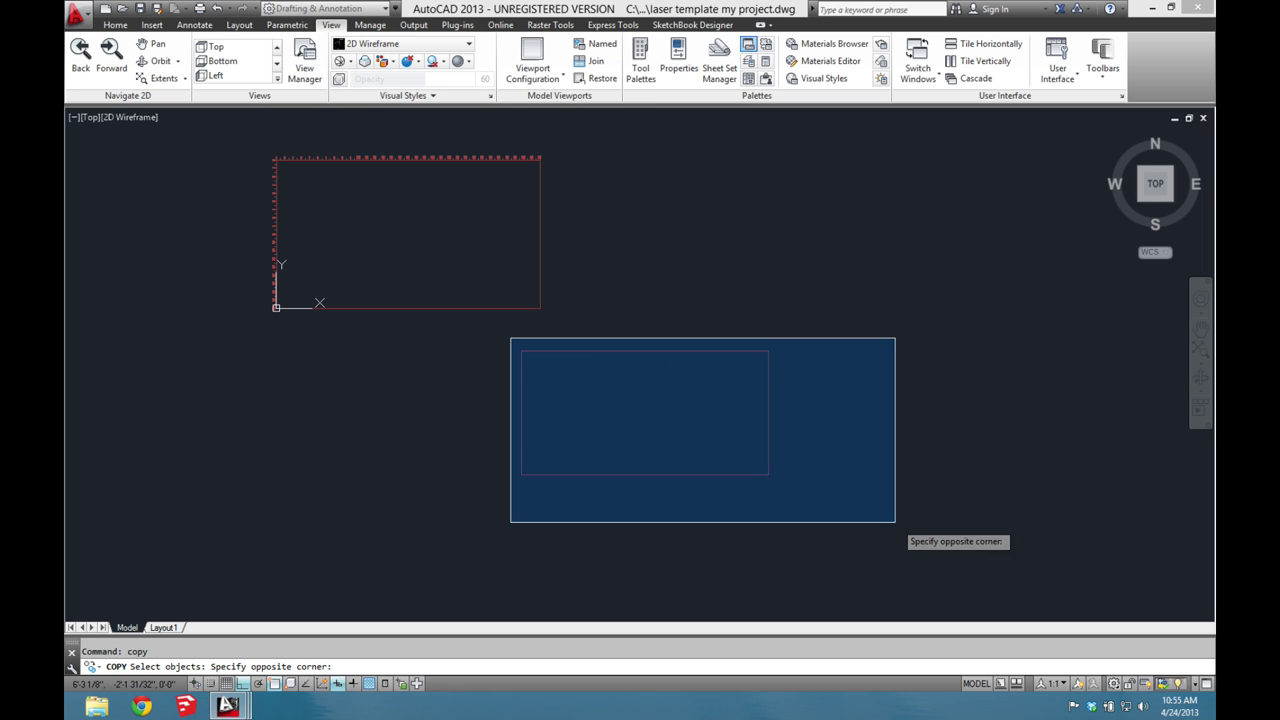
{"action": "left_click", "coordinate": [872, 506]}
{"action": "key", "text": "Return"}
{"action": "left_click", "coordinate": [578, 416]}
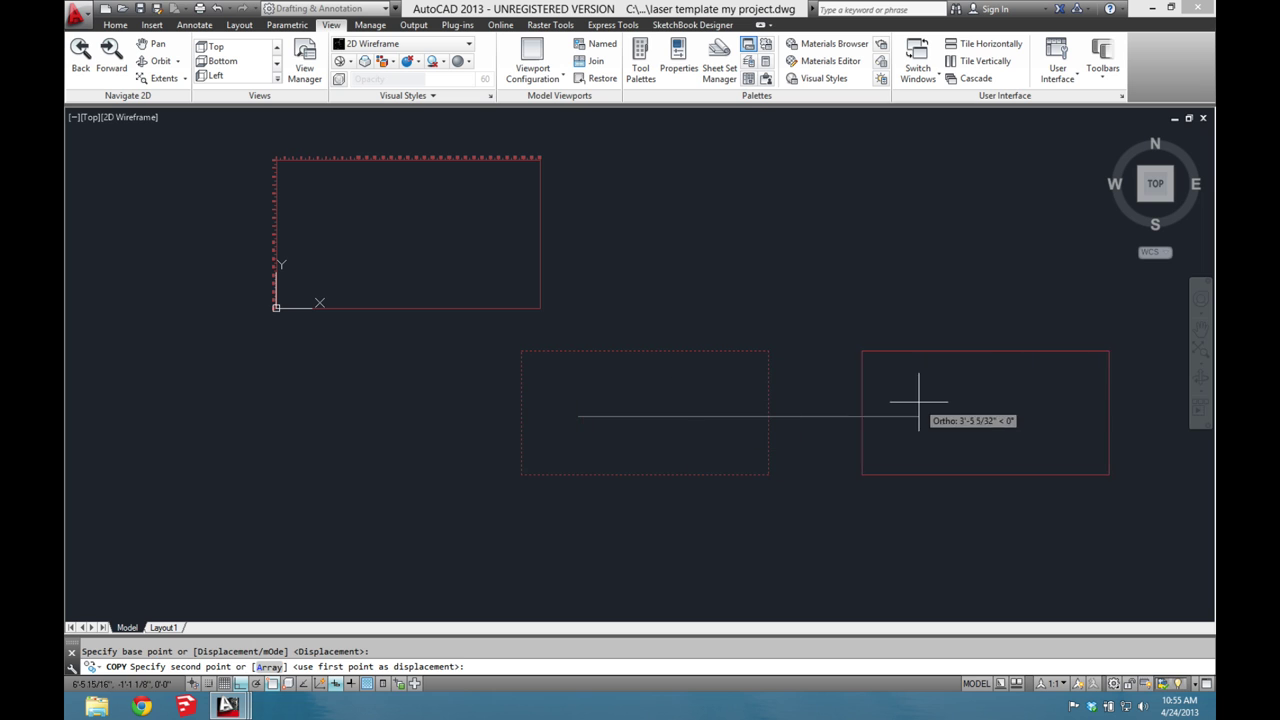
{"action": "left_click", "coordinate": [1130, 398]}
{"action": "middle_click_drag", "start_coordinate": [962, 387], "coordinate": [754, 386]}
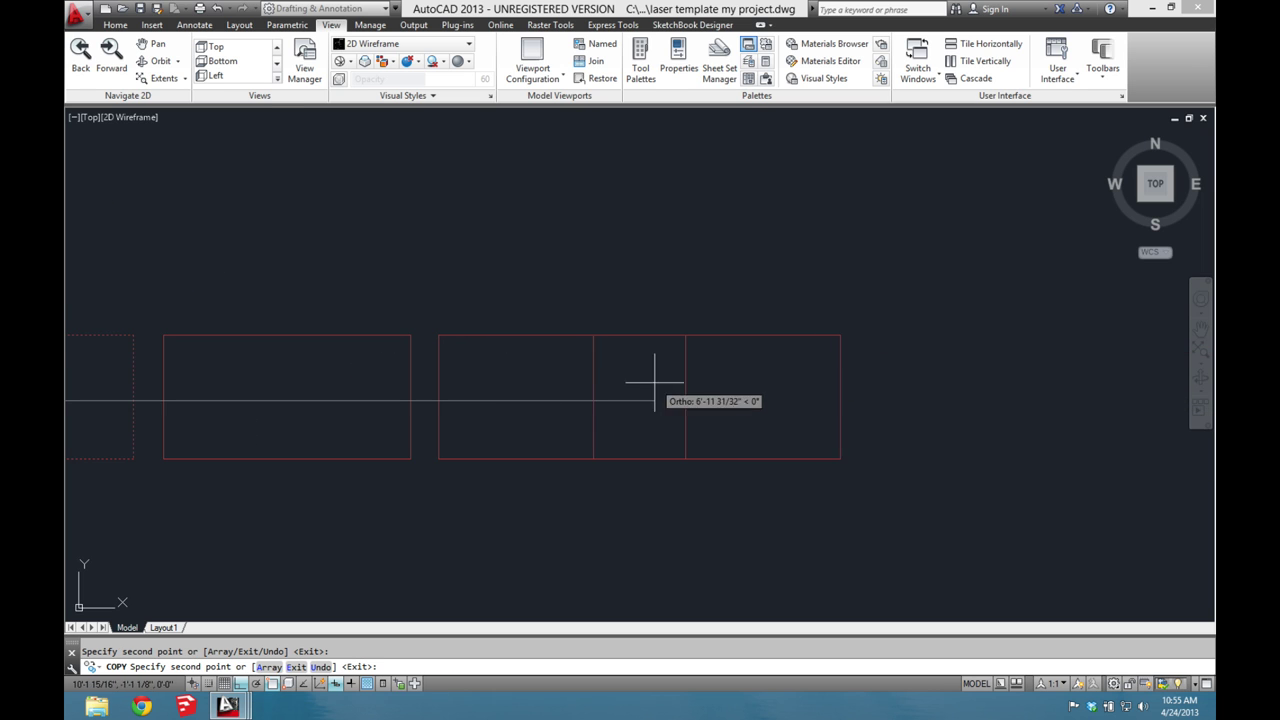
{"action": "key", "text": "Escape"}
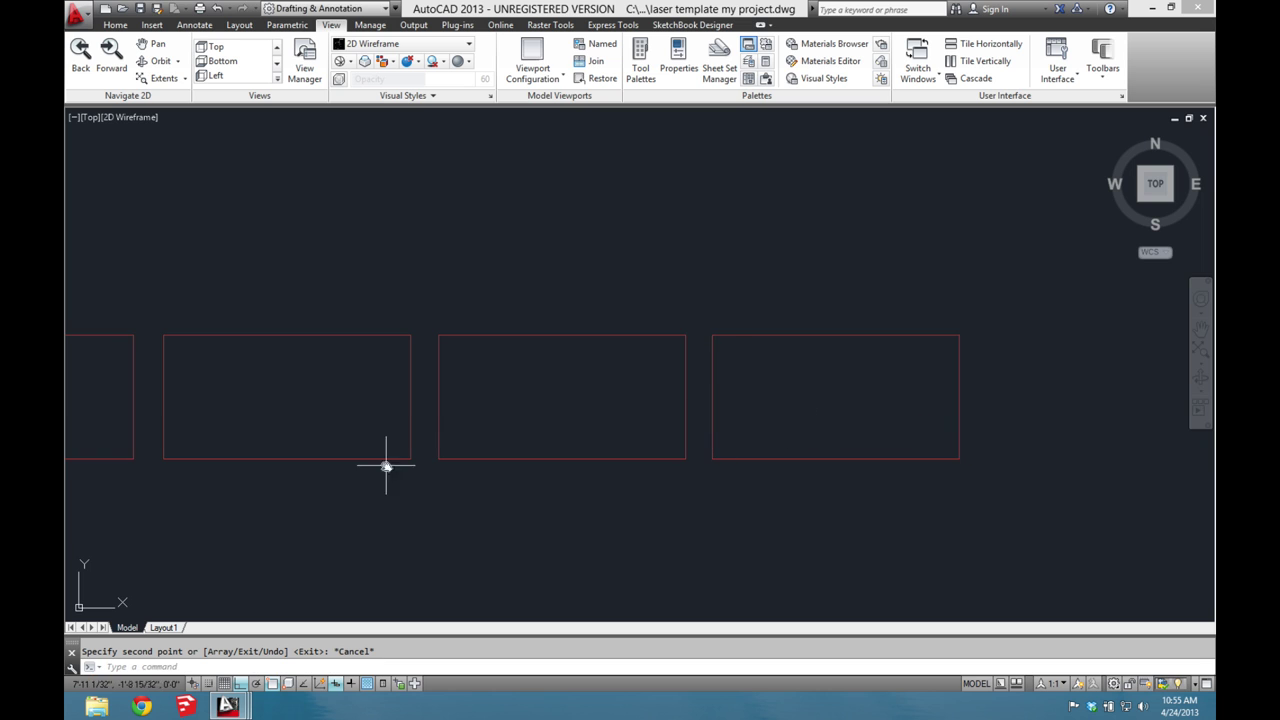
{"action": "middle_click_drag", "start_coordinate": [389, 463], "coordinate": [549, 449]}
{"action": "scroll", "coordinate": [549, 449], "scroll_direction": "down", "scroll_amount": 2}
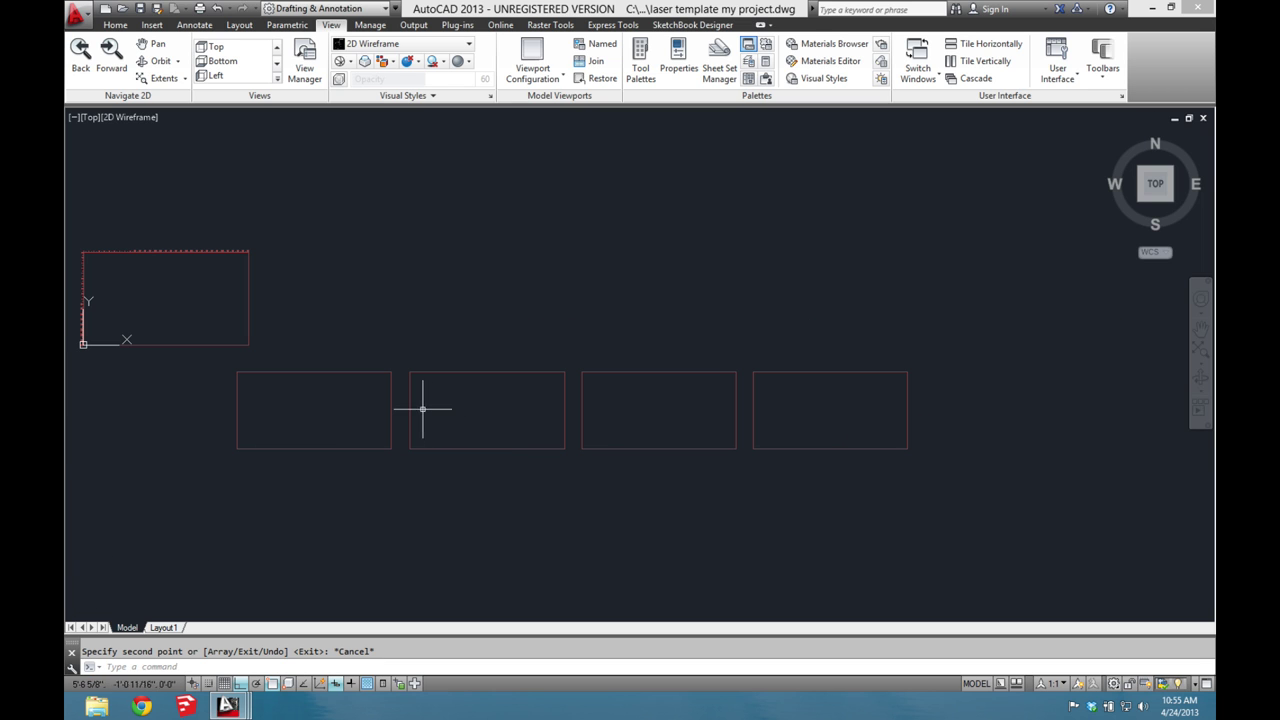
{"action": "middle_click_drag", "start_coordinate": [531, 414], "coordinate": [675, 424]}
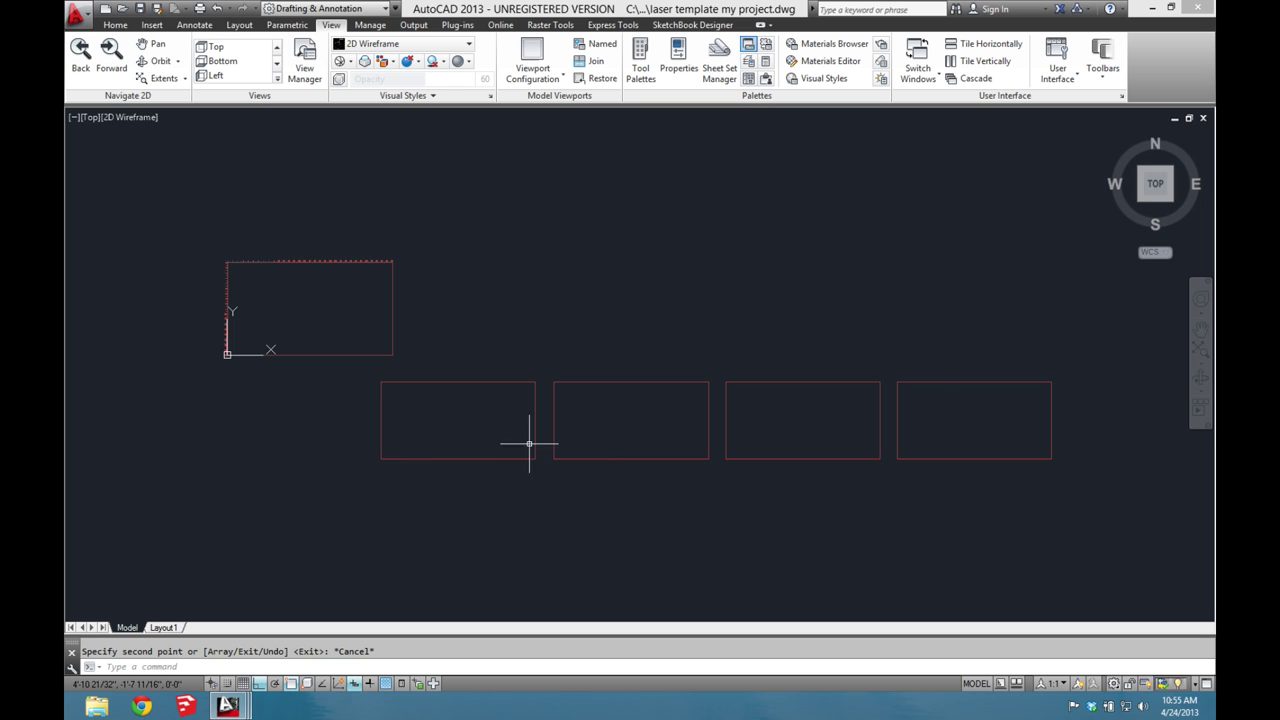
- In Layer Properties, lock the border layer and set the cut layer as current
{"action": "type", "text": "la"}
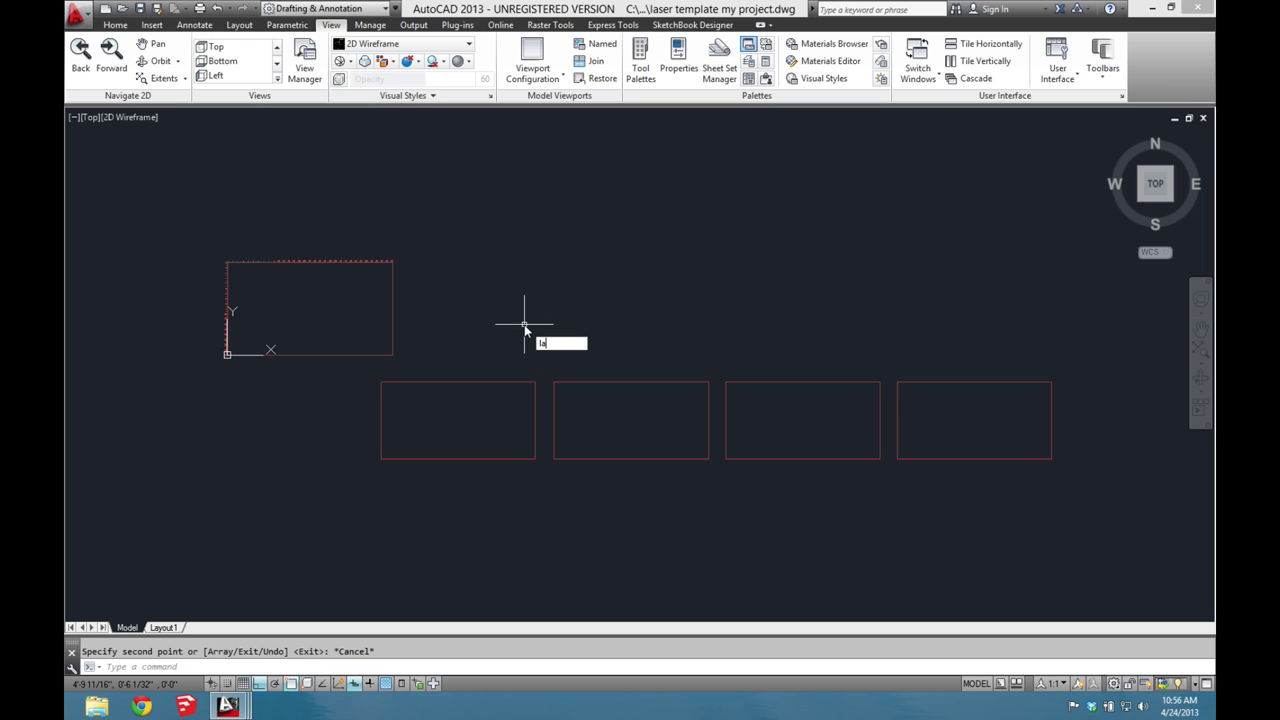
{"action": "type", "text": "yers"}
{"action": "key", "text": "Return"}
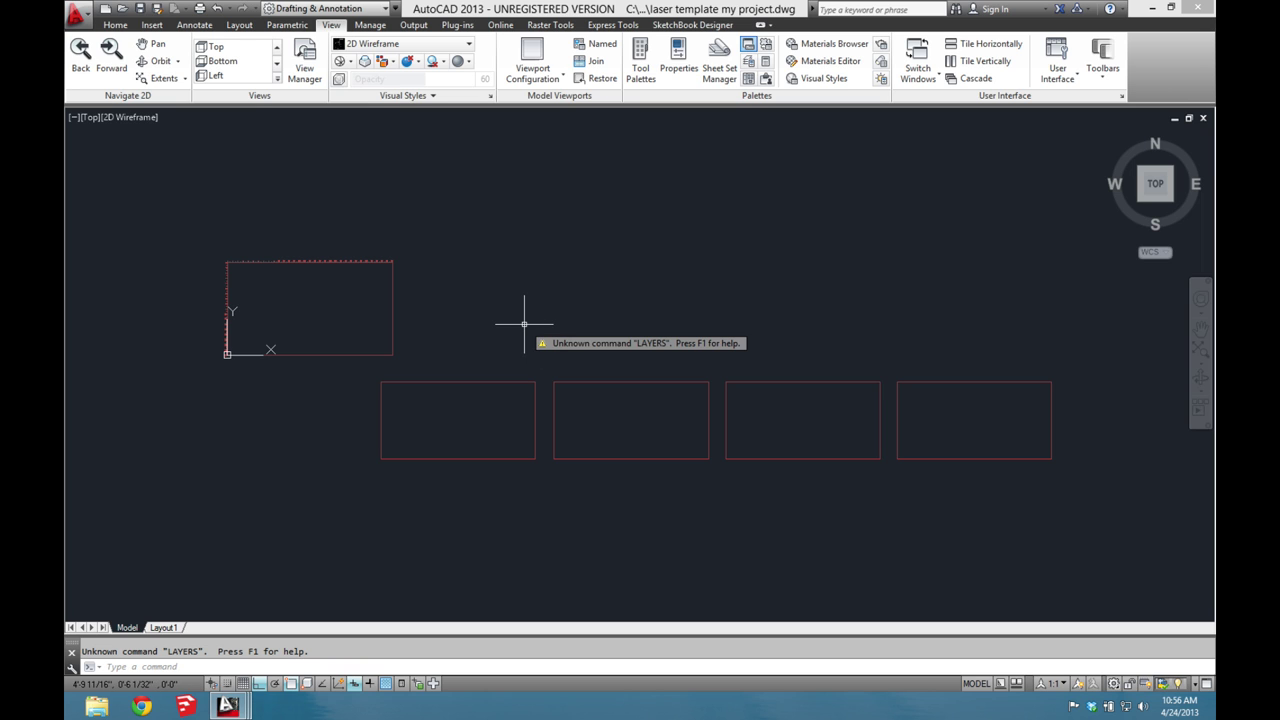
{"action": "type", "text": "la"}
{"action": "key", "text": "Return"}
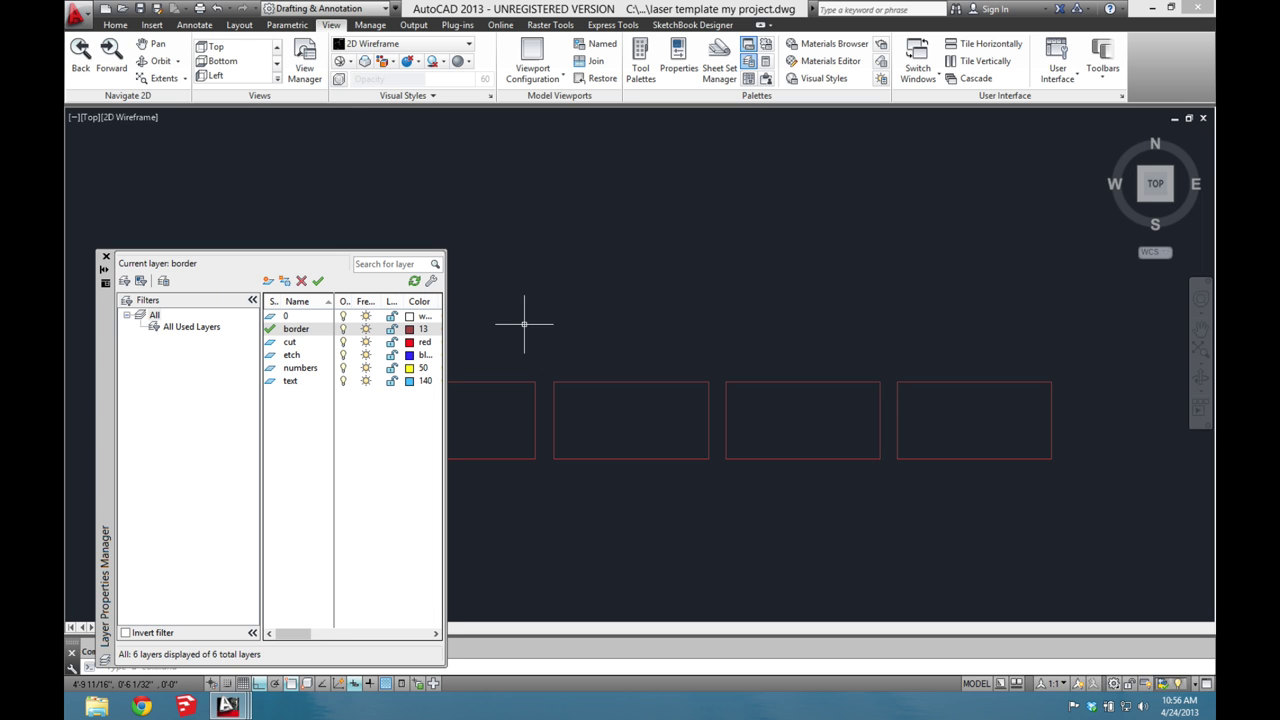
{"action": "left_click", "coordinate": [392, 330]}
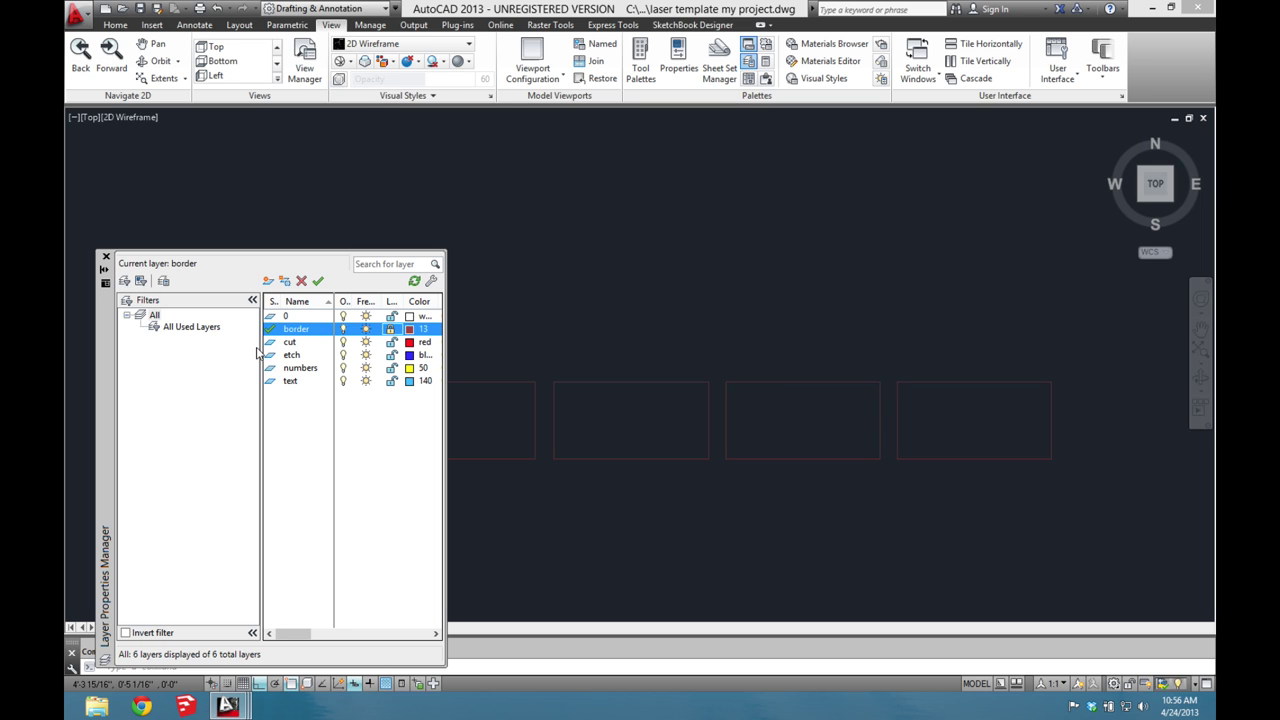
{"action": "left_click", "coordinate": [296, 344]}
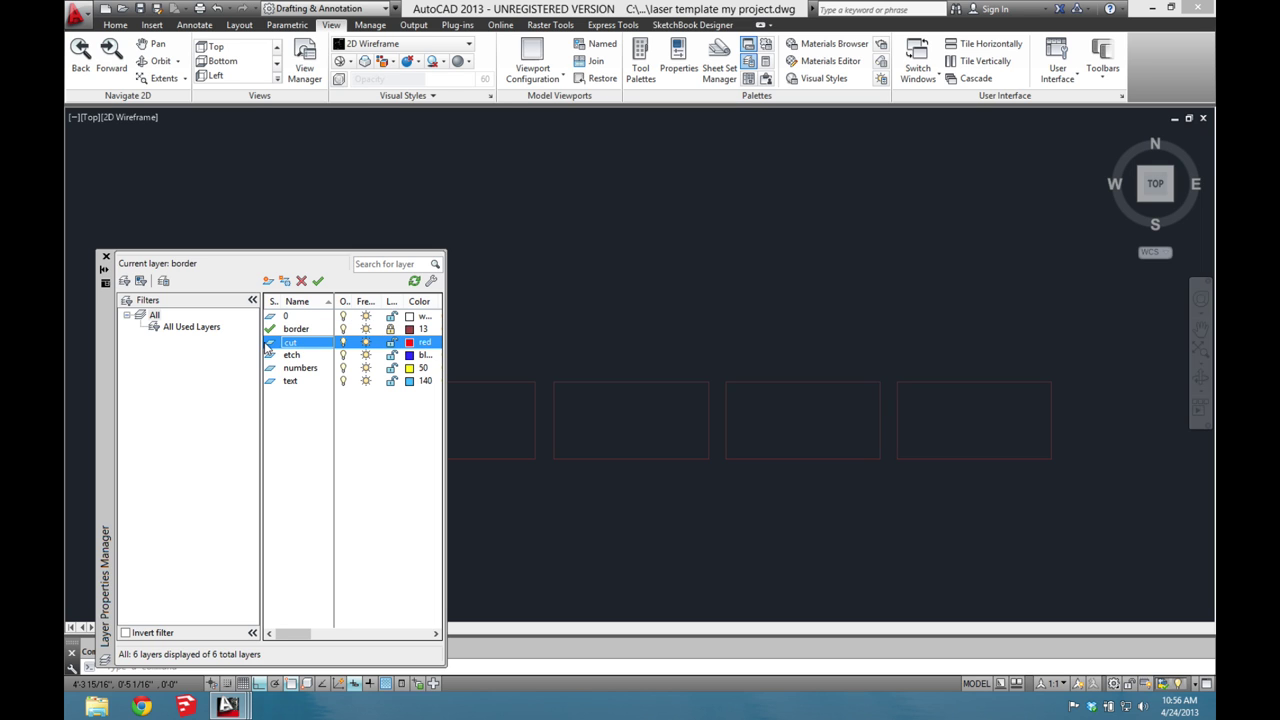
{"action": "double_click", "coordinate": [270, 343]}
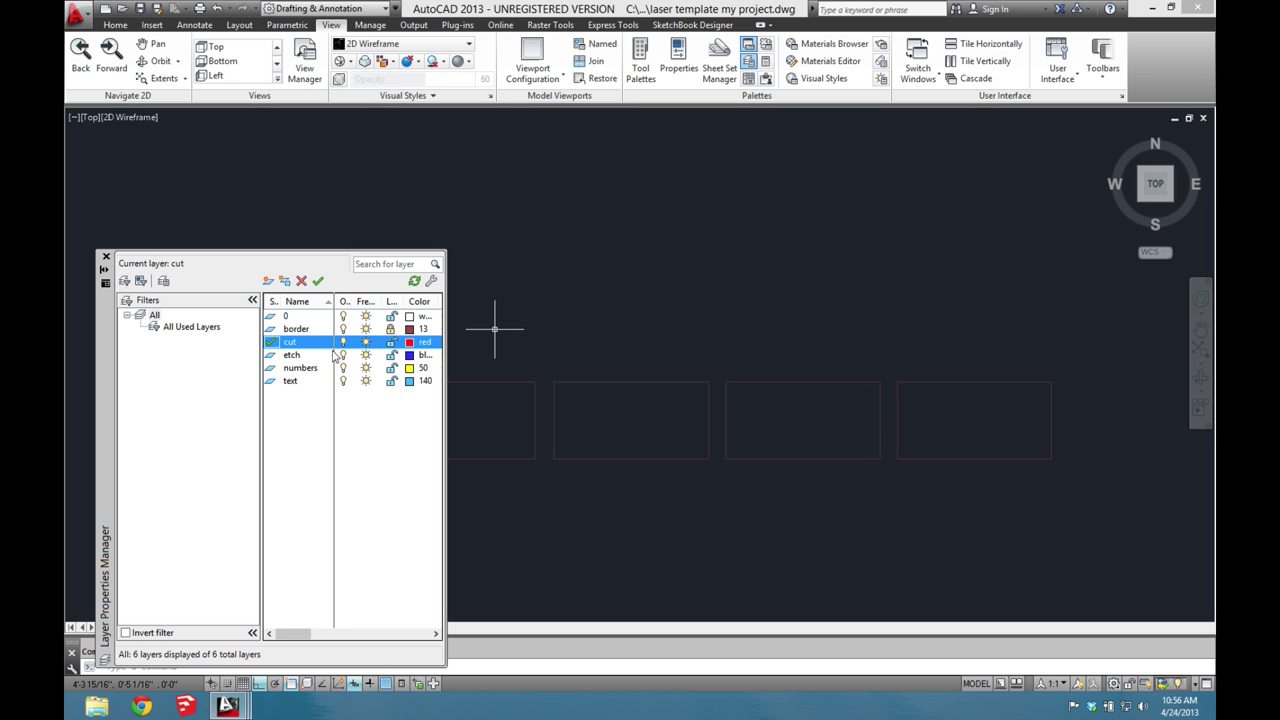
{"action": "left_click", "coordinate": [106, 258]}
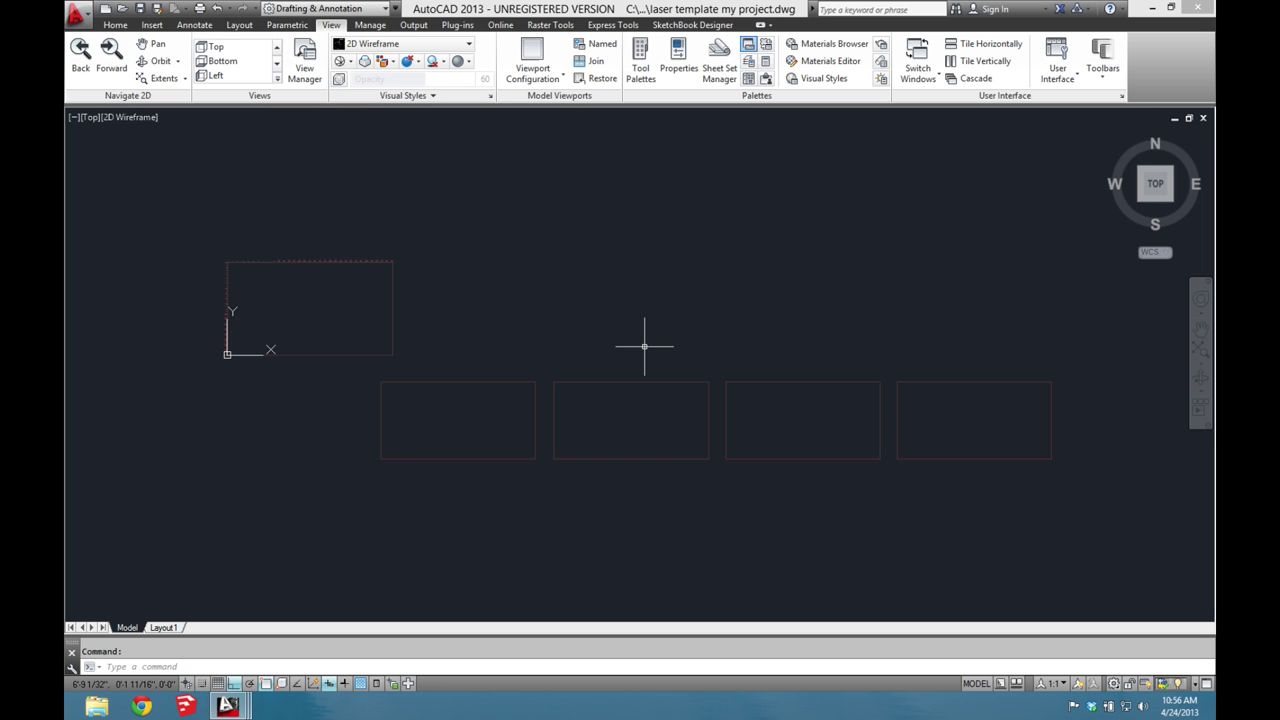
- Switch to imported.dwg and pan to the slice pieces, boards and note
{"action": "left_click", "coordinate": [925, 73]}
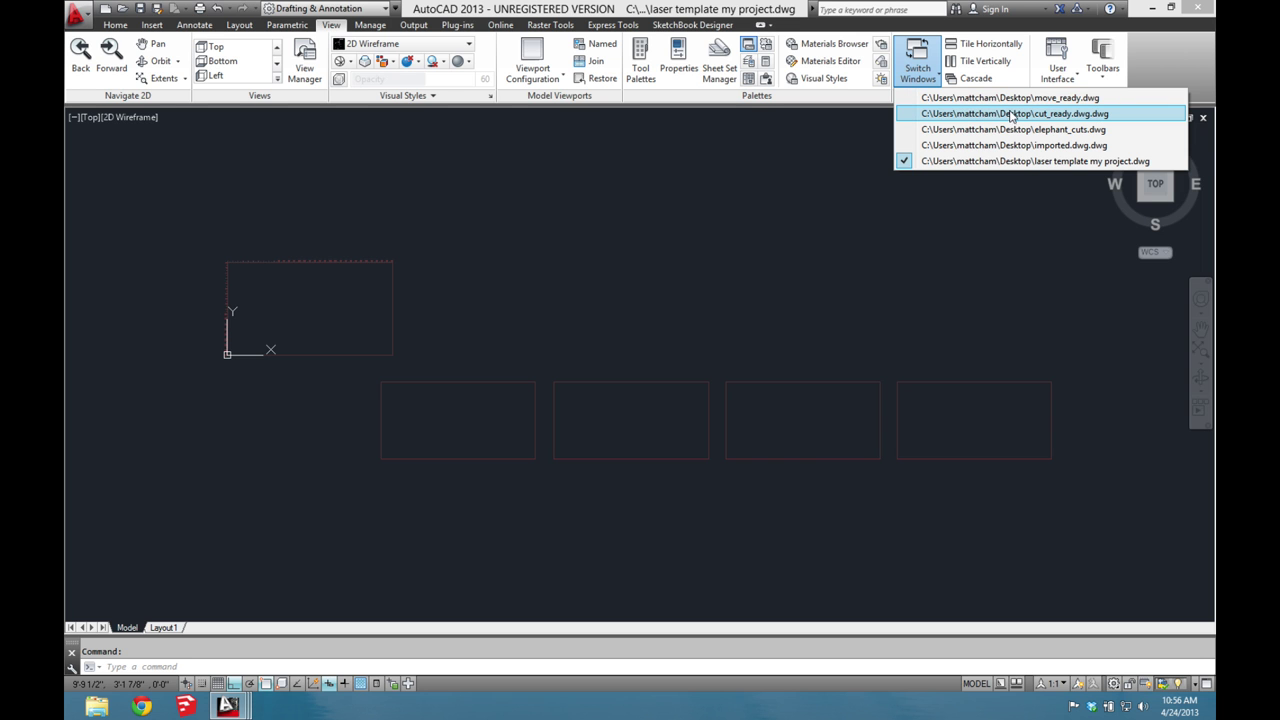
{"action": "left_click", "coordinate": [1017, 145]}
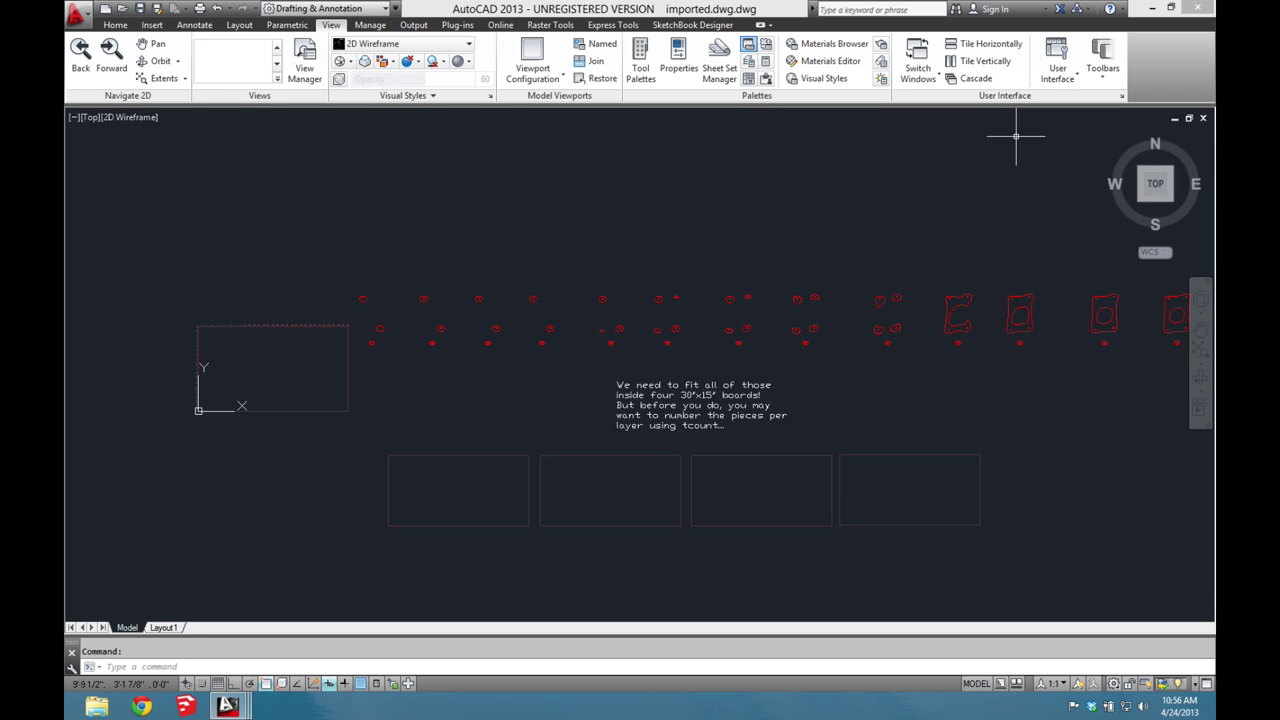
{"action": "mouse_move", "coordinate": [937, 263]}
{"action": "middle_mouse_down"}
{"action": "mouse_move", "coordinate": [723, 223]}
{"action": "mouse_move", "coordinate": [239, 253]}
{"action": "mouse_move", "coordinate": [731, 206]}
{"action": "middle_mouse_up"}
{"action": "left_click", "coordinate": [632, 228]}
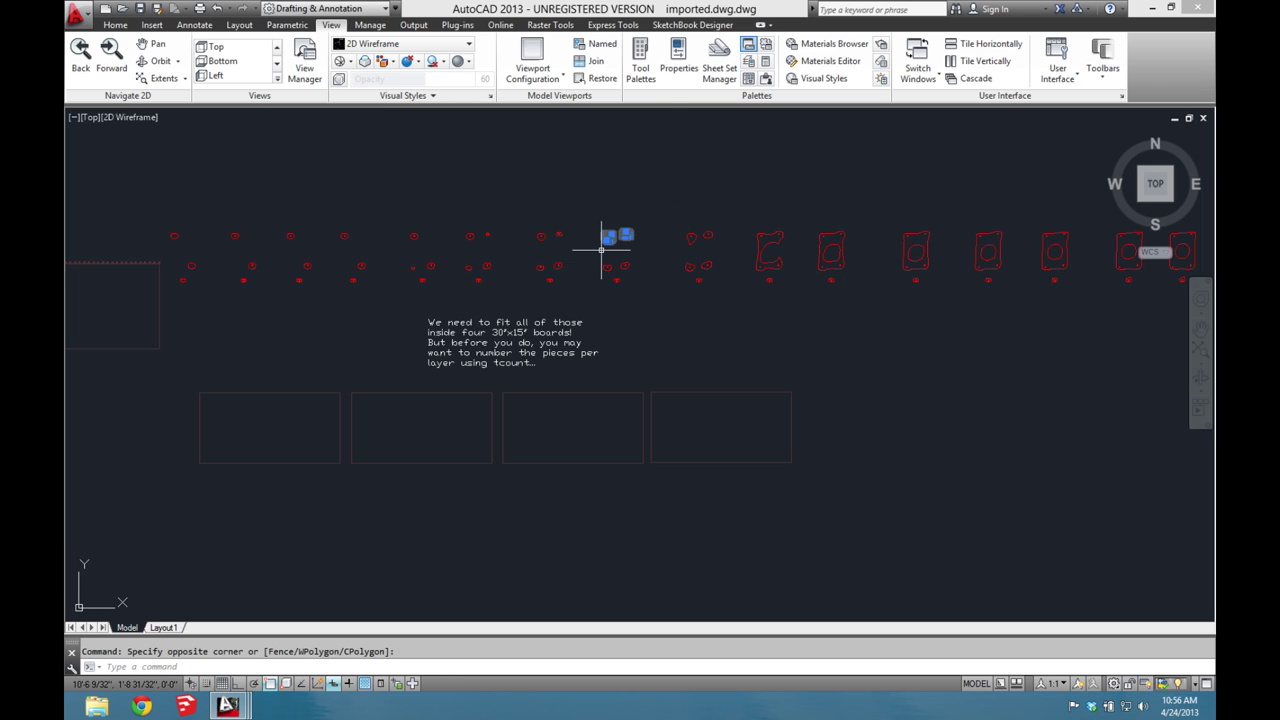
{"action": "key", "text": "Escape"}
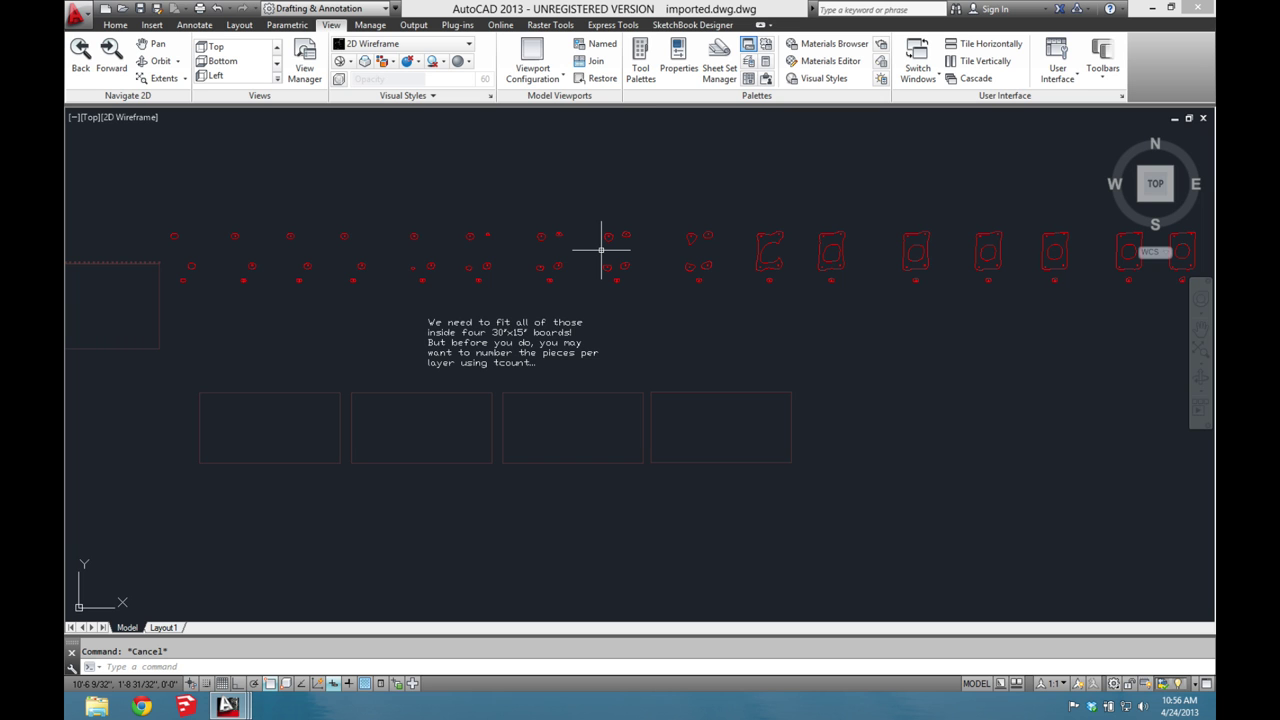
{"action": "scroll", "coordinate": [500, 255], "scroll_direction": "down", "scroll_amount": 5}
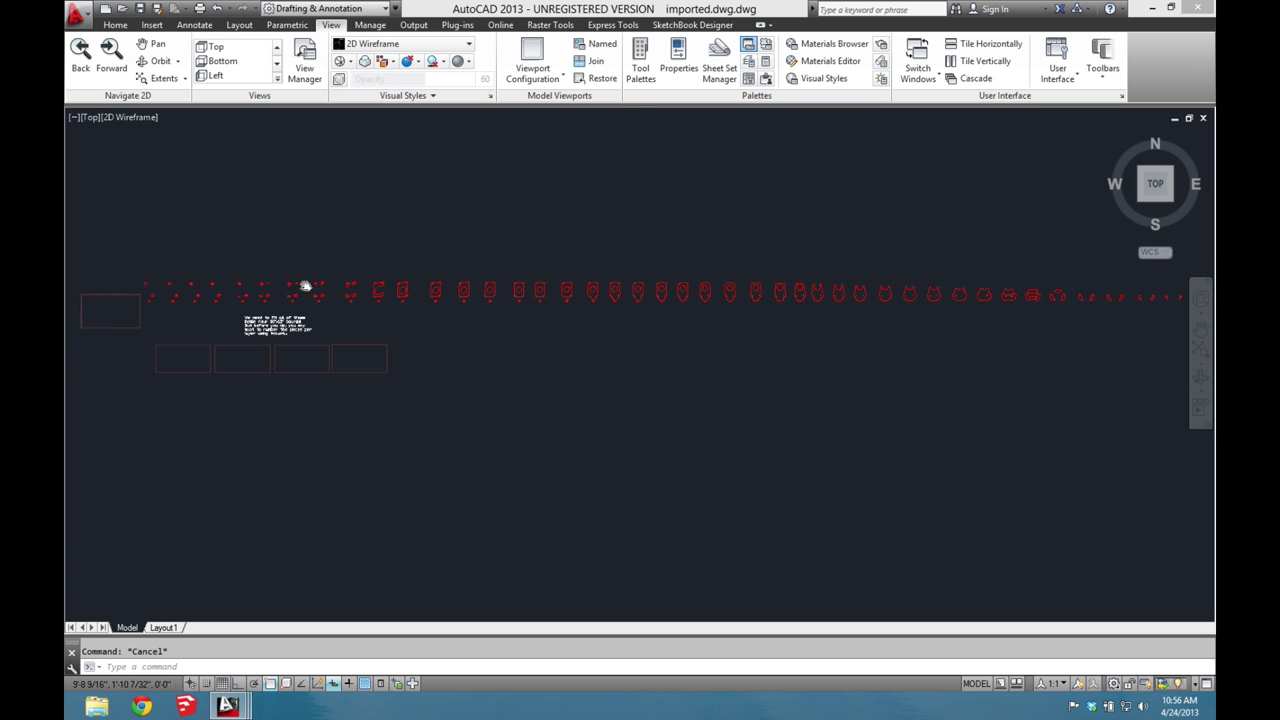
{"action": "left_click", "coordinate": [143, 273]}
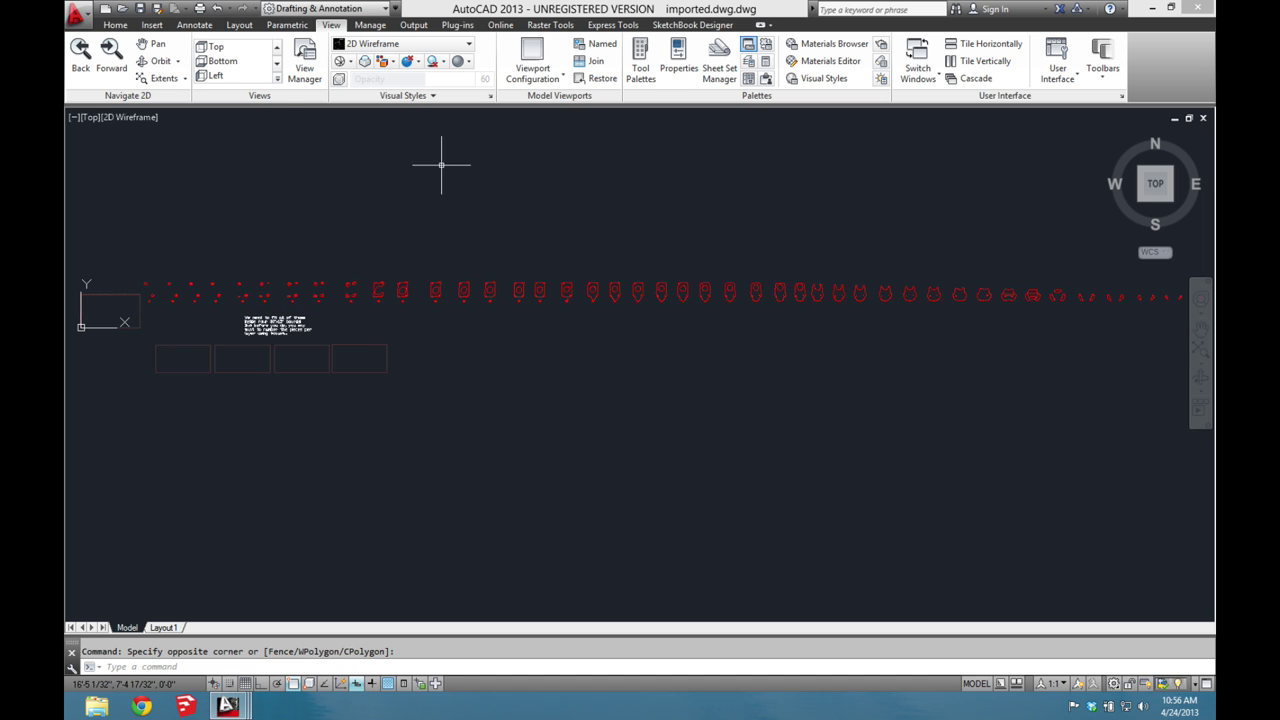
{"action": "left_click", "coordinate": [115, 24]}
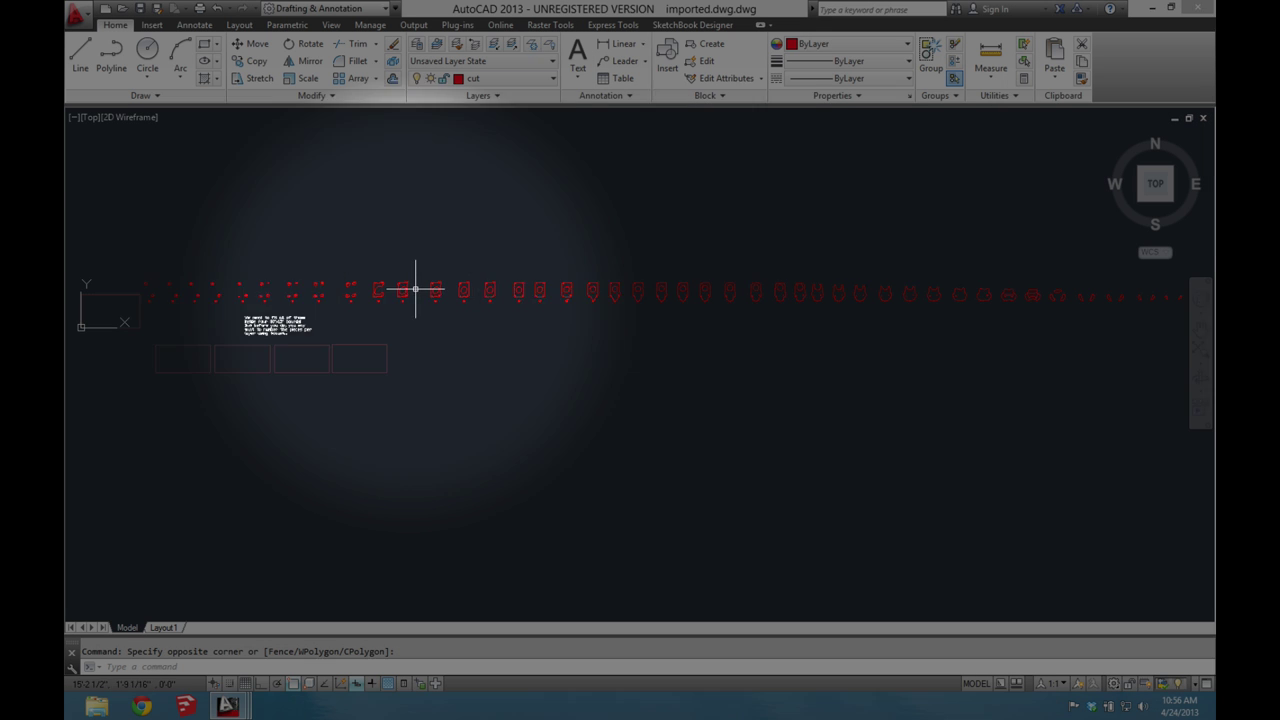
{"action": "scroll", "coordinate": [290, 270], "scroll_direction": "up", "scroll_amount": 4}
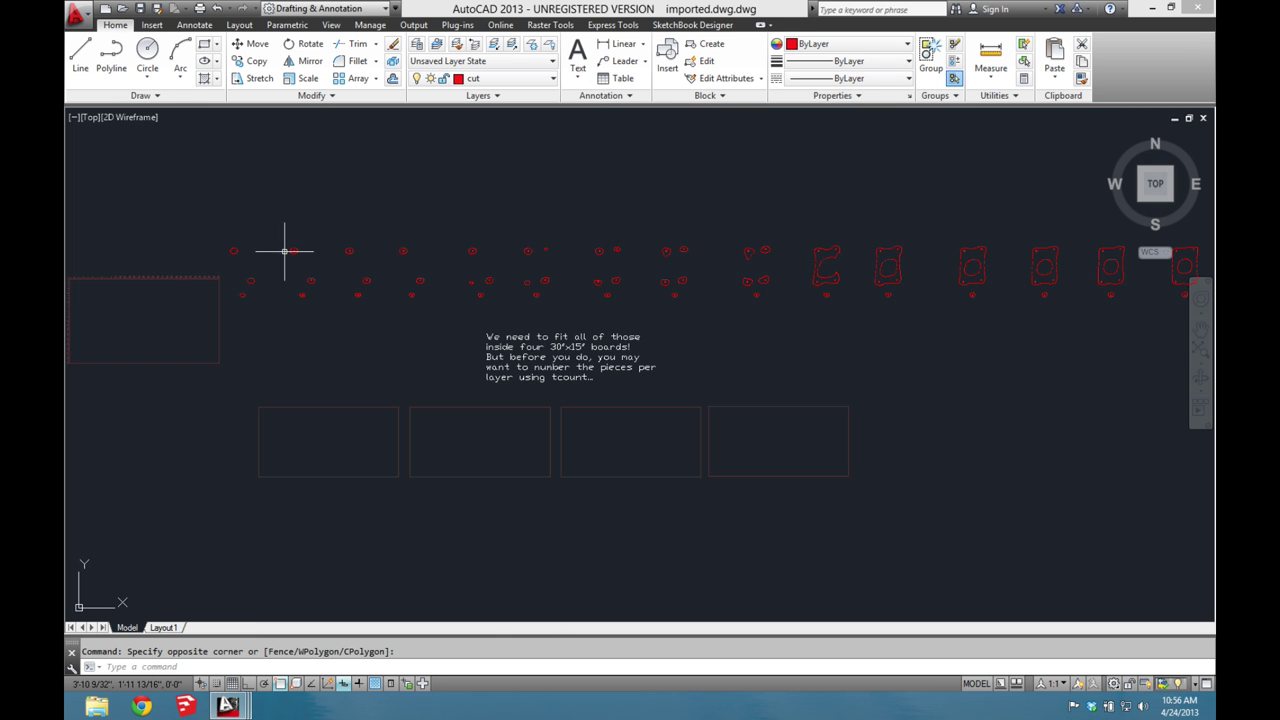
{"action": "middle_click_drag", "start_coordinate": [284, 251], "coordinate": [369, 219]}
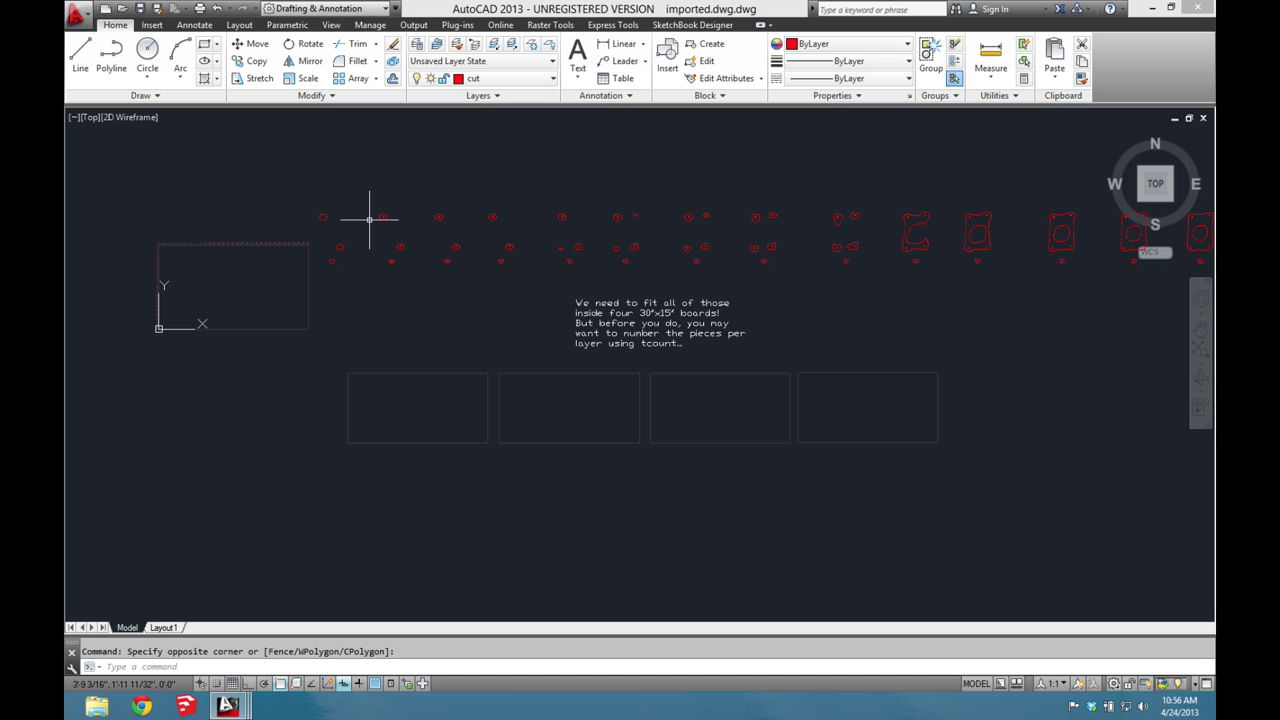
{"action": "key", "text": "Escape"}
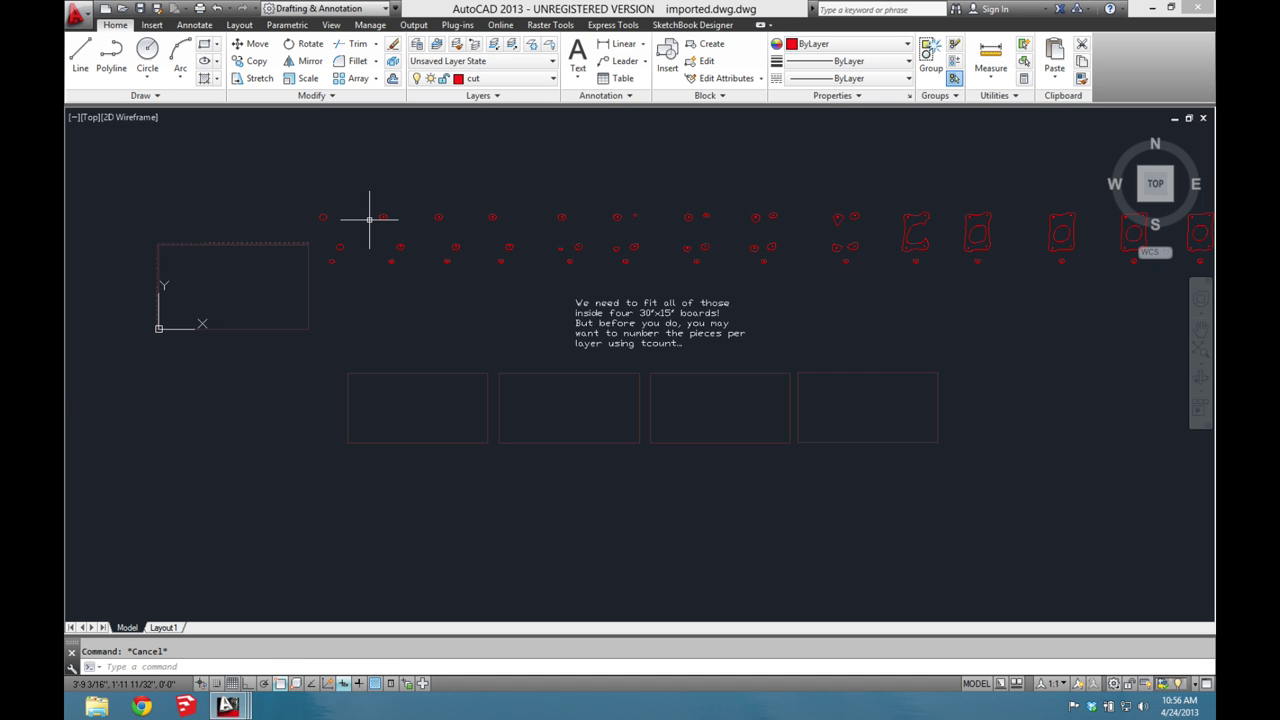
{"action": "scroll", "coordinate": [314, 206], "scroll_direction": "up", "scroll_amount": 2}
{"action": "middle_click_drag", "start_coordinate": [314, 206], "coordinate": [369, 206]}
- Try moving the top-left circle into the first board with MOVE, then undo it
{"action": "type", "text": "move"}
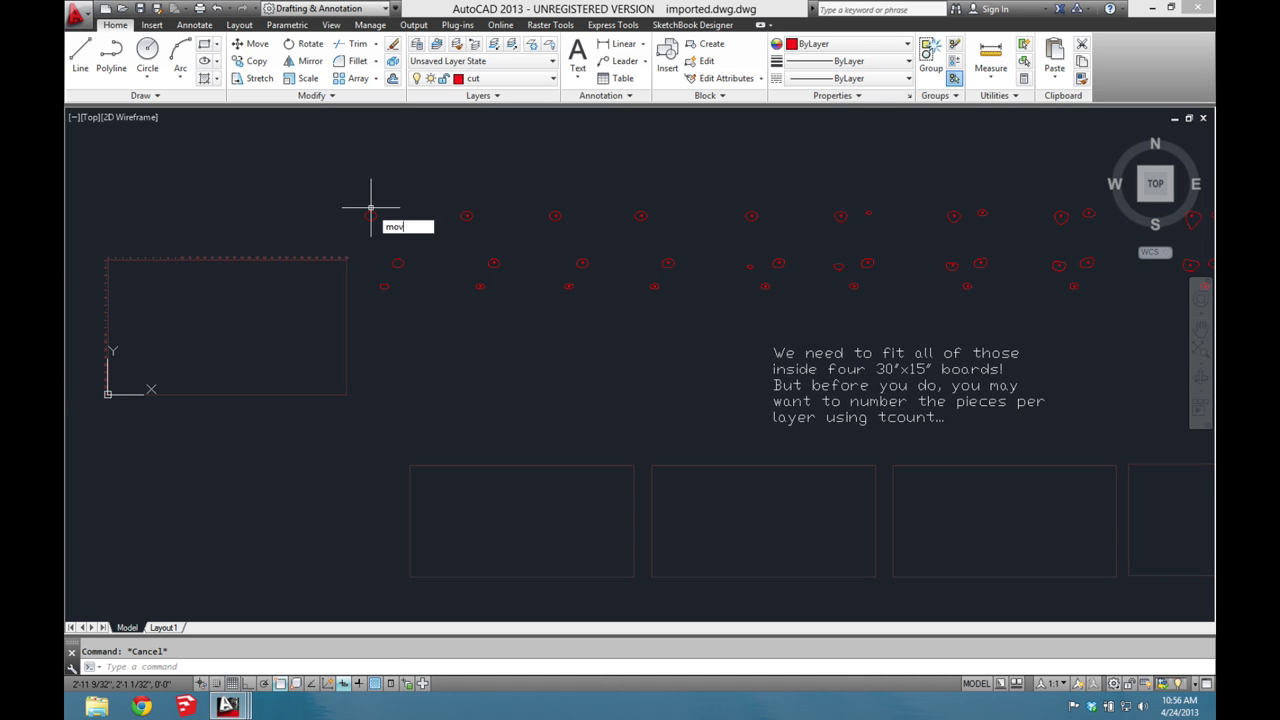
{"action": "key", "text": "Return"}
{"action": "left_click", "coordinate": [361, 204]}
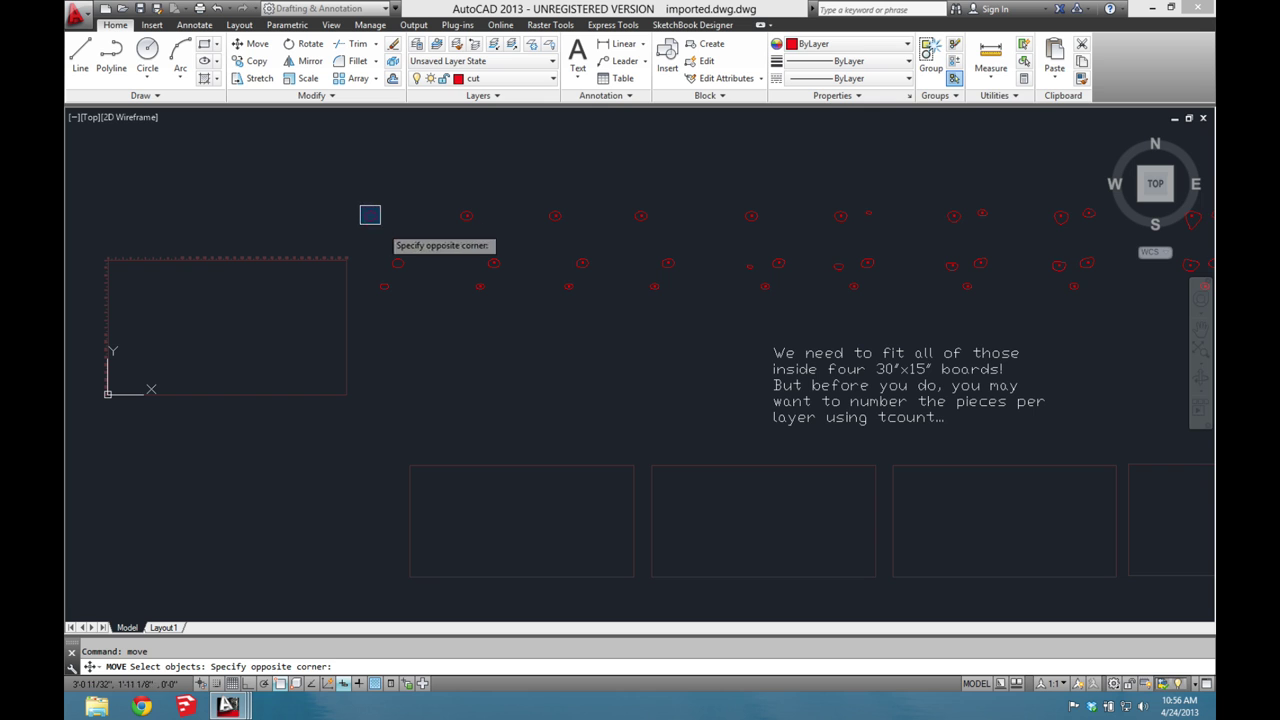
{"action": "left_click", "coordinate": [382, 226]}
{"action": "key", "text": "Return"}
{"action": "left_click", "coordinate": [370, 215]}
{"action": "left_click", "coordinate": [430, 478]}
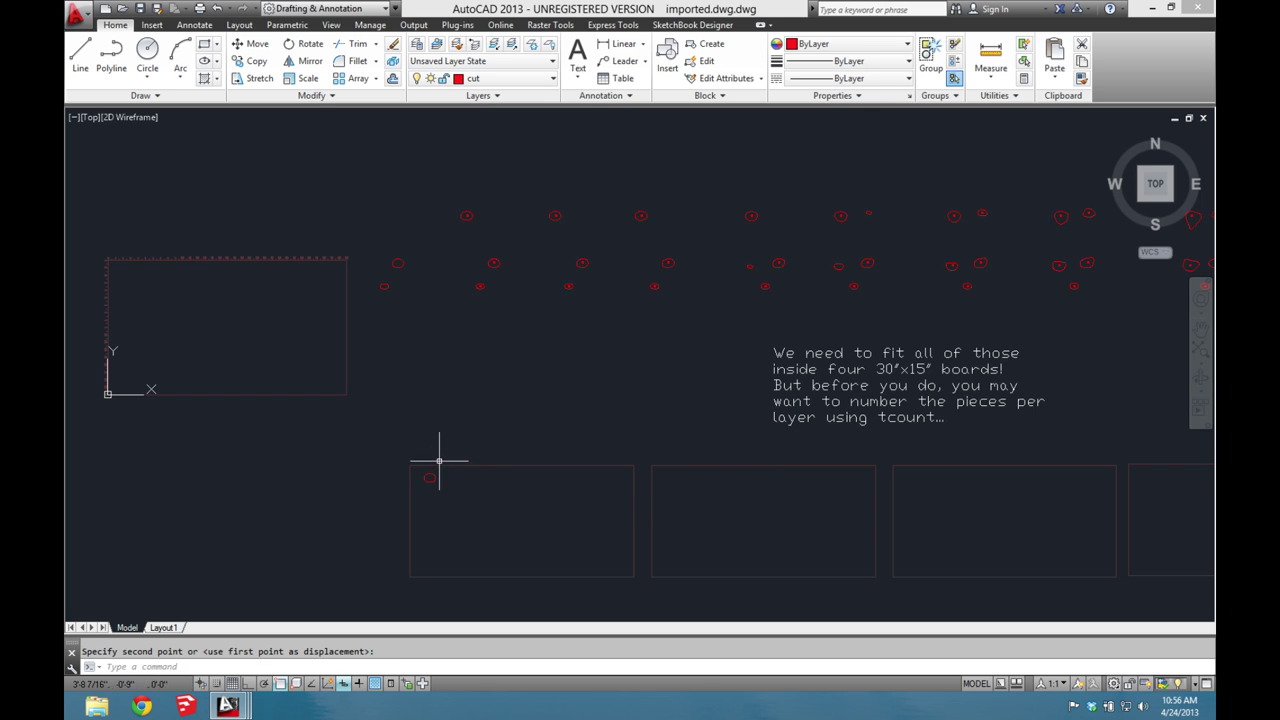
{"action": "key", "text": "ctrl+z"}
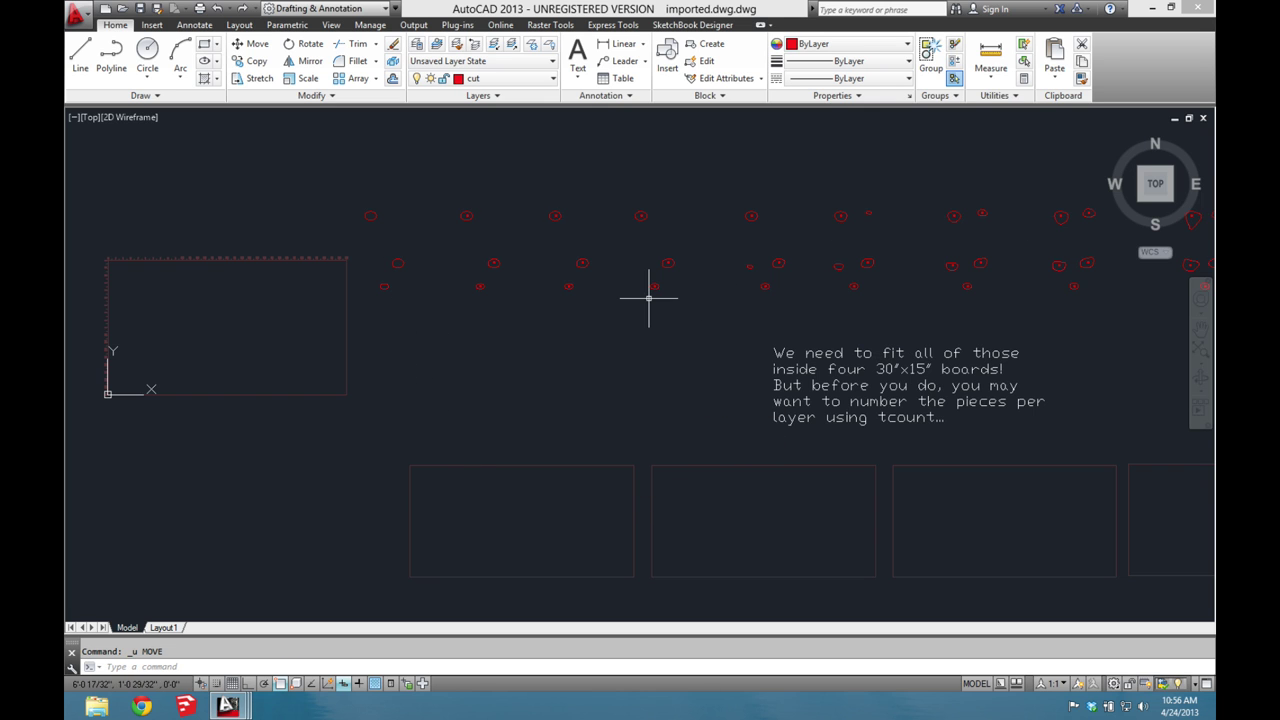
- Try selecting arcs of the circle pieces, then clear the selection
{"action": "scroll", "coordinate": [420, 228], "scroll_direction": "up", "scroll_amount": 6}
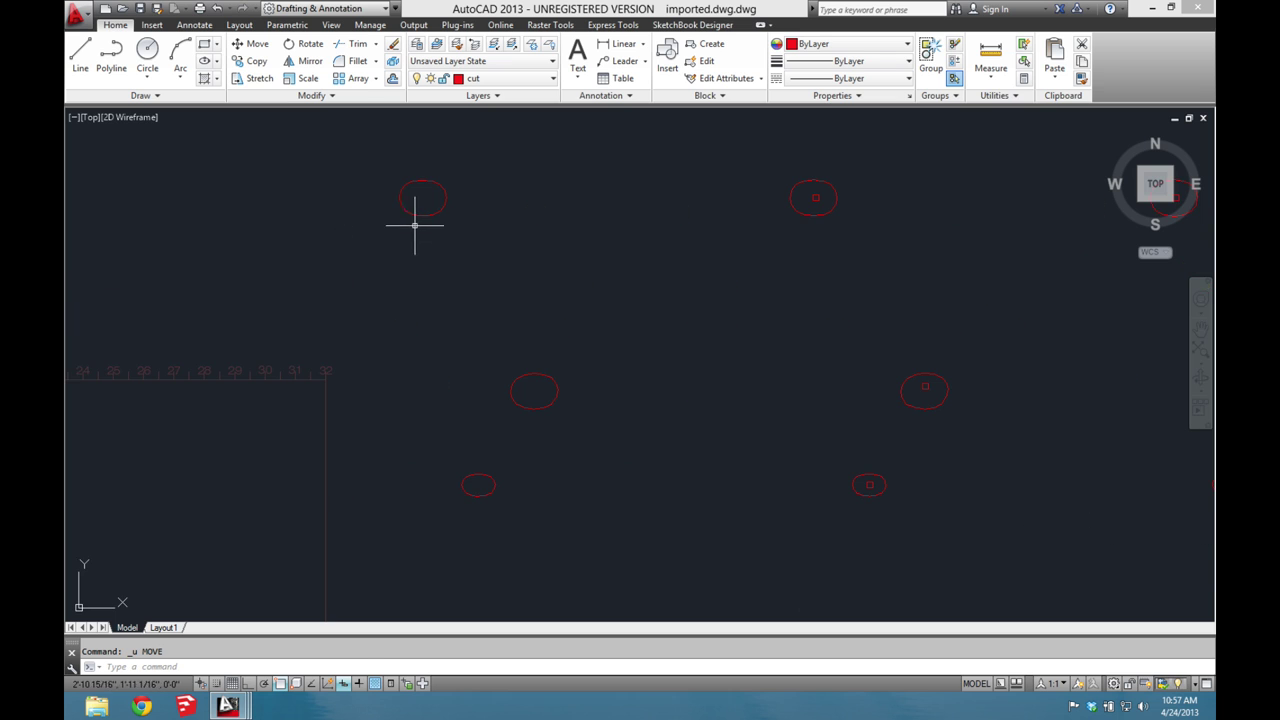
{"action": "left_click", "coordinate": [429, 214]}
{"action": "left_click", "coordinate": [416, 224]}
{"action": "left_click", "coordinate": [543, 386]}
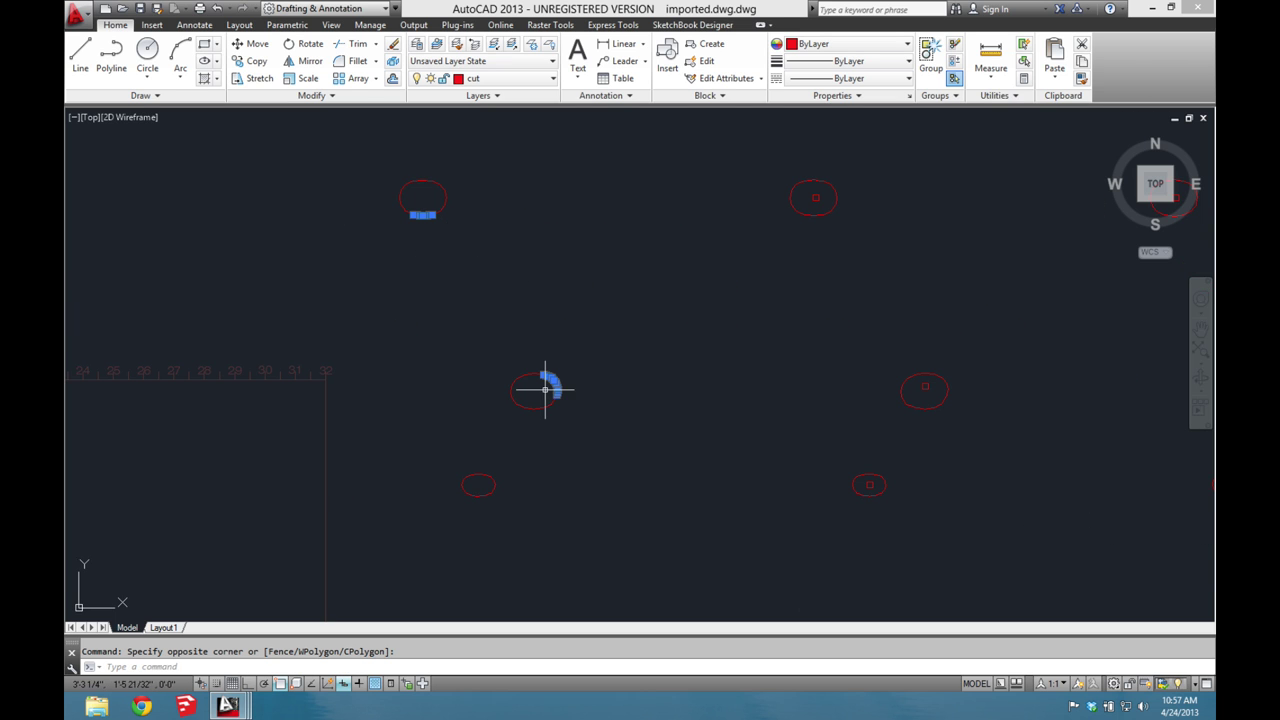
{"action": "left_click", "coordinate": [531, 426]}
{"action": "key", "text": "Escape"}
{"action": "key", "text": "Escape"}
{"action": "scroll", "coordinate": [543, 480], "scroll_direction": "down", "scroll_amount": 6}
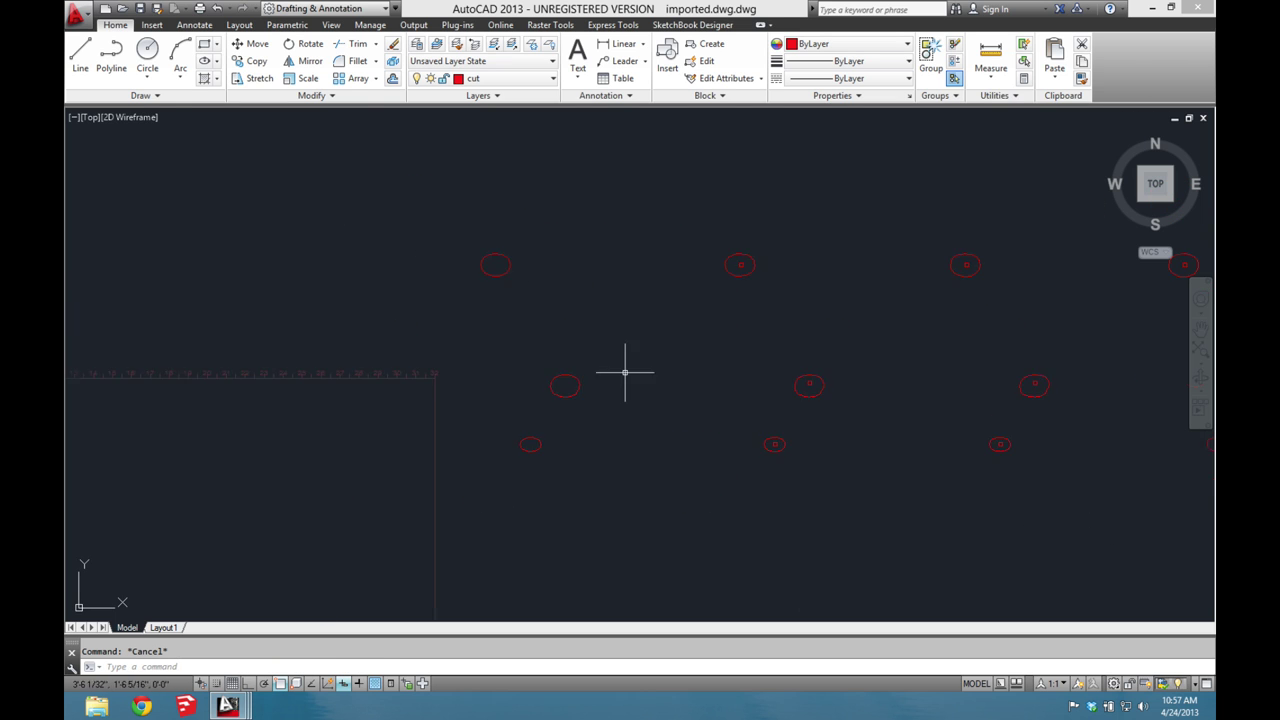
{"action": "middle_click_drag", "start_coordinate": [411, 325], "coordinate": [303, 306]}
{"action": "middle_click_drag", "start_coordinate": [571, 339], "coordinate": [600, 314]}
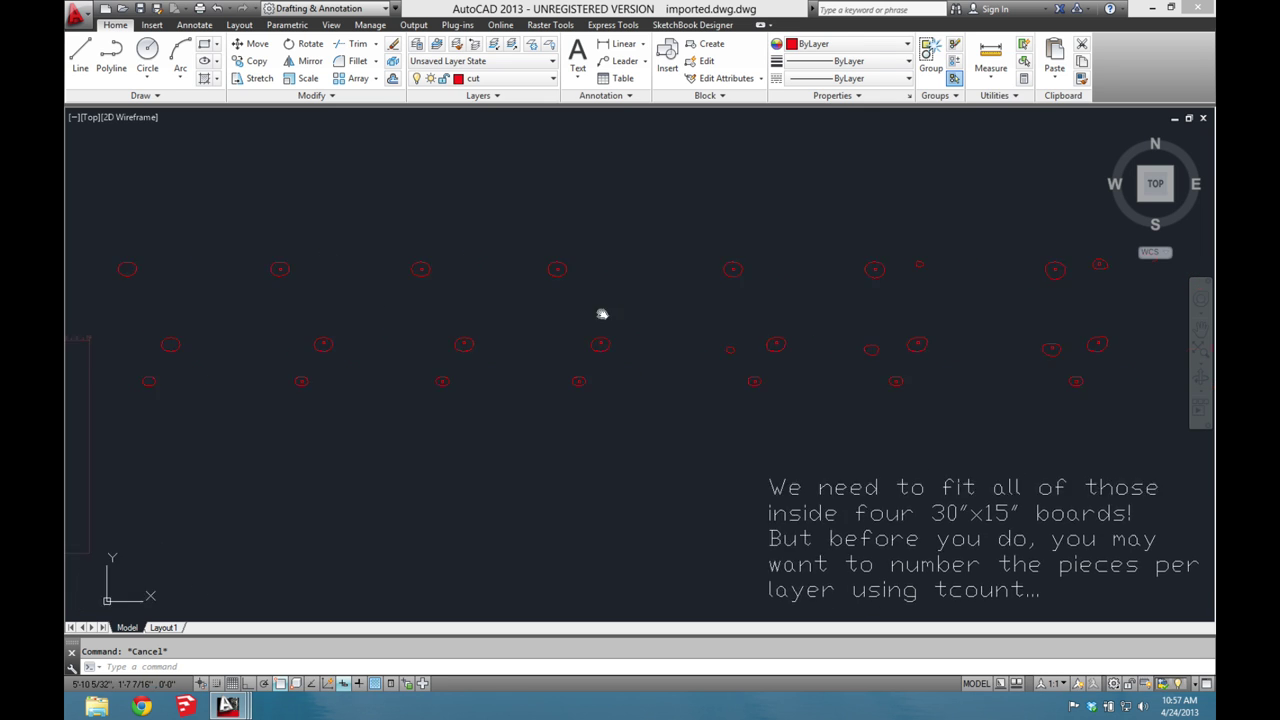
{"action": "middle_click_drag", "start_coordinate": [425, 323], "coordinate": [525, 330]}
{"action": "scroll", "coordinate": [411, 343], "scroll_direction": "up", "scroll_amount": 5}
{"action": "left_click", "coordinate": [349, 347]}
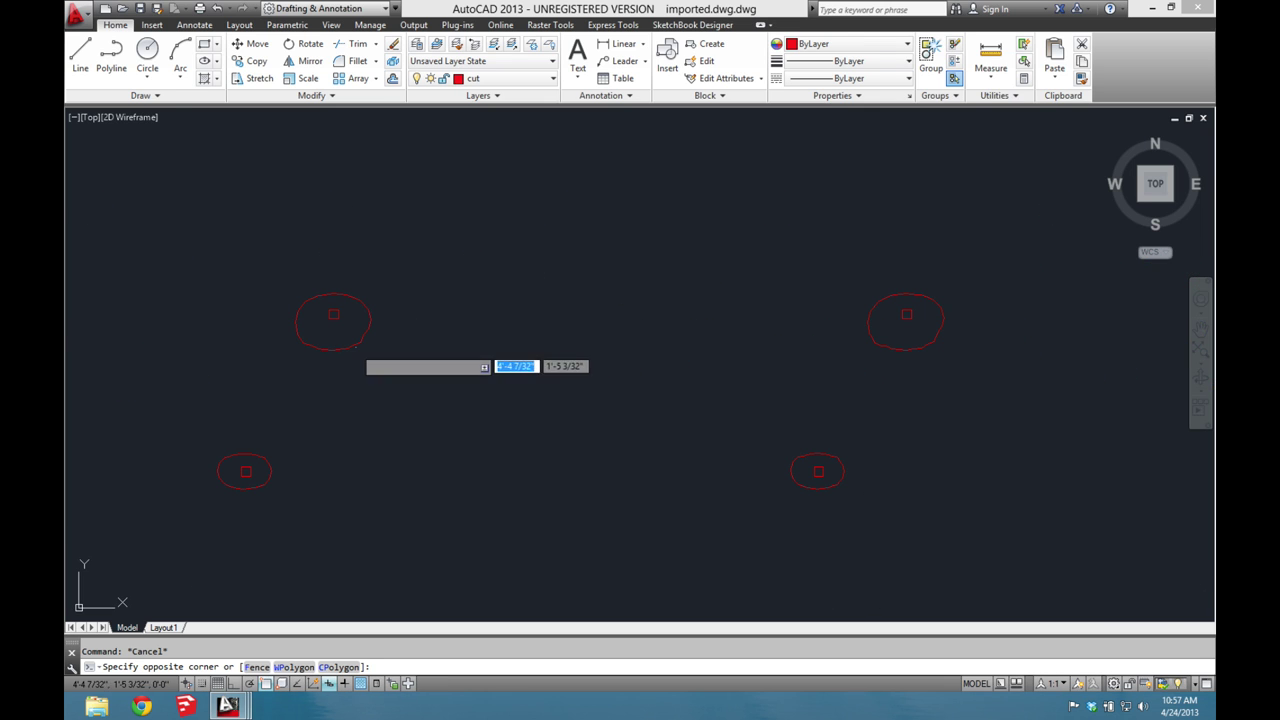
{"action": "left_click", "coordinate": [349, 347]}
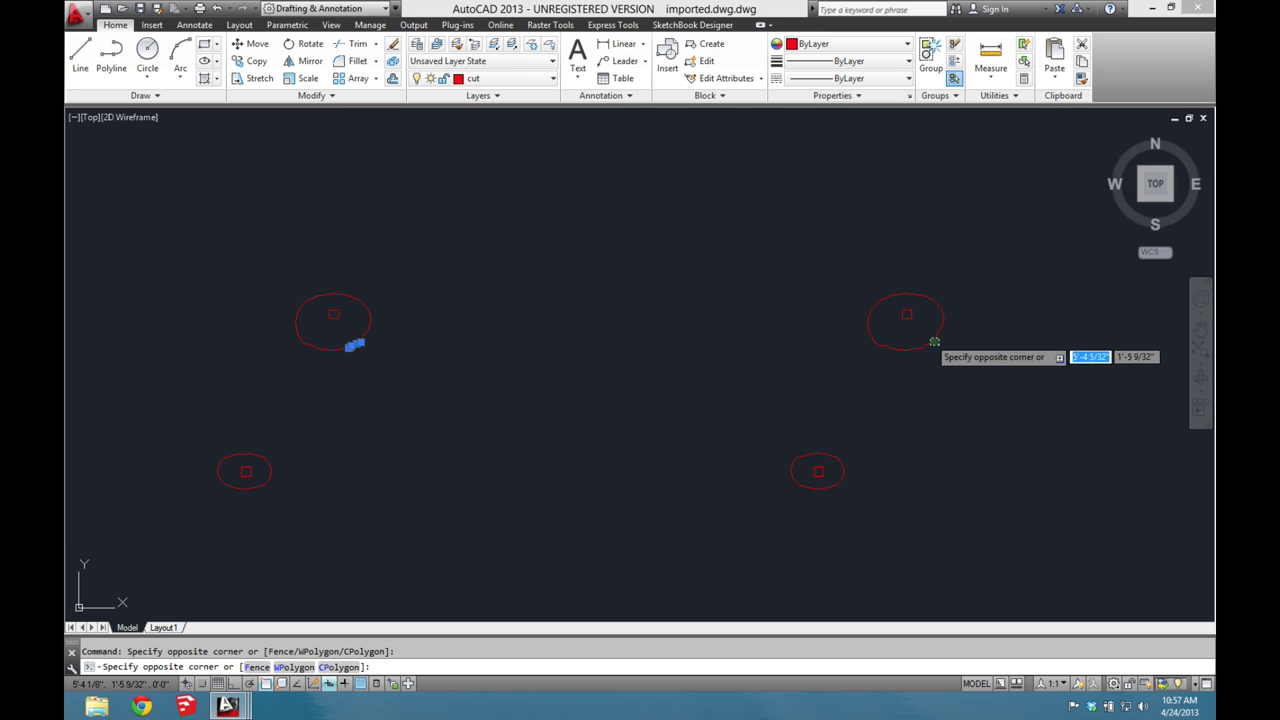
{"action": "key", "text": "Escape"}
- Pan and zoom out to see the whole row of slice pieces above the boards
{"action": "scroll", "coordinate": [711, 354], "scroll_direction": "down", "scroll_amount": 5}
{"action": "scroll", "coordinate": [423, 314], "scroll_direction": "down", "scroll_amount": 2}
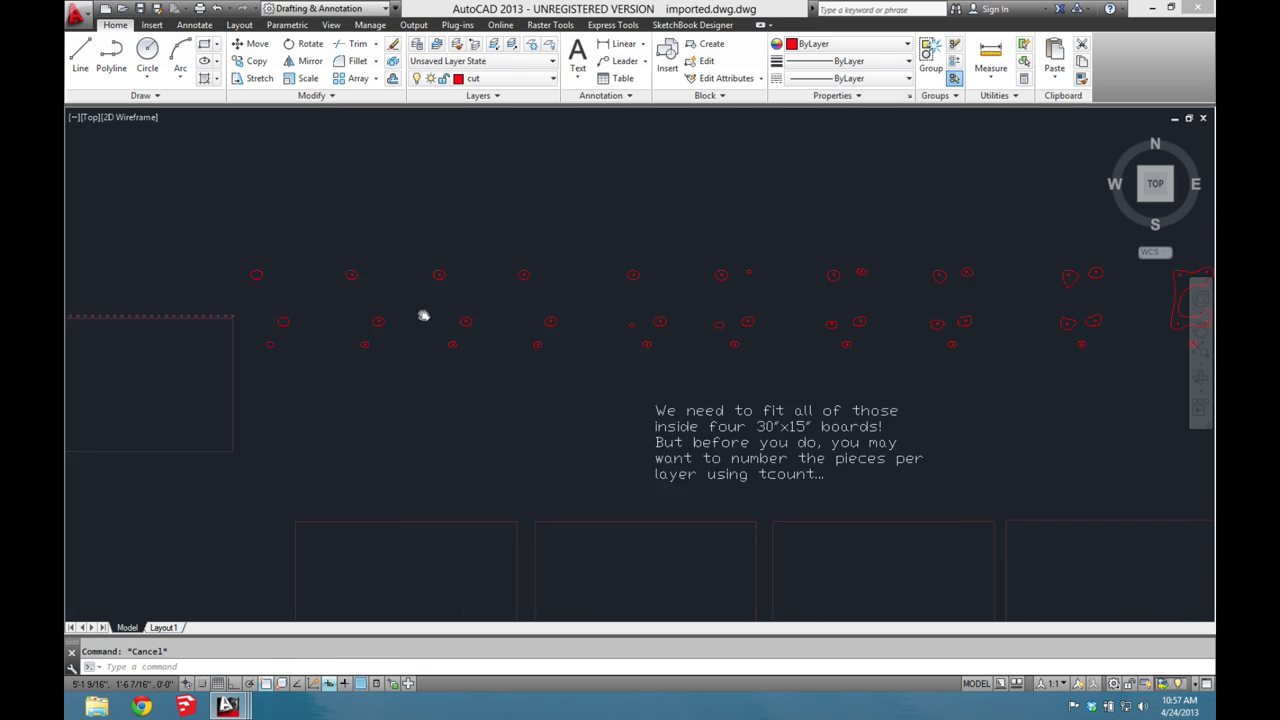
{"action": "scroll", "coordinate": [422, 314], "scroll_direction": "up", "scroll_amount": 2}
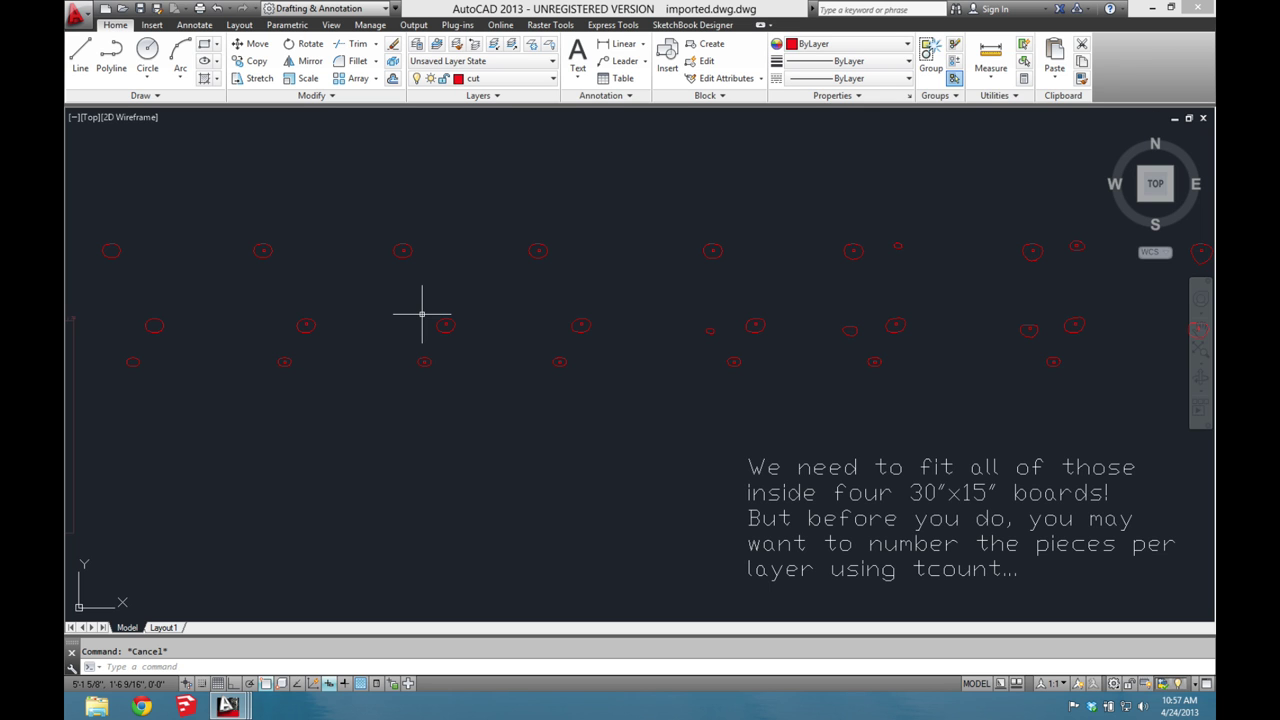
{"action": "scroll", "coordinate": [449, 309], "scroll_direction": "down", "scroll_amount": 4}
{"action": "middle_click_drag", "start_coordinate": [490, 333], "coordinate": [373, 326]}
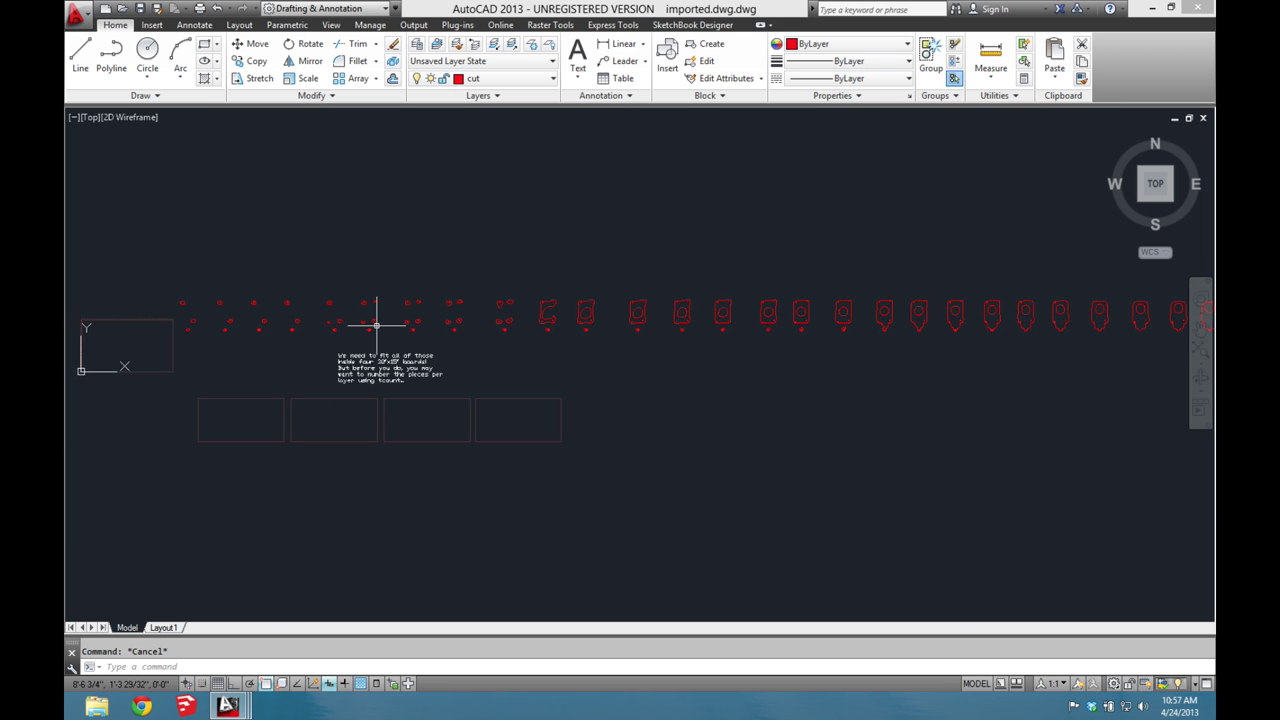
{"action": "middle_click_drag", "start_coordinate": [500, 294], "coordinate": [440, 331]}
{"action": "scroll", "coordinate": [440, 328], "scroll_direction": "down", "scroll_amount": 2}
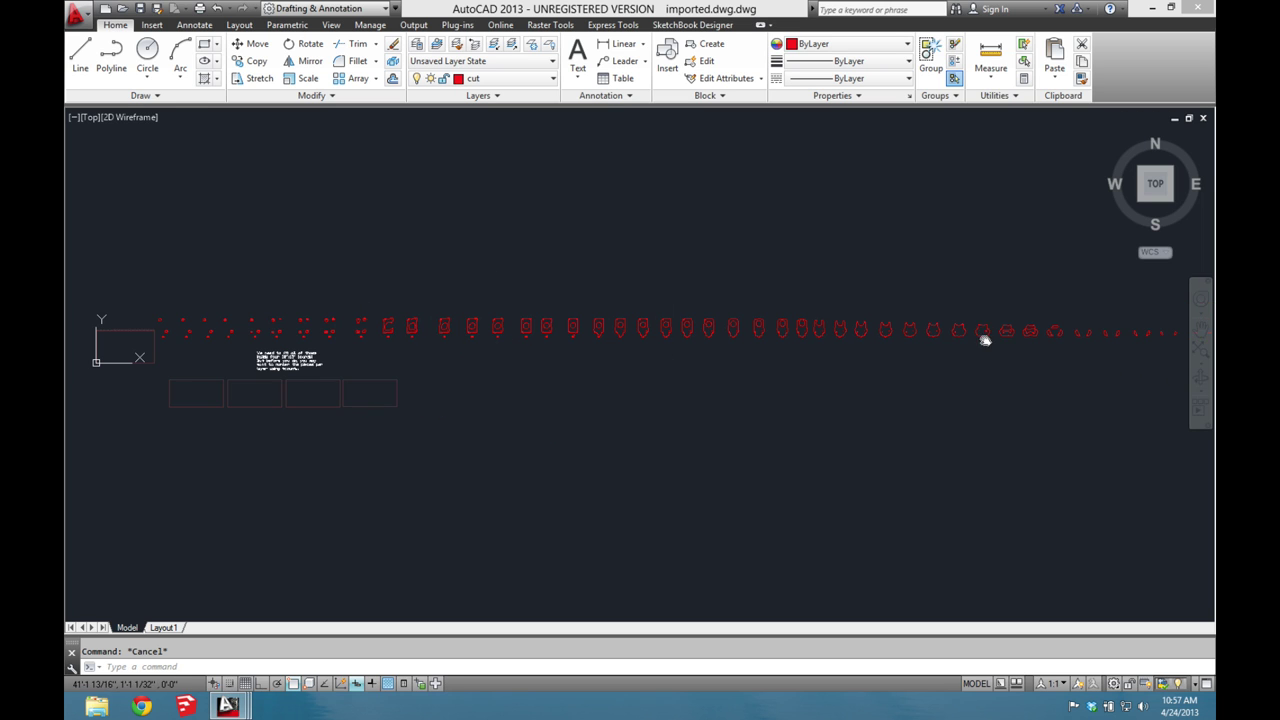
{"action": "middle_click_drag", "start_coordinate": [985, 341], "coordinate": [903, 340]}
{"action": "scroll", "coordinate": [890, 340], "scroll_direction": "down", "scroll_amount": 2}
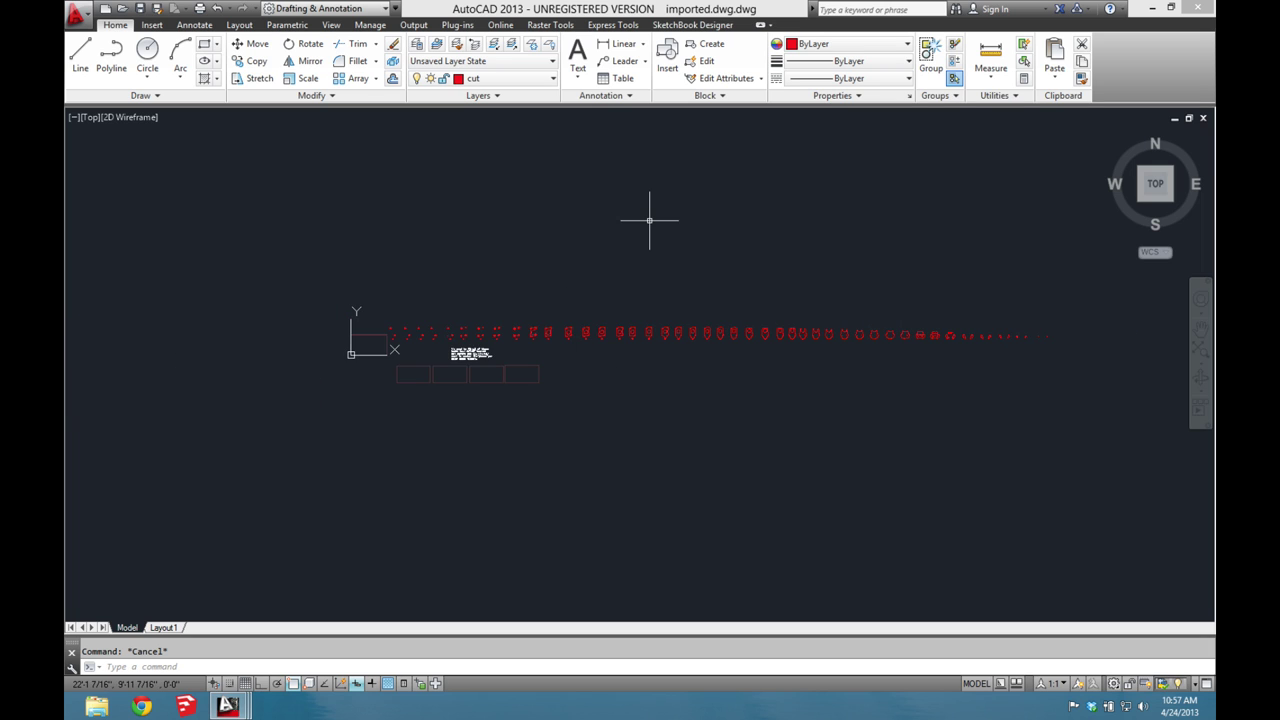
- Run PEDIT with the Multiple option and window-select all the red slice outlines
{"action": "type", "text": "PED"}
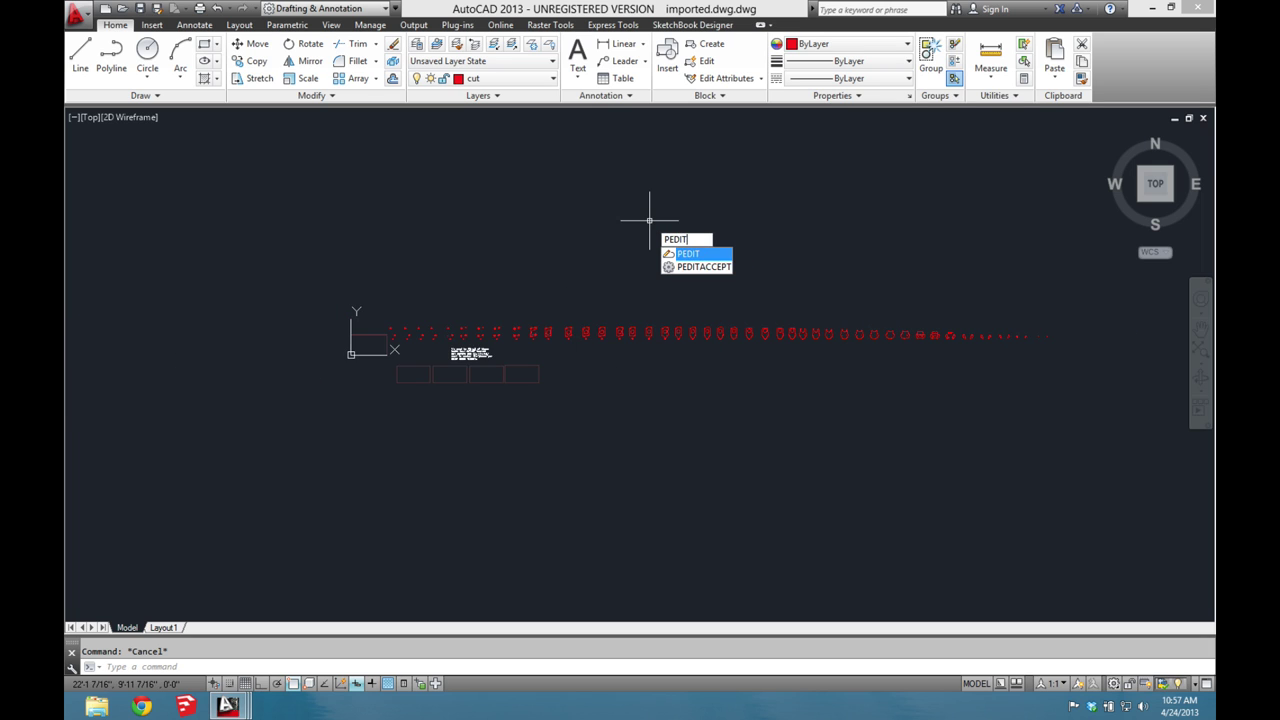
{"action": "type", "text": "IT"}
{"action": "key", "text": "Return"}
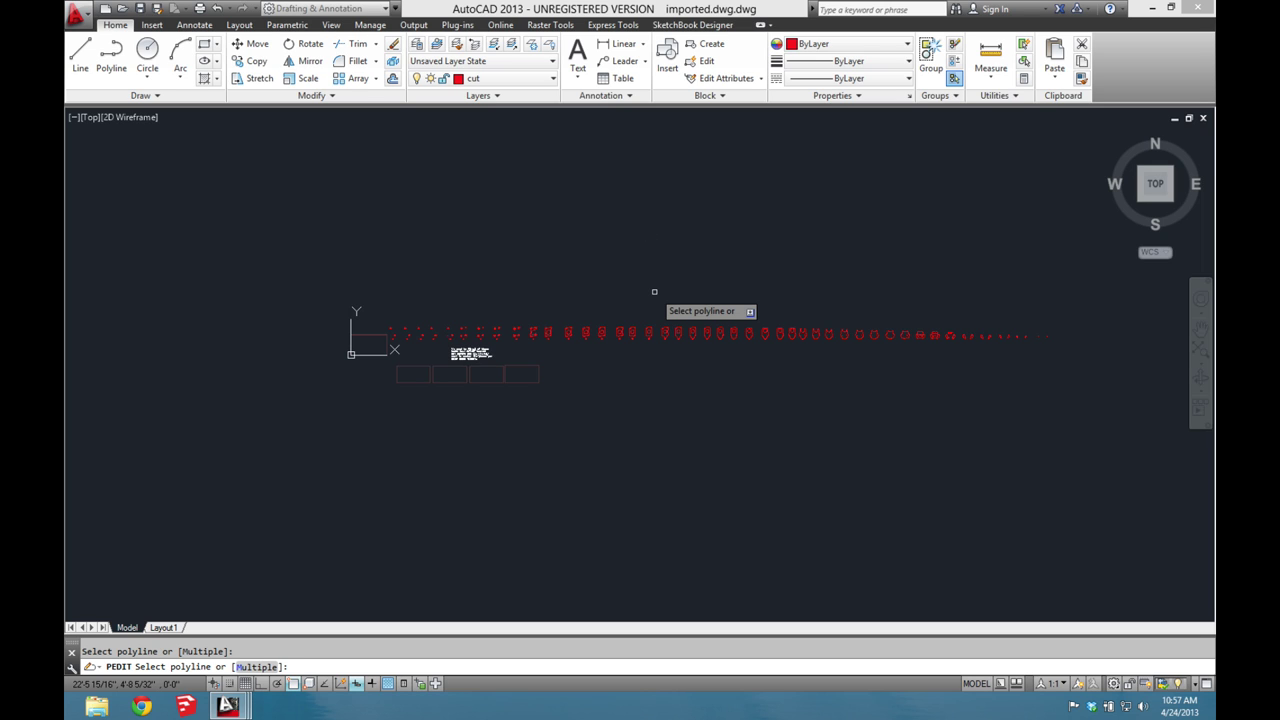
{"action": "type", "text": "m"}
{"action": "key", "text": "Return"}
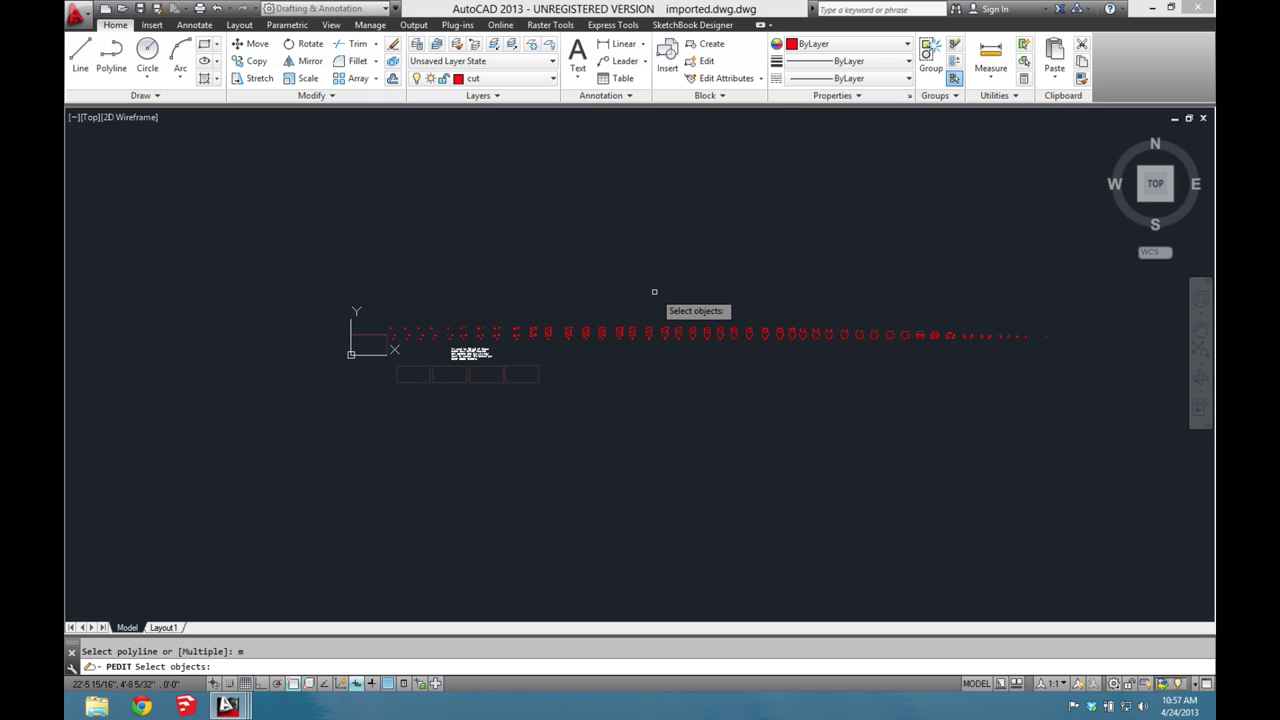
{"action": "left_click", "coordinate": [378, 307]}
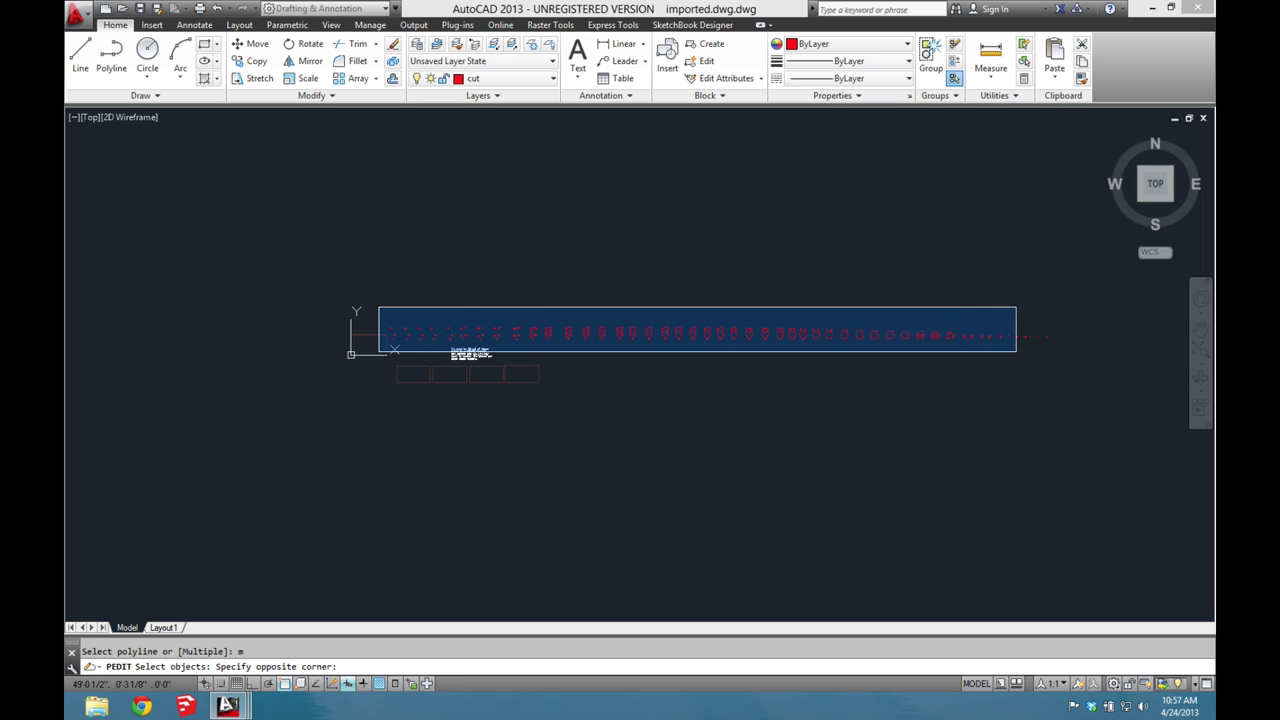
{"action": "left_click", "coordinate": [1069, 353]}
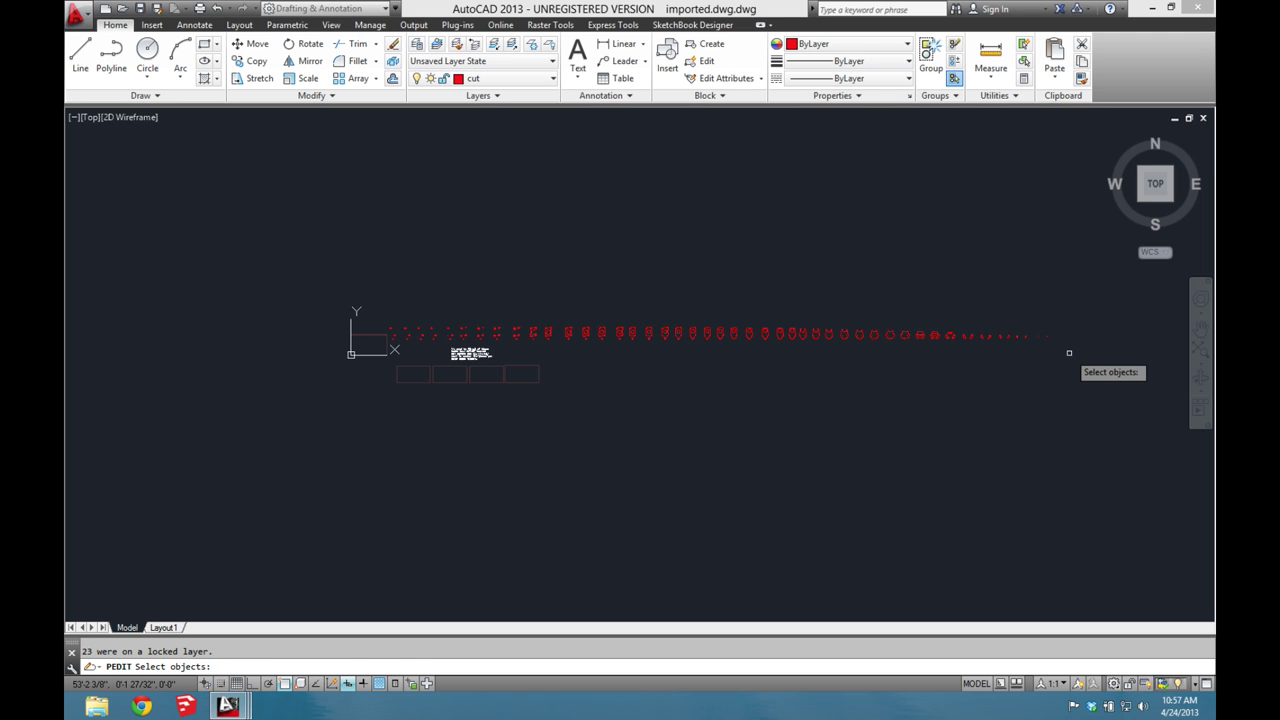
{"action": "key", "text": "Return"}
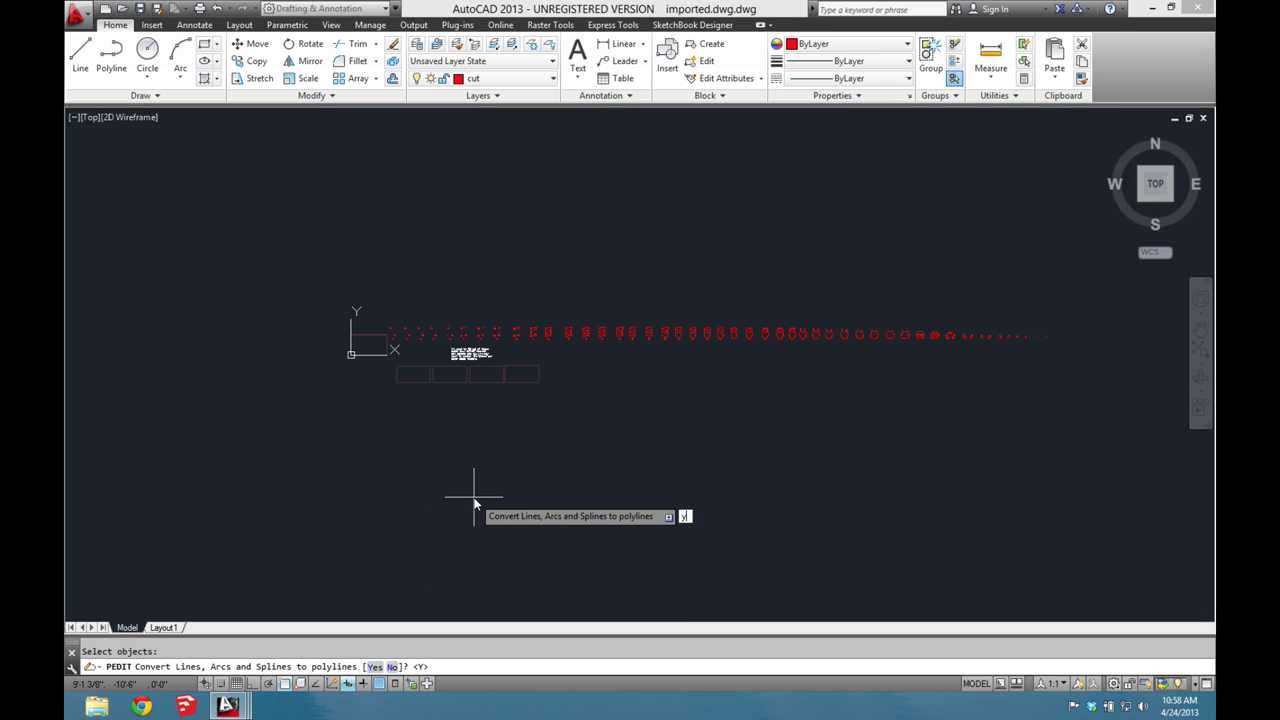
- Convert the outlines to polylines and join them with 0 fuzz into 220 polylines
{"action": "key", "text": "Return"}
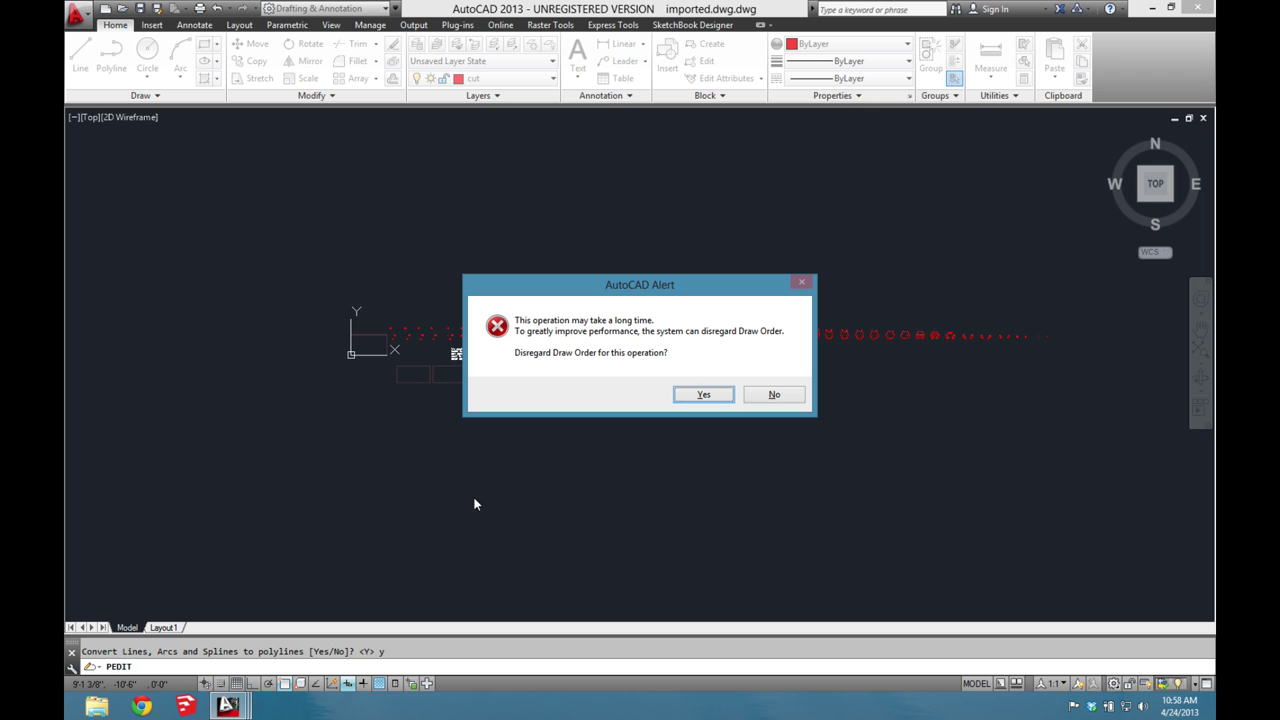
{"action": "left_click", "coordinate": [703, 395]}
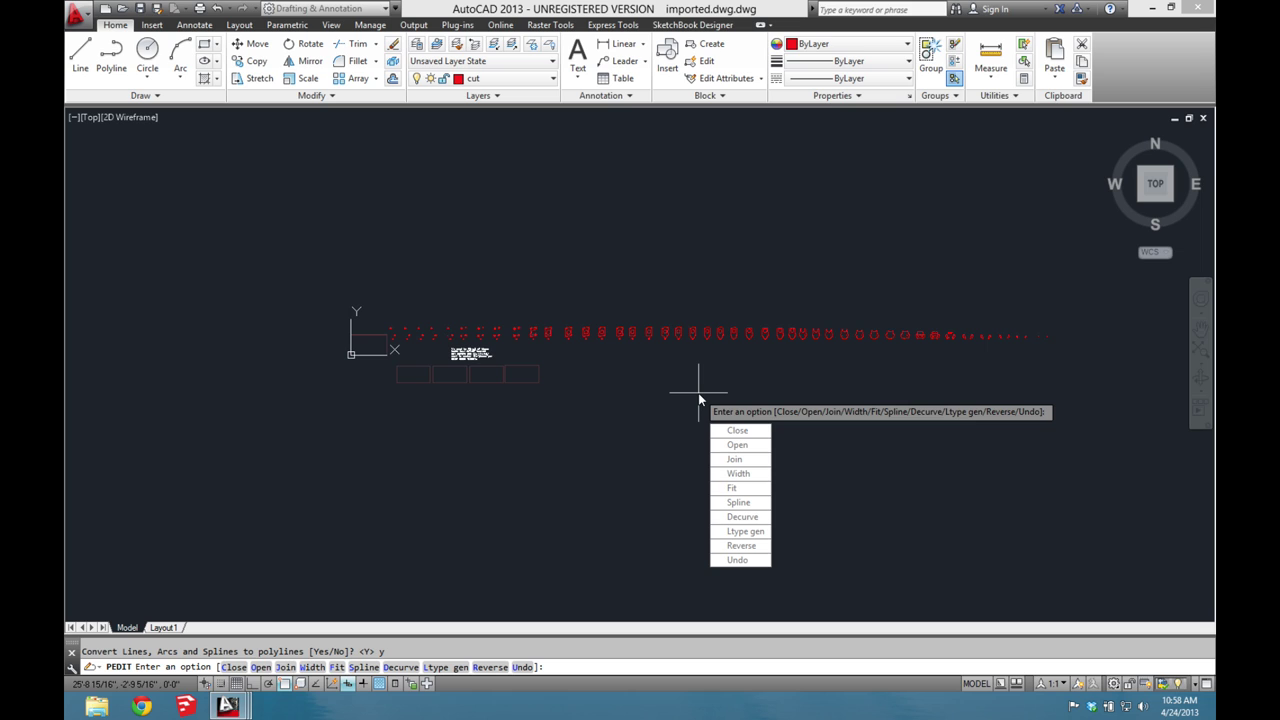
{"action": "type", "text": "j"}
{"action": "key", "text": "Return"}
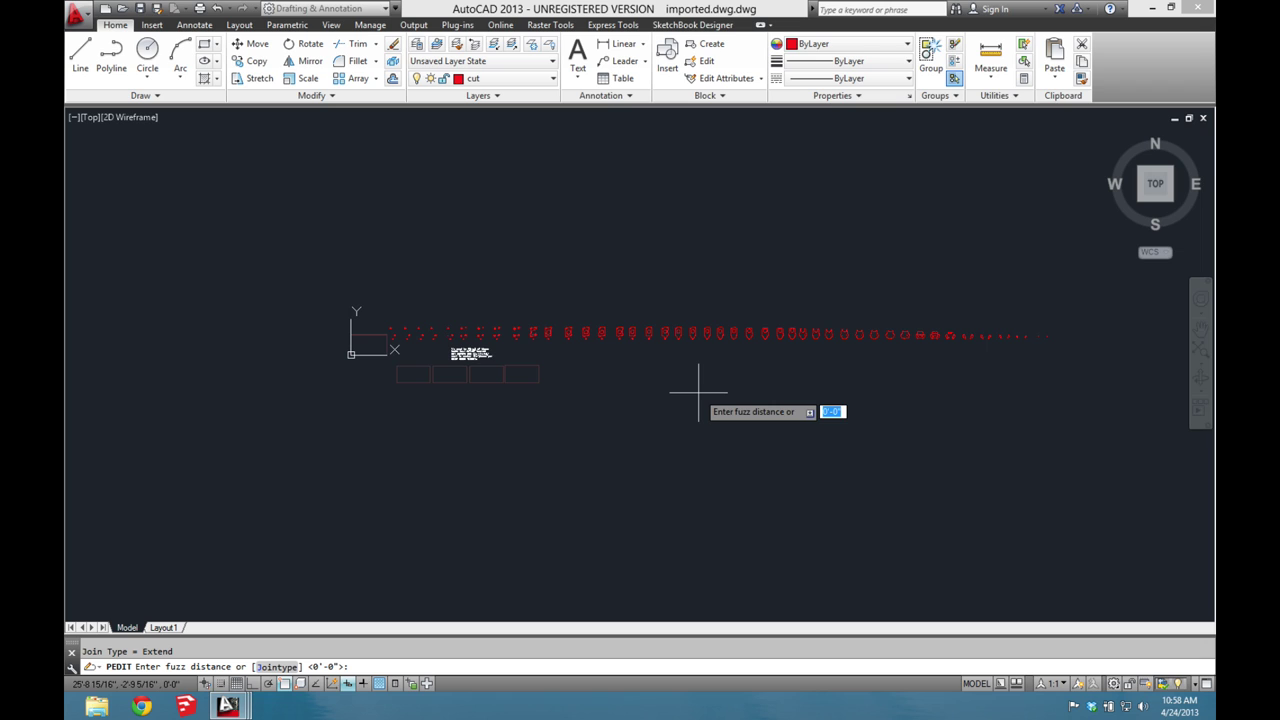
{"action": "key", "text": "Return"}
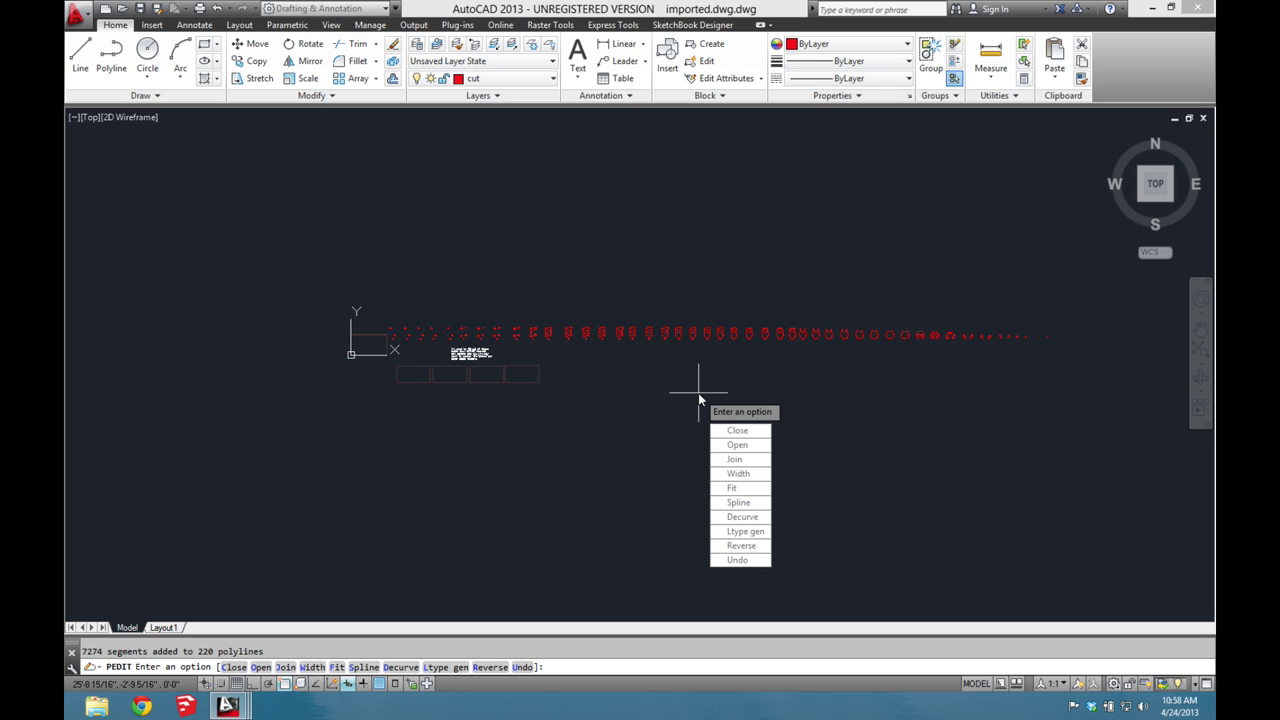
{"action": "key", "text": "Escape"}
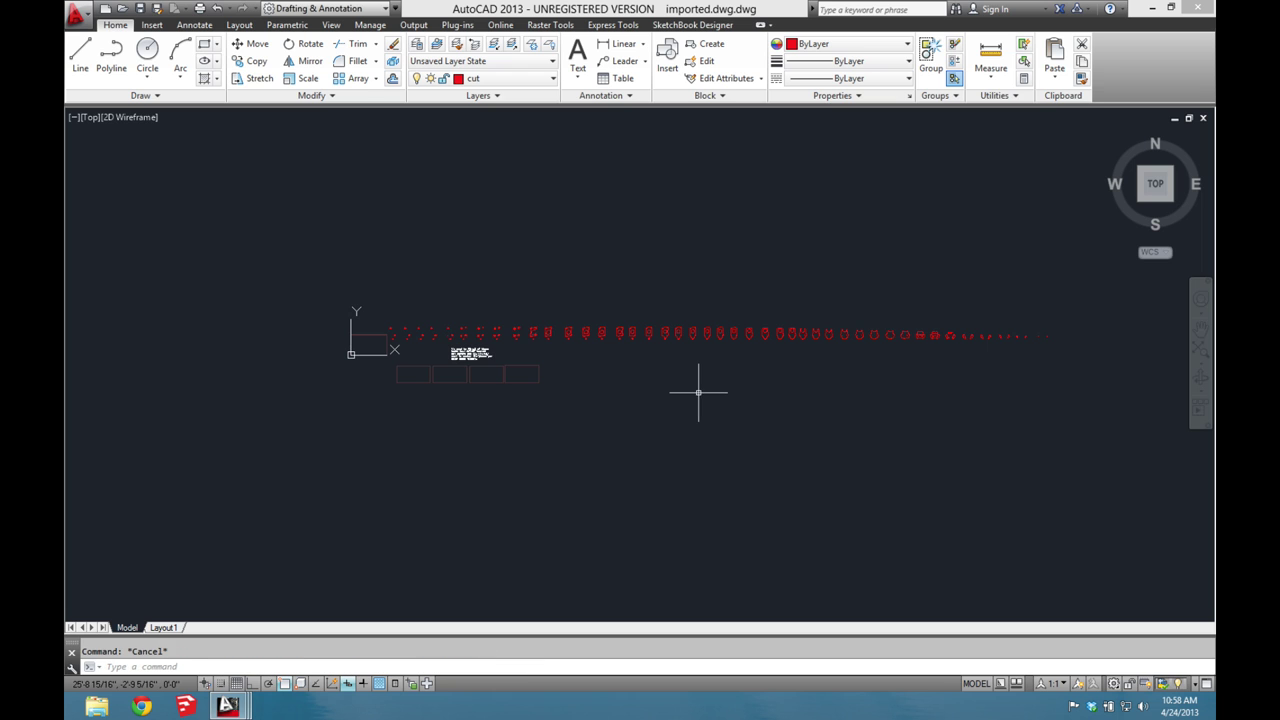
{"action": "scroll", "coordinate": [446, 330], "scroll_direction": "up", "scroll_amount": 8}
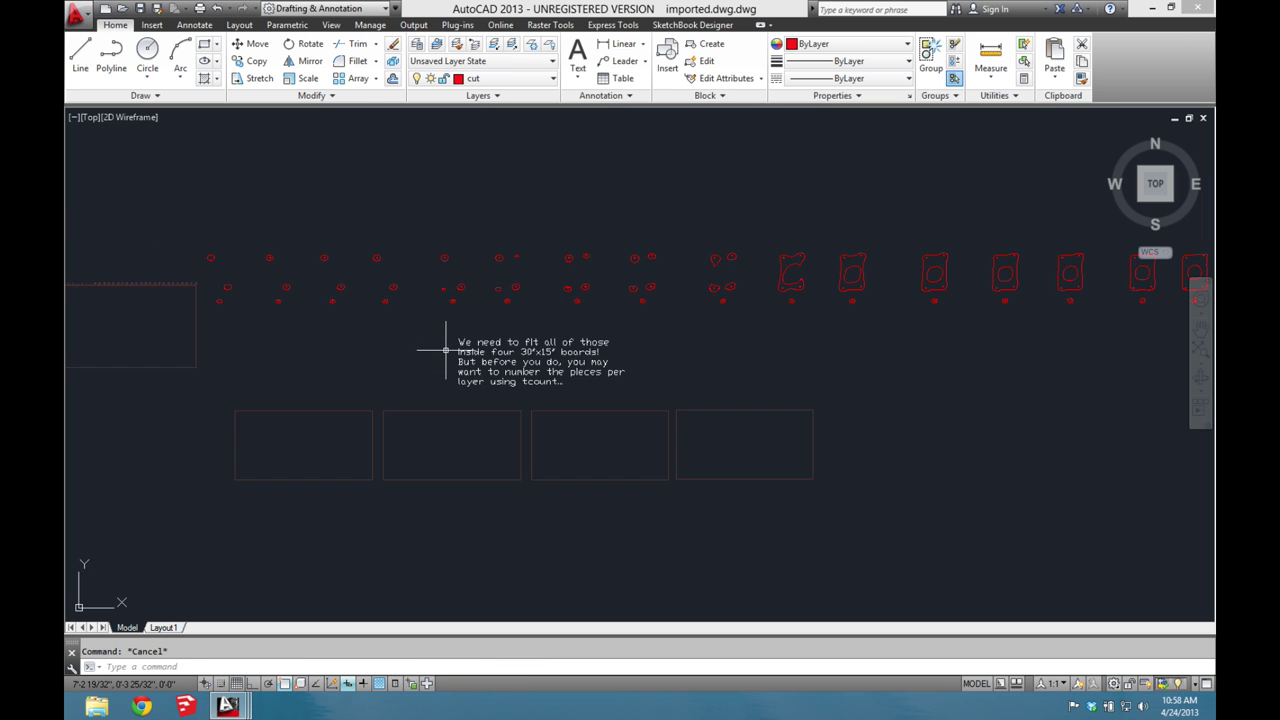
{"action": "scroll", "coordinate": [743, 386], "scroll_direction": "down", "scroll_amount": 2}
{"action": "scroll", "coordinate": [657, 345], "scroll_direction": "up", "scroll_amount": 5}
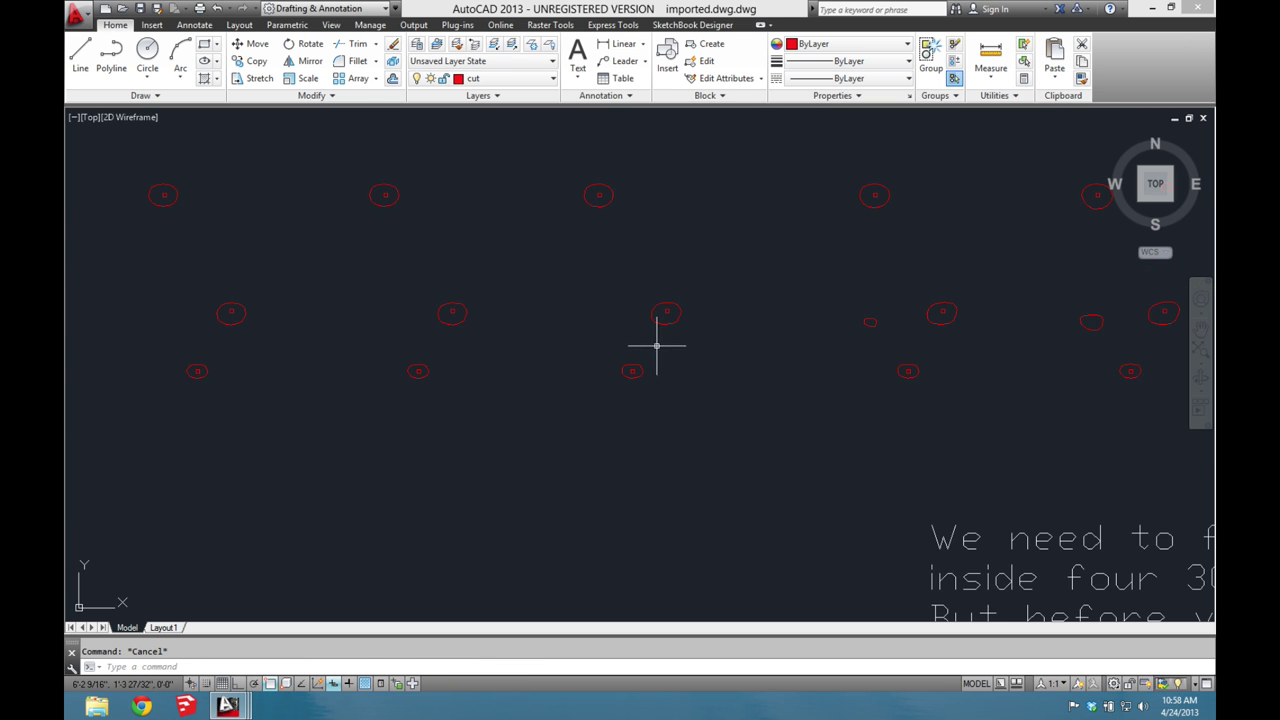
{"action": "left_click", "coordinate": [661, 324]}
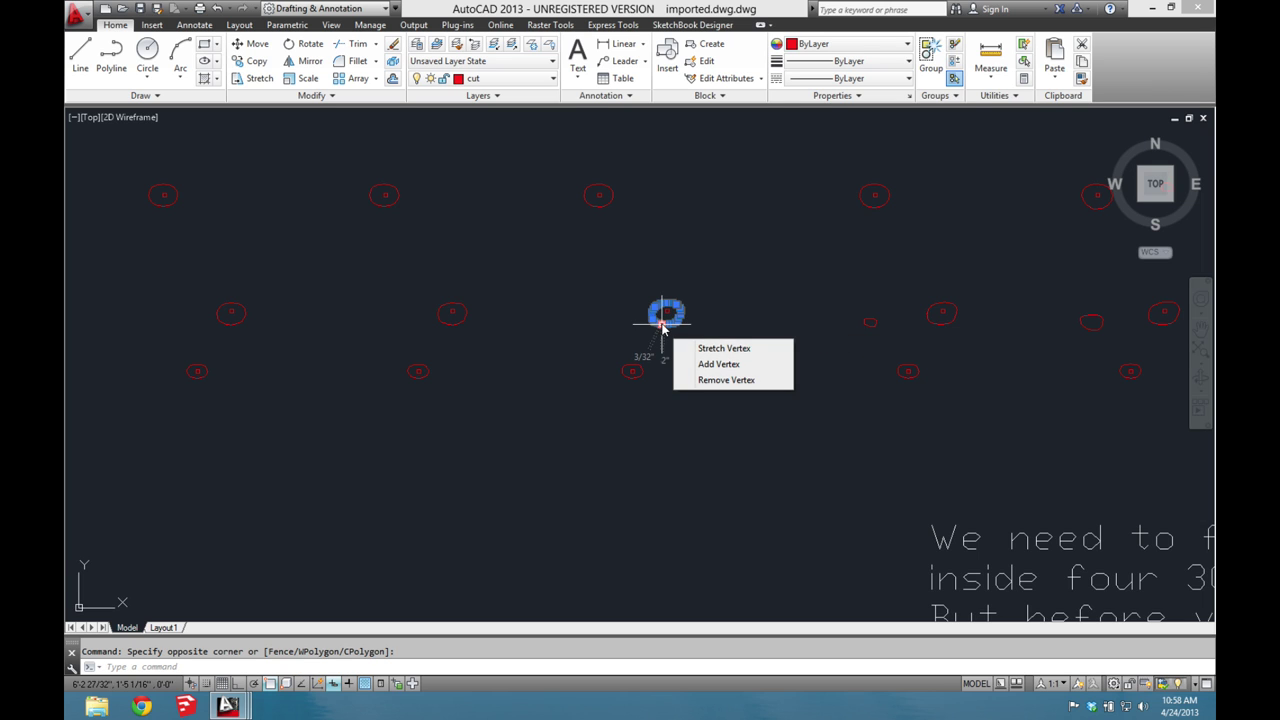
{"action": "scroll", "coordinate": [664, 318], "scroll_direction": "up", "scroll_amount": 4}
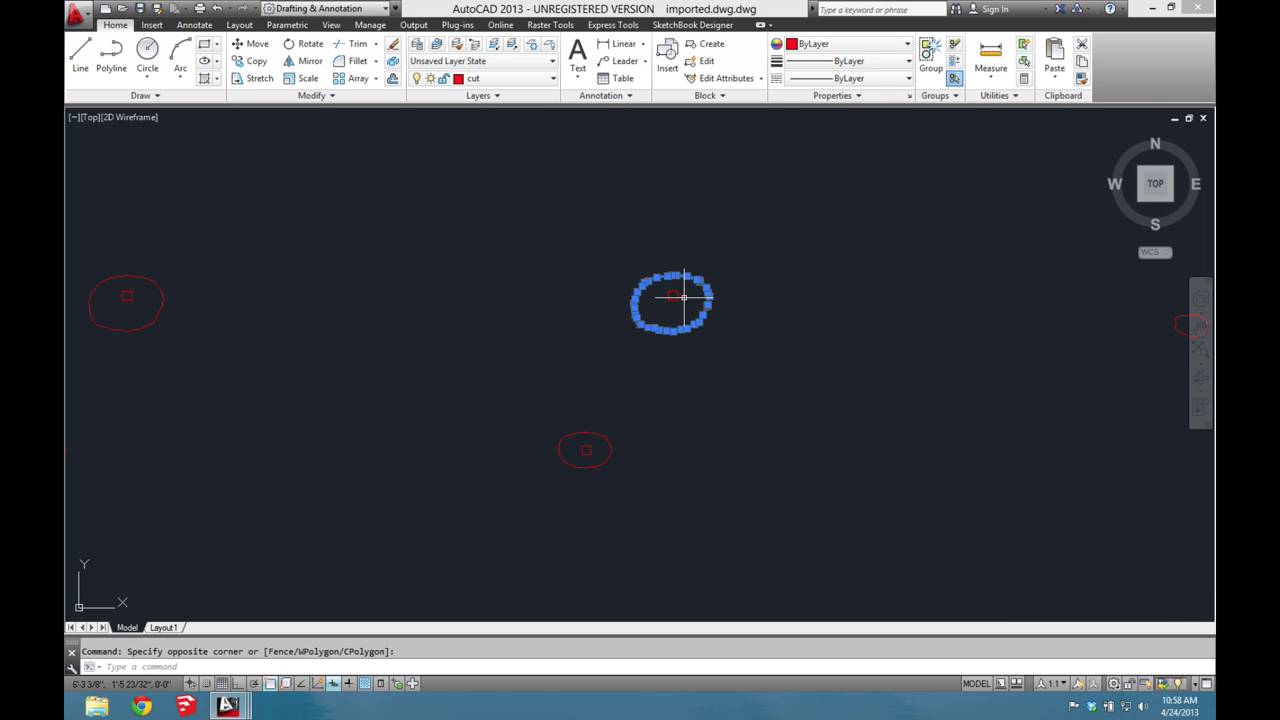
{"action": "key", "text": "Escape"}
{"action": "left_click", "coordinate": [590, 434]}
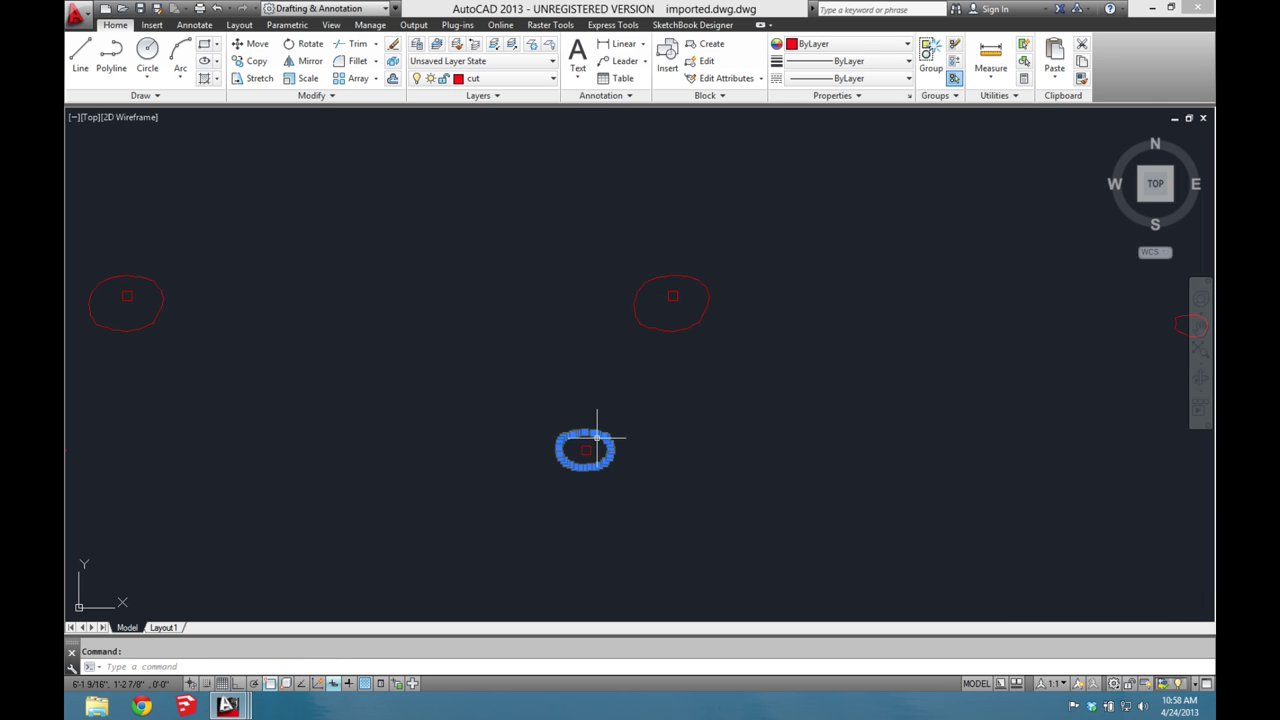
{"action": "key", "text": "Escape"}
{"action": "scroll", "coordinate": [585, 450], "scroll_direction": "down", "scroll_amount": 5}
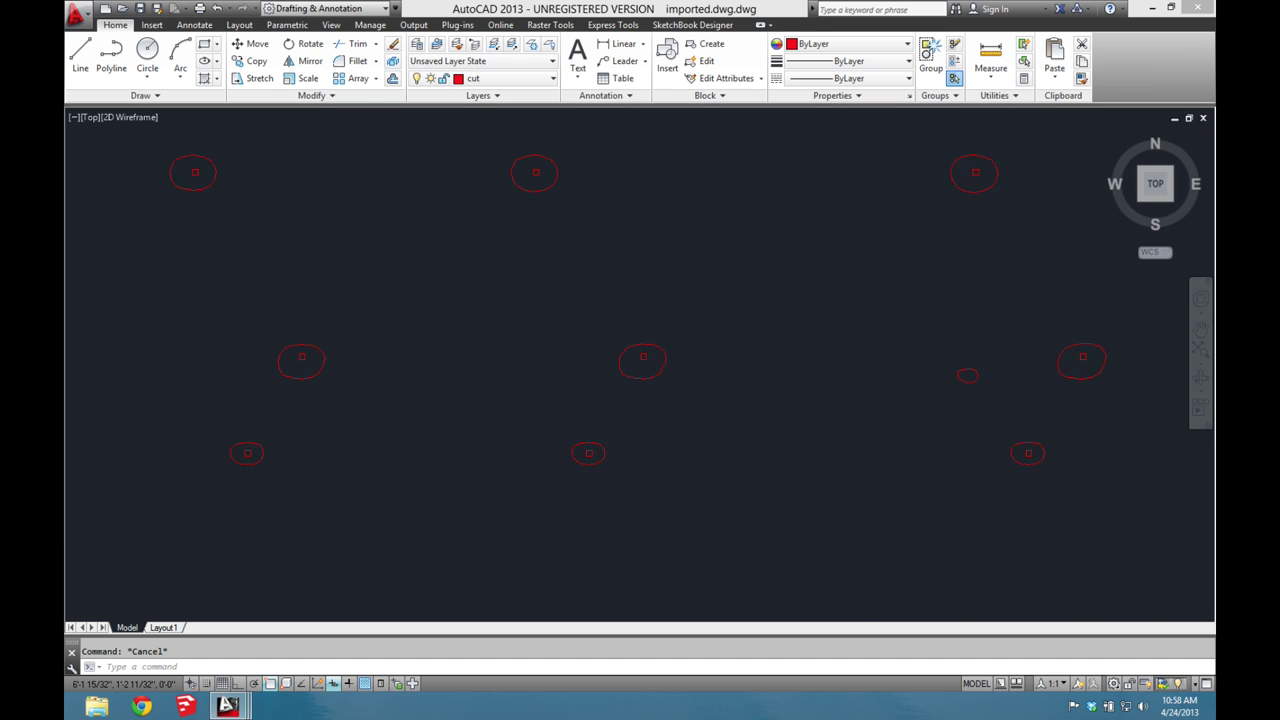
{"action": "mouse_move", "coordinate": [663, 371]}
{"action": "middle_mouse_down"}
{"action": "mouse_move", "coordinate": [643, 329]}
{"action": "mouse_move", "coordinate": [335, 307]}
{"action": "mouse_move", "coordinate": [640, 269]}
{"action": "middle_mouse_up"}
{"action": "scroll", "coordinate": [687, 293], "scroll_direction": "down", "scroll_amount": 2}
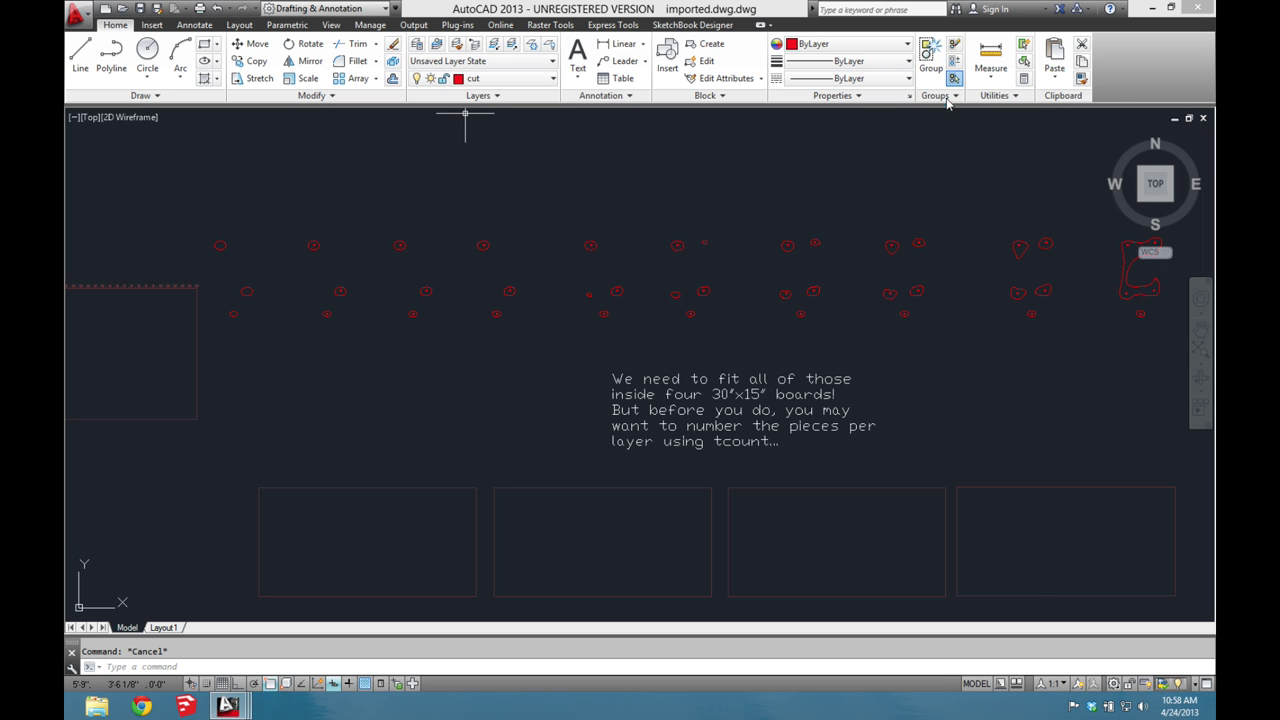
- Switch the AutoCAD window to the cut_ready.dwg drawing
{"action": "left_click", "coordinate": [331, 26]}
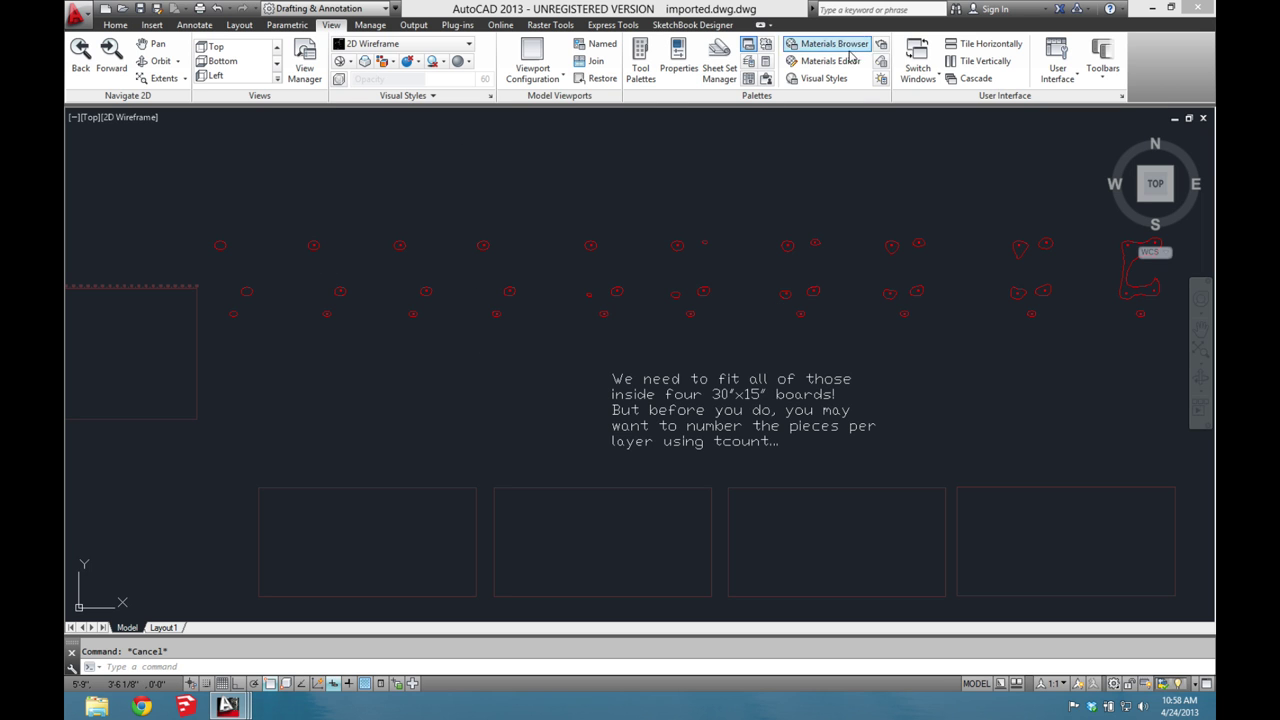
{"action": "left_click", "coordinate": [917, 60]}
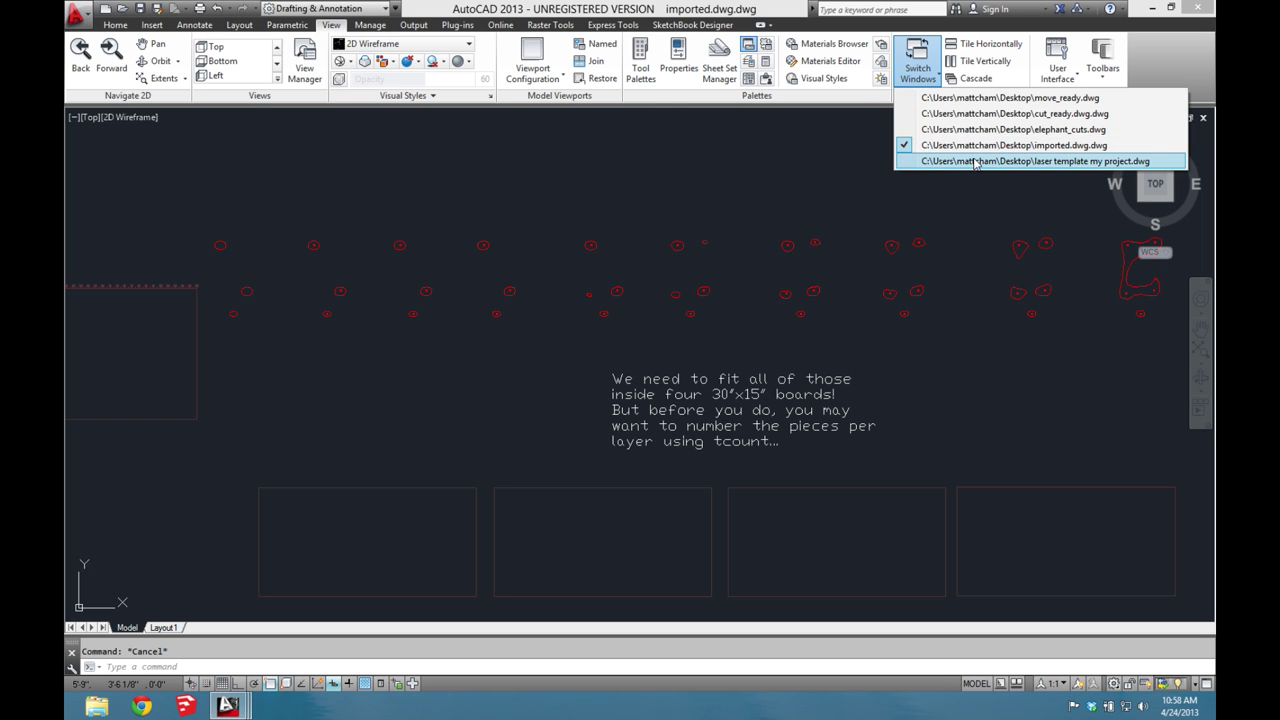
{"action": "left_click", "coordinate": [975, 113]}
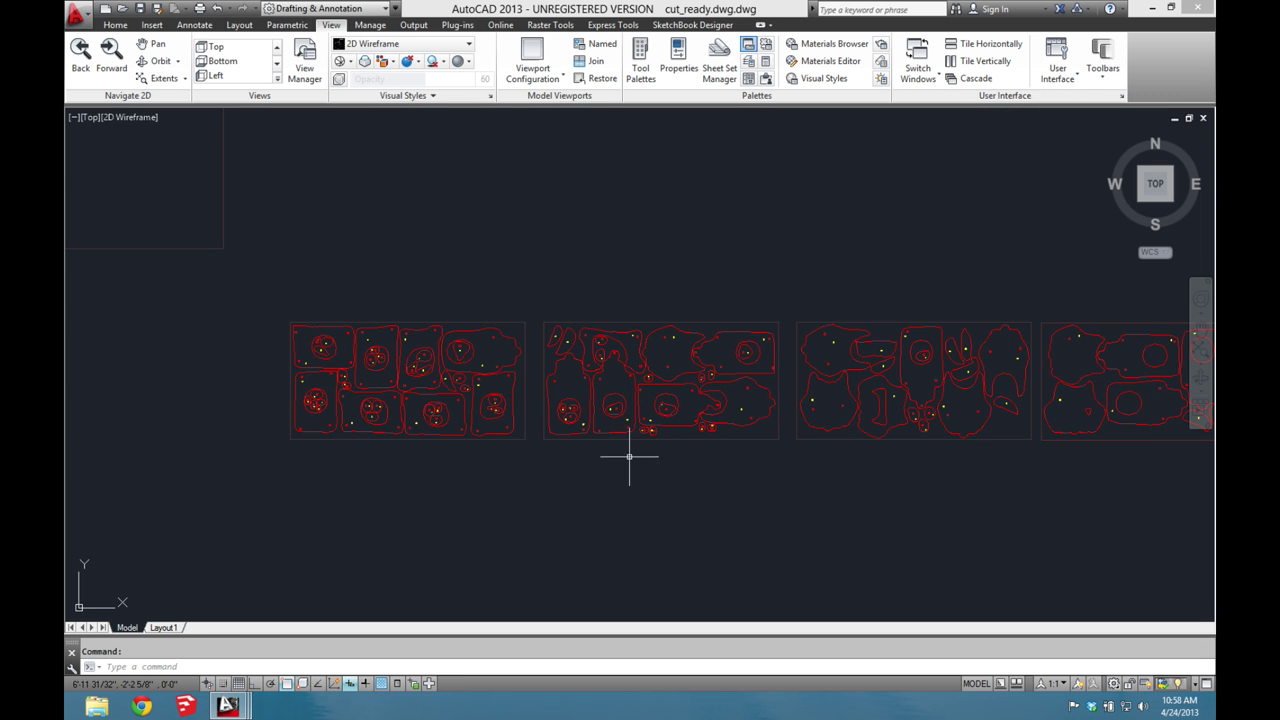
- Zoom and pan to frame the numbered pieces on the first 30x15 board
{"action": "scroll", "coordinate": [370, 380], "scroll_direction": "down", "scroll_amount": 1}
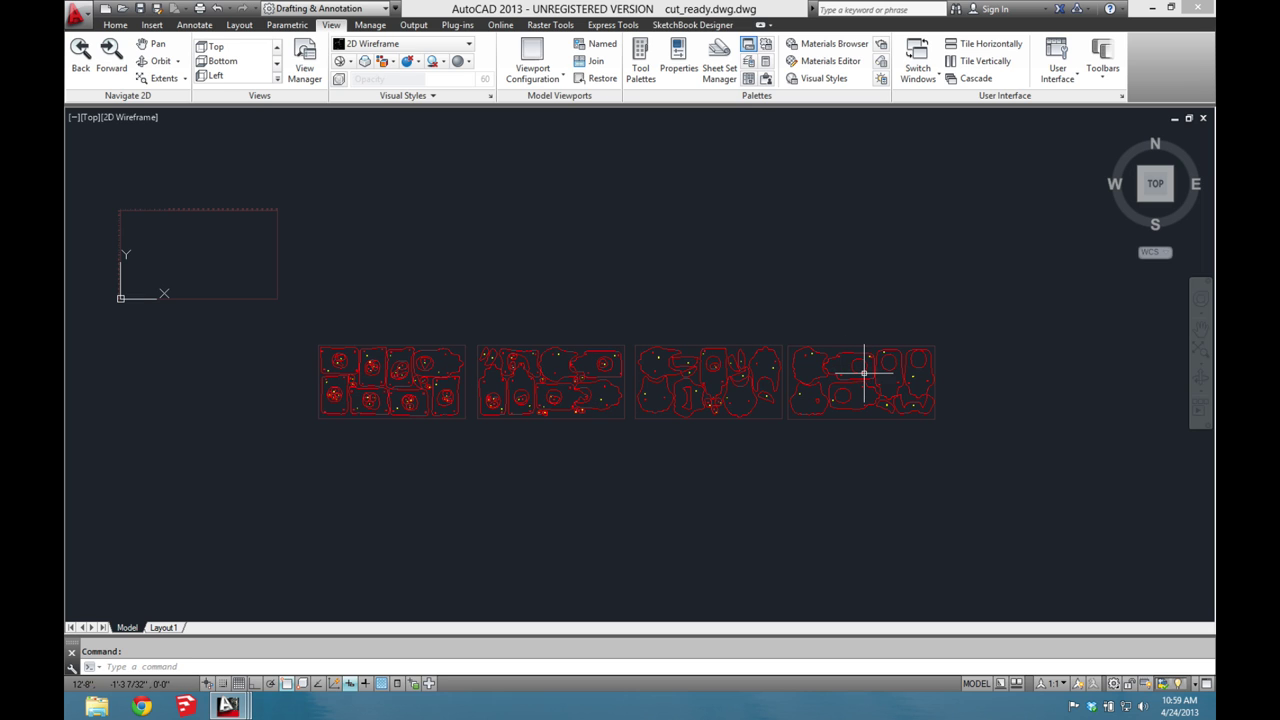
{"action": "scroll", "coordinate": [440, 365], "scroll_direction": "up", "scroll_amount": 4}
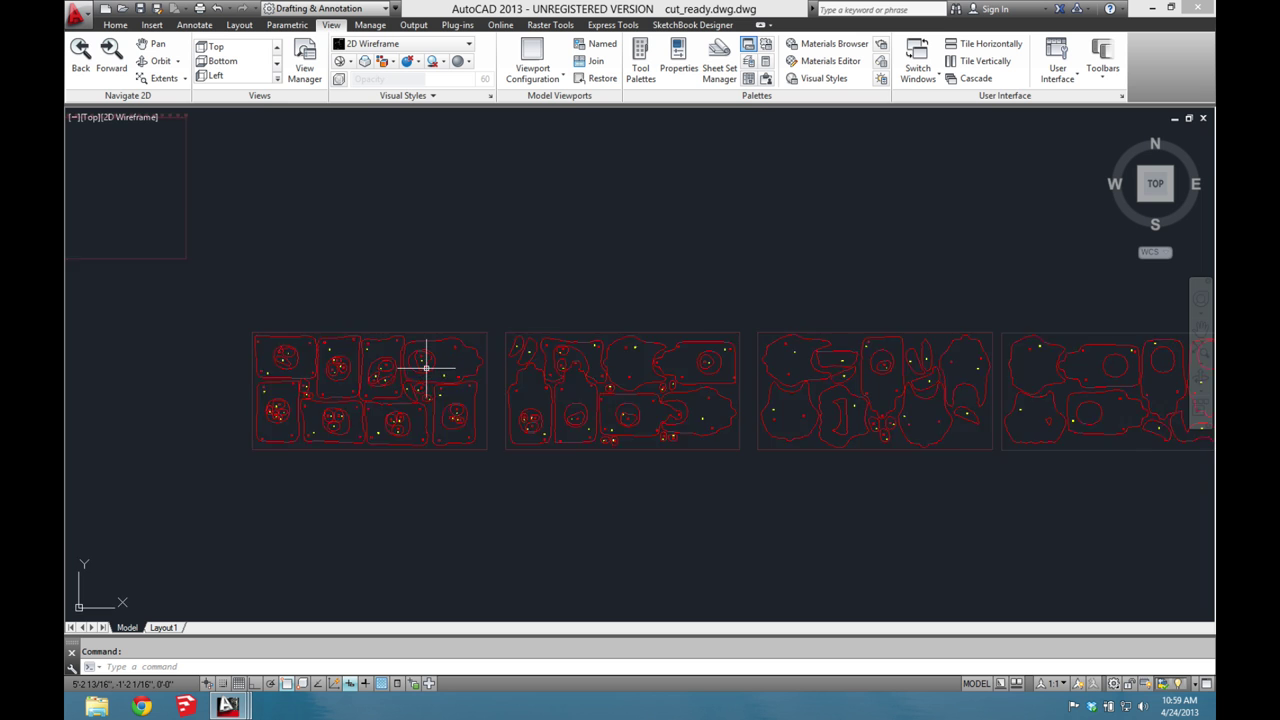
{"action": "mouse_move", "coordinate": [426, 418]}
{"action": "middle_mouse_down"}
{"action": "mouse_move", "coordinate": [351, 353]}
{"action": "mouse_move", "coordinate": [177, 357]}
{"action": "mouse_move", "coordinate": [834, 351]}
{"action": "middle_mouse_up"}
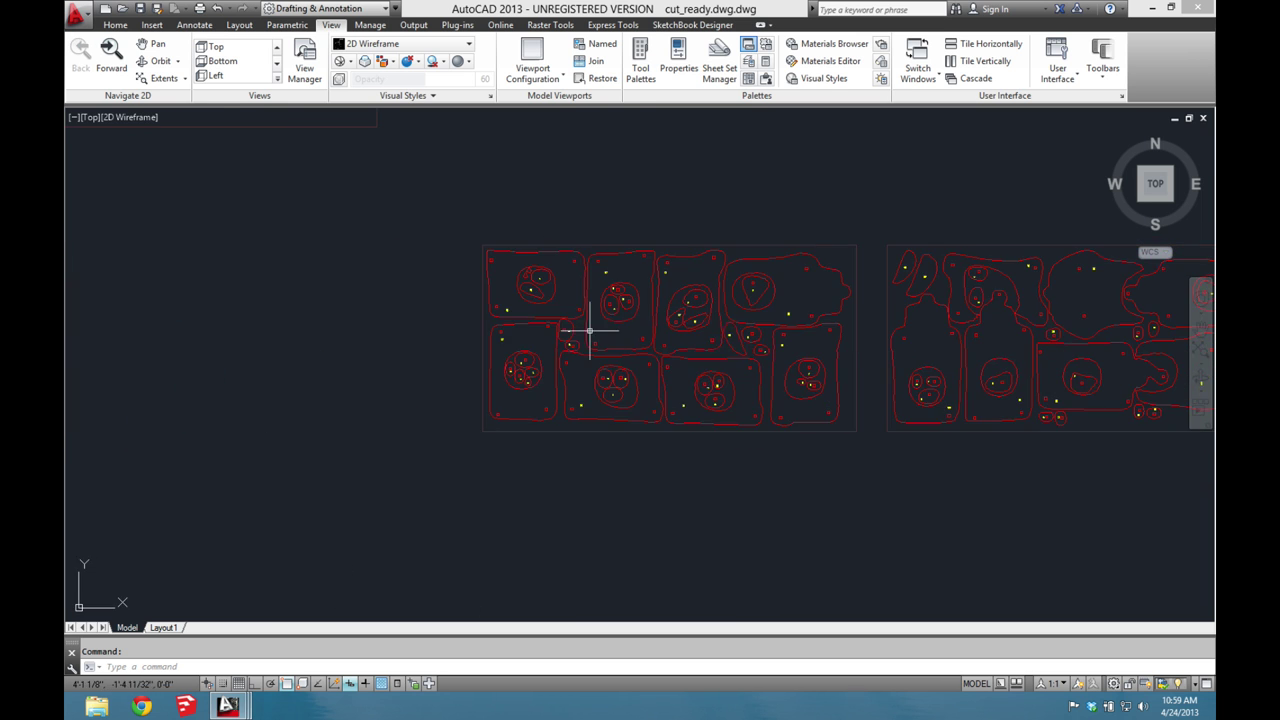
{"action": "middle_click_drag", "start_coordinate": [591, 334], "coordinate": [680, 334]}
{"action": "scroll", "coordinate": [657, 300], "scroll_direction": "up", "scroll_amount": 5}
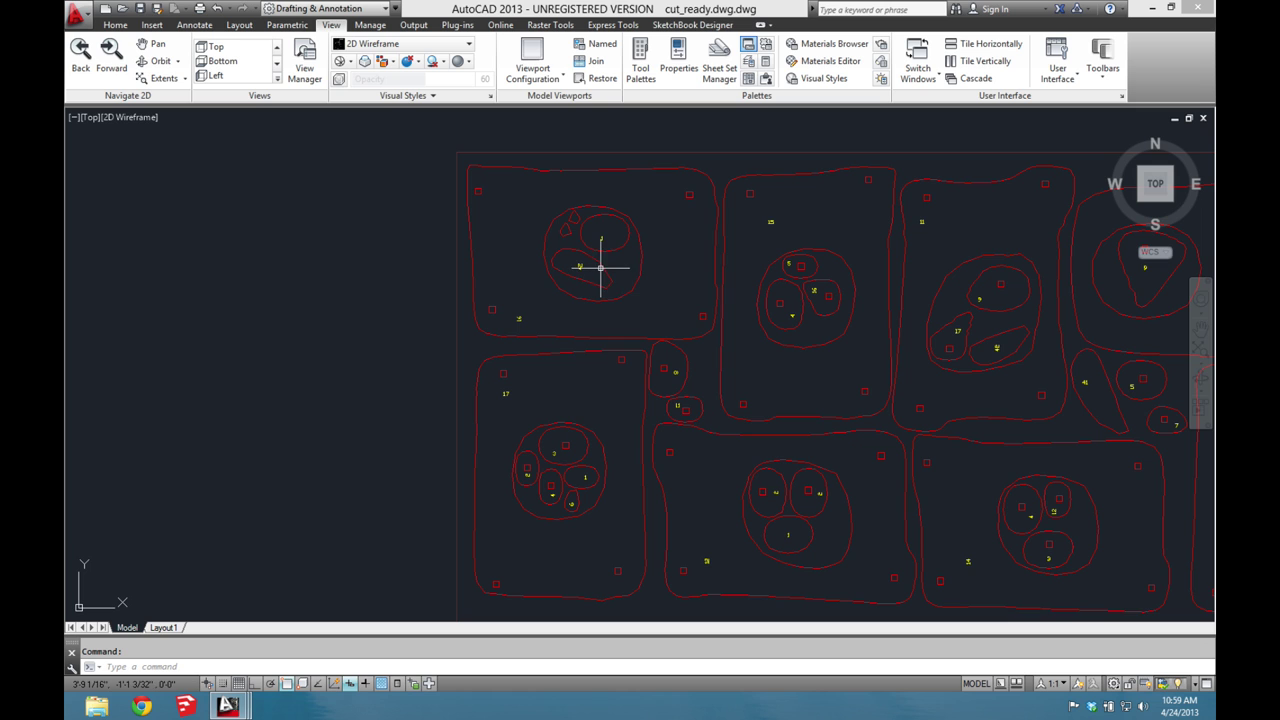
{"action": "middle_click_drag", "start_coordinate": [622, 268], "coordinate": [571, 286]}
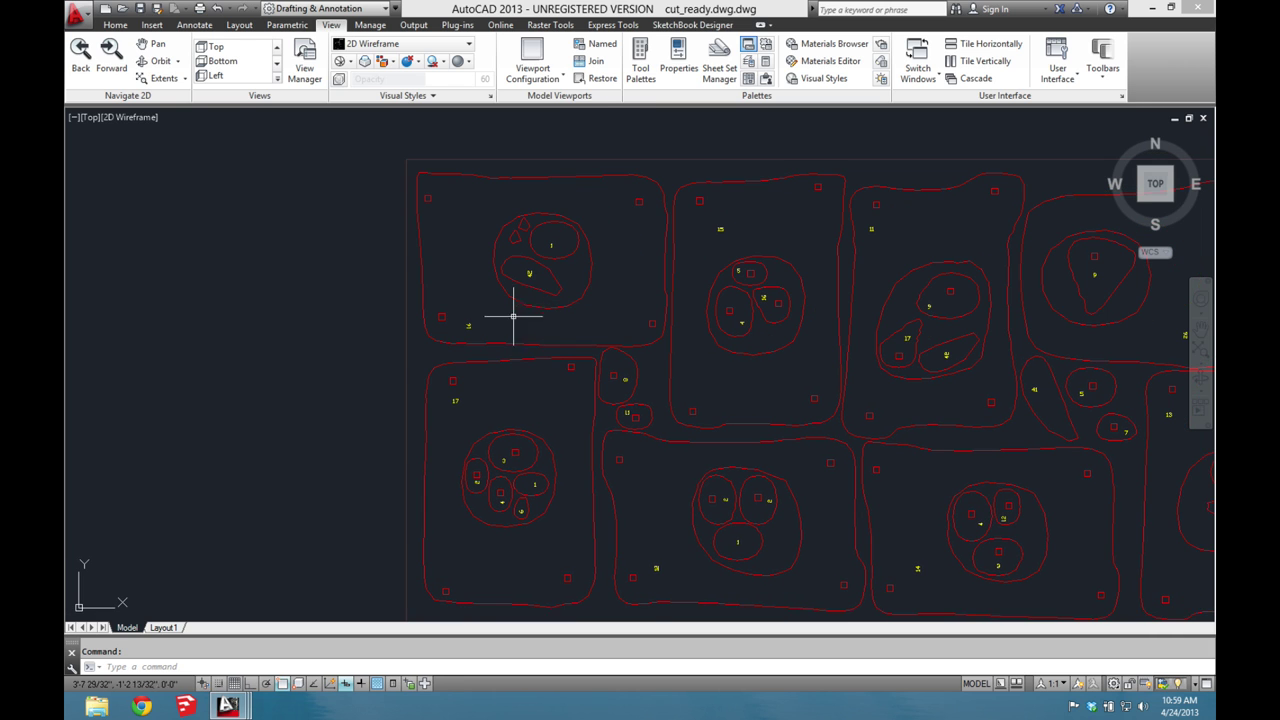
{"action": "mouse_move", "coordinate": [469, 326]}
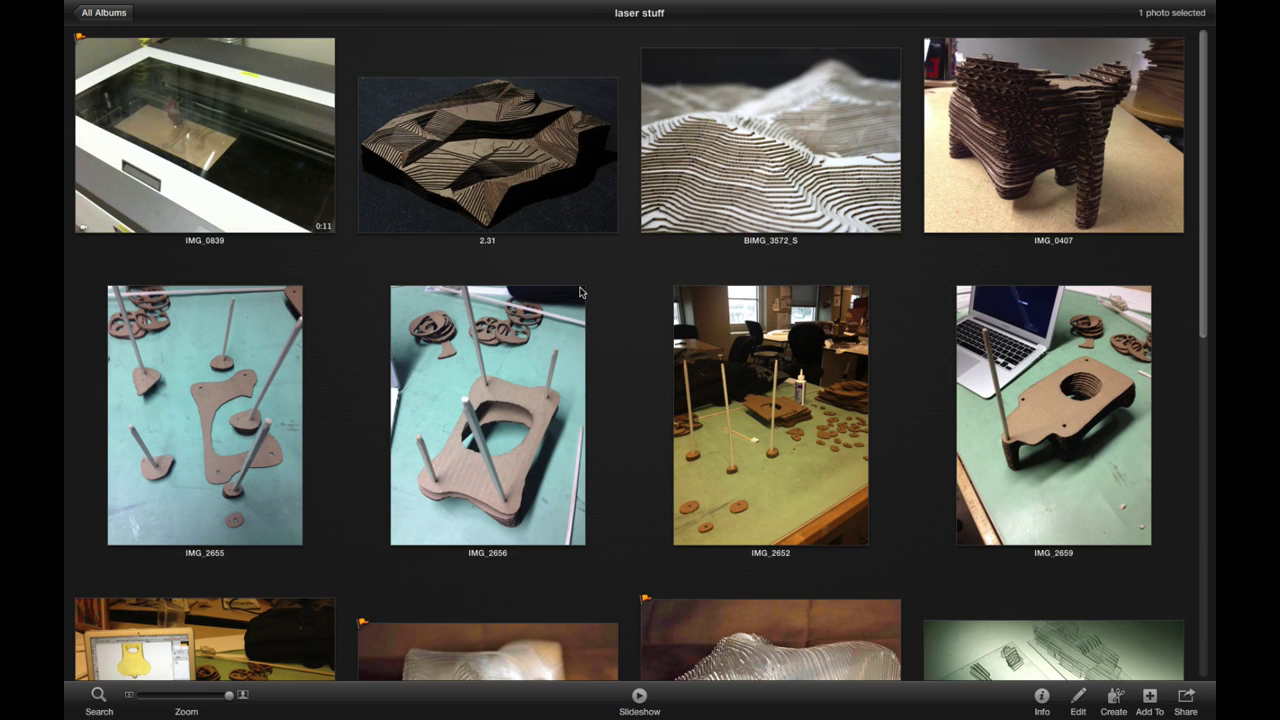
- View IMG_2652, the dowel rods among cardboard slices, full size
{"action": "left_click", "coordinate": [848, 434]}
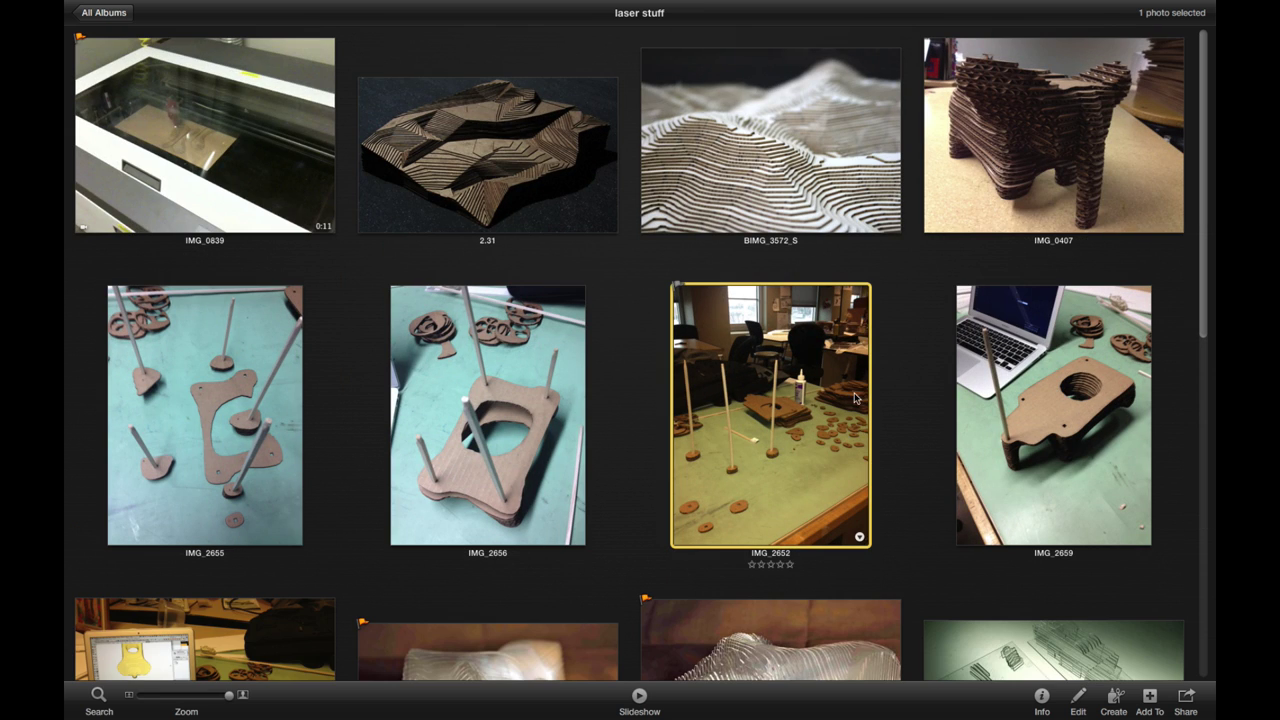
{"action": "double_click", "coordinate": [848, 408]}
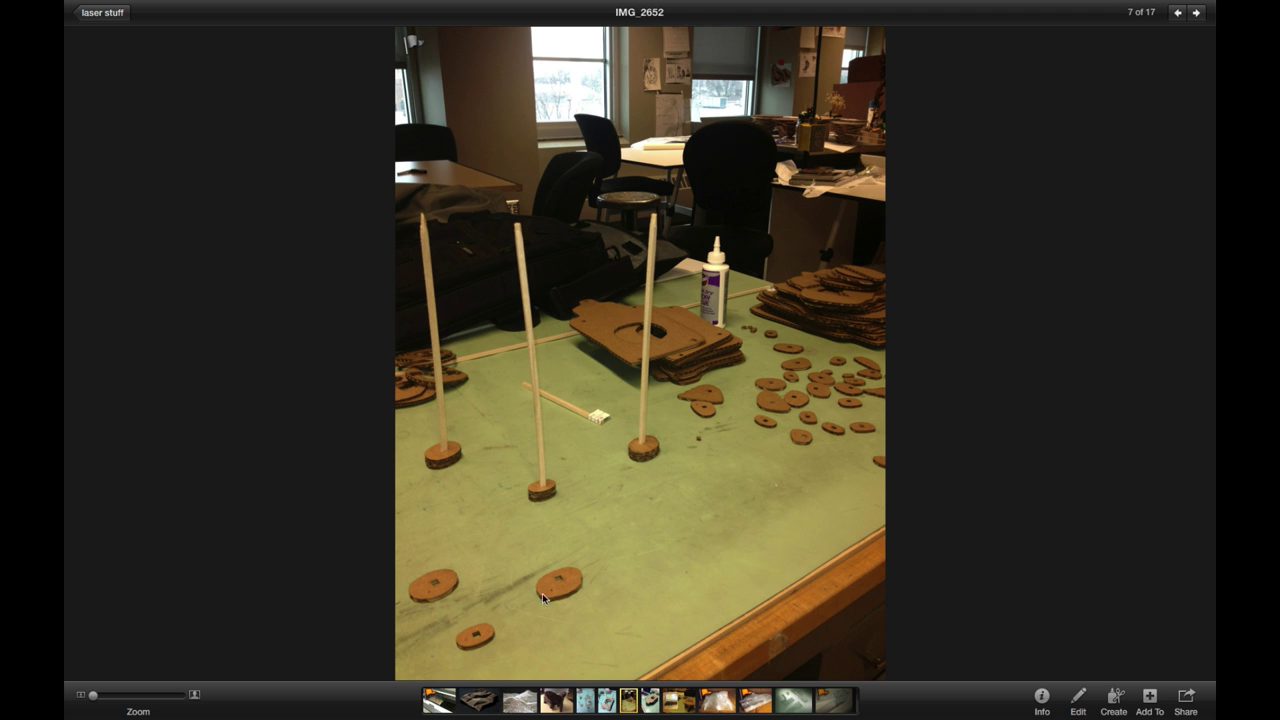
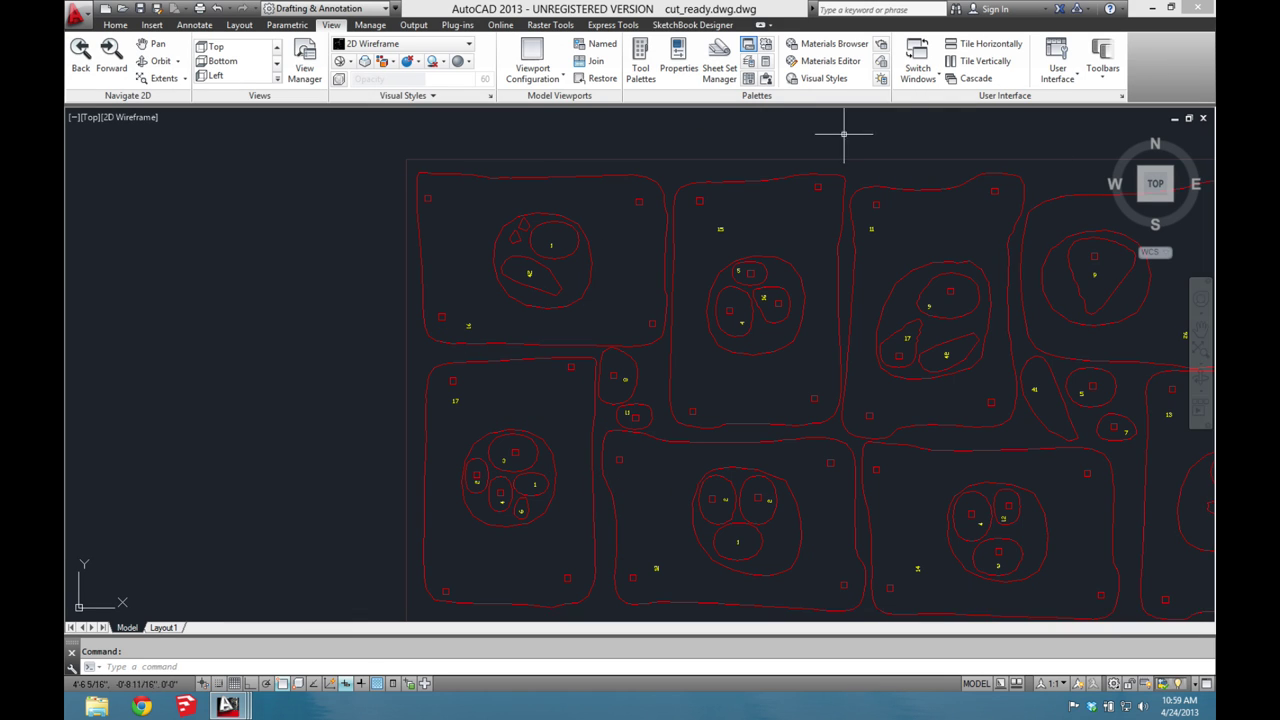
- Switch to imported.dwg and pan and zoom around its loose pieces and board outlines
{"action": "left_click", "coordinate": [920, 62]}
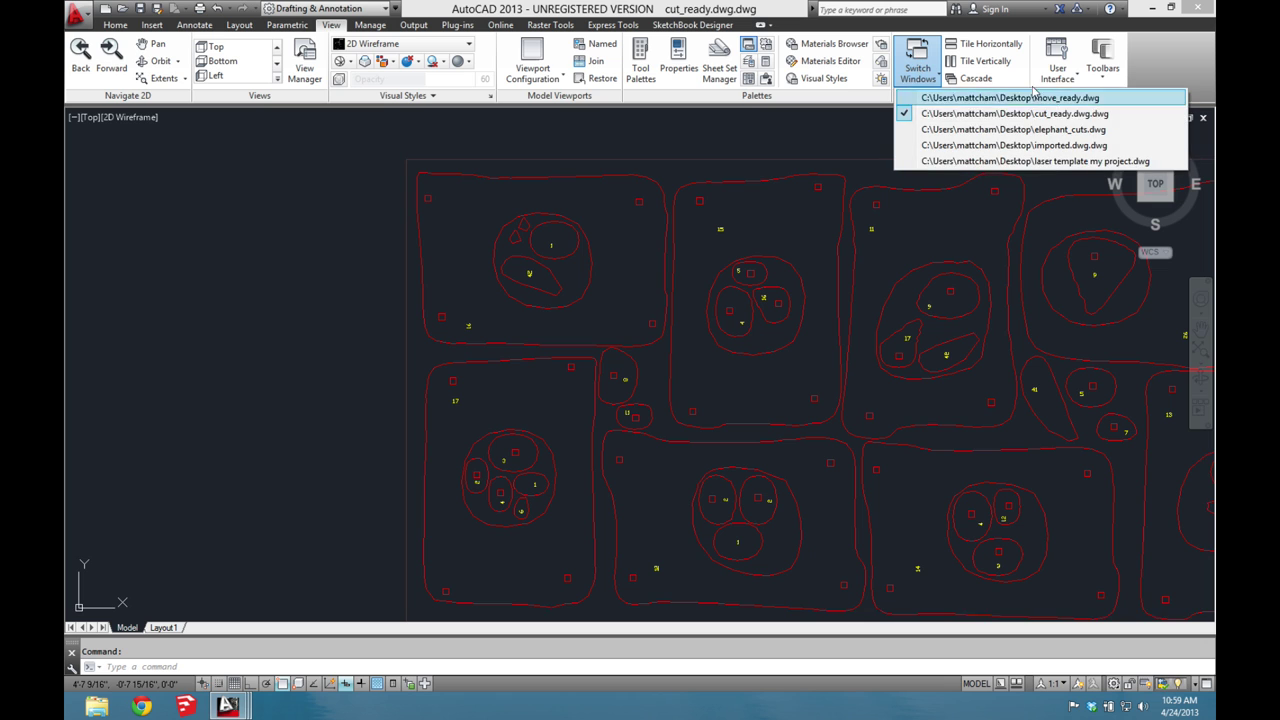
{"action": "left_click", "coordinate": [1038, 146]}
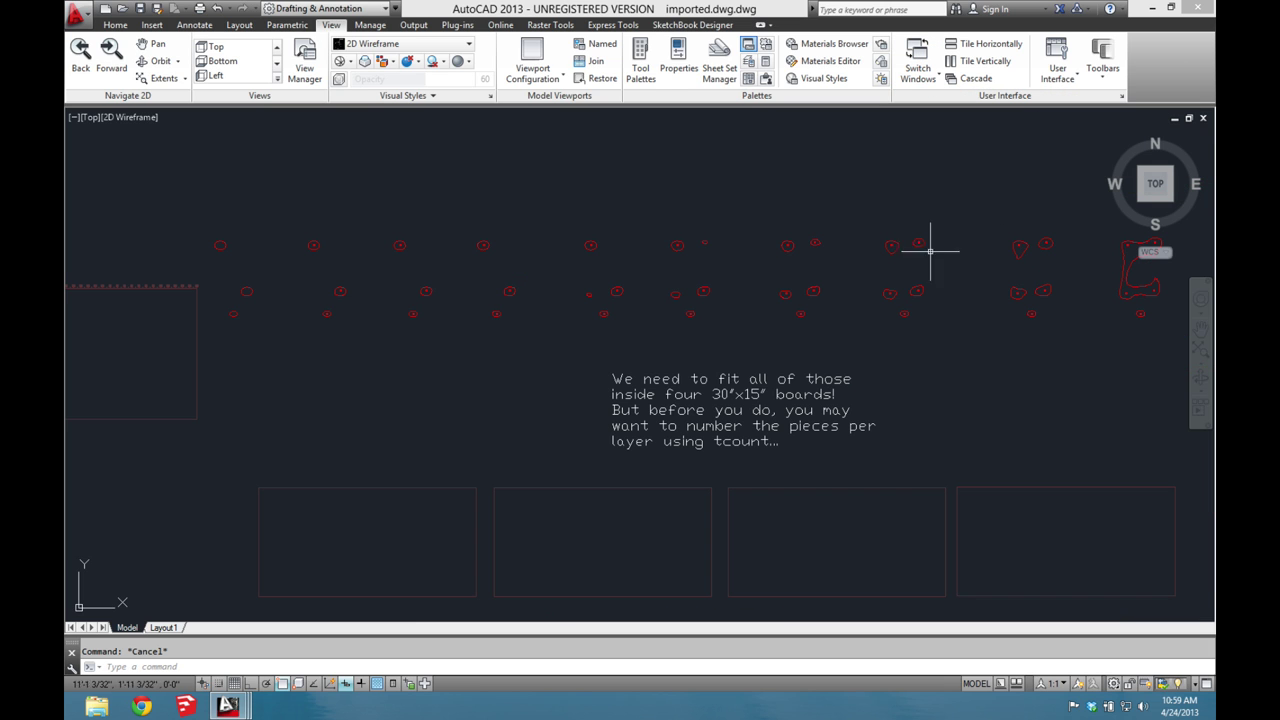
{"action": "middle_click_drag", "start_coordinate": [321, 299], "coordinate": [389, 306]}
{"action": "left_click", "coordinate": [409, 296]}
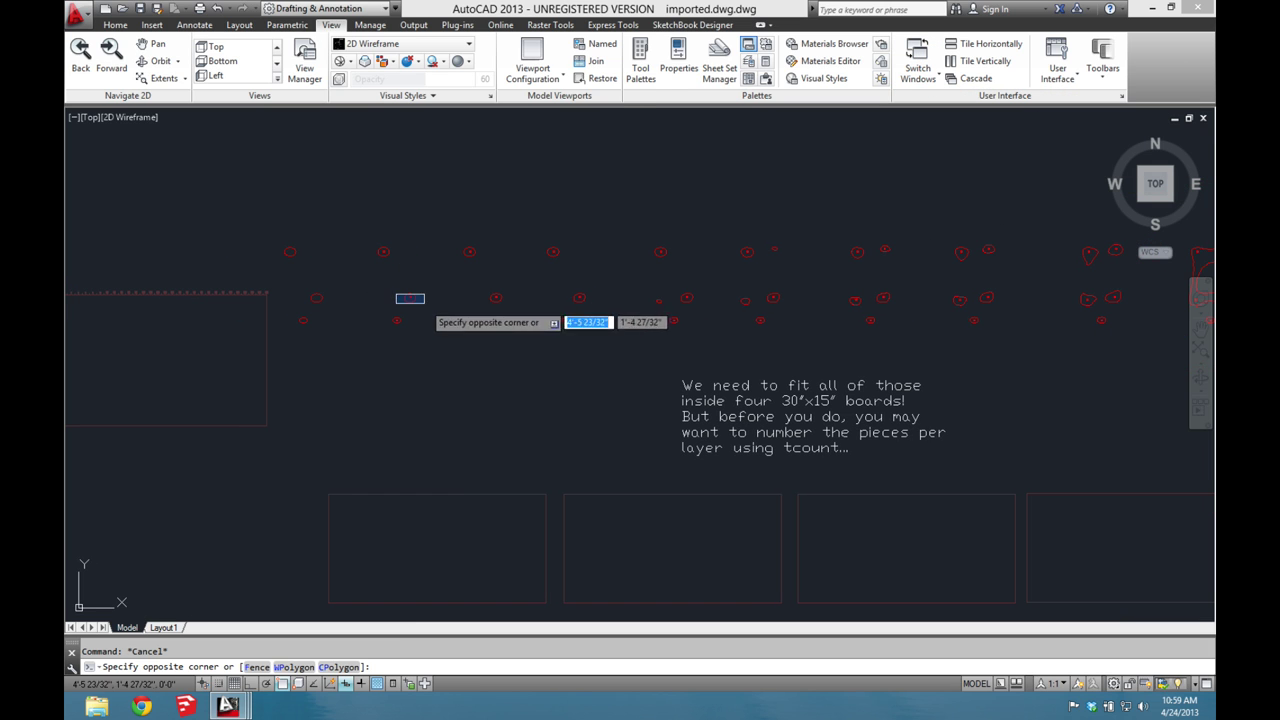
{"action": "key", "text": "Escape"}
{"action": "scroll", "coordinate": [292, 255], "scroll_direction": "up", "scroll_amount": 4}
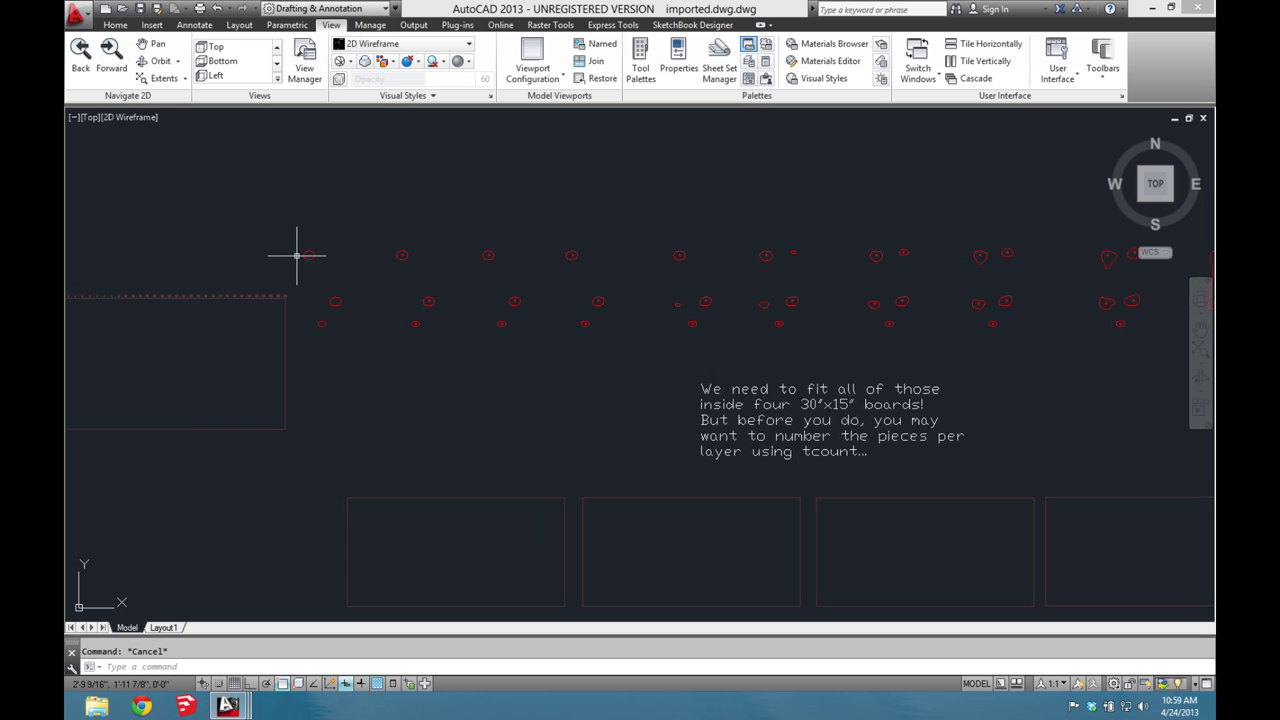
{"action": "scroll", "coordinate": [296, 255], "scroll_direction": "up", "scroll_amount": 4}
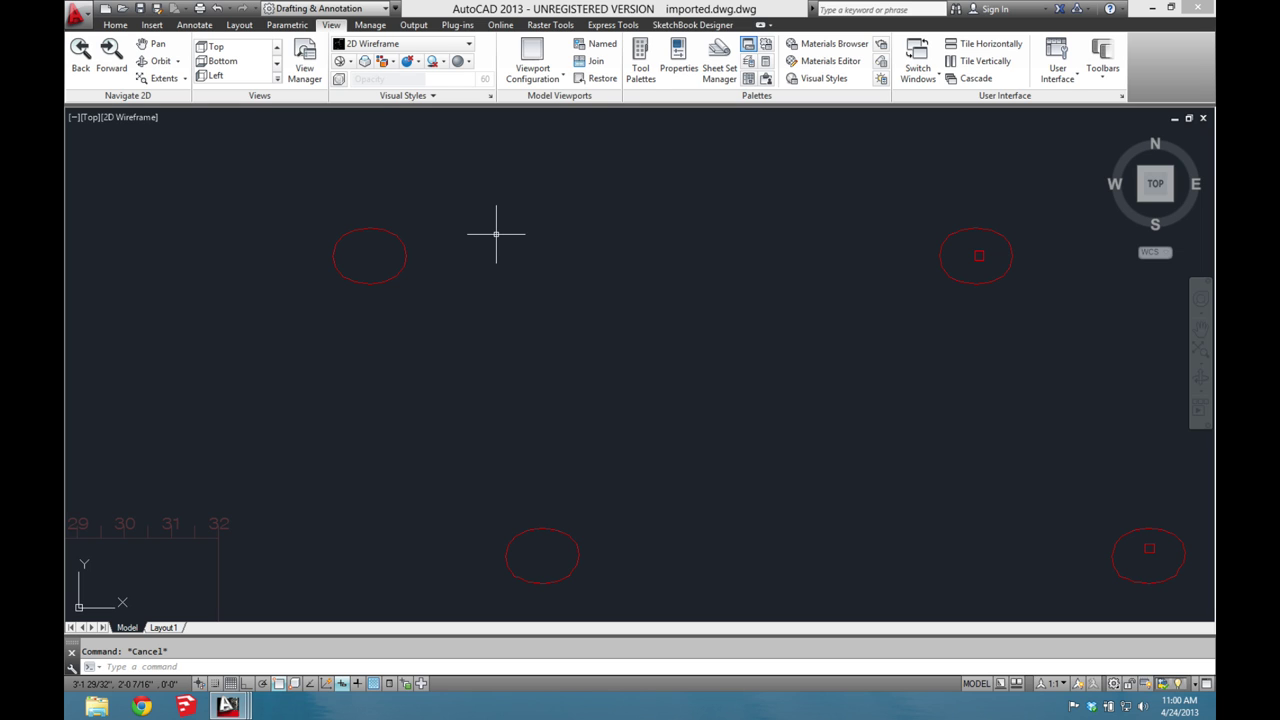
{"action": "scroll", "coordinate": [496, 234], "scroll_direction": "down", "scroll_amount": 4}
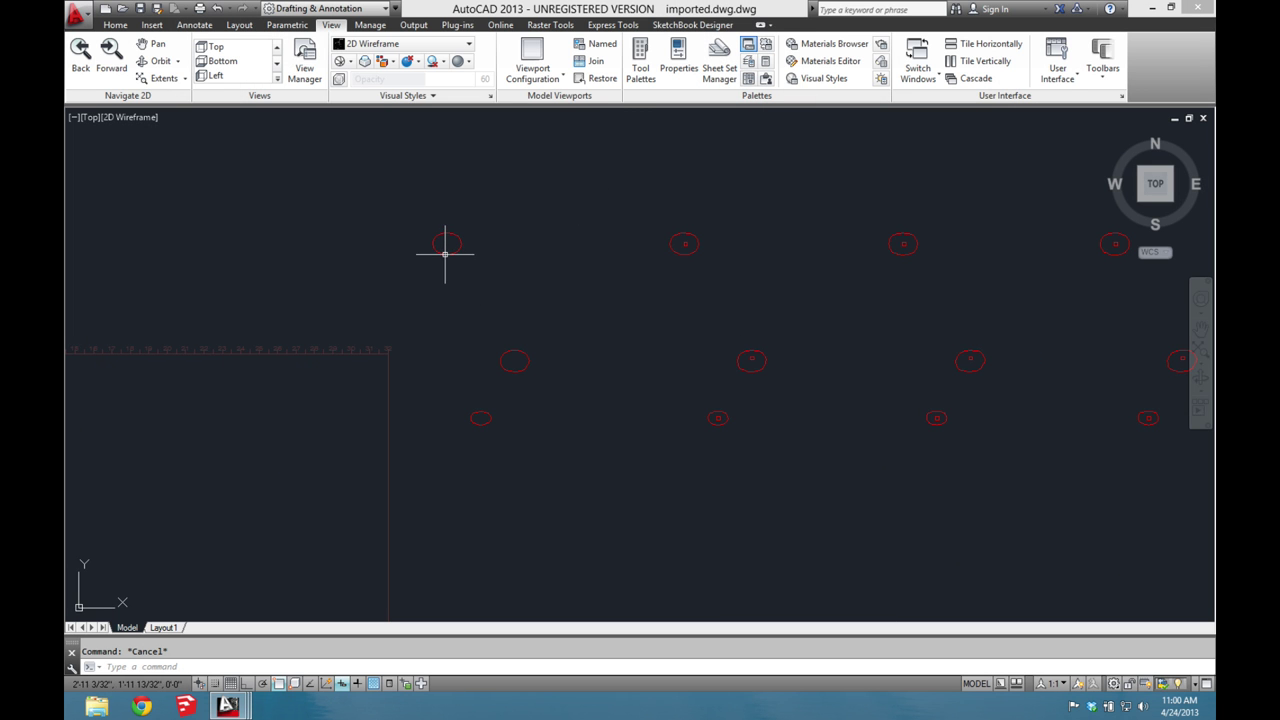
- Place a 1/8"-tall text label '1' at 0° rotation inside the large oval piece
{"action": "type", "text": "text"}
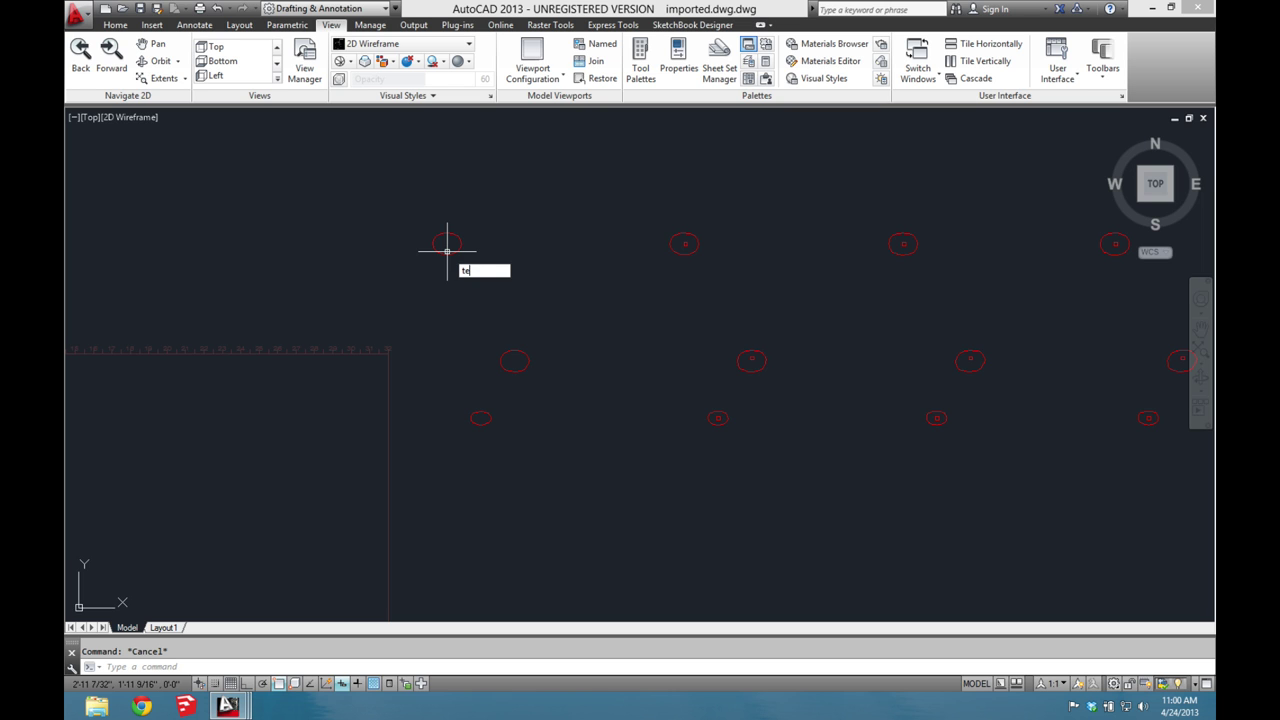
{"action": "key", "text": "Return"}
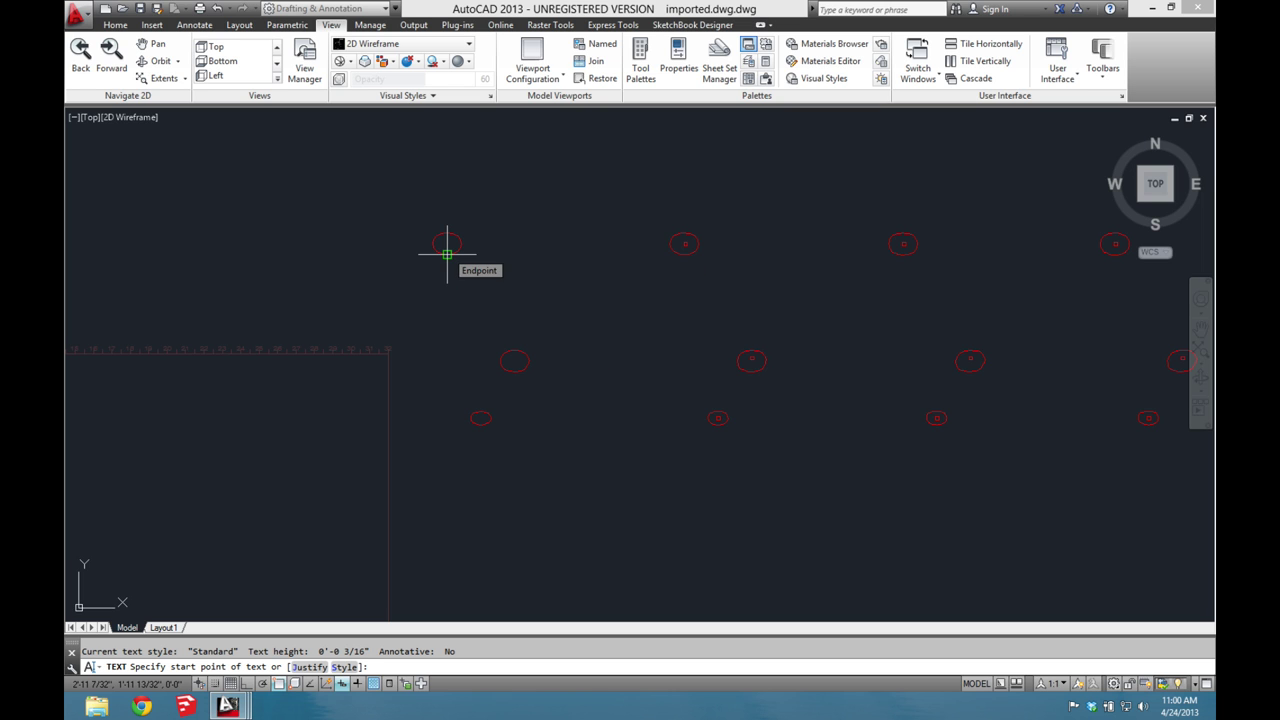
{"action": "scroll", "coordinate": [430, 270], "scroll_direction": "up", "scroll_amount": 10}
{"action": "mouse_move", "coordinate": [425, 405]}
{"action": "middle_mouse_down"}
{"action": "mouse_move", "coordinate": [463, 380]}
{"action": "mouse_move", "coordinate": [420, 303]}
{"action": "middle_mouse_up"}
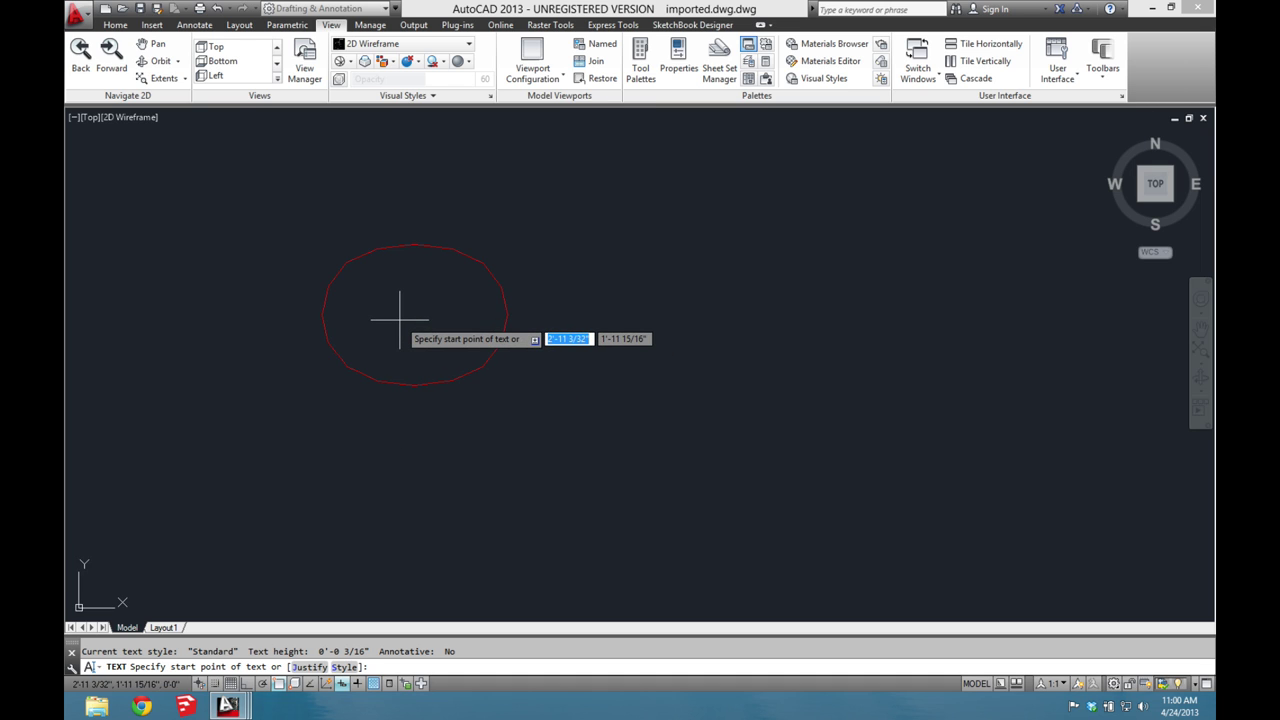
{"action": "left_click", "coordinate": [399, 320]}
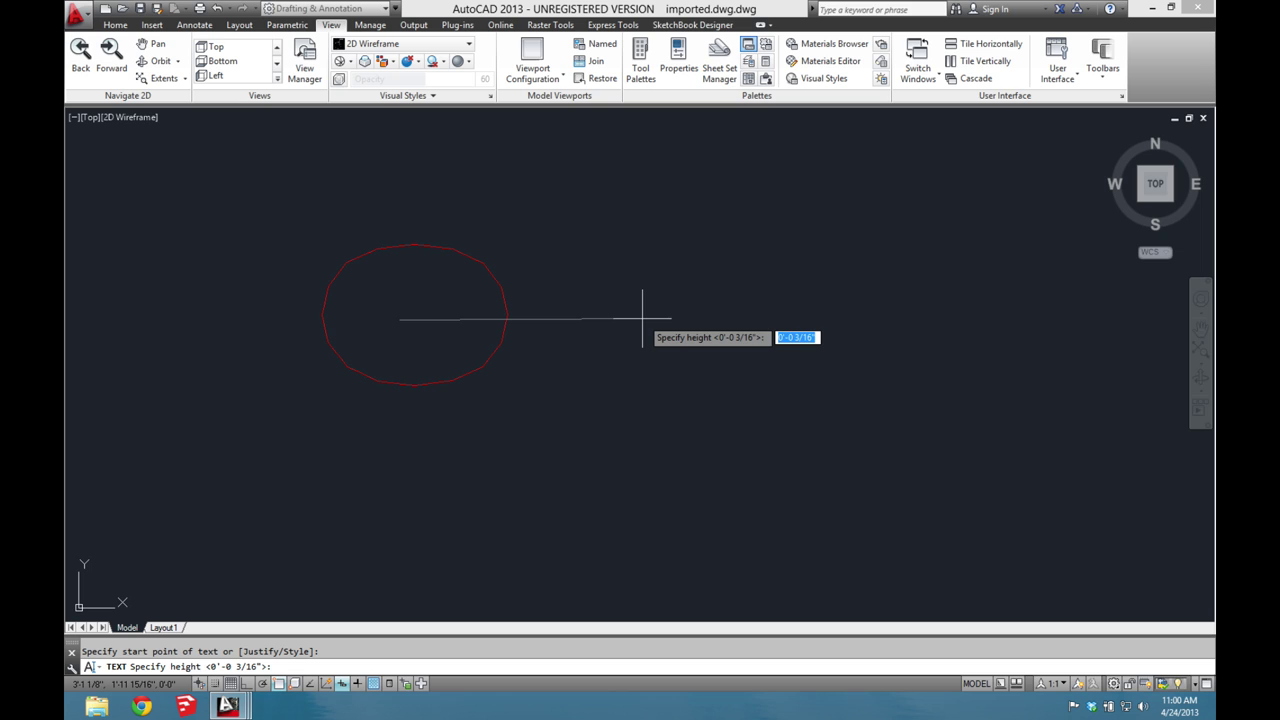
{"action": "type", "text": "1/"}
{"action": "key", "text": "Return"}
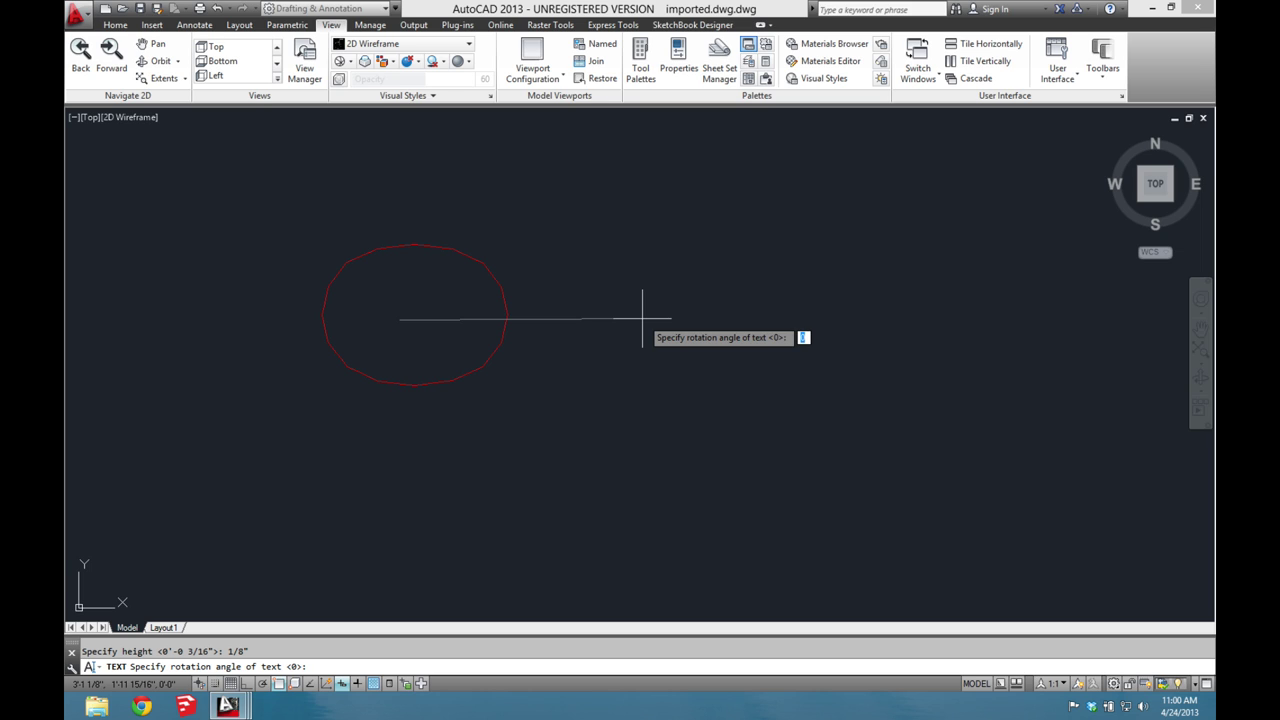
{"action": "key", "text": "Return"}
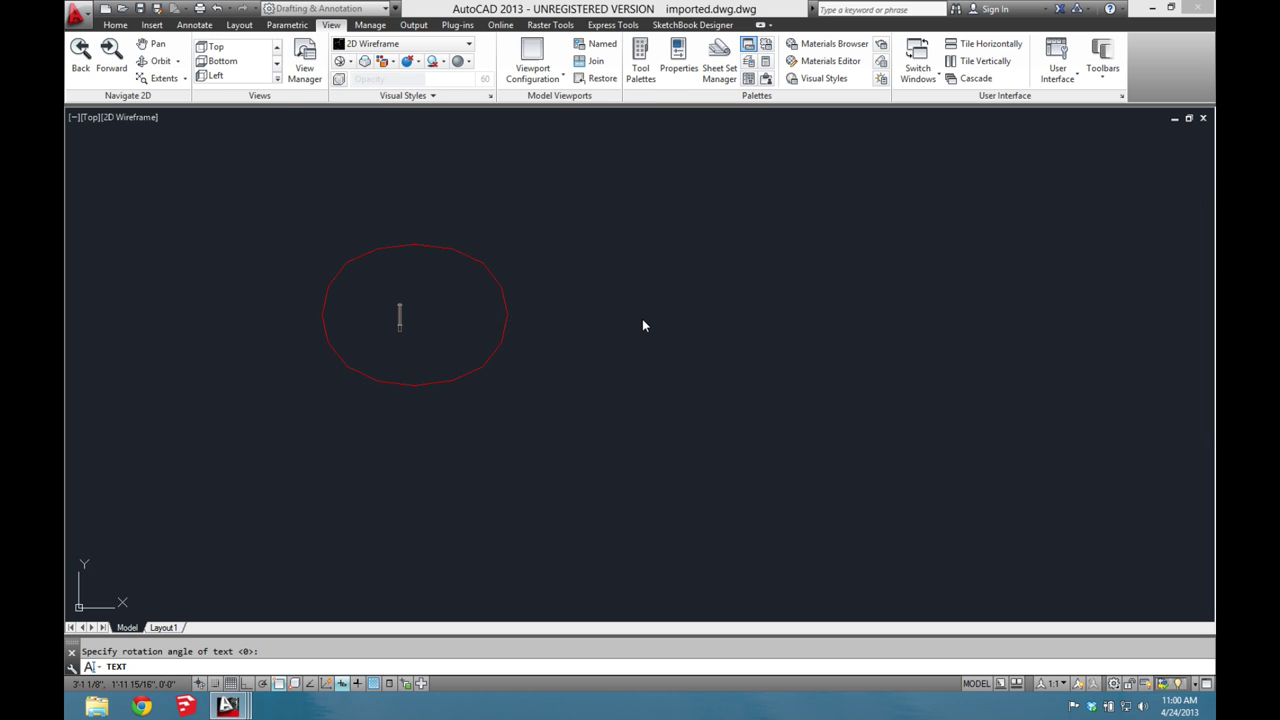
{"action": "type", "text": "typing"}
{"action": "key", "text": "BackSpace"}
{"action": "key", "text": "BackSpace"}
{"action": "key", "text": "BackSpace"}
{"action": "key", "text": "BackSpace"}
{"action": "key", "text": "BackSpace"}
{"action": "key", "text": "BackSpace"}
{"action": "key", "text": "Return"}
{"action": "key", "text": "Return"}
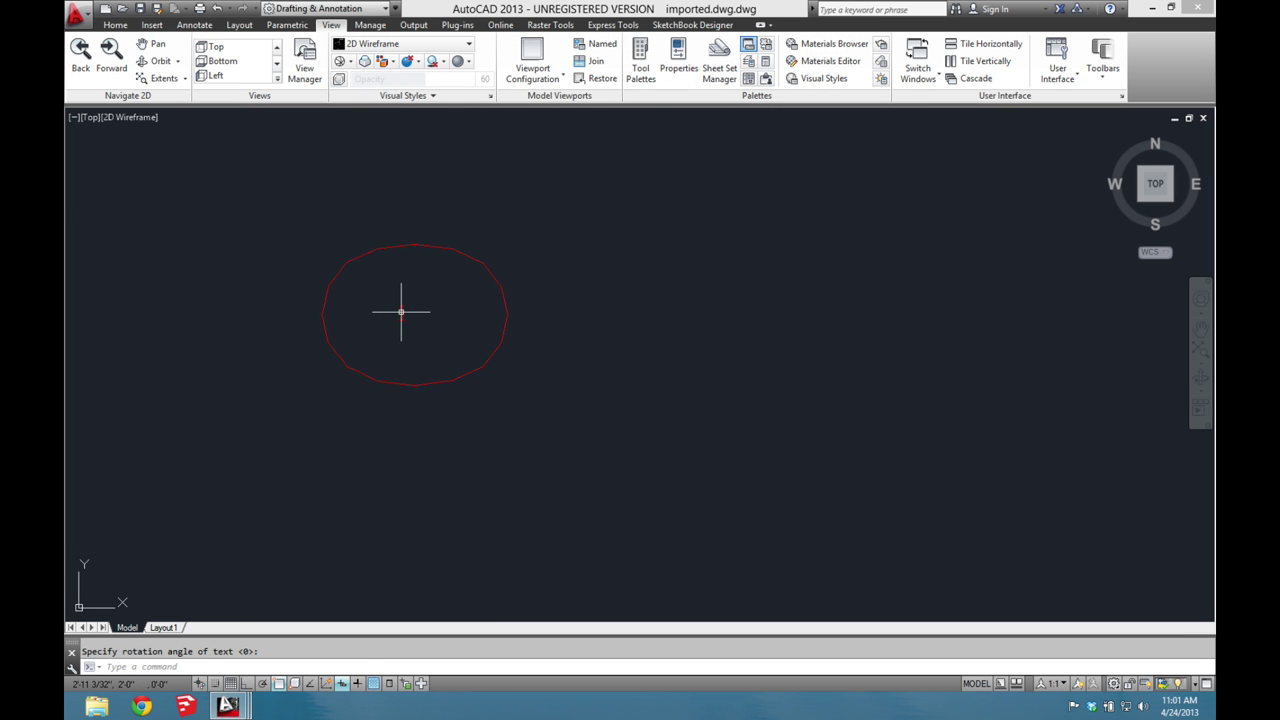
- Move the '1' label onto the numbers layer using Quick Properties
{"action": "left_click", "coordinate": [404, 312]}
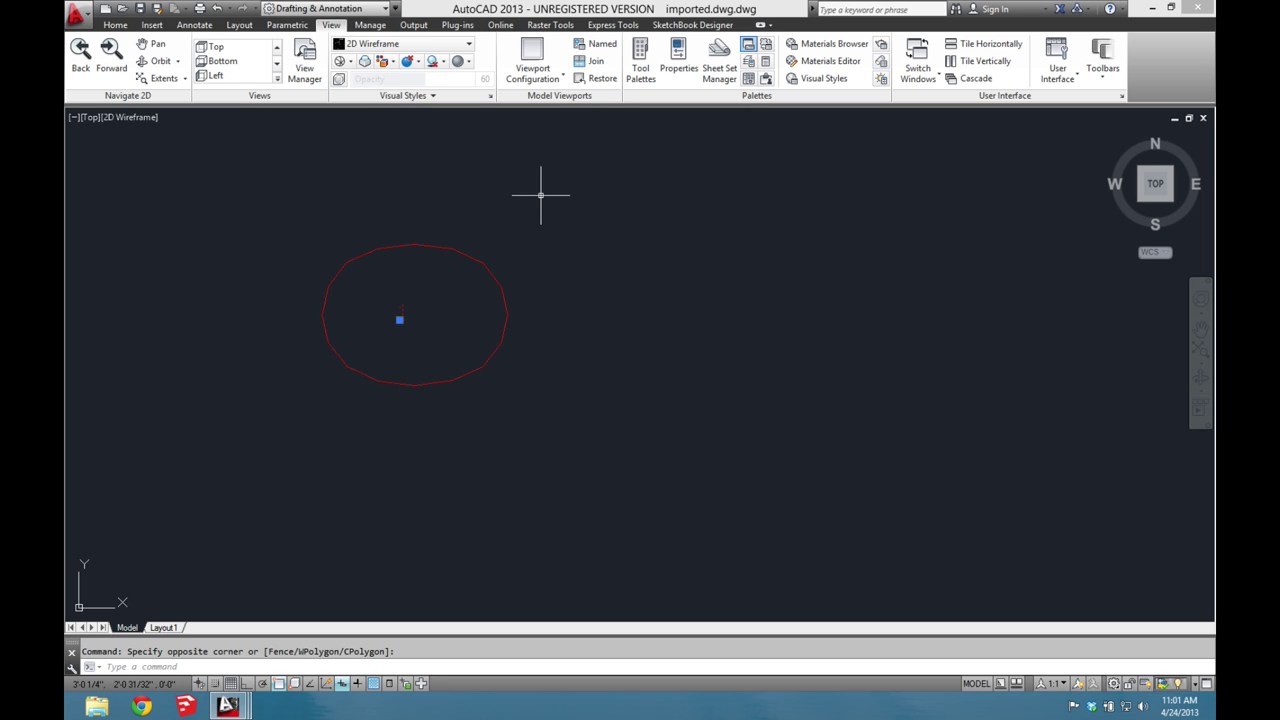
{"action": "type", "text": "QP"}
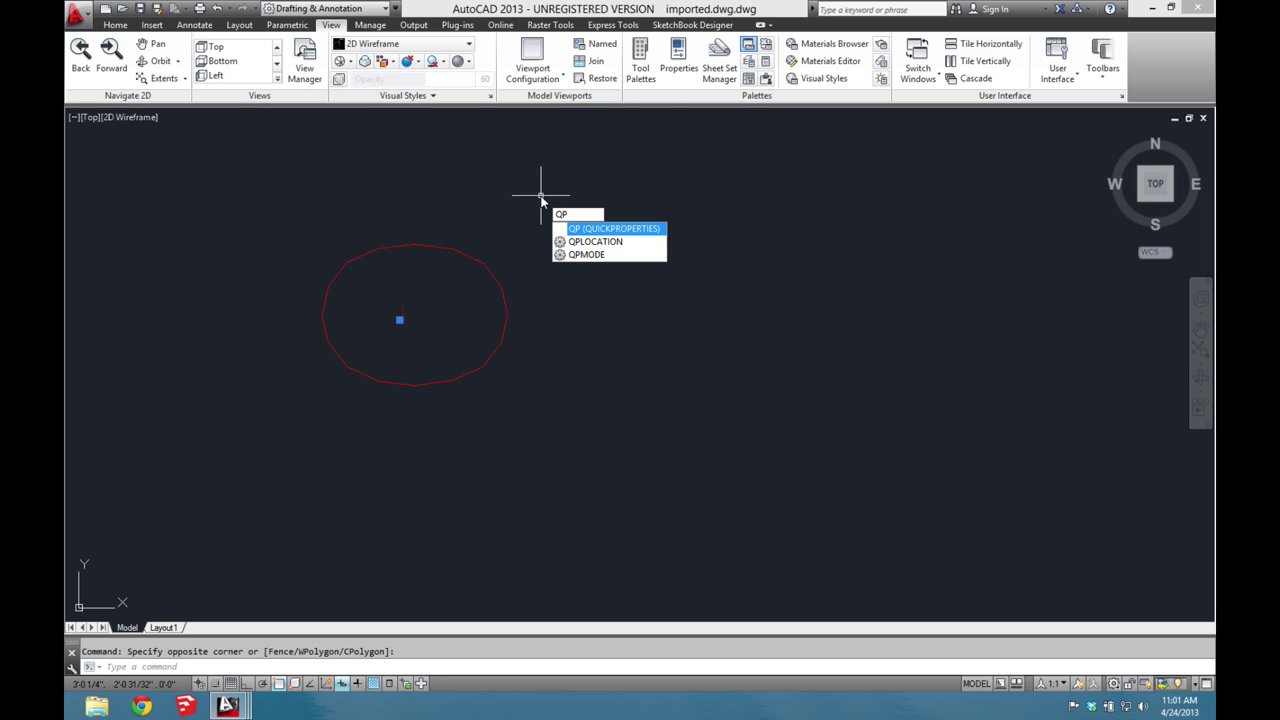
{"action": "key", "text": "Return"}
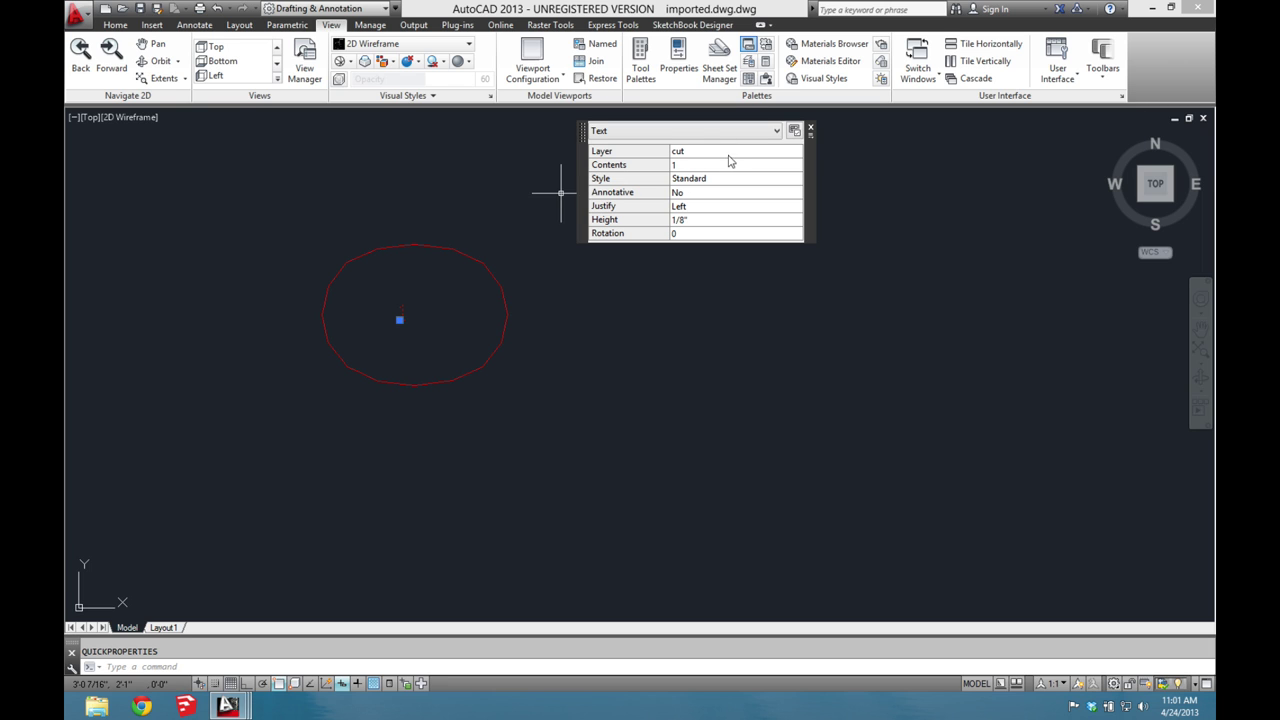
{"action": "left_click", "coordinate": [760, 153]}
{"action": "left_click", "coordinate": [795, 152]}
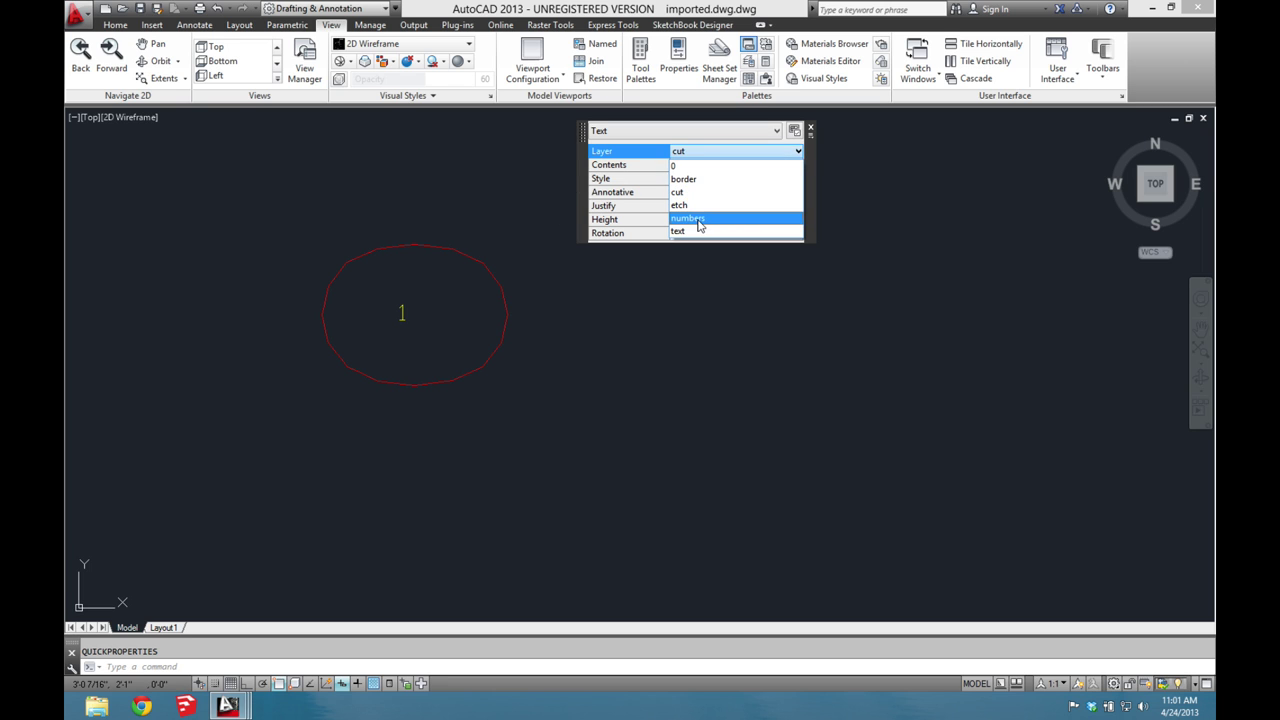
{"action": "left_click", "coordinate": [735, 220]}
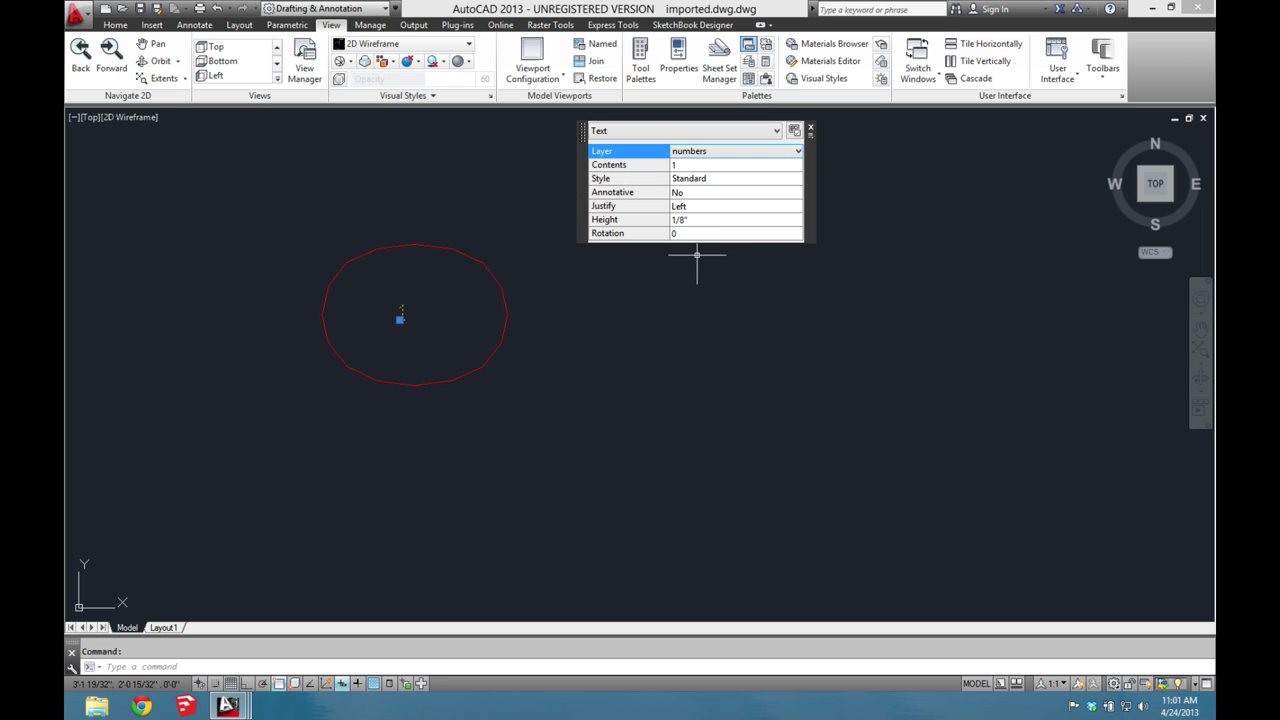
{"action": "left_click", "coordinate": [811, 128]}
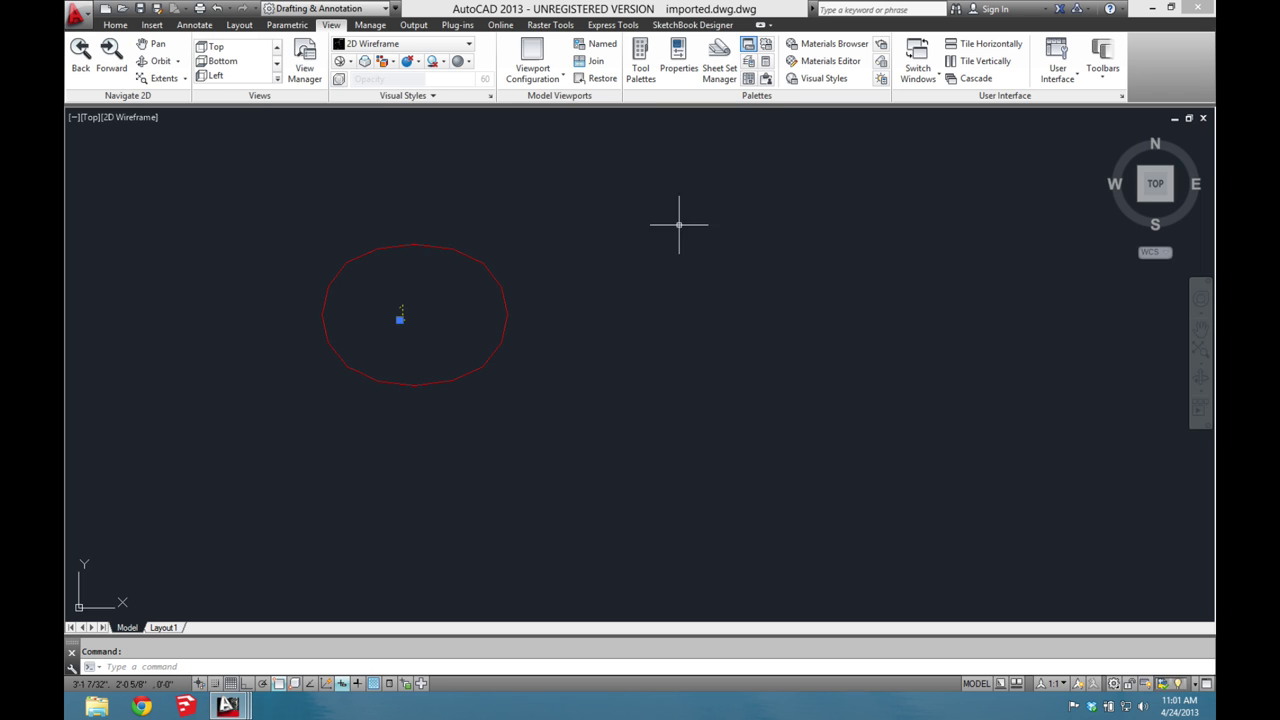
- Reopen the '1' label for in-place editing and close the edit unchanged
{"action": "double_click", "coordinate": [401, 316]}
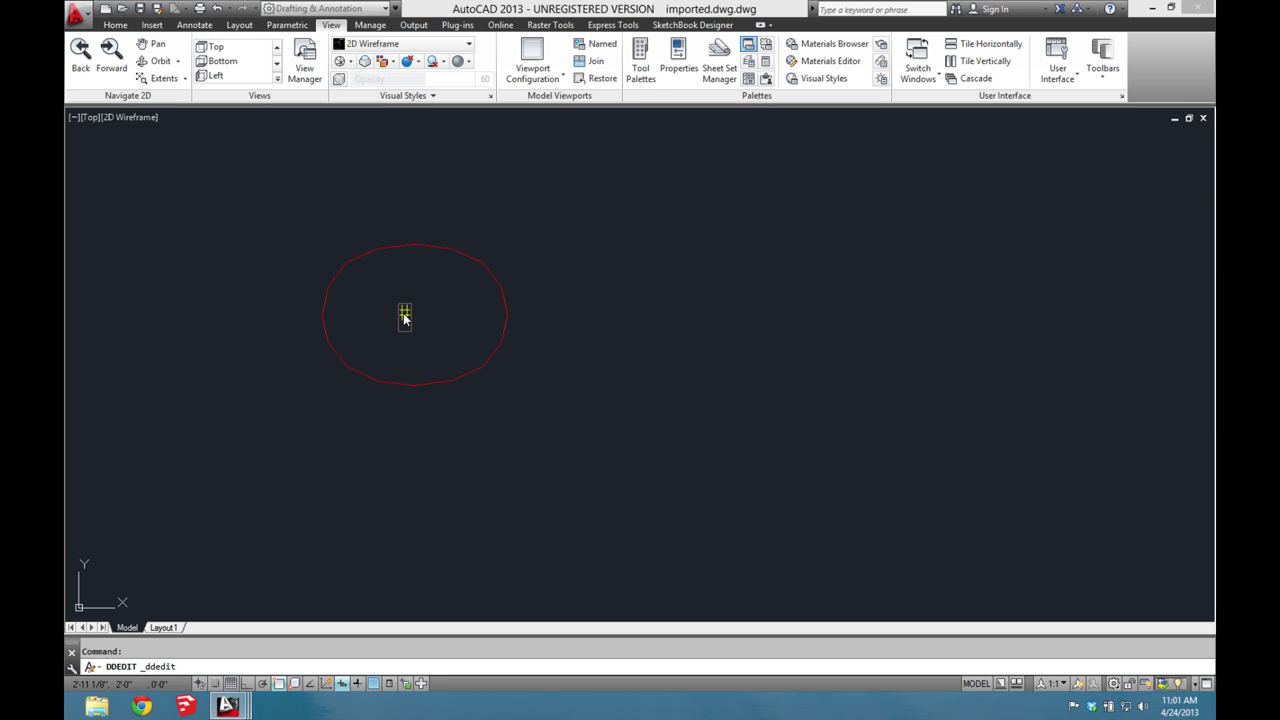
{"action": "left_click", "coordinate": [633, 298]}
{"action": "scroll", "coordinate": [635, 300], "scroll_direction": "down", "scroll_amount": 5}
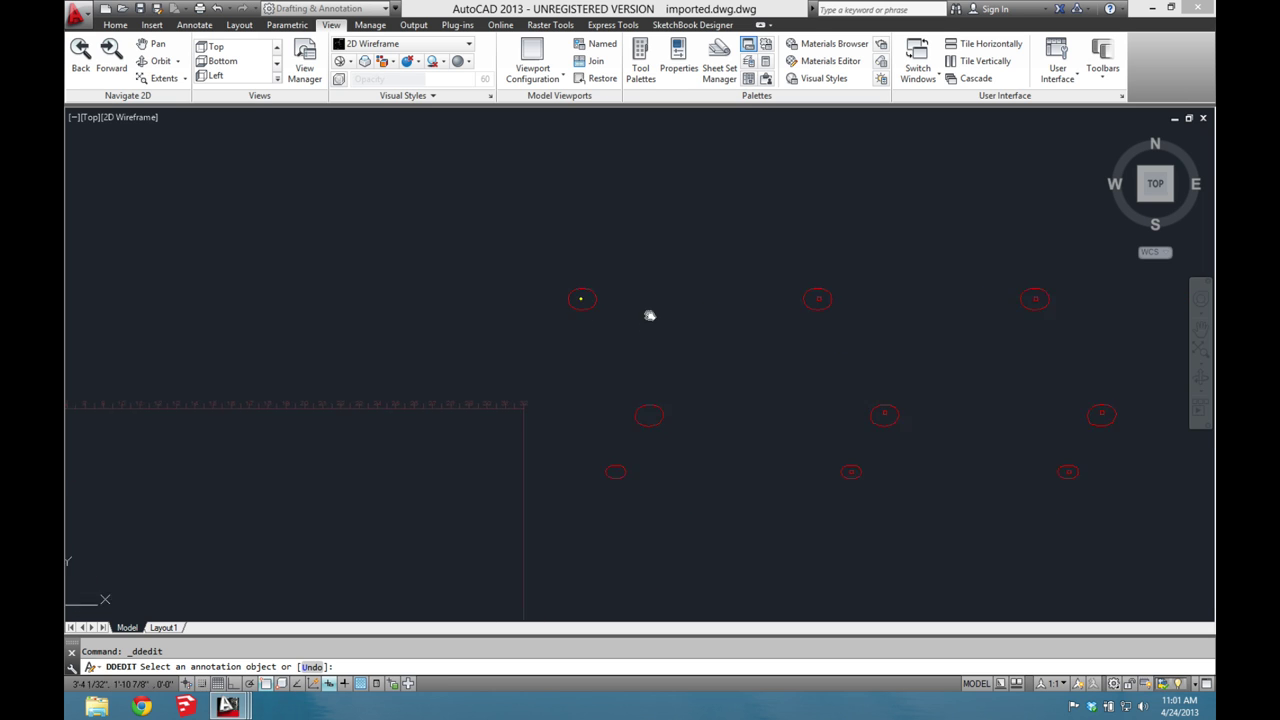
{"action": "middle_click_drag", "start_coordinate": [650, 315], "coordinate": [340, 274]}
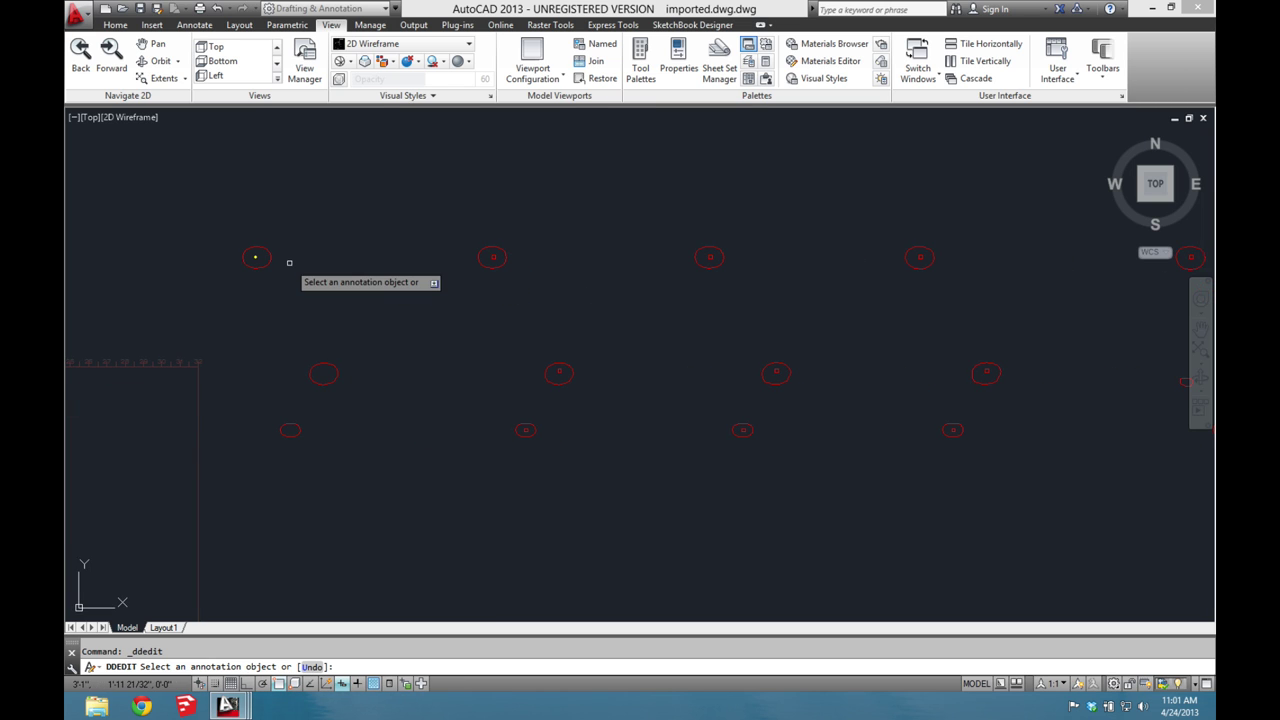
{"action": "key", "text": "Escape"}
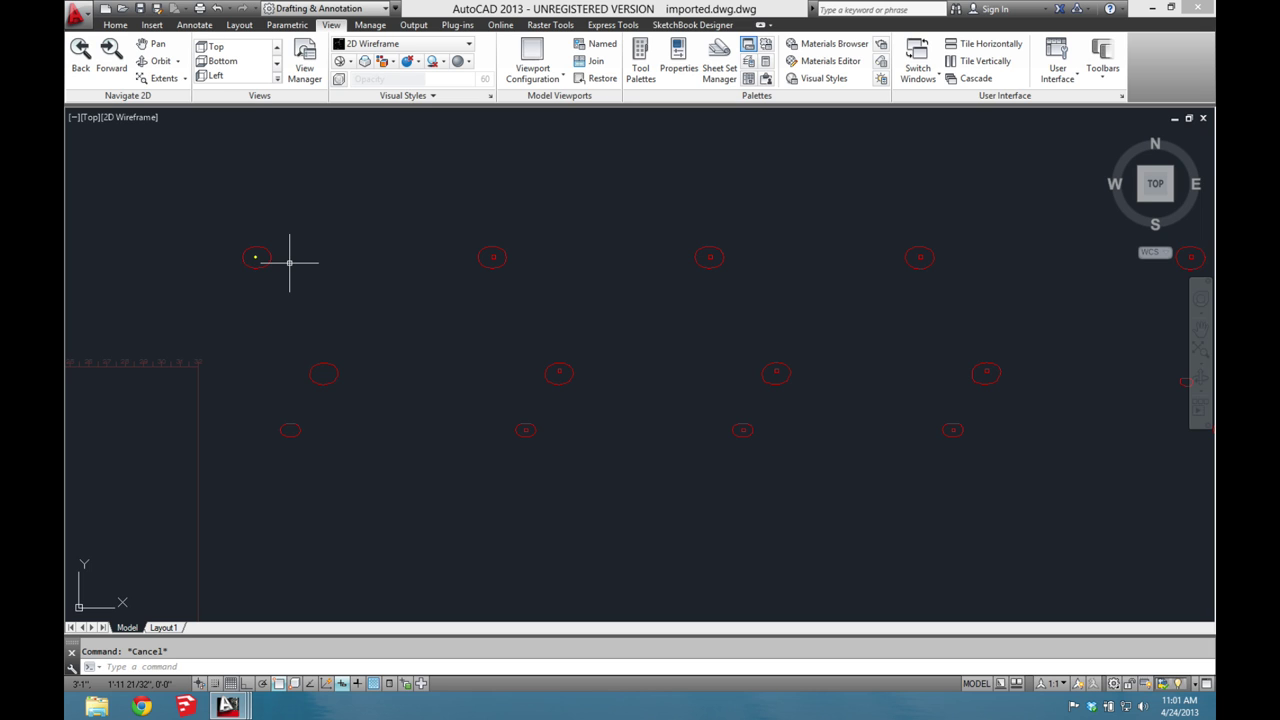
- Start copying the '1' label with object snap off, picking its base point
{"action": "type", "text": "copy"}
{"action": "key", "text": "Return"}
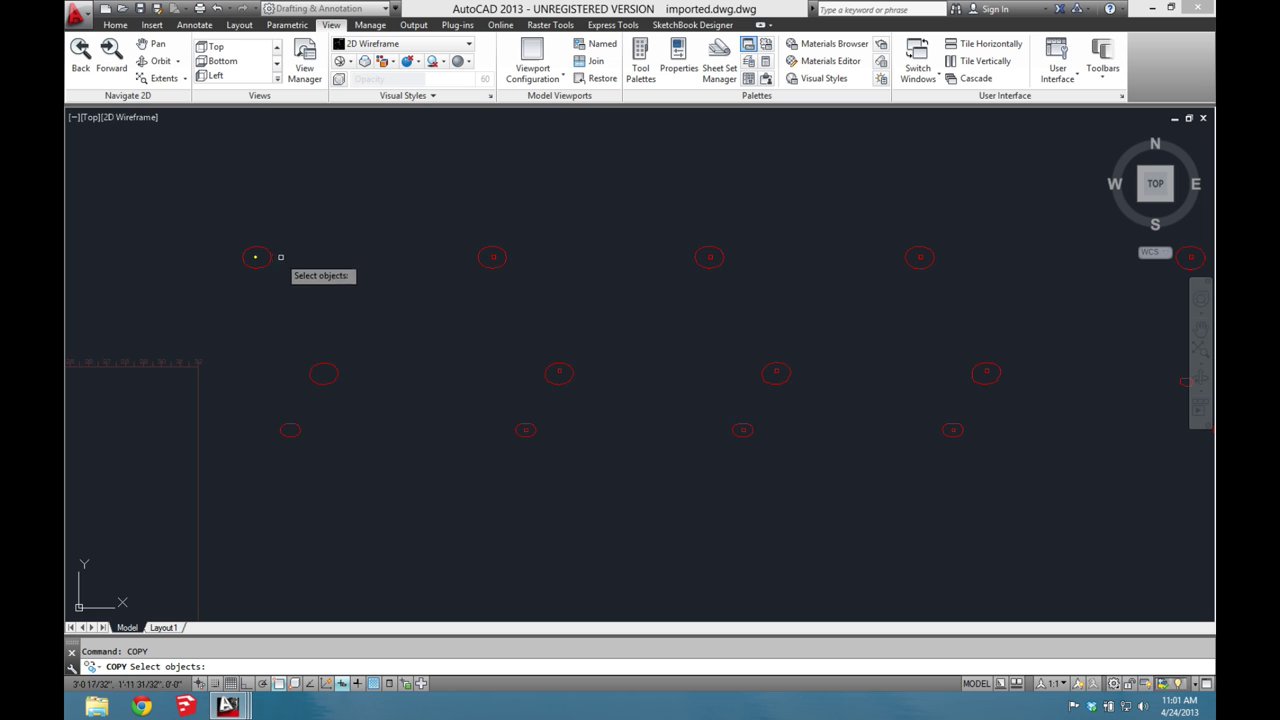
{"action": "scroll", "coordinate": [252, 262], "scroll_direction": "up", "scroll_amount": 5}
{"action": "left_click", "coordinate": [247, 268]}
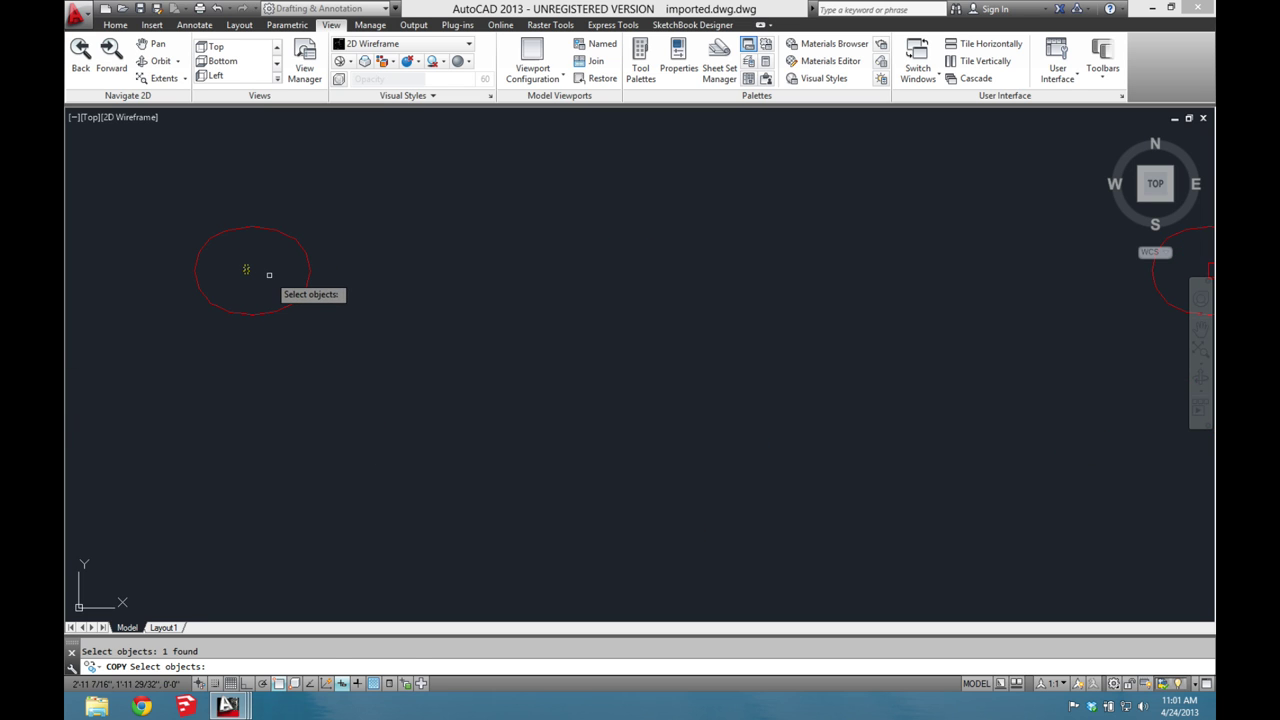
{"action": "key", "text": "Return"}
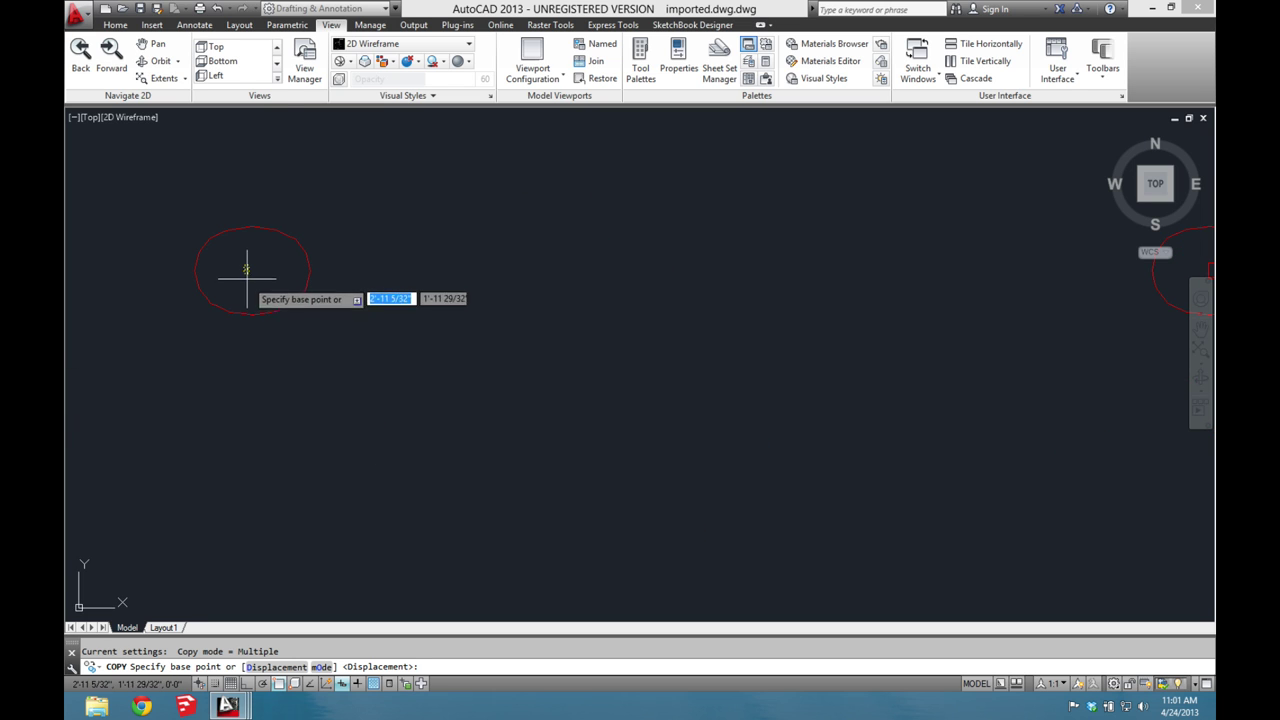
{"action": "left_click", "coordinate": [279, 684]}
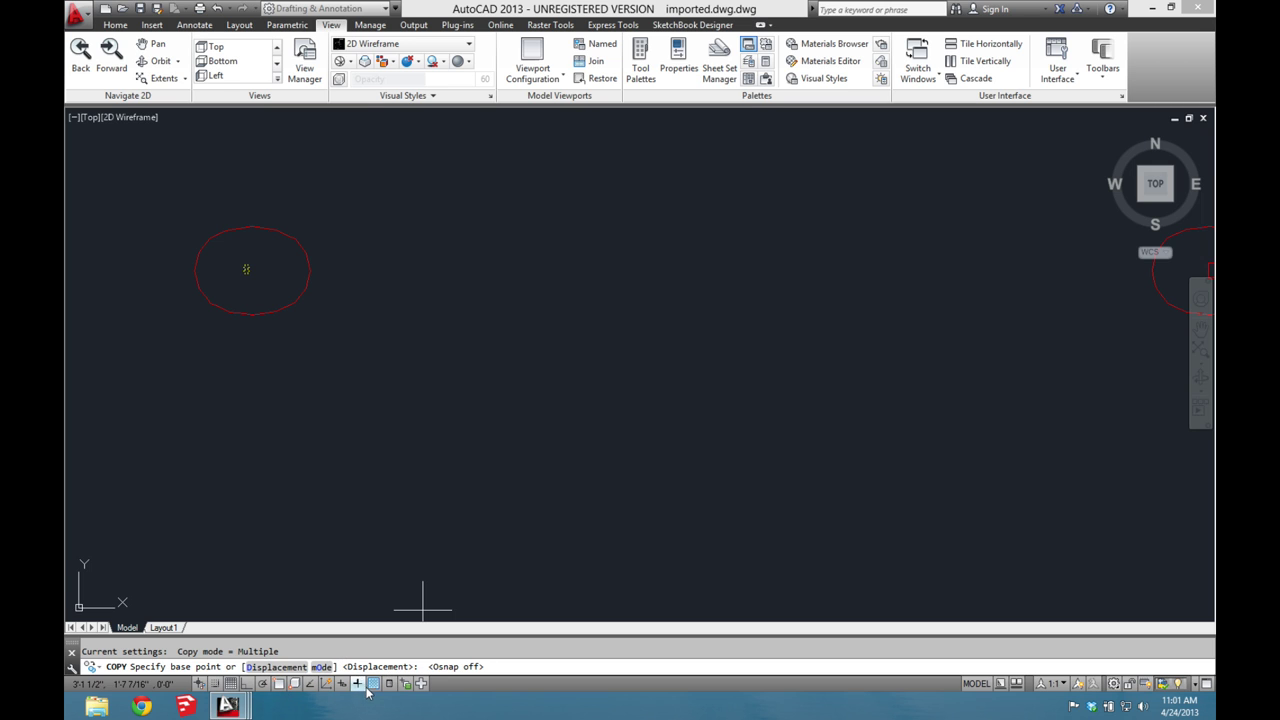
{"action": "left_click", "coordinate": [256, 286]}
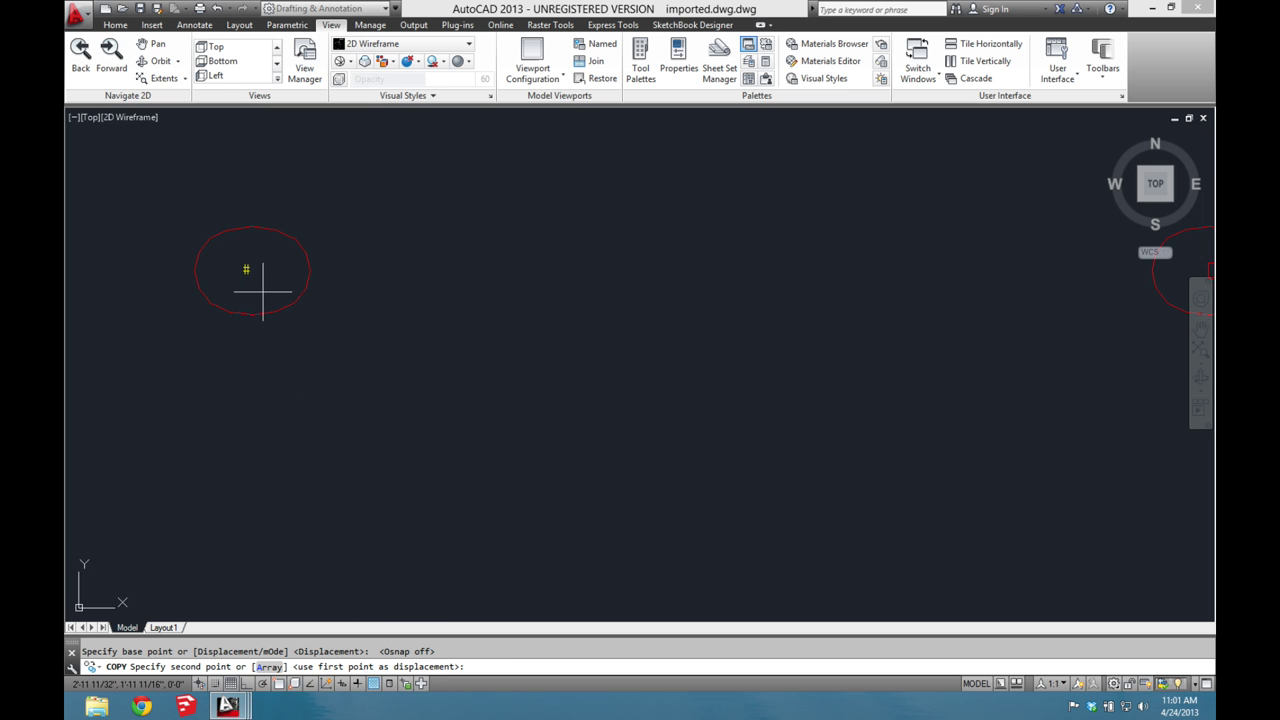
- Drop copies of the label into the second, third and middle circles
{"action": "scroll", "coordinate": [262, 288], "scroll_direction": "down", "scroll_amount": 5}
{"action": "scroll", "coordinate": [505, 290], "scroll_direction": "up", "scroll_amount": 2}
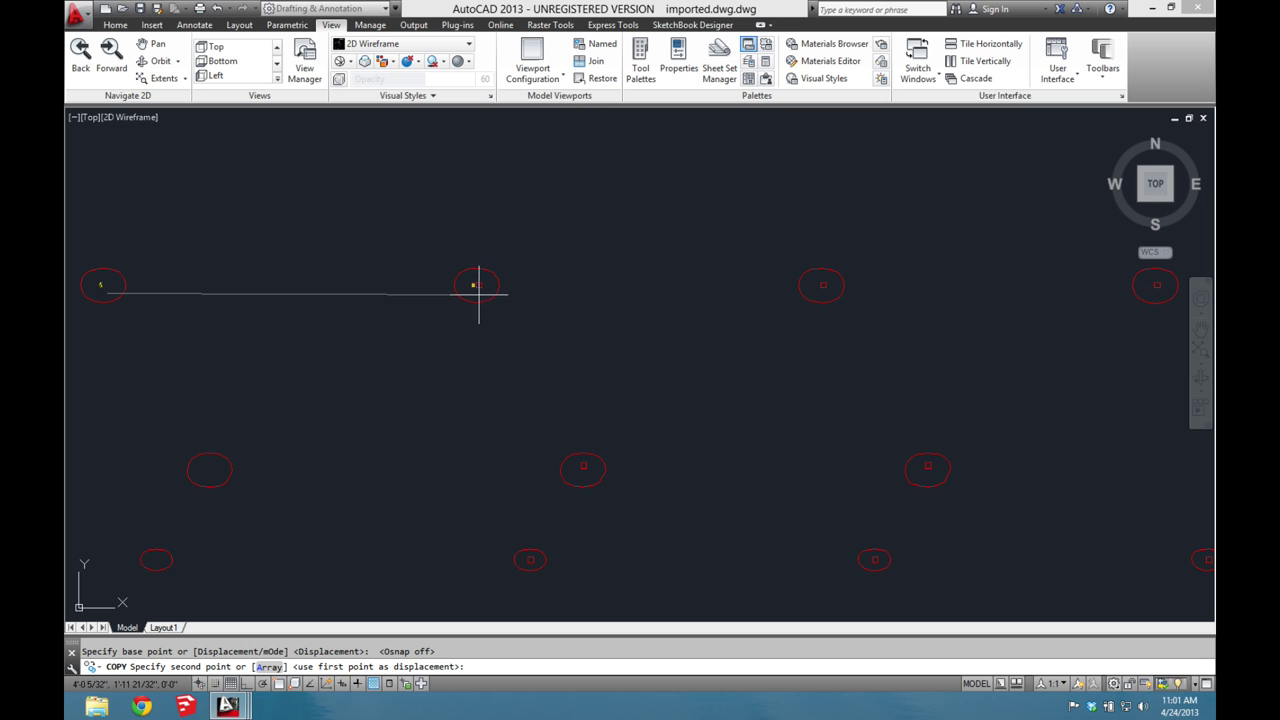
{"action": "left_click", "coordinate": [473, 290]}
{"action": "left_click", "coordinate": [812, 290]}
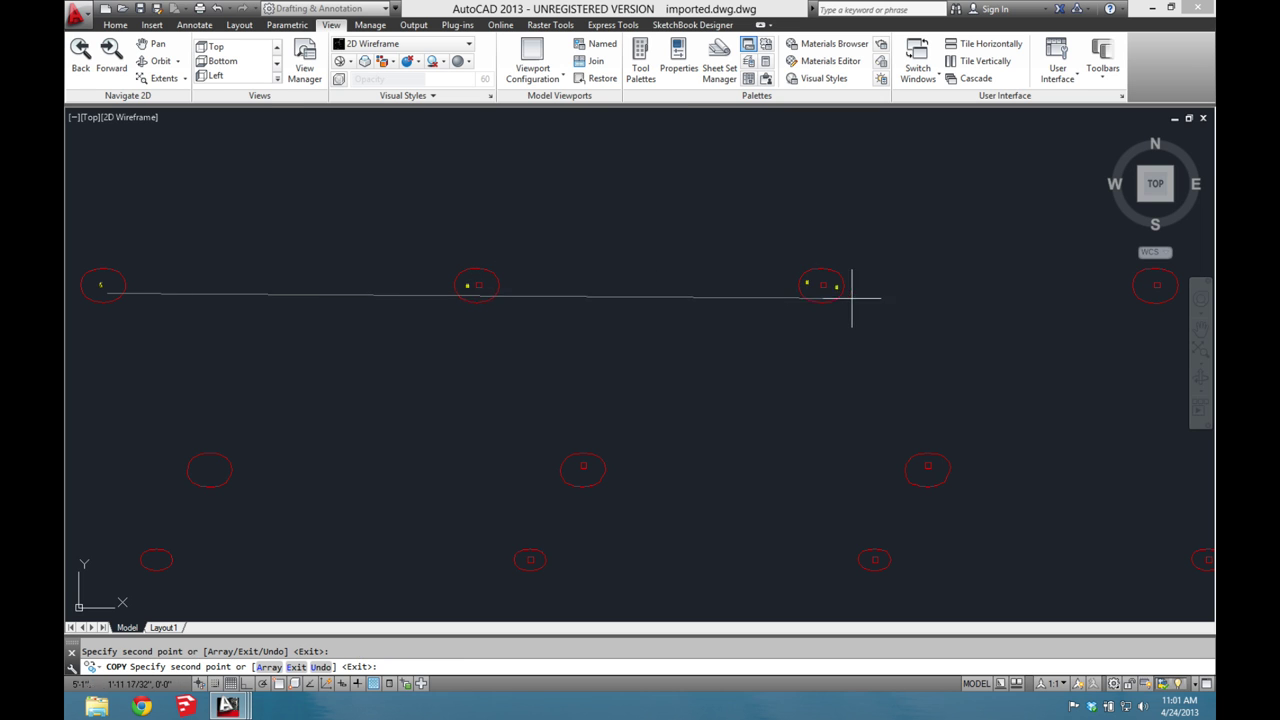
{"action": "scroll", "coordinate": [429, 289], "scroll_direction": "down", "scroll_amount": 4}
{"action": "scroll", "coordinate": [391, 277], "scroll_direction": "up", "scroll_amount": 6}
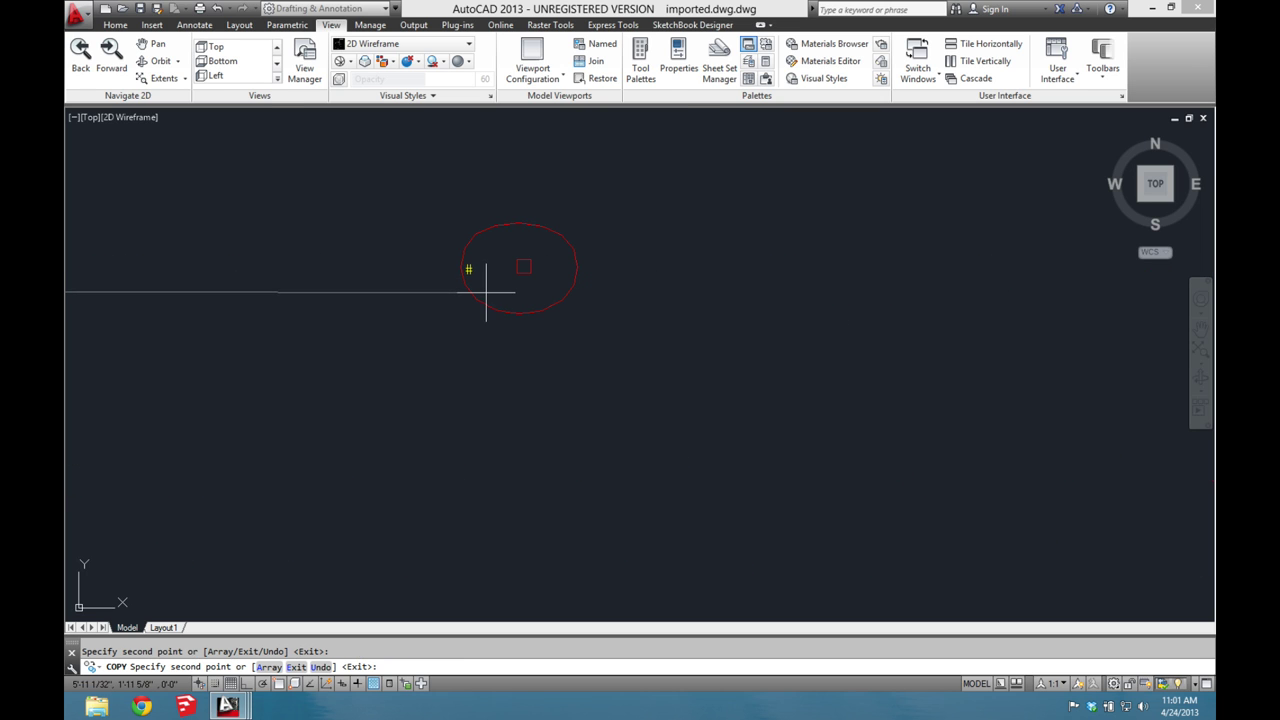
{"action": "left_click", "coordinate": [491, 286]}
{"action": "middle_click_drag", "start_coordinate": [1172, 317], "coordinate": [1200, 345]}
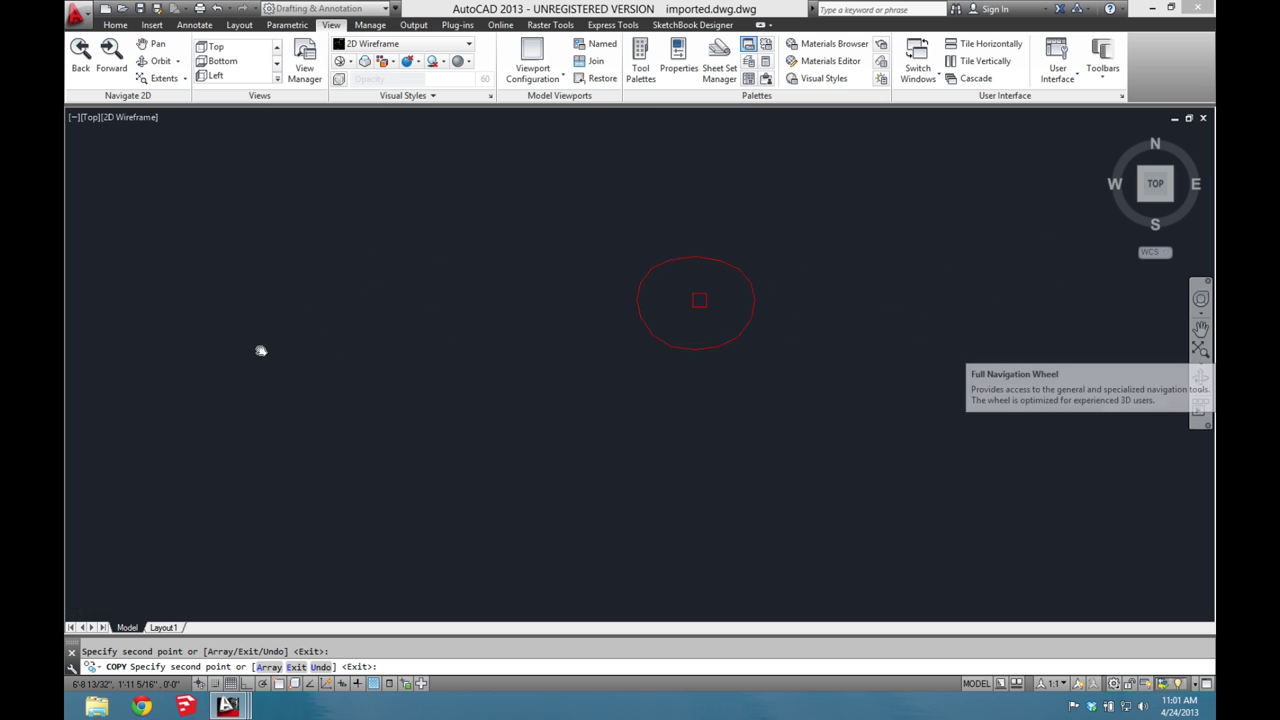
{"action": "scroll", "coordinate": [690, 330], "scroll_direction": "down", "scroll_amount": 3}
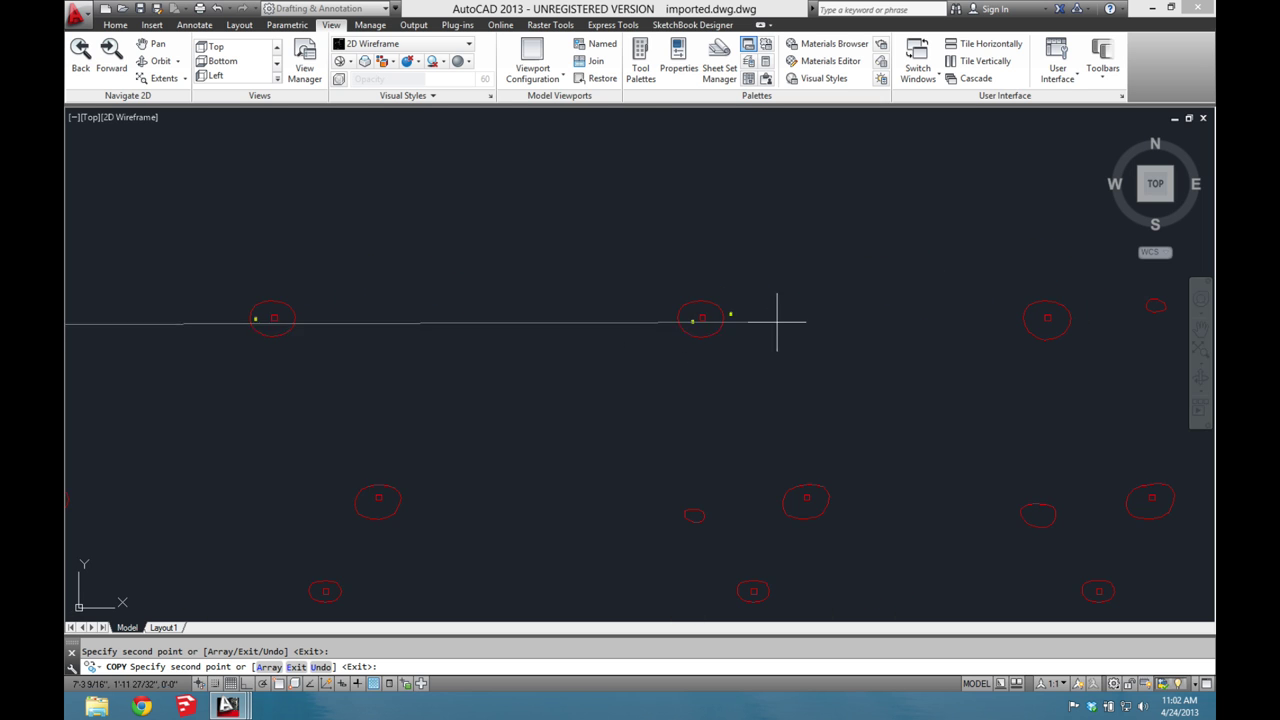
{"action": "middle_click_drag", "start_coordinate": [777, 320], "coordinate": [417, 334]}
{"action": "left_click", "coordinate": [477, 340]}
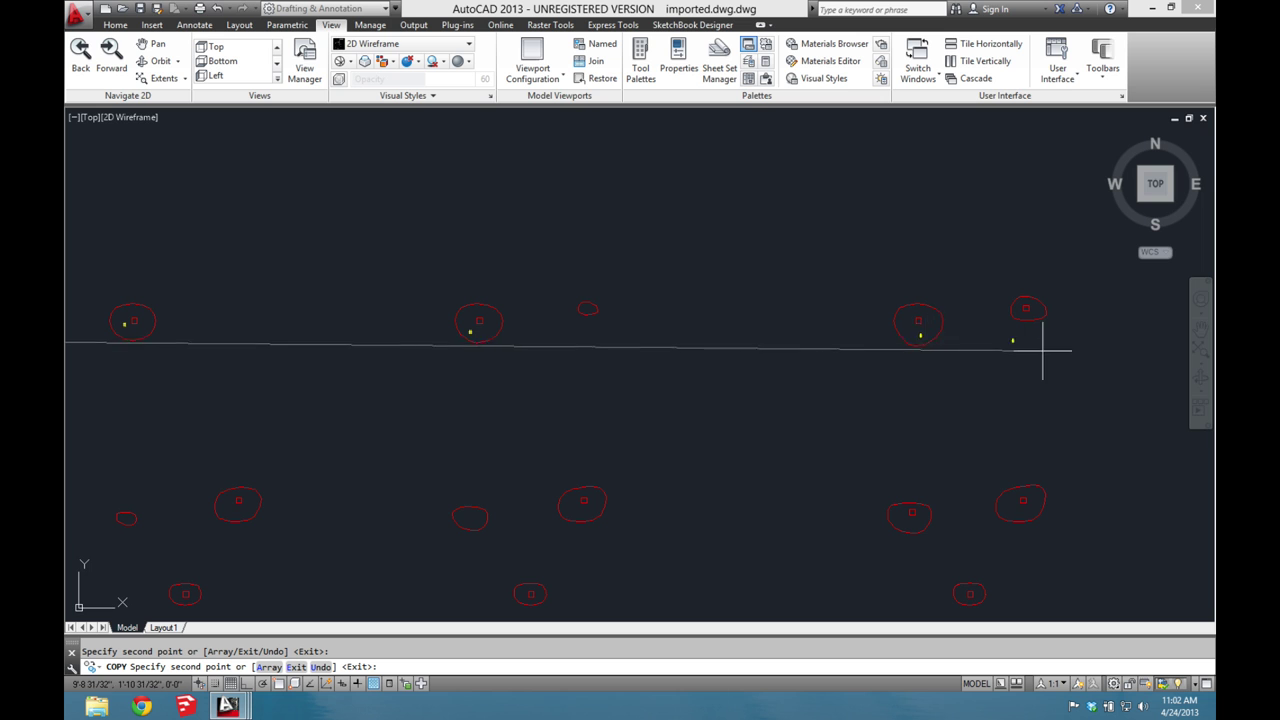
- Pan along the row and drop another label copy into the middle large outline
{"action": "mouse_move", "coordinate": [1049, 350]}
{"action": "middle_mouse_down"}
{"action": "mouse_move", "coordinate": [500, 334]}
{"action": "mouse_move", "coordinate": [714, 320]}
{"action": "mouse_move", "coordinate": [503, 323]}
{"action": "middle_mouse_up"}
{"action": "middle_click_drag", "start_coordinate": [766, 331], "coordinate": [689, 331]}
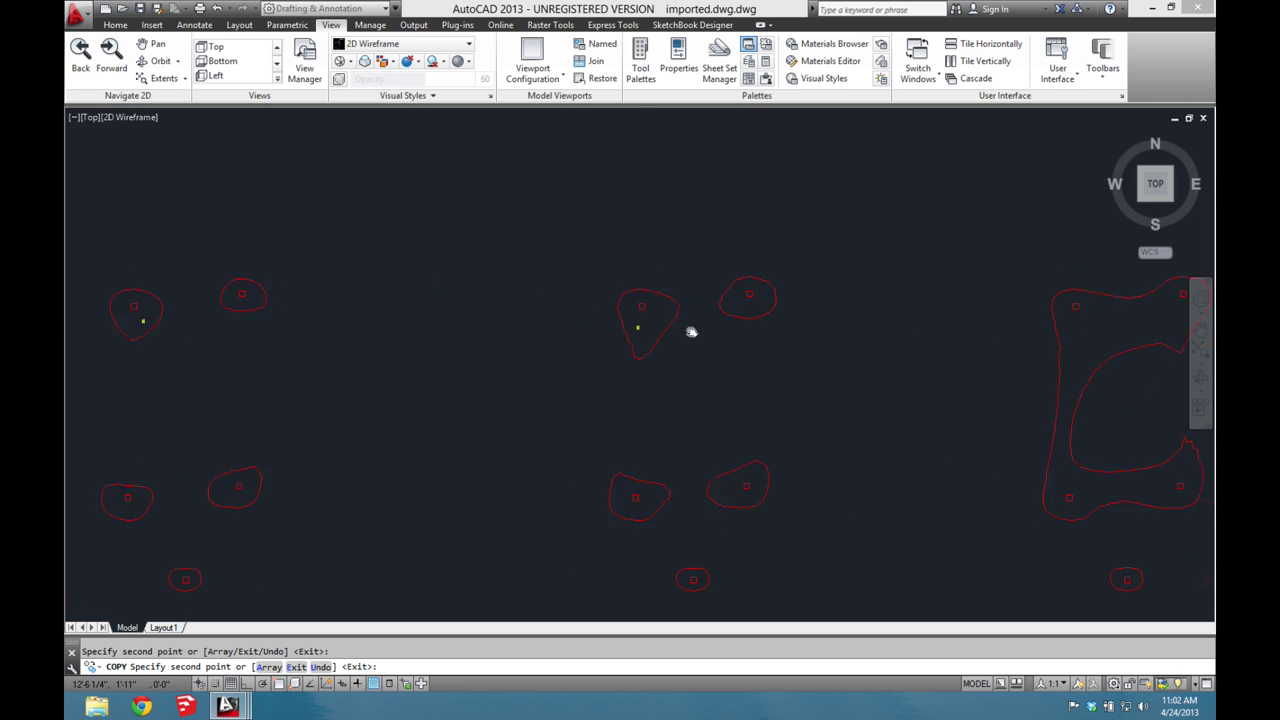
{"action": "middle_click_drag", "start_coordinate": [1003, 314], "coordinate": [586, 314]}
{"action": "middle_click_drag", "start_coordinate": [688, 349], "coordinate": [301, 331]}
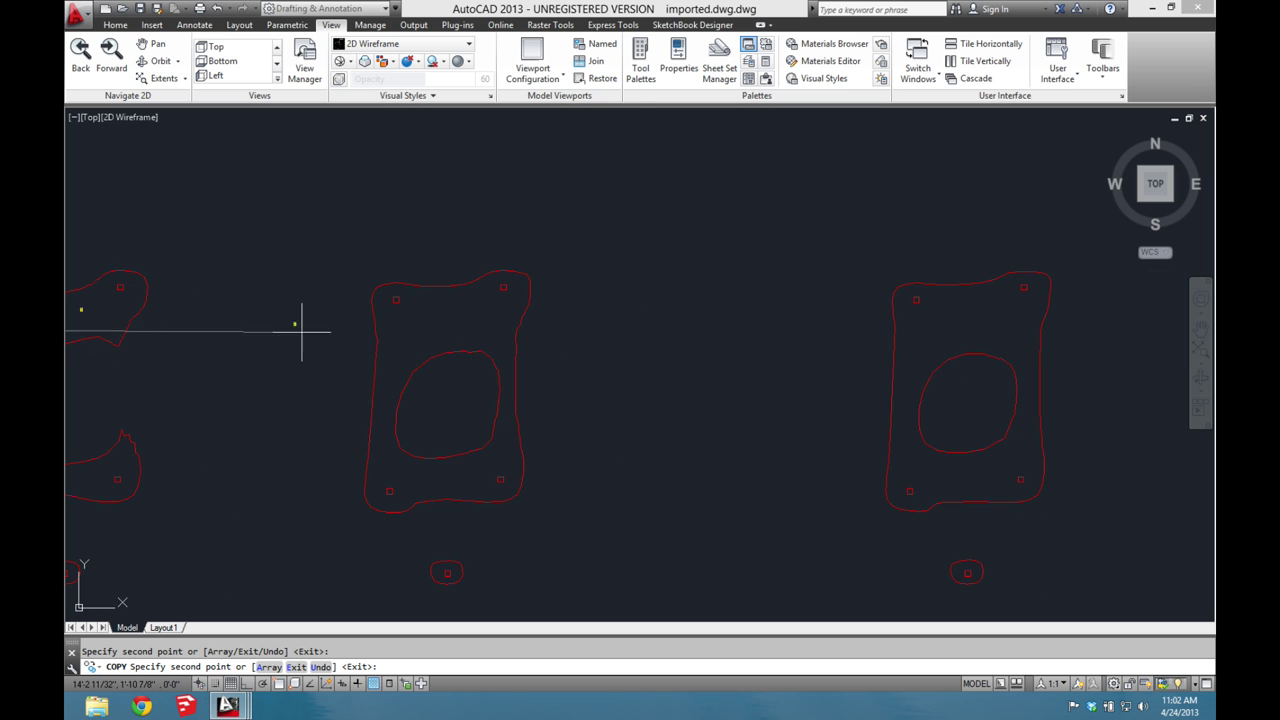
{"action": "middle_click_drag", "start_coordinate": [890, 350], "coordinate": [551, 343]}
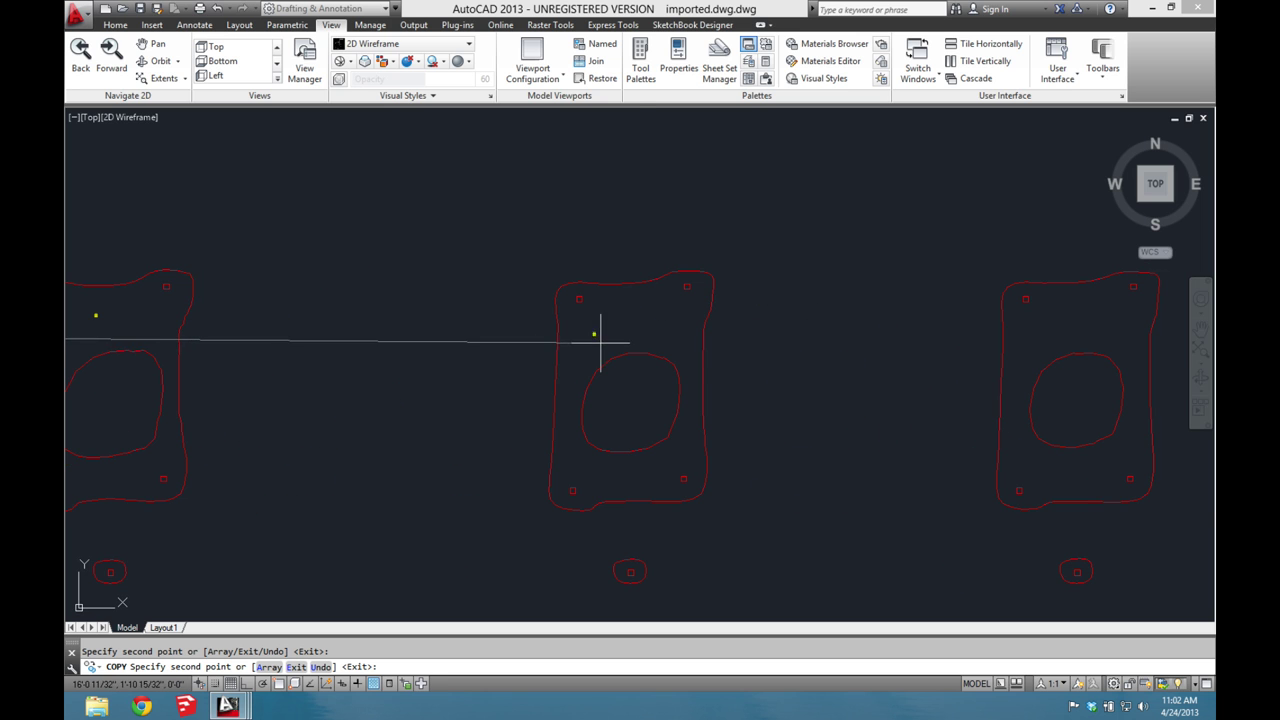
{"action": "middle_click_drag", "start_coordinate": [835, 362], "coordinate": [286, 374]}
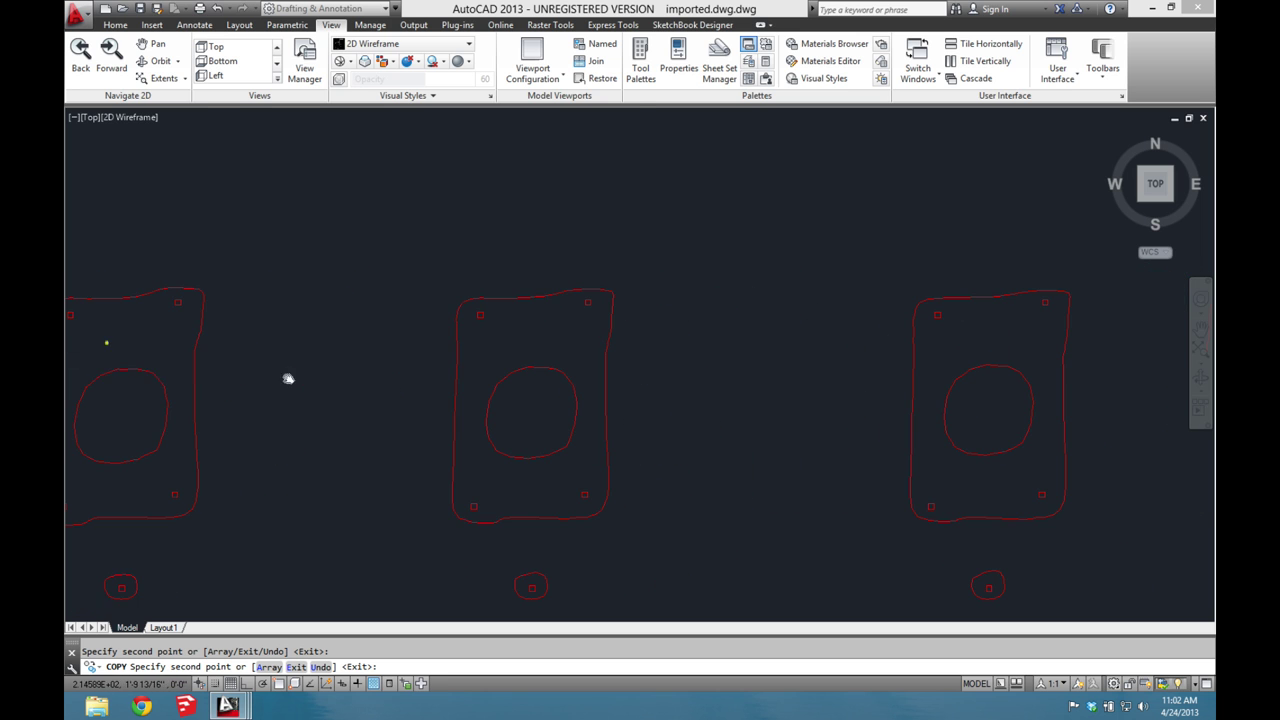
{"action": "middle_click_drag", "start_coordinate": [622, 353], "coordinate": [394, 343]}
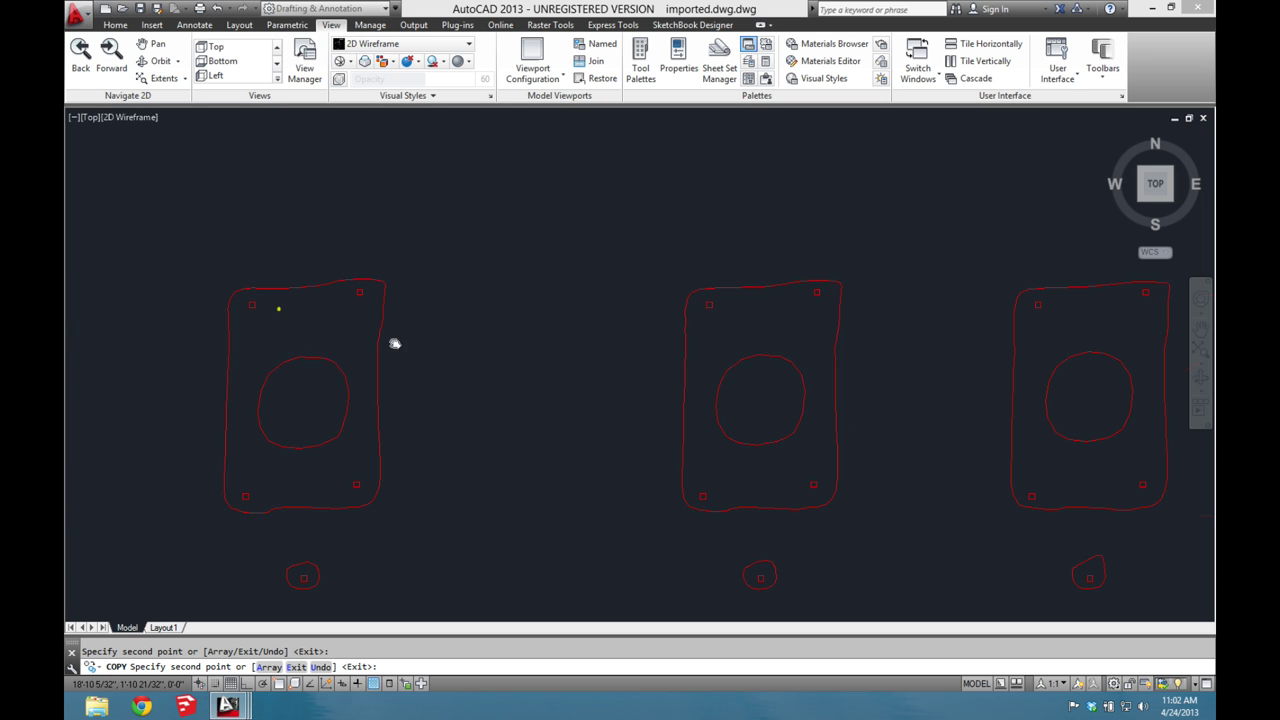
{"action": "left_click", "coordinate": [731, 333]}
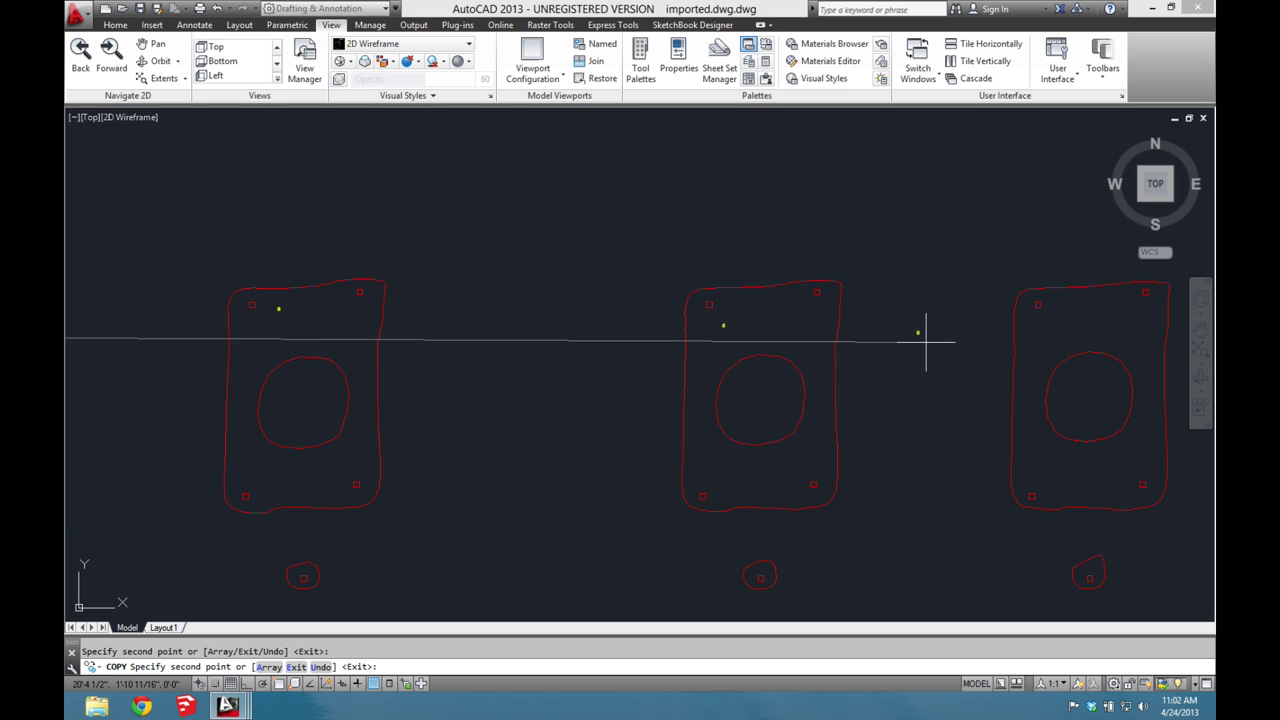
{"action": "scroll", "coordinate": [1054, 312], "scroll_direction": "down", "scroll_amount": 5}
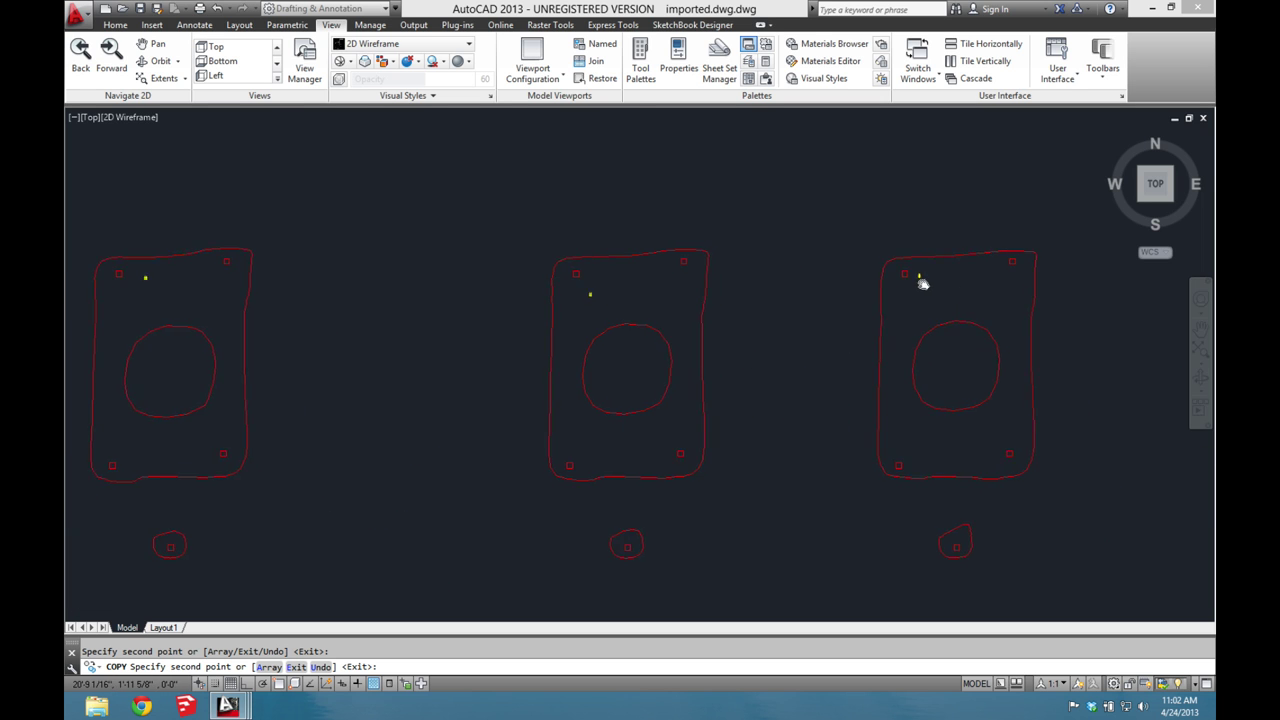
{"action": "scroll", "coordinate": [925, 288], "scroll_direction": "up", "scroll_amount": 4}
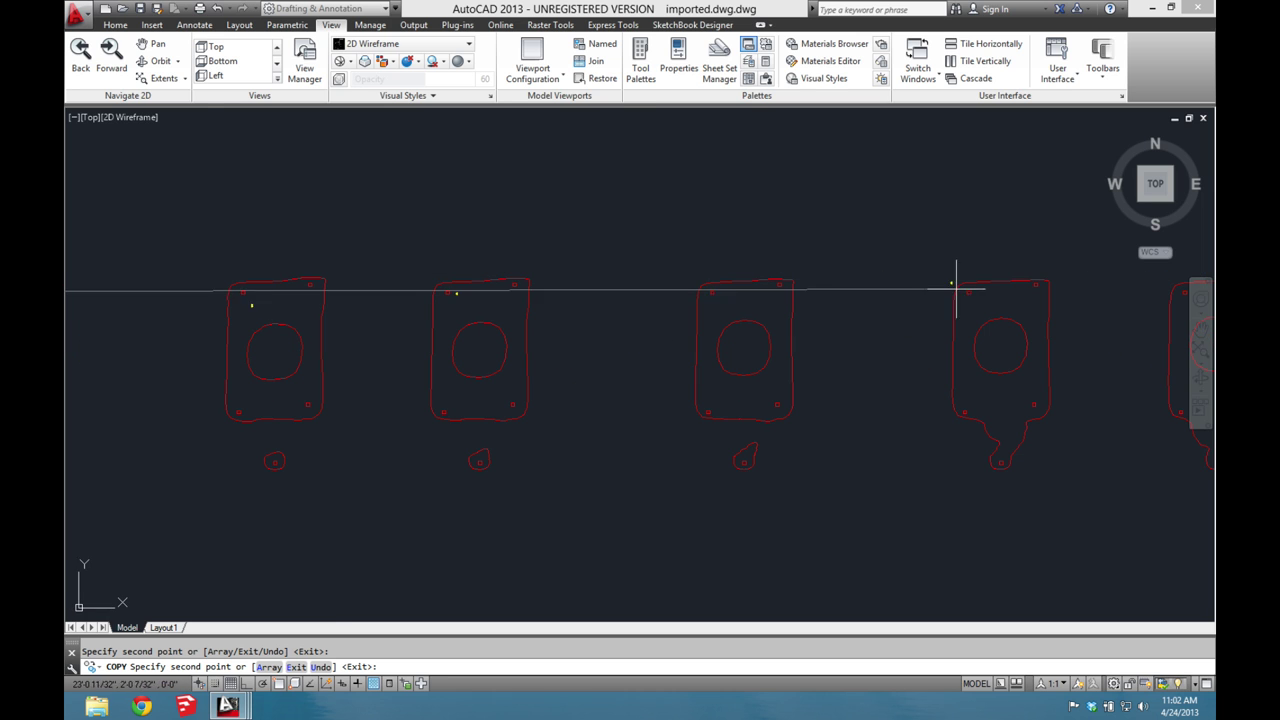
- End copying and zoom out to show all pieces, the 30"x15" board note and outlines
{"action": "key", "text": "Escape"}
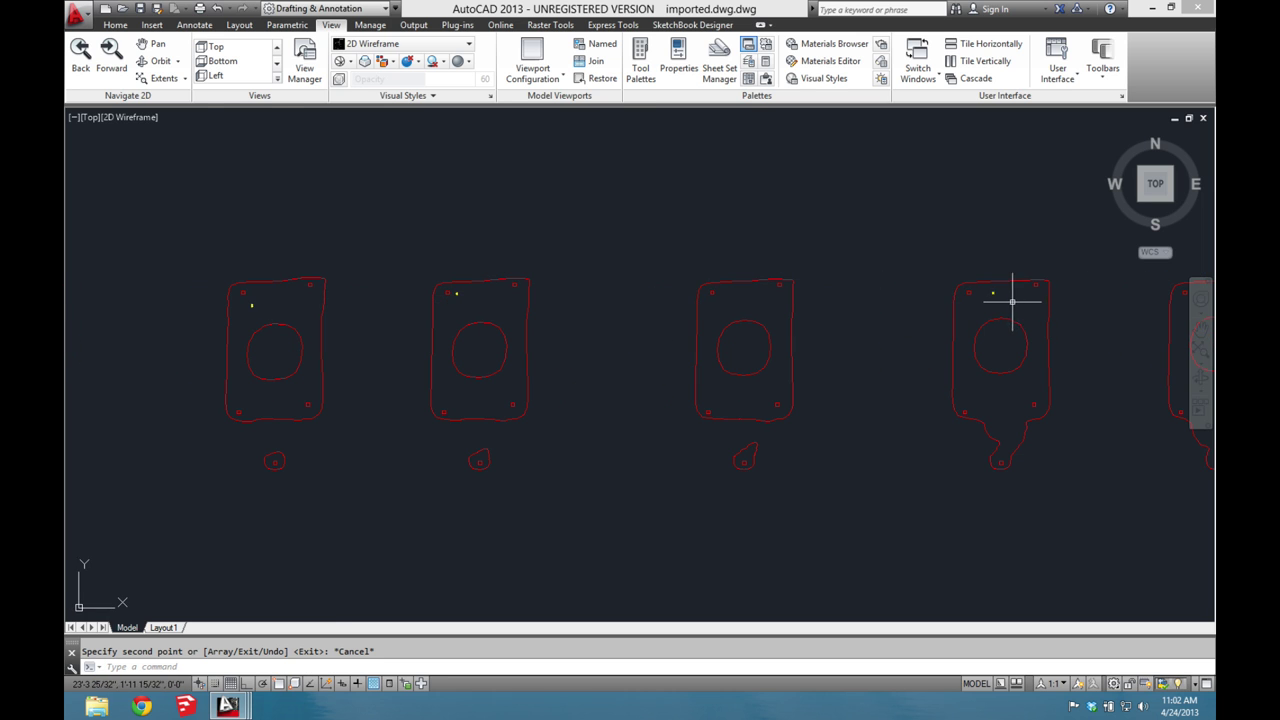
{"action": "scroll", "coordinate": [1004, 296], "scroll_direction": "down", "scroll_amount": 8}
{"action": "scroll", "coordinate": [660, 320], "scroll_direction": "up", "scroll_amount": 8}
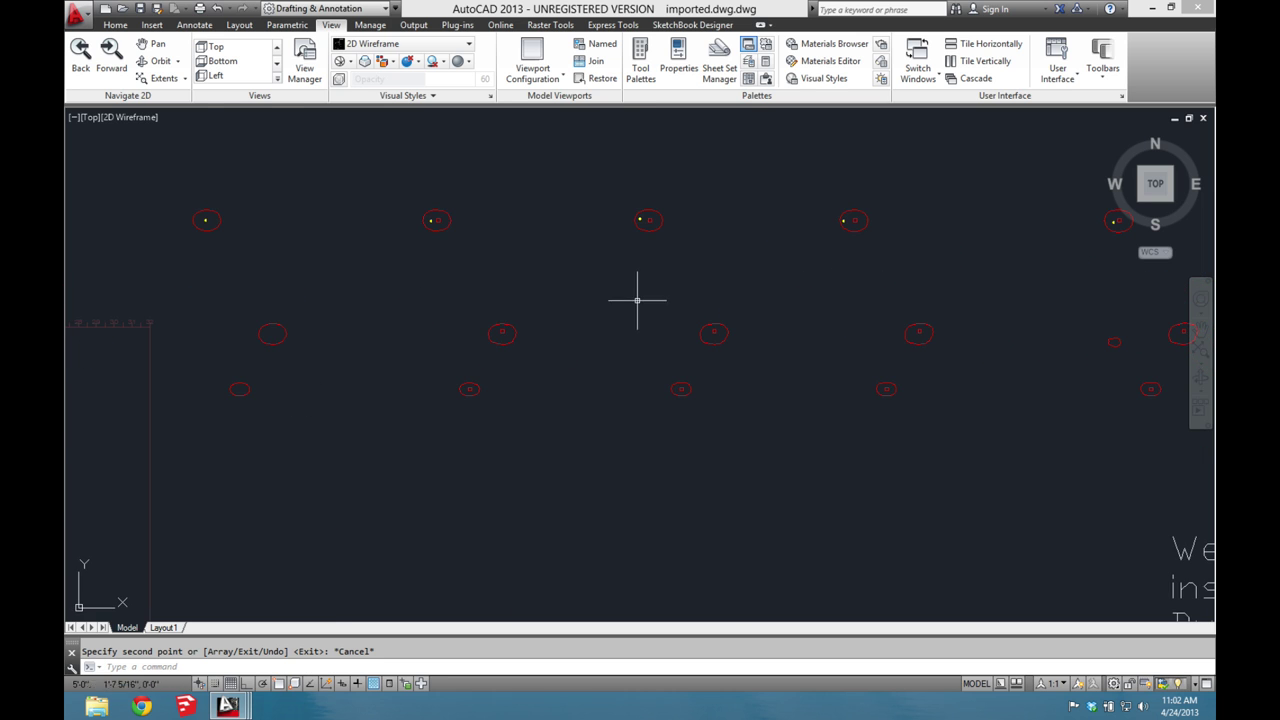
{"action": "middle_click_drag", "start_coordinate": [434, 258], "coordinate": [622, 334]}
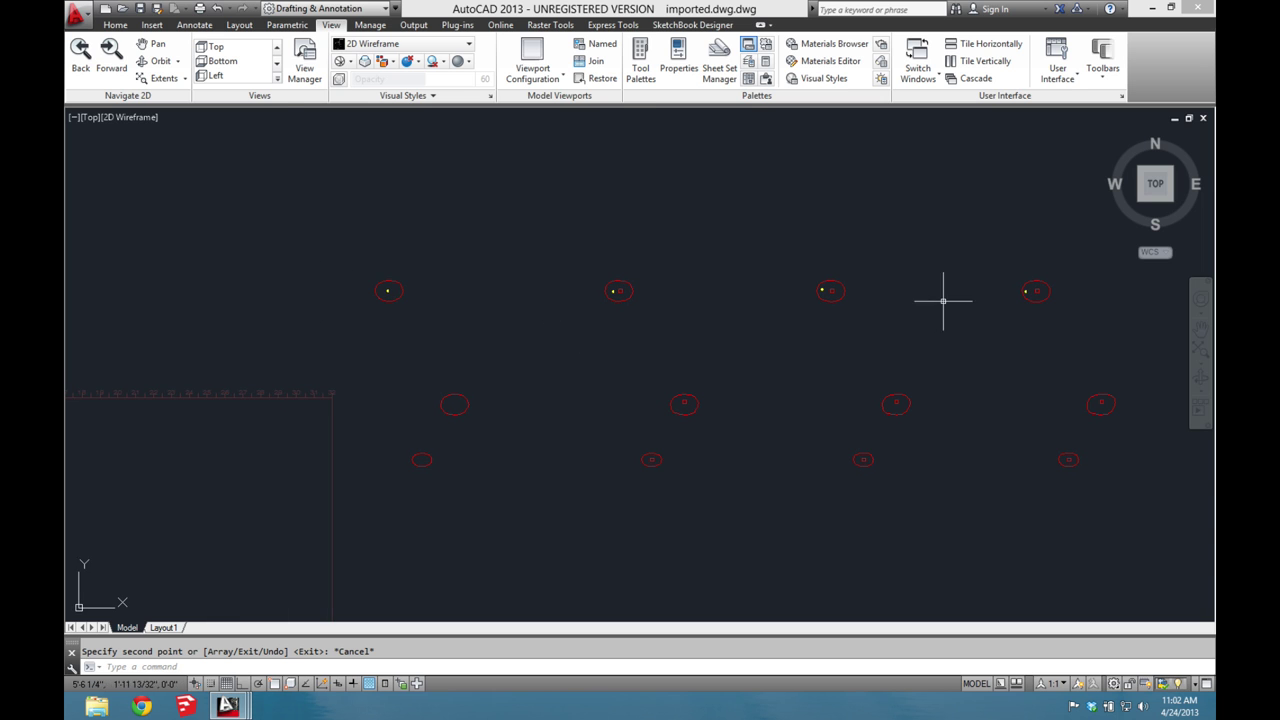
{"action": "scroll", "coordinate": [891, 320], "scroll_direction": "down", "scroll_amount": 4}
{"action": "middle_click_drag", "start_coordinate": [891, 320], "coordinate": [480, 336]}
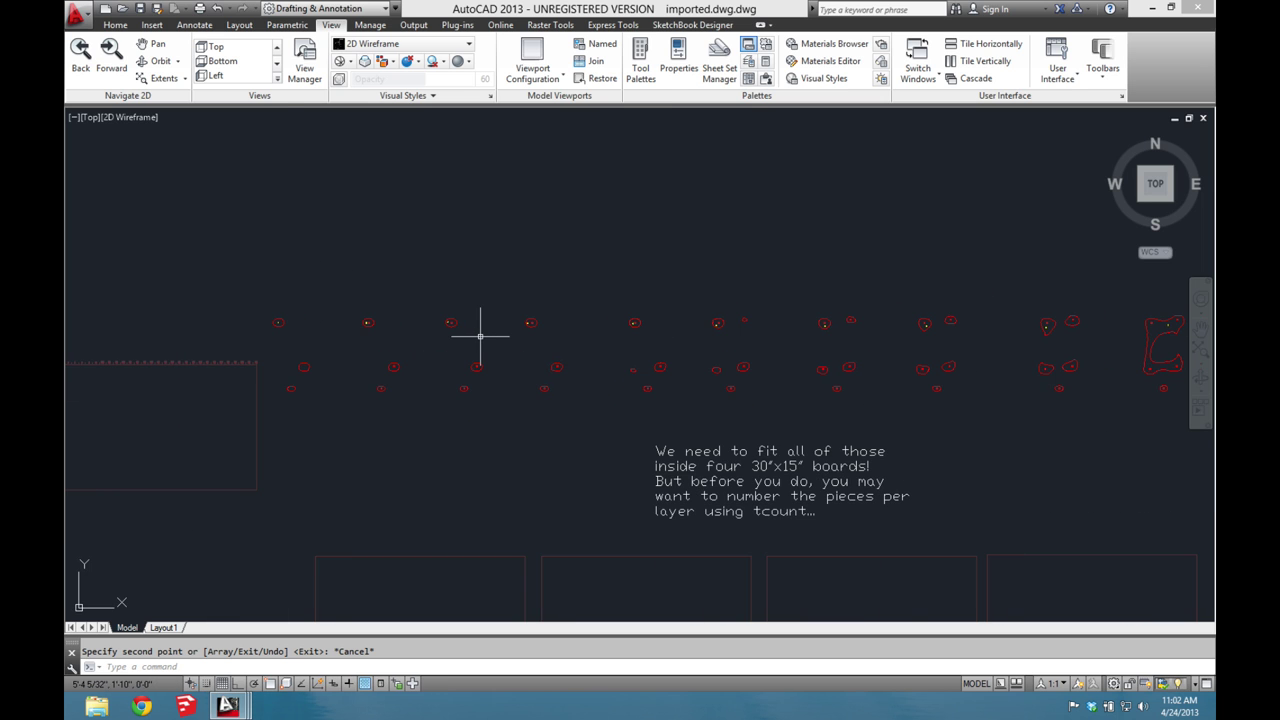
- Run TCOUNT and window-select the first 17 number labels along the row
{"action": "type", "text": "TC"}
{"action": "type", "text": "NT"}
{"action": "key", "text": "Escape"}
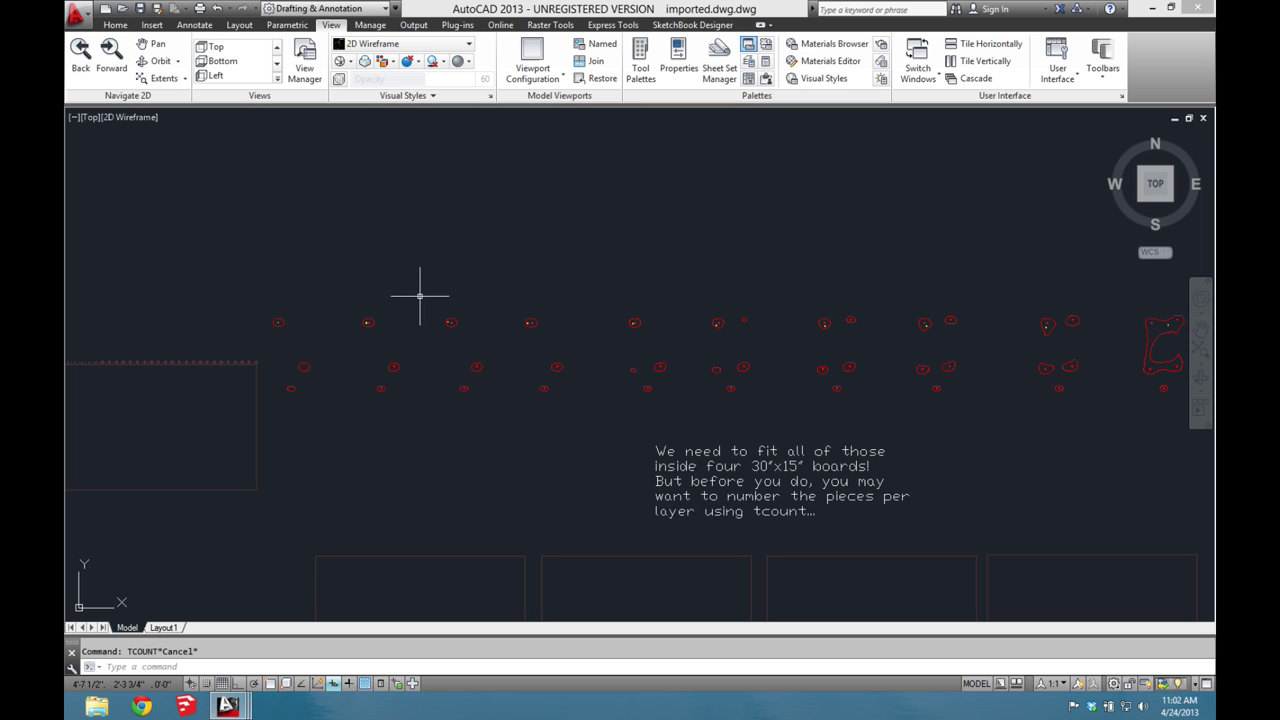
{"action": "type", "text": "TCOUN"}
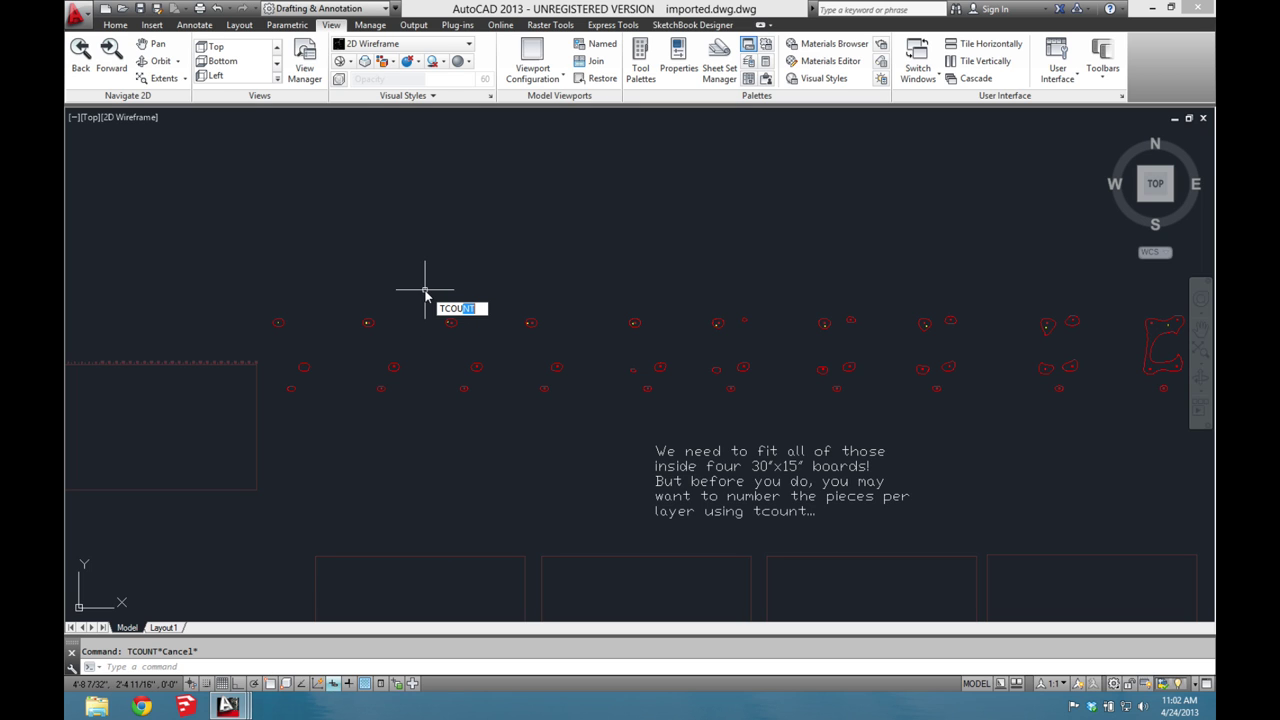
{"action": "type", "text": "T"}
{"action": "key", "text": "Return"}
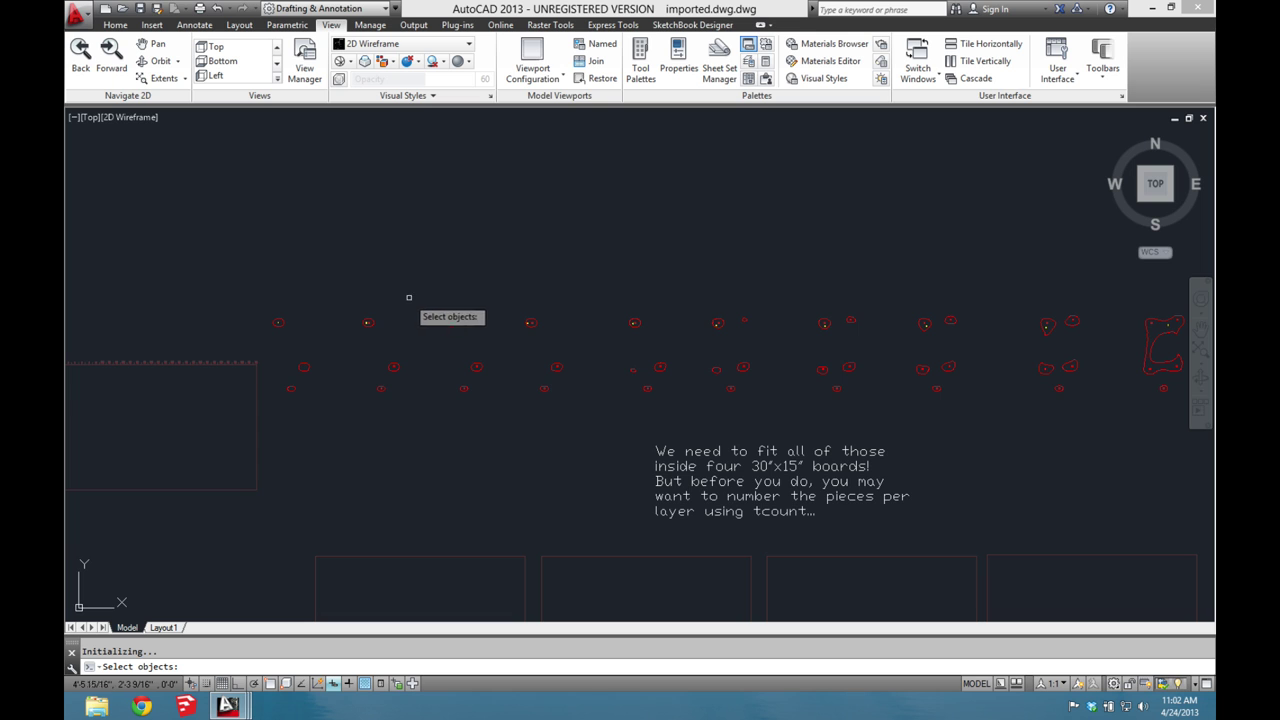
{"action": "left_click", "coordinate": [257, 290]}
{"action": "scroll", "coordinate": [718, 374], "scroll_direction": "down", "scroll_amount": 1}
{"action": "scroll", "coordinate": [720, 372], "scroll_direction": "down", "scroll_amount": 1}
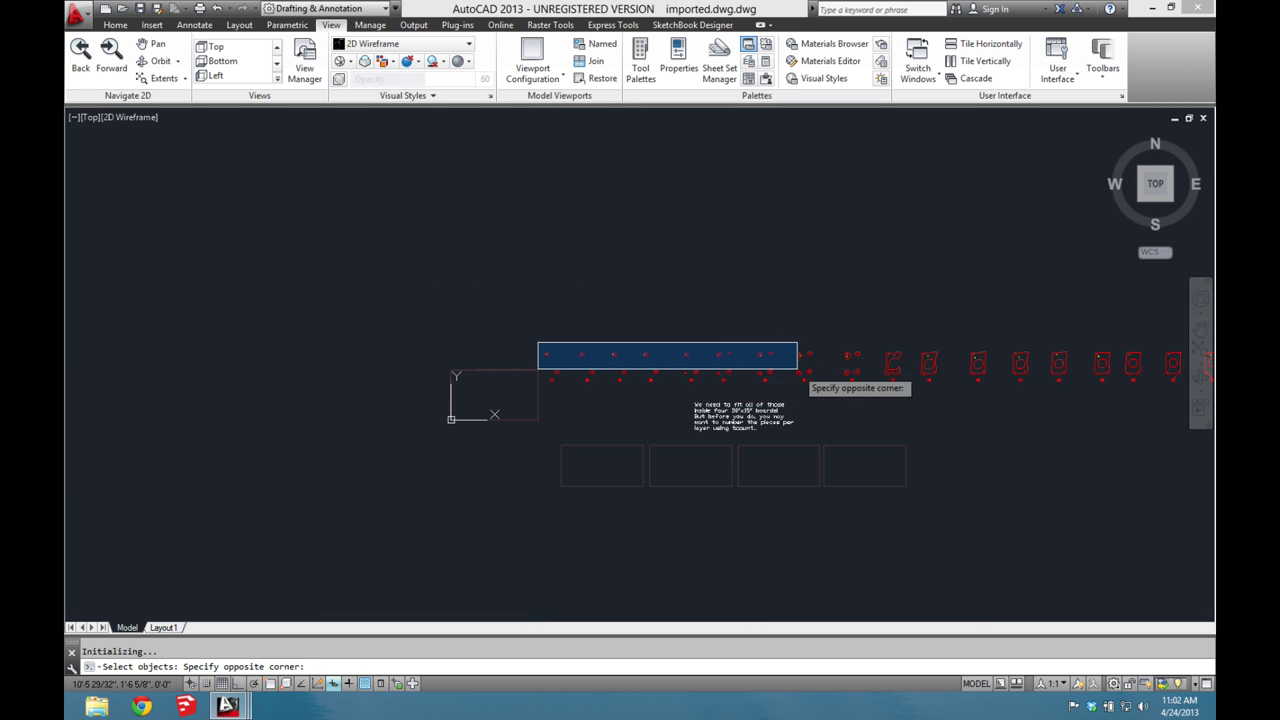
{"action": "middle_click_drag", "start_coordinate": [1006, 358], "coordinate": [564, 340]}
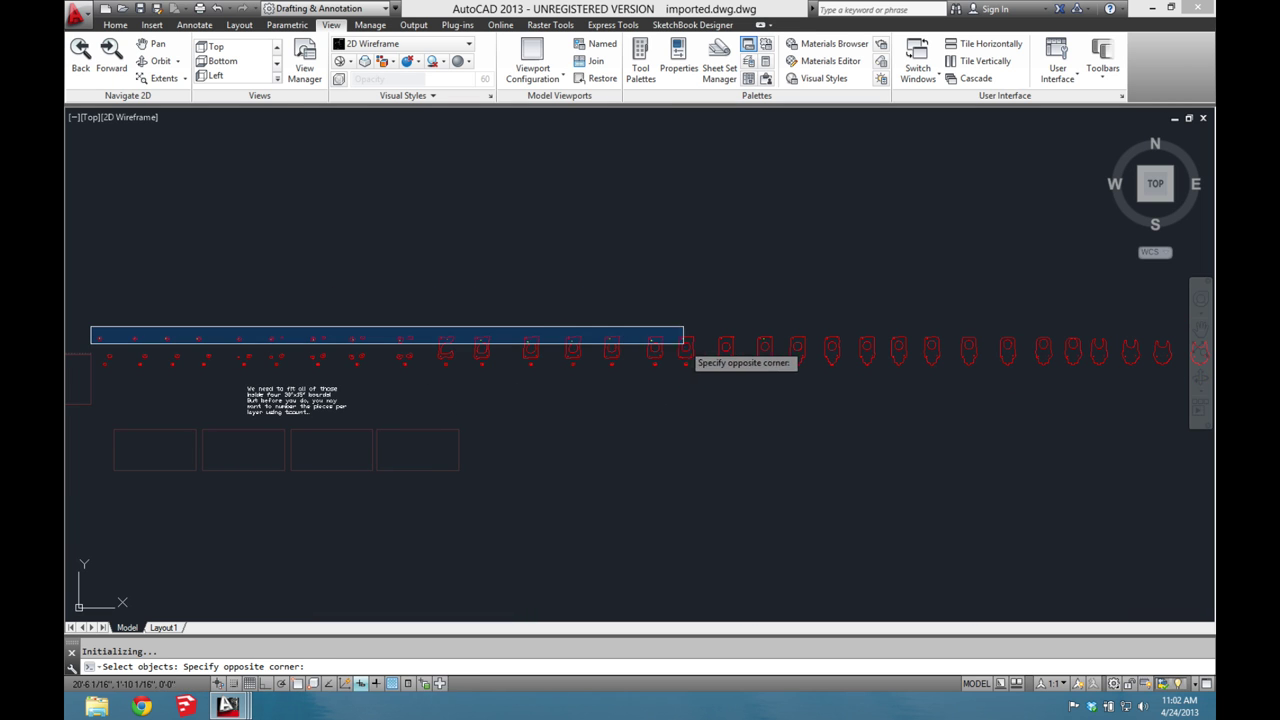
{"action": "left_click", "coordinate": [773, 347]}
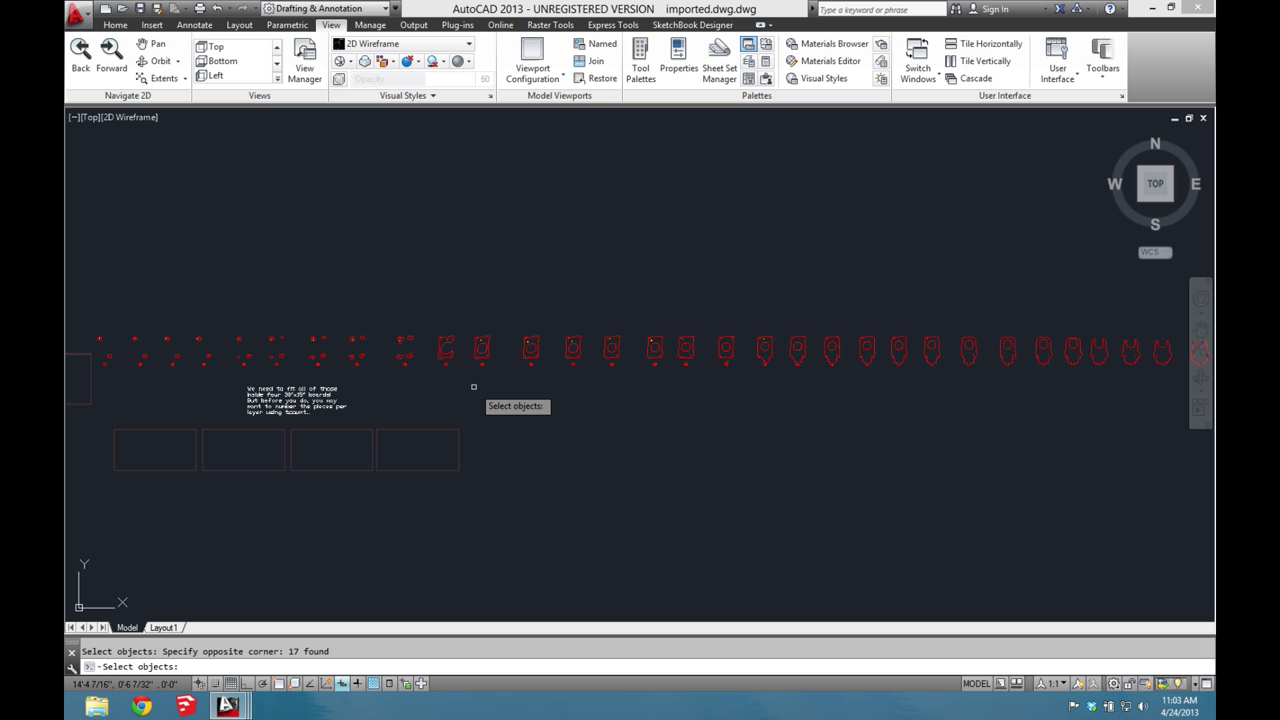
- Renumber the 17 labels from 1, increment 1, sorted by X, overwriting their text
{"action": "key", "text": "Return"}
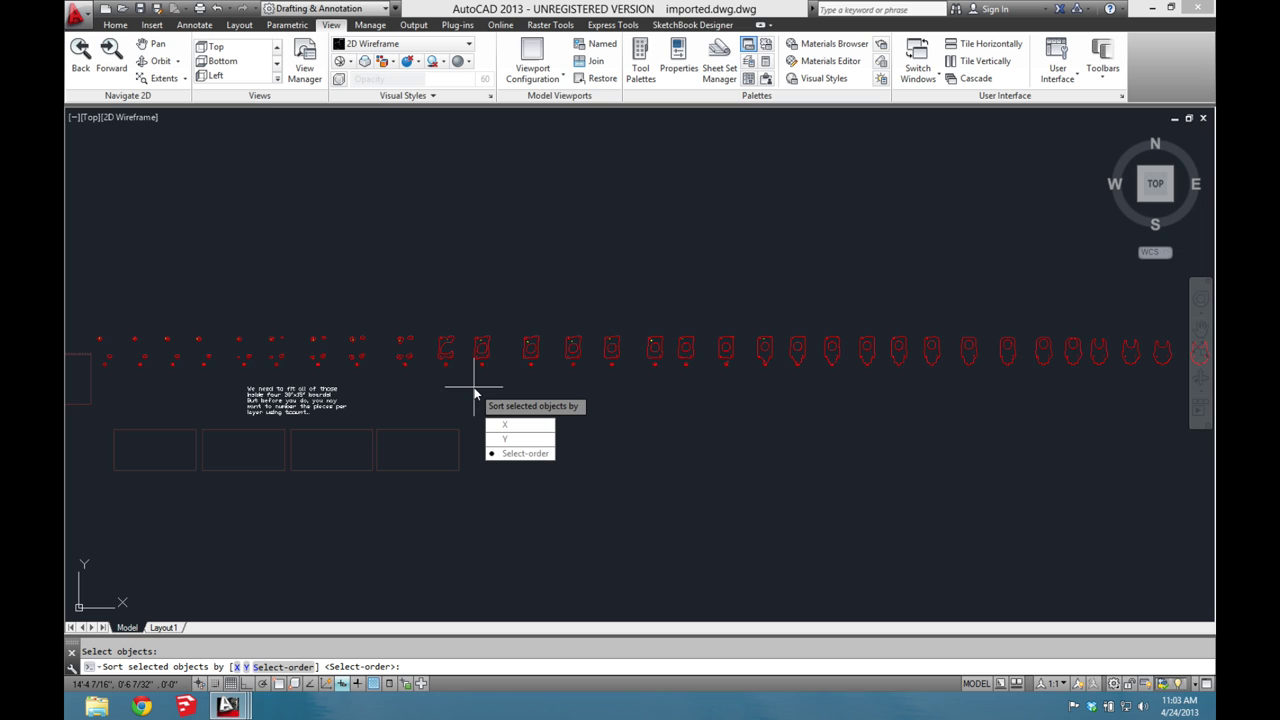
{"action": "left_click", "coordinate": [510, 428]}
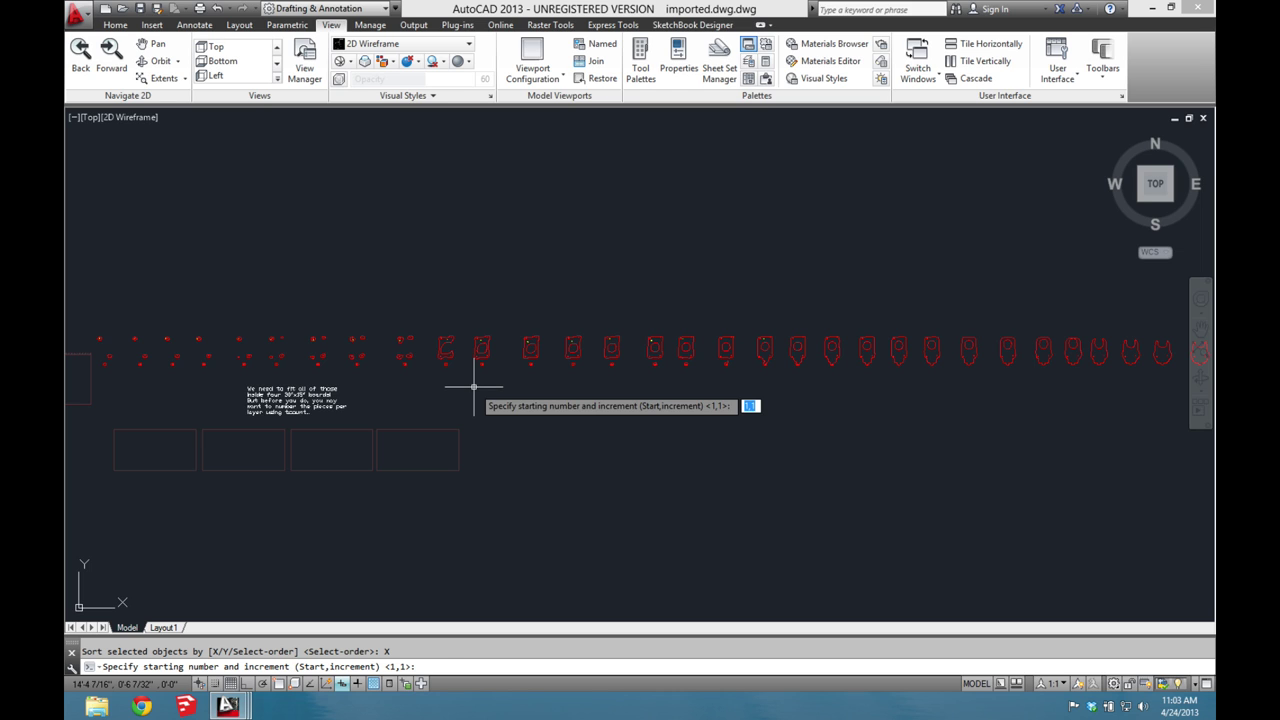
{"action": "key", "text": "Return"}
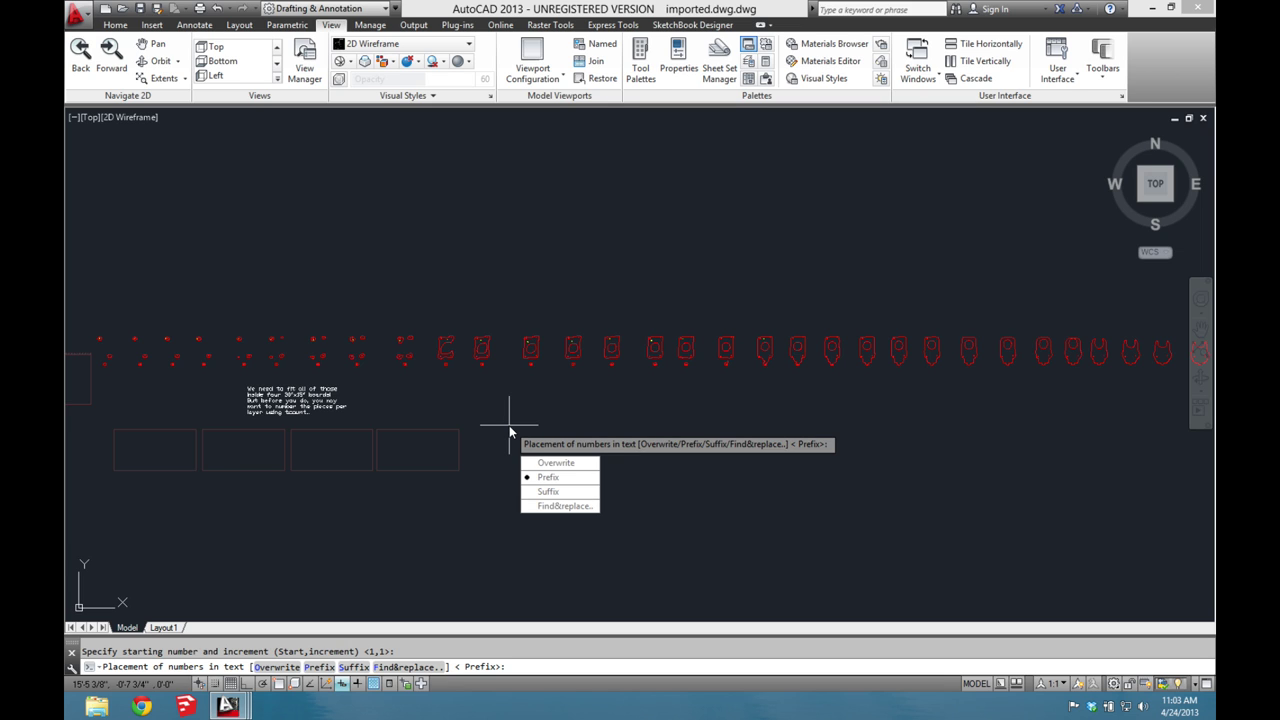
{"action": "key", "text": "Up"}
{"action": "key", "text": "Return"}
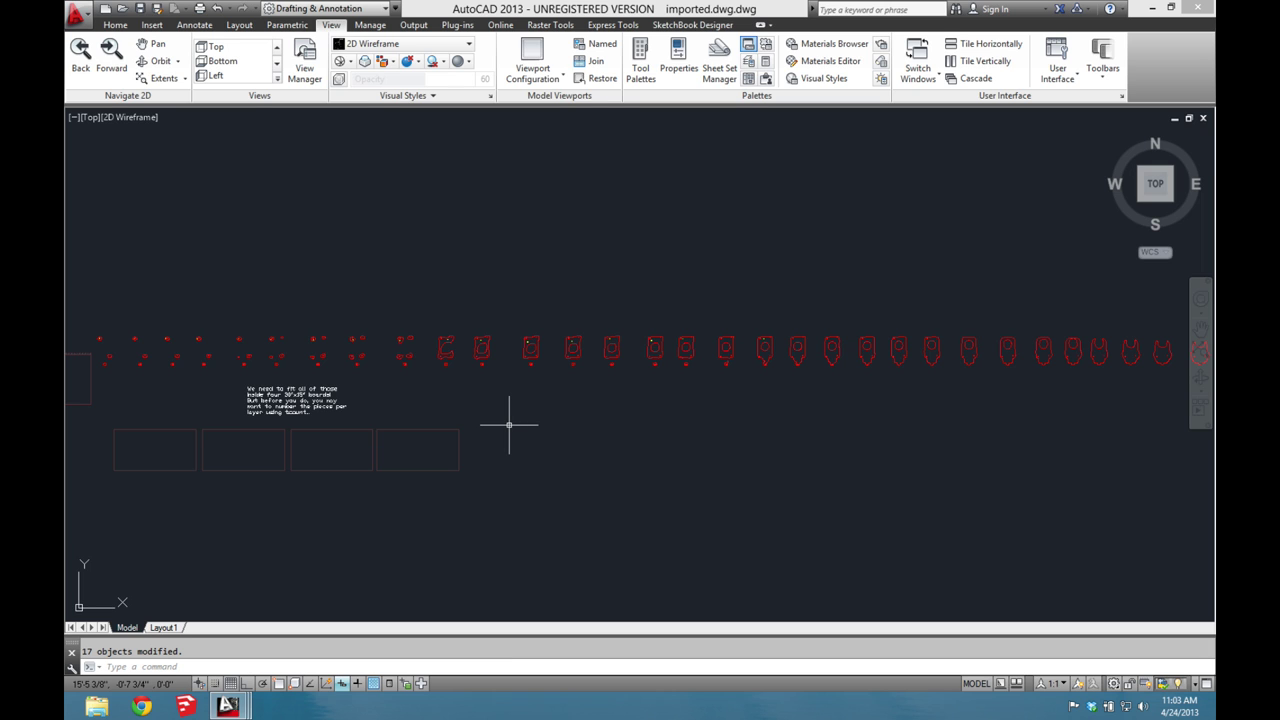
{"action": "key", "text": "Return"}
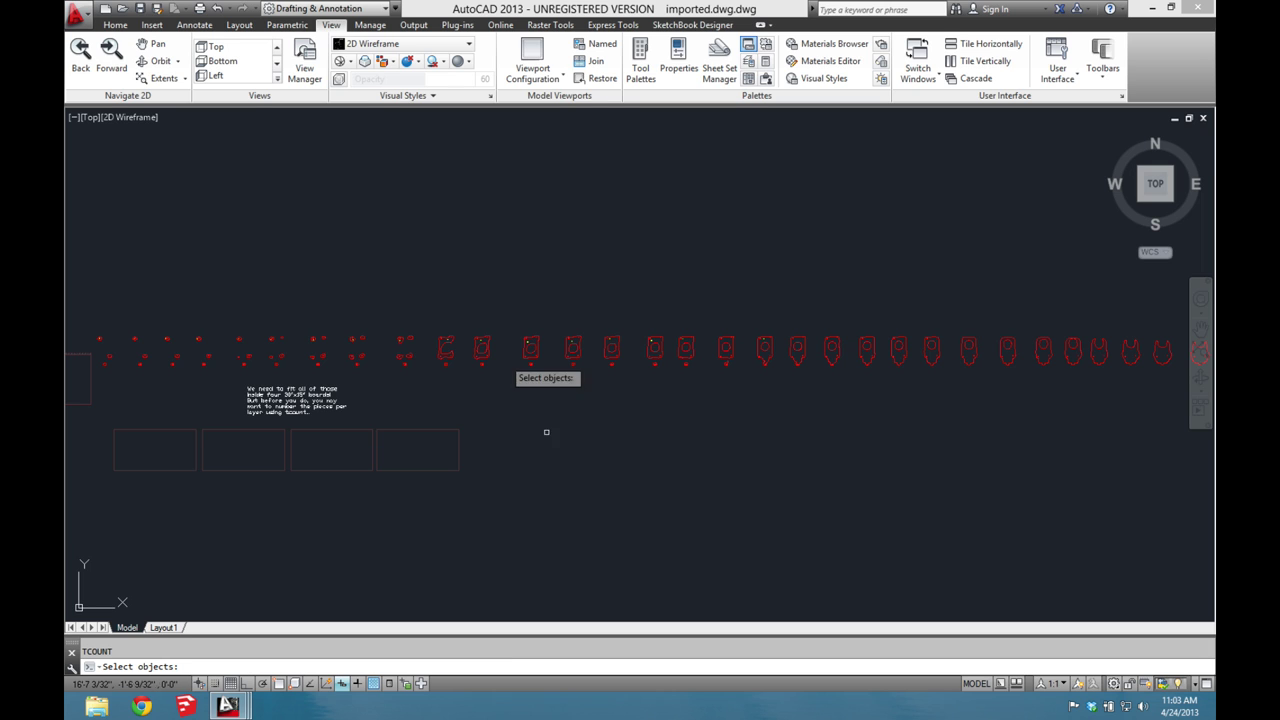
- Pan and zoom around the row of renumbered parts
{"action": "scroll", "coordinate": [480, 334], "scroll_direction": "up", "scroll_amount": 6}
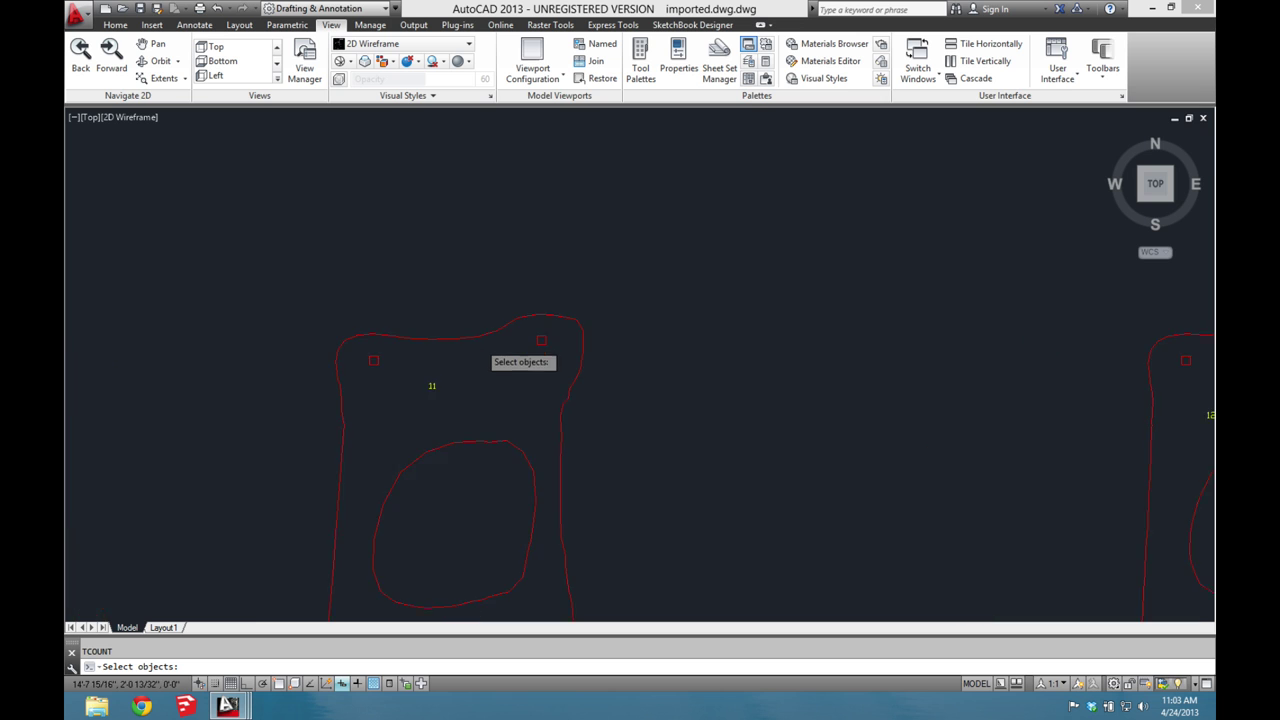
{"action": "scroll", "coordinate": [404, 402], "scroll_direction": "down", "scroll_amount": 2}
{"action": "middle_click_drag", "start_coordinate": [403, 329], "coordinate": [154, 297]}
{"action": "scroll", "coordinate": [539, 325], "scroll_direction": "down", "scroll_amount": 2}
{"action": "scroll", "coordinate": [539, 325], "scroll_direction": "down", "scroll_amount": 3}
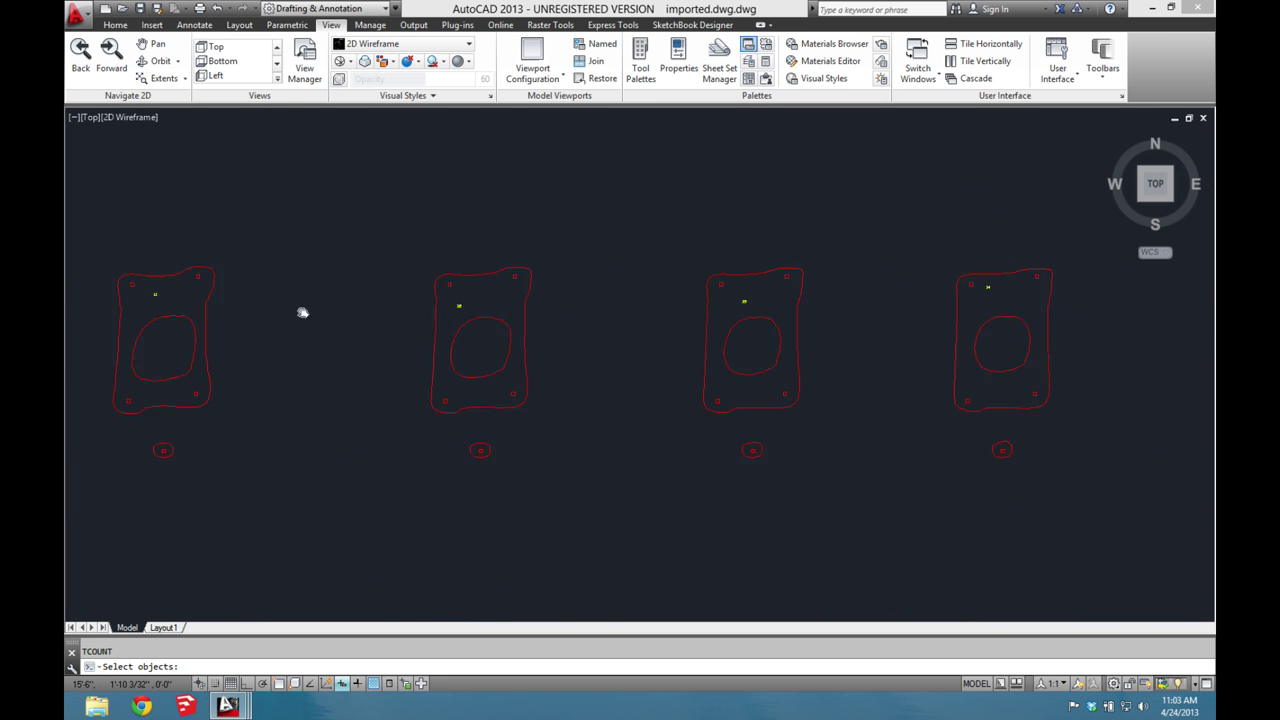
{"action": "middle_click_drag", "start_coordinate": [300, 309], "coordinate": [357, 300]}
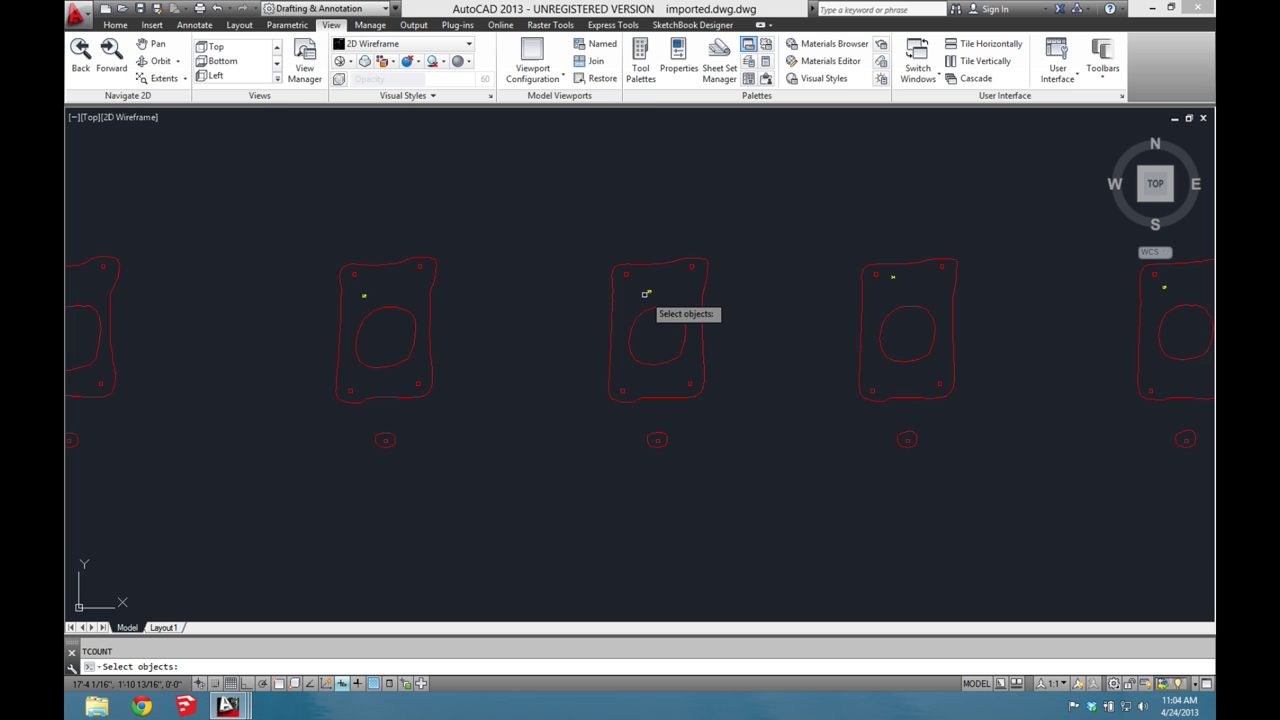
{"action": "scroll", "coordinate": [645, 294], "scroll_direction": "up", "scroll_amount": 6}
{"action": "scroll", "coordinate": [645, 294], "scroll_direction": "down", "scroll_amount": 6}
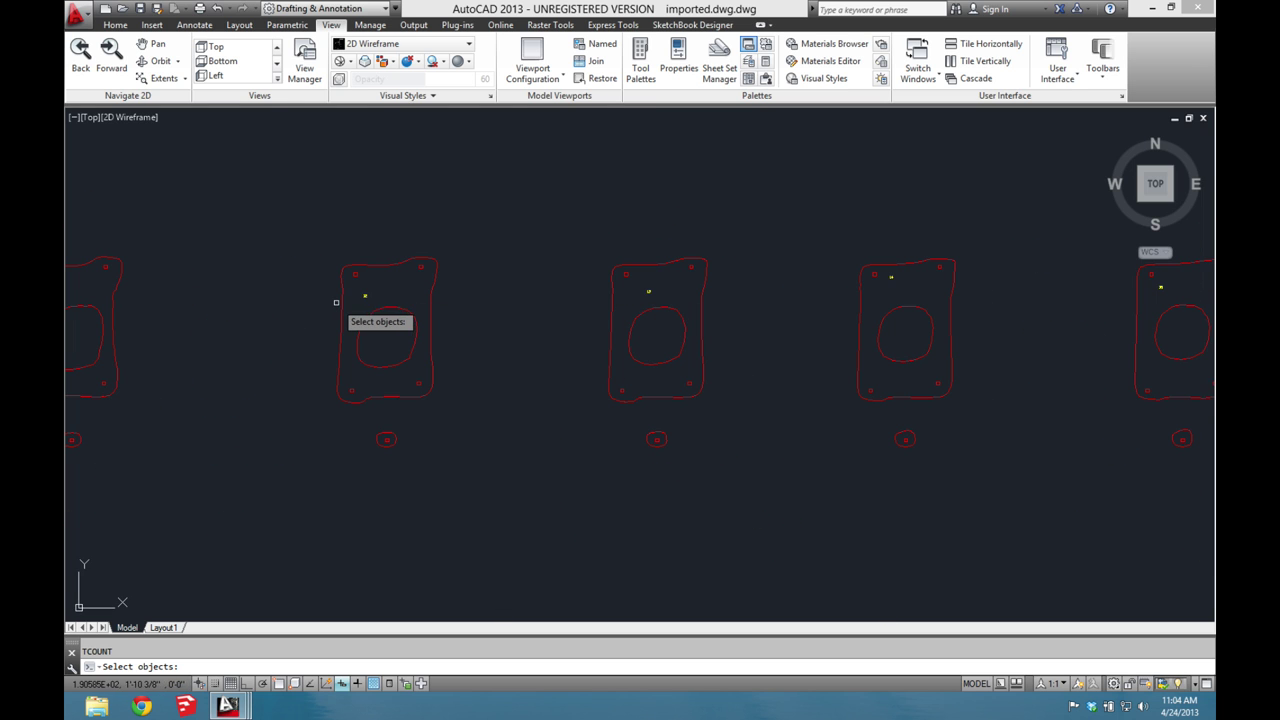
{"action": "scroll", "coordinate": [861, 313], "scroll_direction": "down", "scroll_amount": 2}
{"action": "scroll", "coordinate": [860, 308], "scroll_direction": "down", "scroll_amount": 5}
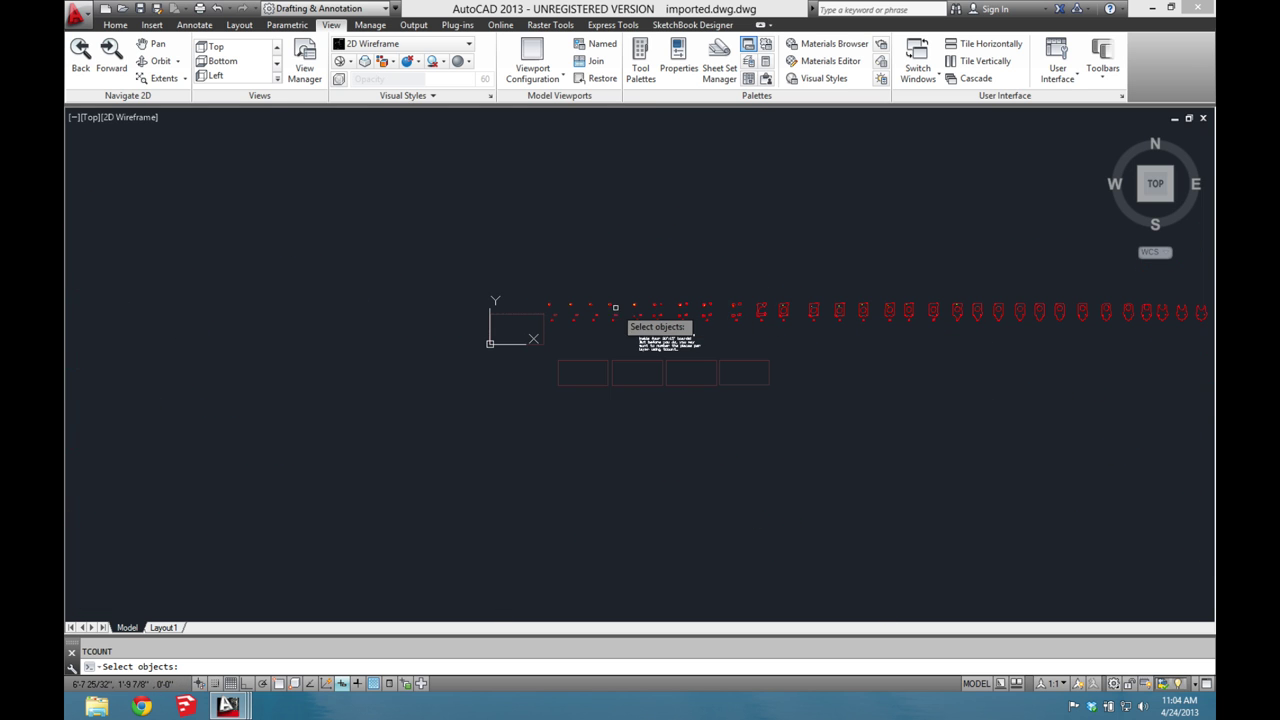
{"action": "scroll", "coordinate": [564, 310], "scroll_direction": "up", "scroll_amount": 4}
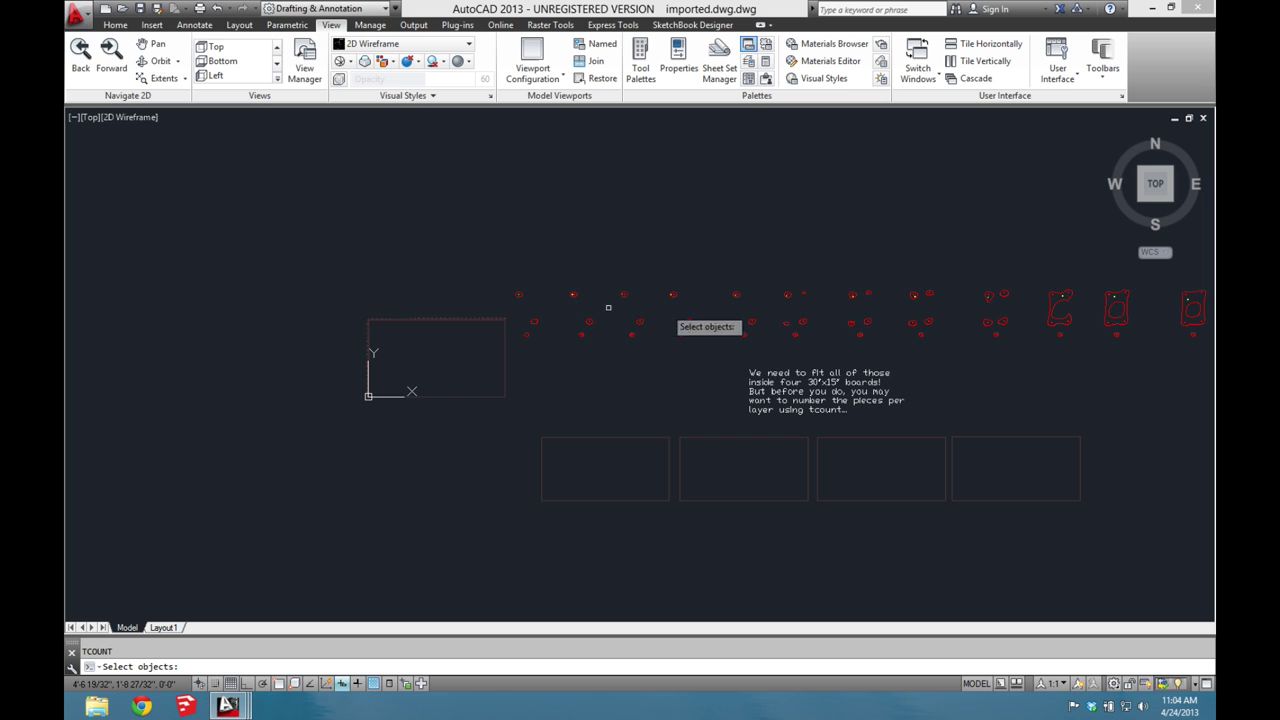
{"action": "scroll", "coordinate": [560, 310], "scroll_direction": "up", "scroll_amount": 5}
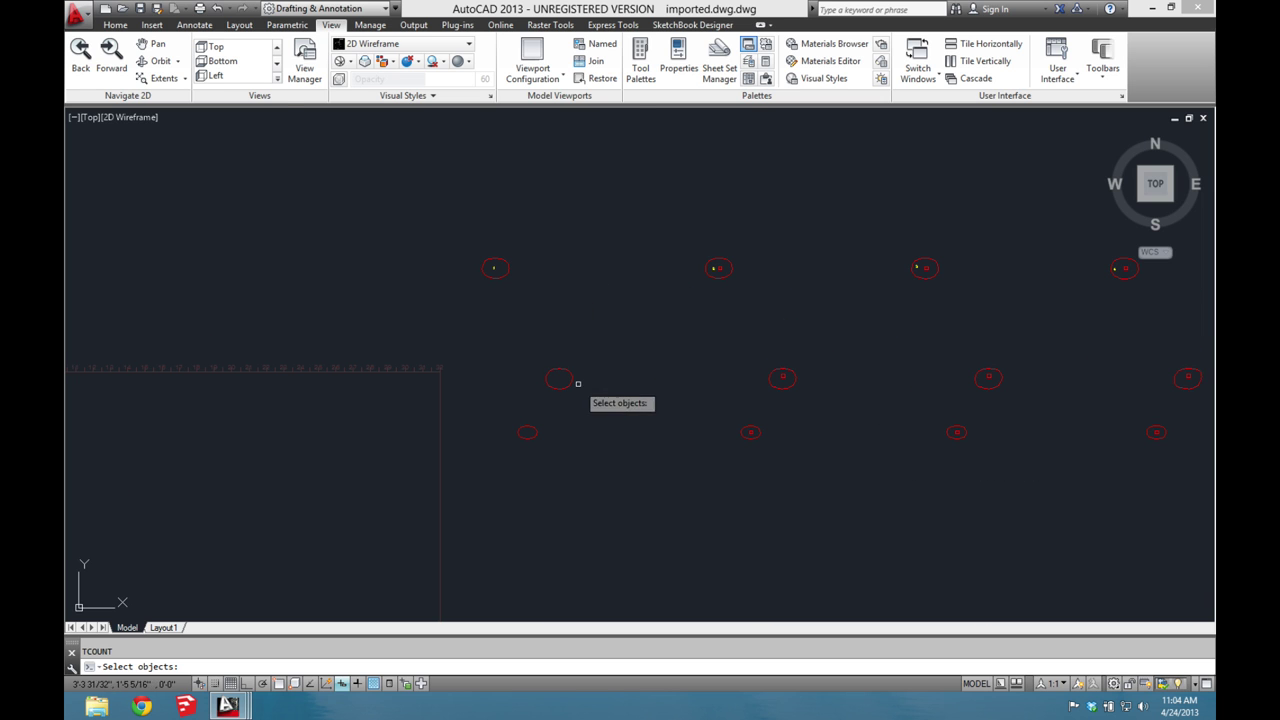
{"action": "scroll", "coordinate": [621, 368], "scroll_direction": "down", "scroll_amount": 5}
- Cancel the pending TCOUNT prompt and zoom in on the small round pieces
{"action": "key", "text": "Escape"}
{"action": "middle_click_drag", "start_coordinate": [410, 334], "coordinate": [680, 314]}
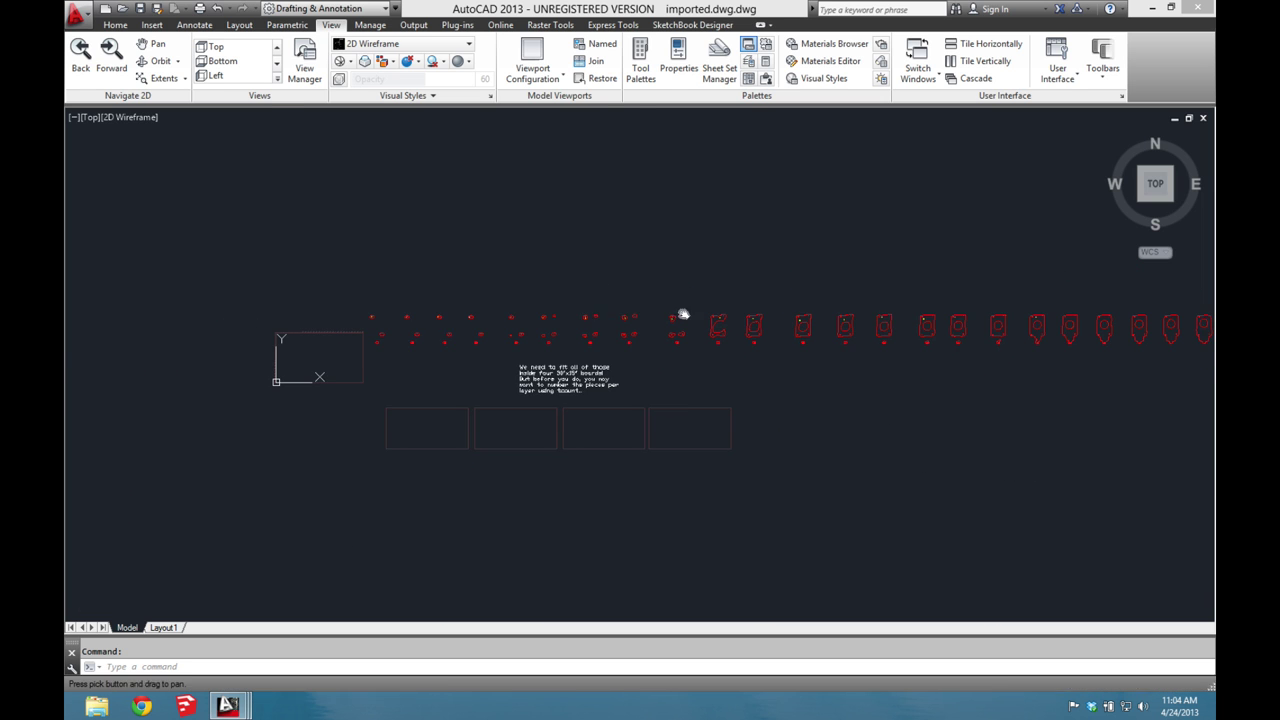
{"action": "scroll", "coordinate": [341, 318], "scroll_direction": "up", "scroll_amount": 5}
{"action": "middle_click_drag", "start_coordinate": [341, 318], "coordinate": [346, 289]}
{"action": "scroll", "coordinate": [348, 288], "scroll_direction": "up", "scroll_amount": 2}
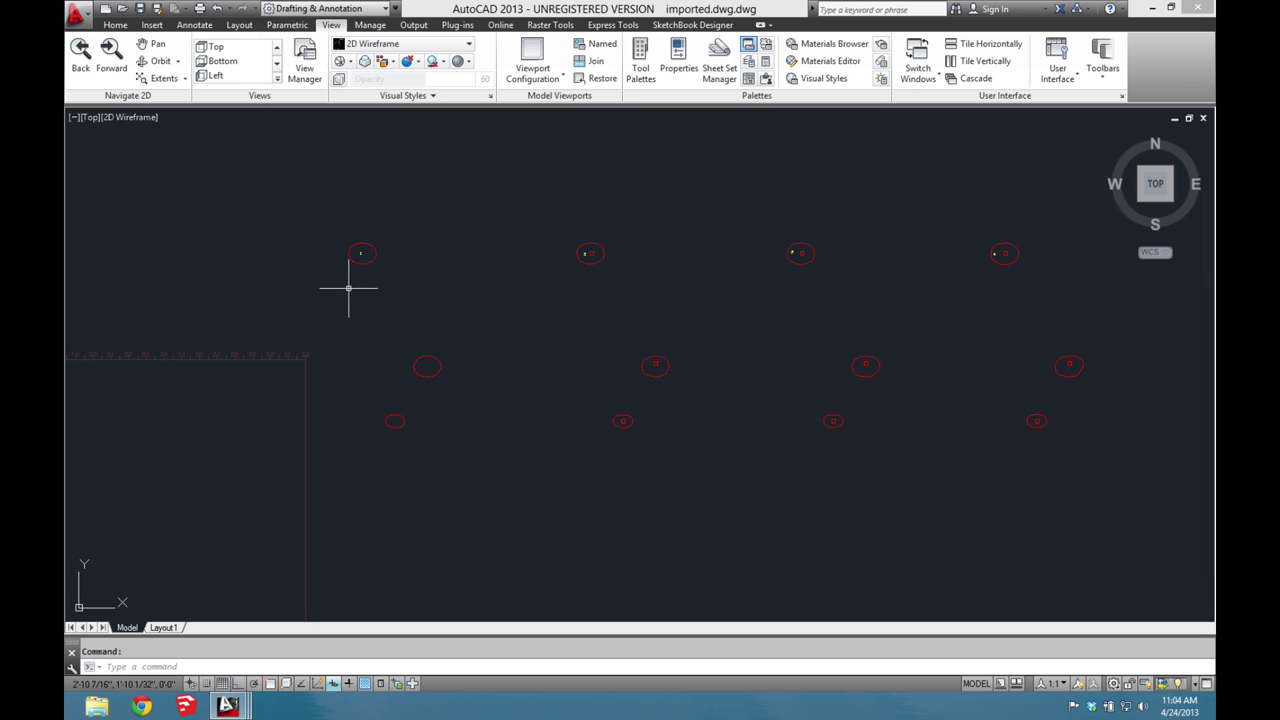
- Copy the number from the top-left round piece into the round piece below it
{"action": "type", "text": "copy"}
{"action": "key", "text": "Return"}
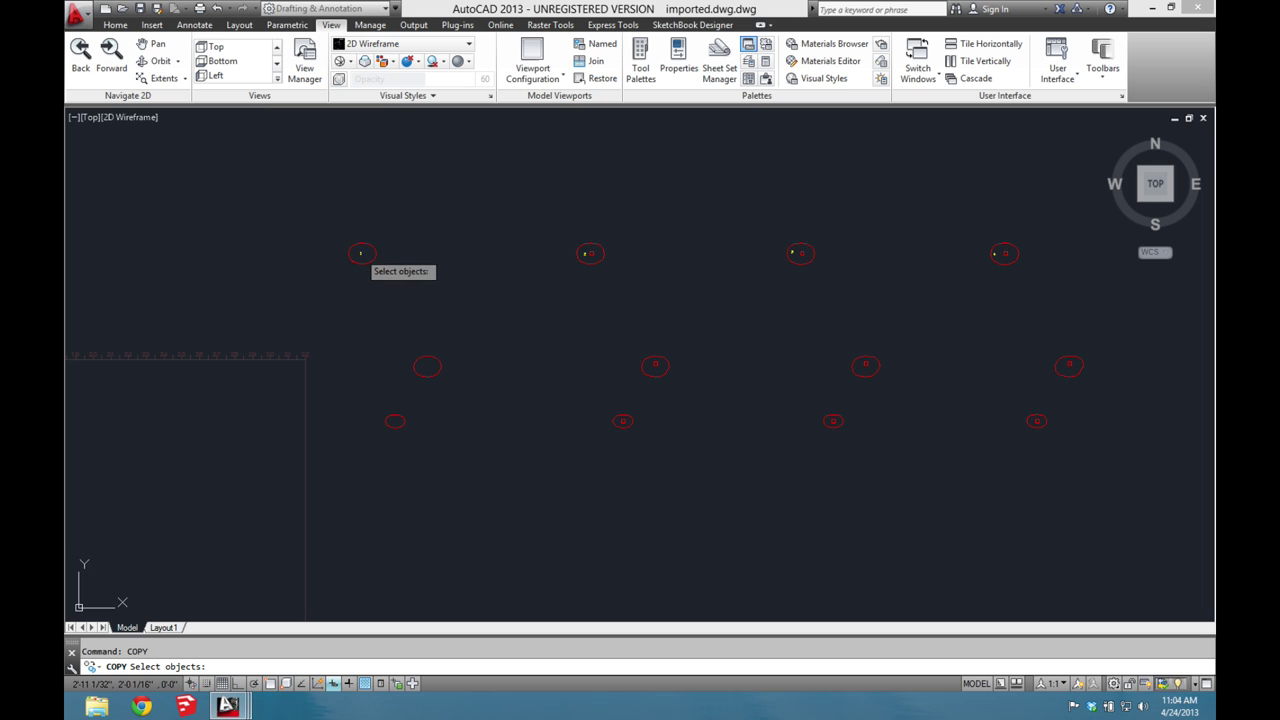
{"action": "left_click", "coordinate": [361, 252]}
{"action": "key", "text": "Return"}
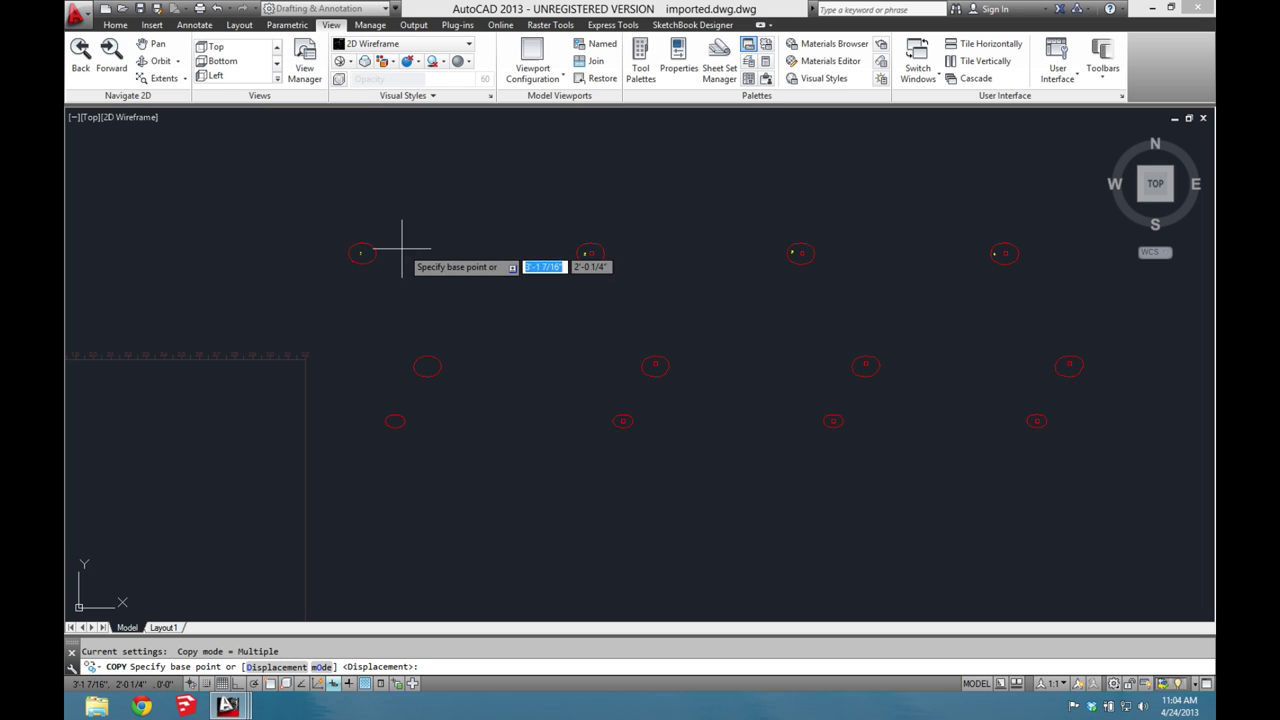
{"action": "left_click", "coordinate": [404, 245]}
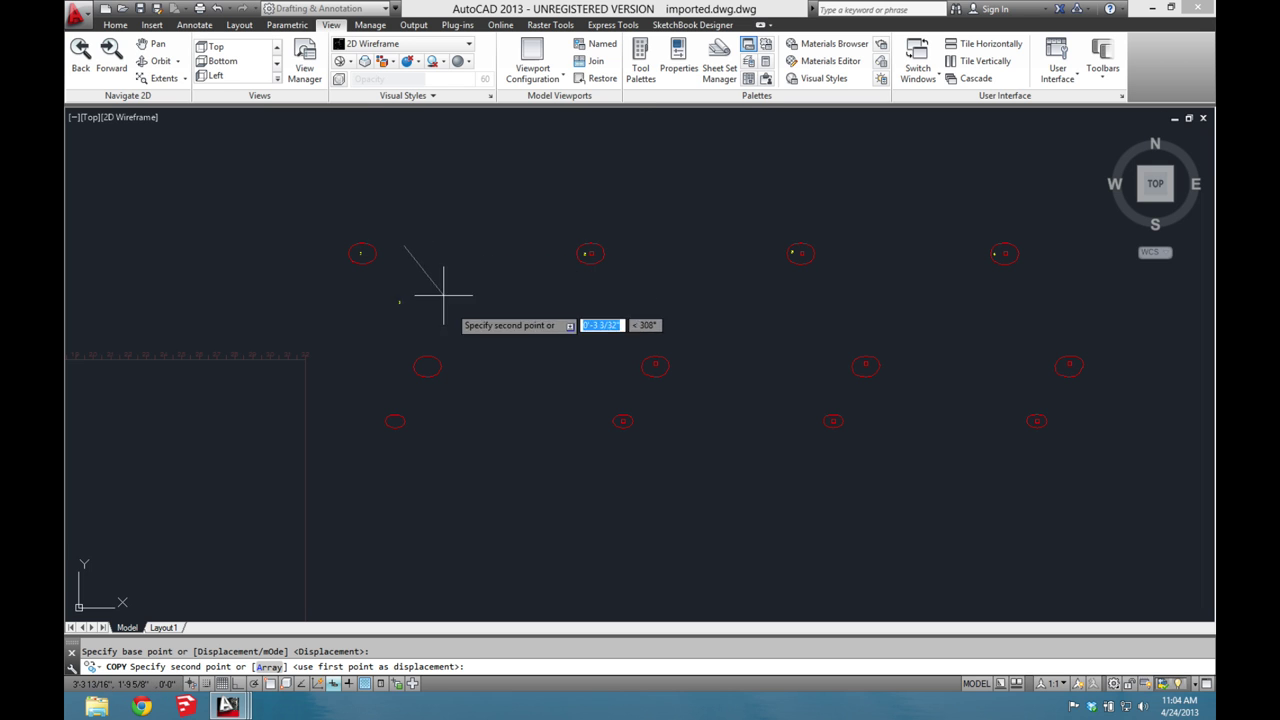
{"action": "left_click", "coordinate": [465, 357]}
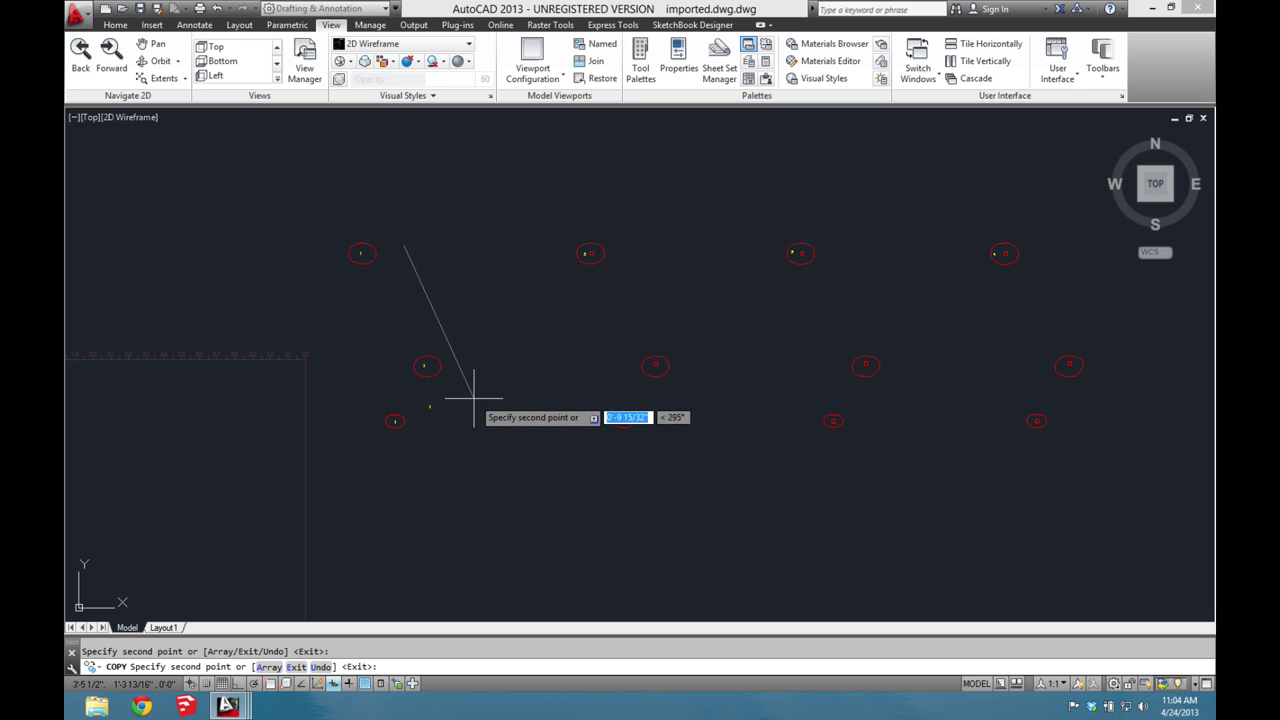
{"action": "key", "text": "Escape"}
- Restart COPY, pan to more round pieces, then cancel it
{"action": "key", "text": "Return"}
{"action": "middle_click_drag", "start_coordinate": [626, 320], "coordinate": [457, 317]}
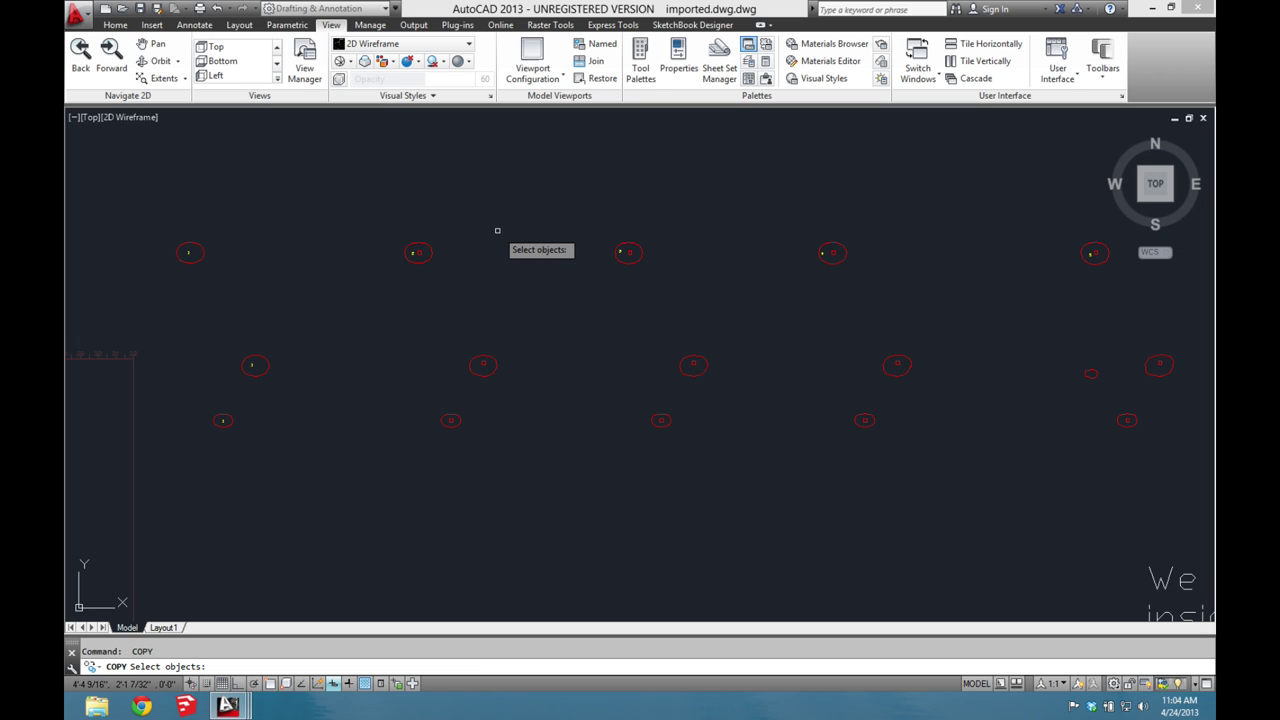
{"action": "key", "text": "Escape"}
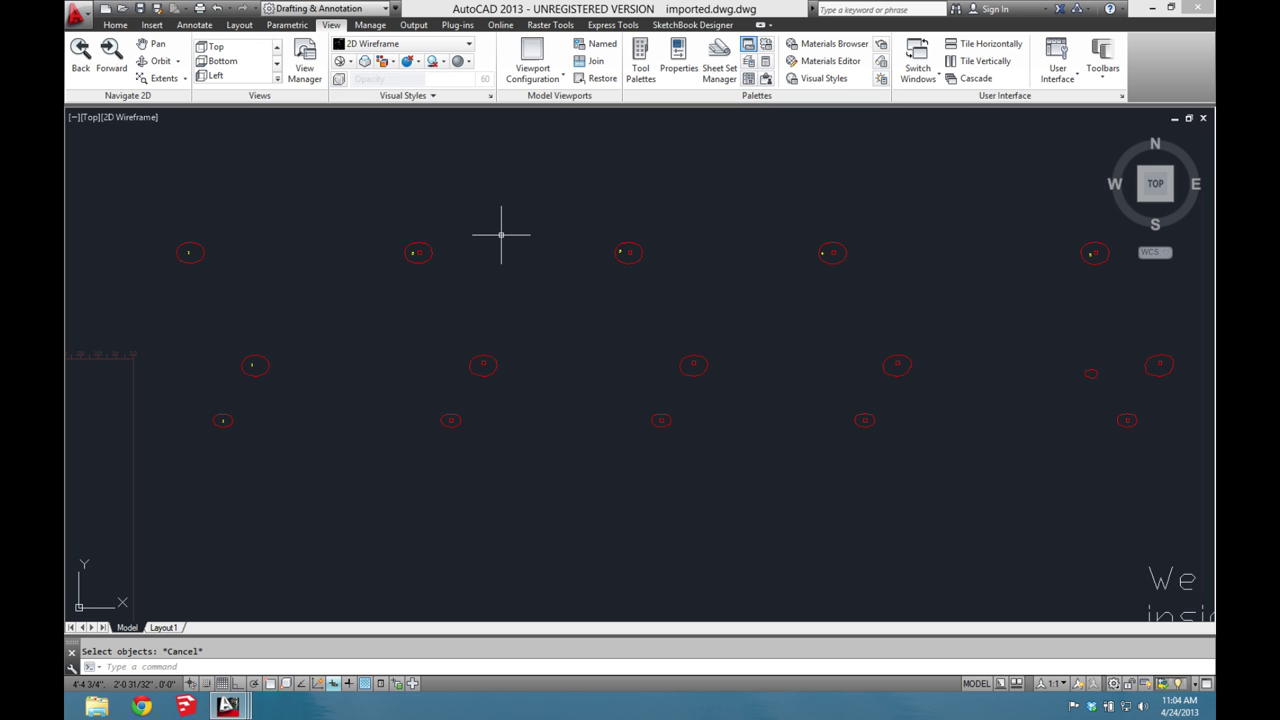
- Start copying the second top round piece's number, then abandon the attempt
{"action": "type", "text": "COPY"}
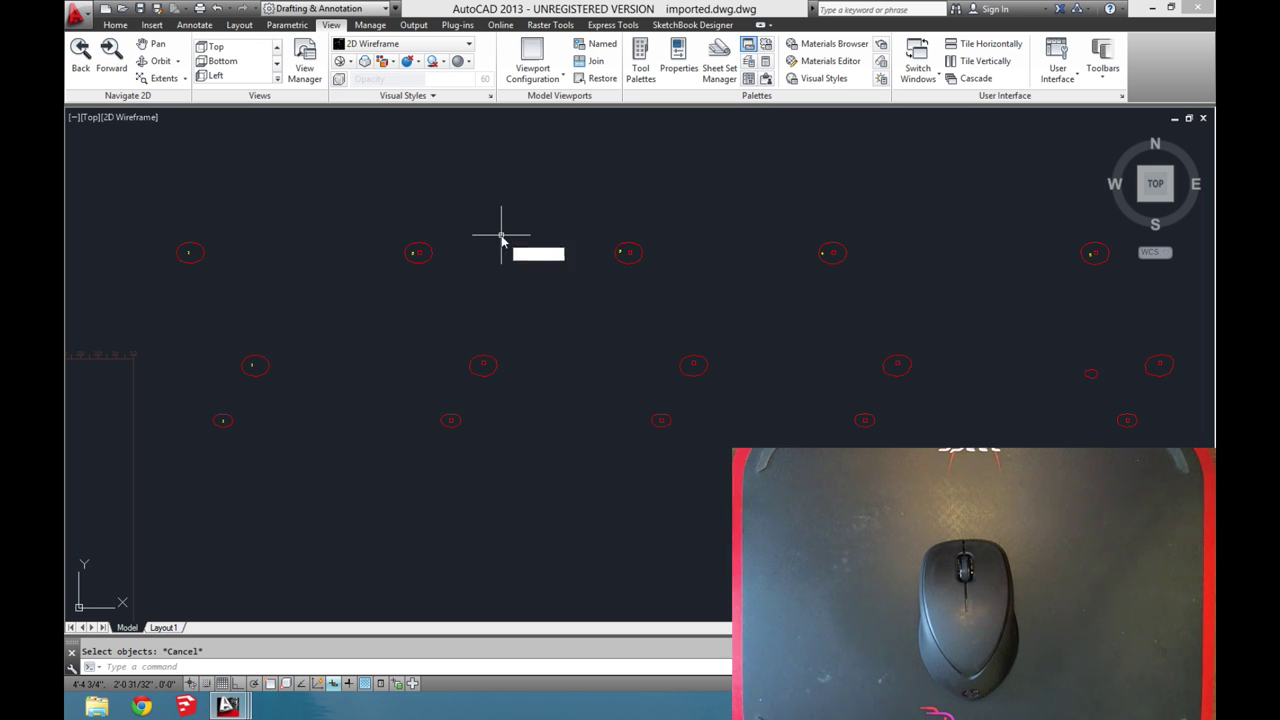
{"action": "key", "text": "Return"}
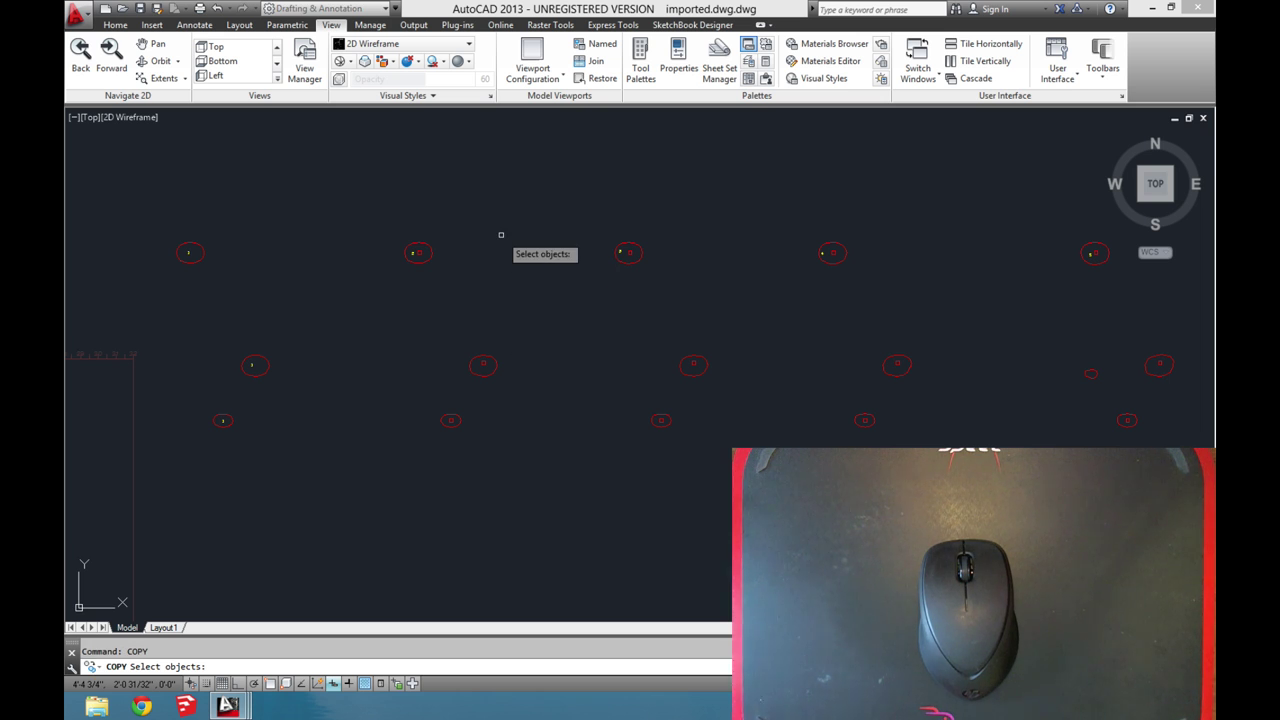
{"action": "left_click", "coordinate": [415, 253]}
{"action": "key", "text": "Return"}
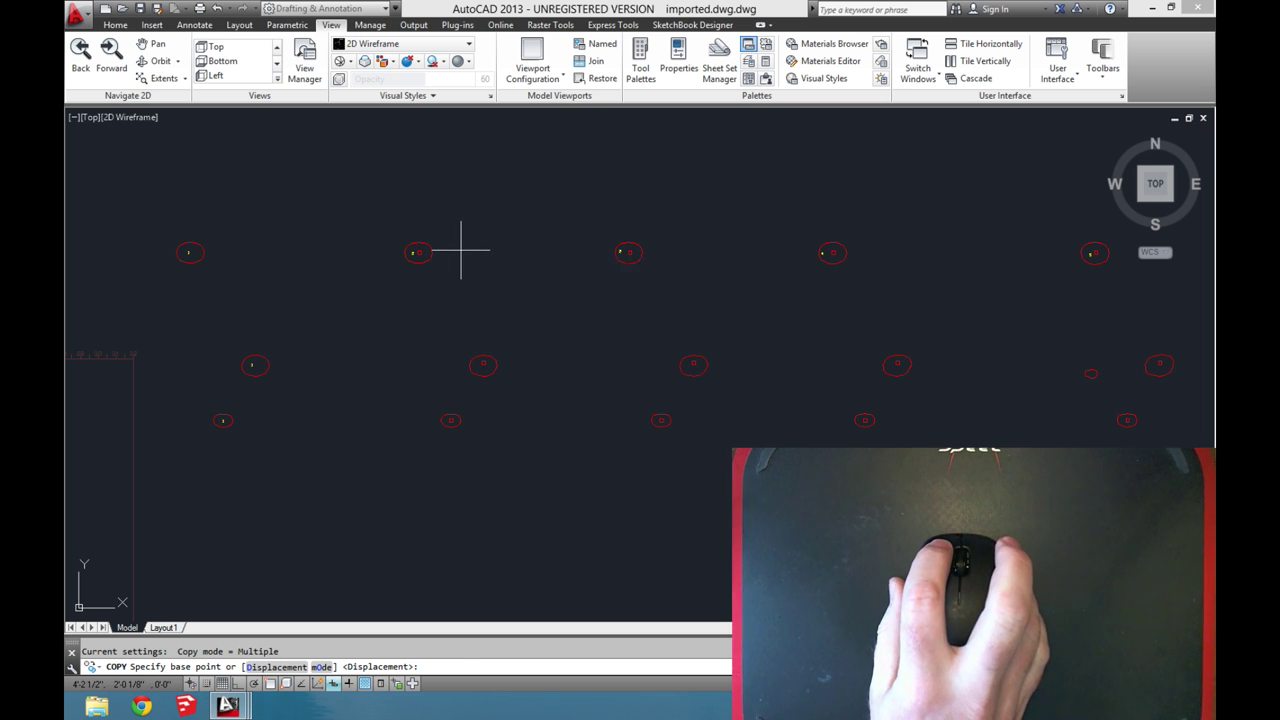
{"action": "left_click", "coordinate": [461, 252]}
{"action": "key", "text": "Return"}
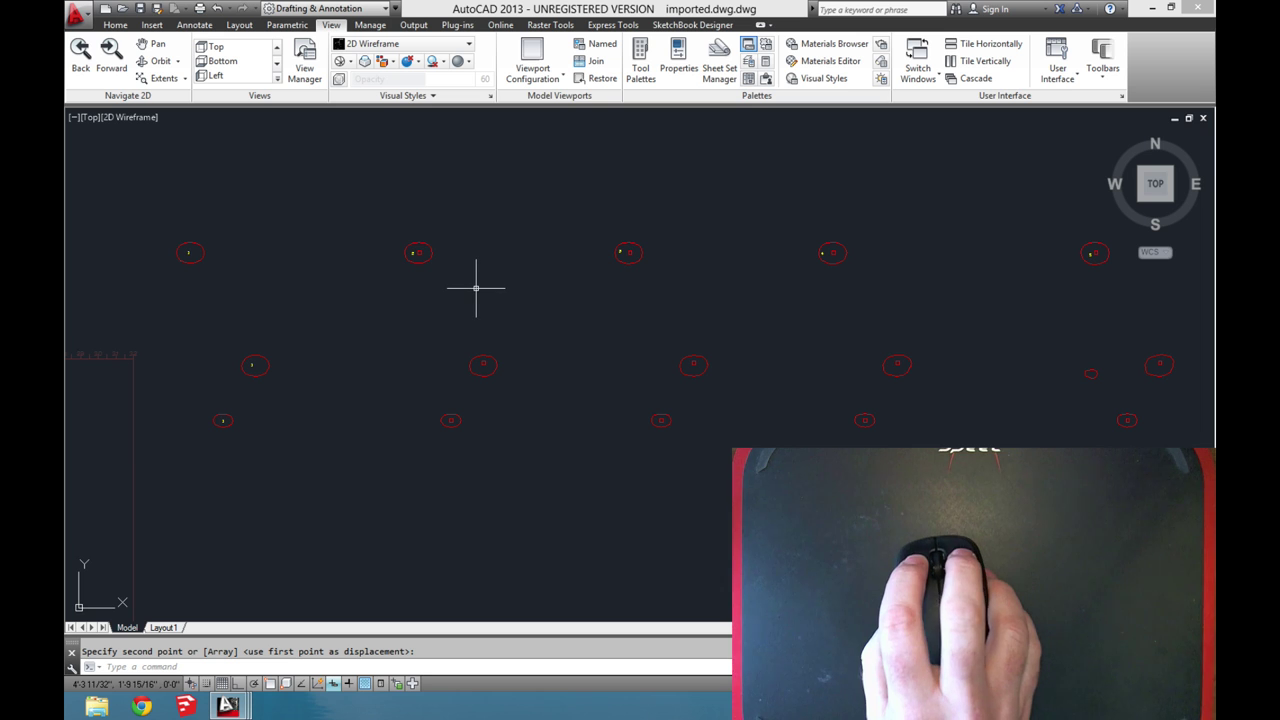
{"action": "key", "text": "Escape"}
- Copy the second top piece's number into both round pieces beneath it
{"action": "type", "text": "copy"}
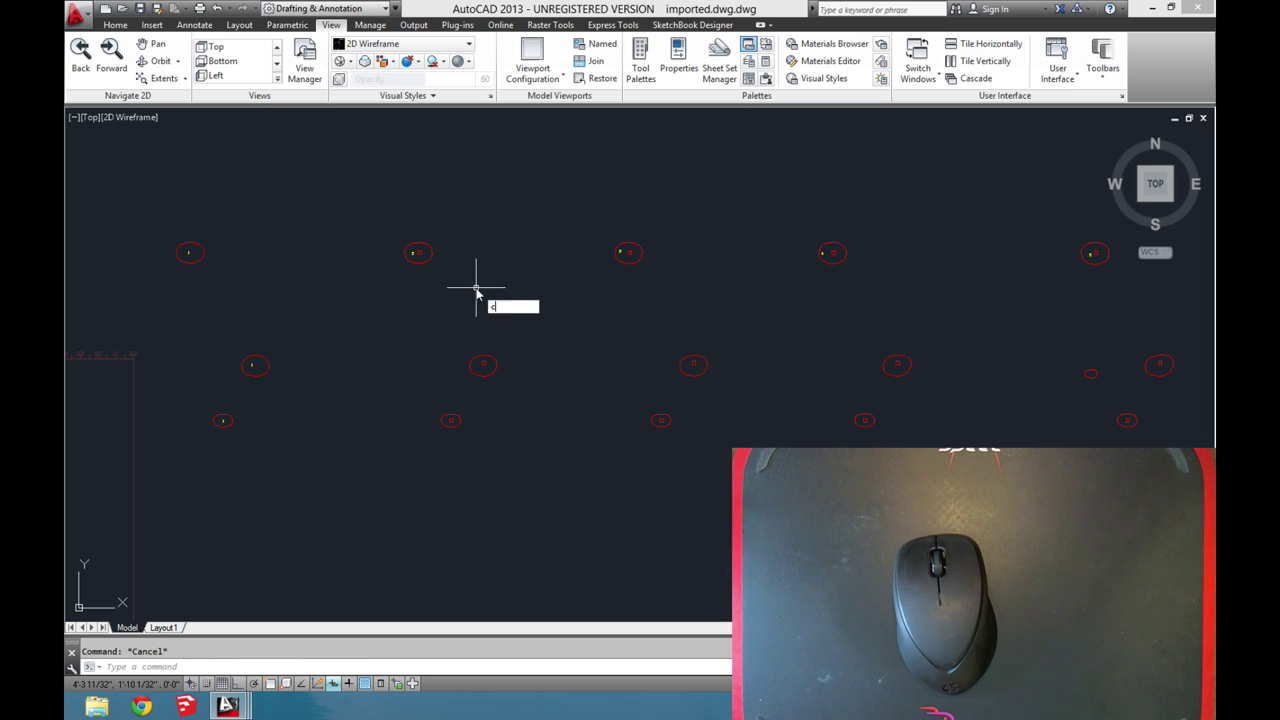
{"action": "key", "text": "Return"}
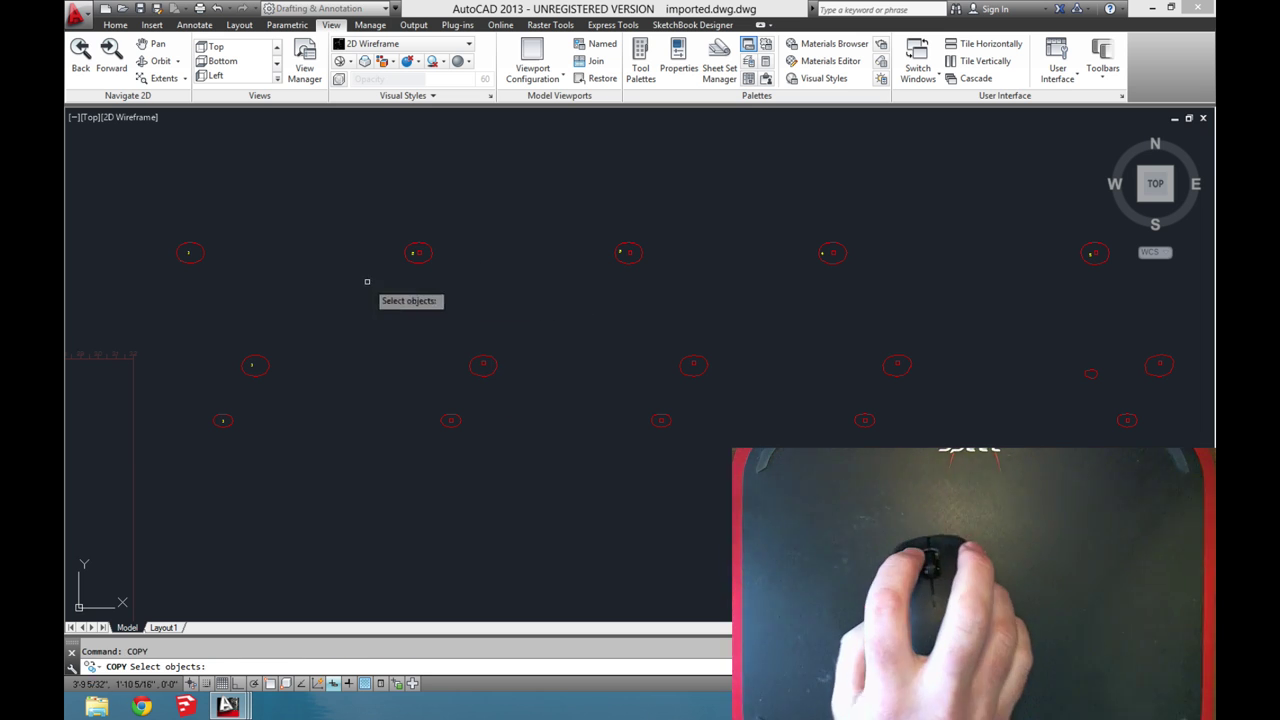
{"action": "left_click", "coordinate": [414, 253]}
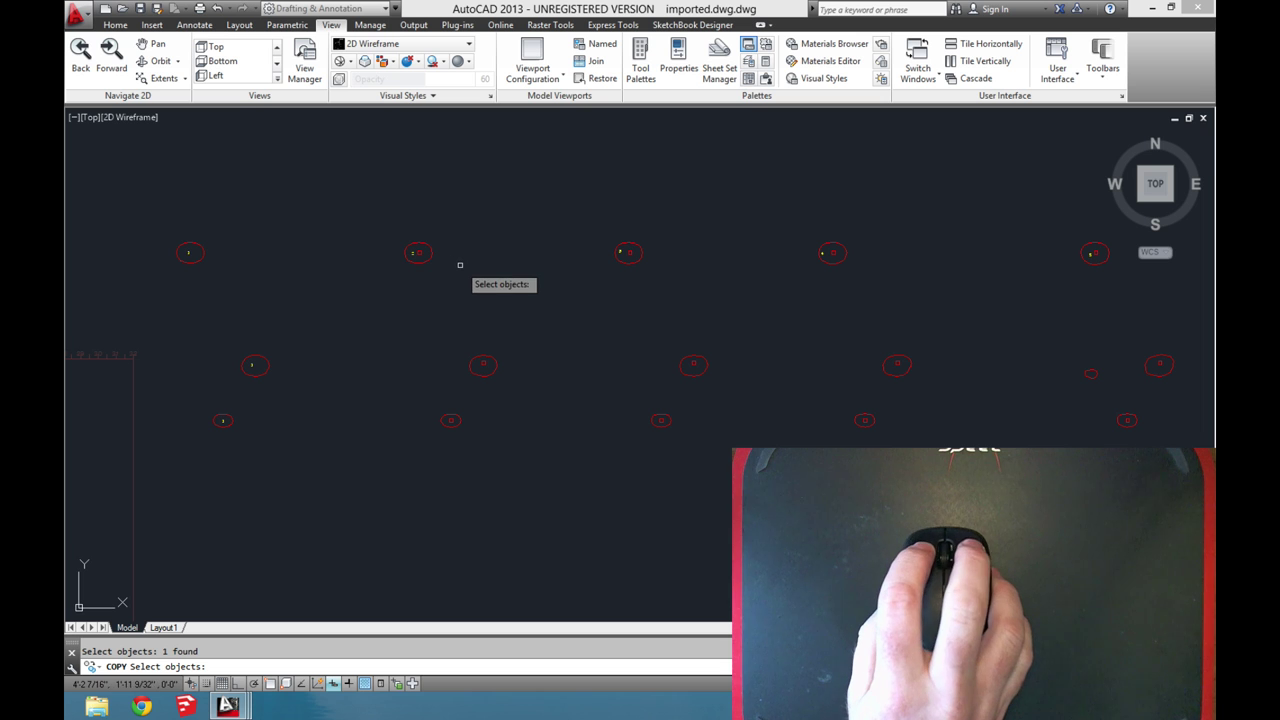
{"action": "right_click", "coordinate": [460, 265]}
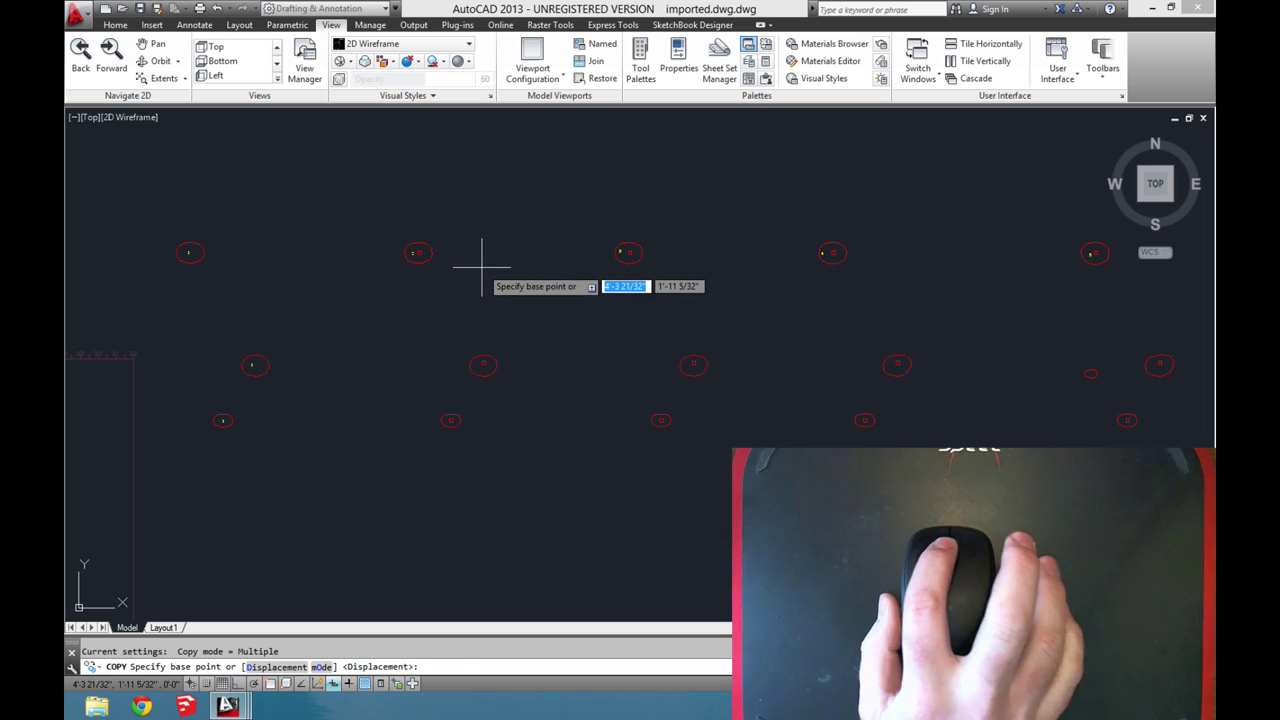
{"action": "left_click", "coordinate": [482, 266]}
{"action": "left_click", "coordinate": [545, 375]}
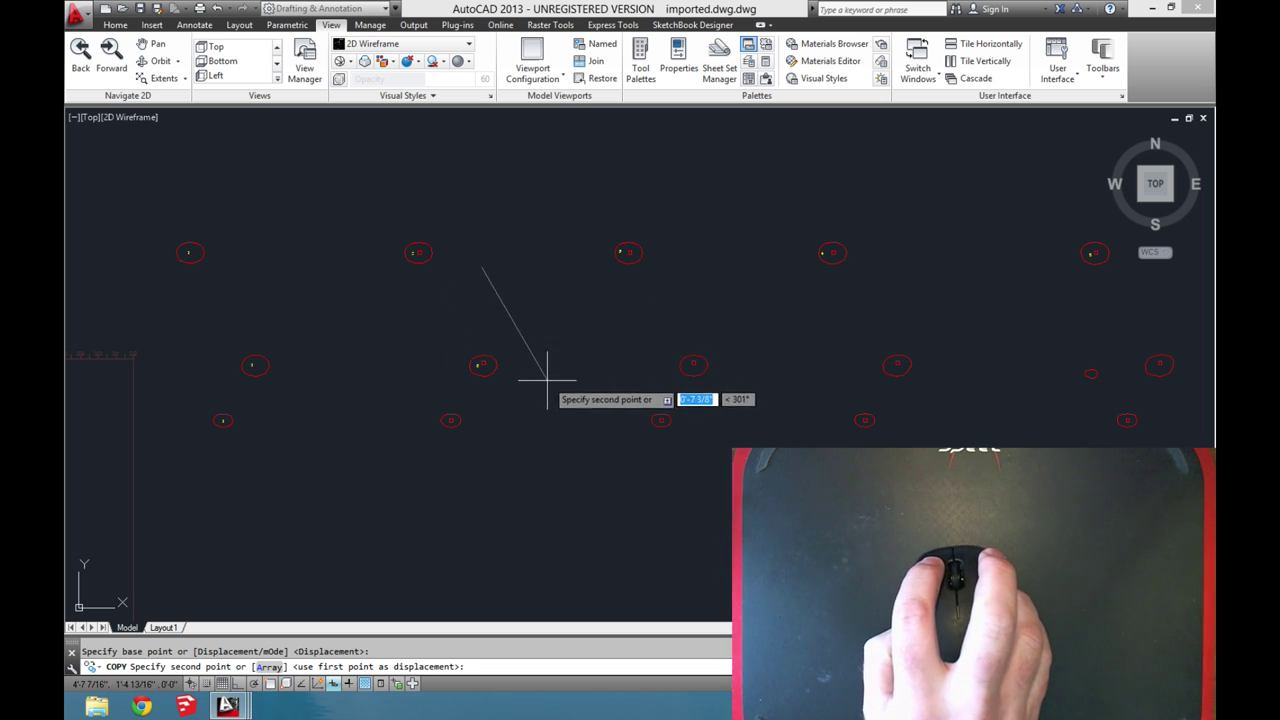
{"action": "left_click", "coordinate": [515, 436]}
{"action": "key", "text": "Escape"}
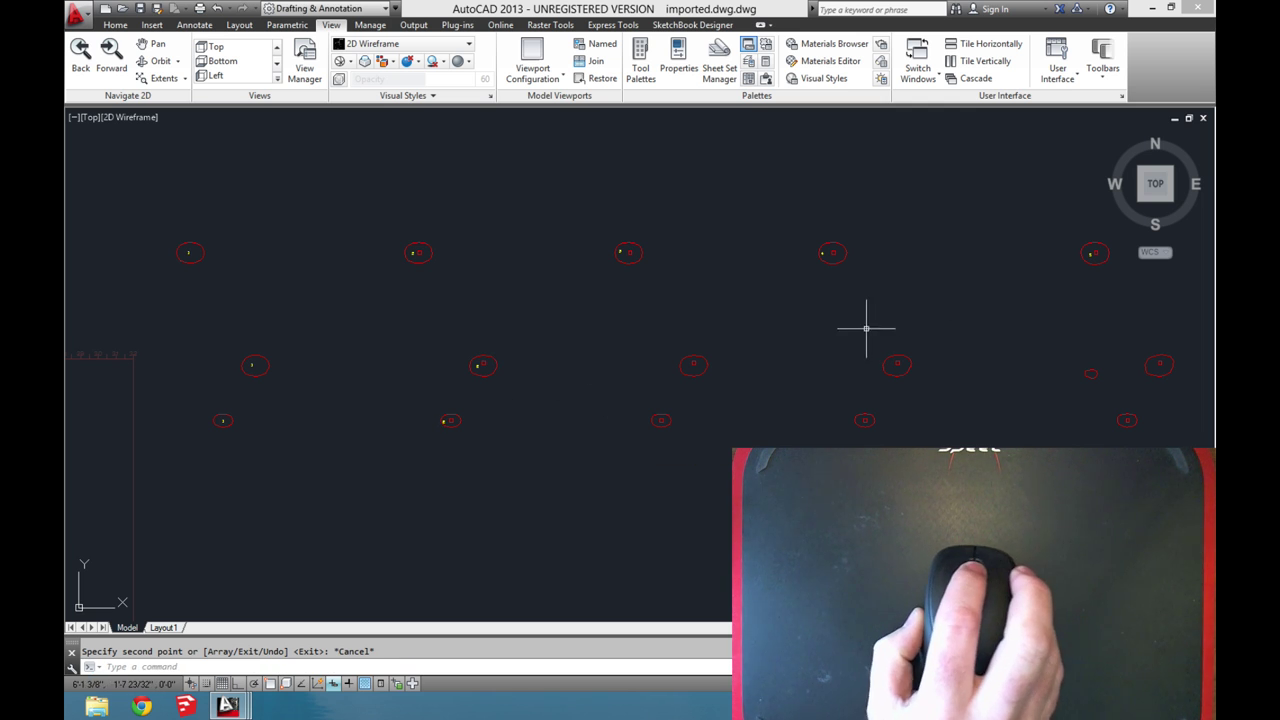
{"action": "middle_click_drag", "start_coordinate": [824, 311], "coordinate": [703, 331]}
- Turn off time-sensitive right-click in Options, close the dialogs and pan the drawing
{"action": "right_click", "coordinate": [687, 241]}
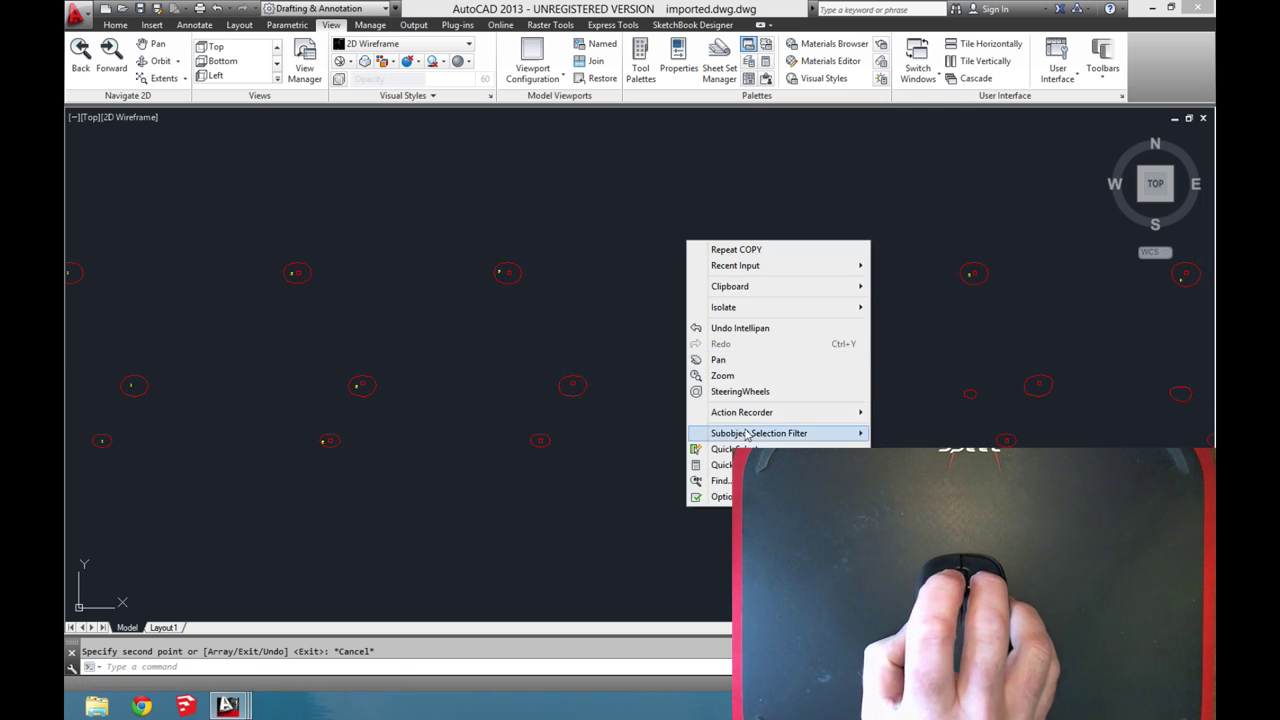
{"action": "left_click", "coordinate": [718, 497]}
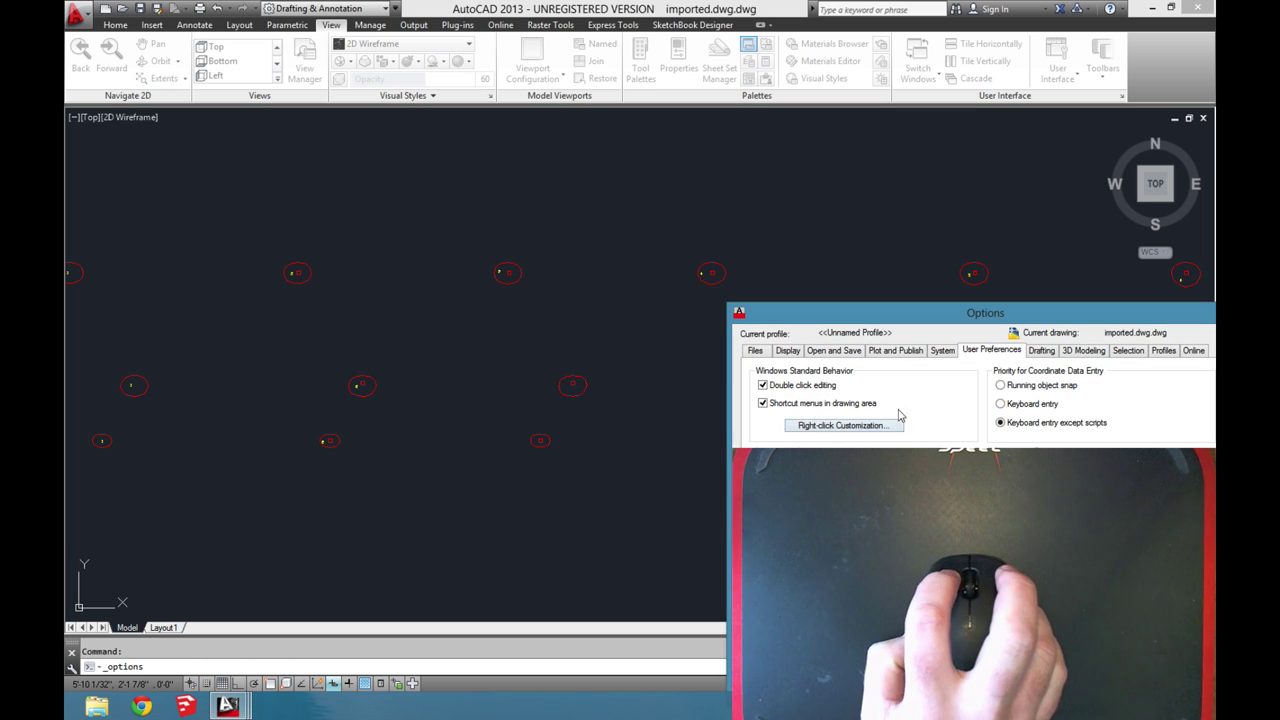
{"action": "left_click", "coordinate": [804, 425]}
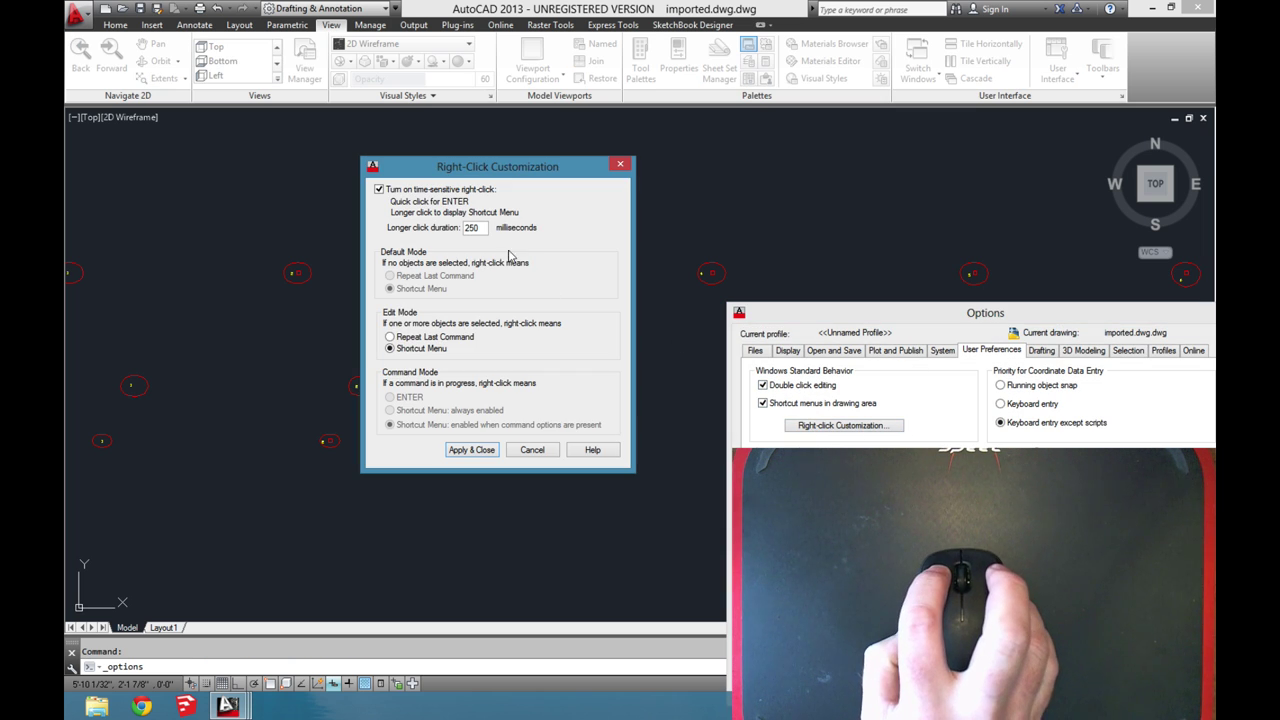
{"action": "left_click", "coordinate": [390, 192]}
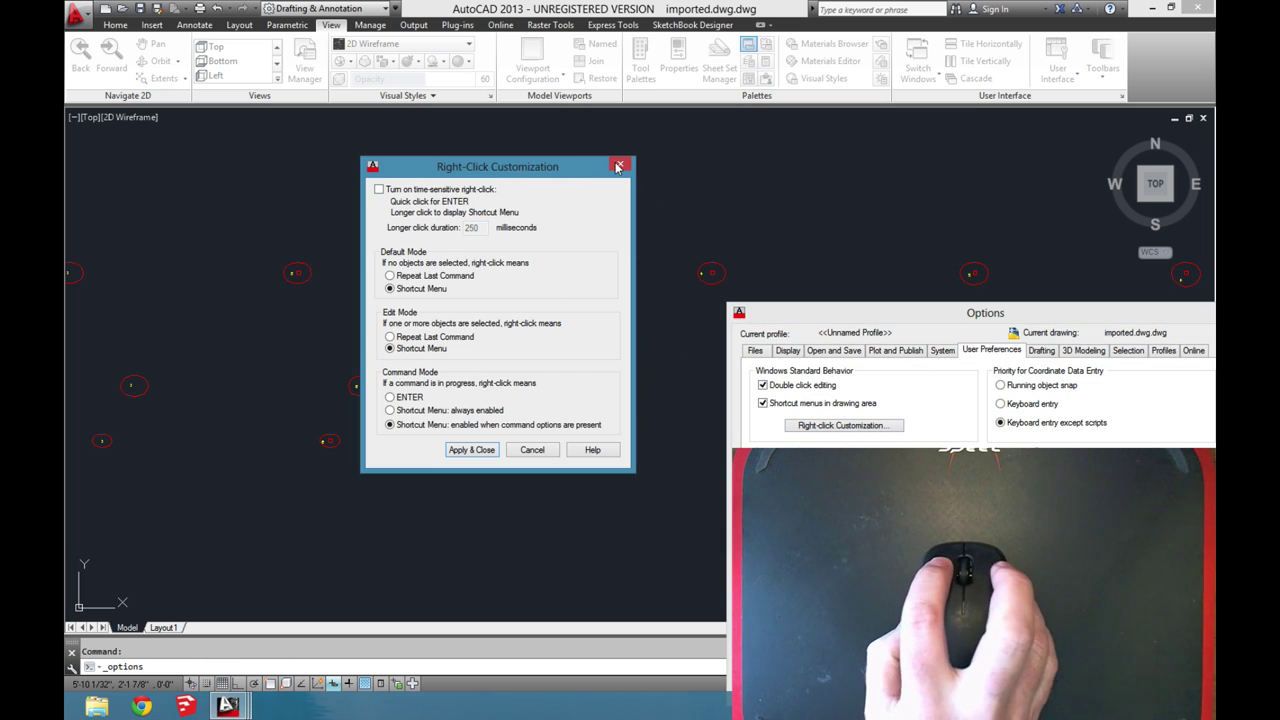
{"action": "left_click", "coordinate": [484, 449]}
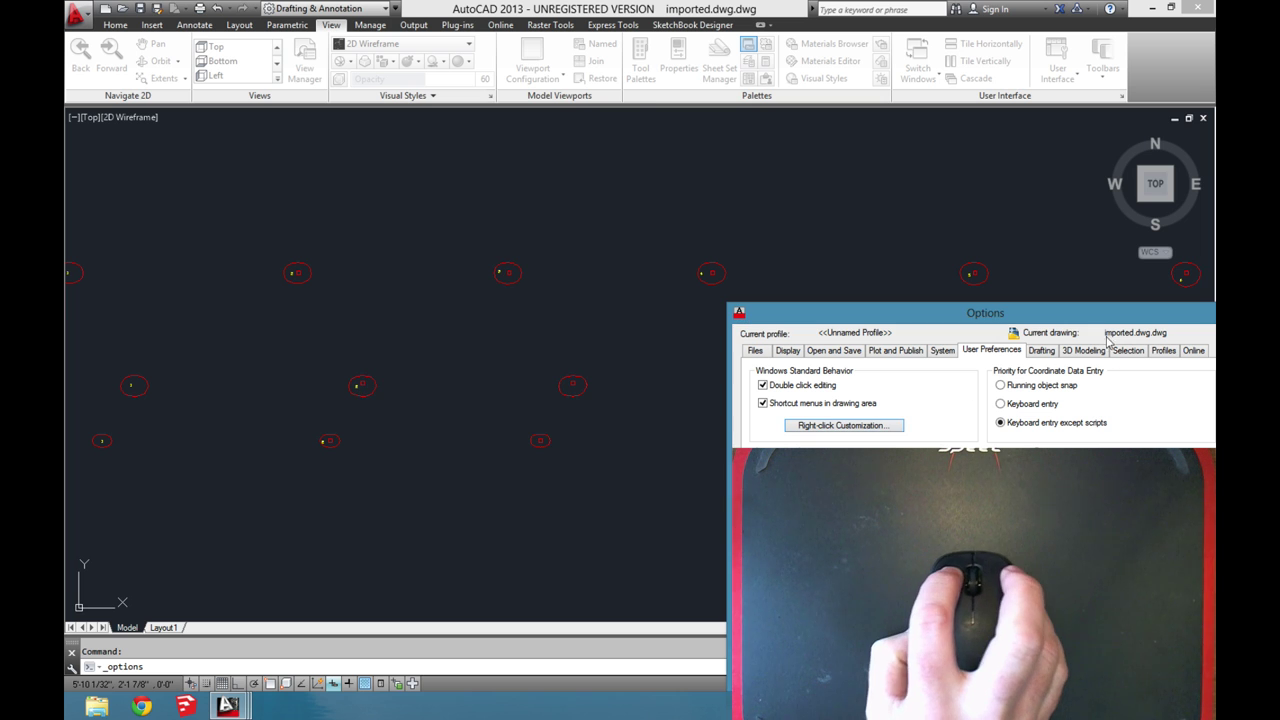
{"action": "left_click_drag", "start_coordinate": [980, 303], "coordinate": [639, 165]}
{"action": "key", "text": "Return"}
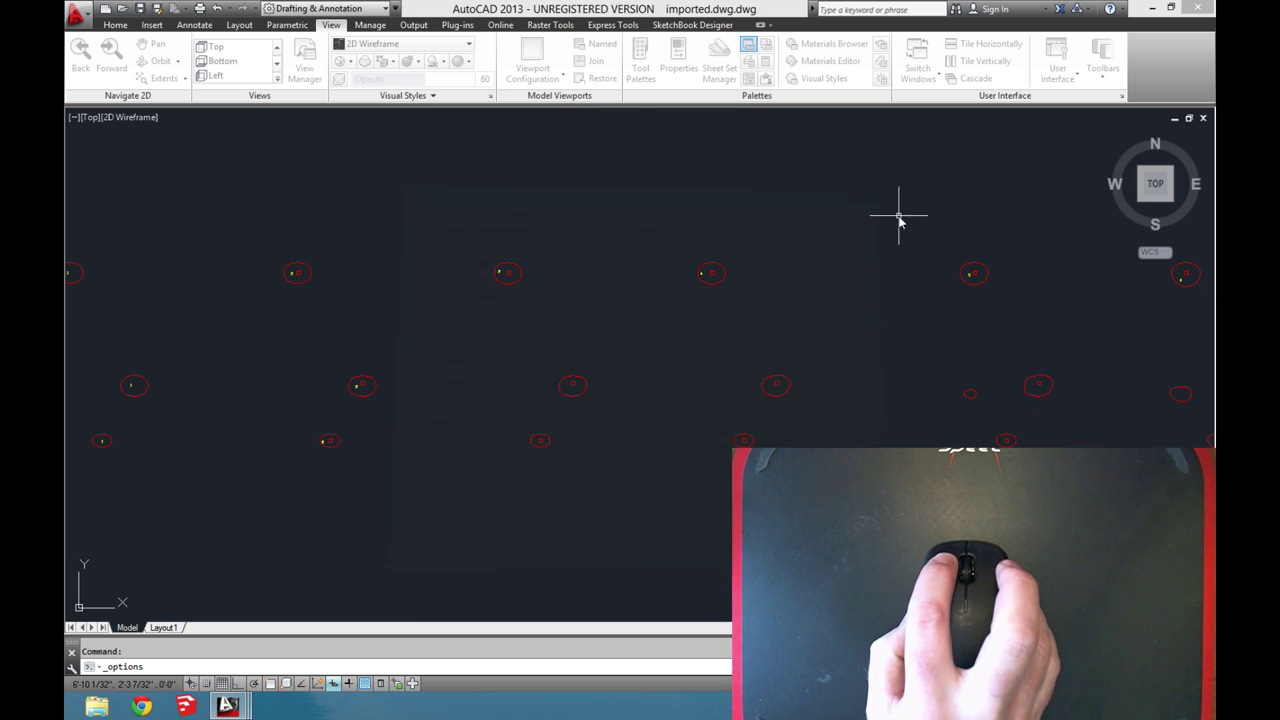
{"action": "middle_click_drag", "start_coordinate": [632, 276], "coordinate": [611, 247]}
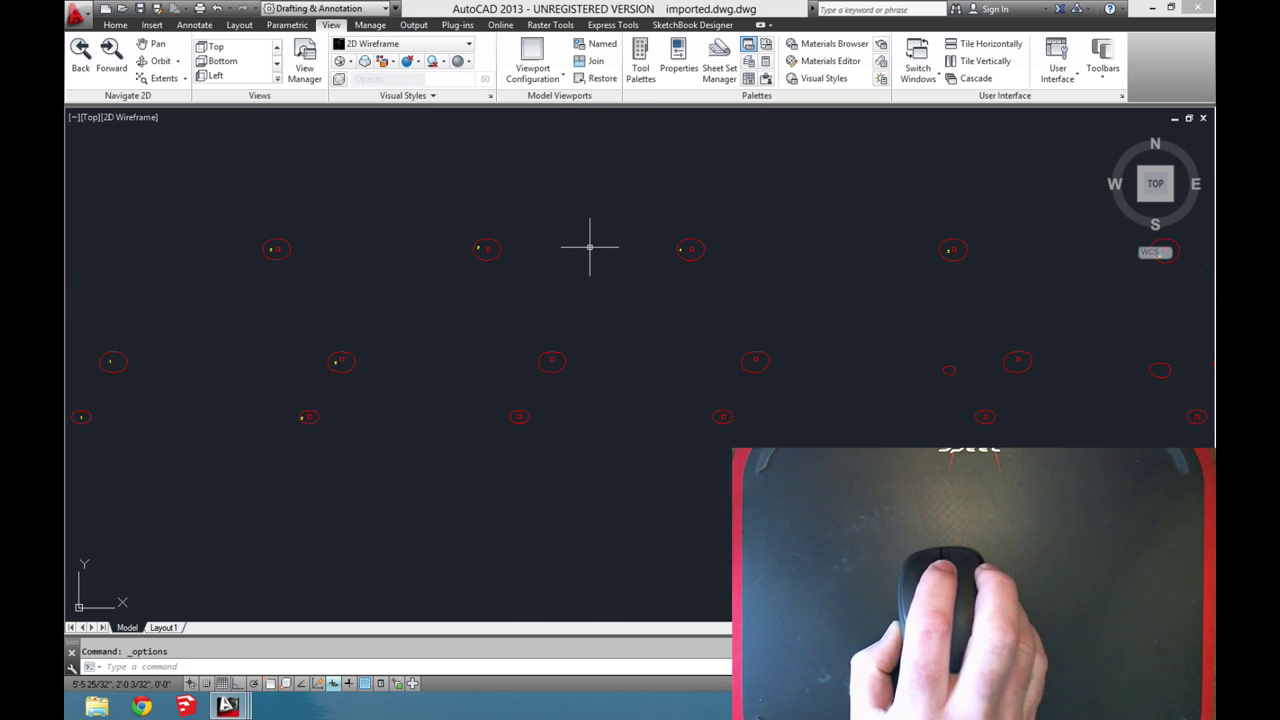
{"action": "right_click", "coordinate": [590, 249]}
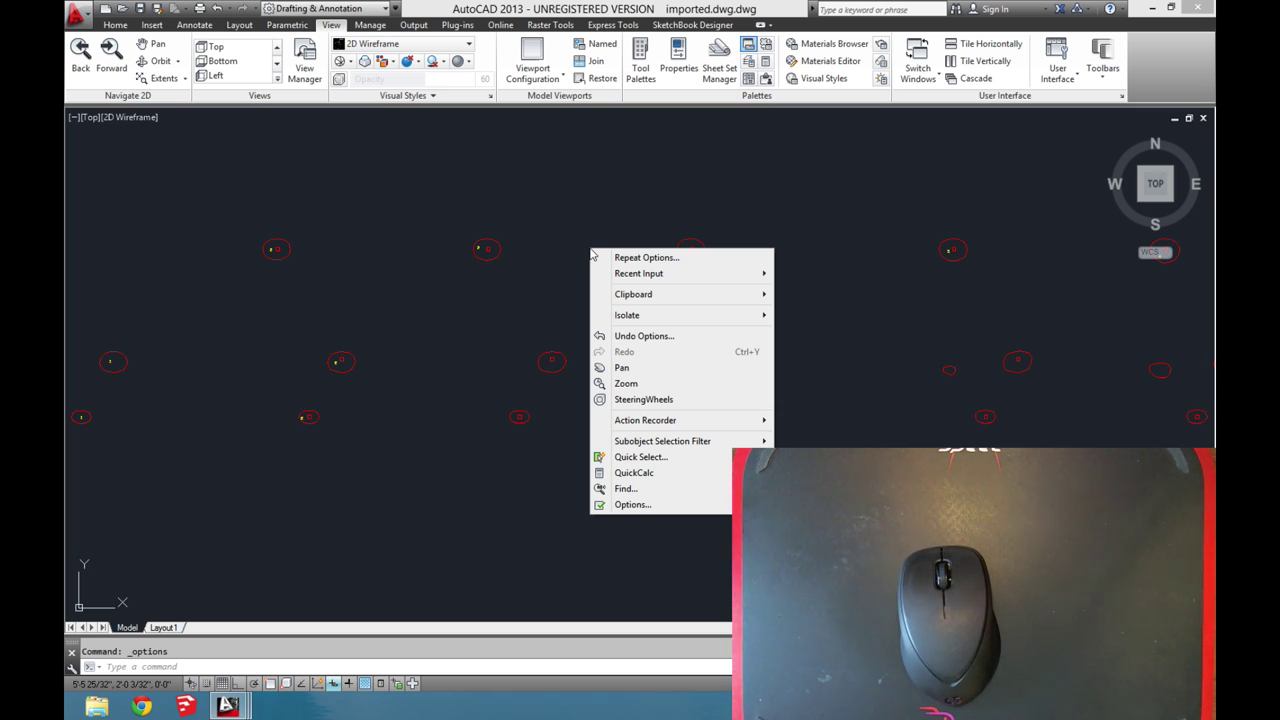
{"action": "left_click", "coordinate": [590, 255]}
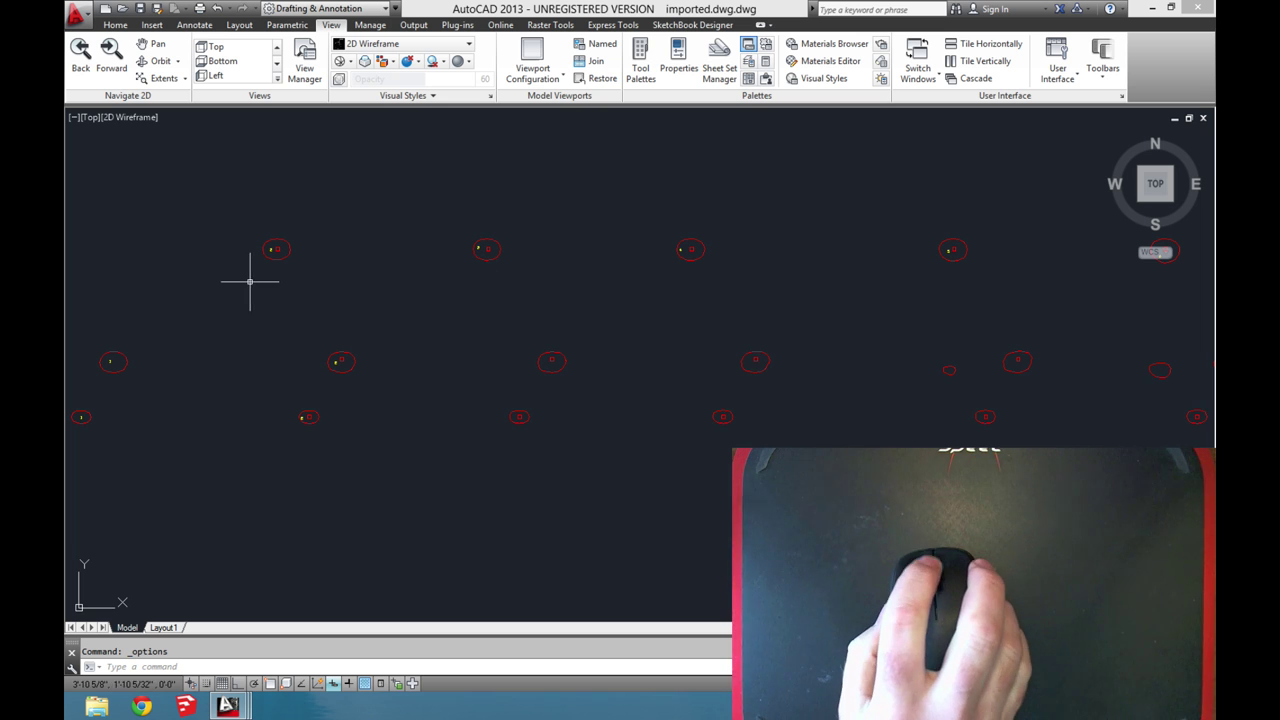
{"action": "type", "text": "copy"}
- Copy a number label into an empty lower circle
{"action": "key", "text": "Return"}
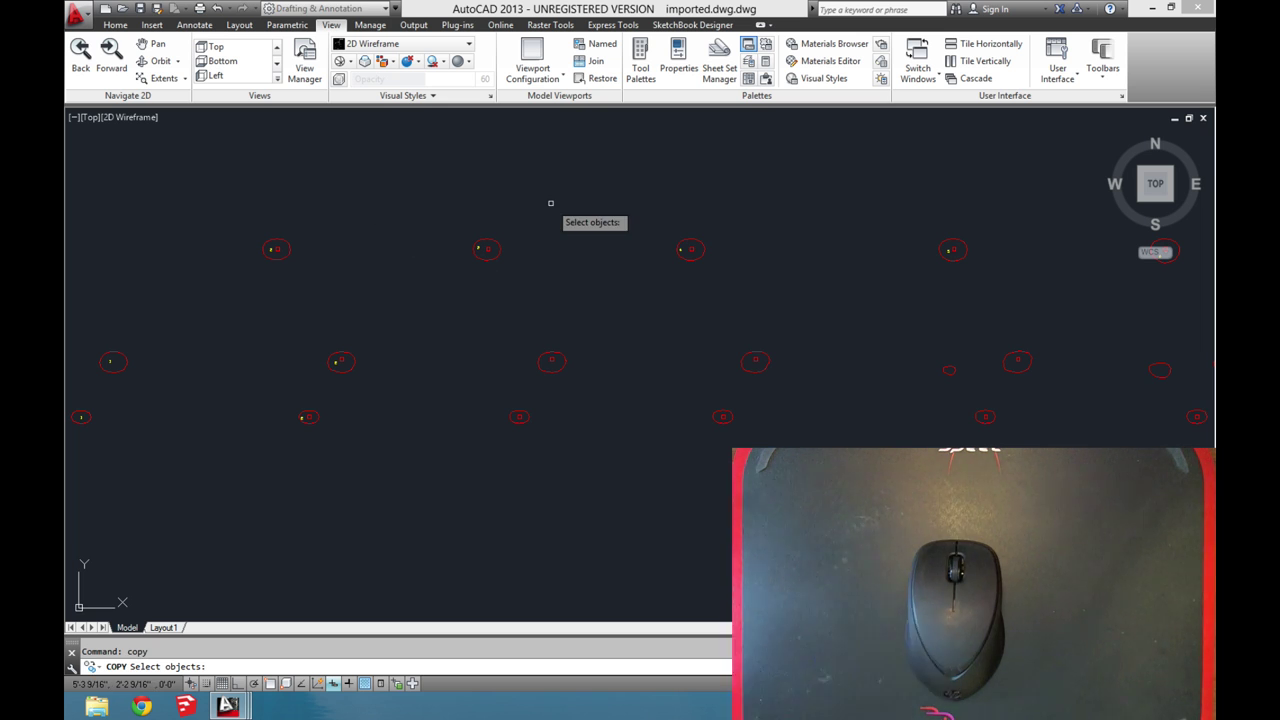
{"action": "left_click", "coordinate": [477, 250]}
{"action": "right_click", "coordinate": [523, 246]}
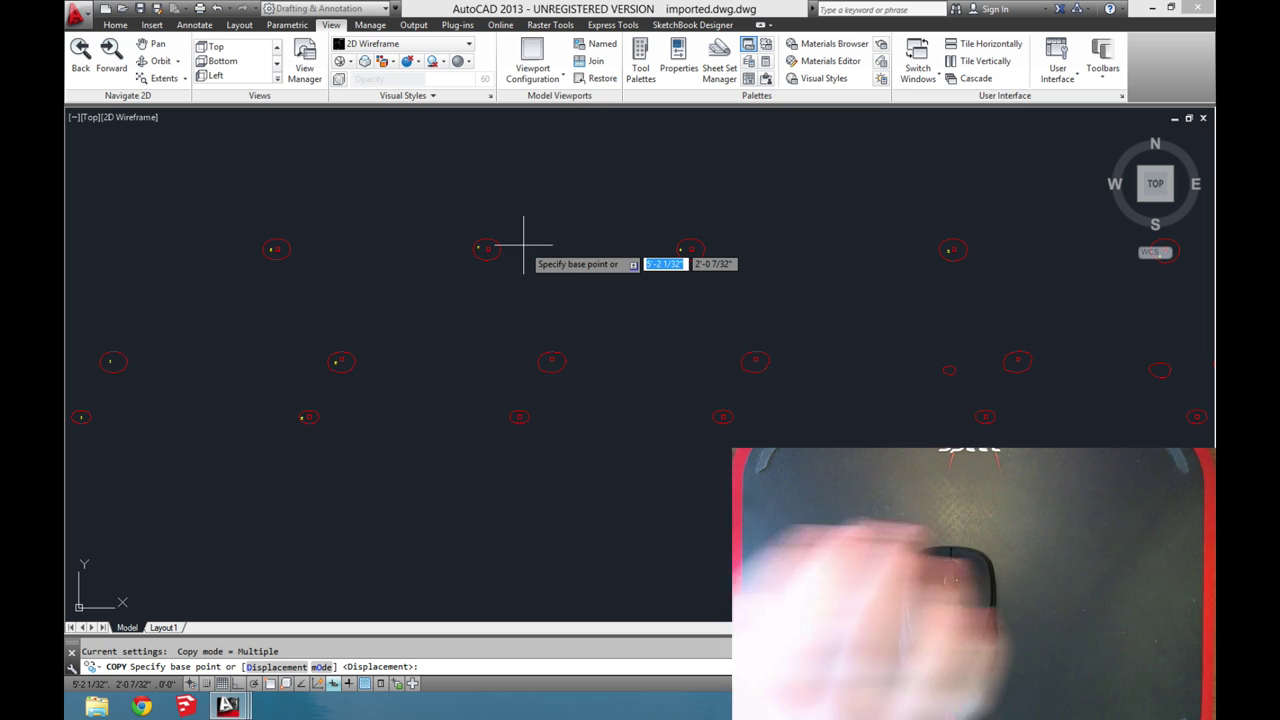
{"action": "left_click", "coordinate": [528, 257]}
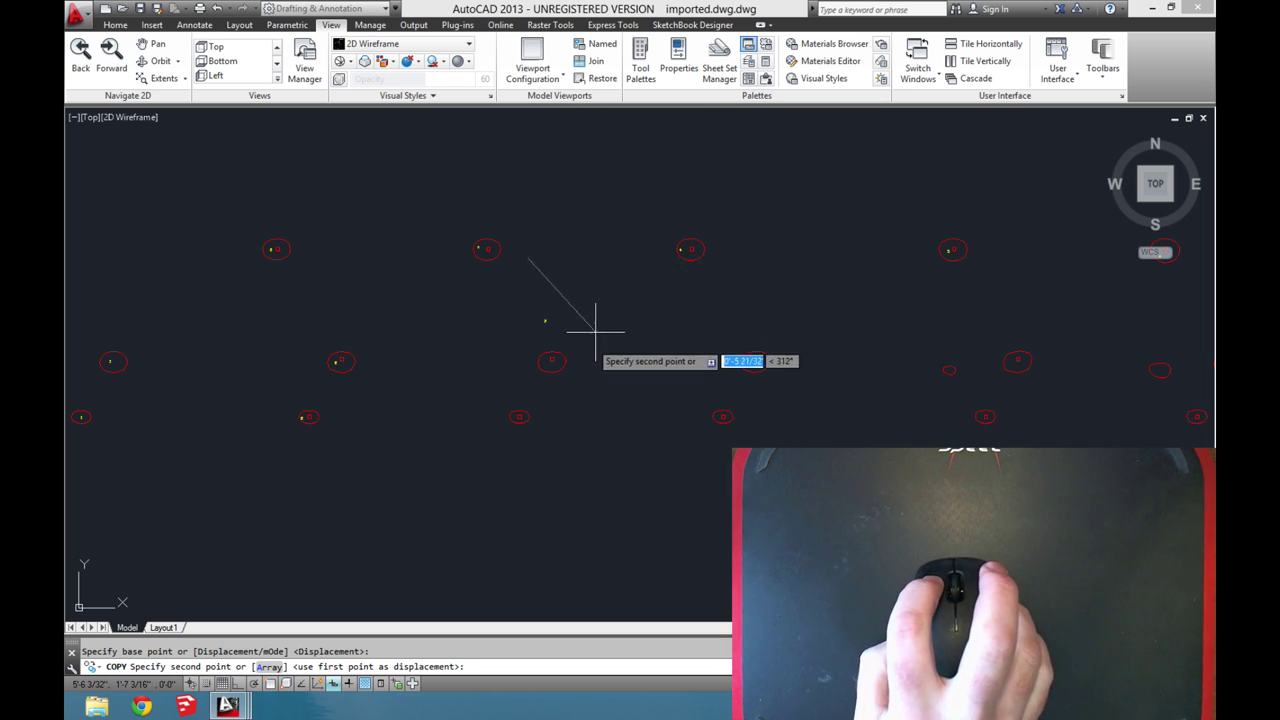
{"action": "left_click", "coordinate": [561, 425]}
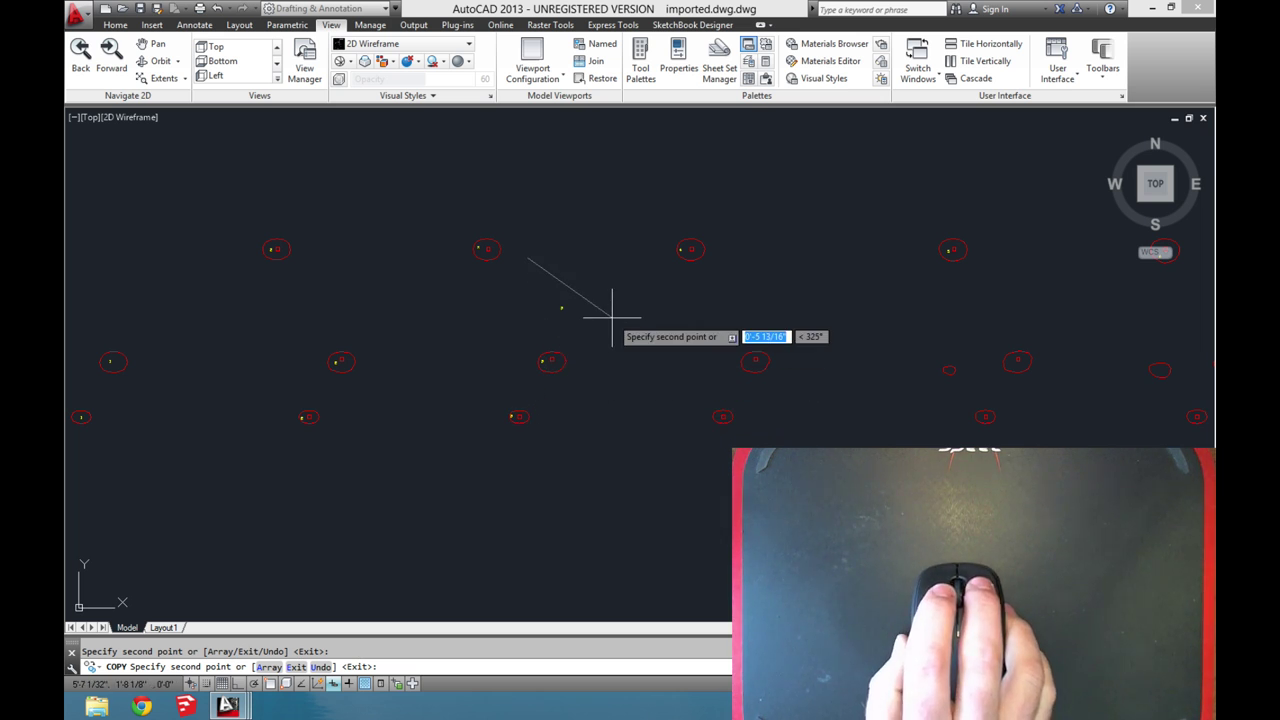
{"action": "key", "text": "Escape"}
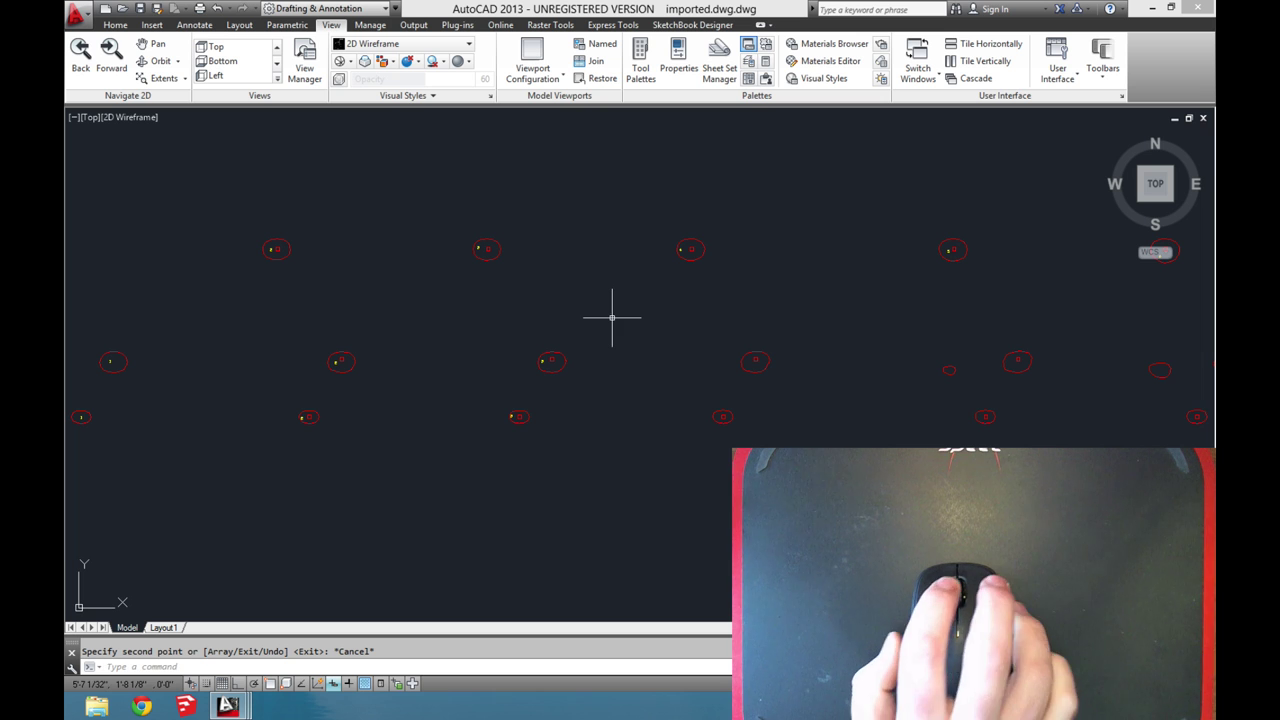
- Repeat COPY to place another number label inside a middle-row circle
{"action": "right_click", "coordinate": [750, 262]}
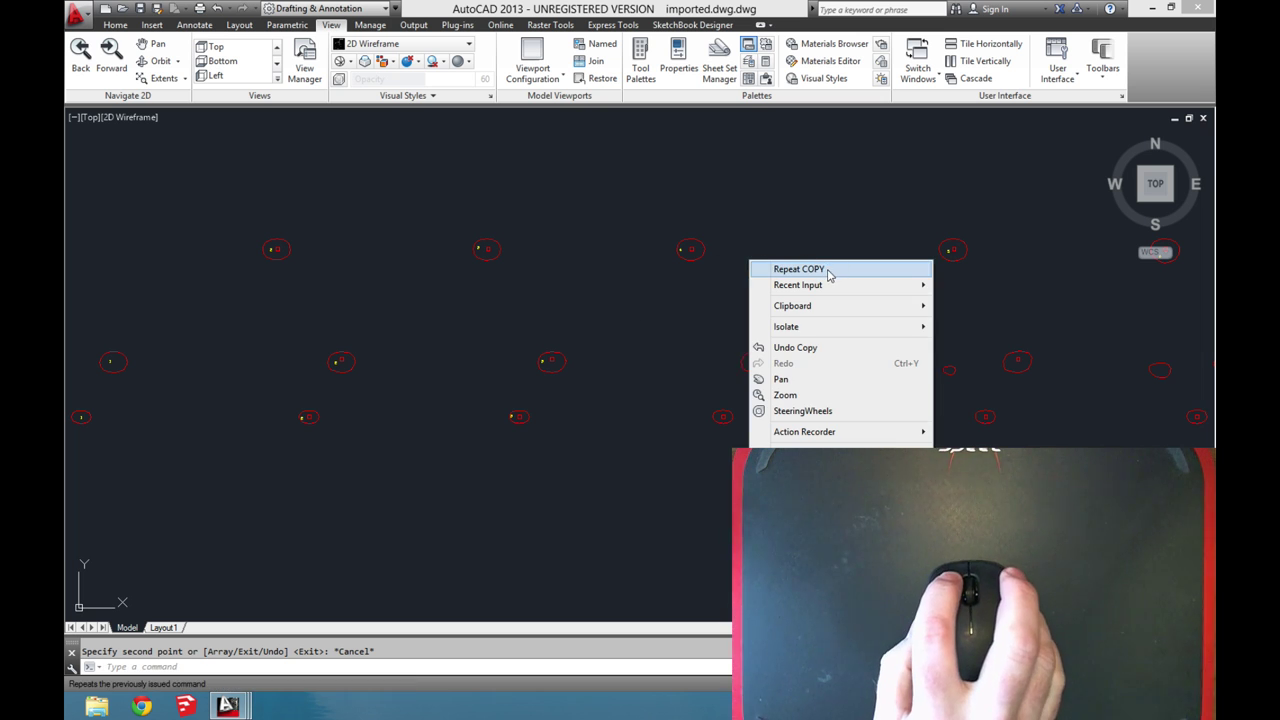
{"action": "left_click", "coordinate": [790, 268]}
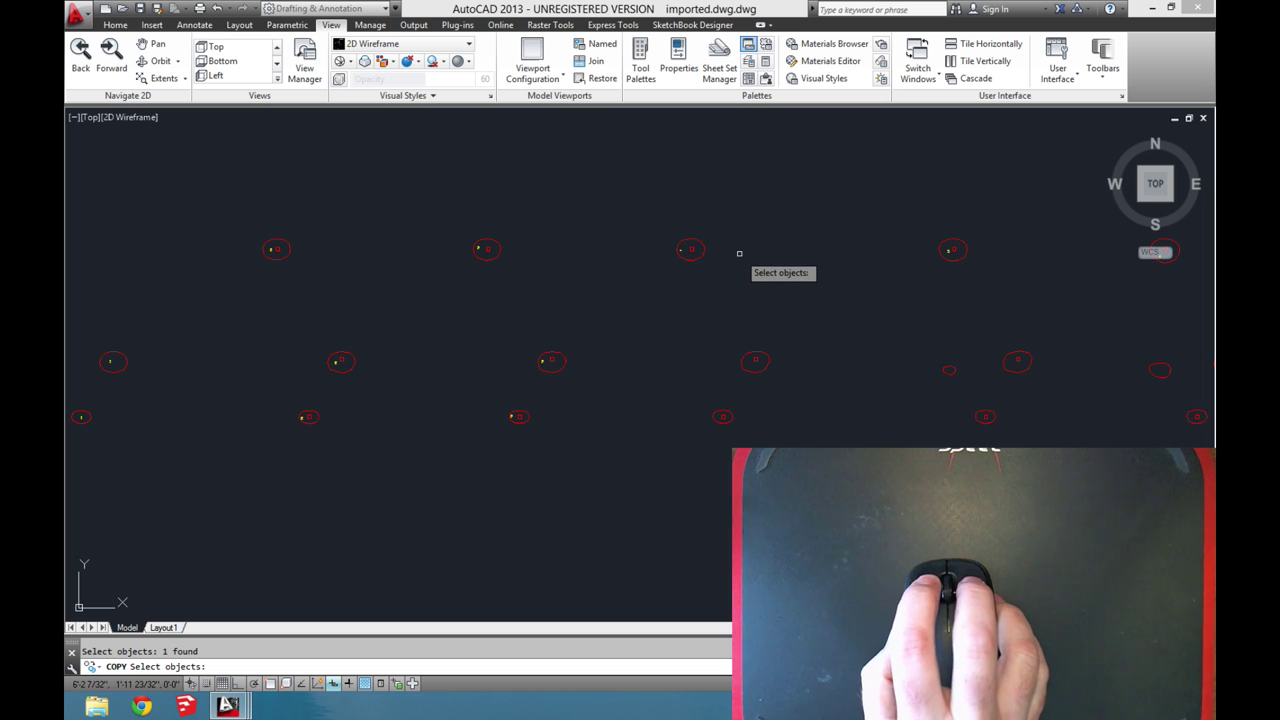
{"action": "right_click", "coordinate": [739, 253]}
{"action": "left_click", "coordinate": [739, 253]}
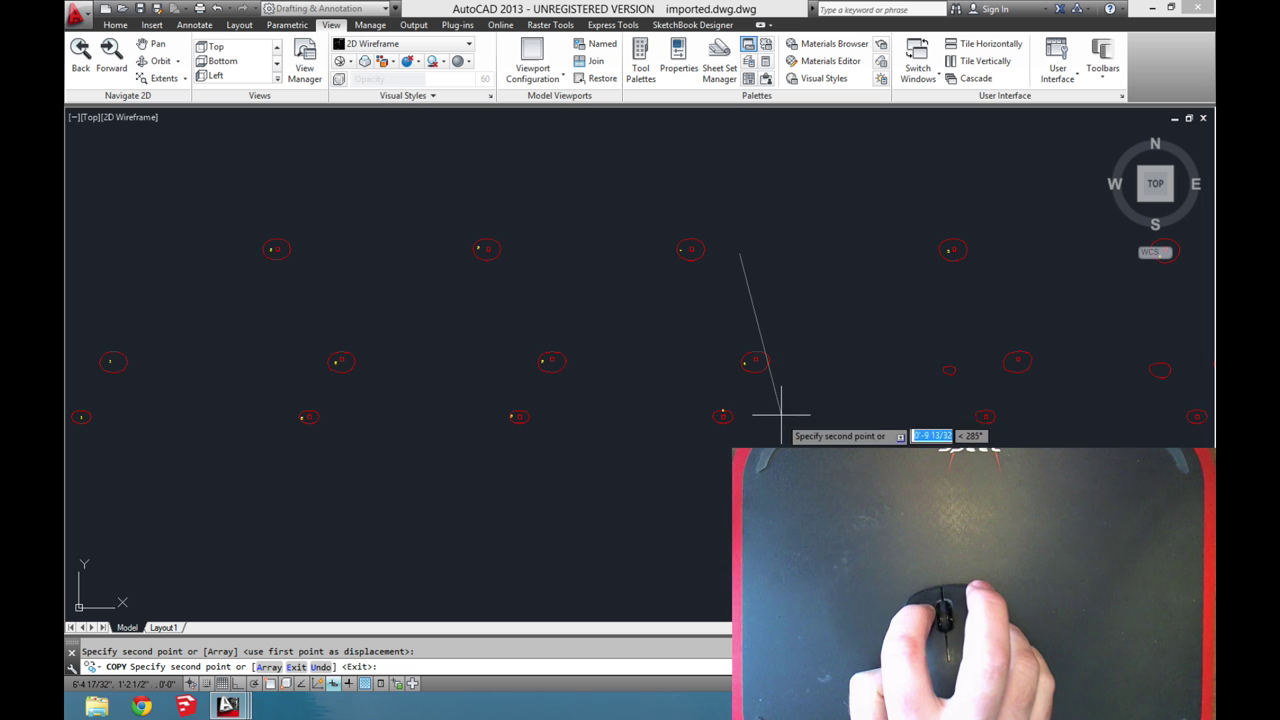
{"action": "left_click", "coordinate": [809, 402]}
{"action": "key", "text": "Return"}
{"action": "key", "text": "Return"}
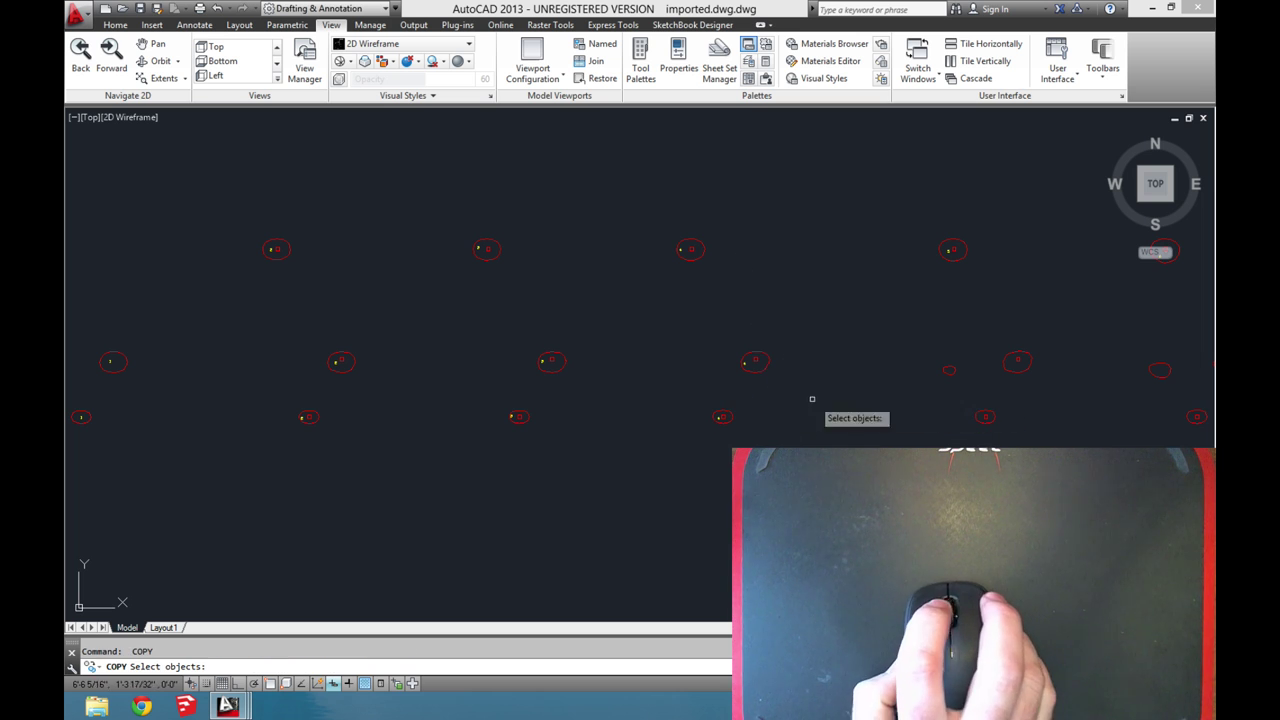
{"action": "scroll", "coordinate": [523, 289], "scroll_direction": "up", "scroll_amount": 1}
{"action": "key", "text": "Escape"}
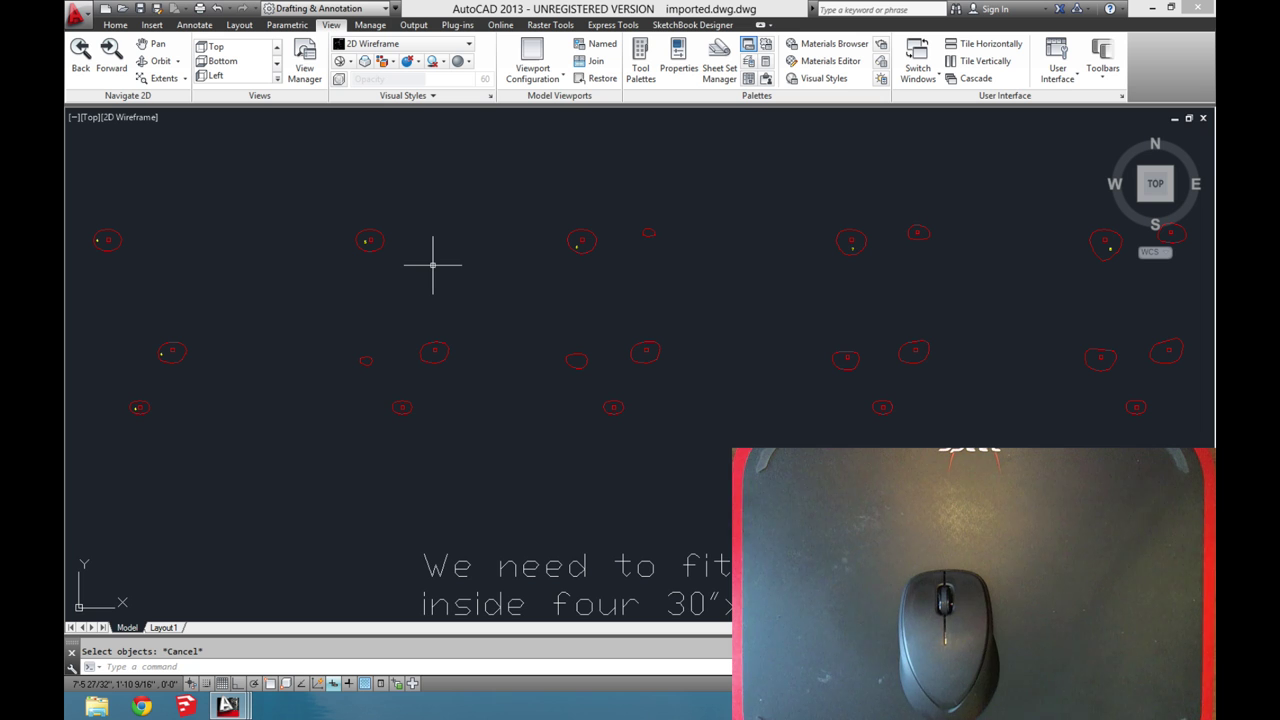
- Enable time-sensitive right-click at 250 ms in Right-Click Customization and close Options
{"action": "right_click", "coordinate": [488, 224]}
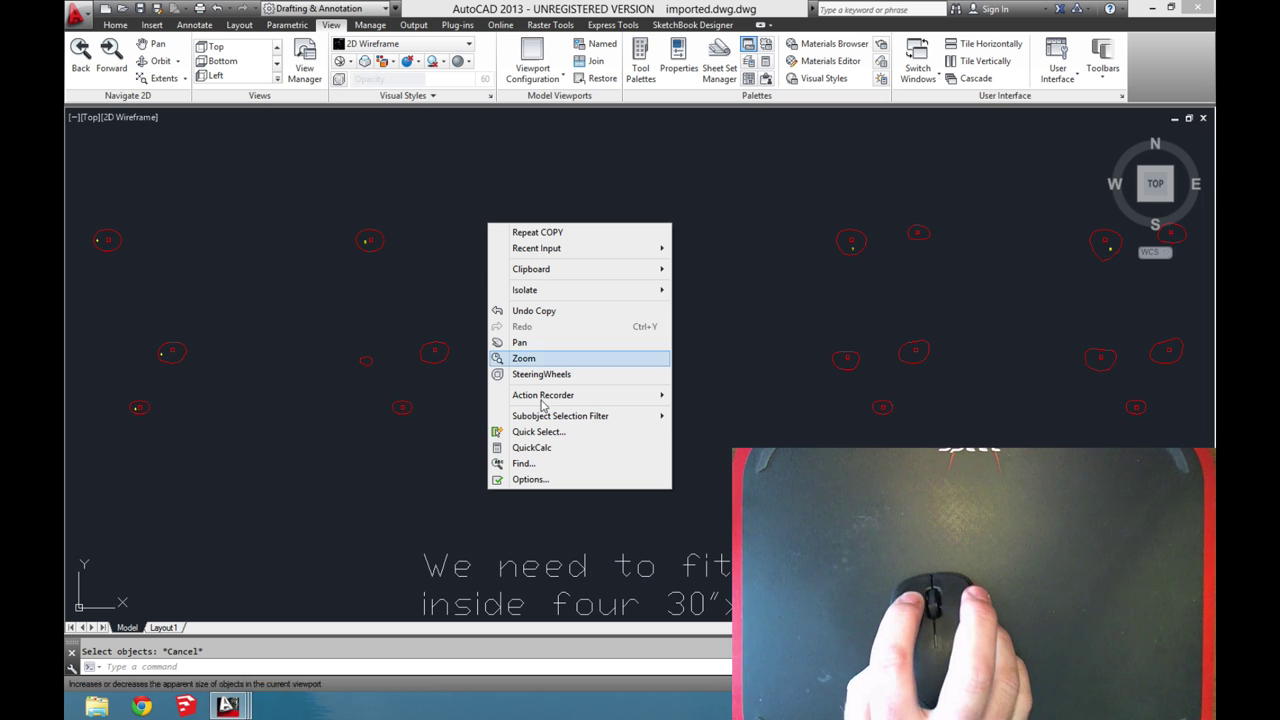
{"action": "left_click", "coordinate": [558, 480]}
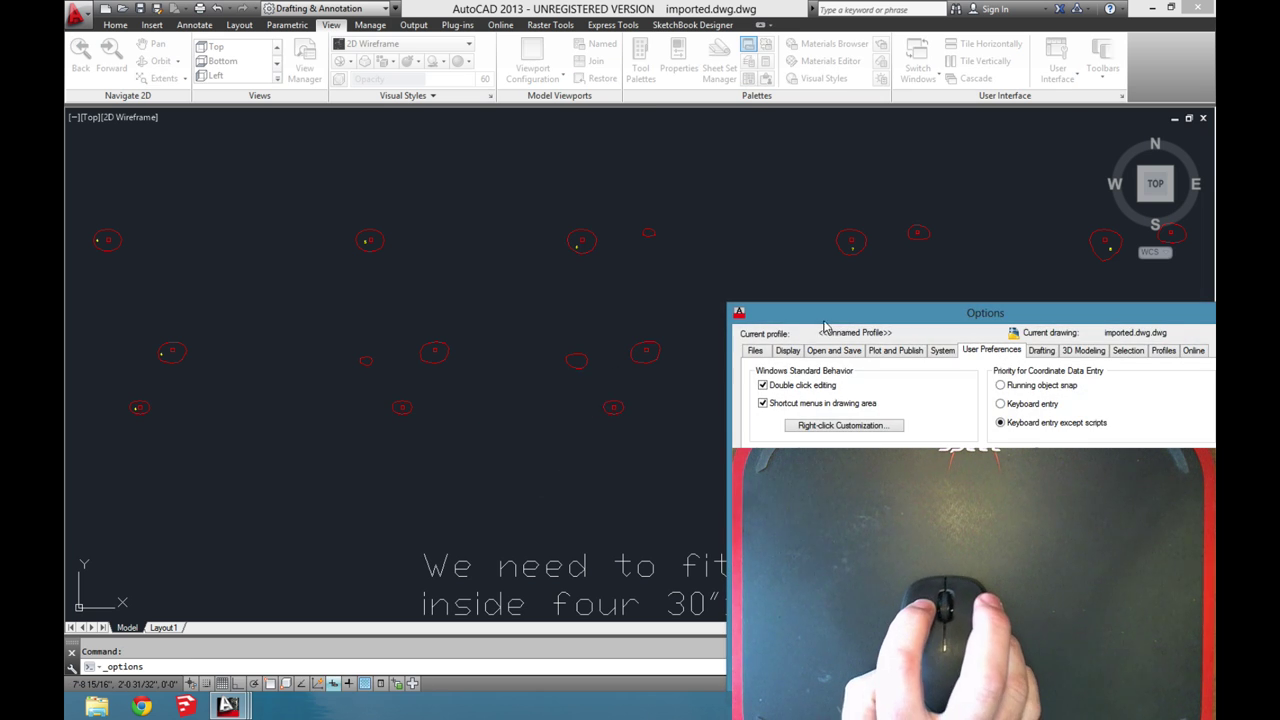
{"action": "left_click_drag", "start_coordinate": [843, 316], "coordinate": [616, 177]}
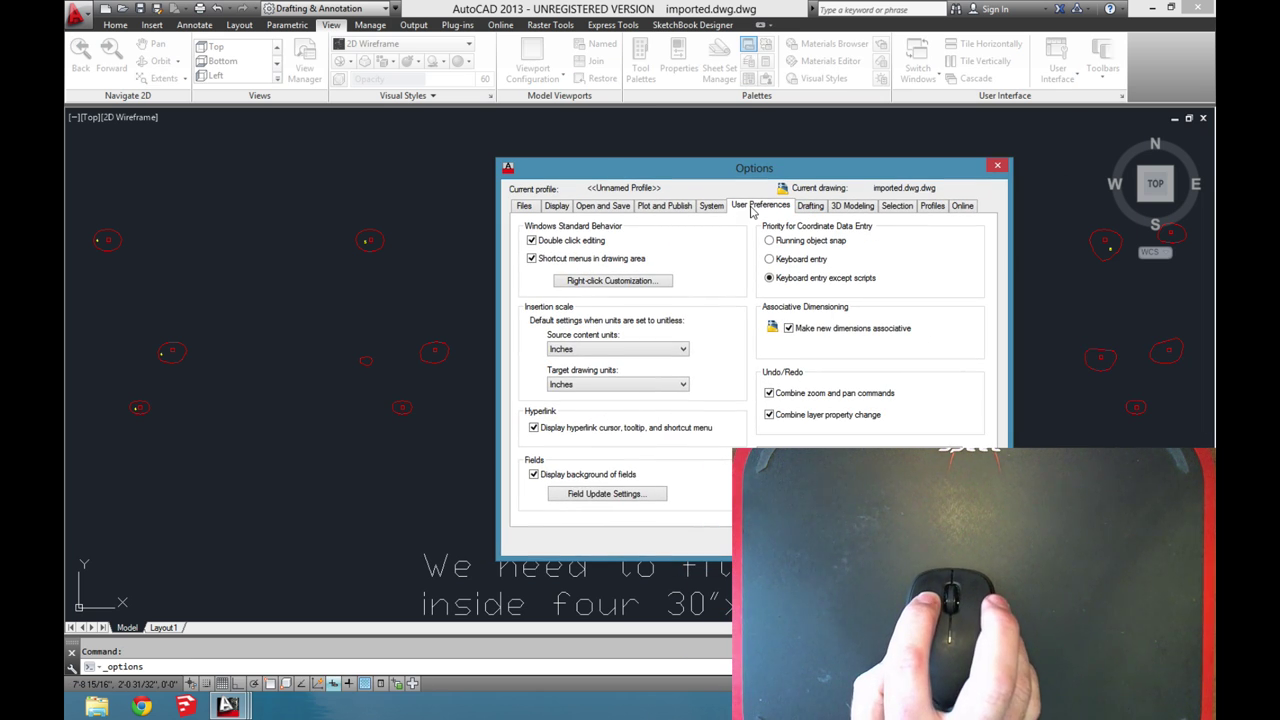
{"action": "left_click", "coordinate": [616, 282]}
{"action": "left_click_drag", "start_coordinate": [578, 177], "coordinate": [909, 209]}
{"action": "left_click", "coordinate": [714, 223]}
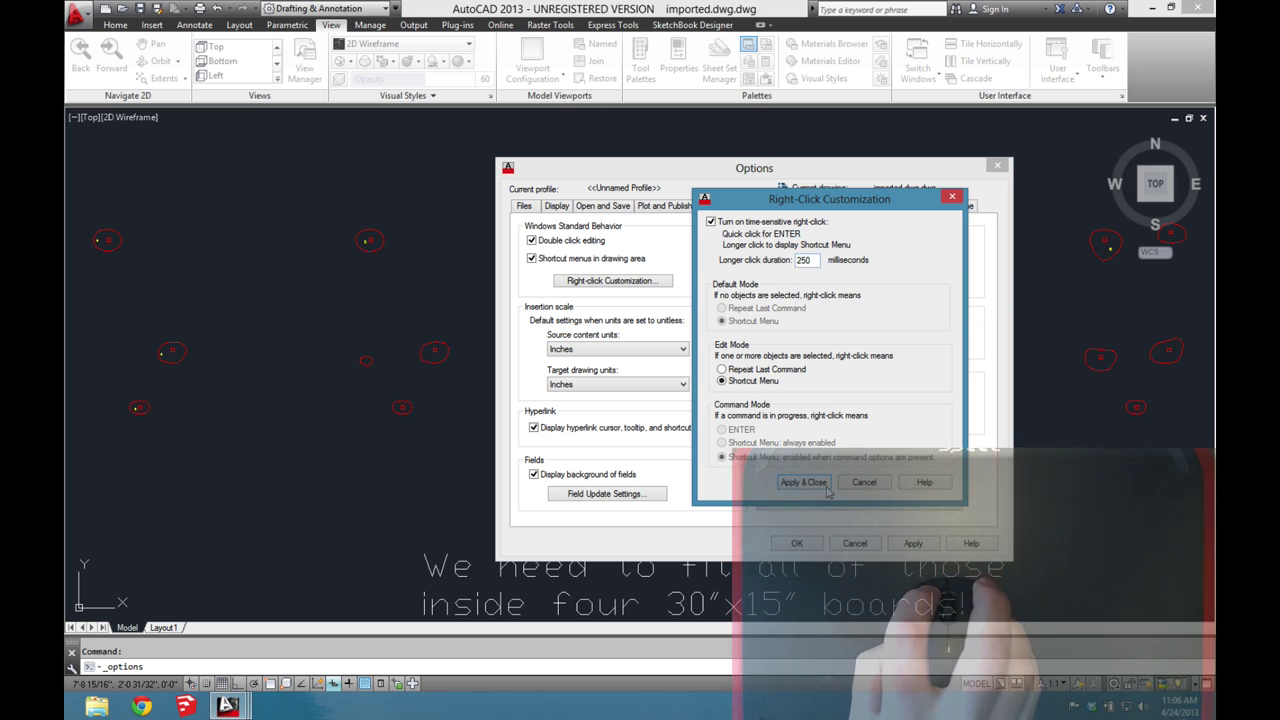
{"action": "left_click", "coordinate": [808, 482]}
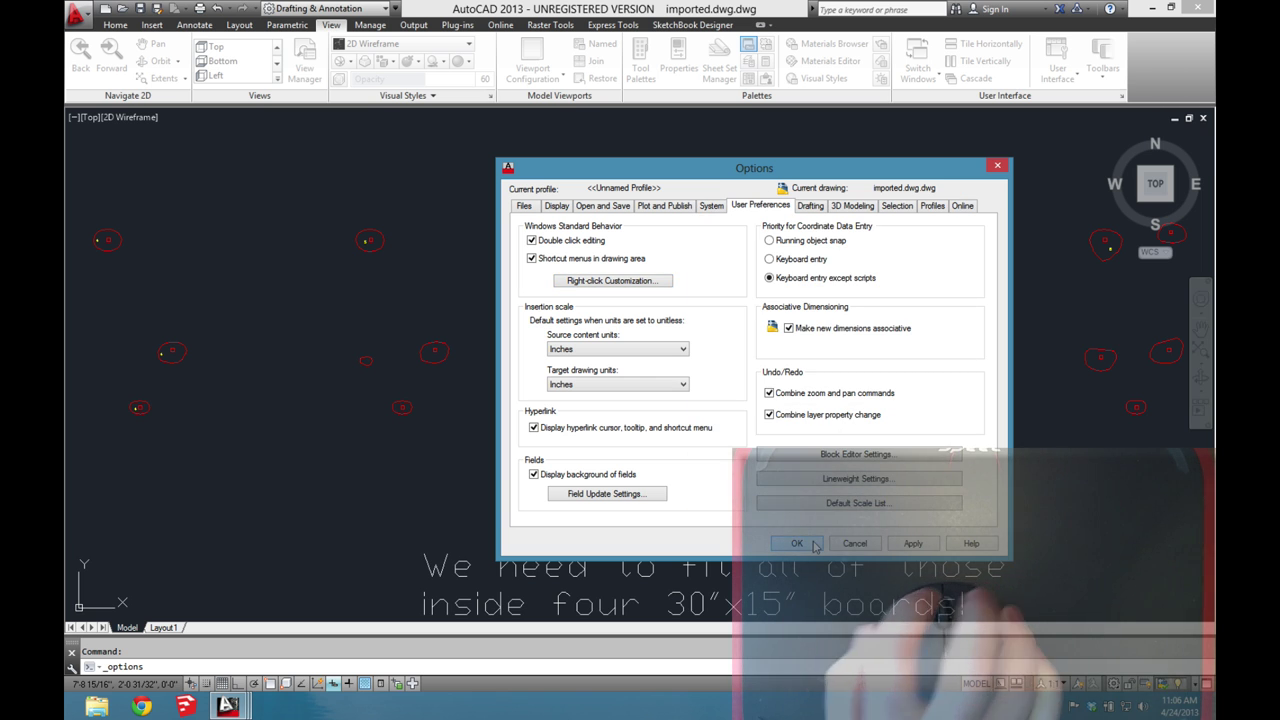
{"action": "left_click", "coordinate": [815, 546]}
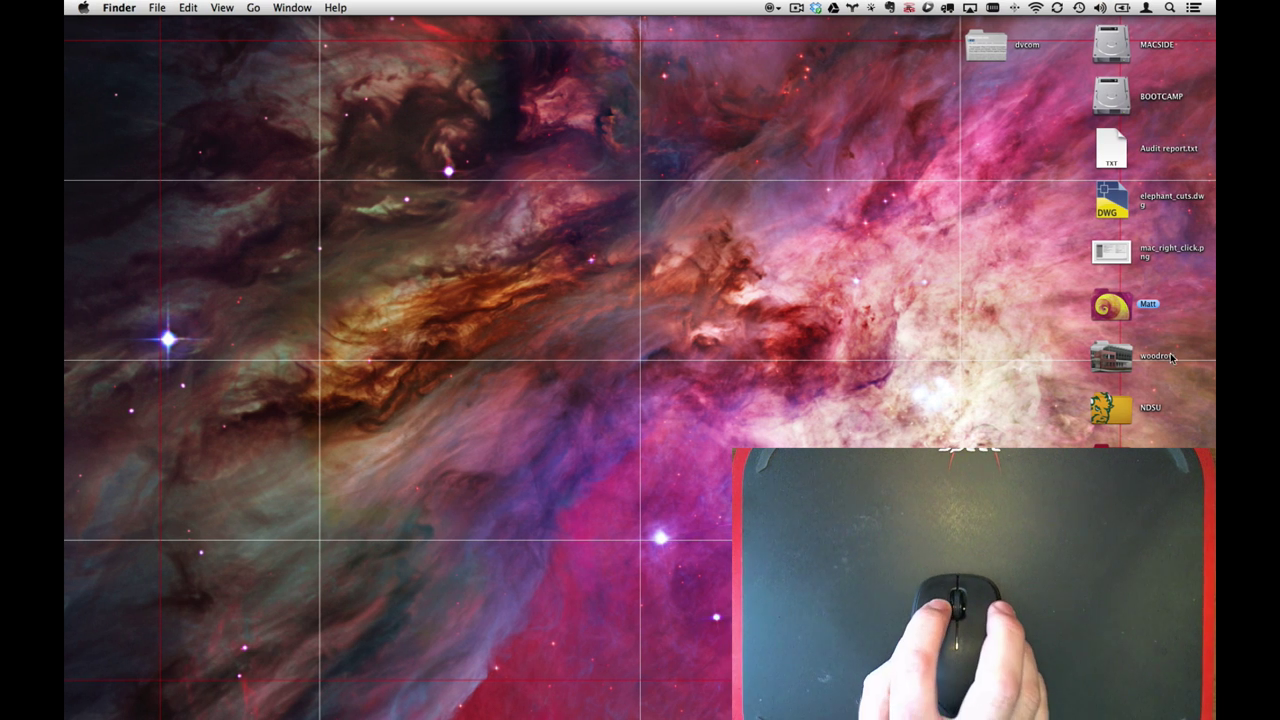
- Quick Look preview mac_right_click.png on the Finder desktop
{"action": "left_click", "coordinate": [1106, 252]}
{"action": "key", "text": "space"}
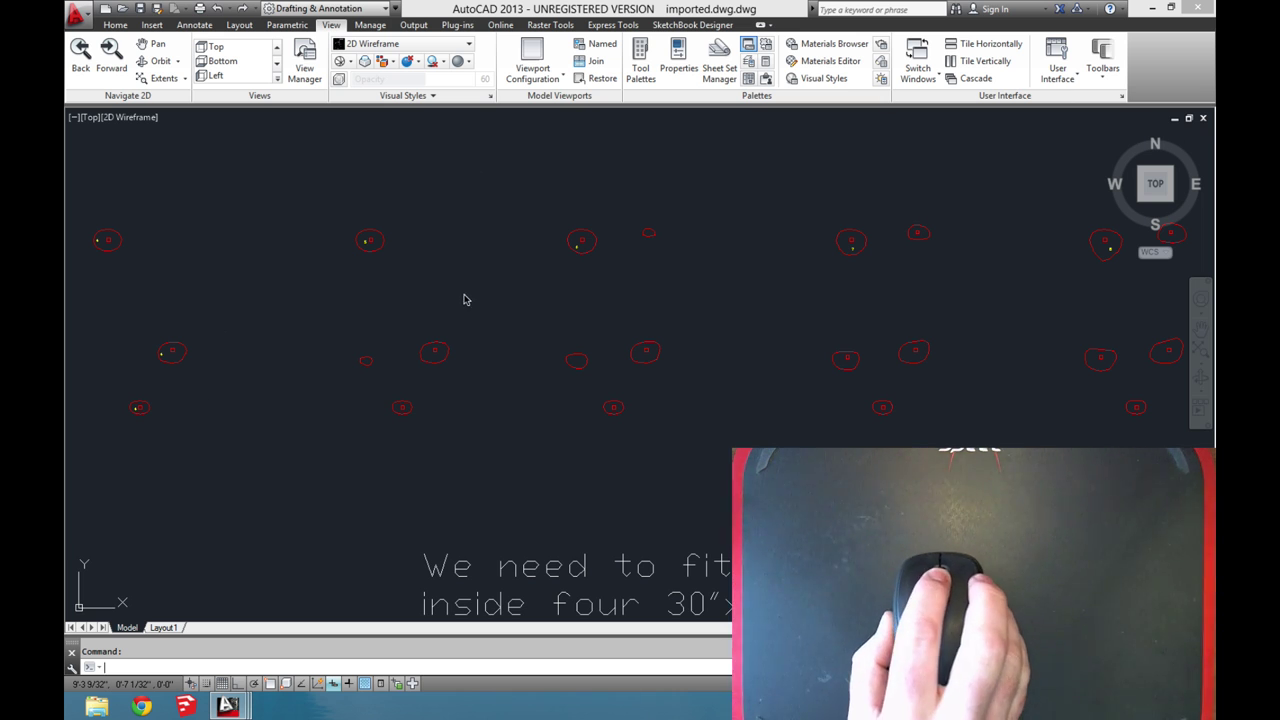
- Copy the top-circle number label into two lower circles
{"action": "scroll", "coordinate": [464, 299], "scroll_direction": "up", "scroll_amount": 4}
{"action": "scroll", "coordinate": [763, 436], "scroll_direction": "down", "scroll_amount": 3}
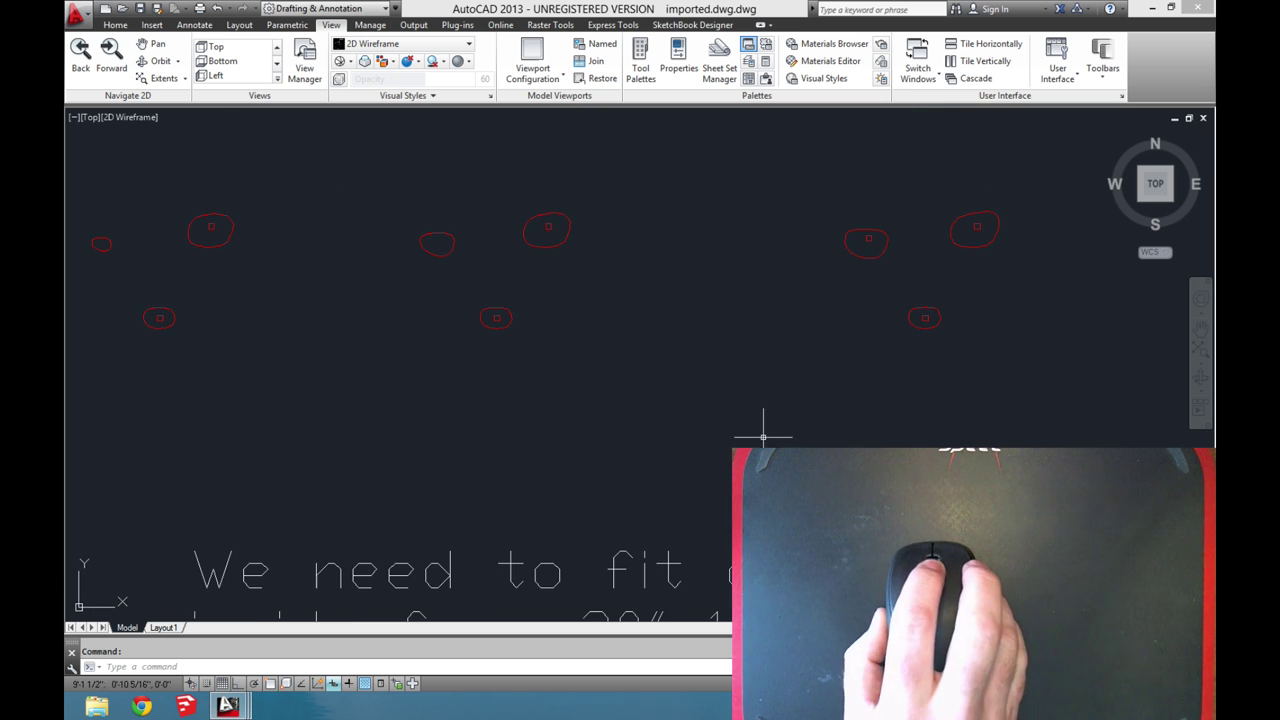
{"action": "scroll", "coordinate": [531, 371], "scroll_direction": "down", "scroll_amount": 3}
{"action": "scroll", "coordinate": [545, 362], "scroll_direction": "up", "scroll_amount": 3}
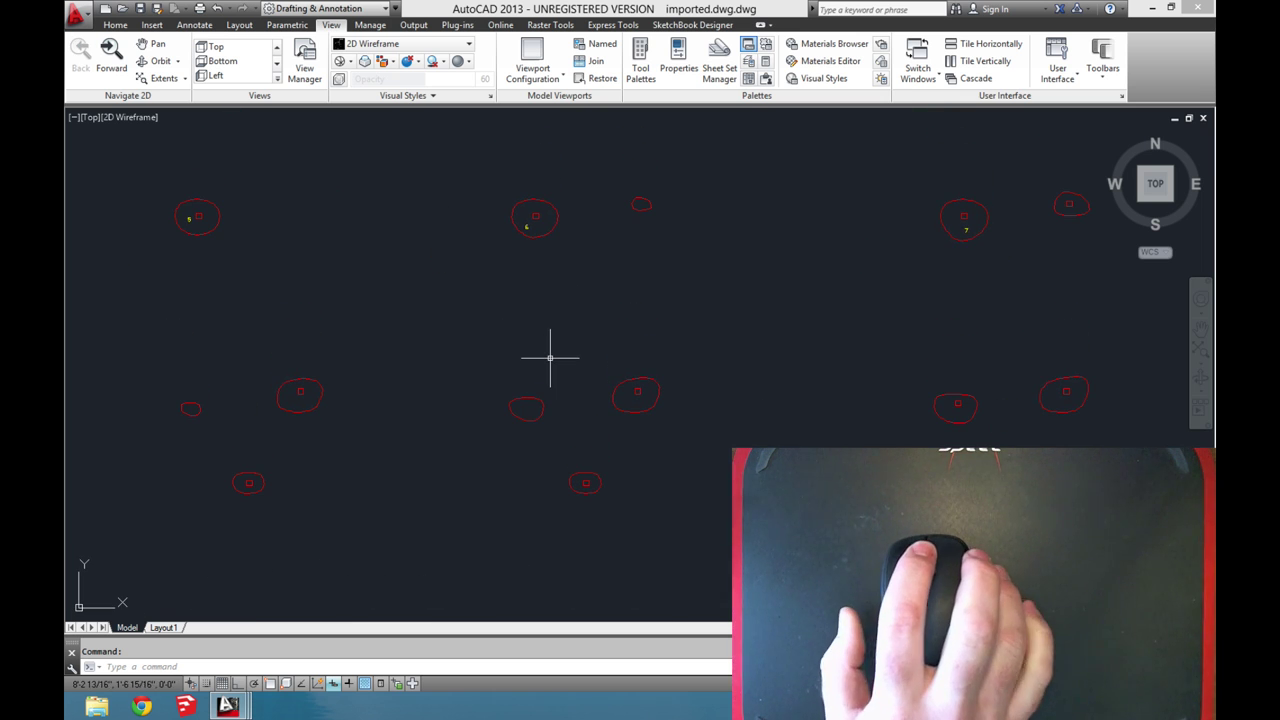
{"action": "middle_click_drag", "start_coordinate": [540, 355], "coordinate": [573, 346]}
{"action": "key", "text": "Escape"}
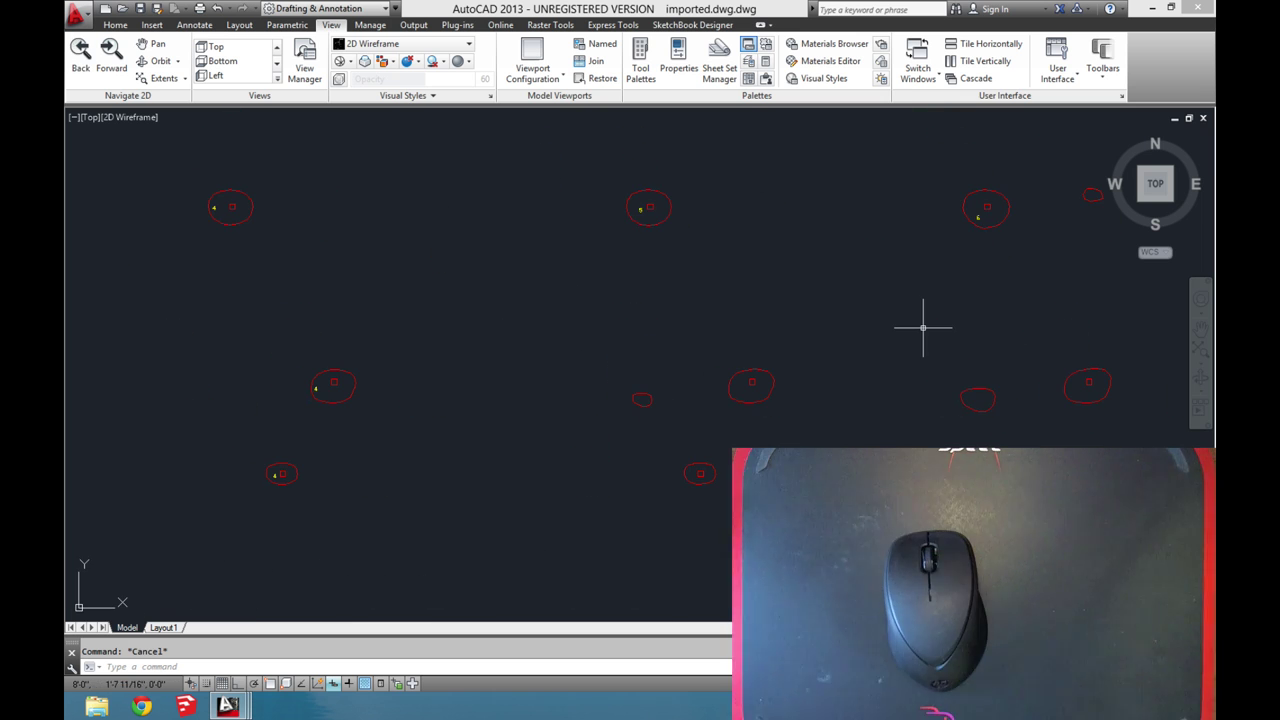
{"action": "type", "text": "copy"}
{"action": "key", "text": "Return"}
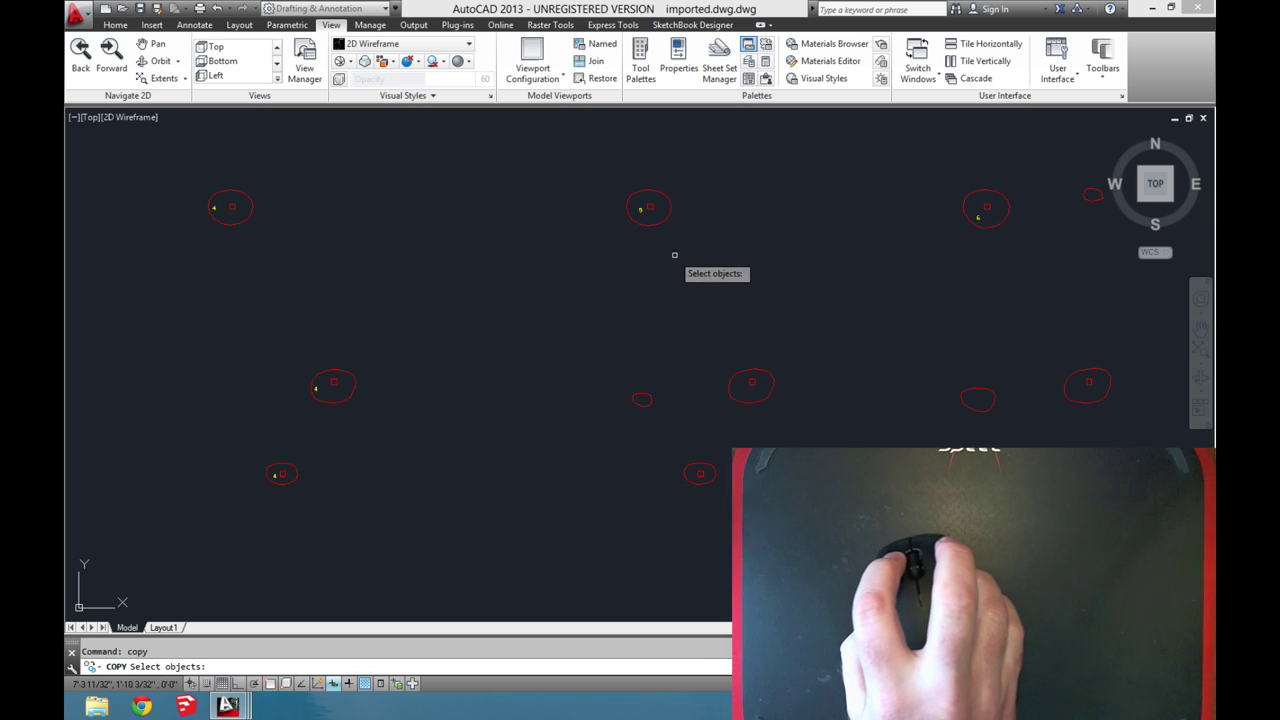
{"action": "left_click", "coordinate": [639, 212]}
{"action": "key", "text": "Return"}
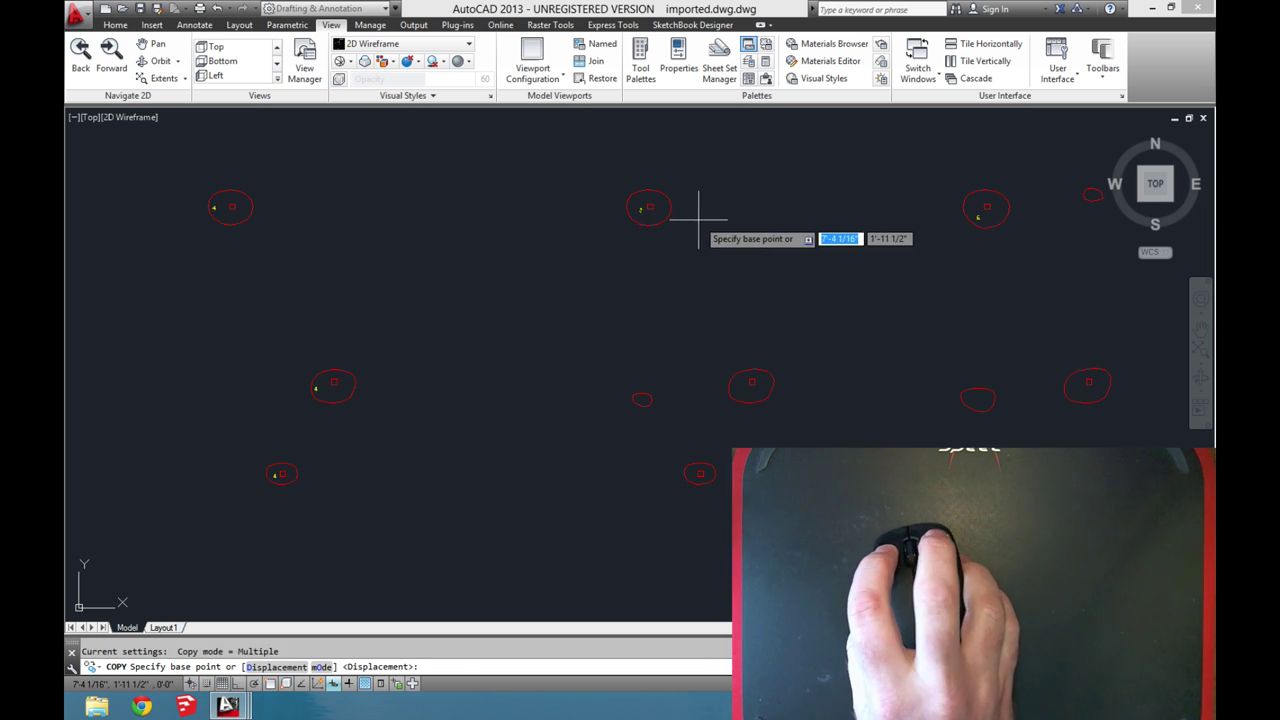
{"action": "left_click", "coordinate": [698, 217]}
{"action": "left_click", "coordinate": [700, 407]}
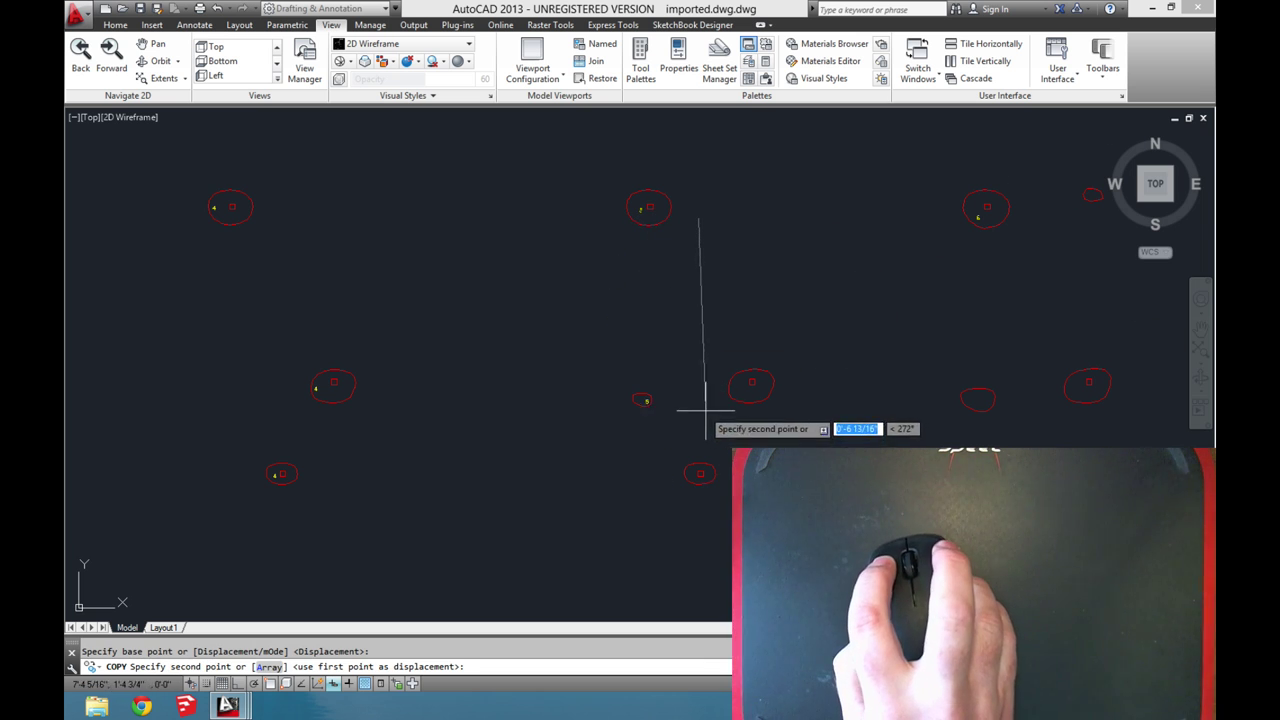
{"action": "left_click", "coordinate": [797, 397]}
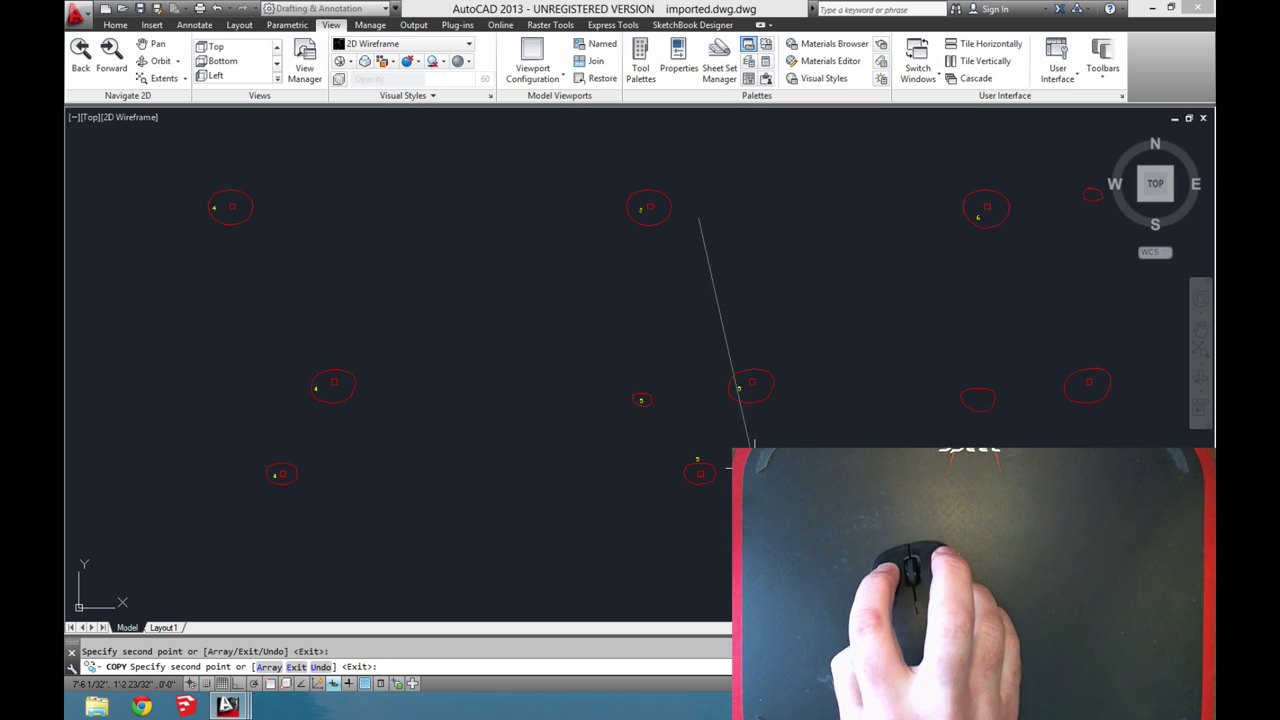
{"action": "key", "text": "Return"}
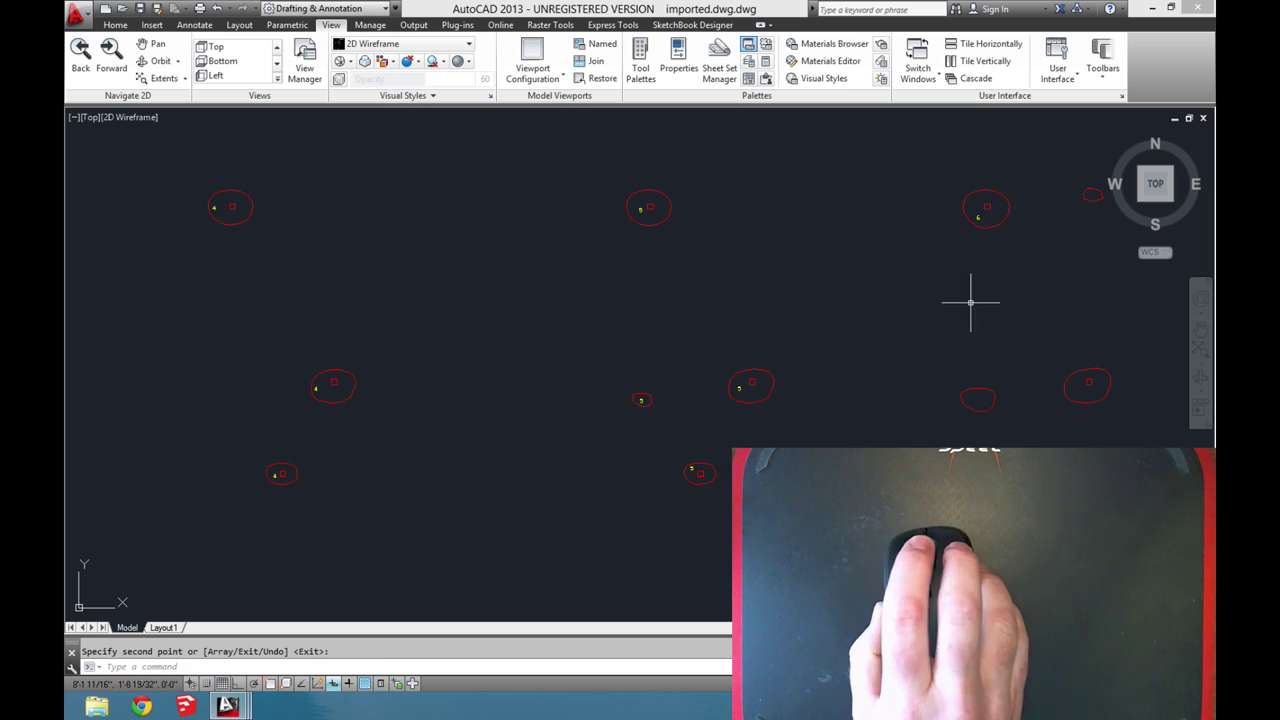
- Copy the 6 label into a matching piece at the right
{"action": "key", "text": "Return"}
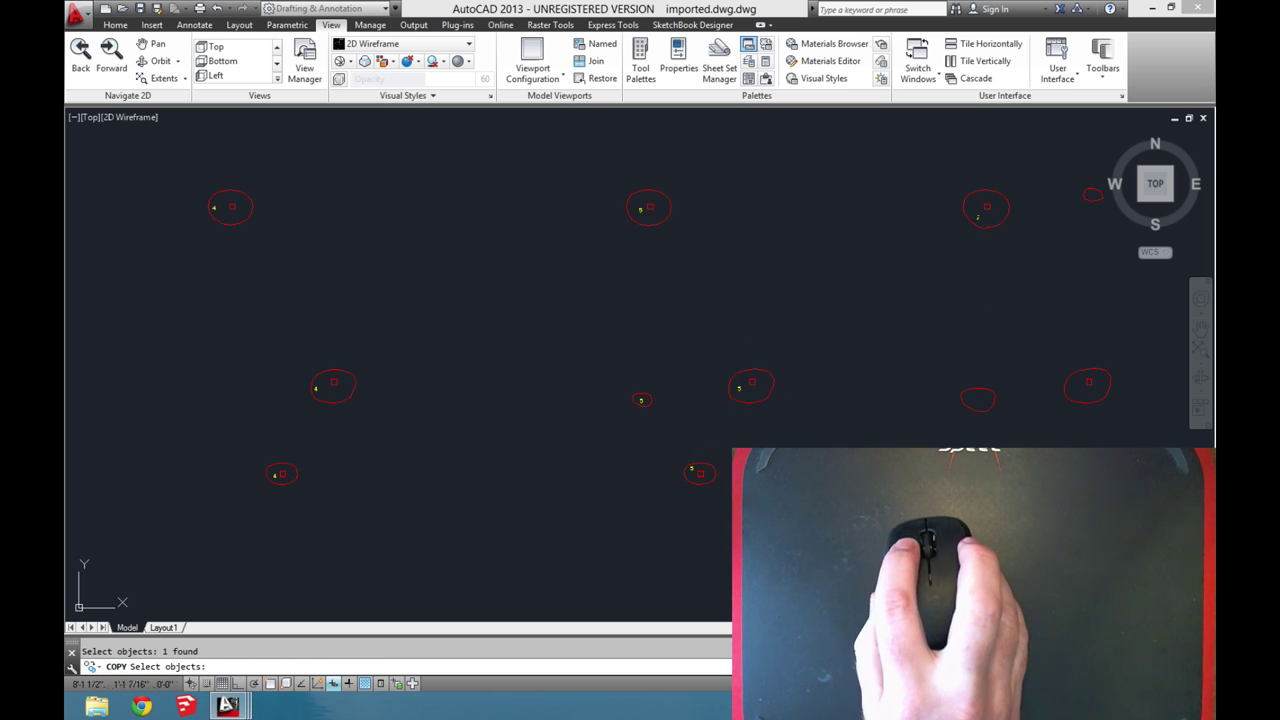
{"action": "key", "text": "Return"}
{"action": "left_click", "coordinate": [1042, 322]}
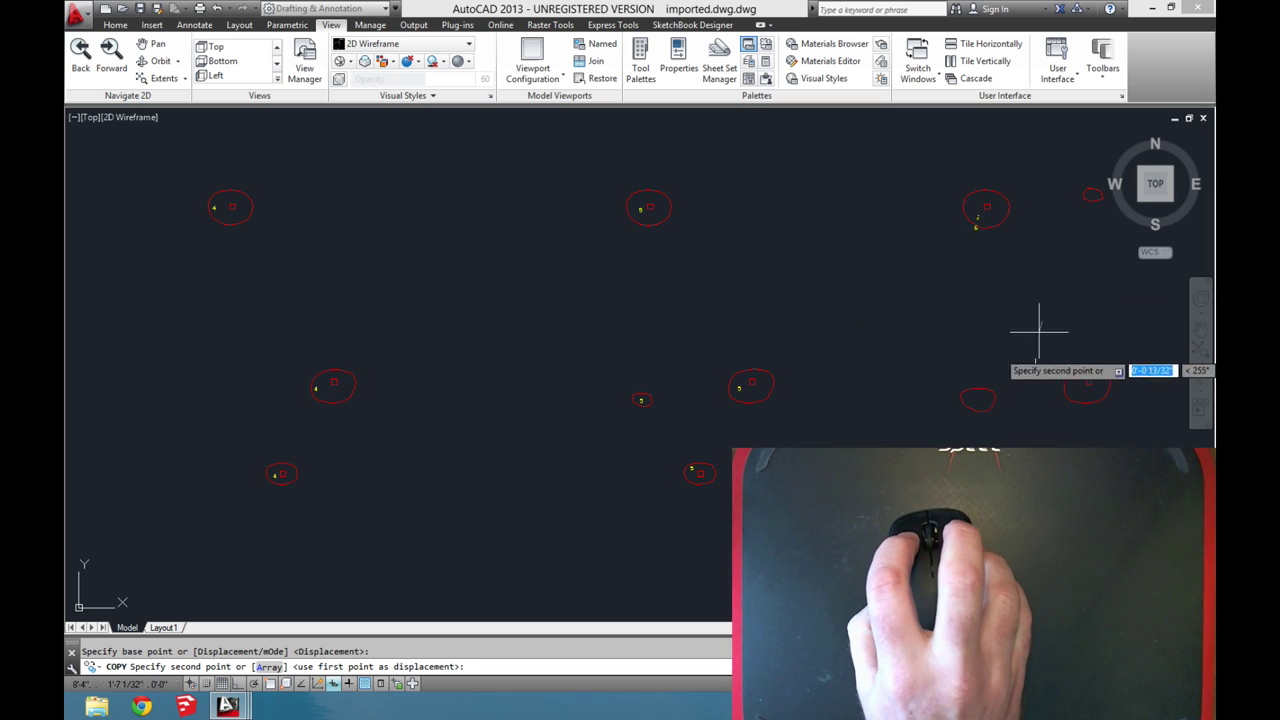
{"action": "left_click", "coordinate": [1045, 392]}
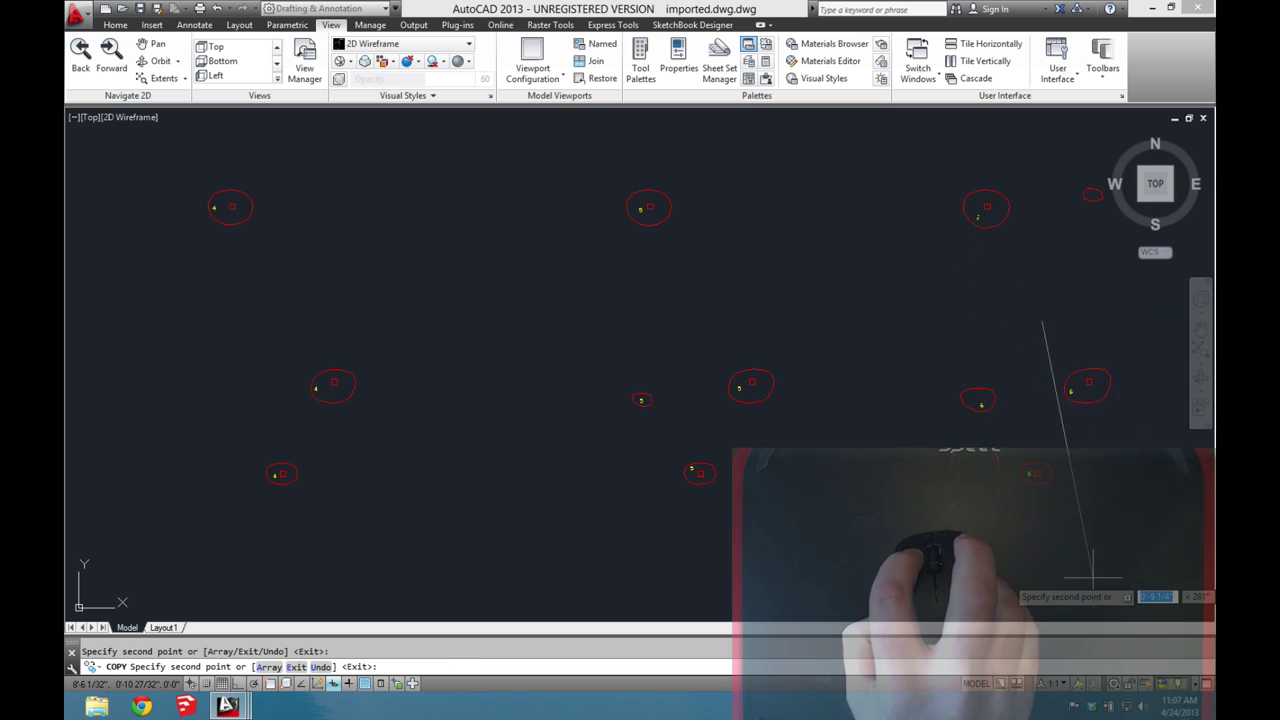
- Copy the 7 label into three matching pieces, lower and right side
{"action": "middle_click_drag", "start_coordinate": [1110, 403], "coordinate": [642, 451]}
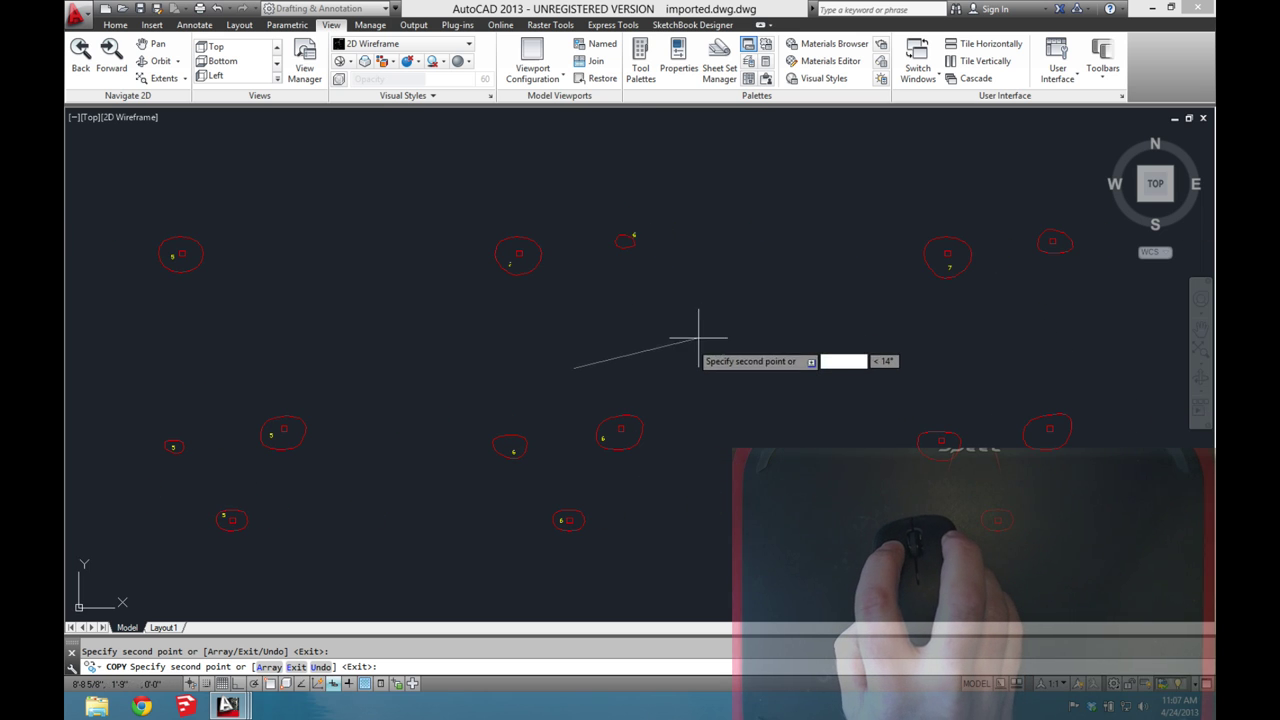
{"action": "key", "text": "Return"}
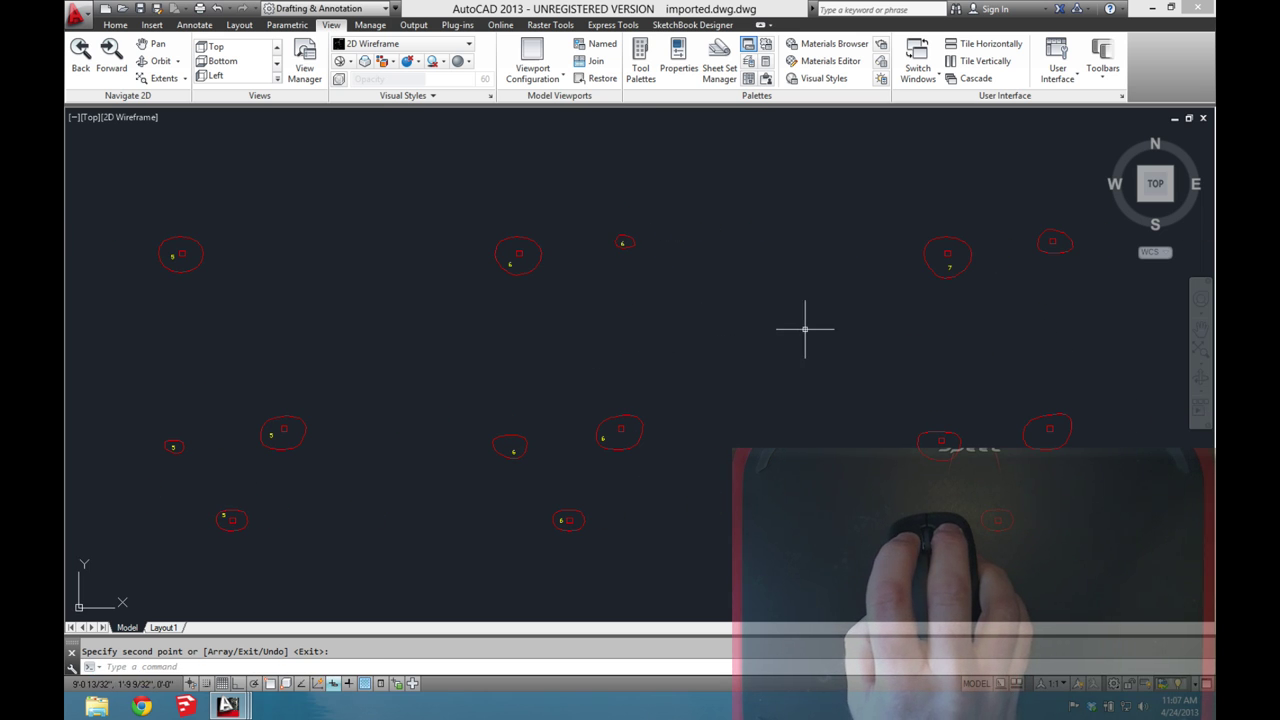
{"action": "key", "text": "Return"}
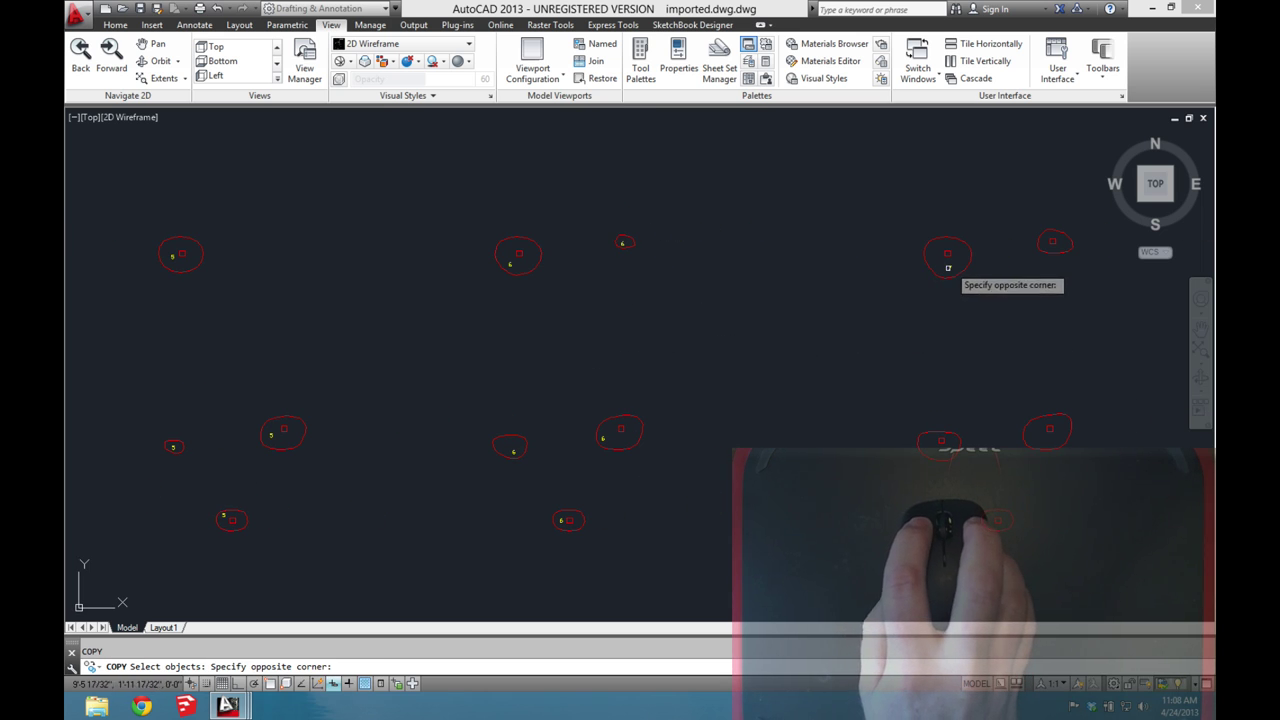
{"action": "left_click", "coordinate": [950, 265]}
{"action": "key", "text": "Return"}
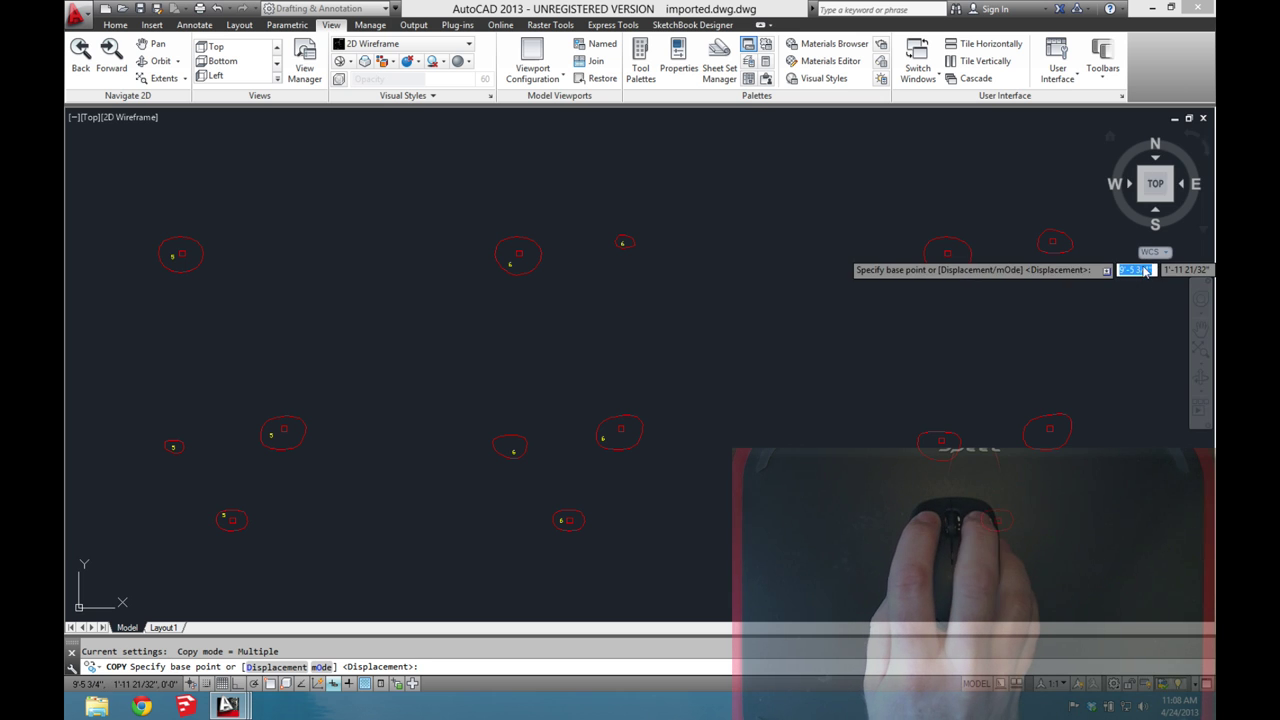
{"action": "left_click", "coordinate": [1026, 318]}
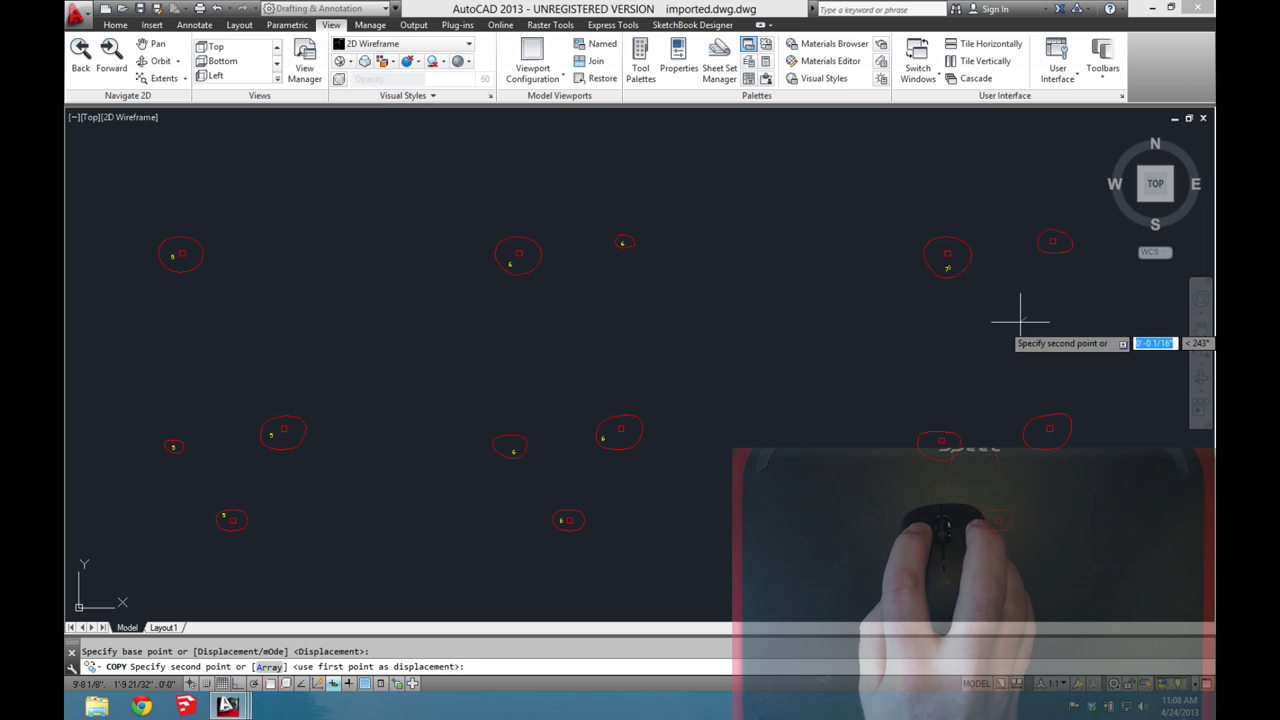
{"action": "left_click", "coordinate": [1005, 488]}
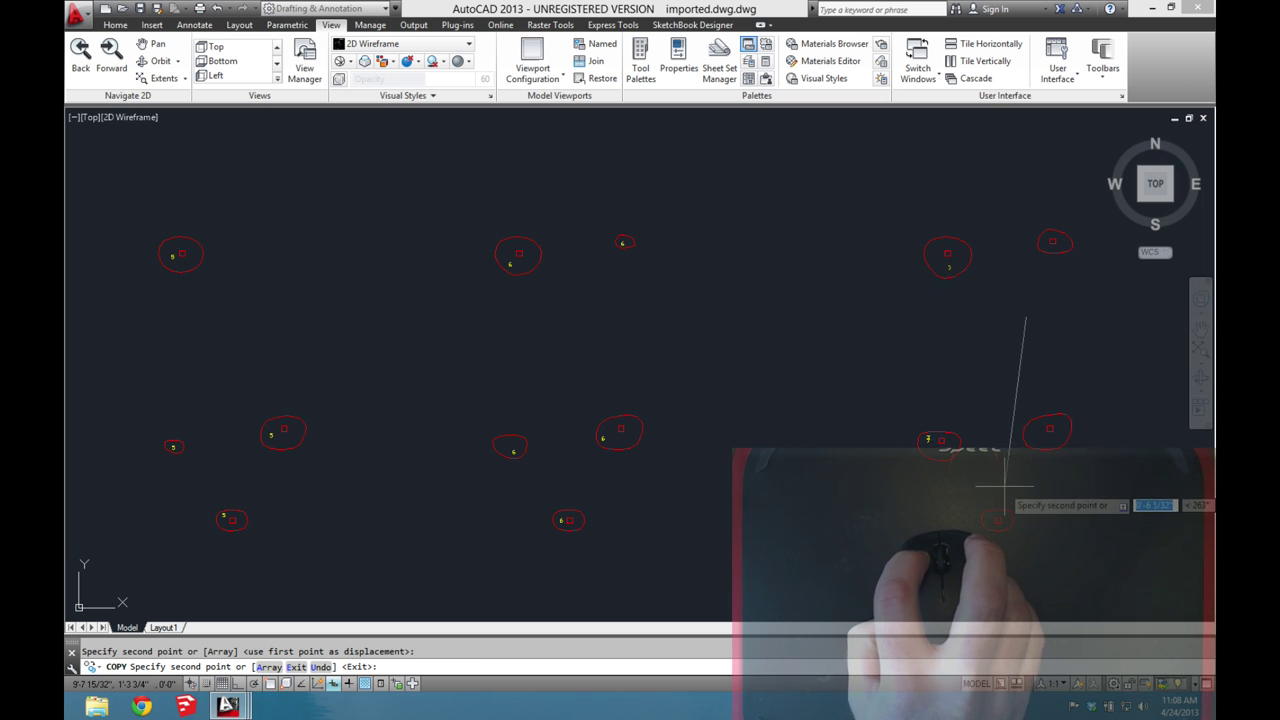
{"action": "left_click", "coordinate": [1141, 292]}
{"action": "left_click", "coordinate": [1138, 488]}
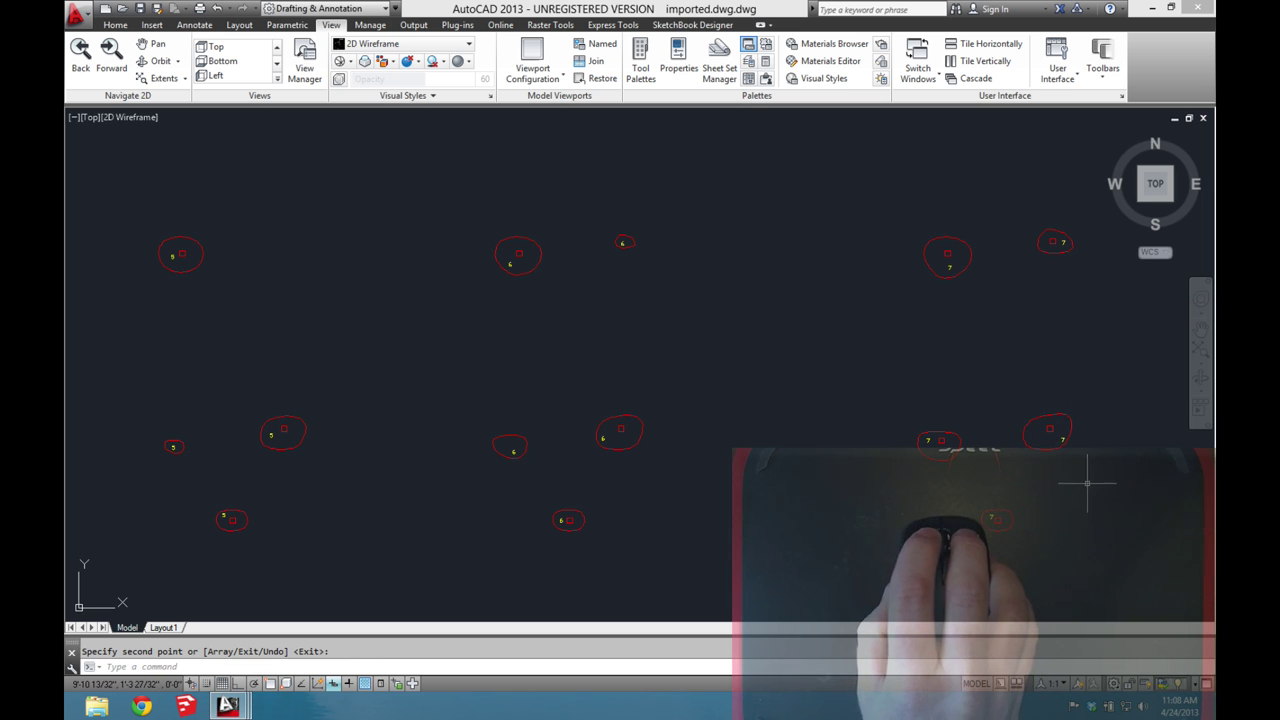
{"action": "key", "text": "Return"}
{"action": "key", "text": "Return"}
- Copy the 8 label into four matching upper and lower pieces
{"action": "mouse_move", "coordinate": [1086, 471]}
{"action": "middle_mouse_down"}
{"action": "mouse_move", "coordinate": [971, 443]}
{"action": "mouse_move", "coordinate": [436, 458]}
{"action": "middle_mouse_up"}
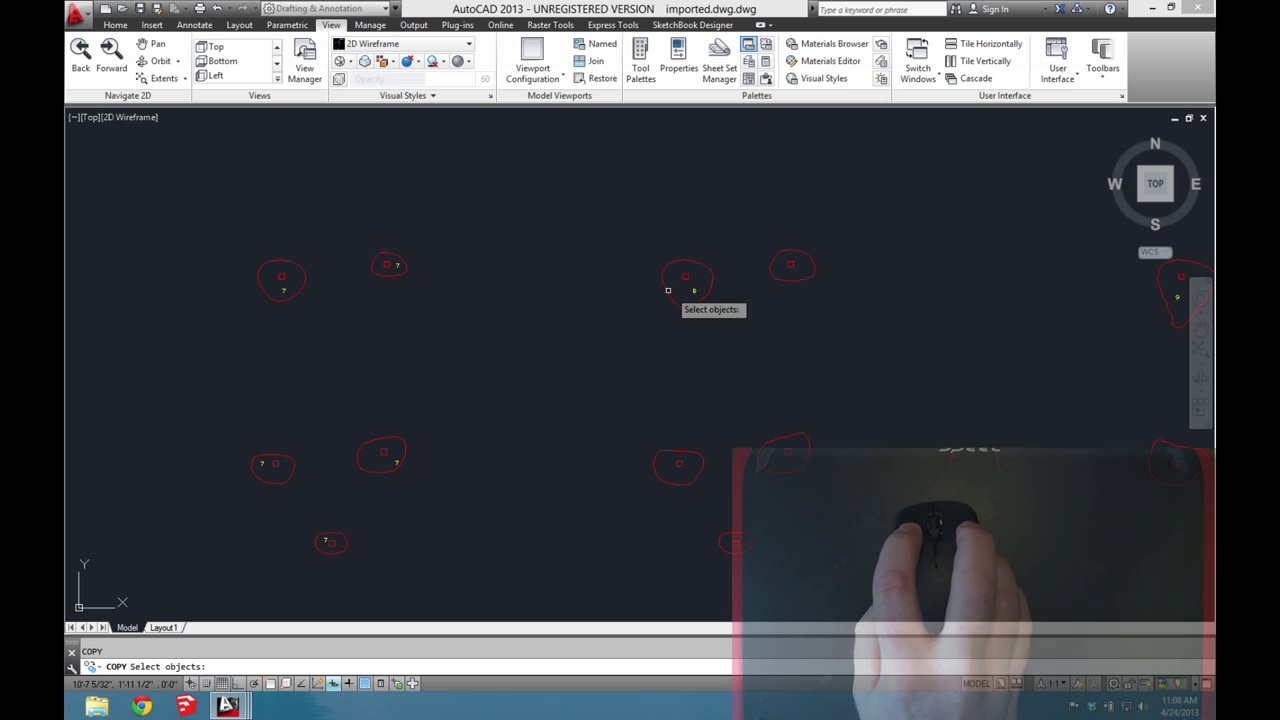
{"action": "key", "text": "Return"}
{"action": "left_click", "coordinate": [728, 307]}
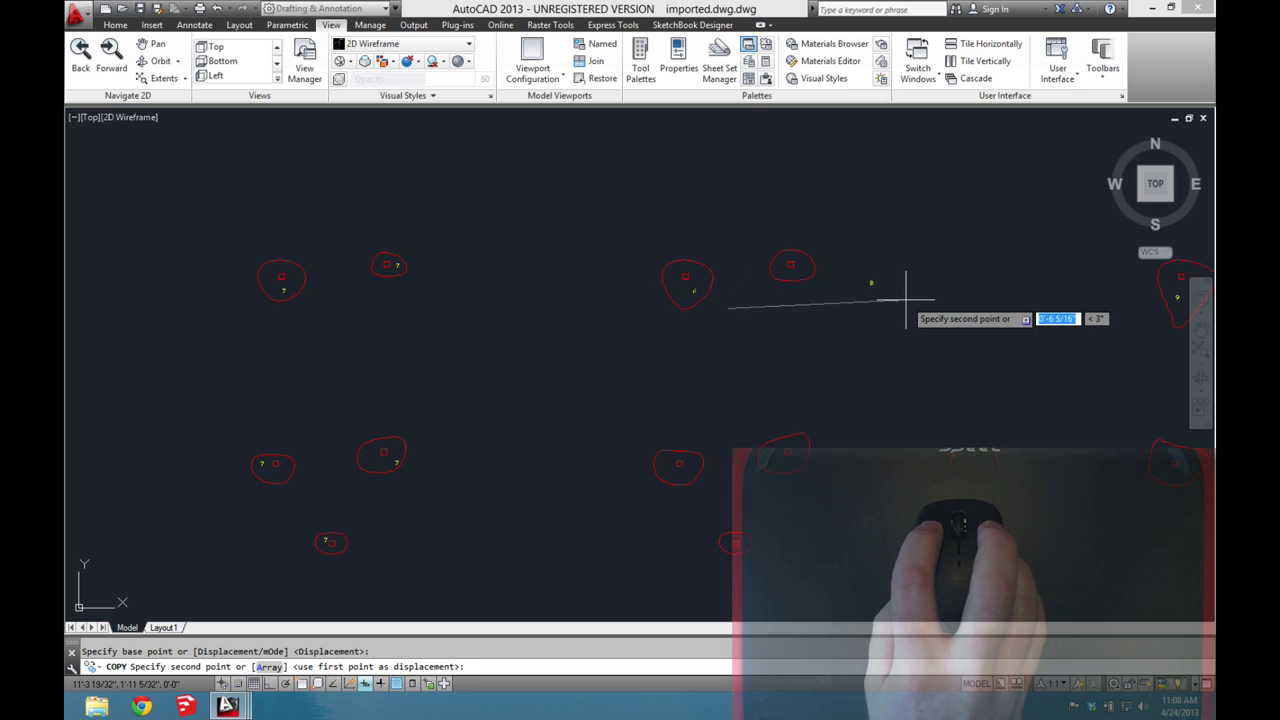
{"action": "left_click", "coordinate": [813, 290]}
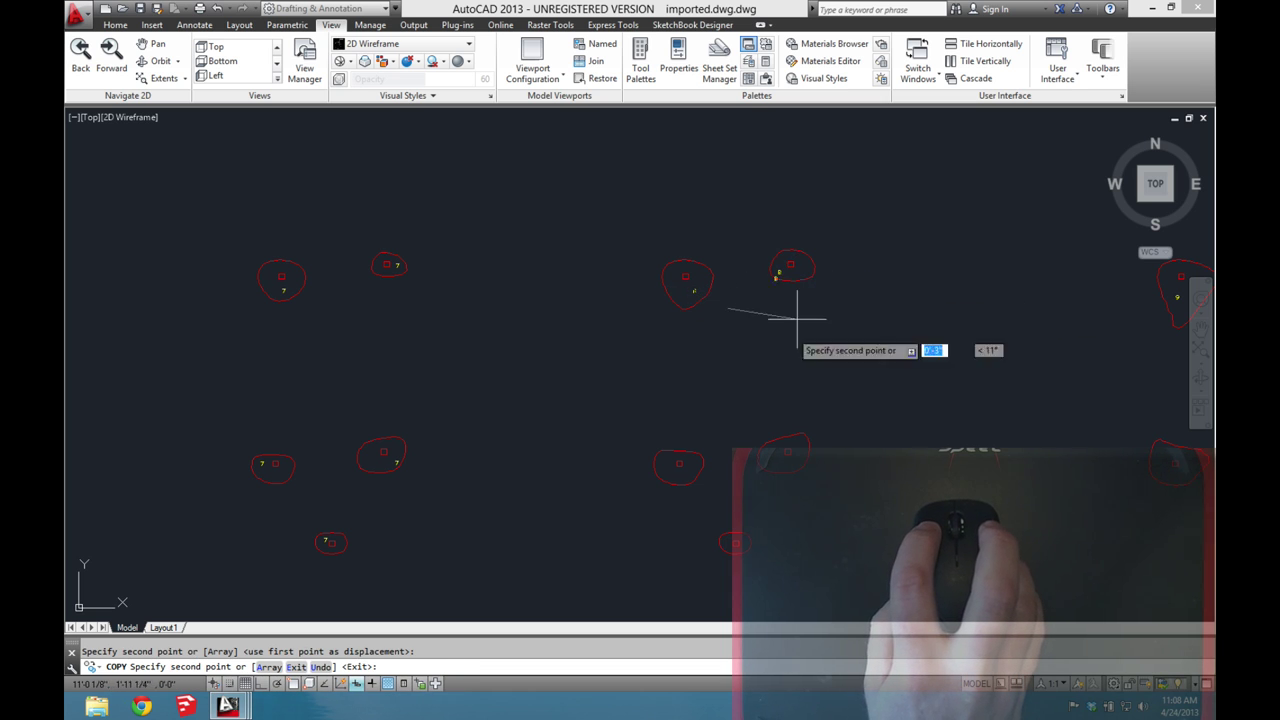
{"action": "left_click", "coordinate": [726, 478]}
{"action": "left_click", "coordinate": [801, 482]}
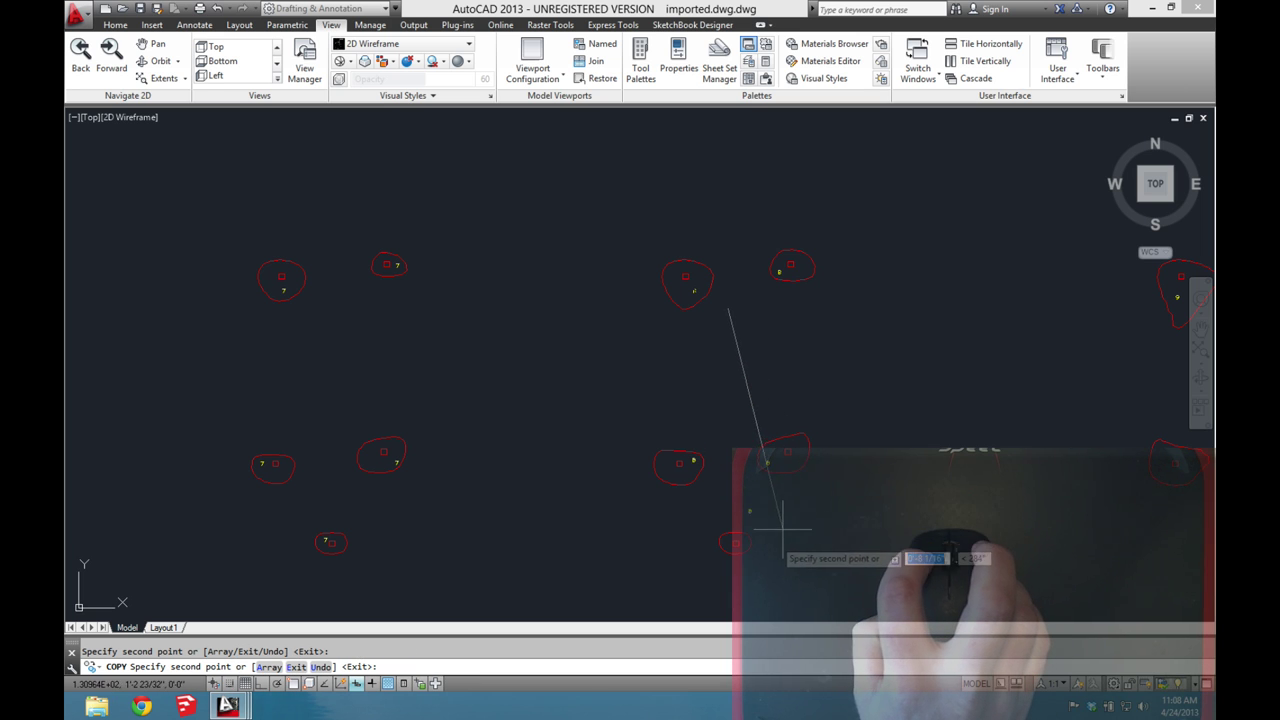
{"action": "left_click", "coordinate": [760, 556]}
{"action": "key", "text": "Return"}
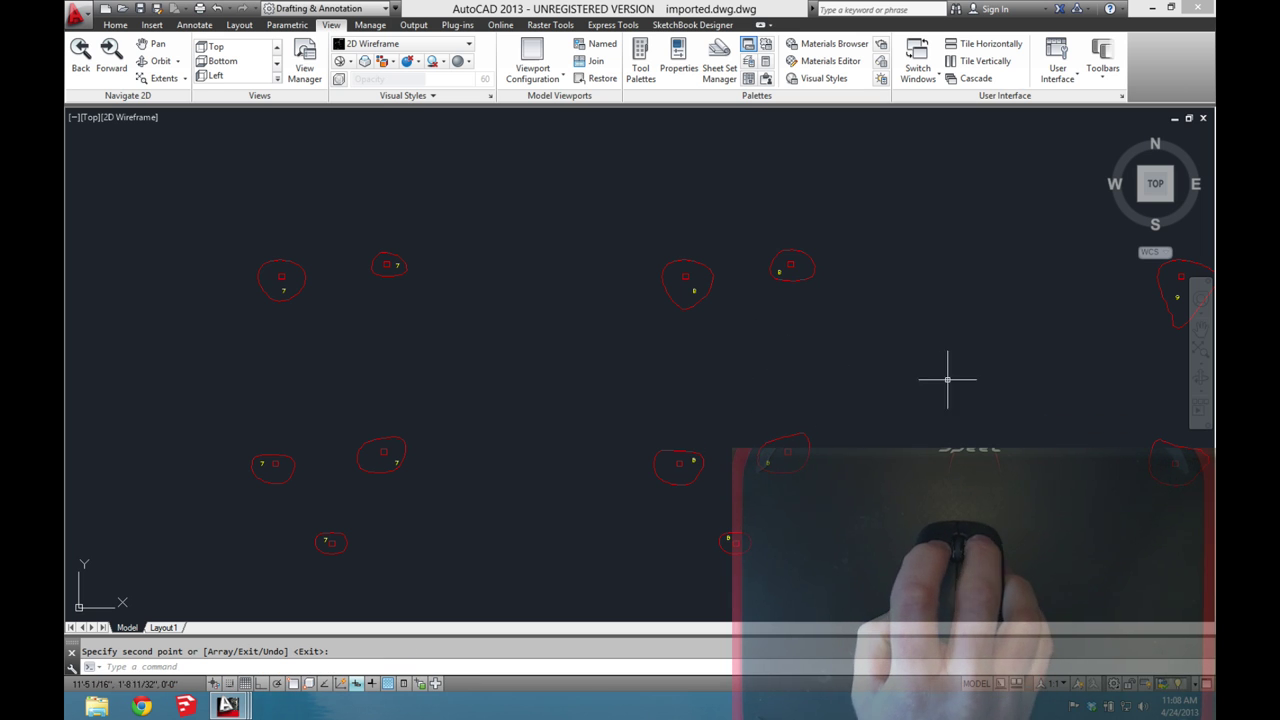
- Copy the 9 label into four matching pieces, including the small bottom one
{"action": "key", "text": "Return"}
{"action": "scroll", "coordinate": [520, 366], "scroll_direction": "up", "scroll_amount": 2}
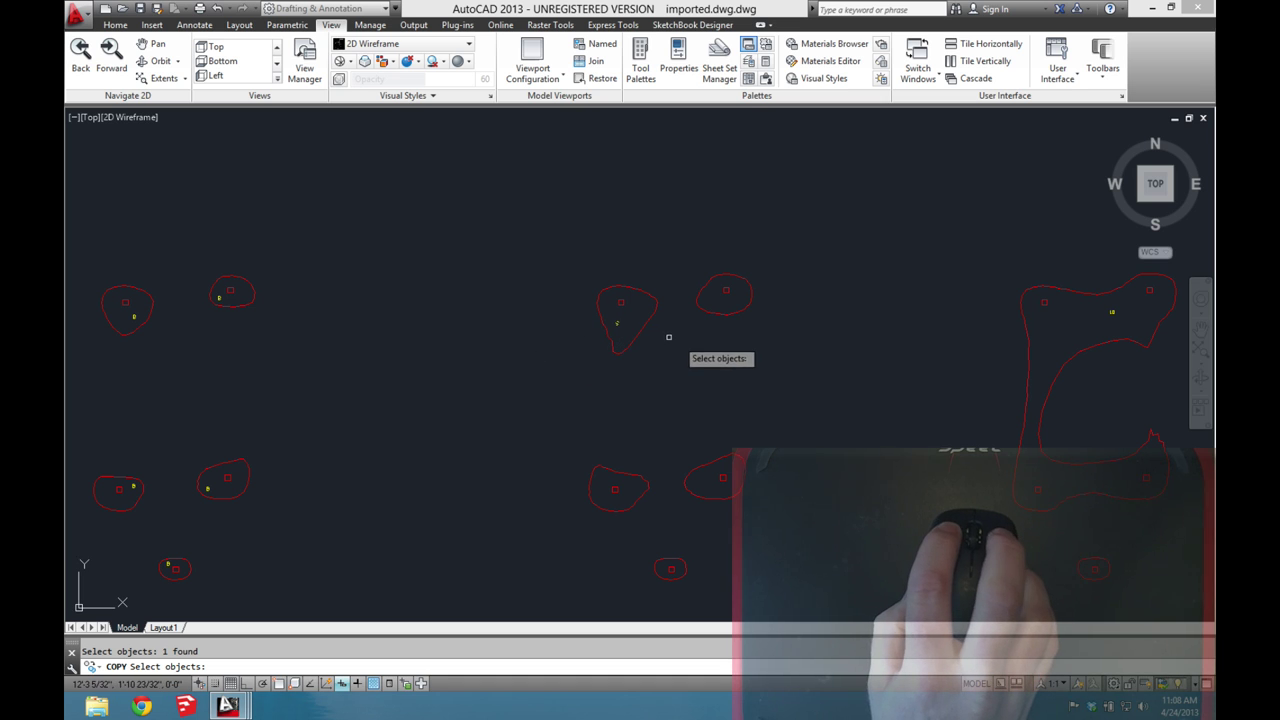
{"action": "key", "text": "Return"}
{"action": "left_click", "coordinate": [737, 349]}
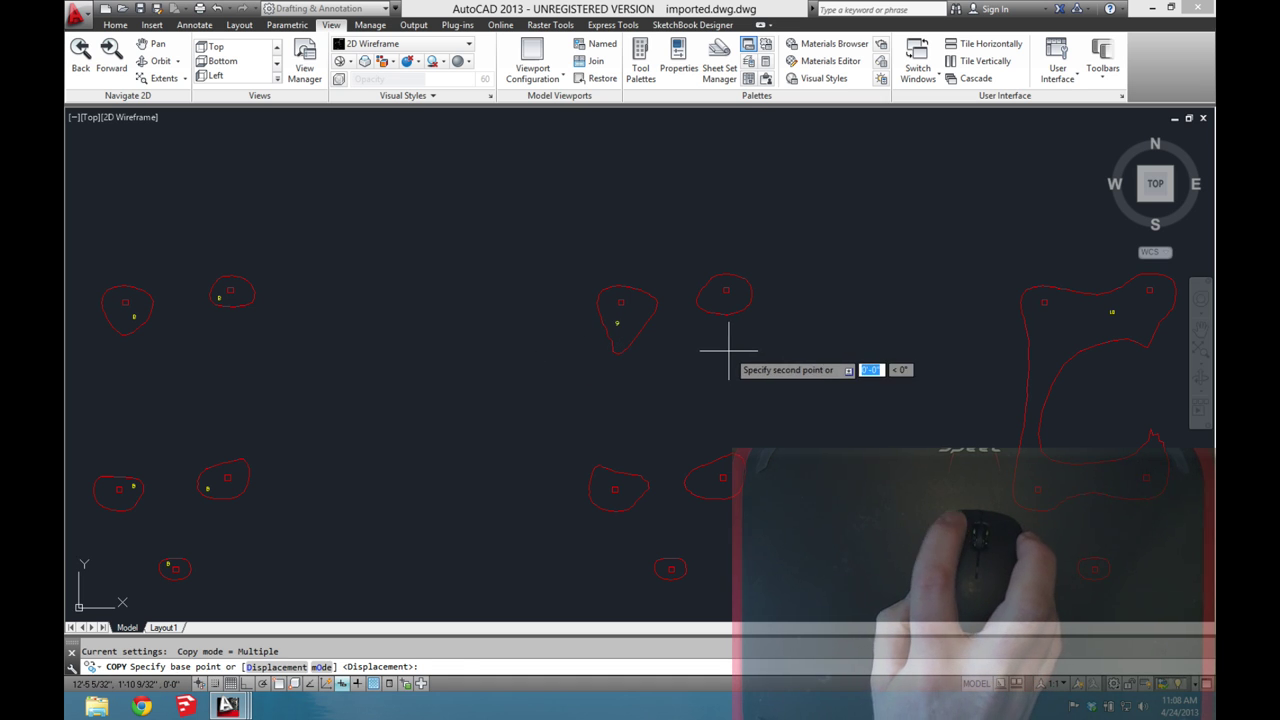
{"action": "left_click", "coordinate": [716, 515]}
{"action": "left_click", "coordinate": [810, 501]}
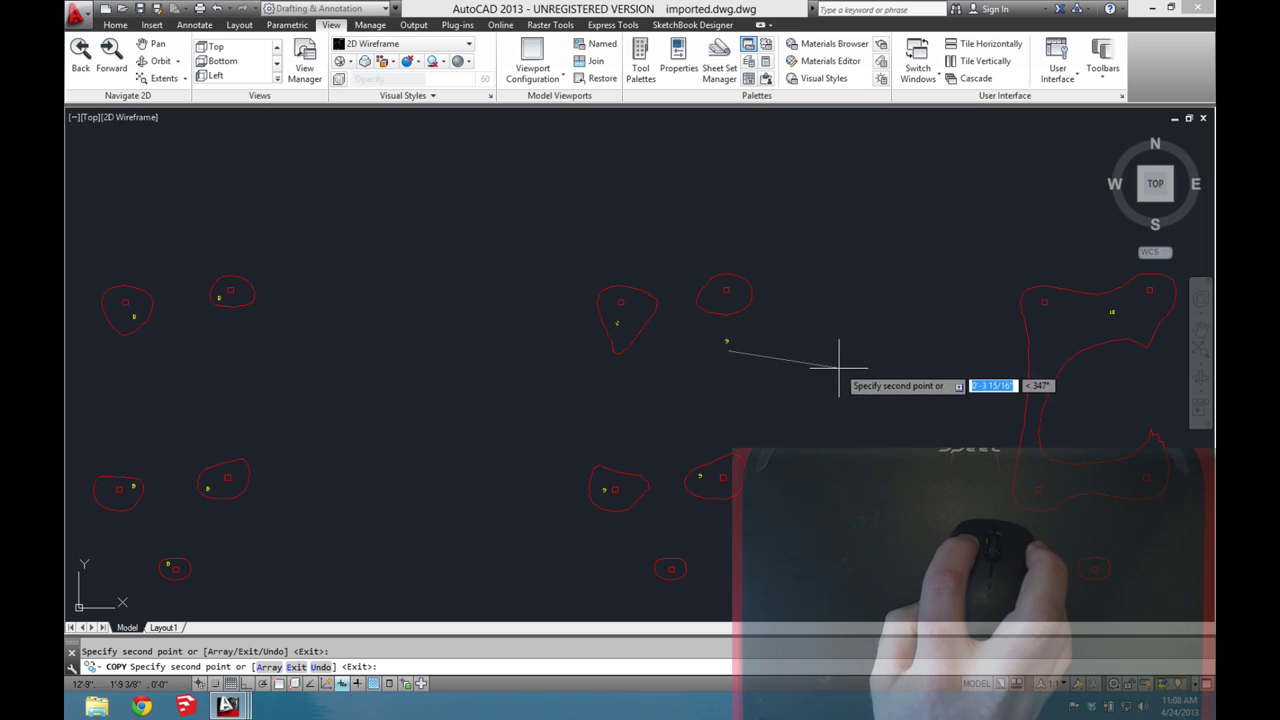
{"action": "left_click", "coordinate": [828, 335]}
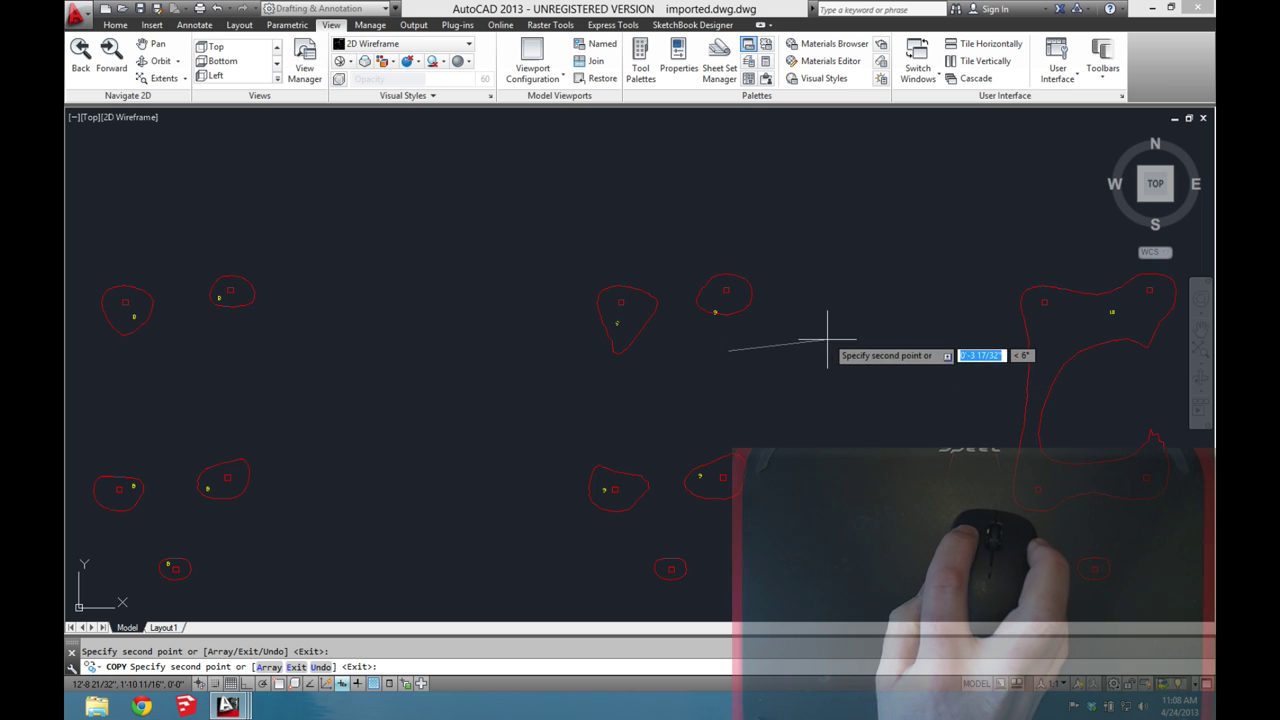
{"action": "left_click", "coordinate": [771, 594]}
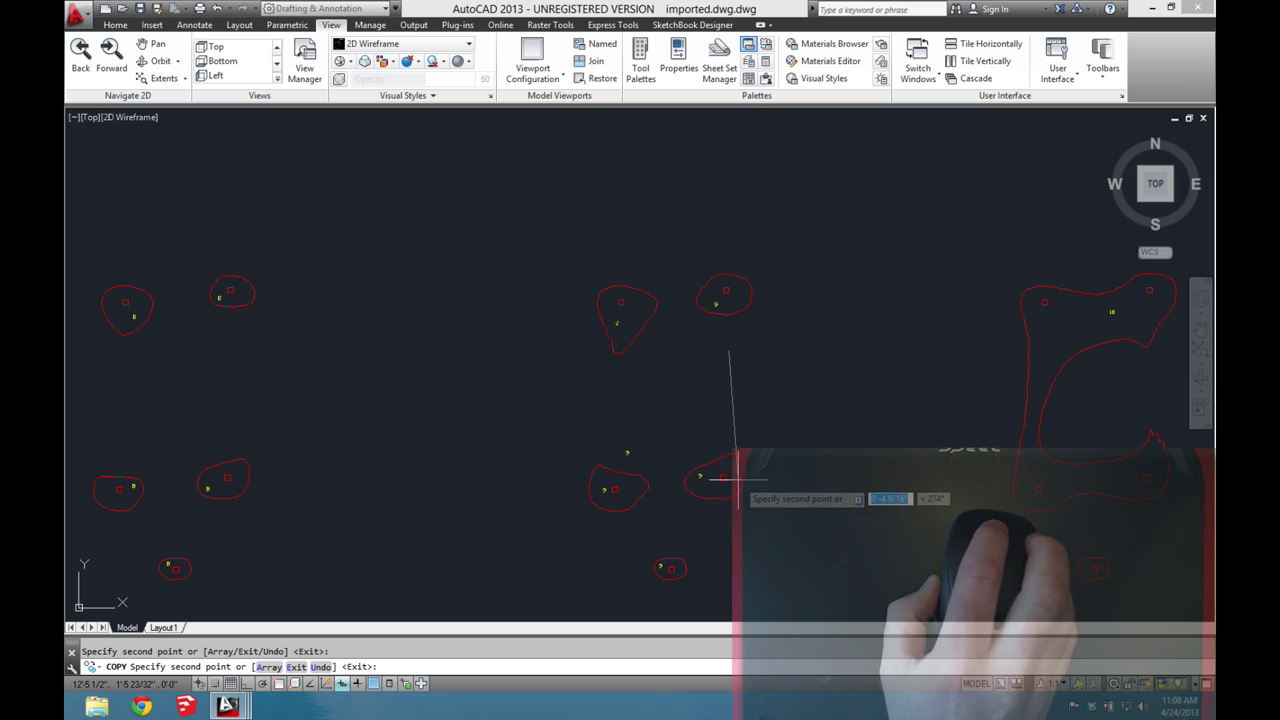
{"action": "key", "text": "Escape"}
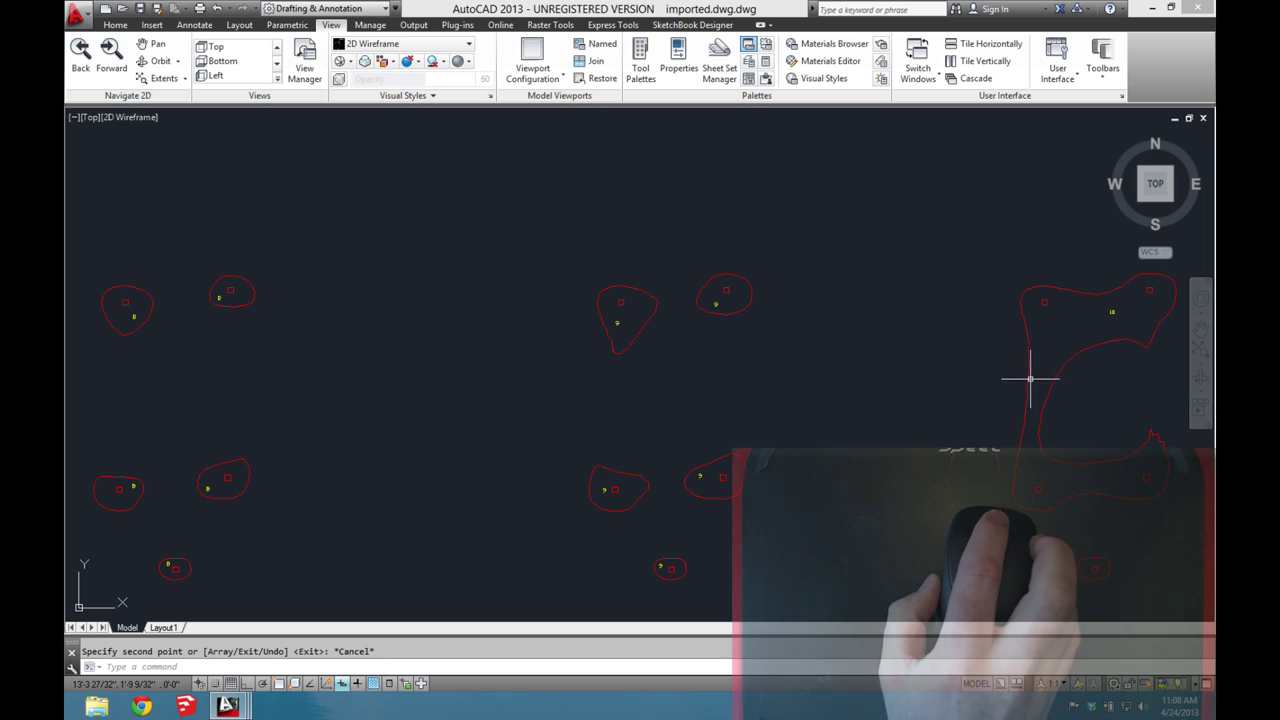
- Zoom and pan to review all numbered pieces and the four board outlines
{"action": "scroll", "coordinate": [846, 360], "scroll_direction": "down", "scroll_amount": 2}
{"action": "middle_click_drag", "start_coordinate": [846, 360], "coordinate": [445, 345]}
{"action": "scroll", "coordinate": [445, 345], "scroll_direction": "down", "scroll_amount": 4}
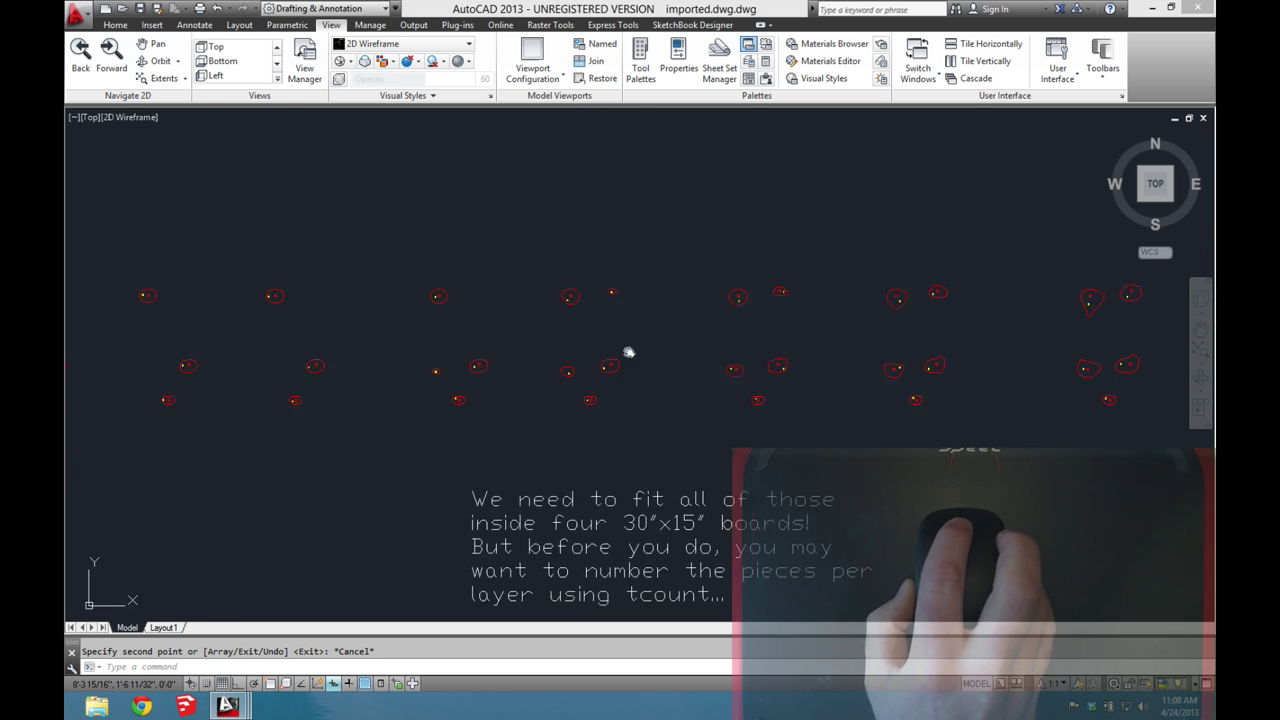
{"action": "mouse_move", "coordinate": [626, 351]}
{"action": "middle_mouse_down"}
{"action": "mouse_move", "coordinate": [709, 300]}
{"action": "mouse_move", "coordinate": [568, 288]}
{"action": "middle_mouse_up"}
{"action": "scroll", "coordinate": [694, 323], "scroll_direction": "down", "scroll_amount": 3}
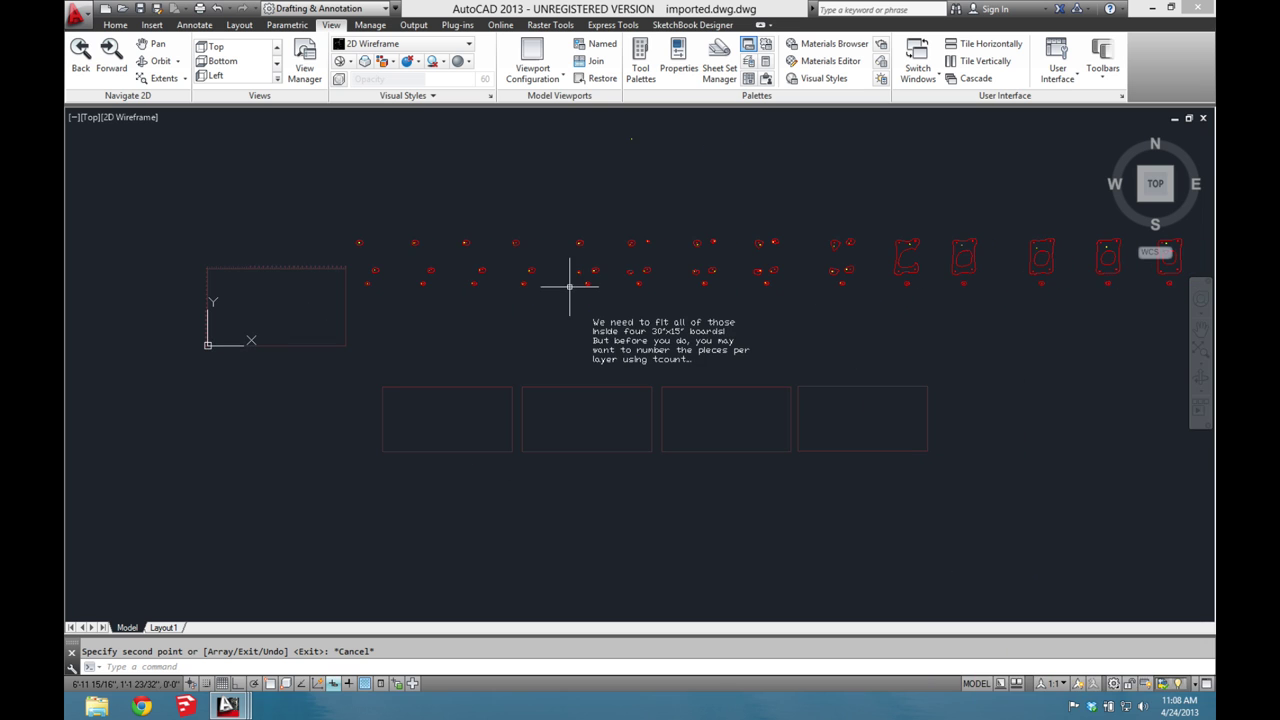
{"action": "scroll", "coordinate": [380, 255], "scroll_direction": "up", "scroll_amount": 2}
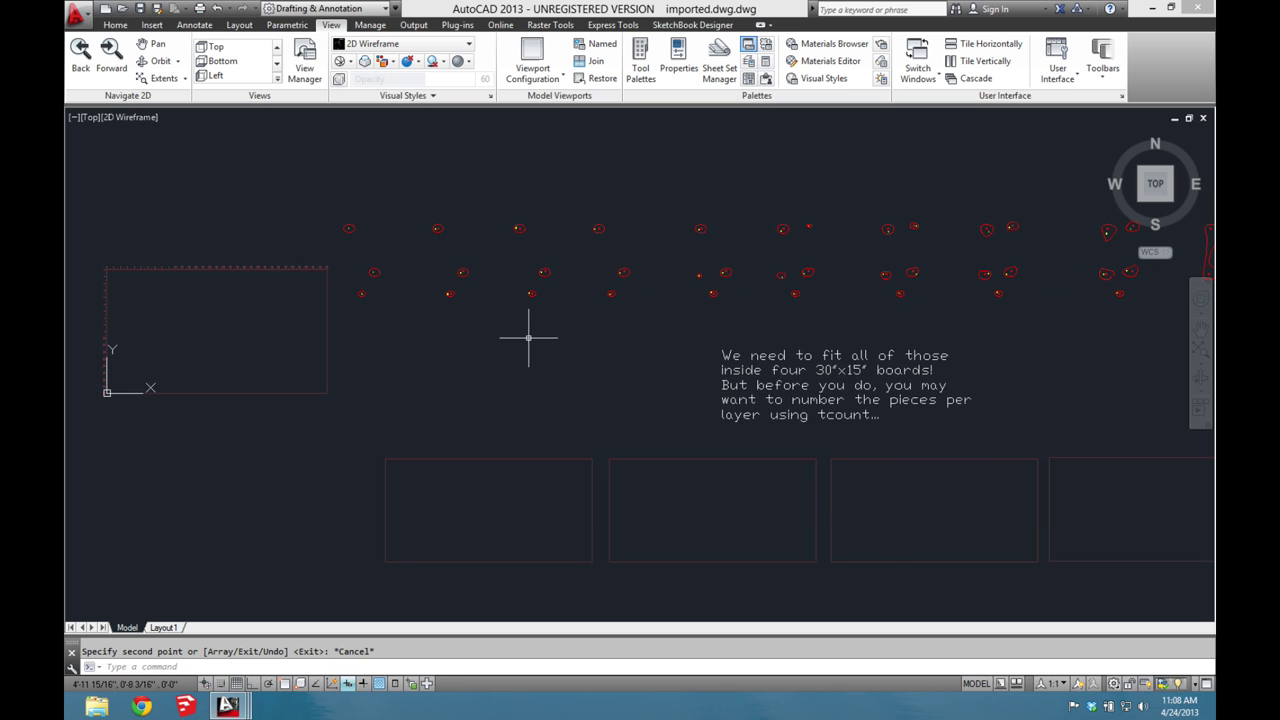
{"action": "scroll", "coordinate": [299, 205], "scroll_direction": "up", "scroll_amount": 2}
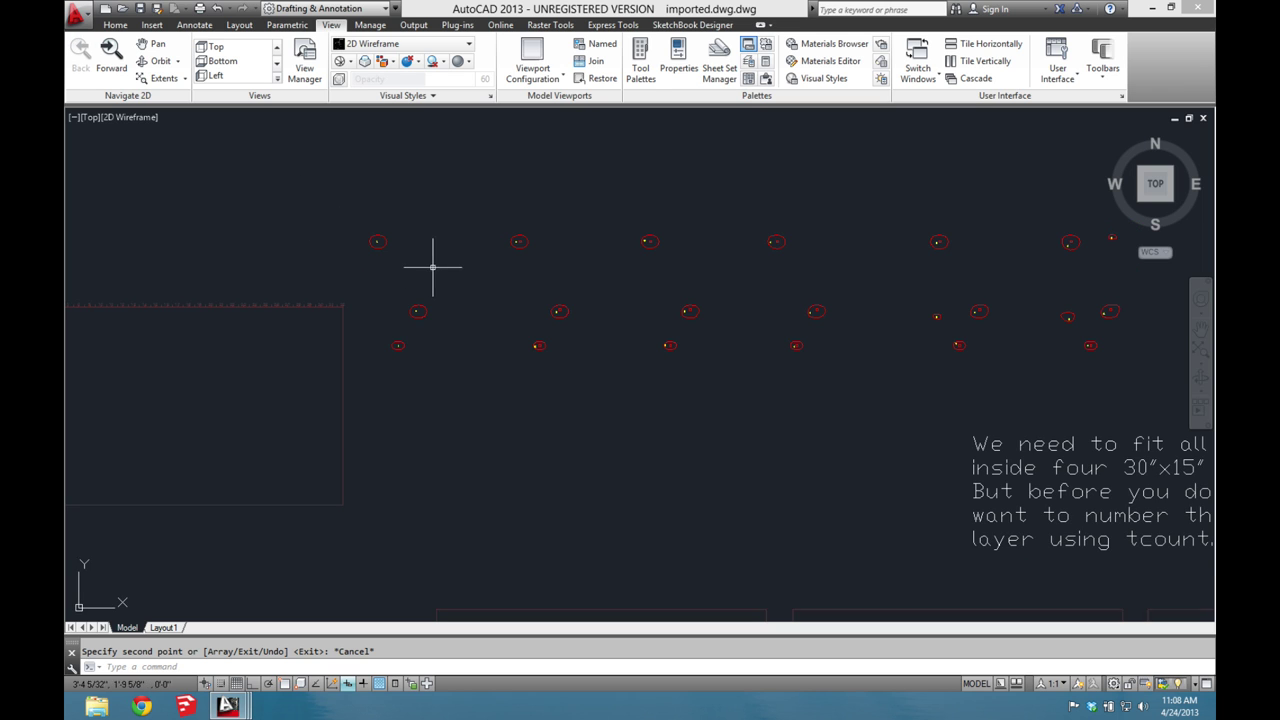
{"action": "scroll", "coordinate": [389, 228], "scroll_direction": "up", "scroll_amount": 2}
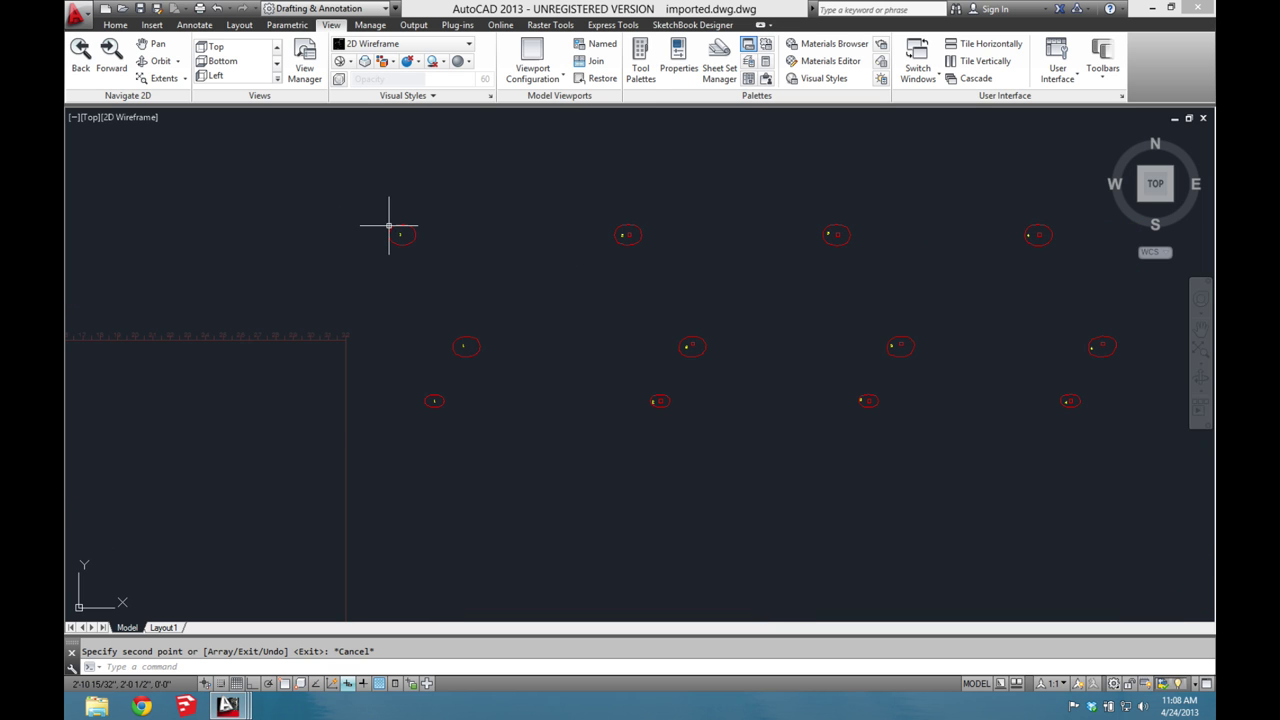
- Group each of the three left-column numbered ellipses with its number
{"action": "type", "text": "roup"}
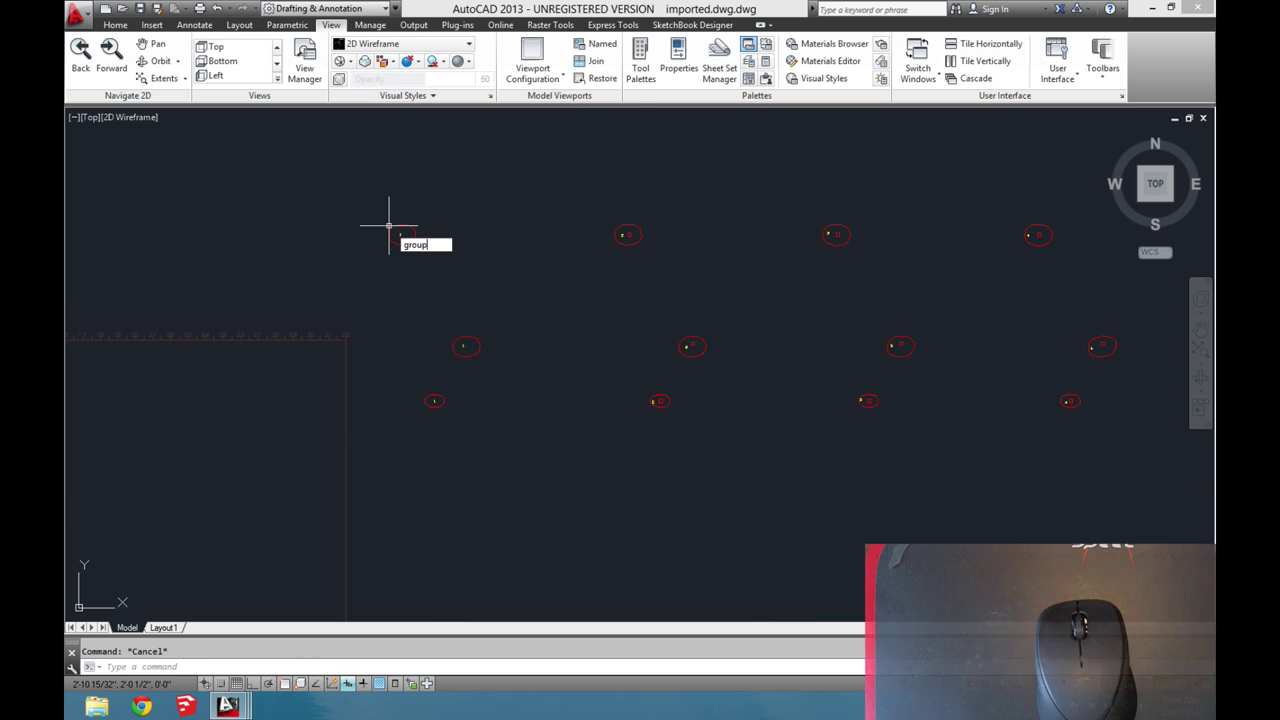
{"action": "key", "text": "Return"}
{"action": "left_click", "coordinate": [382, 217]}
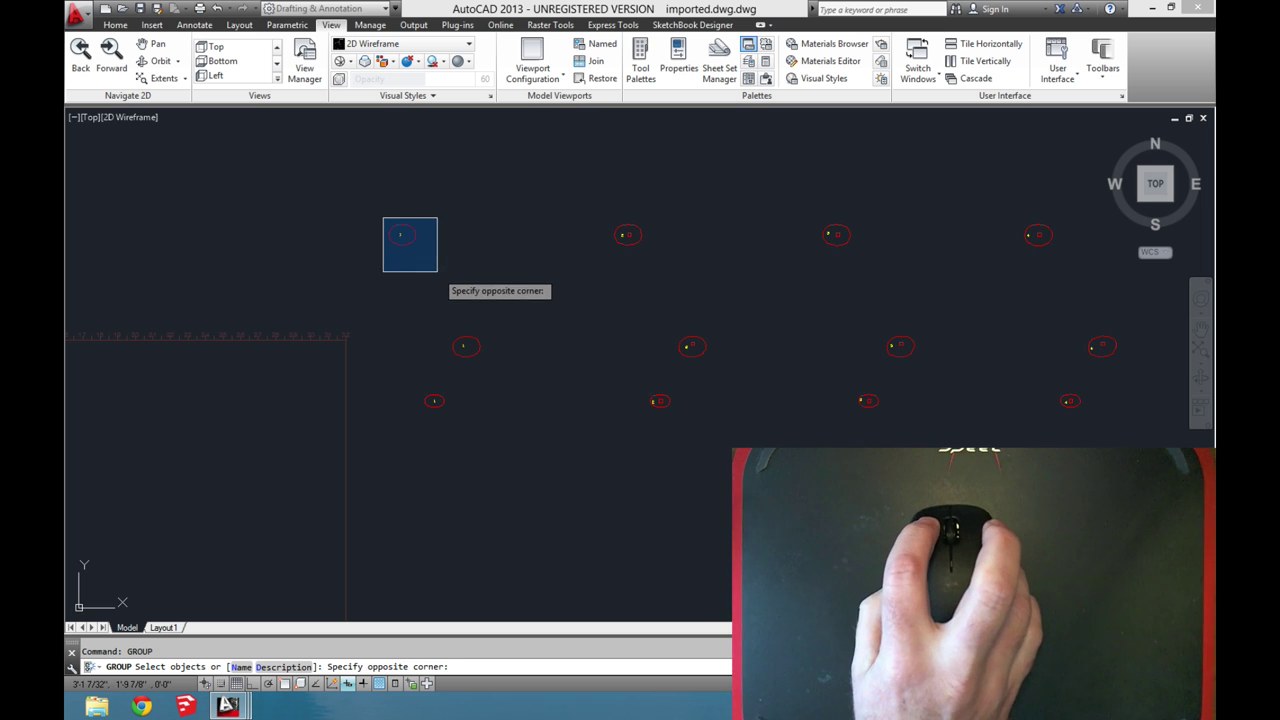
{"action": "left_click", "coordinate": [437, 271]}
{"action": "key", "text": "Return"}
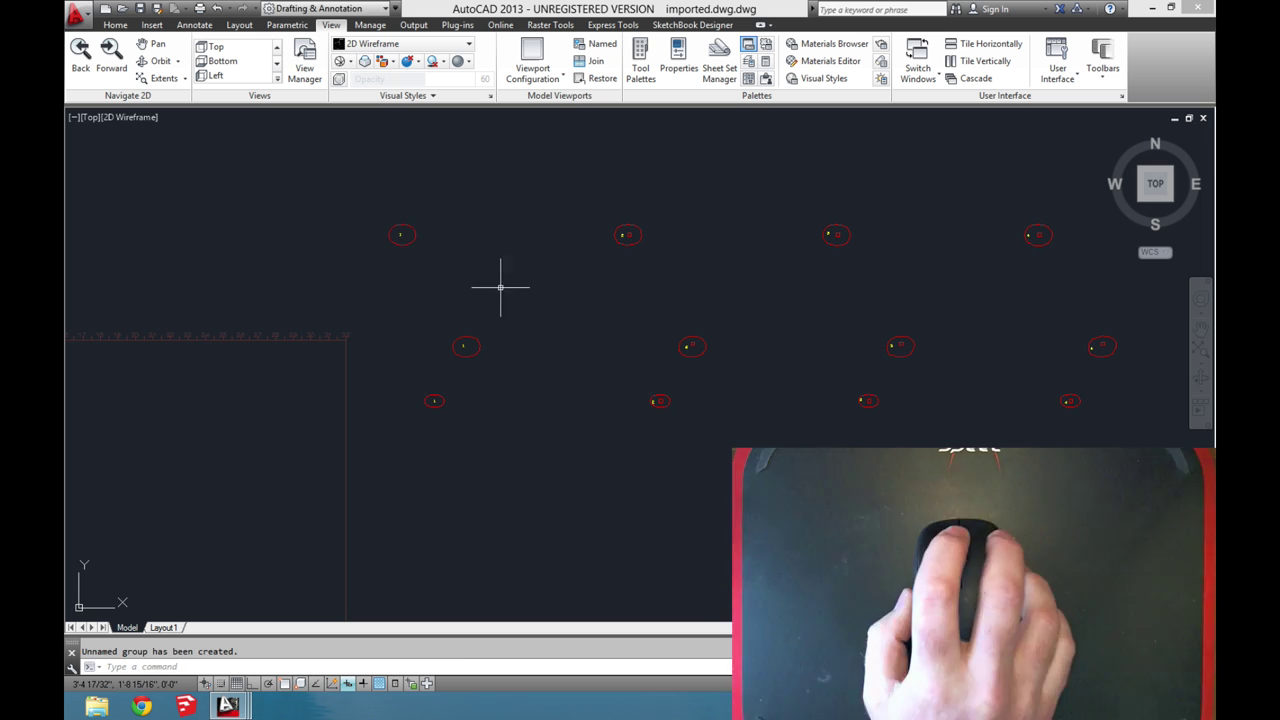
{"action": "key", "text": "Return"}
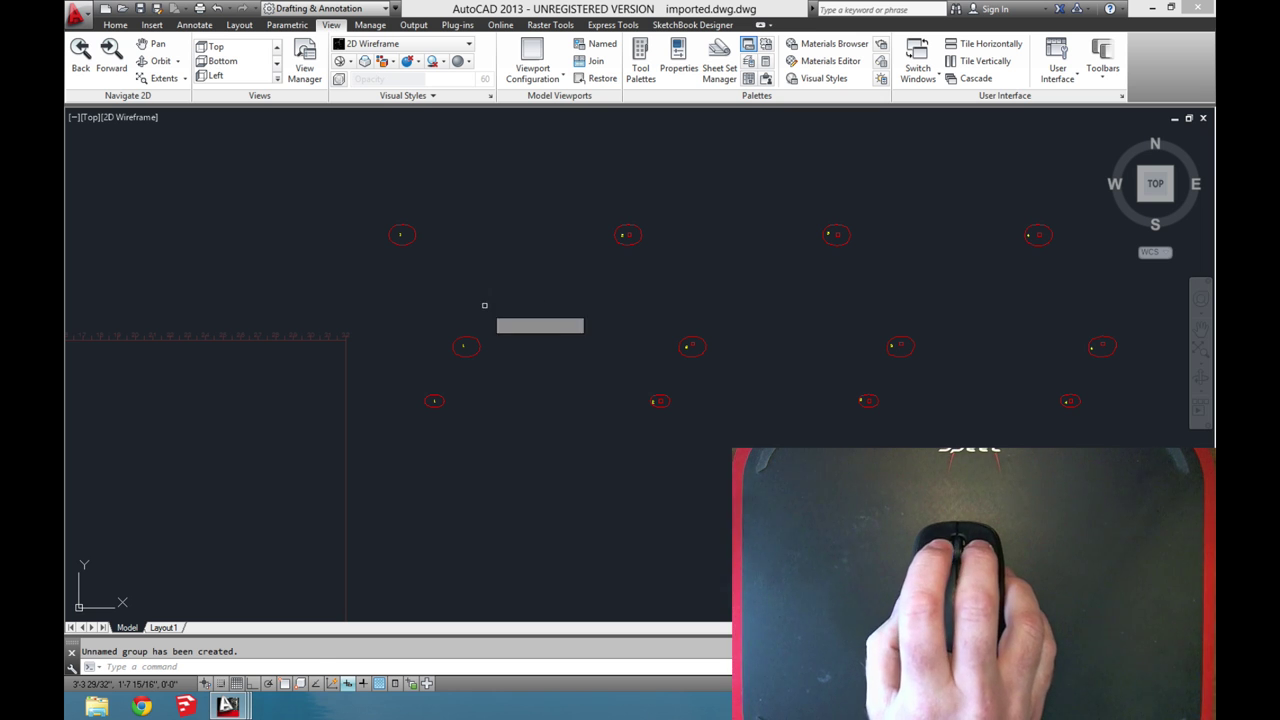
{"action": "left_click", "coordinate": [455, 322]}
{"action": "left_click", "coordinate": [492, 366]}
{"action": "key", "text": "Return"}
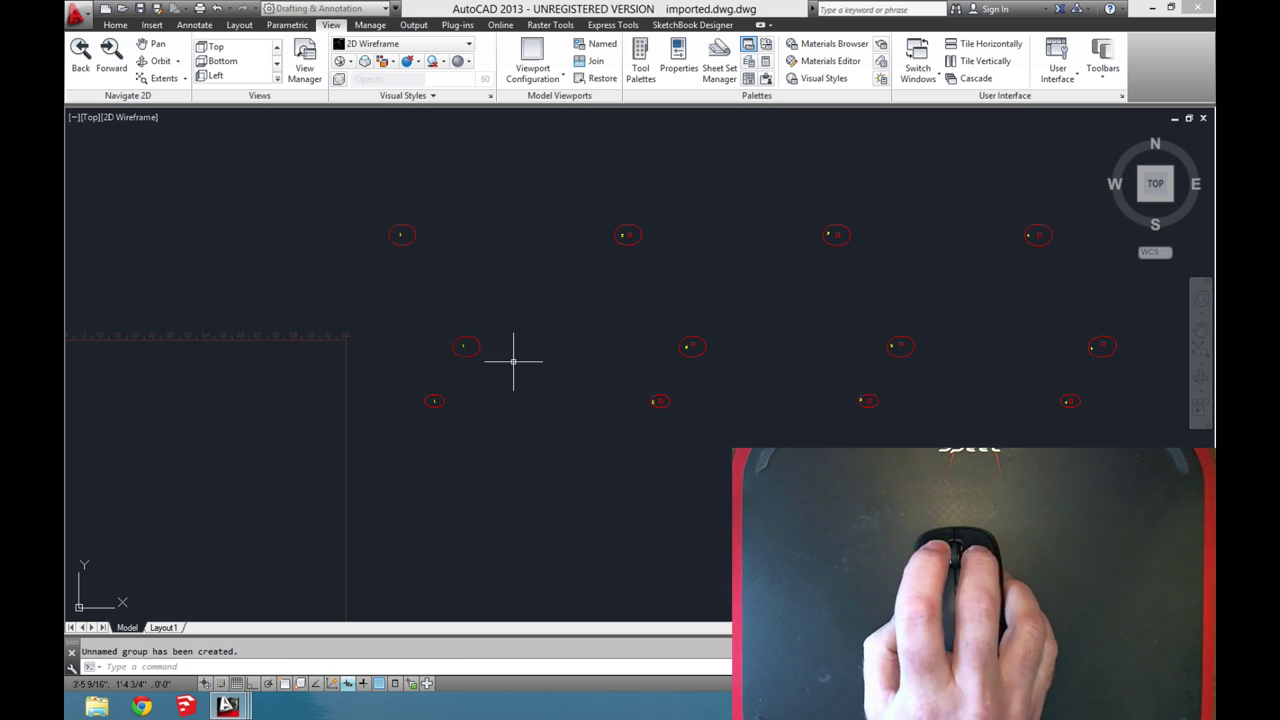
{"action": "key", "text": "Return"}
{"action": "left_click", "coordinate": [410, 387]}
{"action": "left_click", "coordinate": [458, 414]}
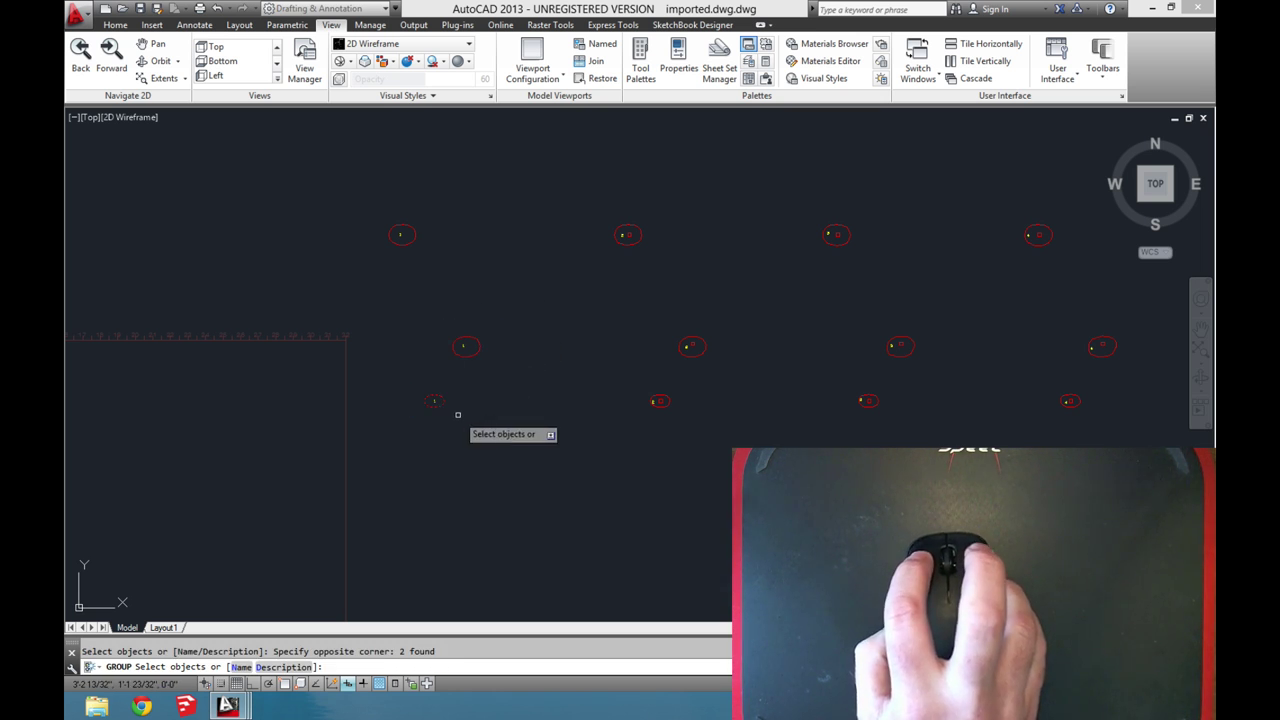
{"action": "key", "text": "Return"}
- Group the top, middle and bottom ellipses of the second column
{"action": "key", "text": "Return"}
{"action": "left_click", "coordinate": [590, 213]}
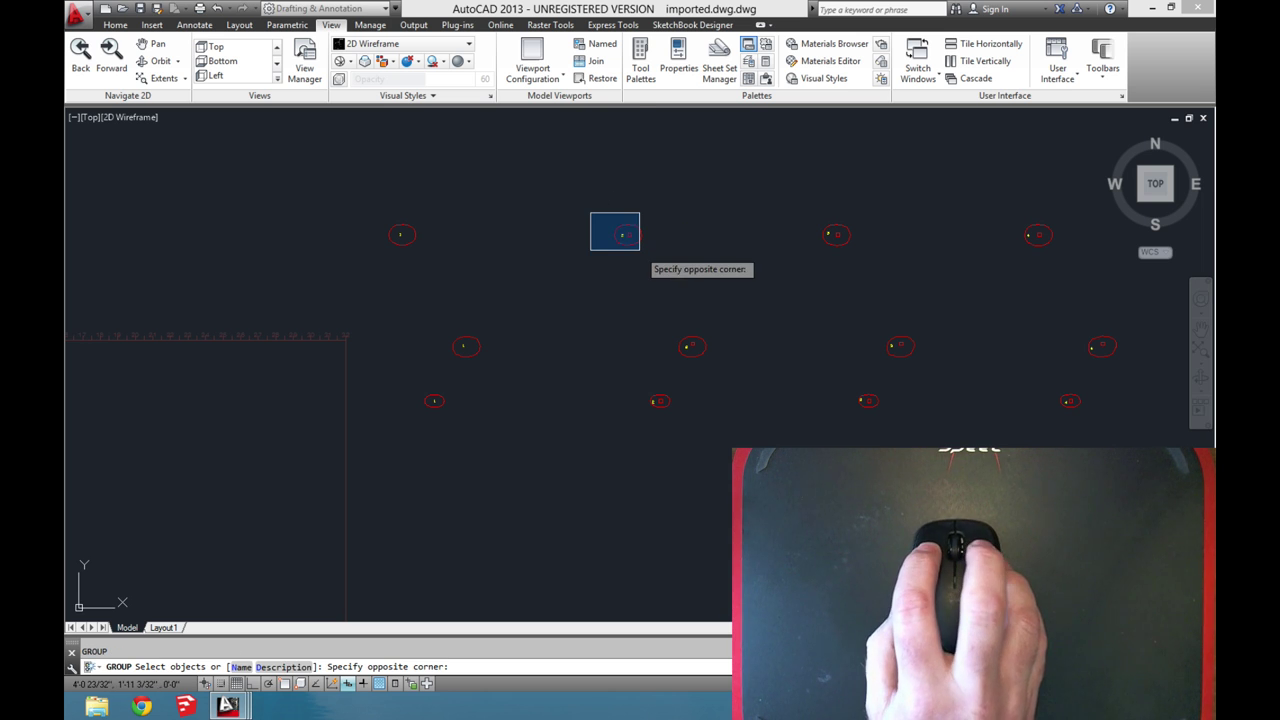
{"action": "left_click", "coordinate": [668, 249]}
{"action": "key", "text": "Return"}
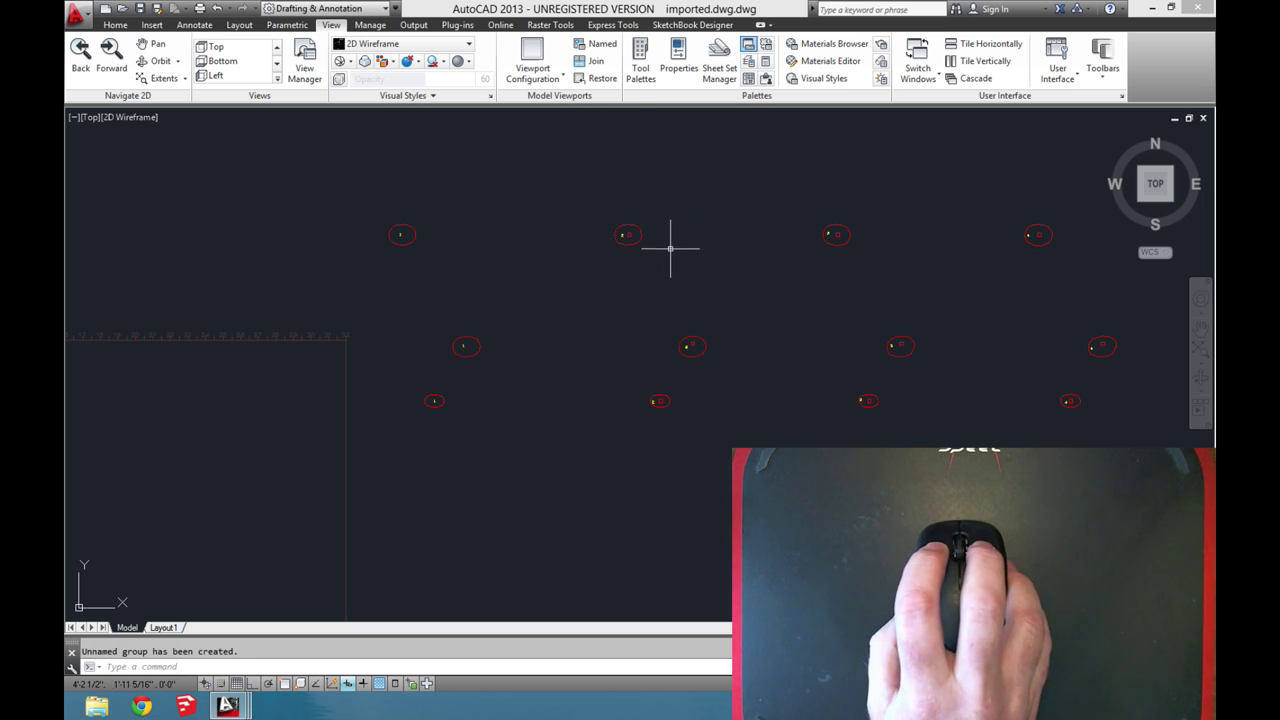
{"action": "key", "text": "Return"}
{"action": "left_click", "coordinate": [669, 324]}
{"action": "left_click", "coordinate": [724, 364]}
{"action": "key", "text": "Return"}
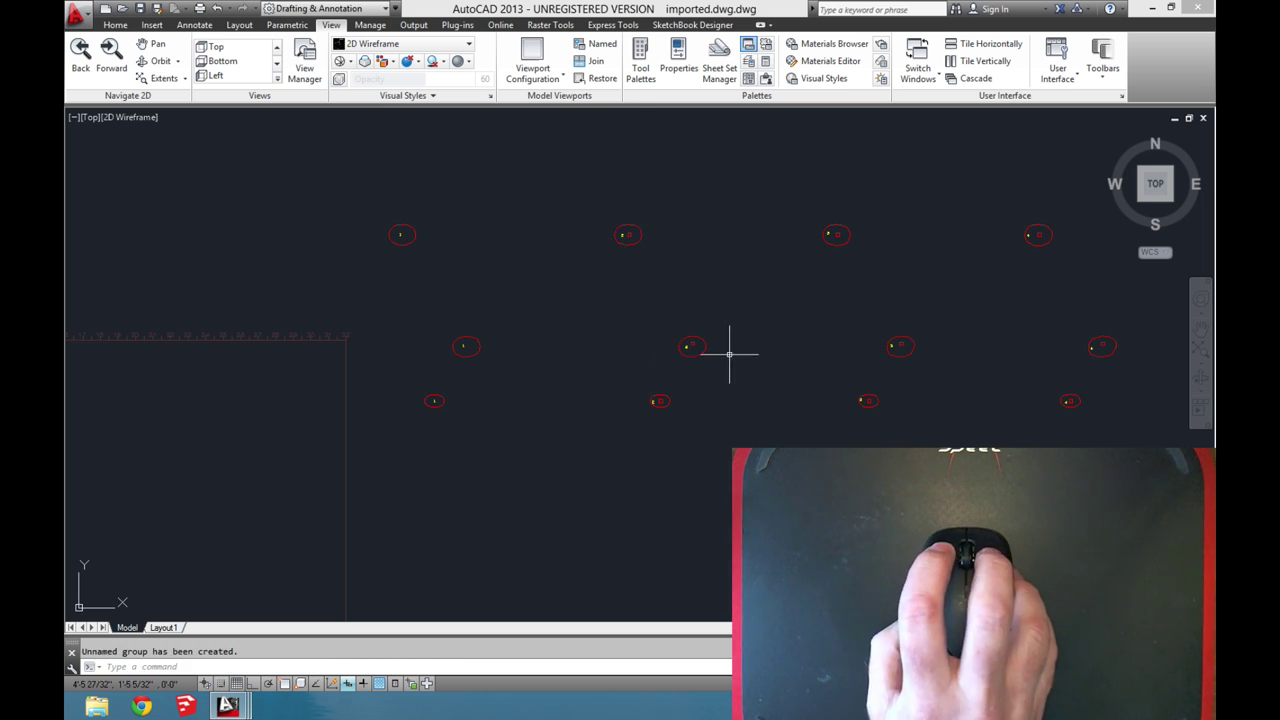
{"action": "key", "text": "Return"}
{"action": "left_click", "coordinate": [646, 383]}
{"action": "left_click", "coordinate": [678, 413]}
{"action": "key", "text": "Return"}
{"action": "key", "text": "Return"}
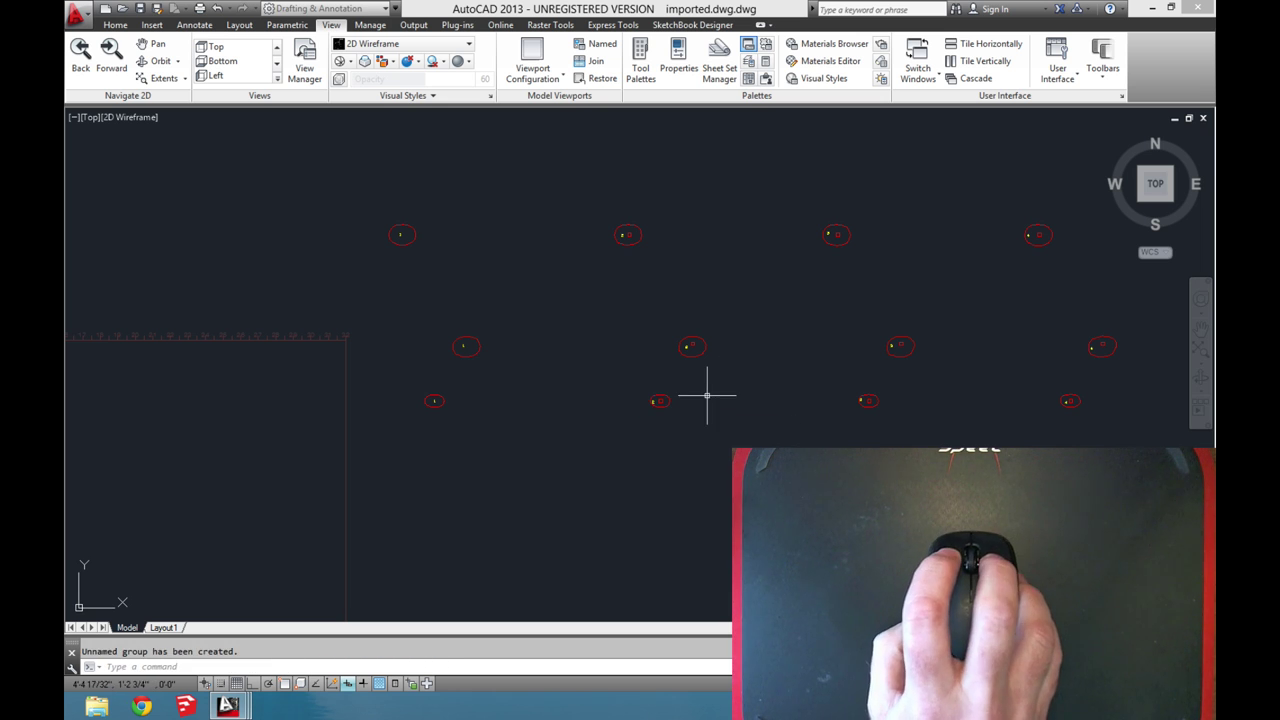
- Group the third top-row ellipse and the right middle-row ellipse
{"action": "left_click", "coordinate": [788, 213]}
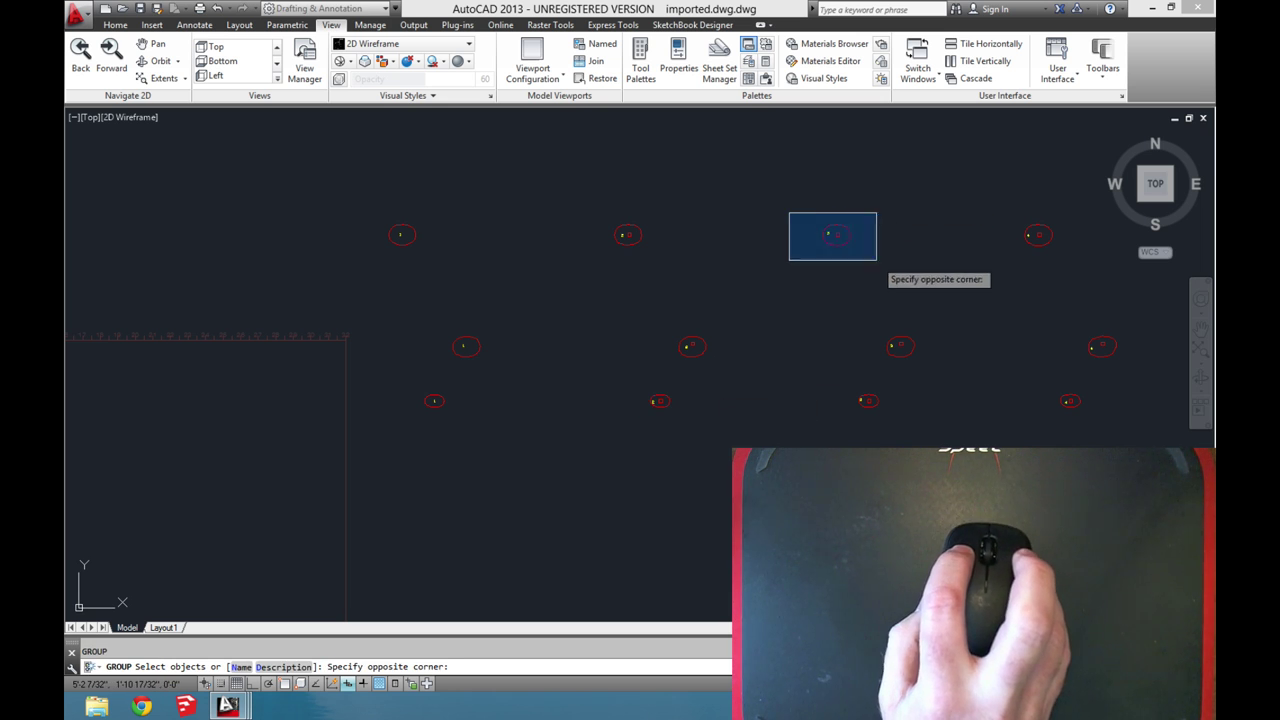
{"action": "left_click", "coordinate": [876, 261]}
{"action": "key", "text": "Return"}
{"action": "key", "text": "Return"}
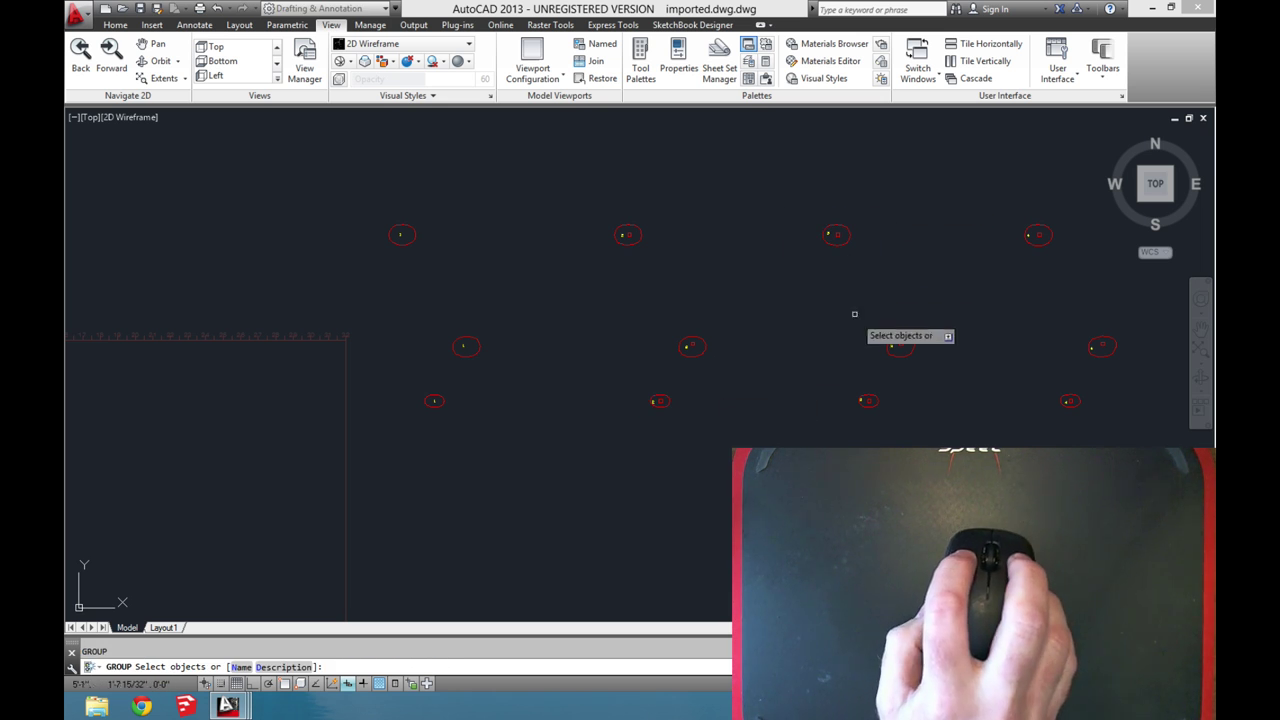
{"action": "left_click", "coordinate": [857, 318]}
{"action": "right_click", "coordinate": [928, 355]}
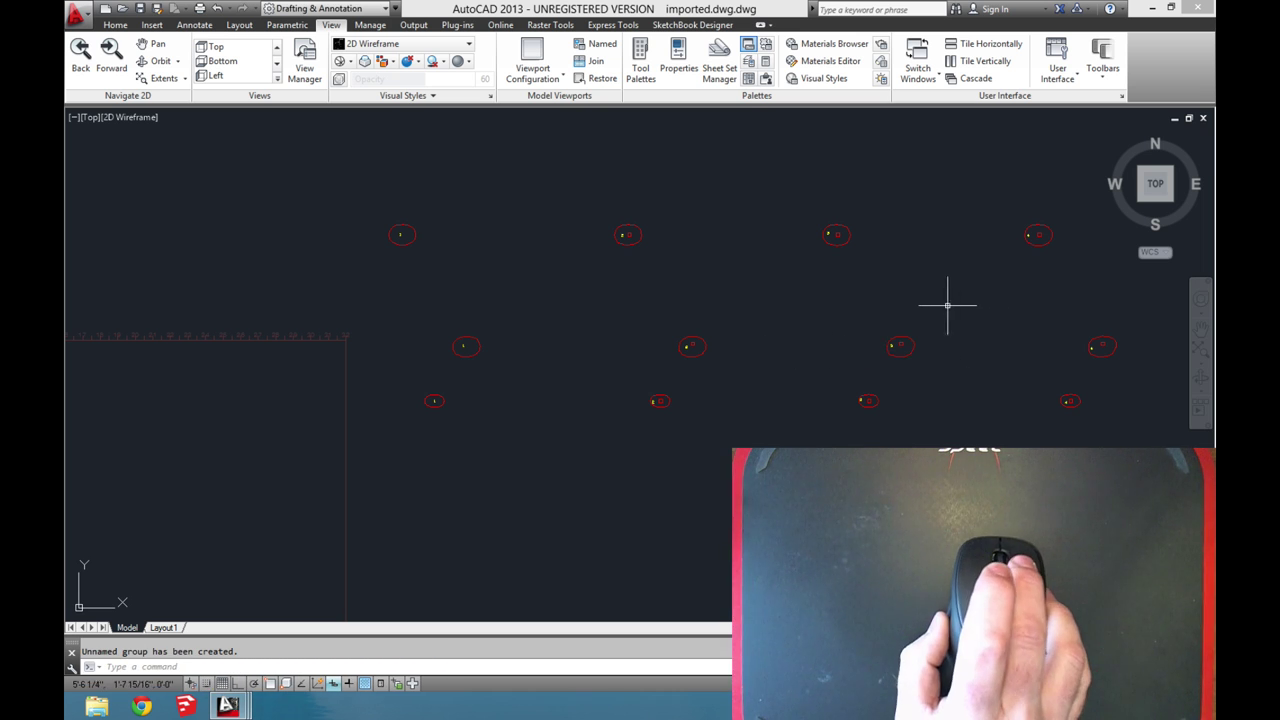
- Select several ellipses to check that each one picks as a group
{"action": "right_click", "coordinate": [803, 298]}
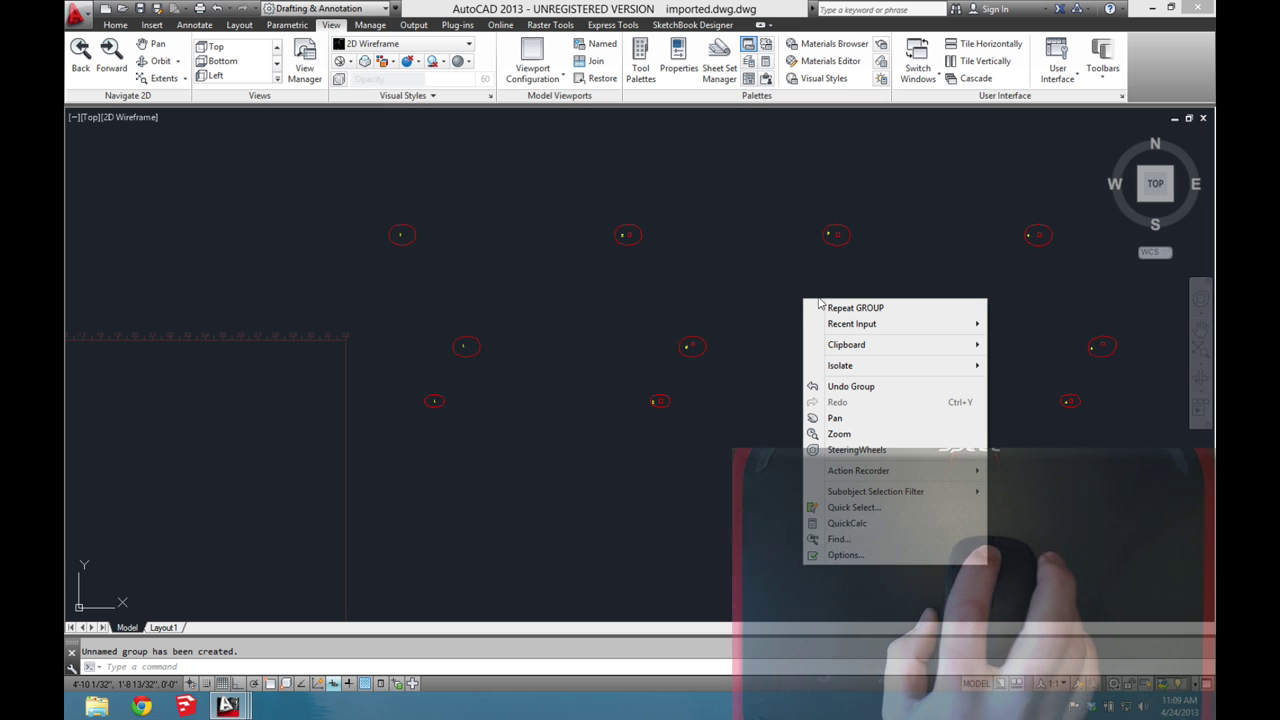
{"action": "left_click", "coordinate": [926, 259]}
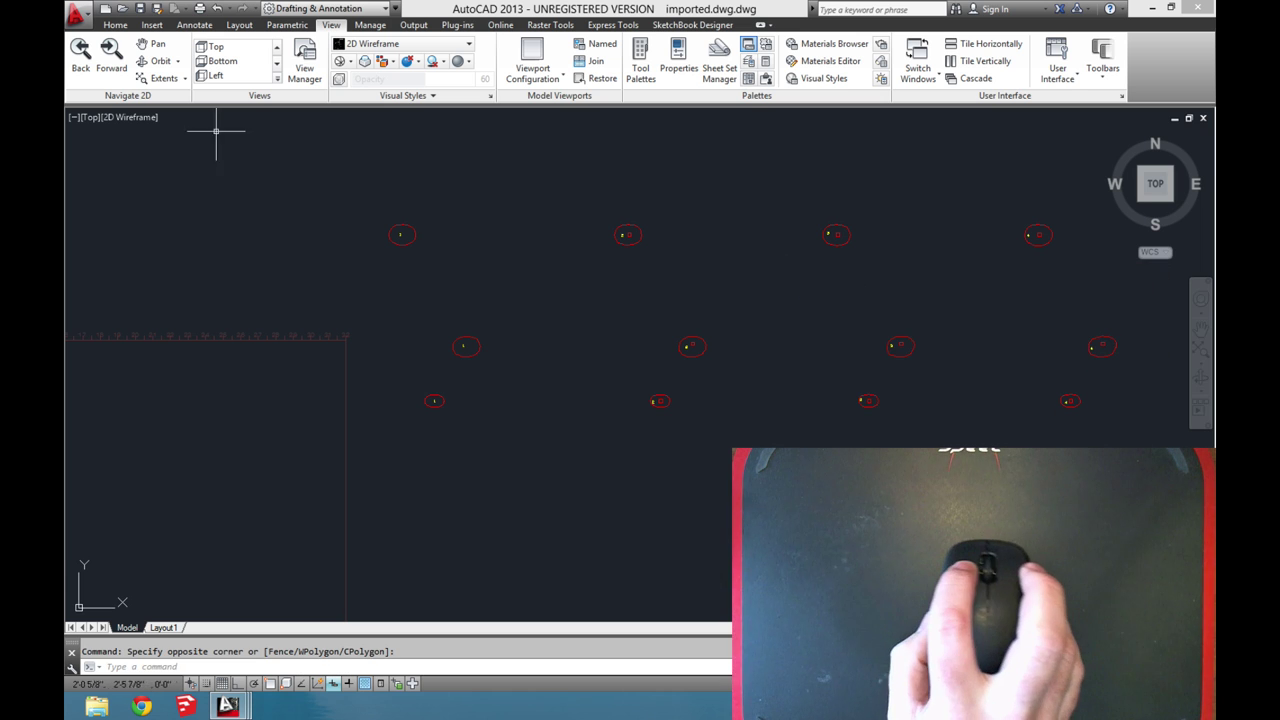
{"action": "left_click", "coordinate": [400, 235]}
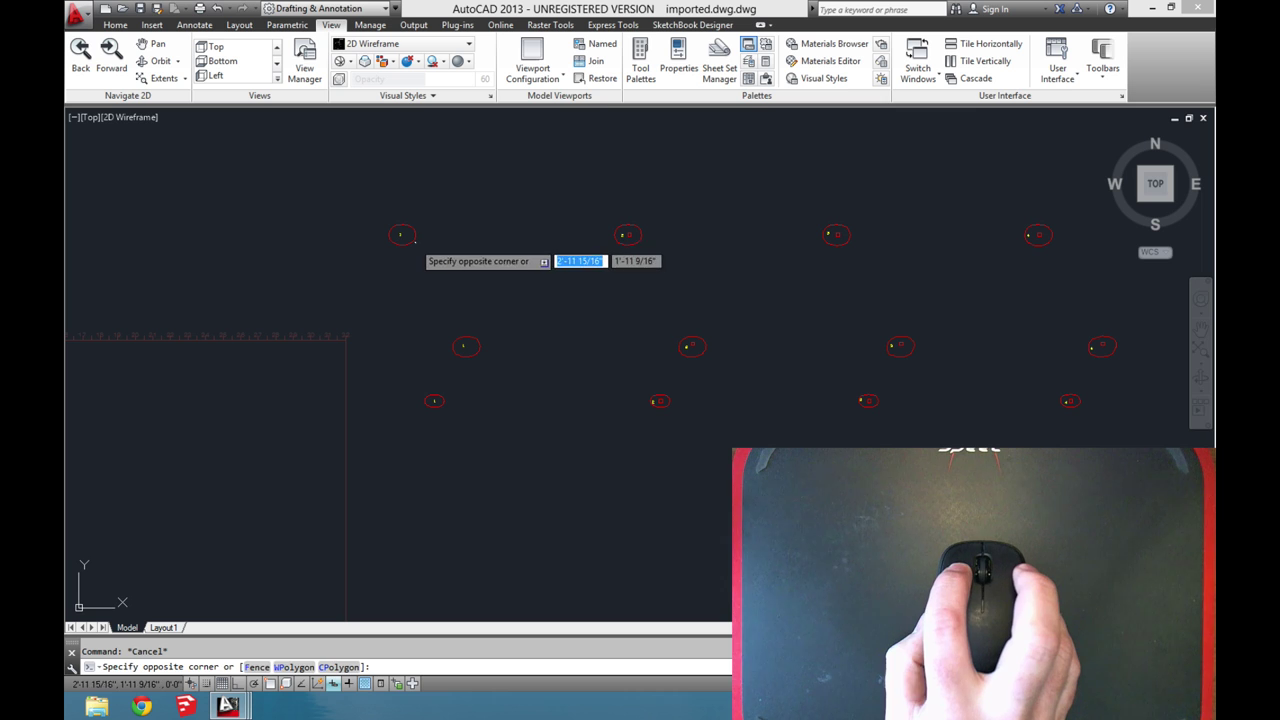
{"action": "left_click", "coordinate": [408, 241]}
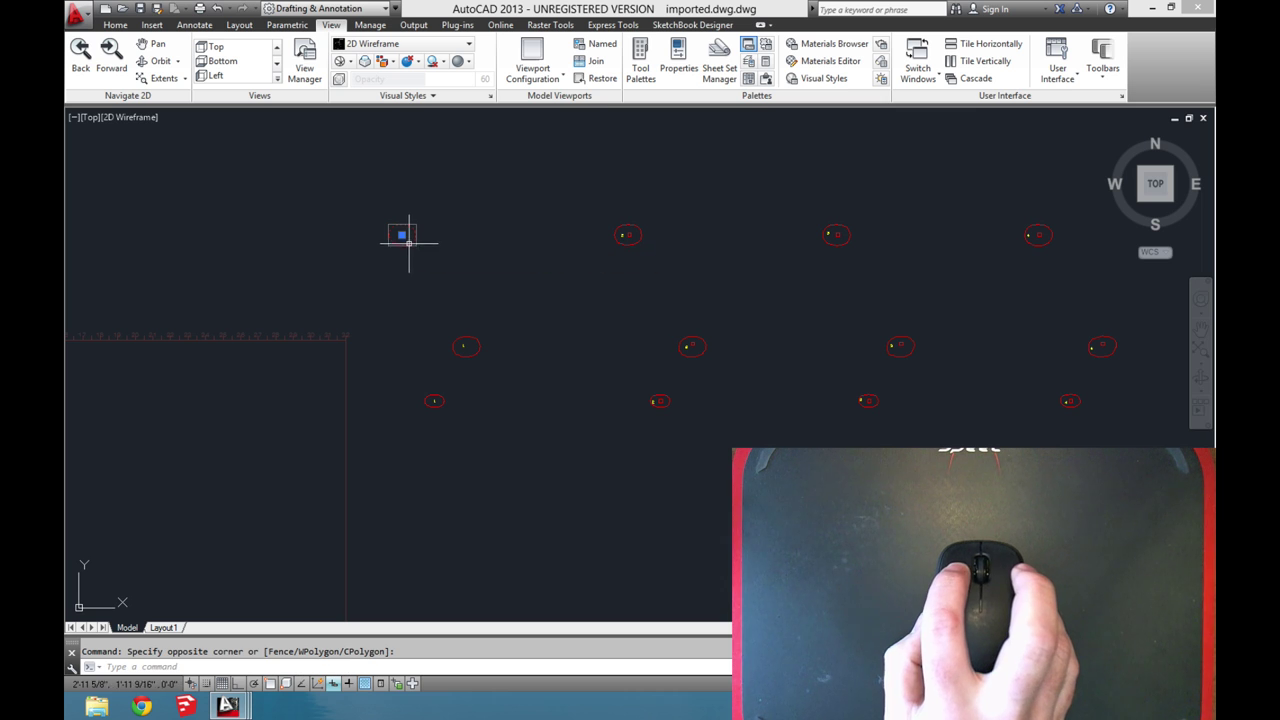
{"action": "left_click", "coordinate": [461, 344]}
{"action": "left_click", "coordinate": [470, 350]}
{"action": "left_click", "coordinate": [703, 346]}
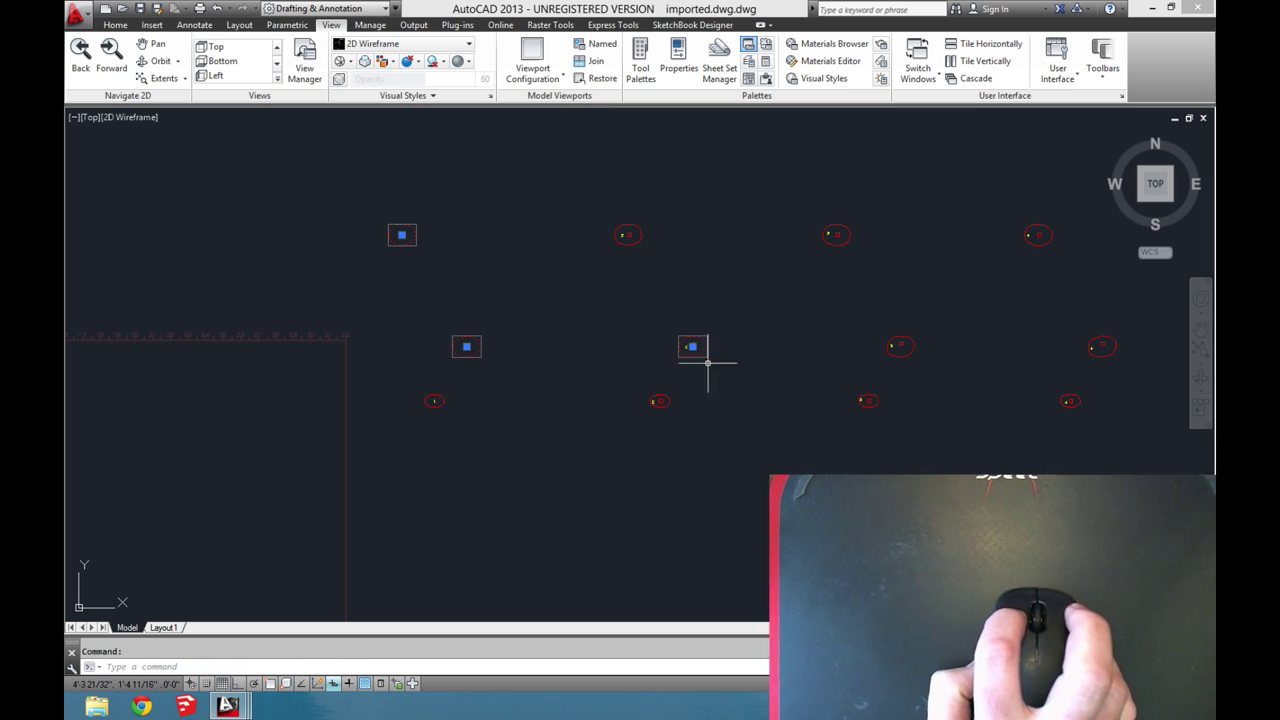
{"action": "left_click", "coordinate": [928, 342]}
- Pan along the row of numbered pieces and board outlines, then list open drawings
{"action": "key", "text": "Escape"}
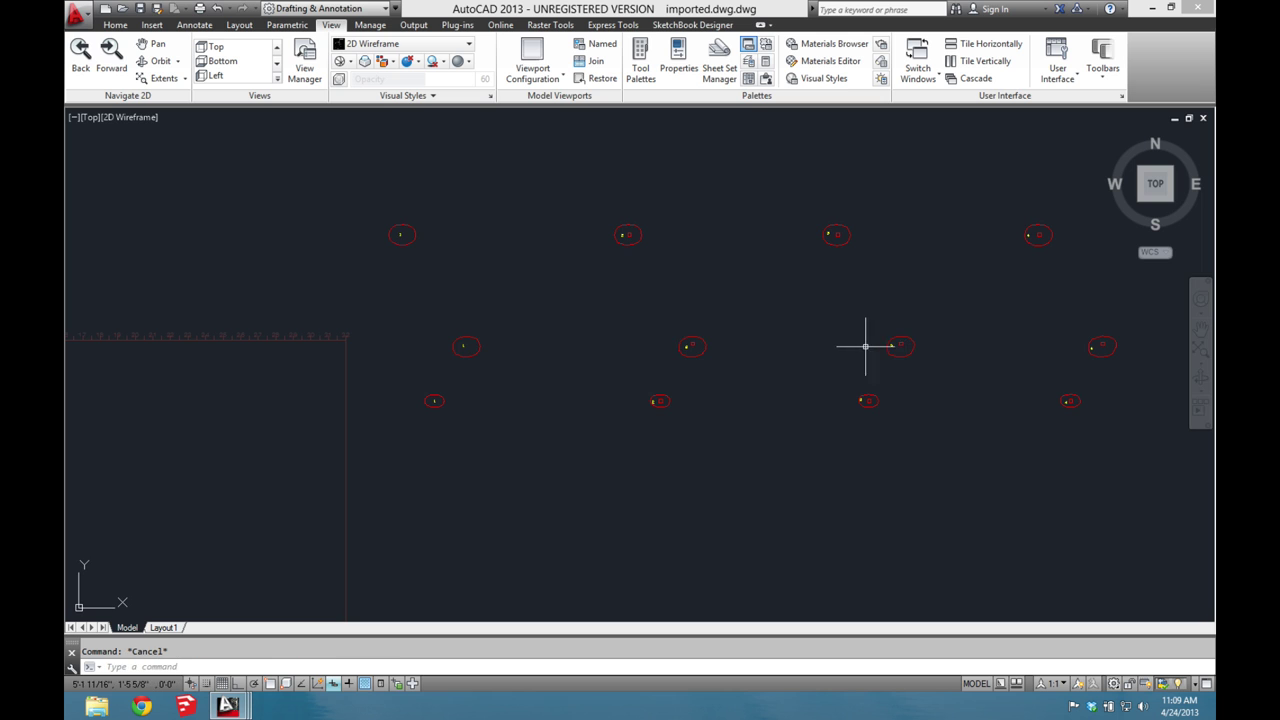
{"action": "scroll", "coordinate": [626, 300], "scroll_direction": "down", "scroll_amount": 5}
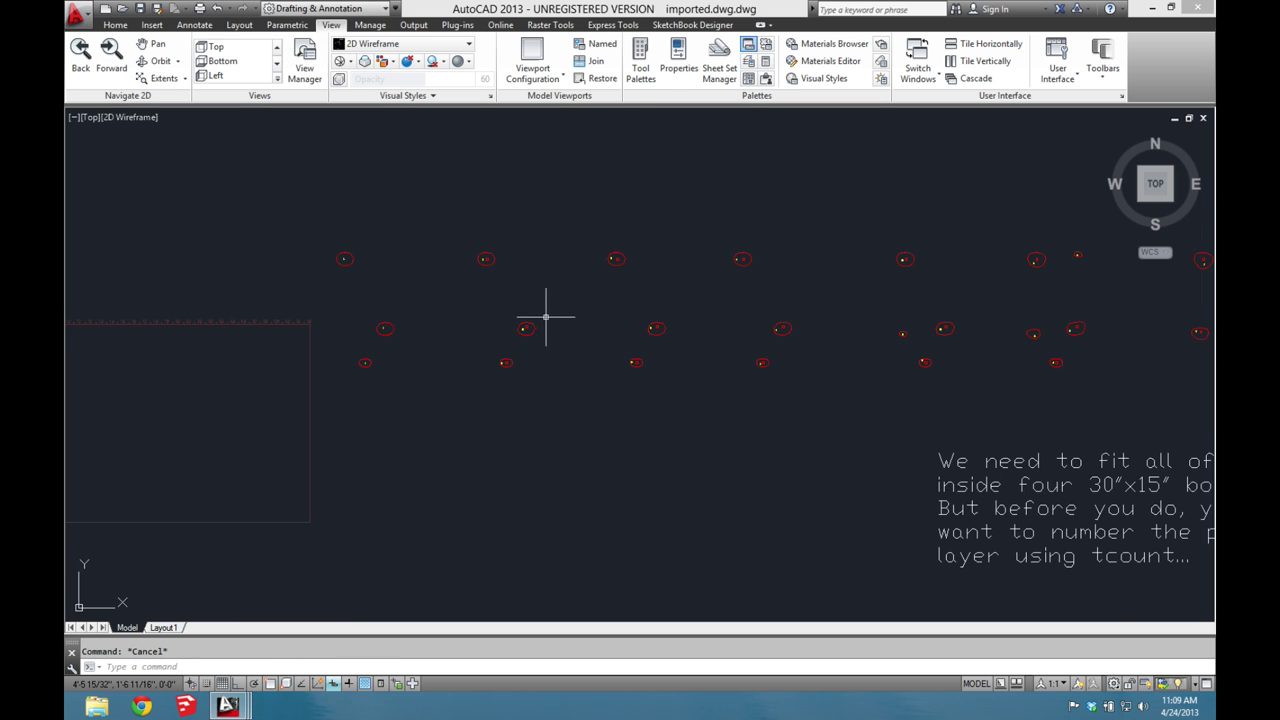
{"action": "middle_click_drag", "start_coordinate": [561, 326], "coordinate": [453, 268]}
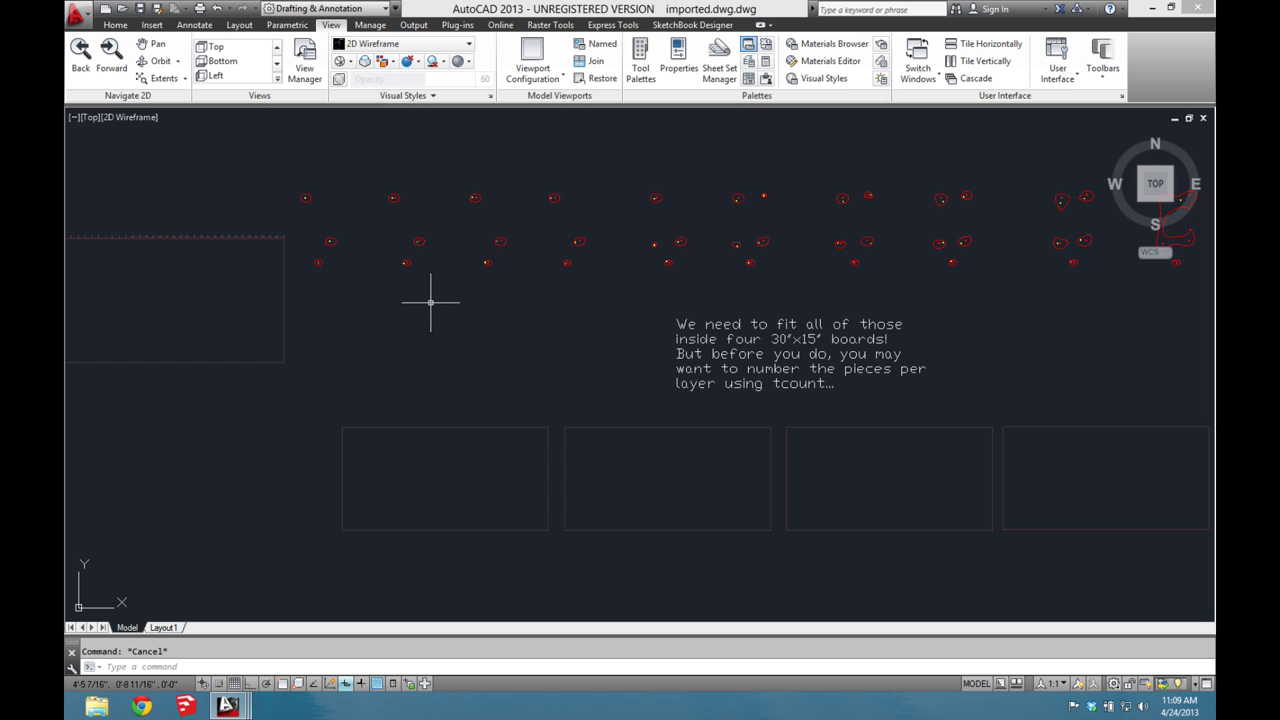
{"action": "middle_click_drag", "start_coordinate": [1014, 207], "coordinate": [497, 237]}
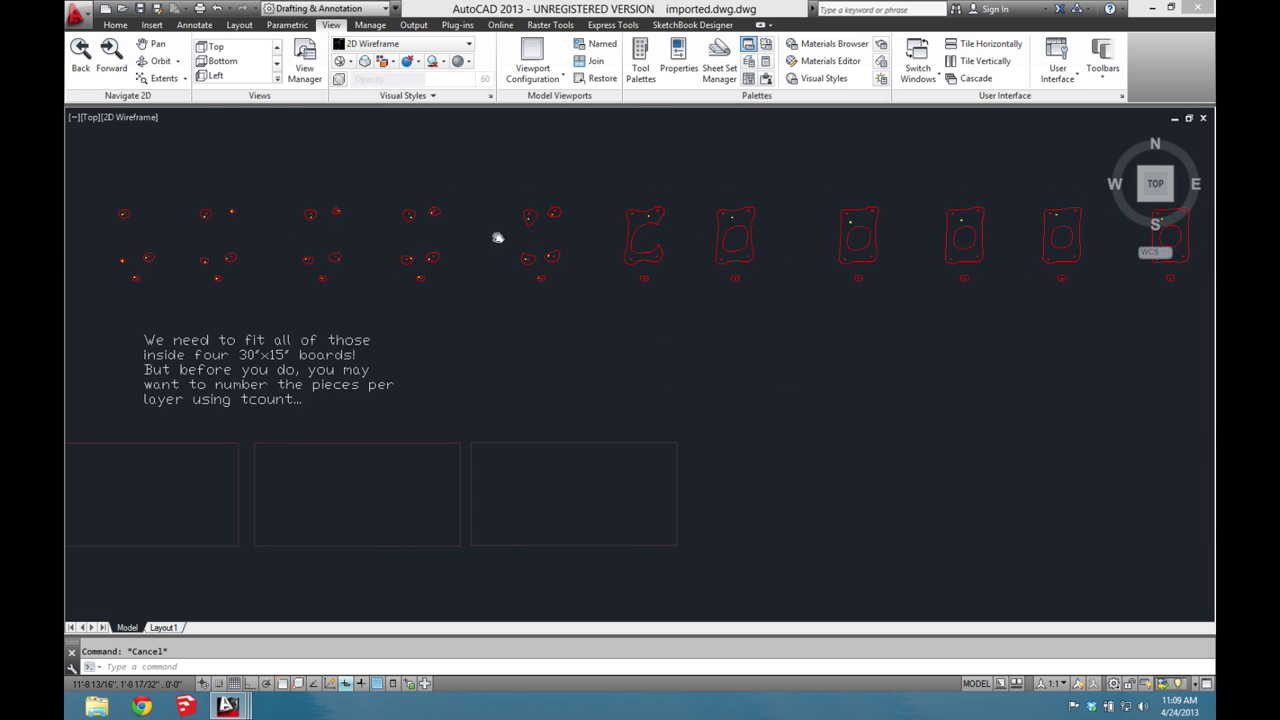
{"action": "mouse_move", "coordinate": [698, 235]}
{"action": "middle_mouse_down"}
{"action": "mouse_move", "coordinate": [711, 254]}
{"action": "mouse_move", "coordinate": [435, 267]}
{"action": "middle_mouse_up"}
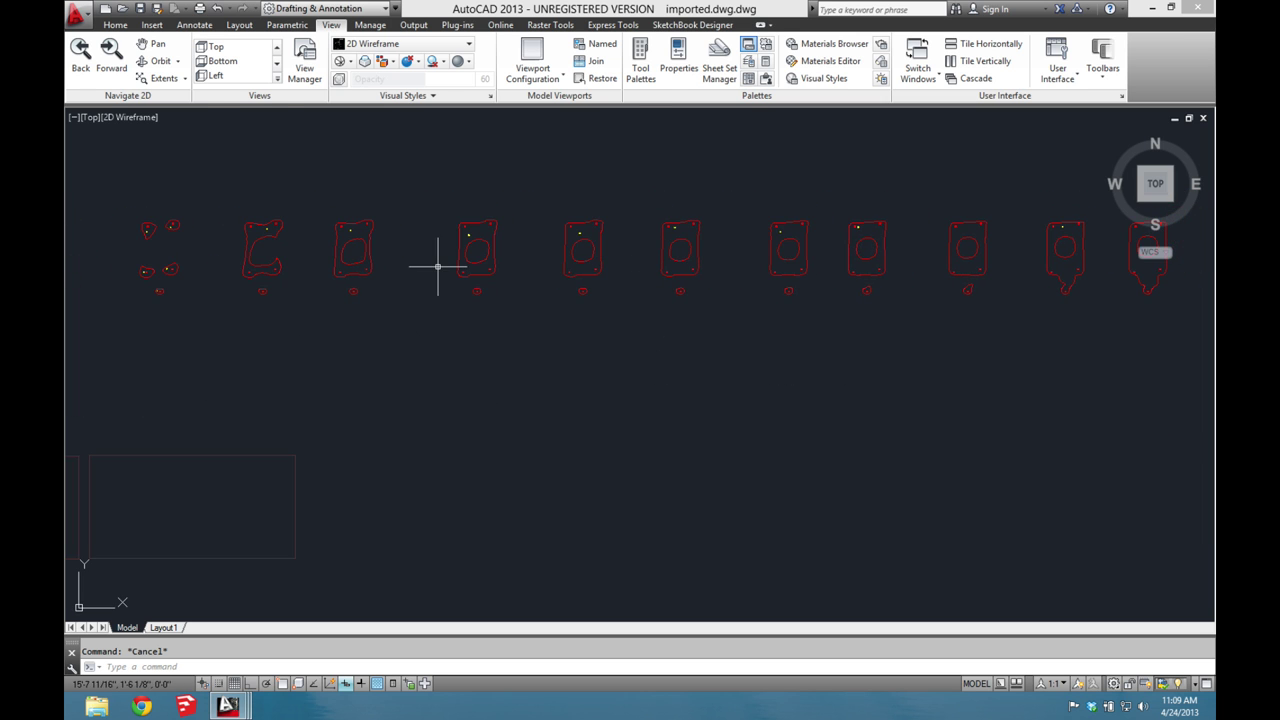
{"action": "mouse_move", "coordinate": [900, 255]}
{"action": "middle_mouse_down"}
{"action": "mouse_move", "coordinate": [657, 263]}
{"action": "mouse_move", "coordinate": [271, 306]}
{"action": "middle_mouse_up"}
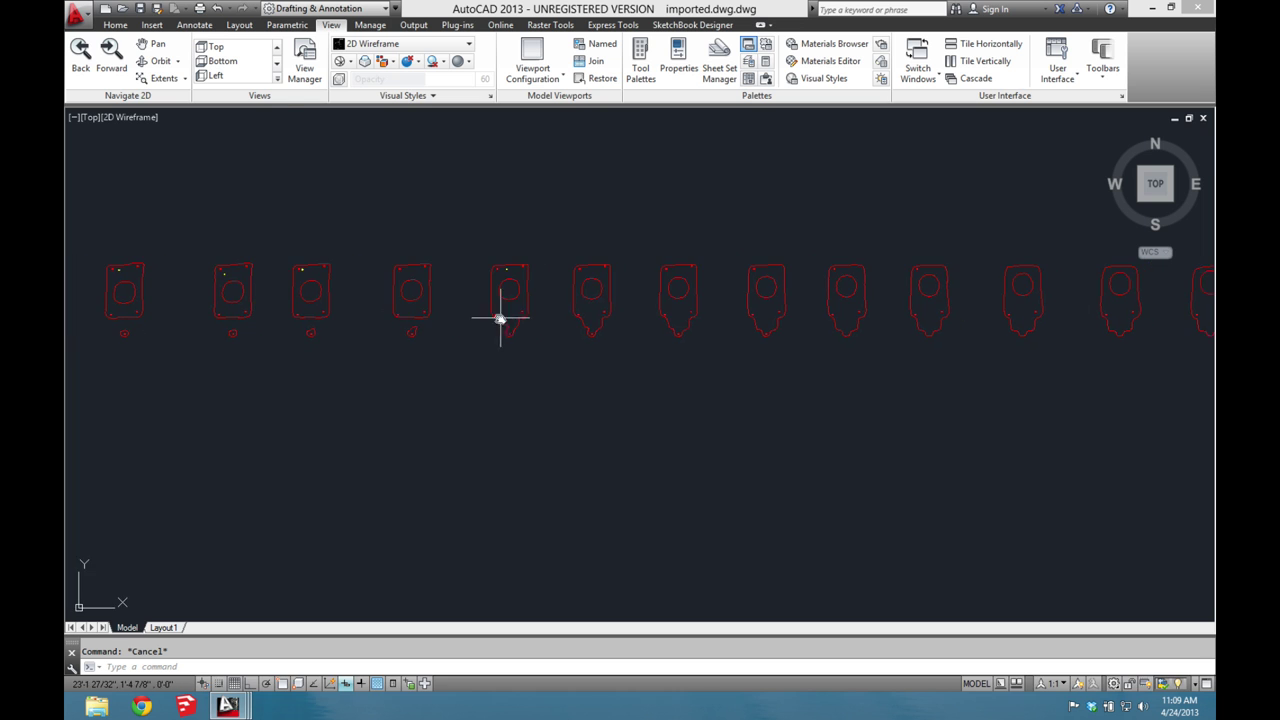
{"action": "middle_click_drag", "start_coordinate": [500, 317], "coordinate": [184, 301]}
{"action": "mouse_move", "coordinate": [957, 297]}
{"action": "middle_mouse_down"}
{"action": "mouse_move", "coordinate": [309, 303]}
{"action": "mouse_move", "coordinate": [886, 289]}
{"action": "middle_mouse_up"}
{"action": "scroll", "coordinate": [748, 303], "scroll_direction": "down", "scroll_amount": 5}
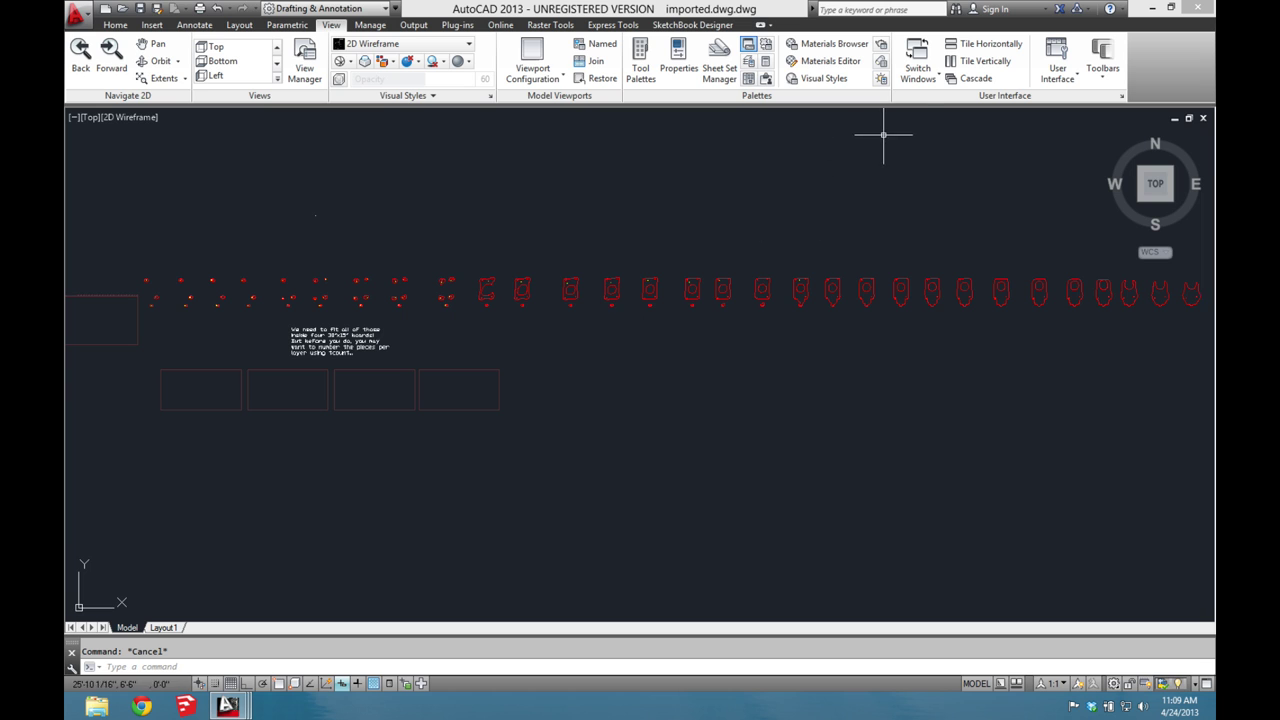
{"action": "left_click", "coordinate": [917, 78]}
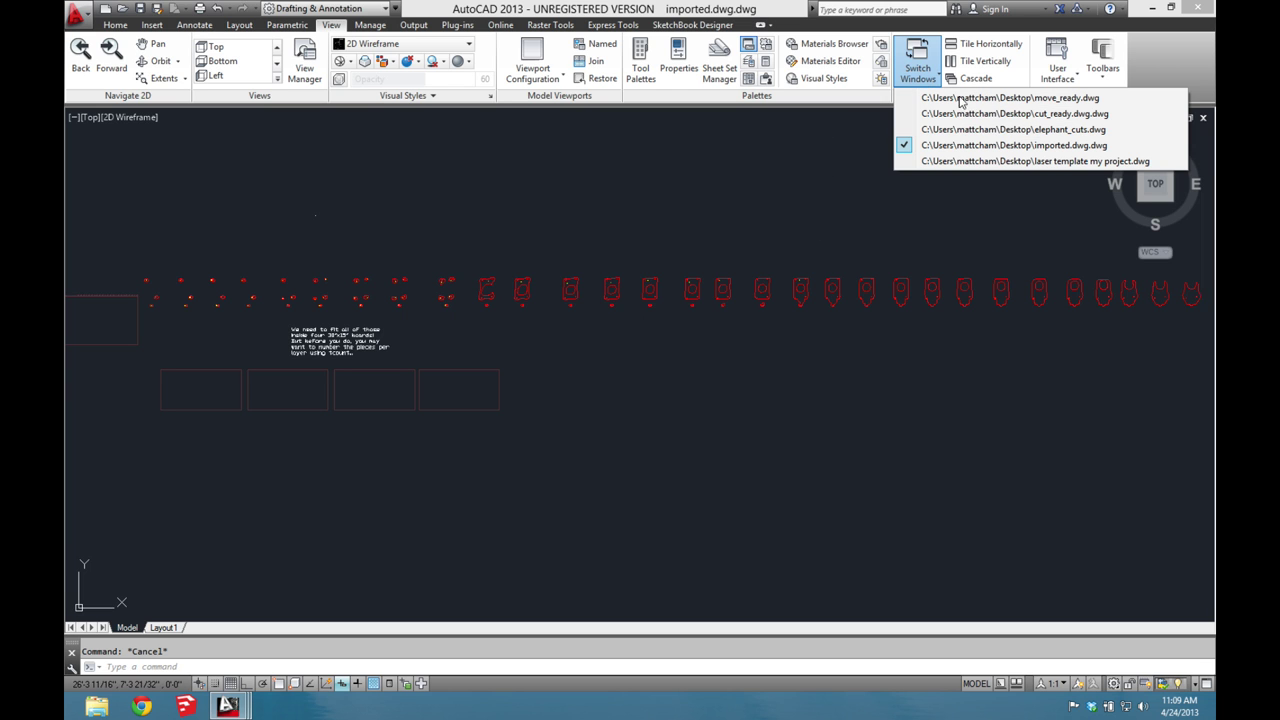
- Switch to move_ready.dwg and center its pieces and four board outlines
{"action": "left_click", "coordinate": [960, 98]}
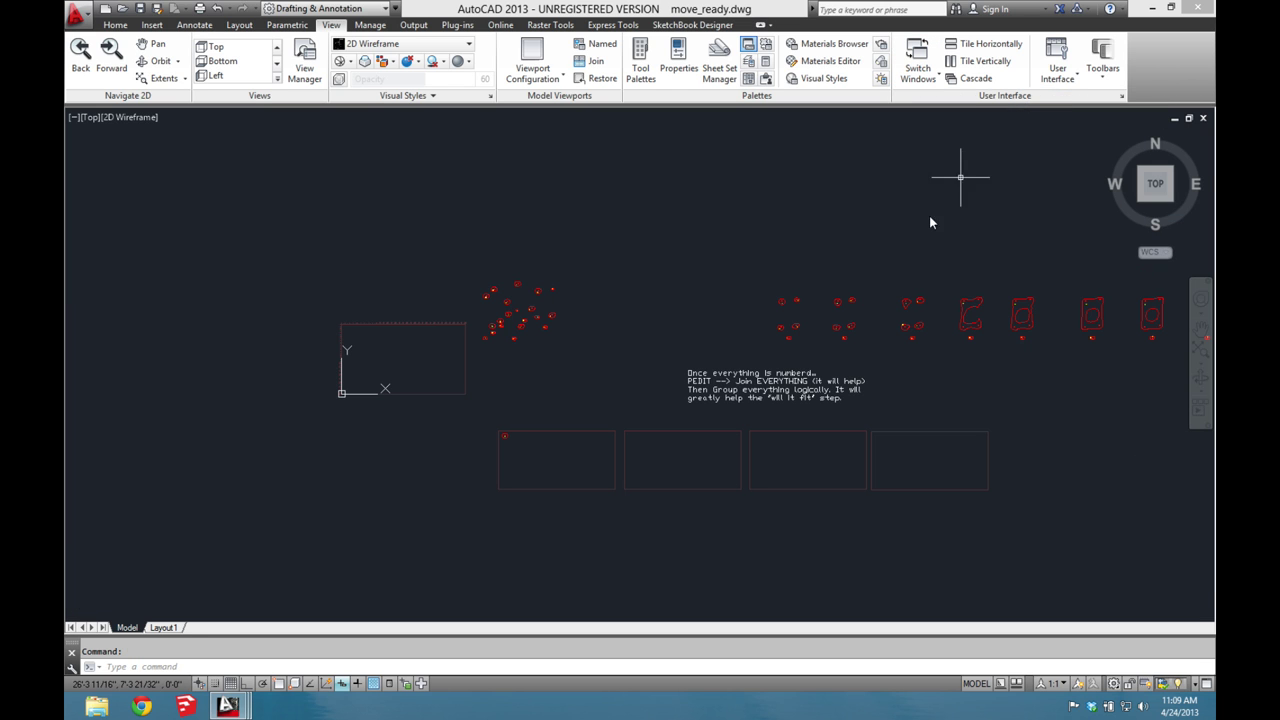
{"action": "middle_click_drag", "start_coordinate": [900, 259], "coordinate": [788, 199]}
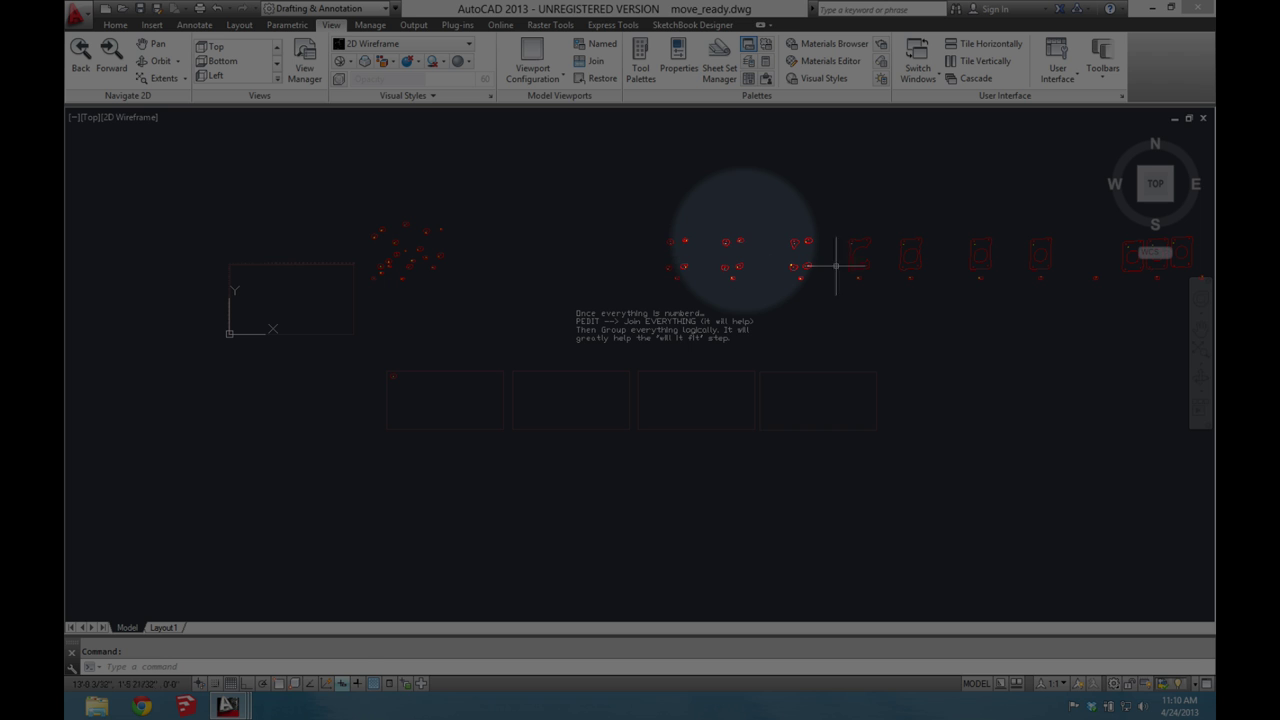
{"action": "left_click", "coordinate": [868, 266]}
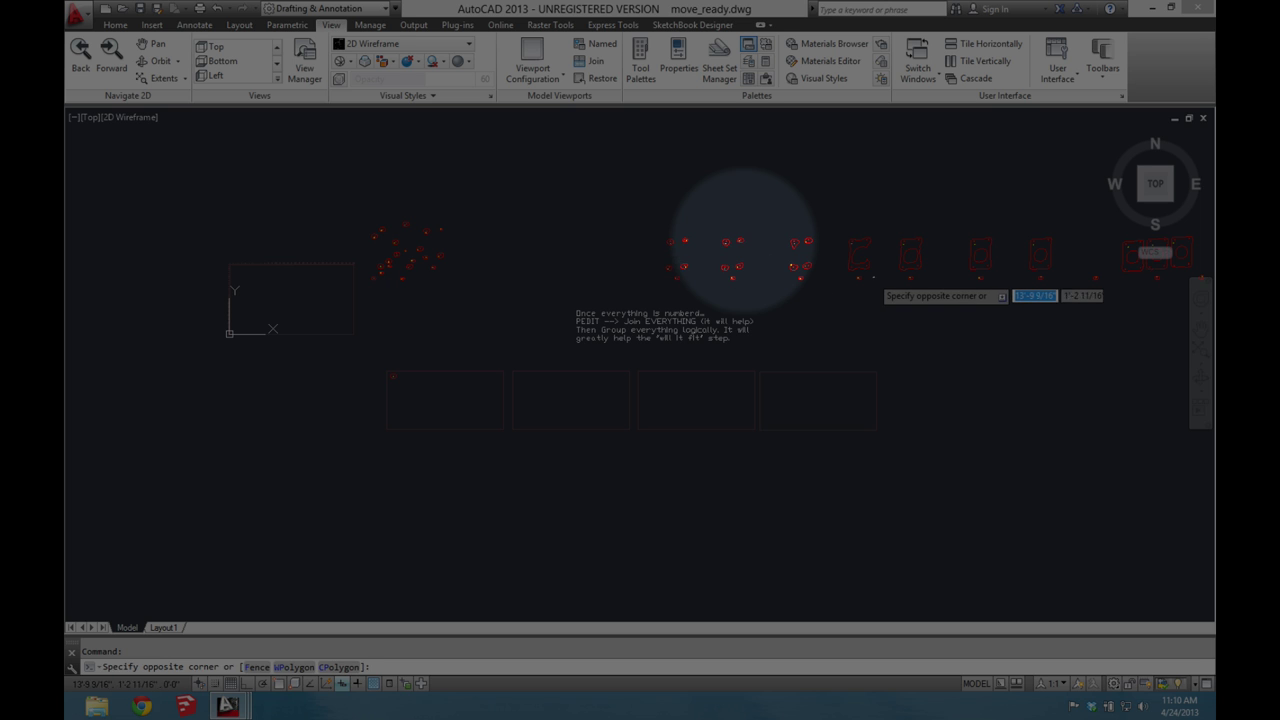
{"action": "key", "text": "Escape"}
{"action": "middle_click_drag", "start_coordinate": [742, 264], "coordinate": [580, 250]}
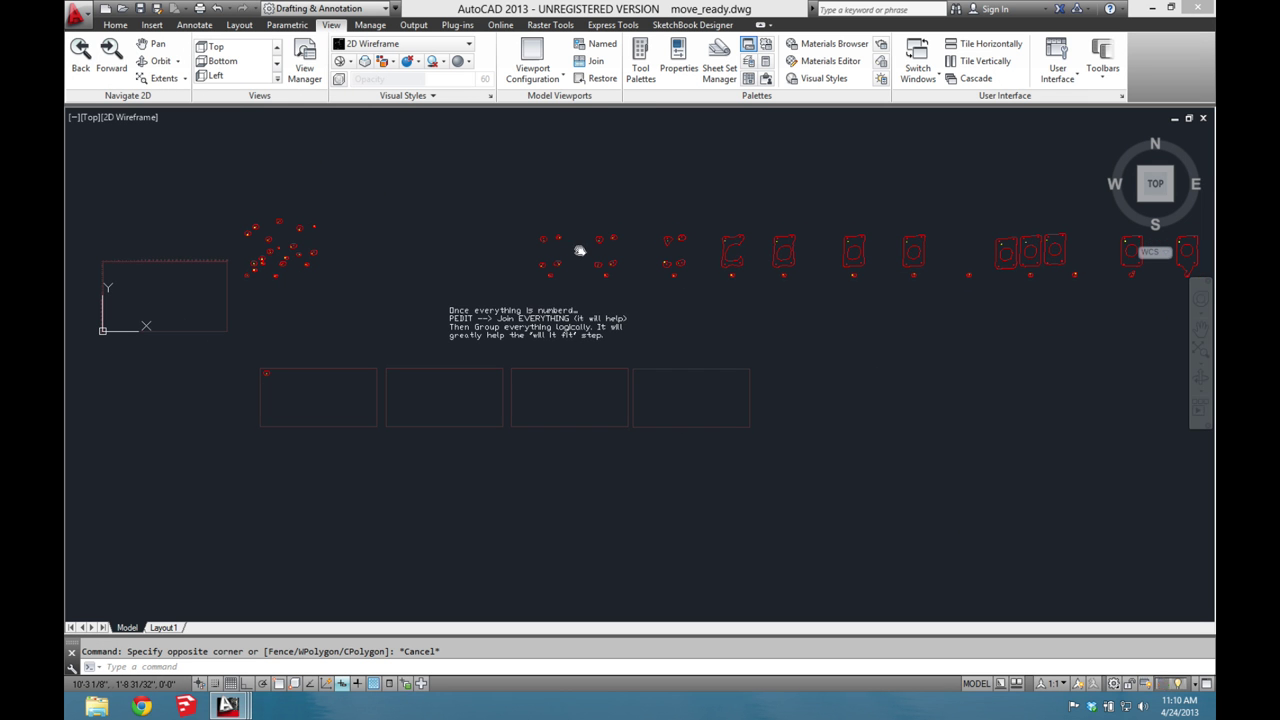
- Move the first window-selected group of small pieces next to the left cluster
{"action": "key", "text": "Return"}
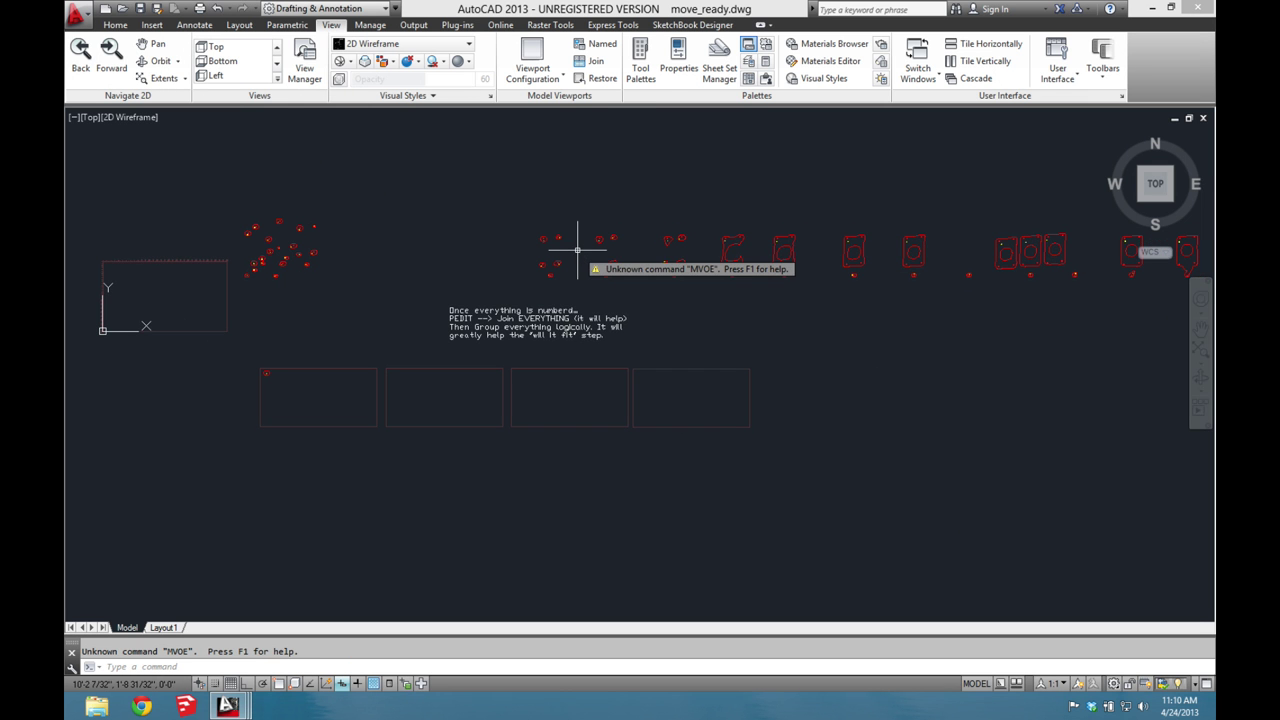
{"action": "type", "text": "move"}
{"action": "key", "text": "Return"}
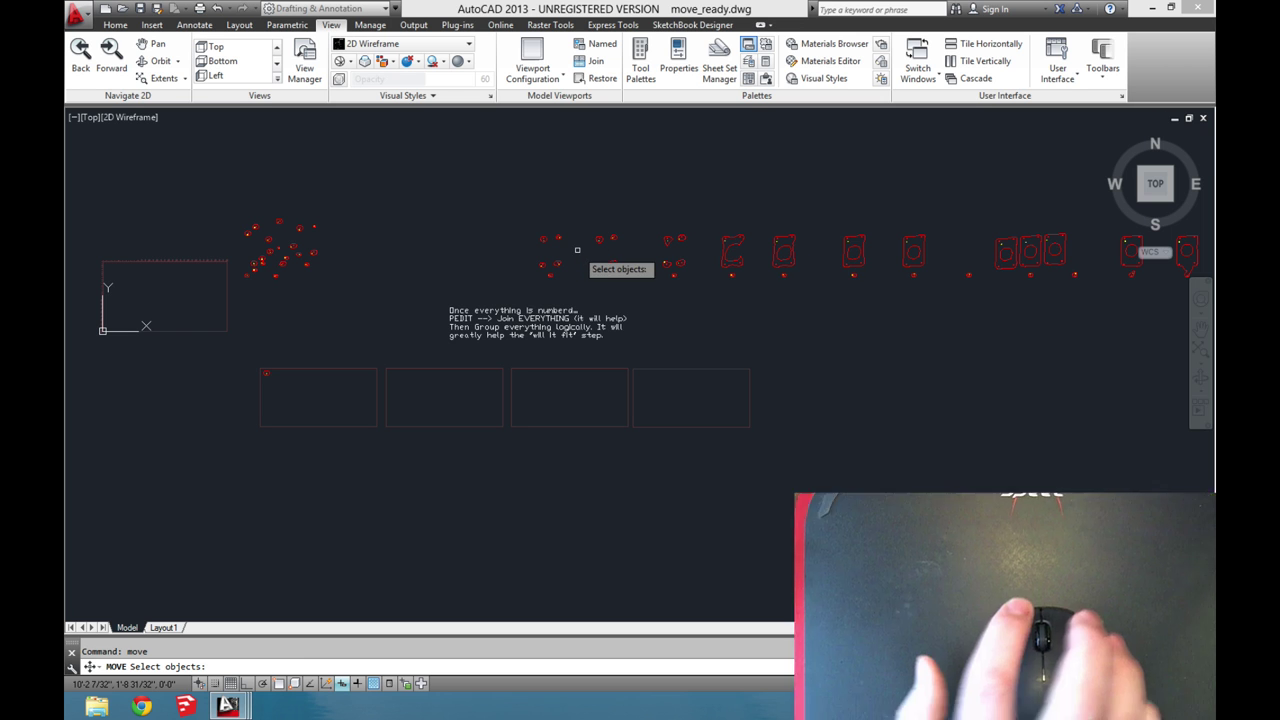
{"action": "left_click", "coordinate": [527, 225]}
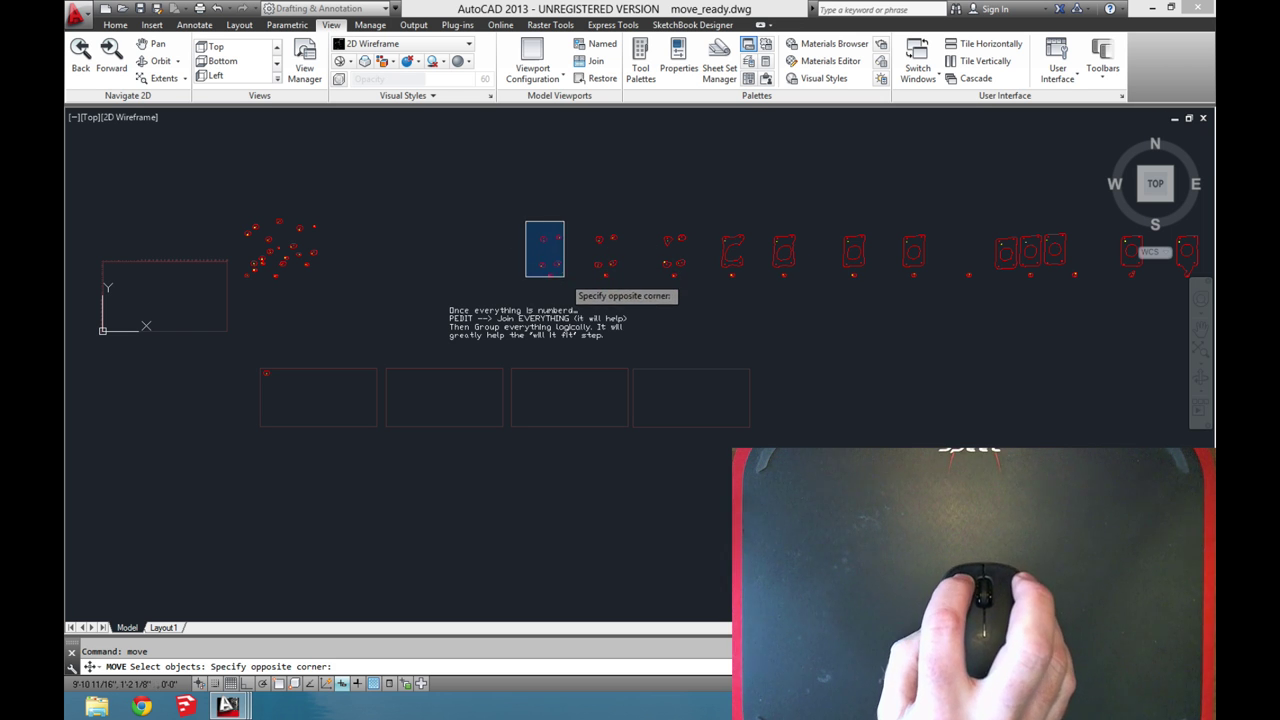
{"action": "left_click", "coordinate": [568, 281]}
{"action": "key", "text": "Return"}
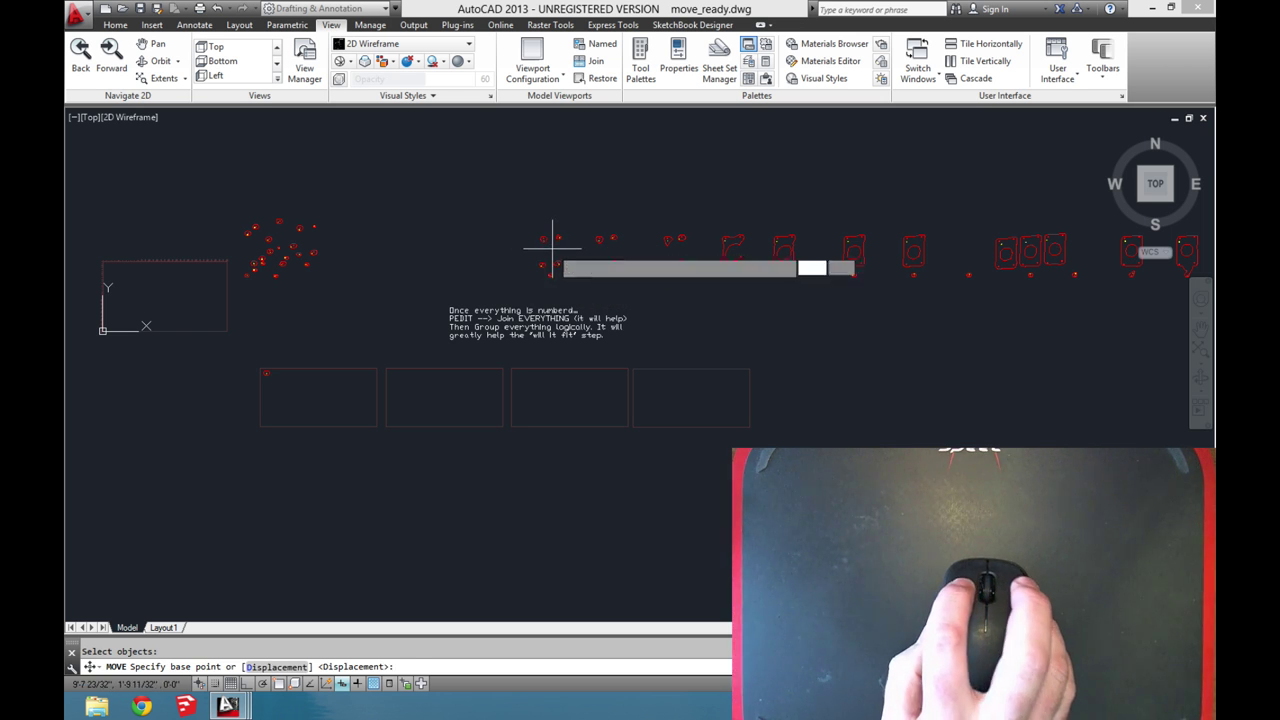
{"action": "left_click", "coordinate": [553, 248]}
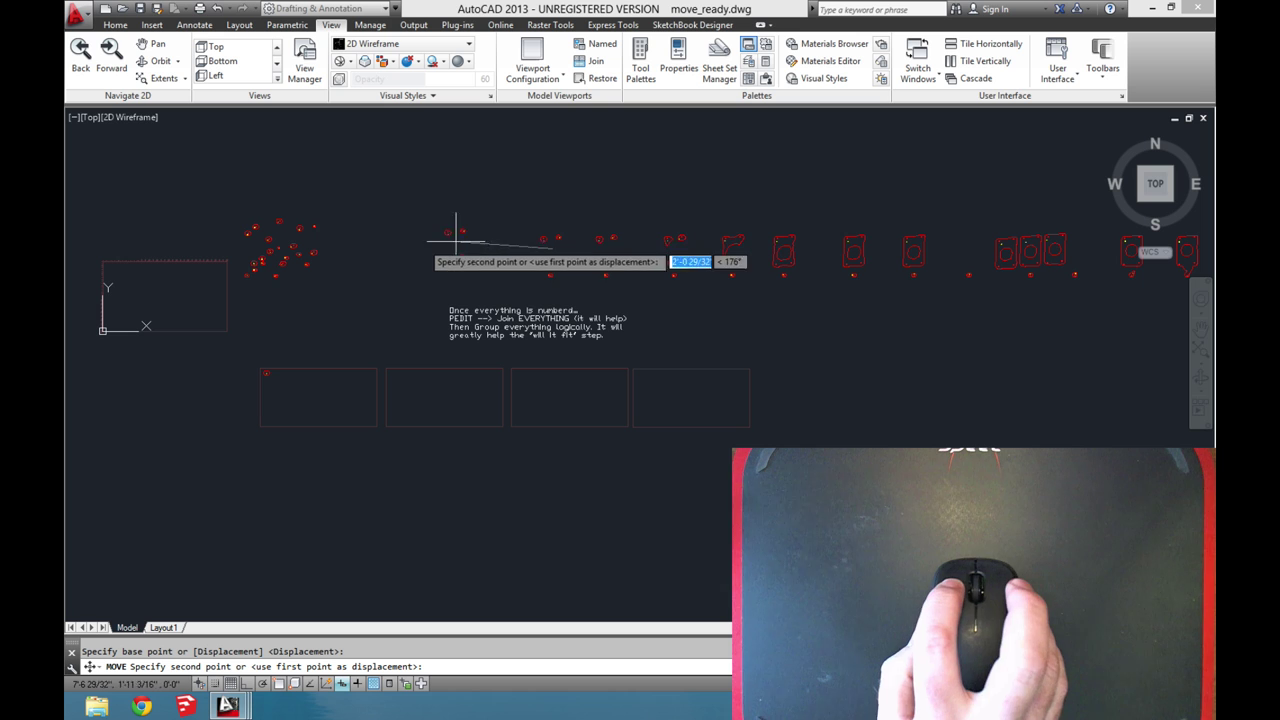
{"action": "left_click", "coordinate": [329, 230]}
- Move two more batches of small pieces, including the right-hand row, further left
{"action": "key", "text": "Return"}
{"action": "left_click", "coordinate": [590, 225]}
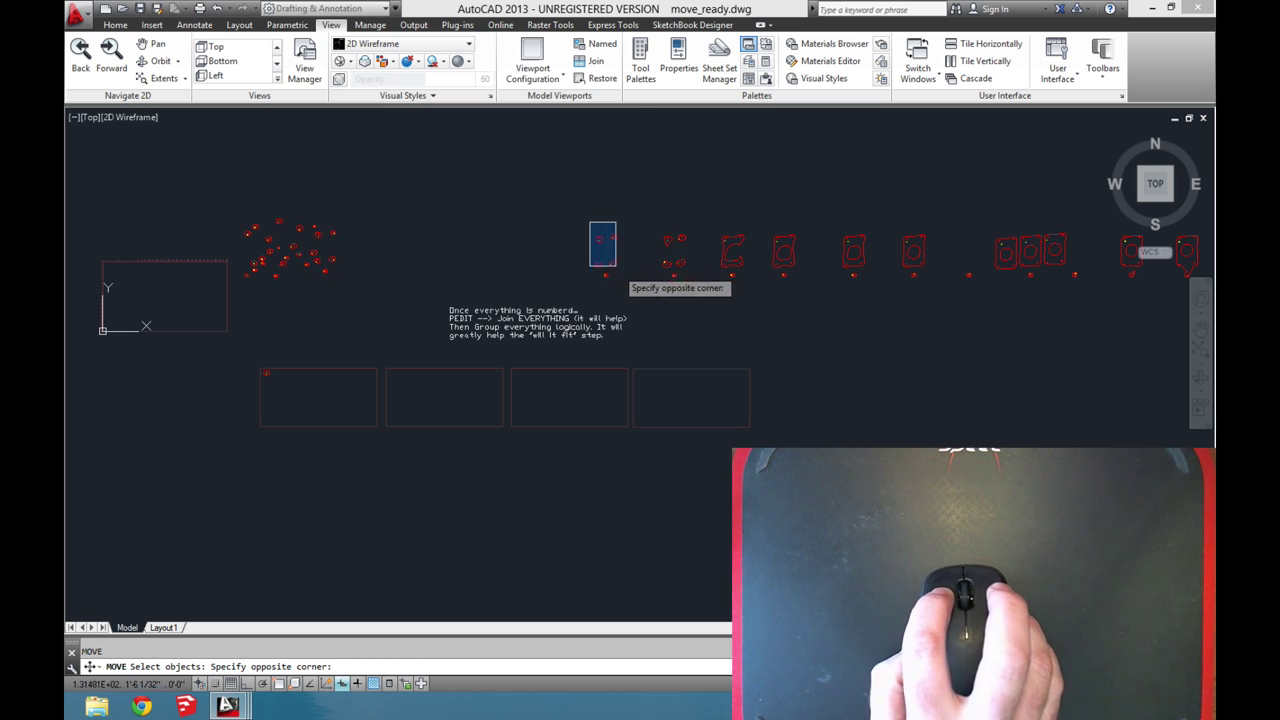
{"action": "left_click", "coordinate": [614, 266]}
{"action": "key", "text": "Return"}
{"action": "left_click", "coordinate": [615, 241]}
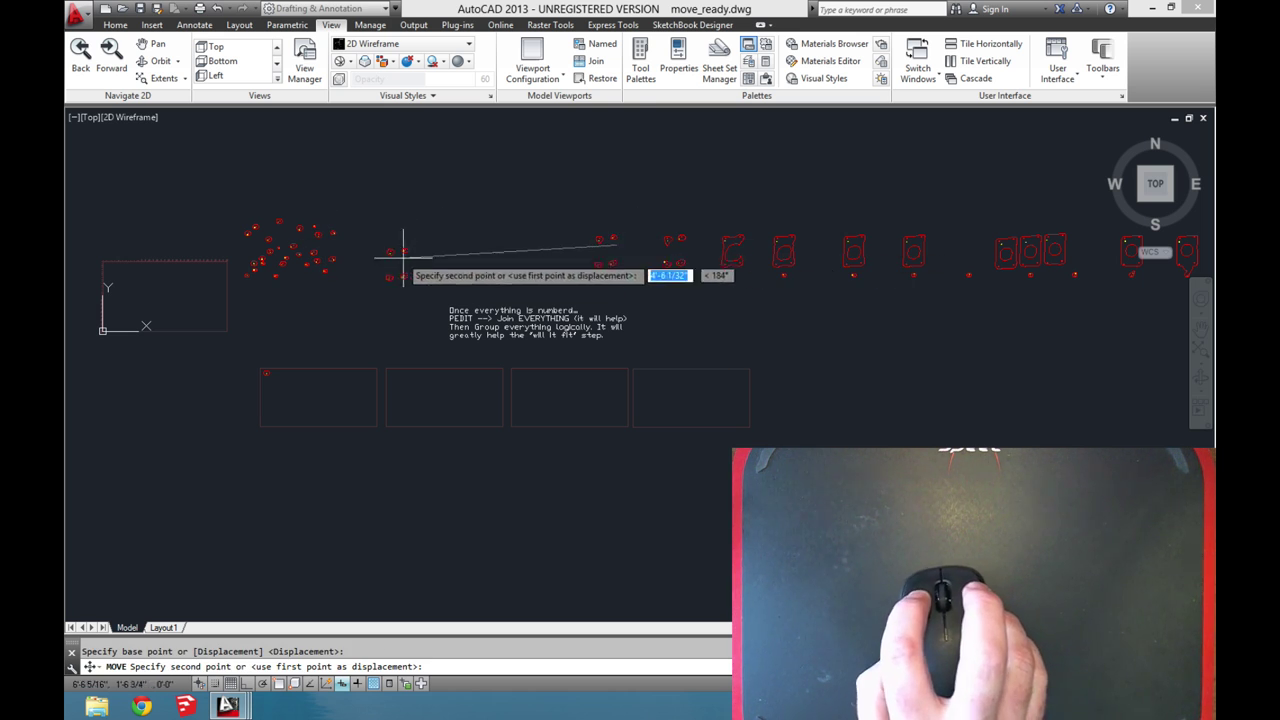
{"action": "left_click", "coordinate": [357, 251]}
{"action": "key", "text": "Return"}
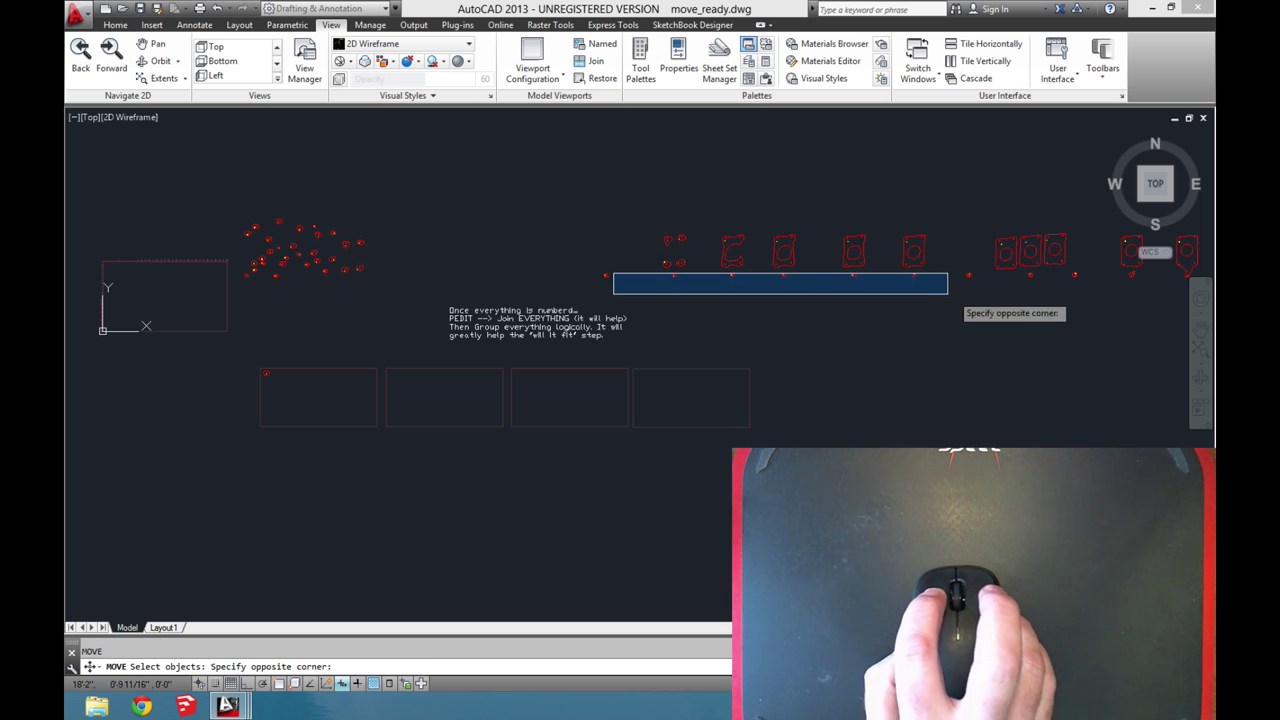
{"action": "left_click", "coordinate": [950, 291]}
{"action": "key", "text": "Return"}
{"action": "left_click", "coordinate": [925, 293]}
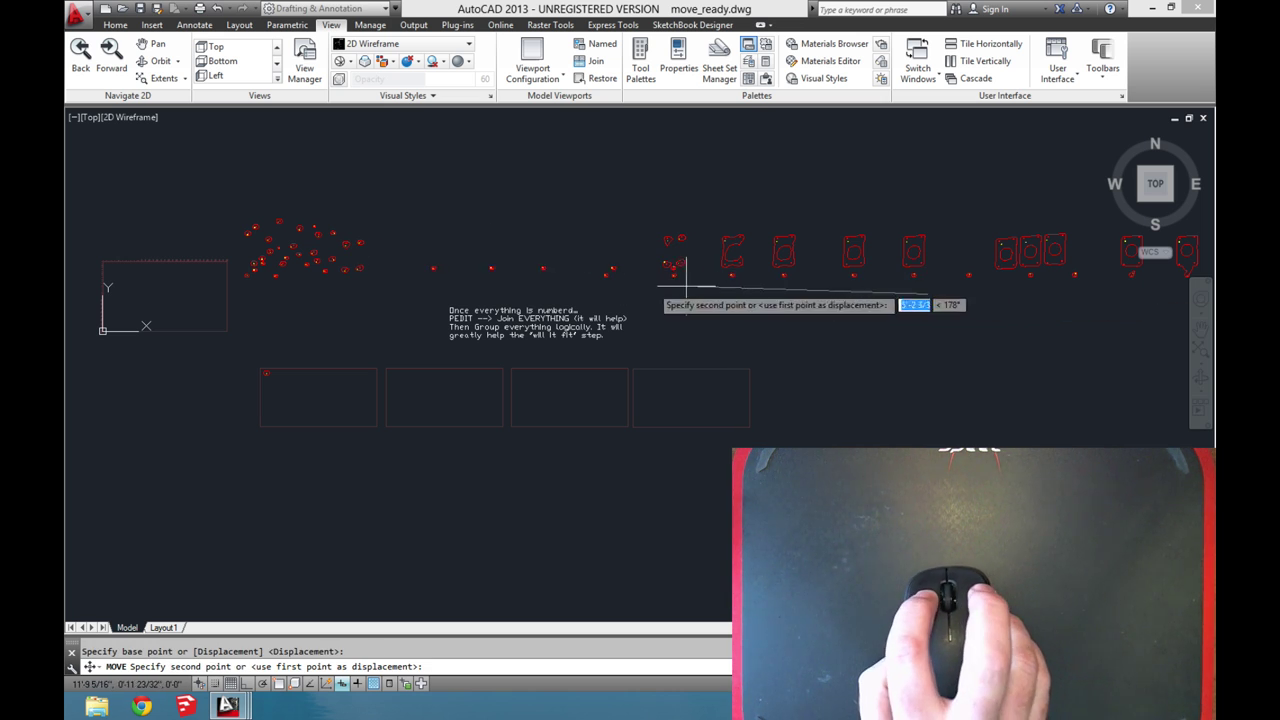
{"action": "left_click", "coordinate": [580, 287]}
- Move another batch of small pieces close to the left cluster
{"action": "key", "text": "Return"}
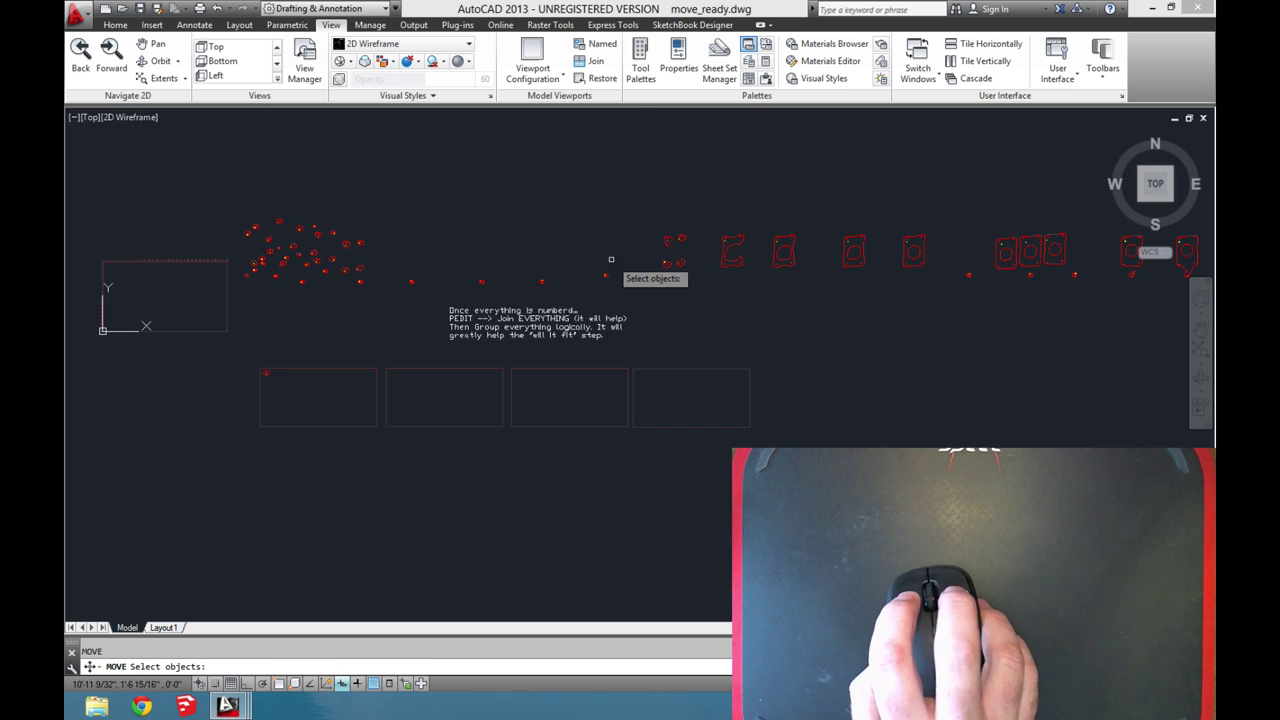
{"action": "left_click", "coordinate": [520, 266]}
{"action": "left_click", "coordinate": [628, 289]}
{"action": "key", "text": "Return"}
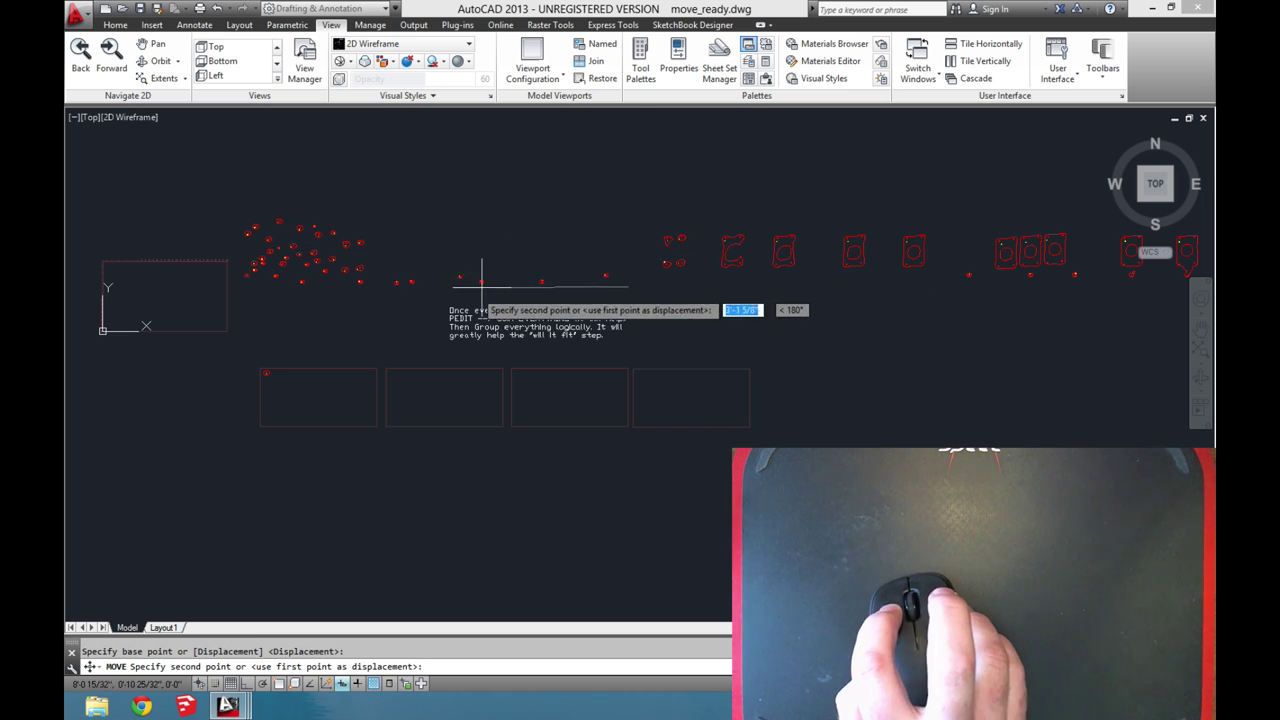
{"action": "left_click", "coordinate": [440, 288]}
{"action": "left_click", "coordinate": [553, 262]}
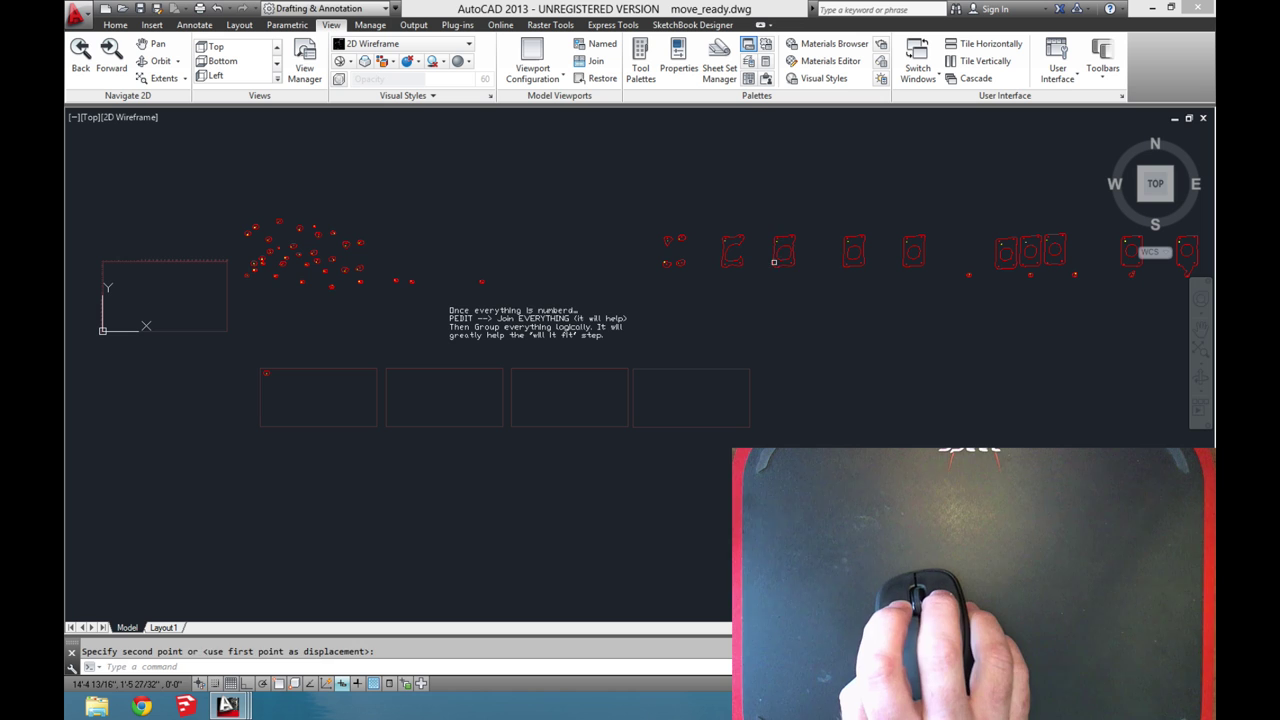
- Reposition two framed pieces, one above its neighbour and one beside its neighbours
{"action": "key", "text": "Return"}
{"action": "left_click", "coordinate": [716, 228]}
{"action": "left_click", "coordinate": [766, 298]}
{"action": "key", "text": "Return"}
{"action": "left_click", "coordinate": [763, 293]}
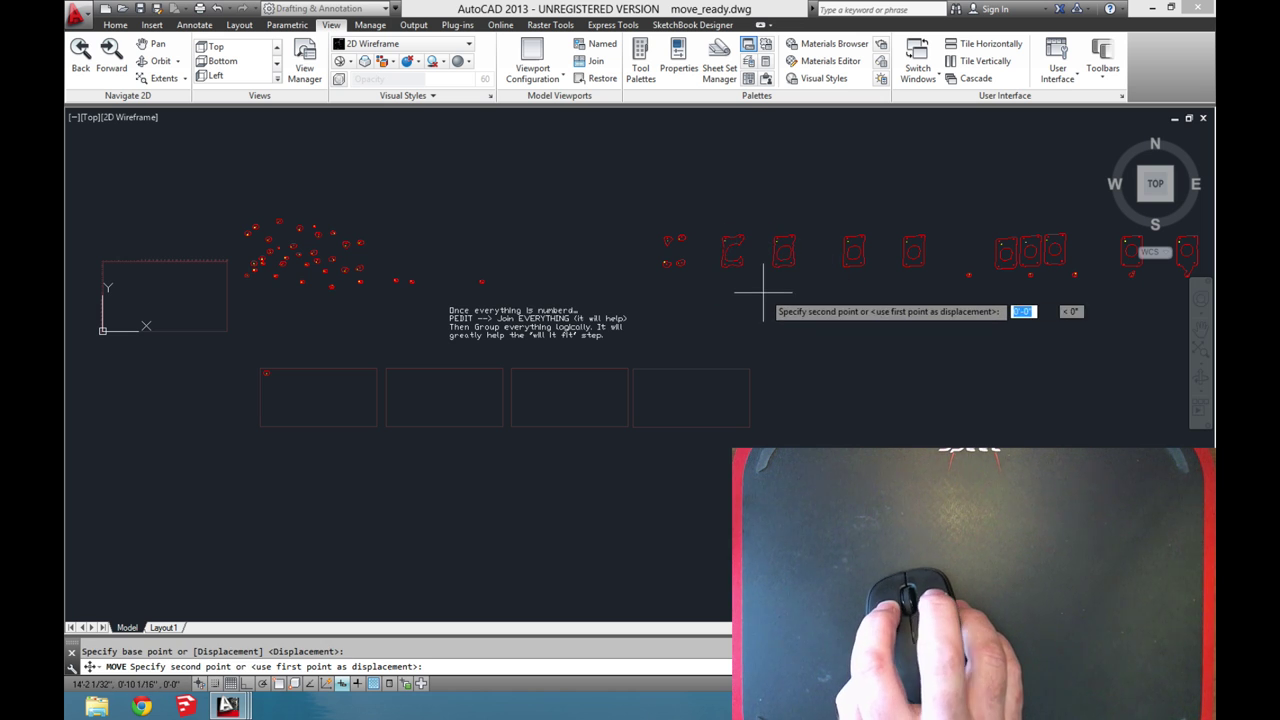
{"action": "left_click", "coordinate": [824, 250]}
{"action": "key", "text": "Return"}
{"action": "left_click", "coordinate": [838, 224]}
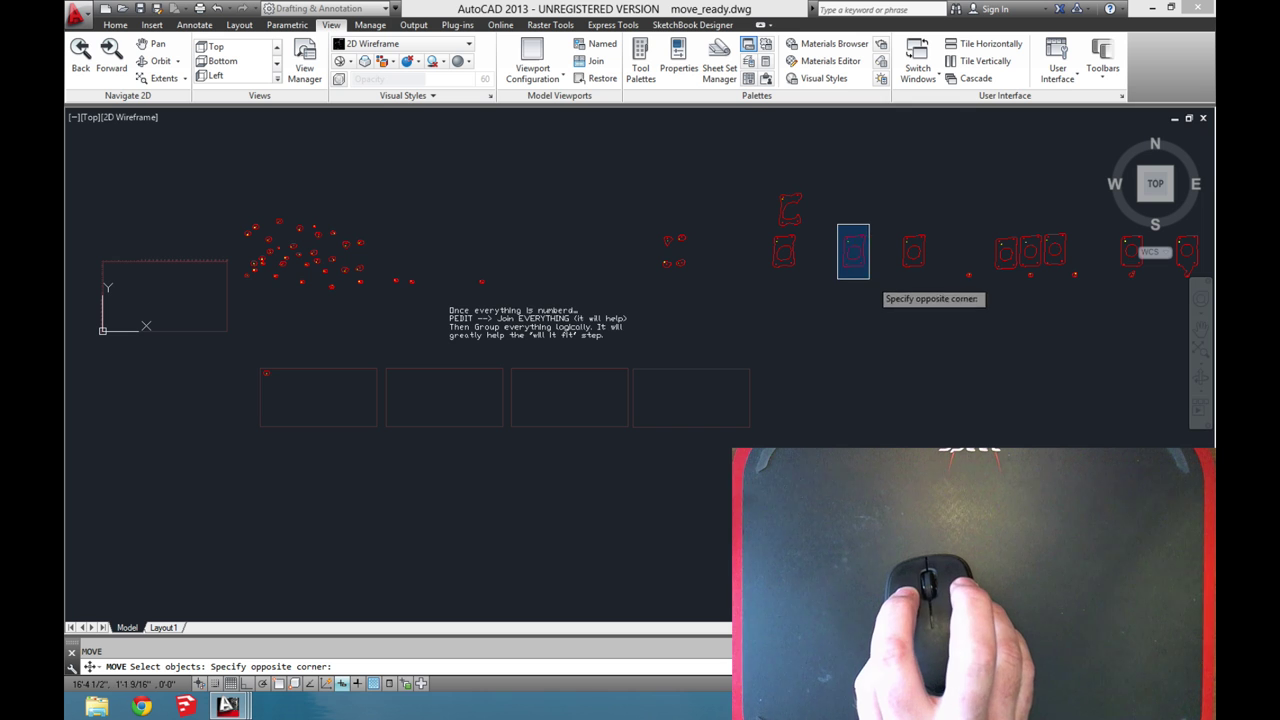
{"action": "left_click", "coordinate": [869, 279]}
{"action": "key", "text": "Return"}
{"action": "left_click", "coordinate": [870, 281]}
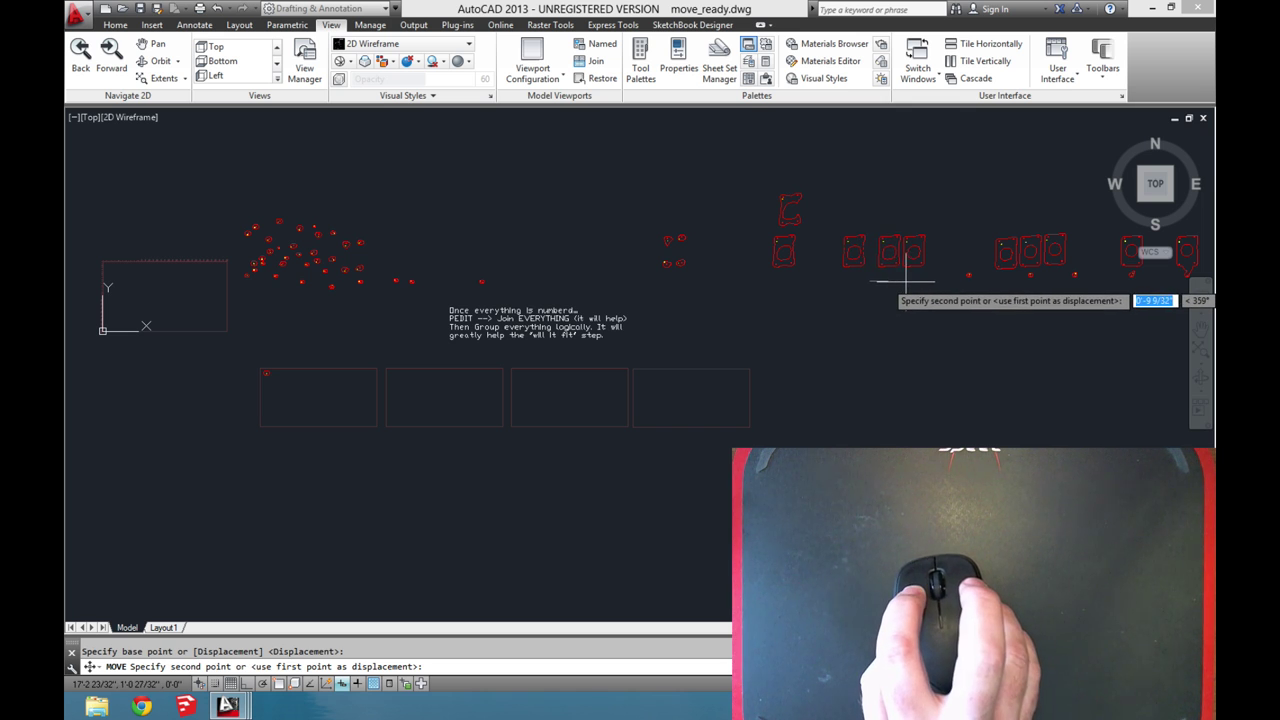
{"action": "left_click", "coordinate": [907, 279]}
- Bring the large head shapes into view and place one beside the others
{"action": "middle_click_drag", "start_coordinate": [908, 278], "coordinate": [450, 305]}
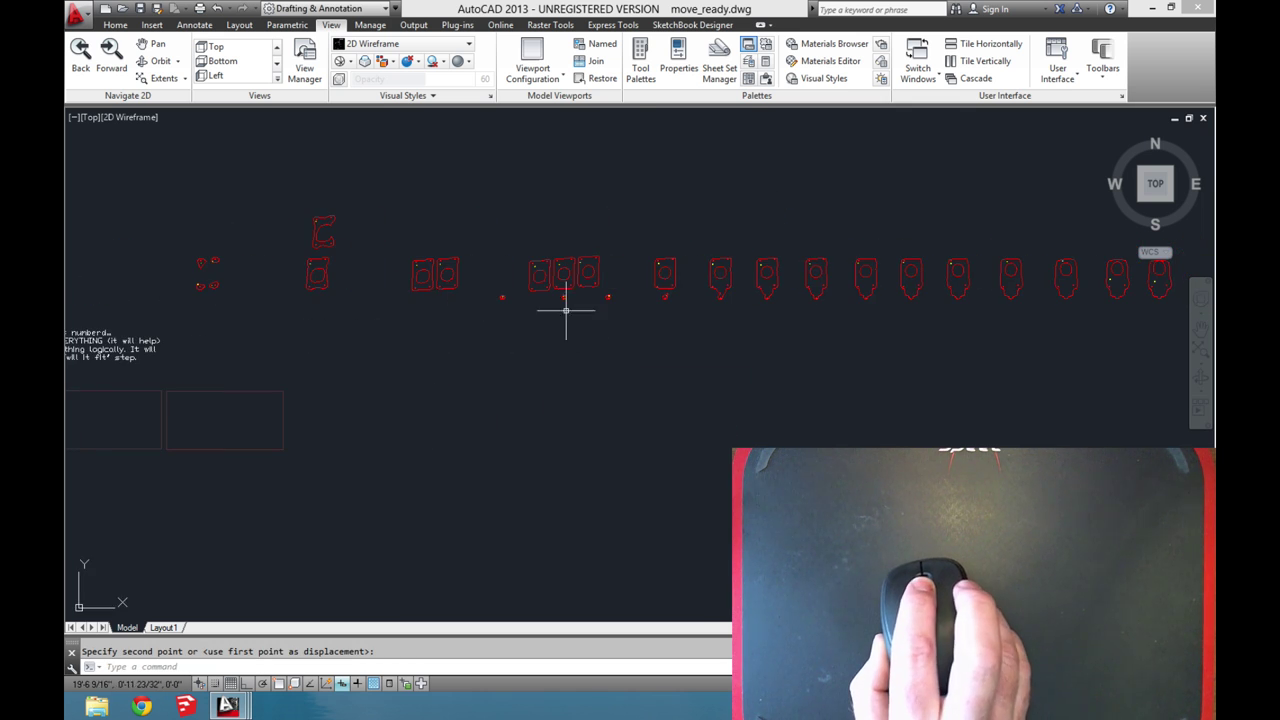
{"action": "middle_click_drag", "start_coordinate": [565, 310], "coordinate": [337, 309]}
{"action": "middle_click_drag", "start_coordinate": [882, 432], "coordinate": [683, 400]}
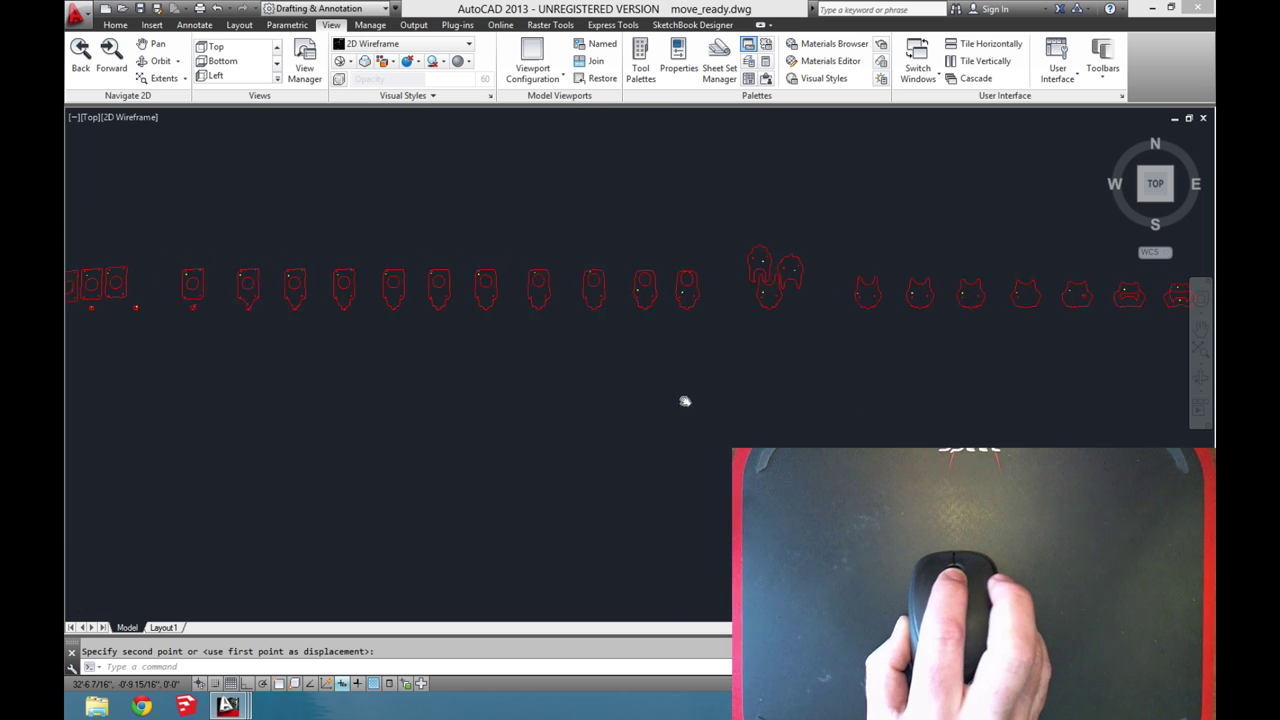
{"action": "scroll", "coordinate": [846, 274], "scroll_direction": "up", "scroll_amount": 4}
{"action": "middle_click_drag", "start_coordinate": [831, 266], "coordinate": [700, 358]}
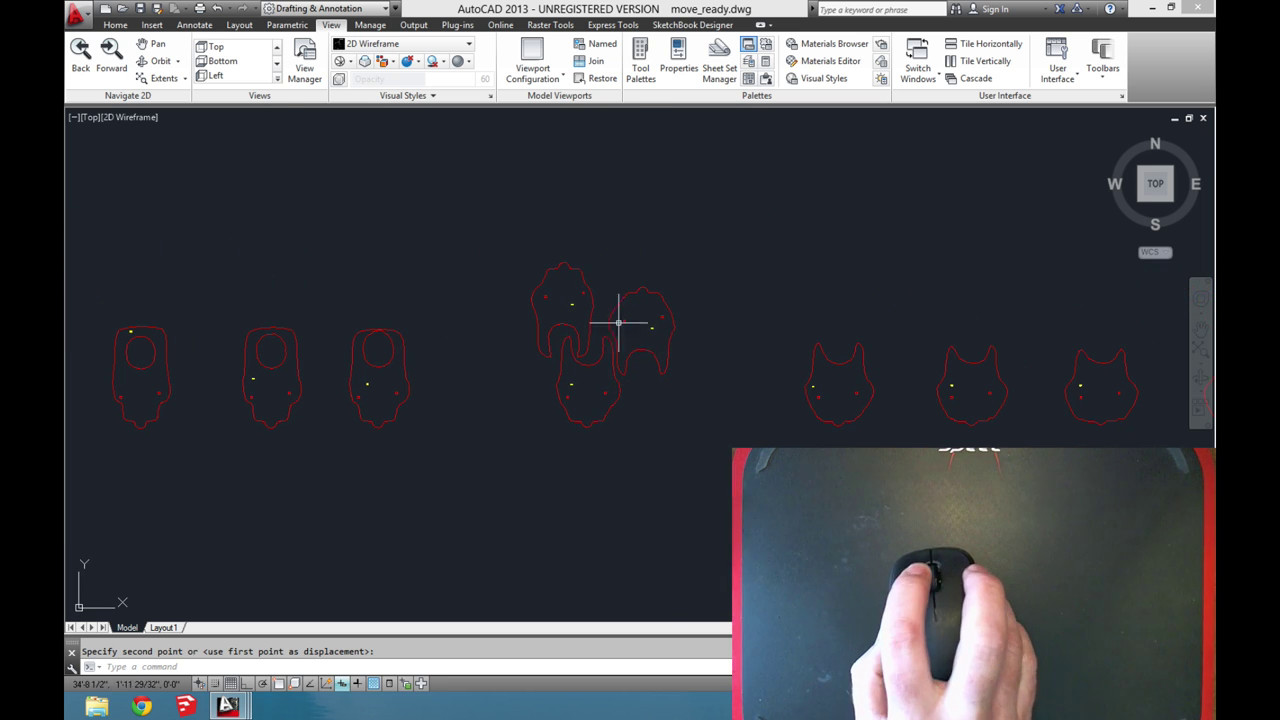
{"action": "scroll", "coordinate": [614, 383], "scroll_direction": "down", "scroll_amount": 4}
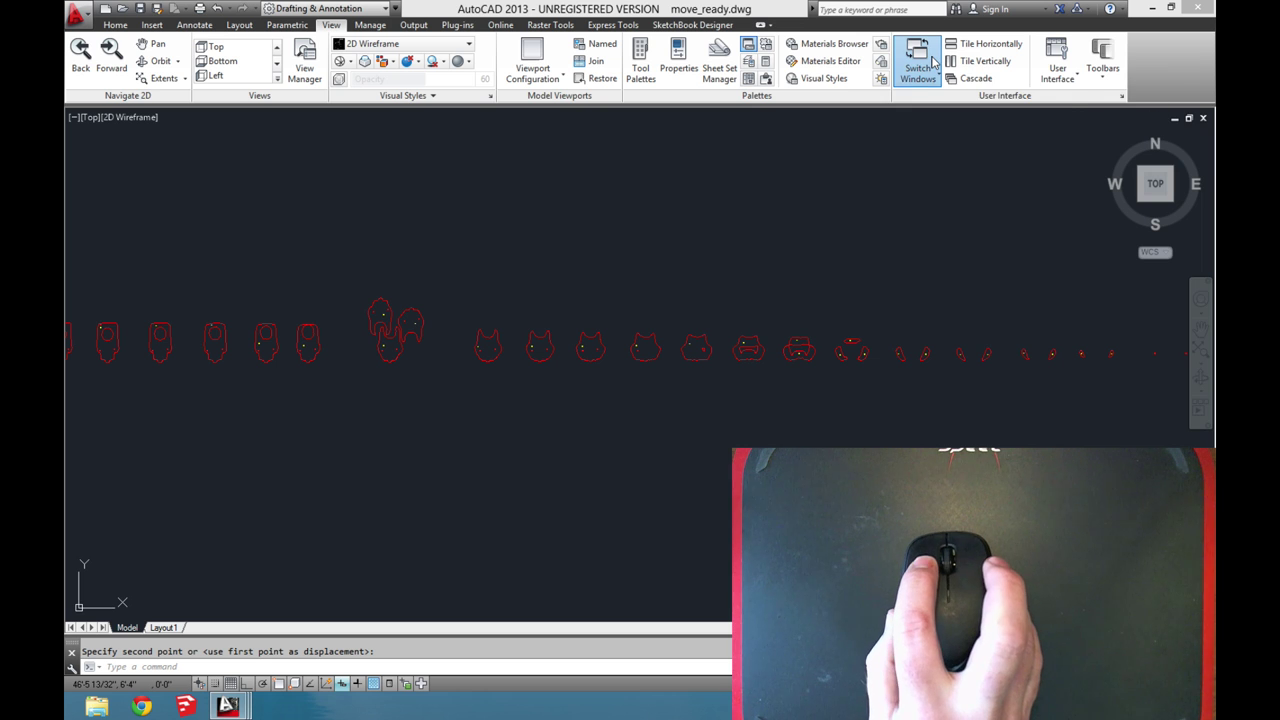
{"action": "left_click", "coordinate": [932, 63]}
{"action": "left_click", "coordinate": [928, 62]}
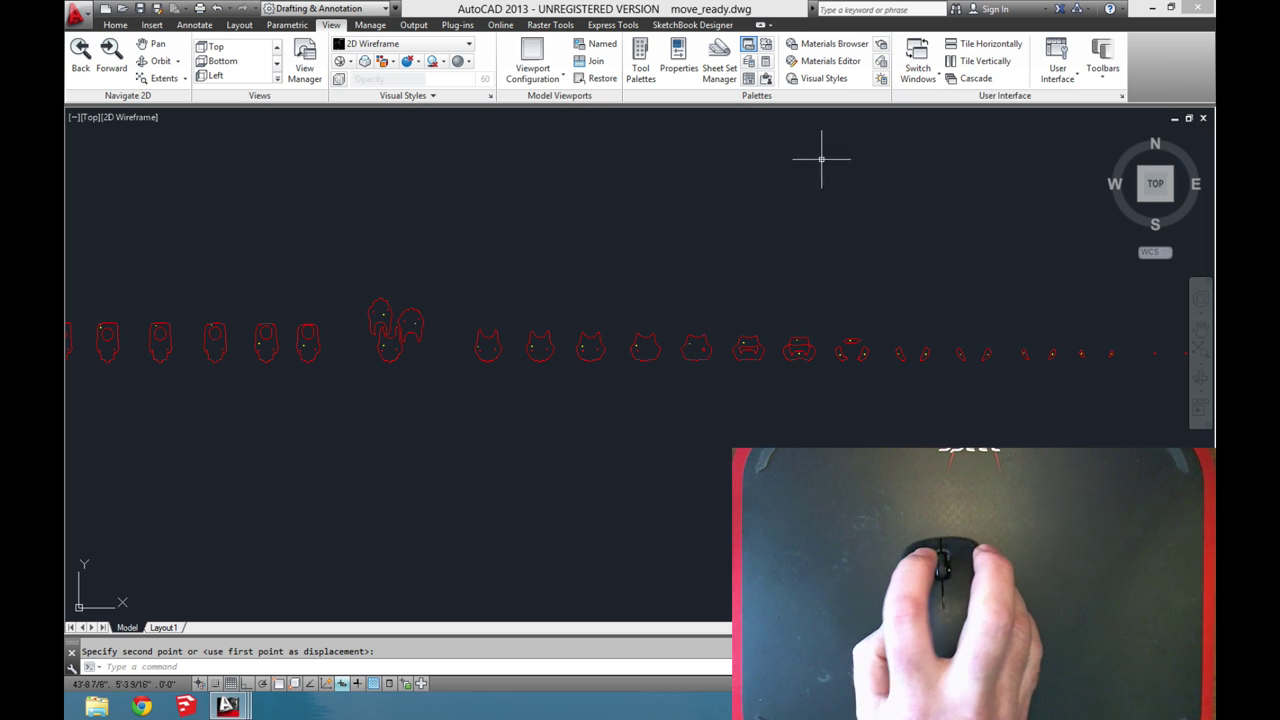
{"action": "middle_click_drag", "start_coordinate": [353, 347], "coordinate": [642, 334]}
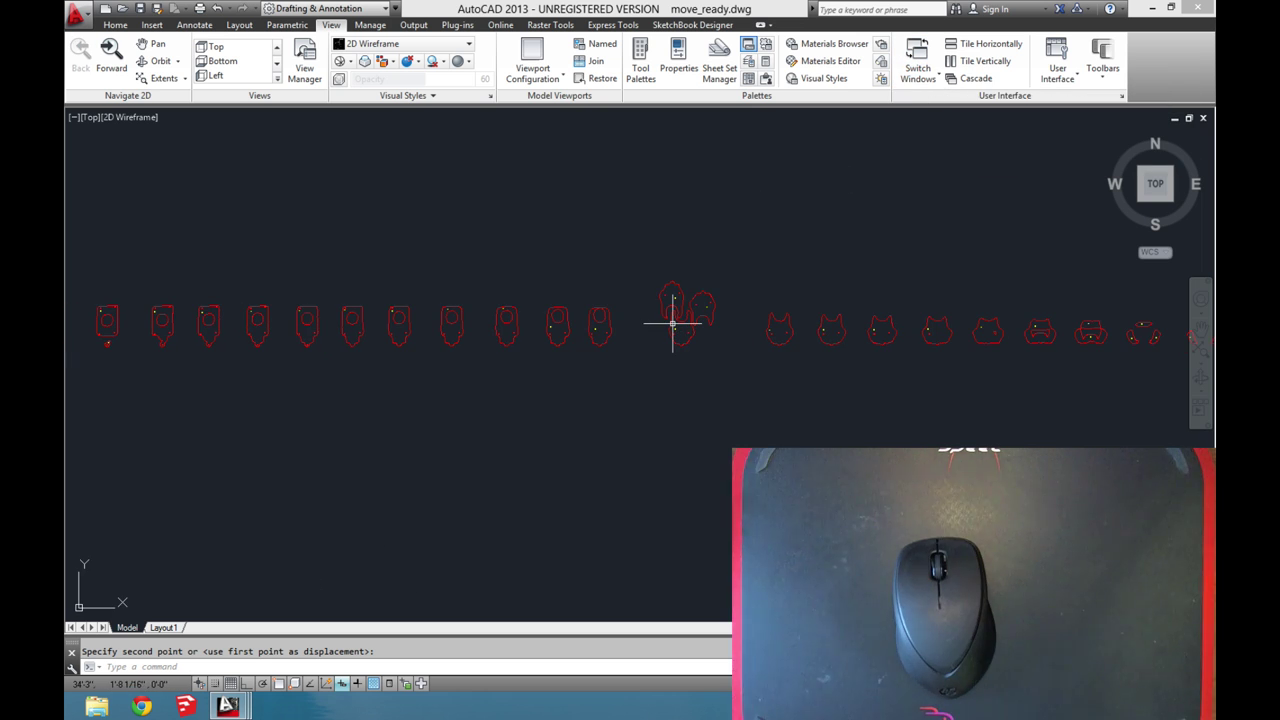
{"action": "left_click", "coordinate": [672, 322]}
- Move the cluster of three head shapes inside a board outline
{"action": "key", "text": "space"}
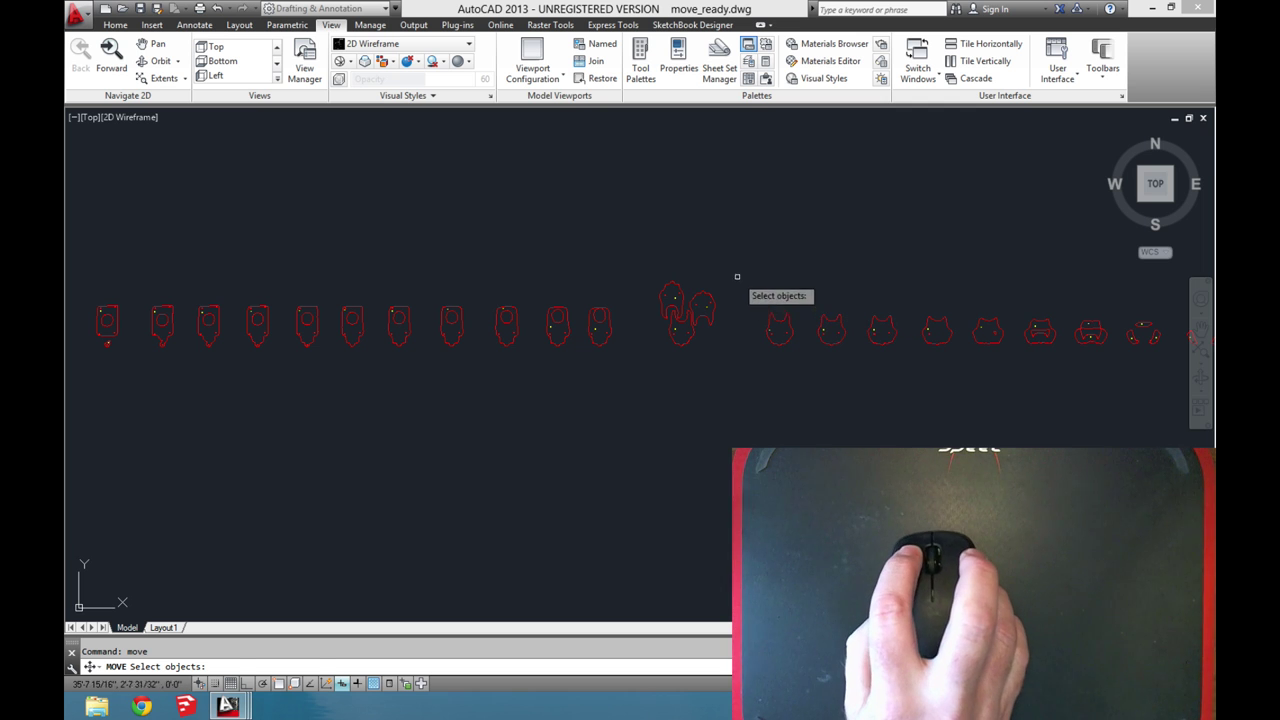
{"action": "left_click", "coordinate": [737, 276]}
{"action": "left_click", "coordinate": [655, 347]}
{"action": "key", "text": "space"}
{"action": "left_click", "coordinate": [677, 317]}
{"action": "middle_click_drag", "start_coordinate": [387, 441], "coordinate": [913, 363]}
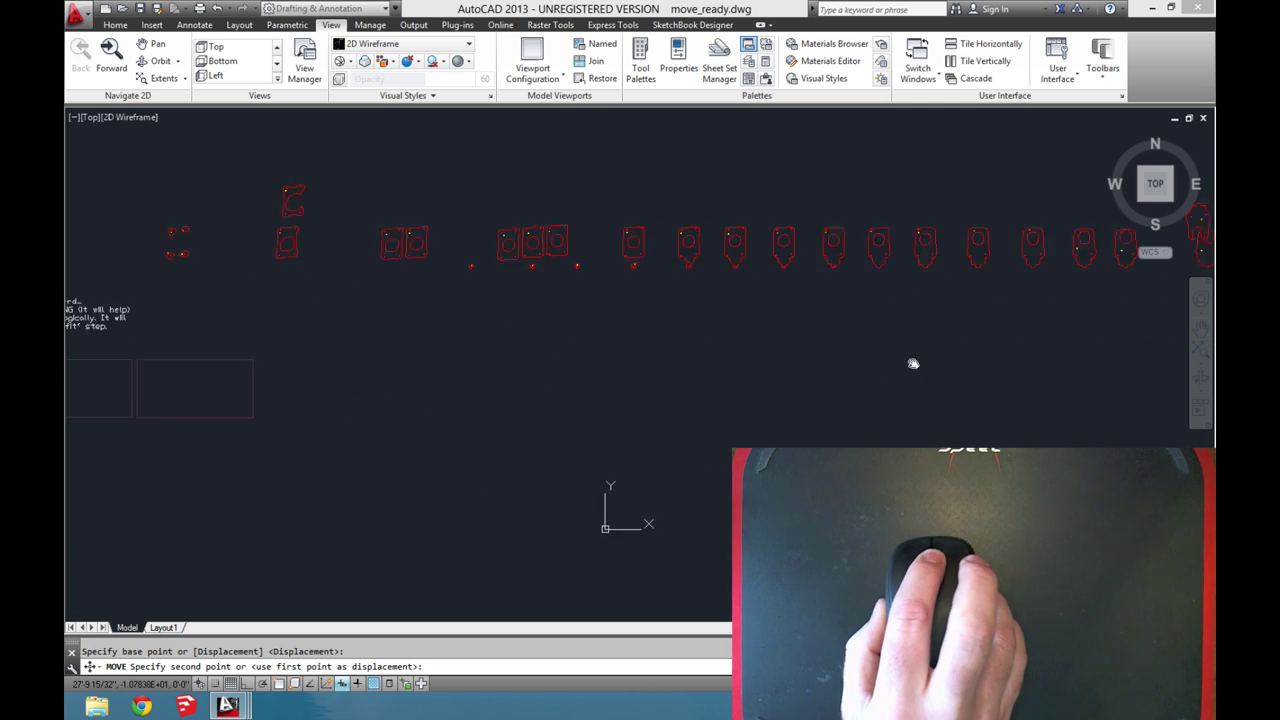
{"action": "scroll", "coordinate": [386, 371], "scroll_direction": "up", "scroll_amount": 3}
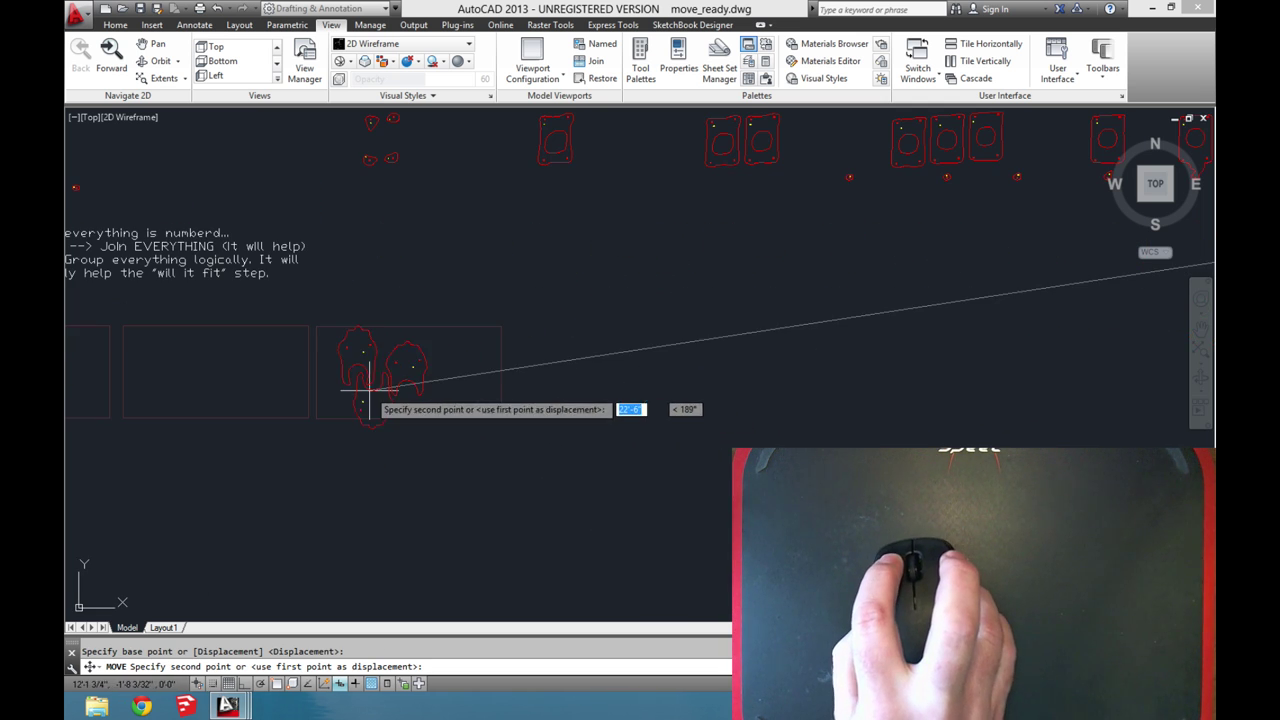
{"action": "left_click", "coordinate": [352, 376]}
{"action": "scroll", "coordinate": [346, 366], "scroll_direction": "up", "scroll_amount": 4}
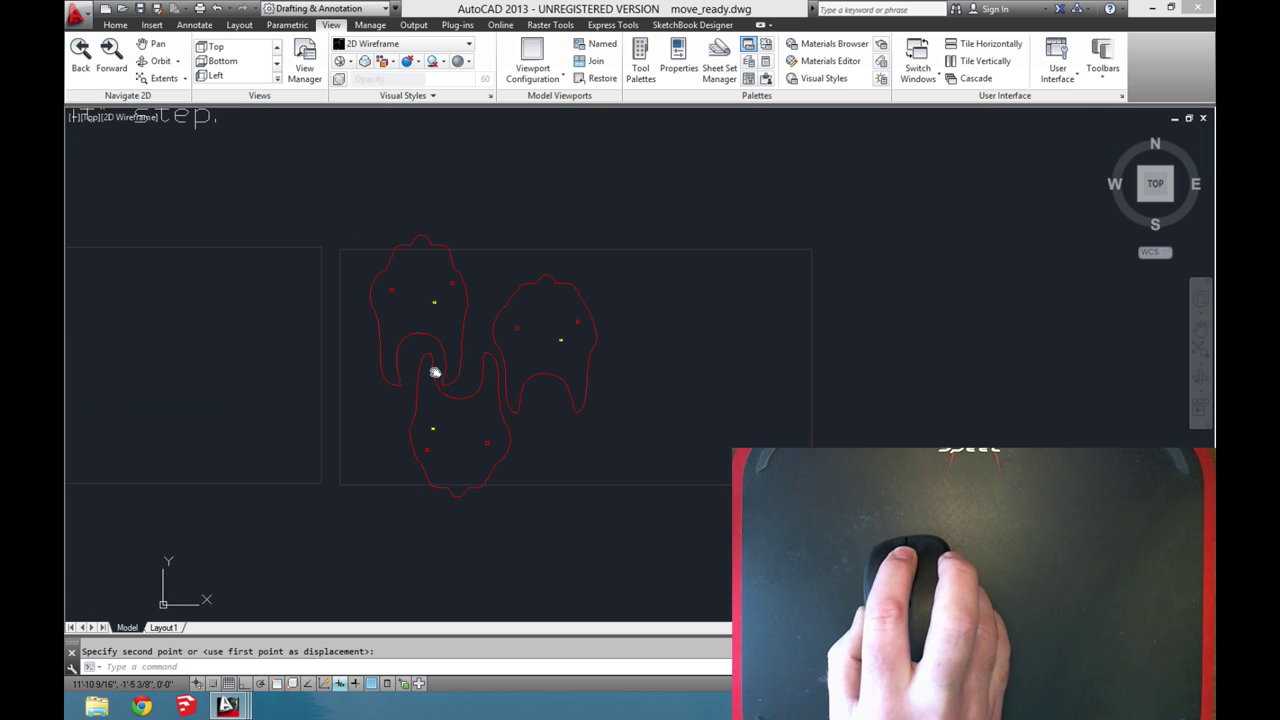
- Rotate the three head shapes 180 degrees with ROTATE
{"action": "type", "text": "rota"}
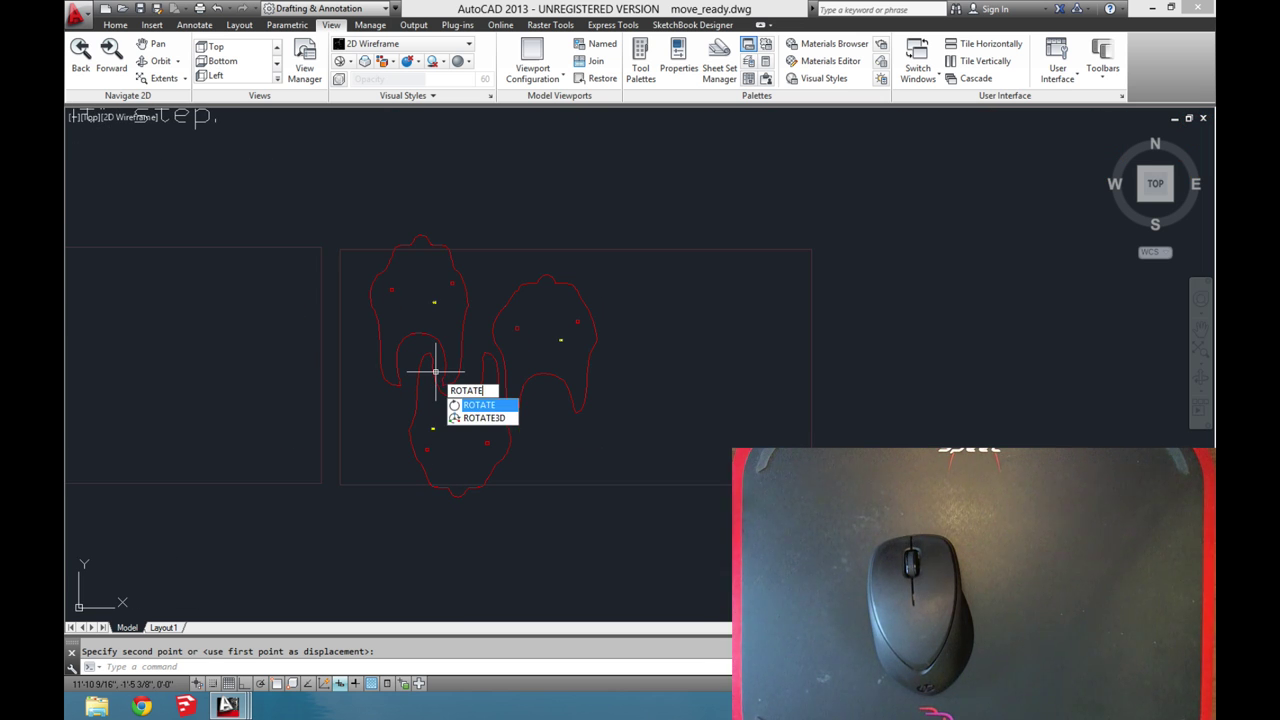
{"action": "key", "text": "Return"}
{"action": "left_click", "coordinate": [660, 405]}
{"action": "left_click", "coordinate": [392, 336]}
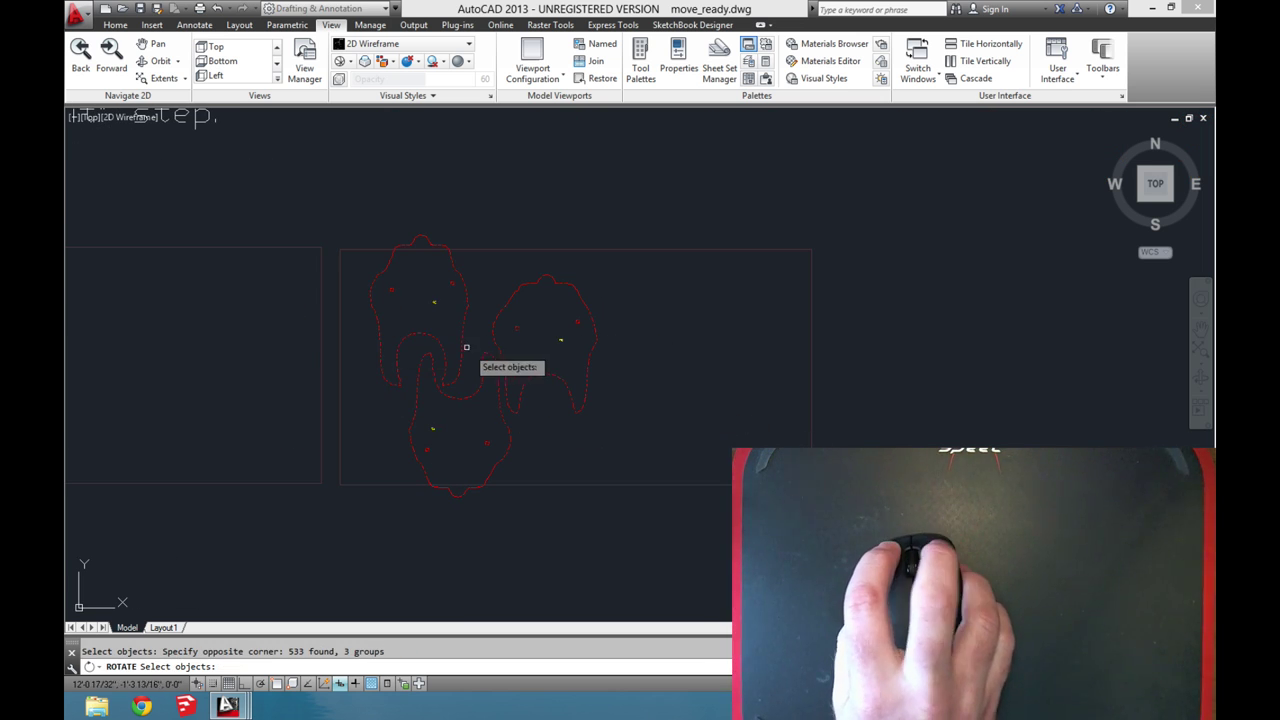
{"action": "key", "text": "Return"}
{"action": "left_click", "coordinate": [500, 350]}
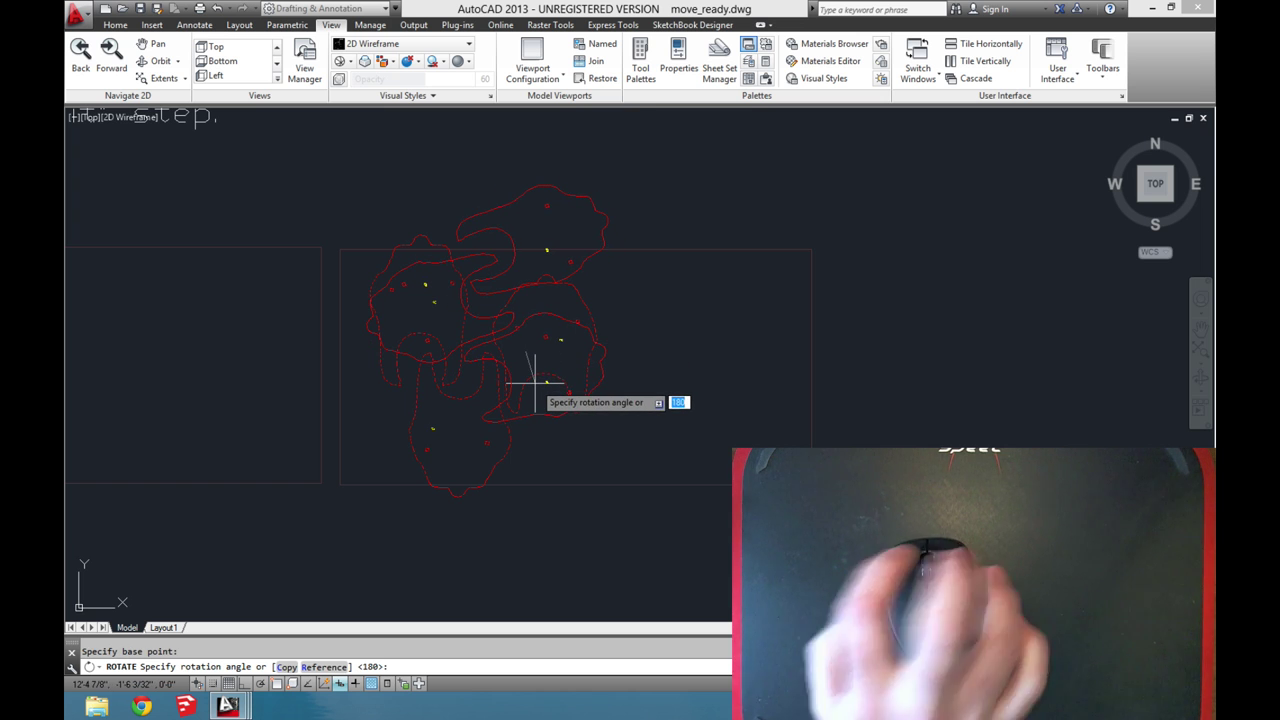
{"action": "key", "text": "Return"}
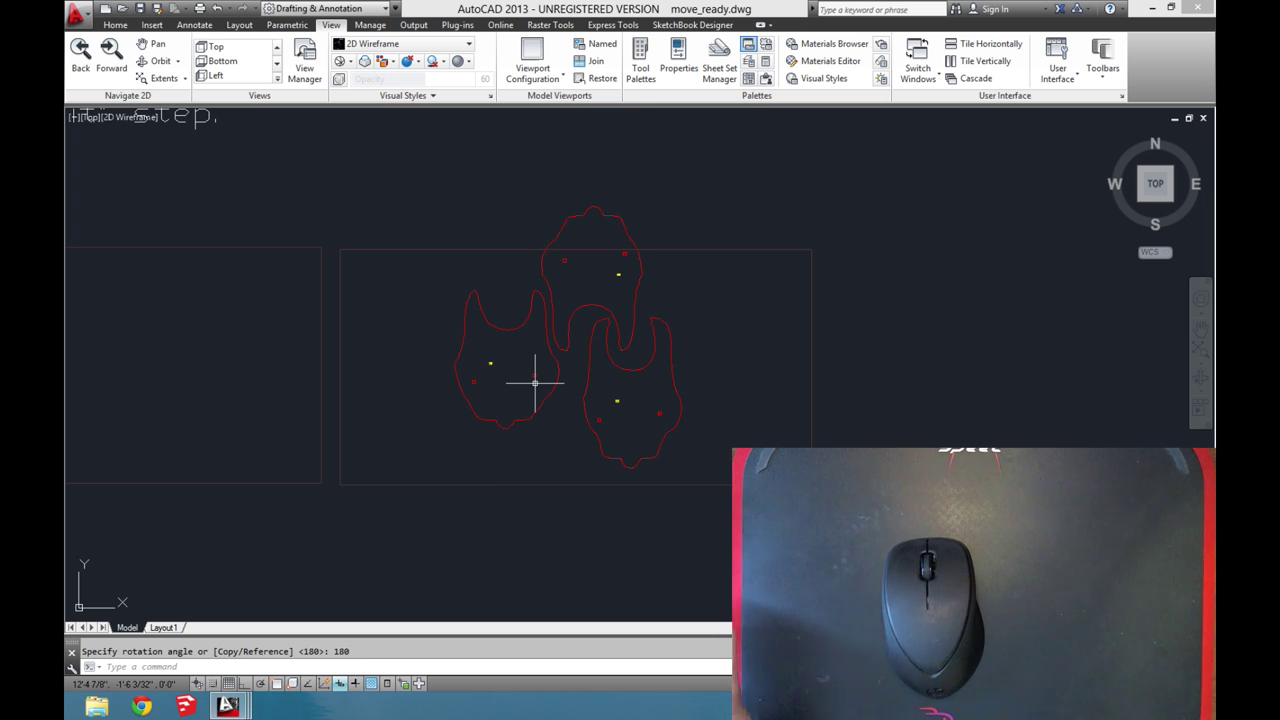
- Cancel a mistyped command and abandon a second rotation of the three pieces
{"action": "type", "text": "rr"}
{"action": "key", "text": "Return"}
{"action": "key", "text": "Escape"}
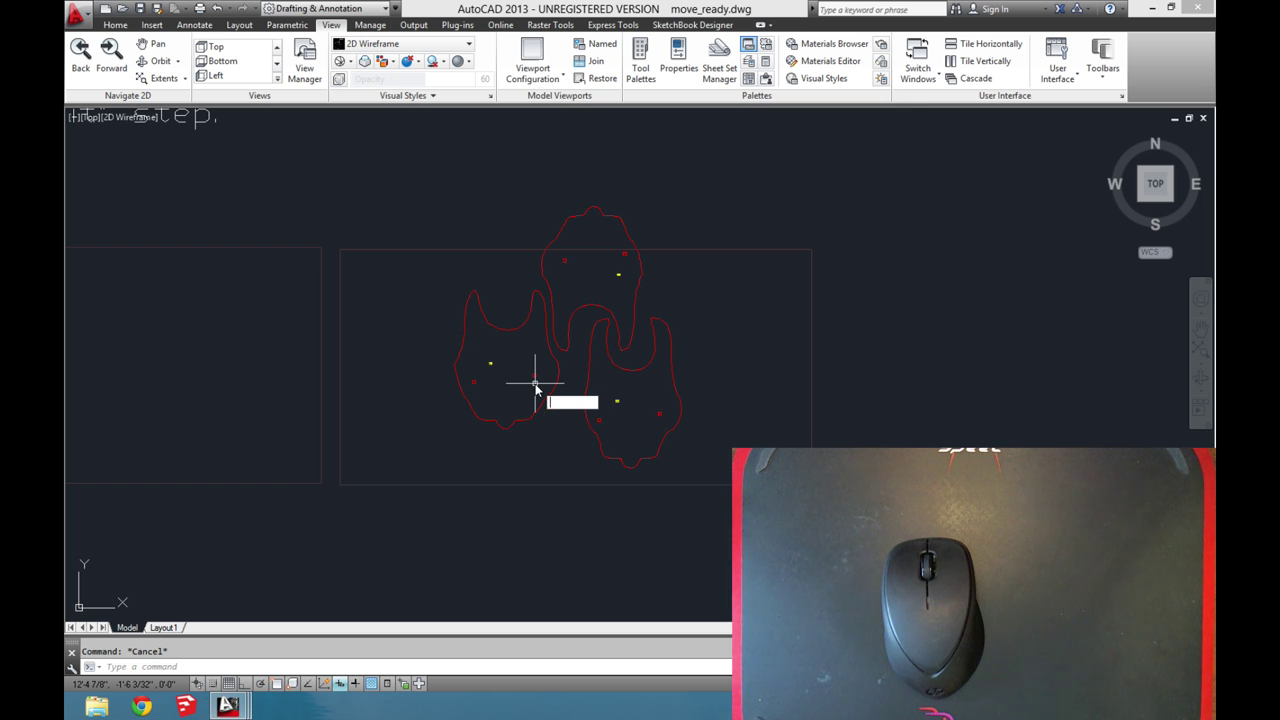
{"action": "type", "text": "rota"}
{"action": "key", "text": "Return"}
{"action": "left_click", "coordinate": [826, 388]}
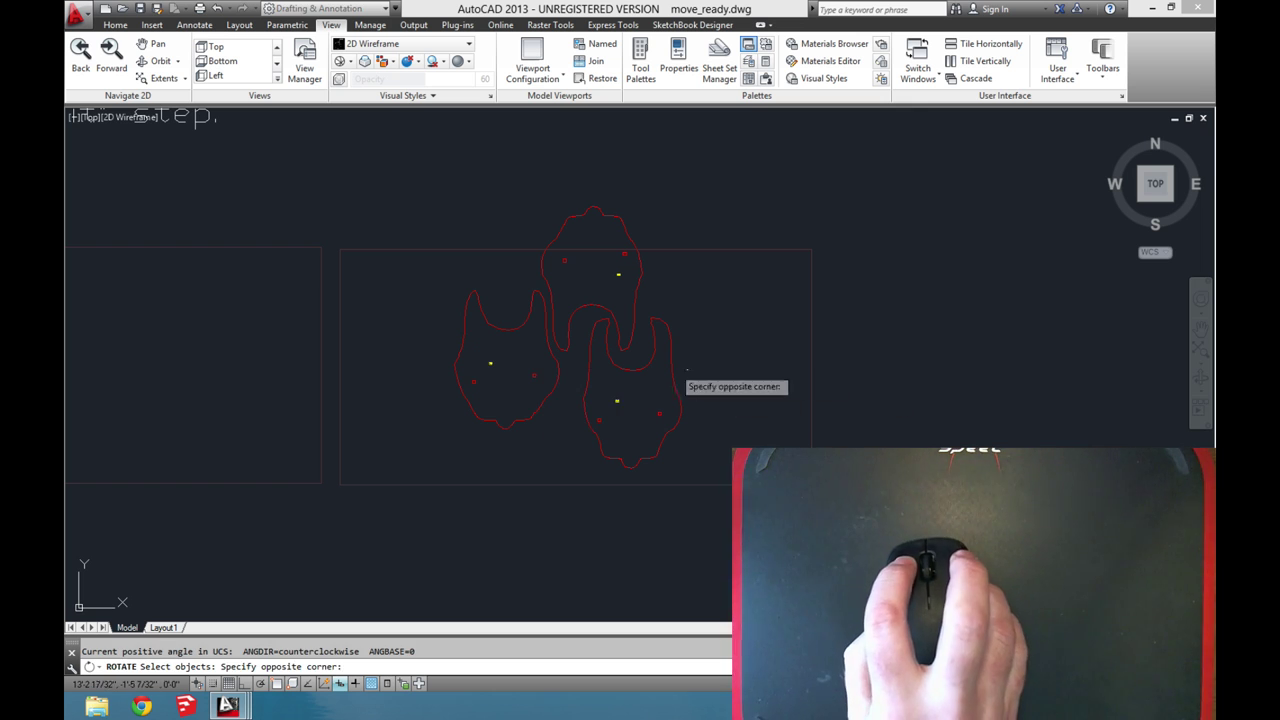
{"action": "left_click", "coordinate": [458, 307]}
{"action": "right_click", "coordinate": [640, 330]}
{"action": "left_click", "coordinate": [663, 337]}
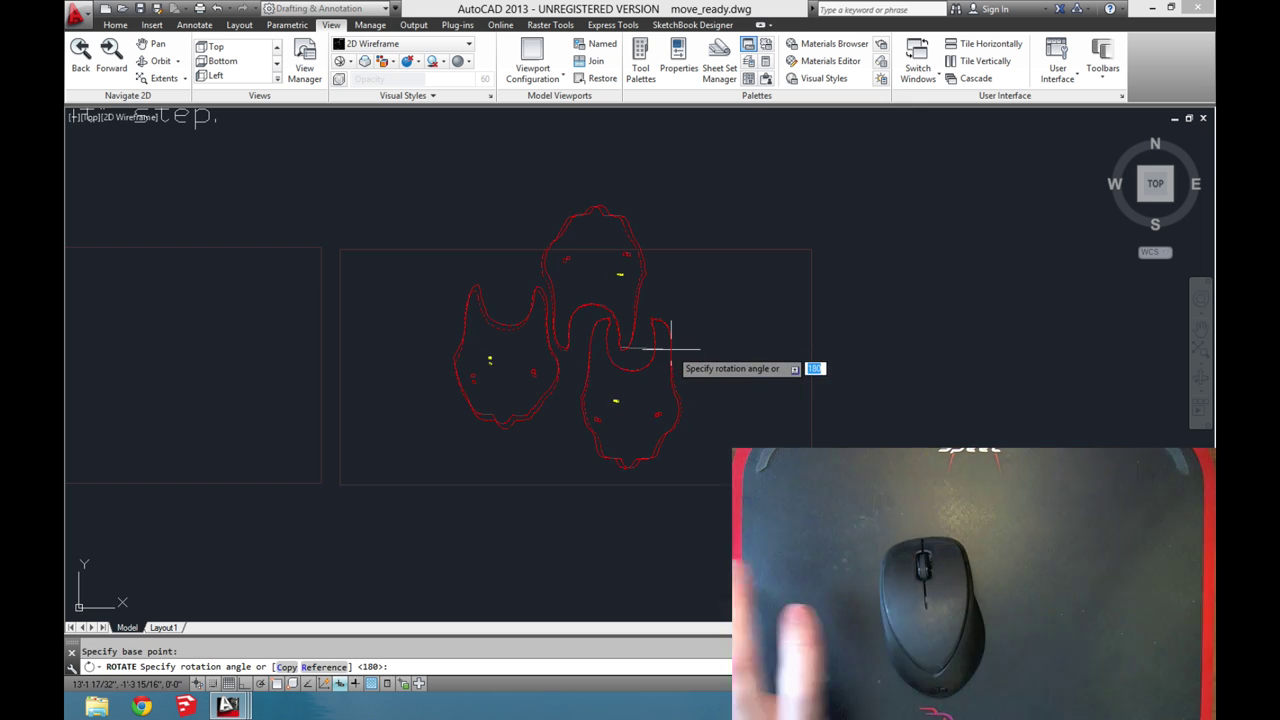
{"action": "right_click", "coordinate": [674, 343]}
{"action": "key", "text": "Escape"}
{"action": "key", "text": "Escape"}
- Move the three pieces against the board outline's left side
{"action": "type", "text": "move"}
{"action": "key", "text": "Return"}
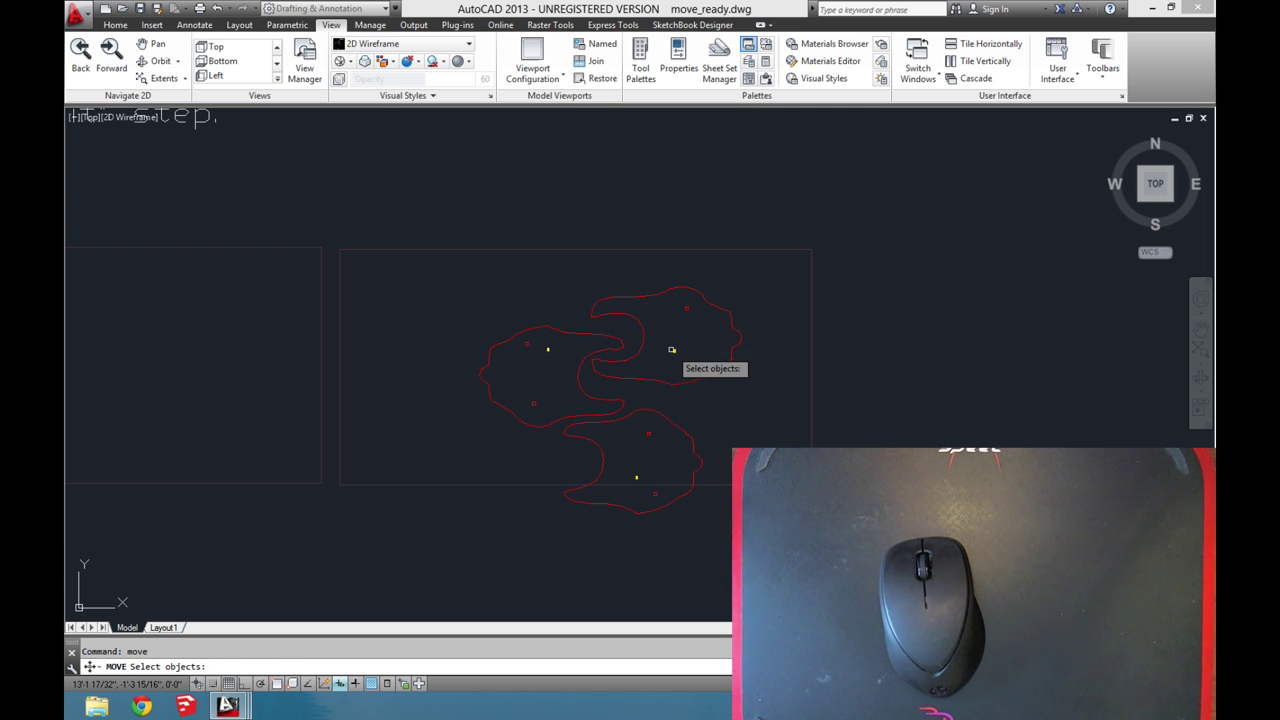
{"action": "left_click", "coordinate": [670, 418]}
{"action": "left_click", "coordinate": [568, 362]}
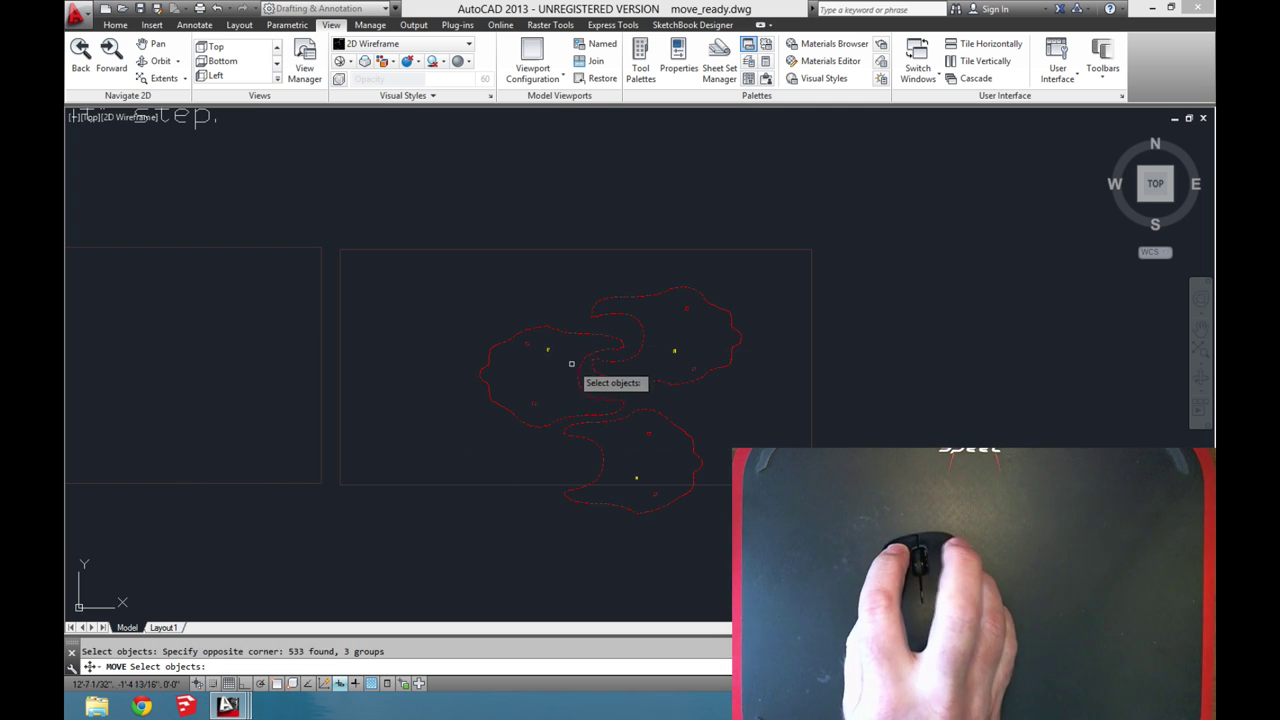
{"action": "right_click", "coordinate": [585, 370]}
{"action": "left_click", "coordinate": [590, 368]}
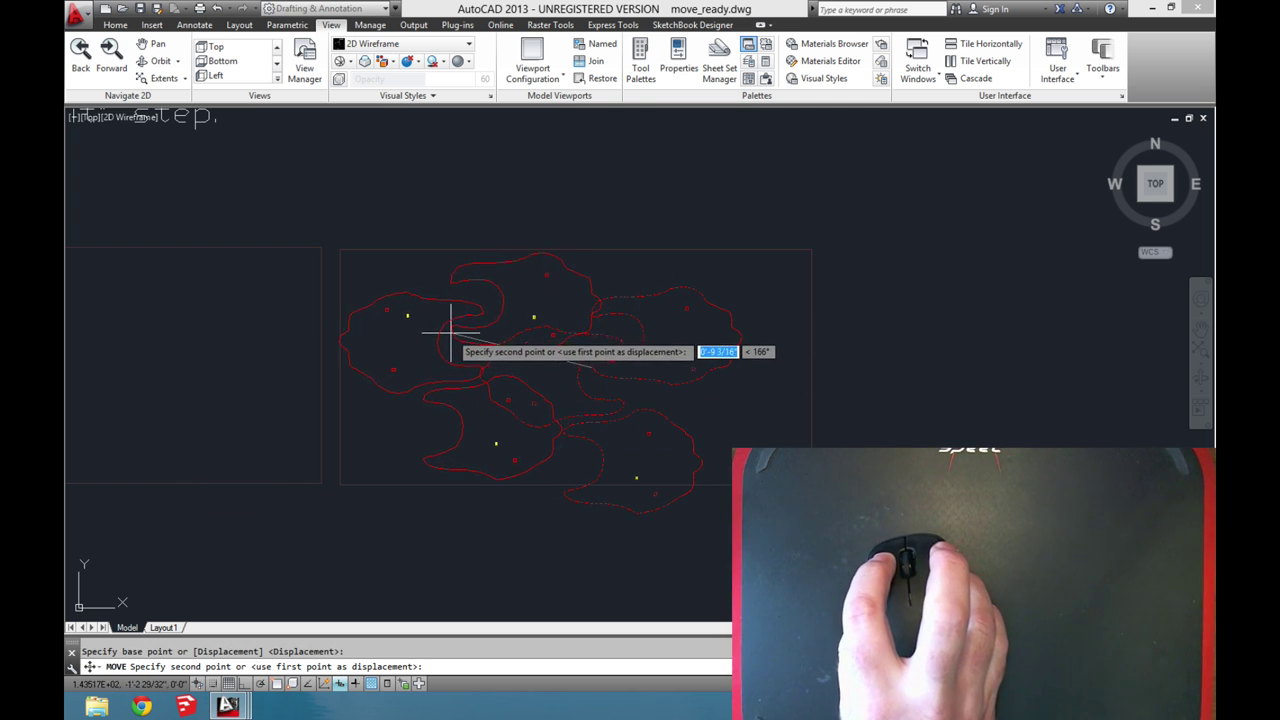
{"action": "left_click", "coordinate": [452, 333]}
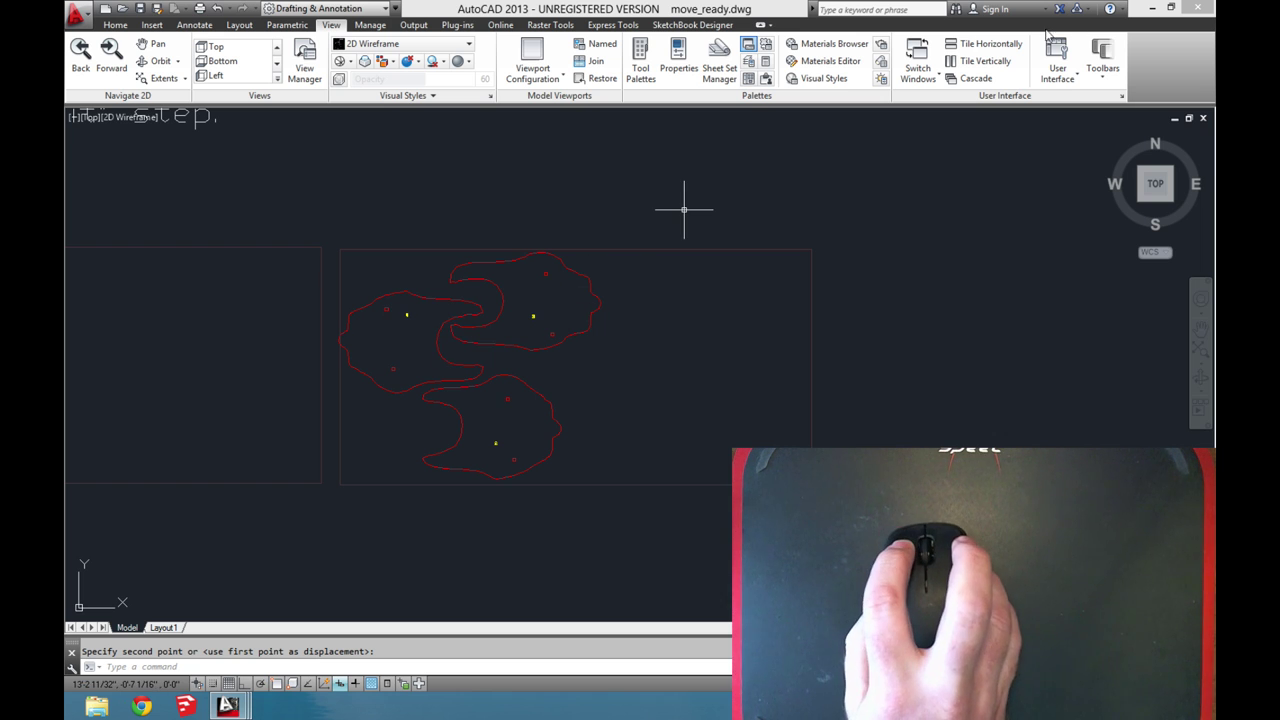
- Switch to cut_ready.dwg and pan and zoom across its sheets of numbered pieces
{"action": "left_click", "coordinate": [934, 56]}
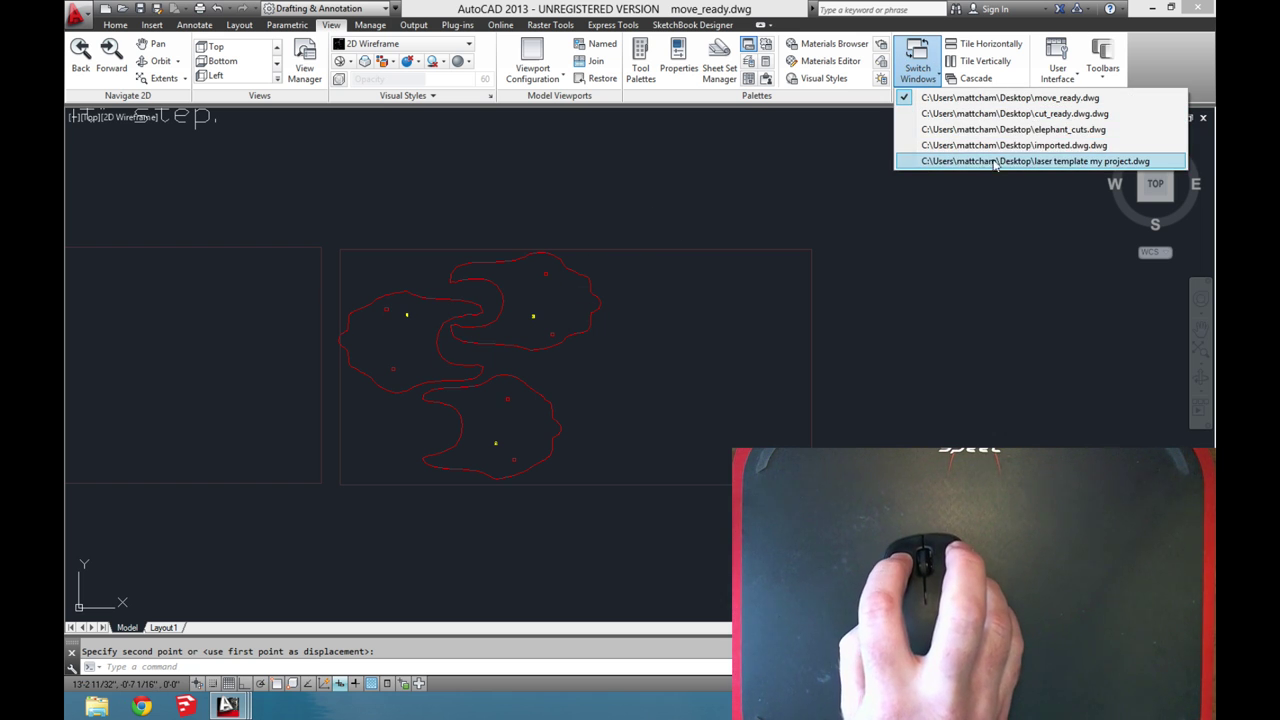
{"action": "left_click", "coordinate": [1013, 115]}
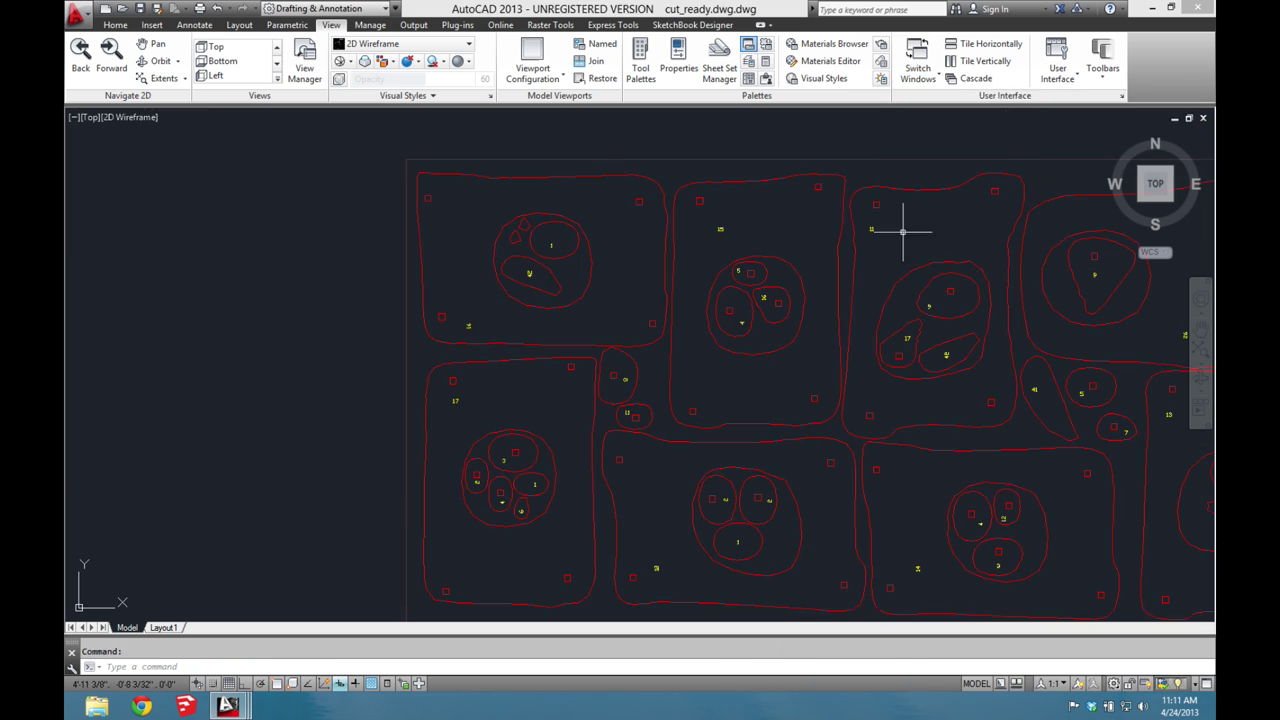
{"action": "scroll", "coordinate": [876, 284], "scroll_direction": "down", "scroll_amount": 3}
{"action": "middle_click_drag", "start_coordinate": [876, 284], "coordinate": [486, 349]}
{"action": "scroll", "coordinate": [486, 349], "scroll_direction": "down", "scroll_amount": 3}
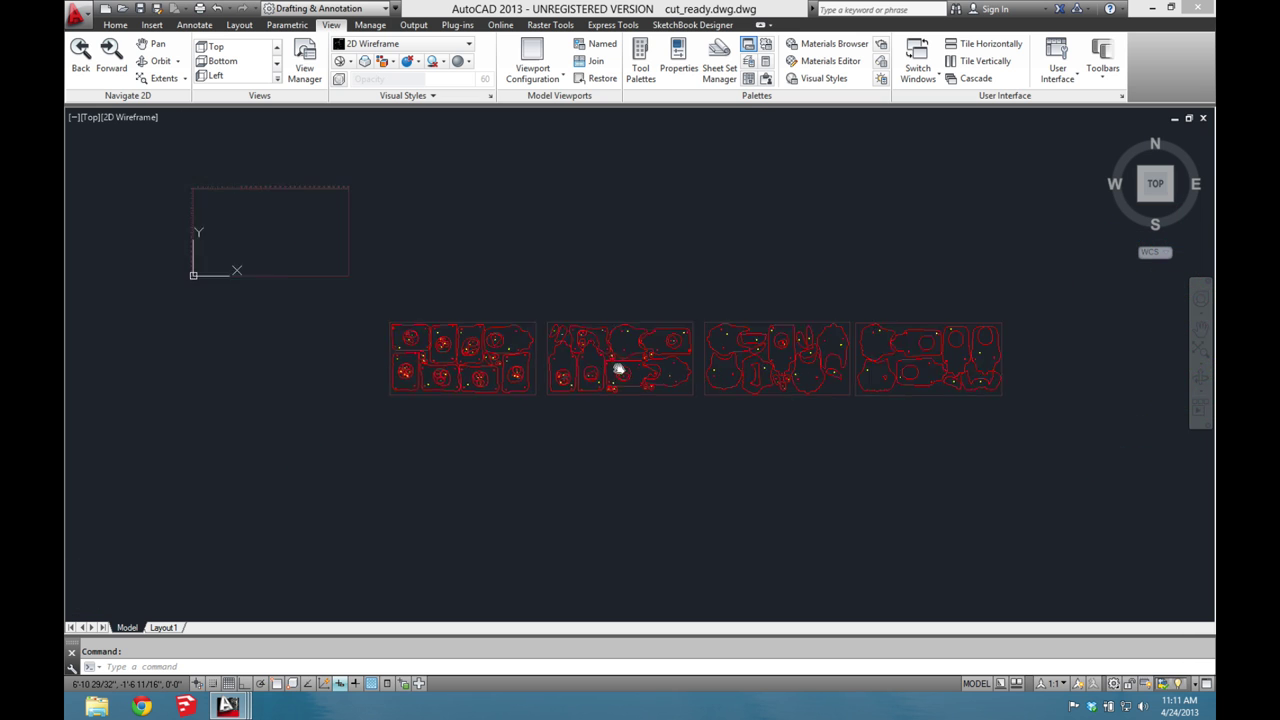
{"action": "middle_click_drag", "start_coordinate": [617, 366], "coordinate": [637, 368]}
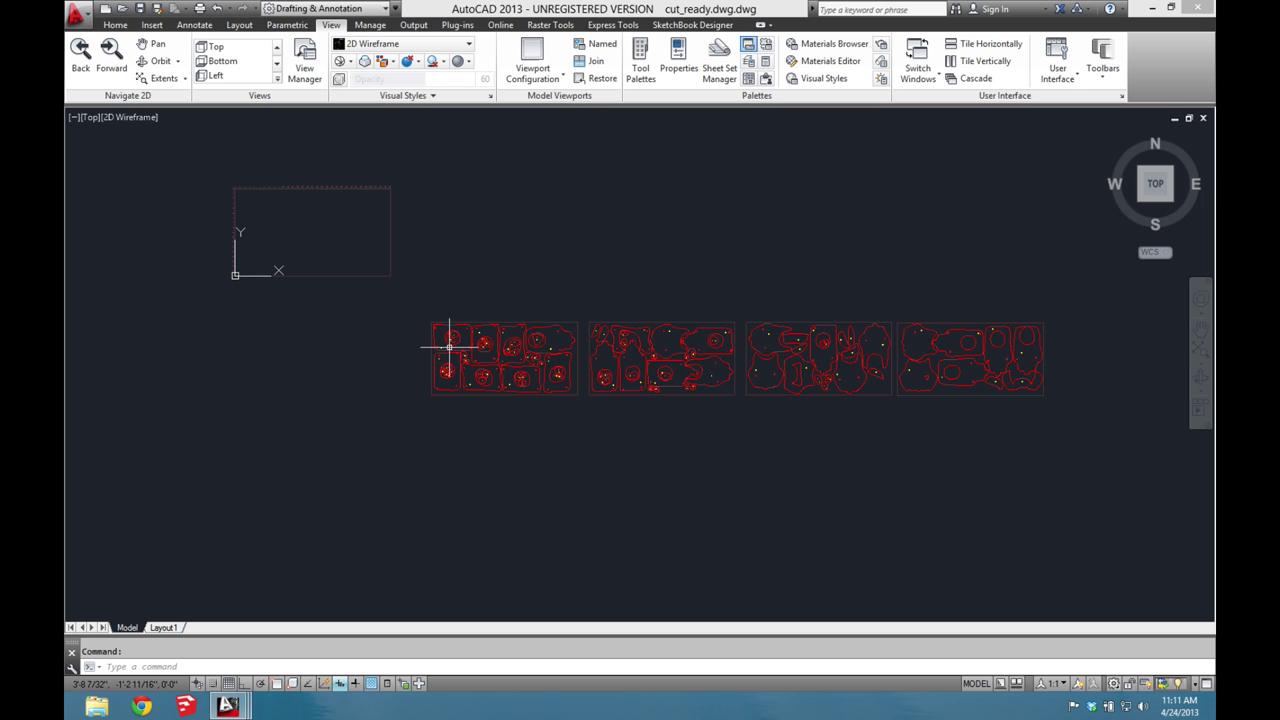
{"action": "scroll", "coordinate": [449, 347], "scroll_direction": "up", "scroll_amount": 8}
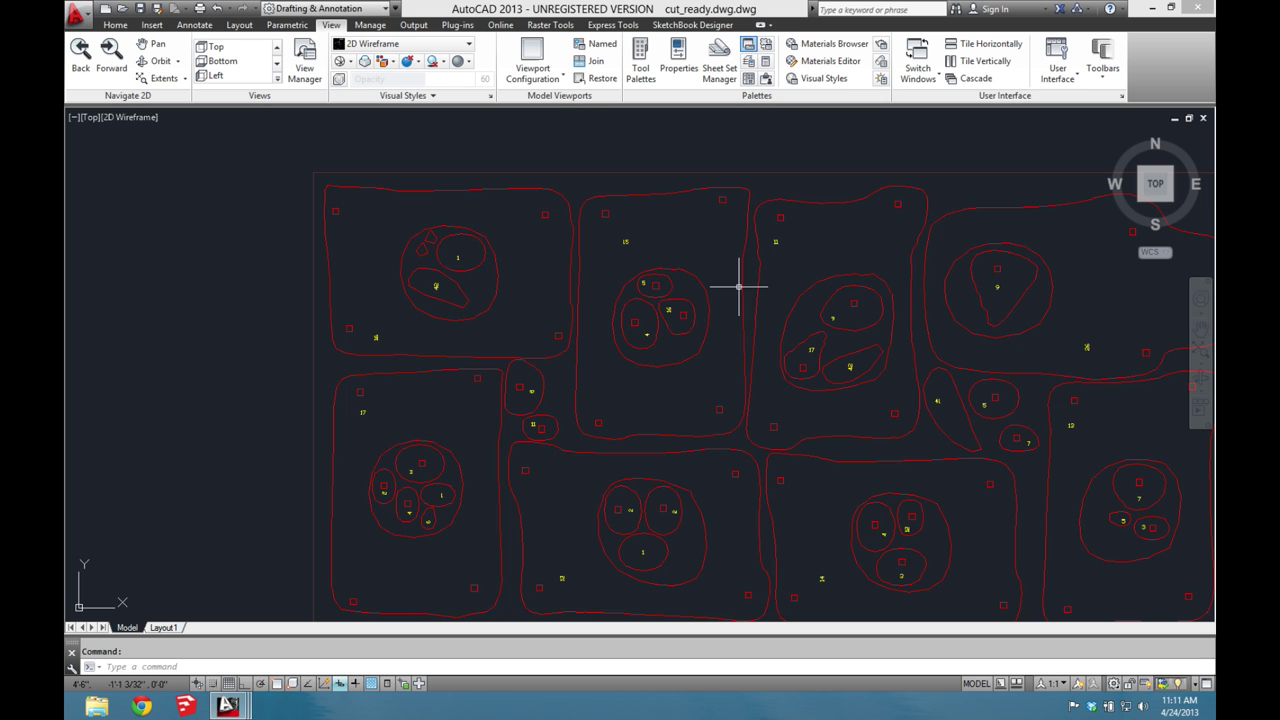
{"action": "middle_click_drag", "start_coordinate": [1014, 340], "coordinate": [647, 321]}
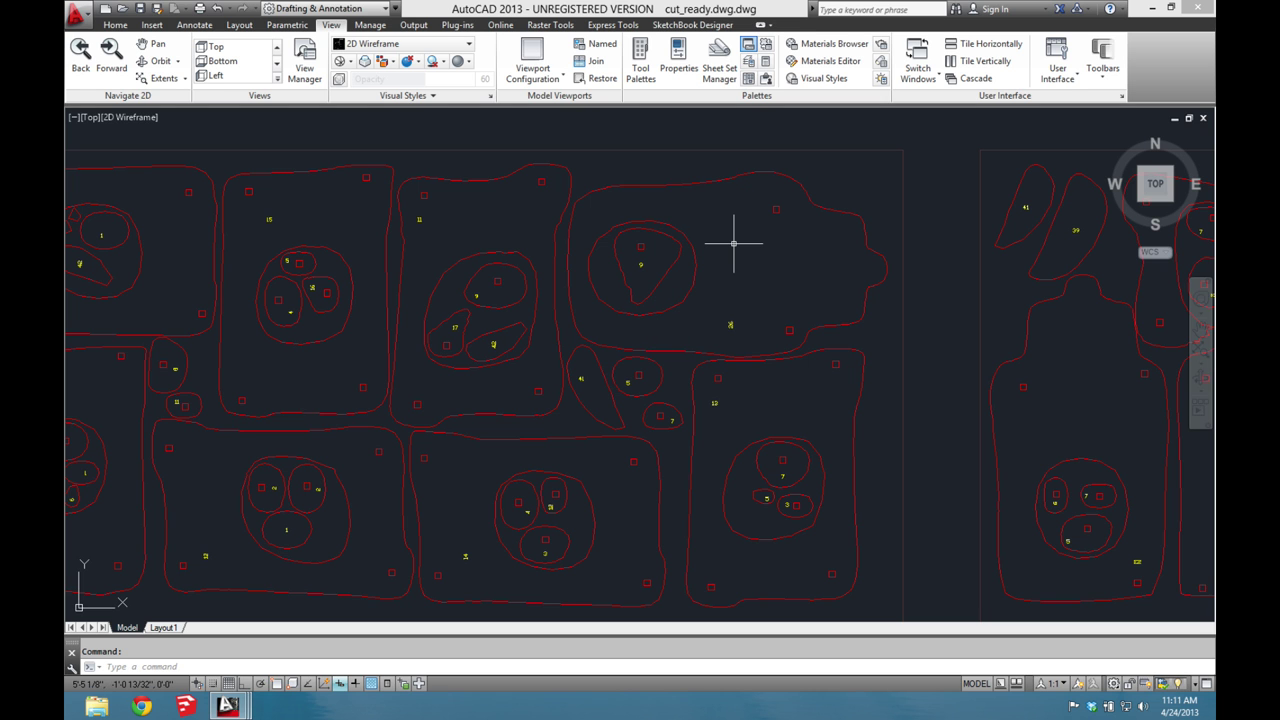
{"action": "scroll", "coordinate": [736, 255], "scroll_direction": "down", "scroll_amount": 8}
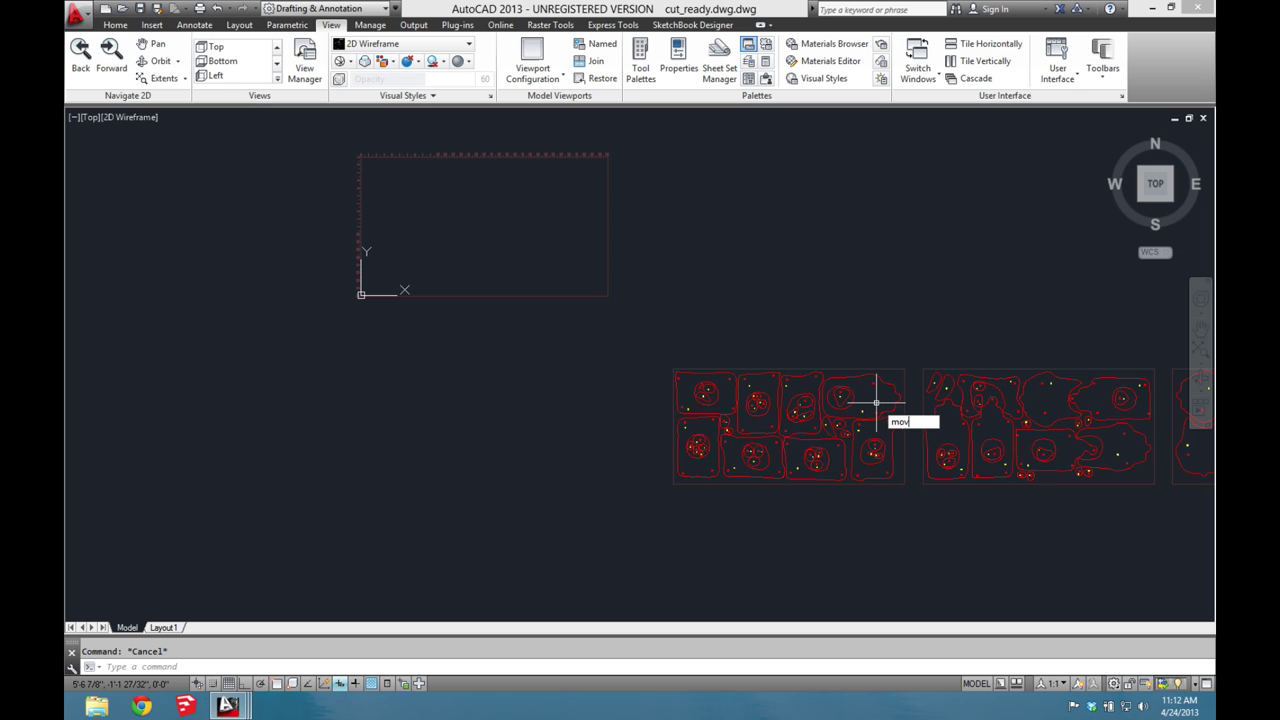
- Move the left sheet of pieces, based at its corner, into the empty top-left board outline
{"action": "type", "text": "e"}
{"action": "key", "text": "Return"}
{"action": "left_click", "coordinate": [656, 350]}
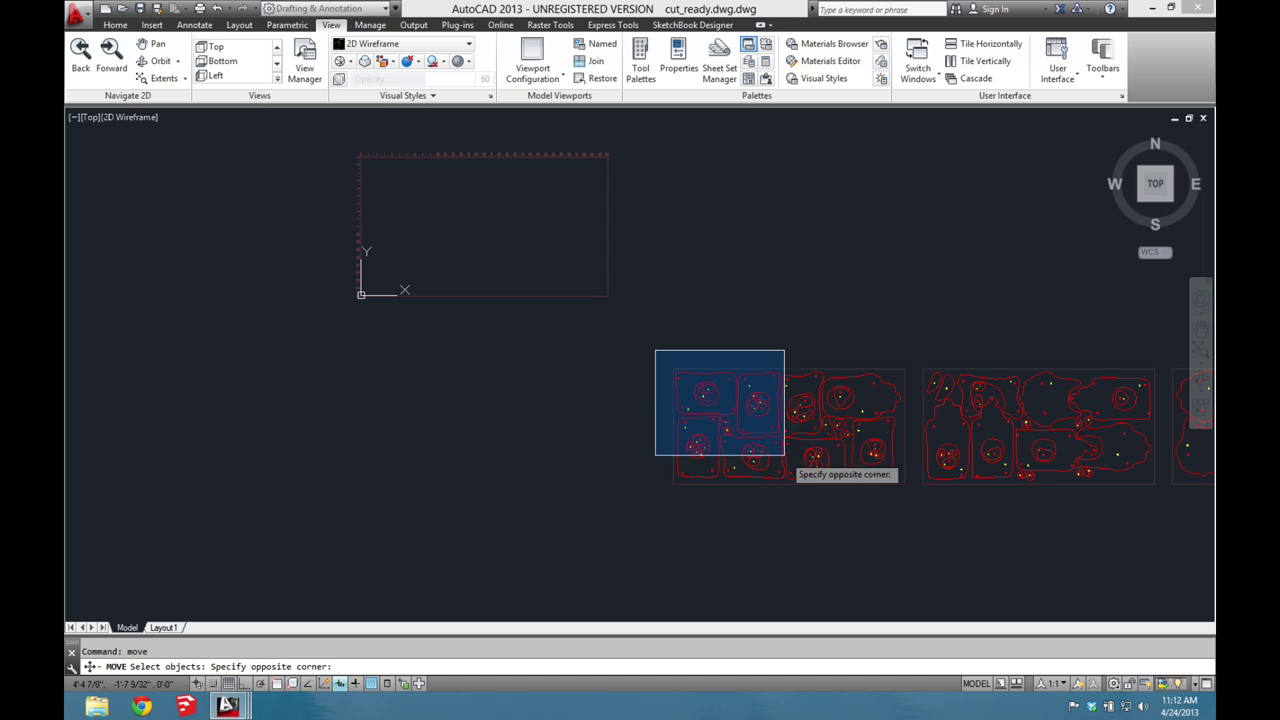
{"action": "left_click", "coordinate": [914, 500]}
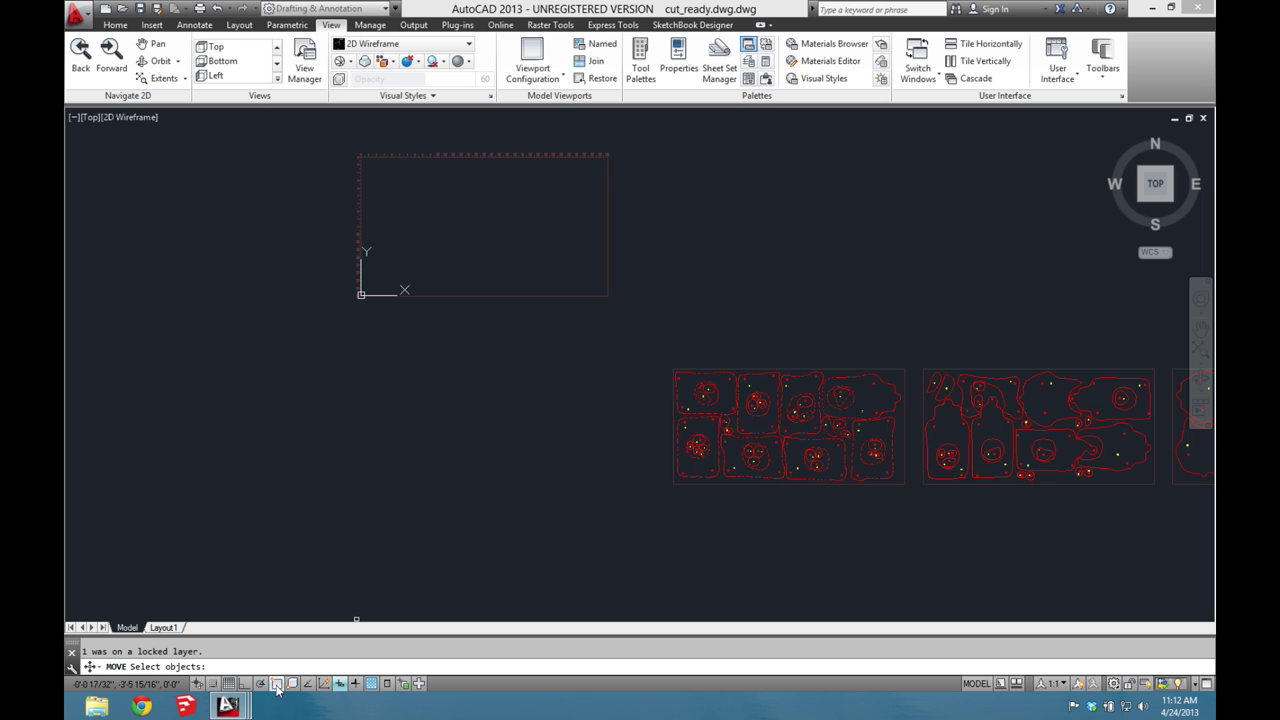
{"action": "key", "text": "Return"}
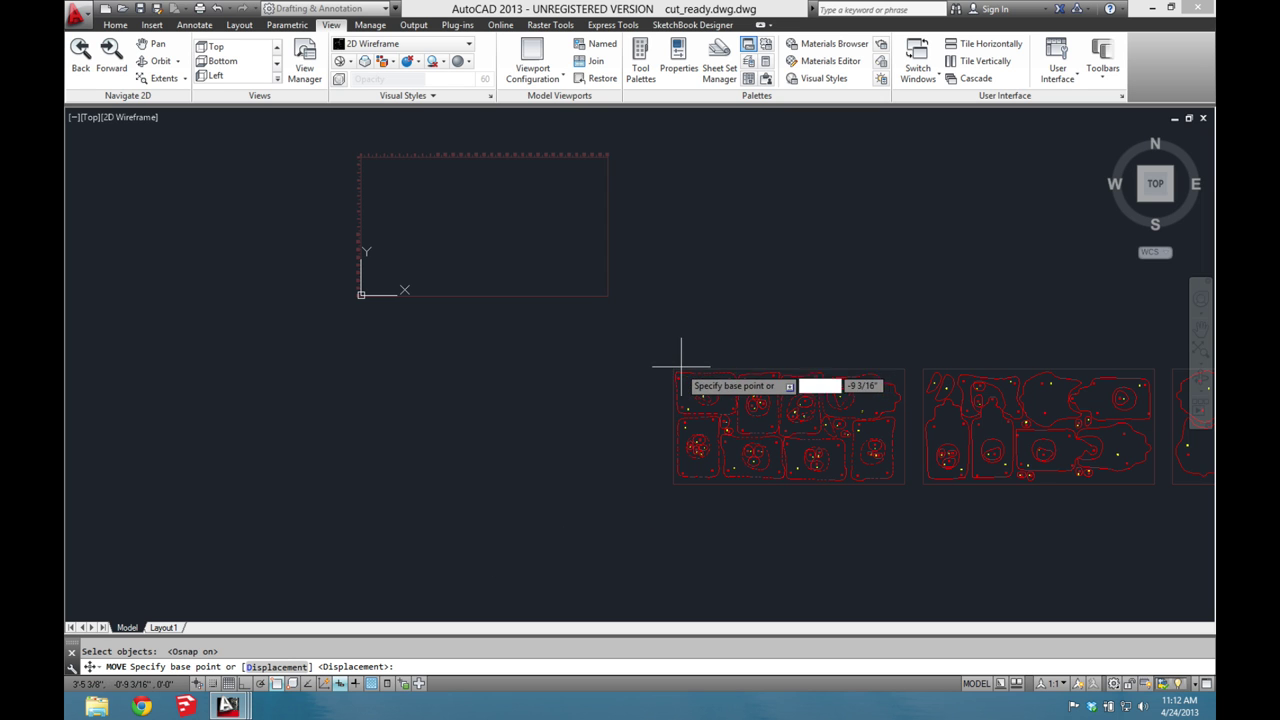
{"action": "left_click", "coordinate": [659, 329]}
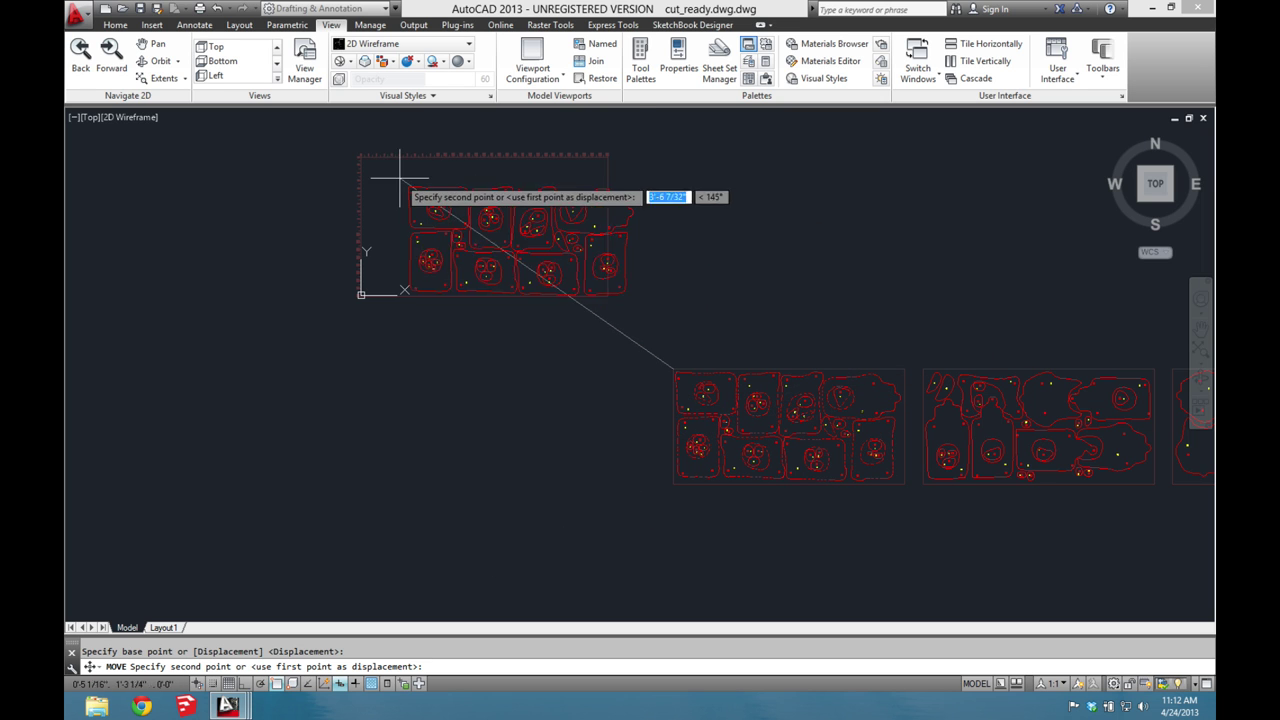
{"action": "scroll", "coordinate": [368, 161], "scroll_direction": "up", "scroll_amount": 6}
{"action": "left_click", "coordinate": [349, 143]}
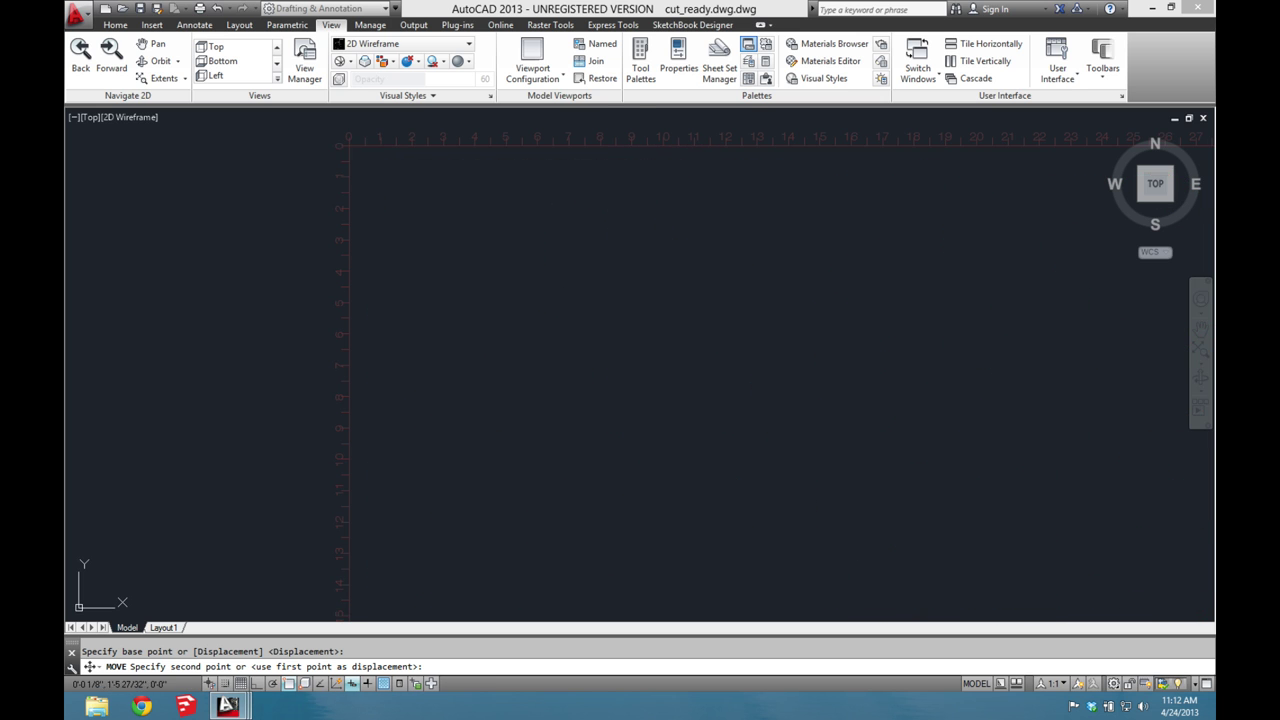
{"action": "scroll", "coordinate": [445, 260], "scroll_direction": "down", "scroll_amount": 6}
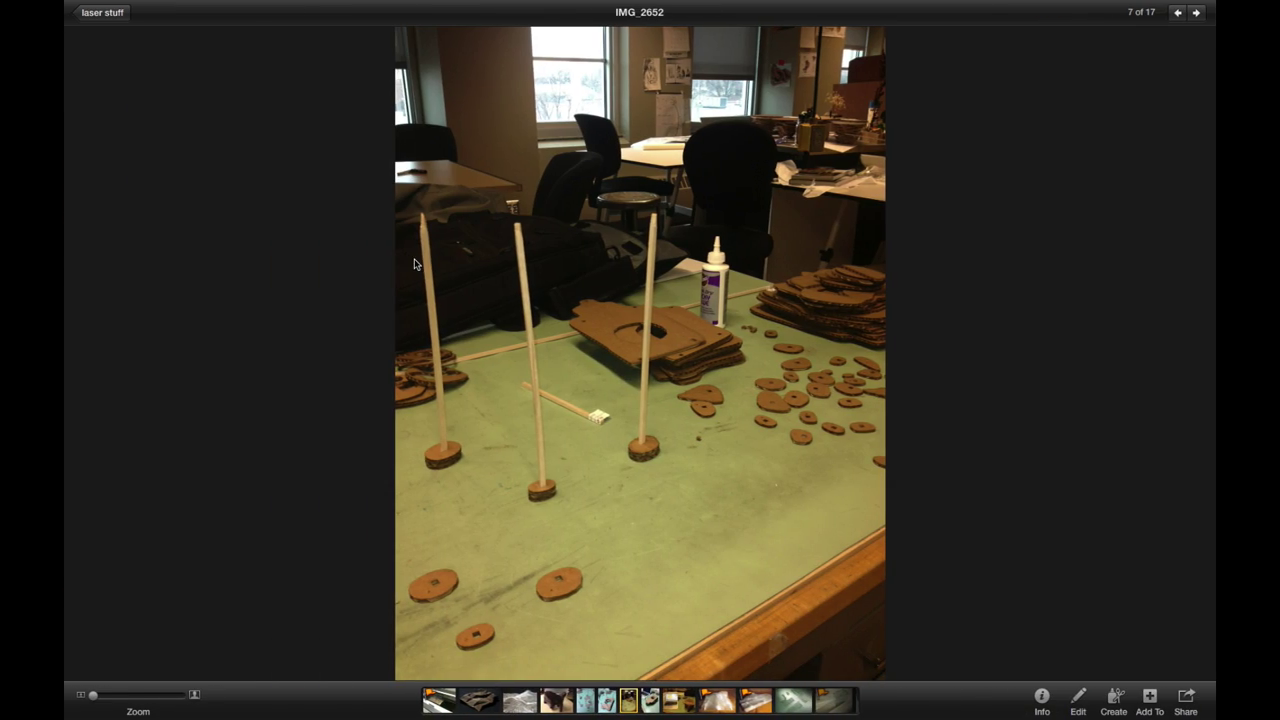
- Play the IMG_0839 laser-cutting video from the laser stuff album, then leave full screen
{"action": "left_click", "coordinate": [102, 12]}
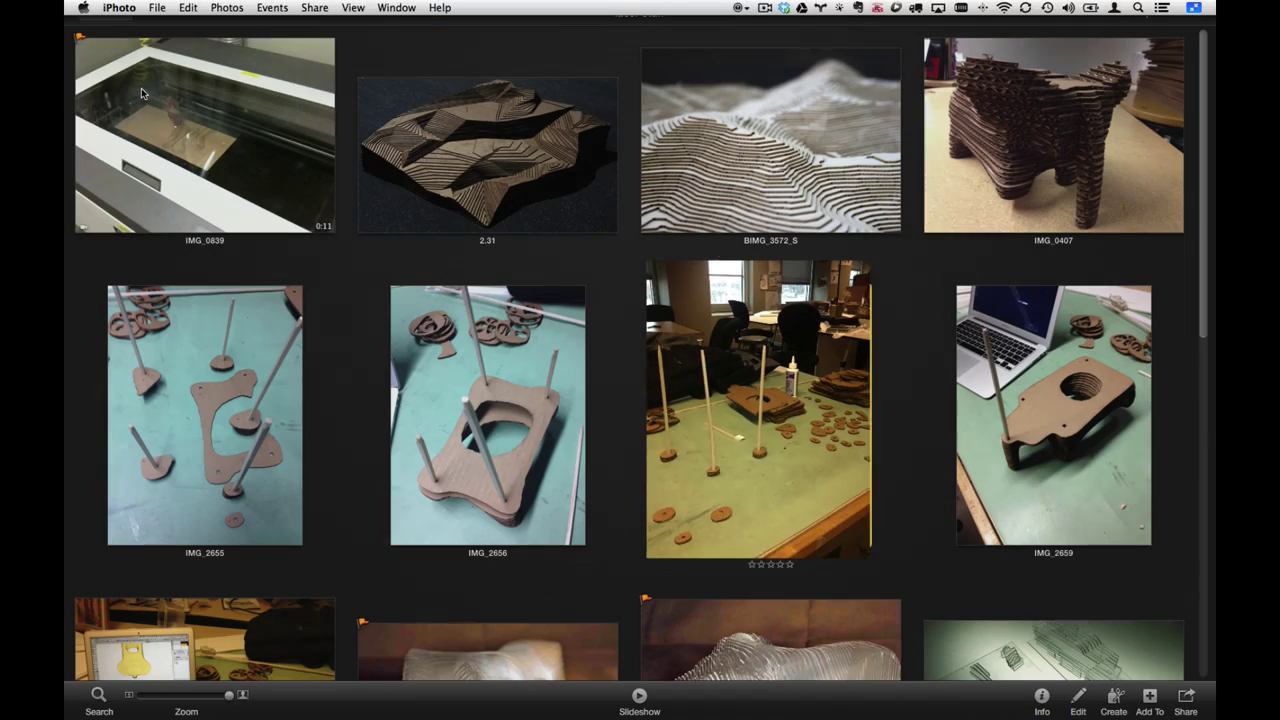
{"action": "left_click", "coordinate": [231, 207]}
{"action": "double_click", "coordinate": [226, 222]}
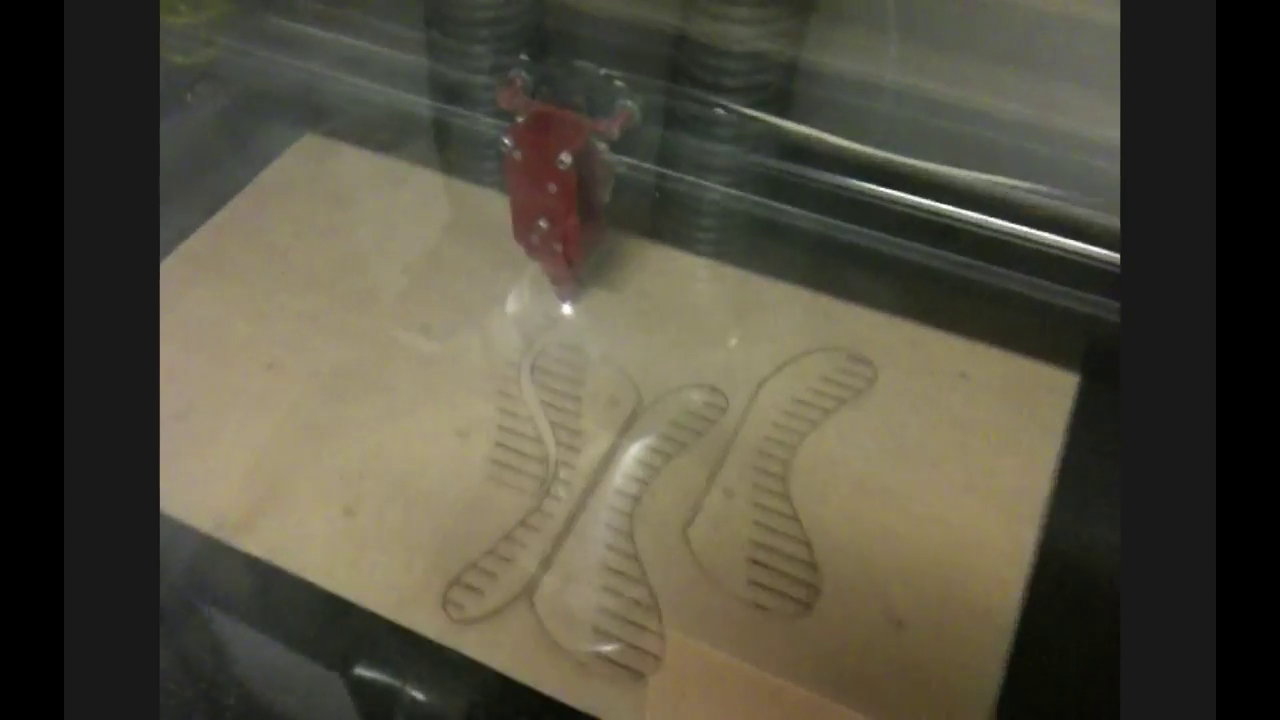
{"action": "key", "text": "Escape"}
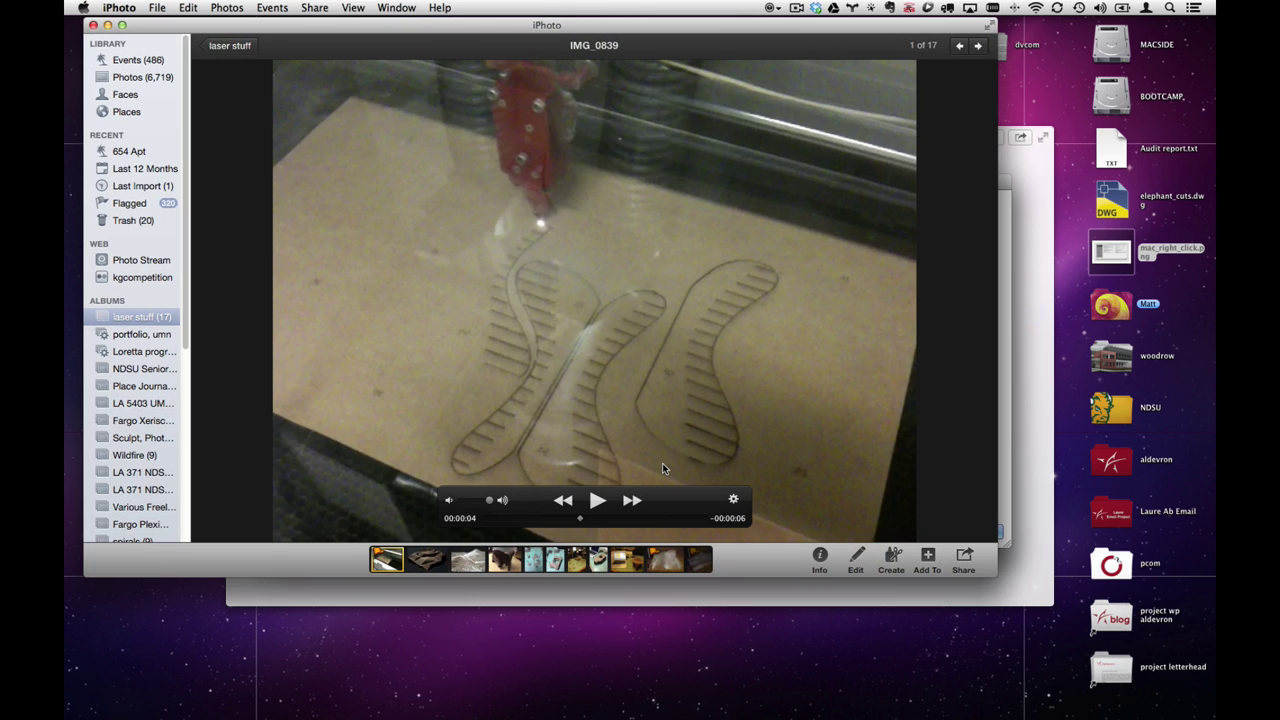
- Open IMG_2659 from the laser stuff album and step through the photos to IMG_2656
{"action": "left_click", "coordinate": [229, 45]}
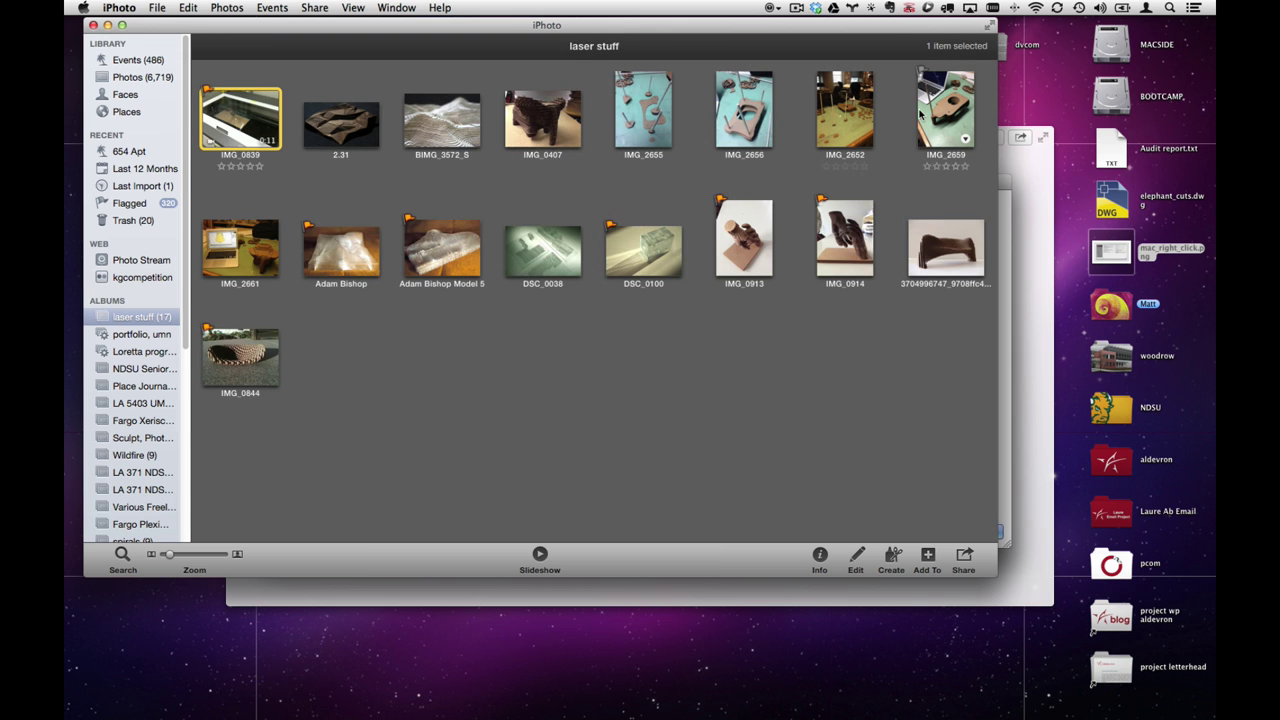
{"action": "double_click", "coordinate": [953, 115]}
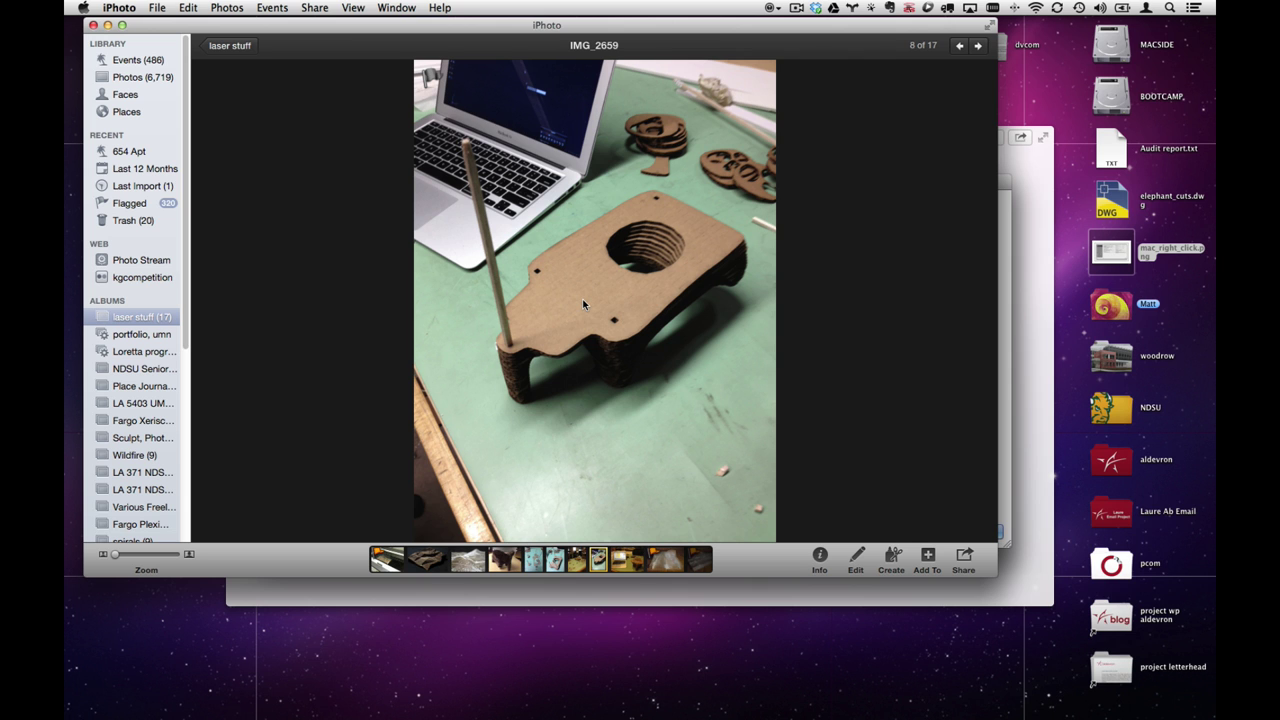
{"action": "key", "text": "Right"}
{"action": "key", "text": "Left"}
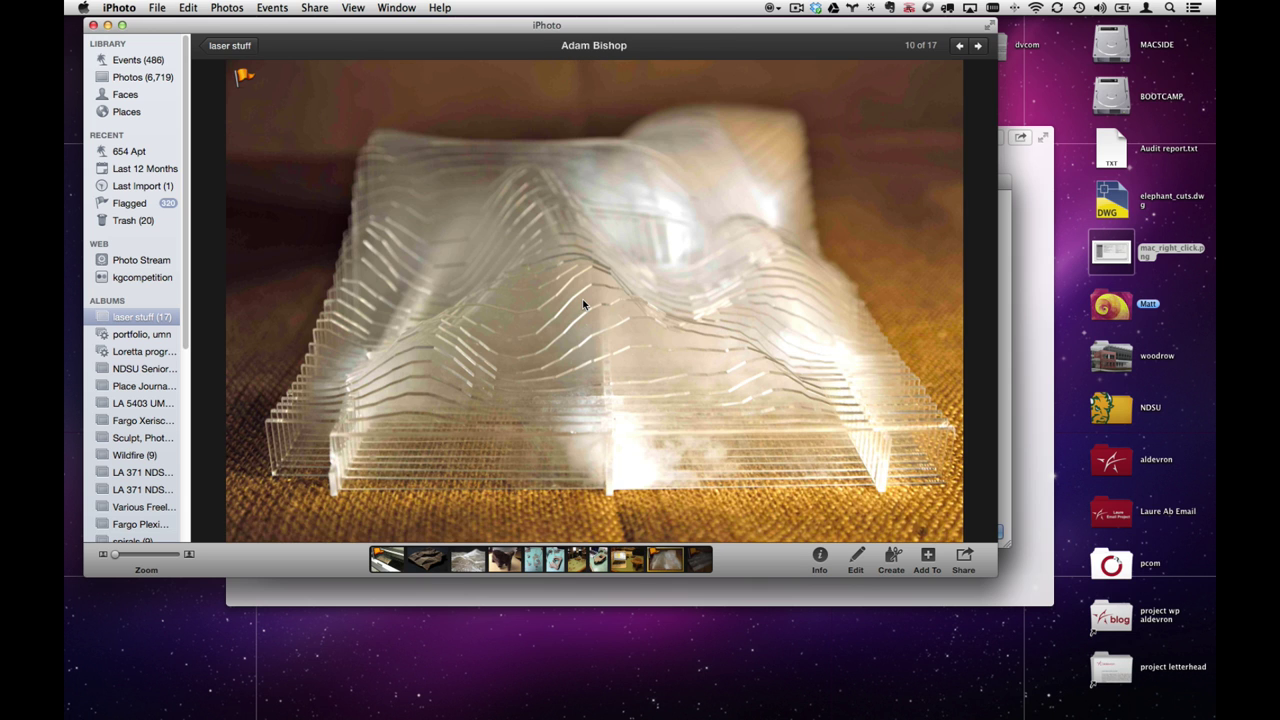
{"action": "key", "text": "Left"}
{"action": "key", "text": "Left"}
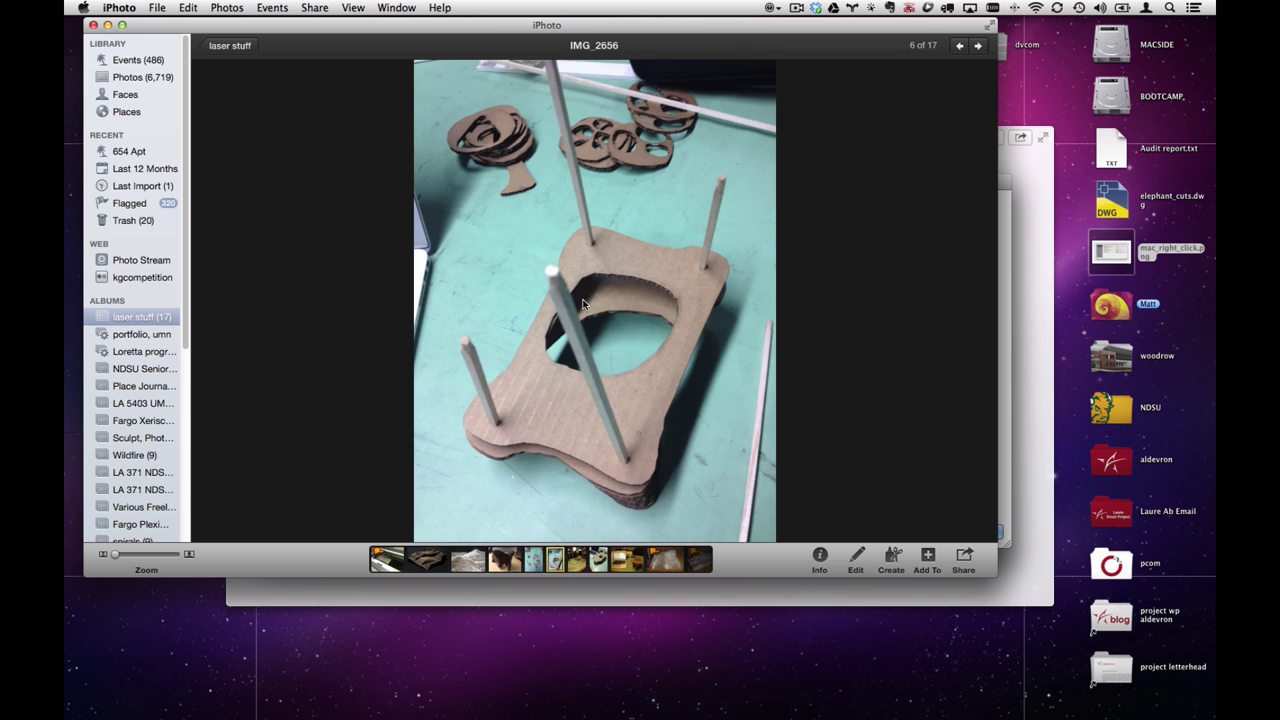
{"action": "key", "text": "Left"}
{"action": "key", "text": "Left"}
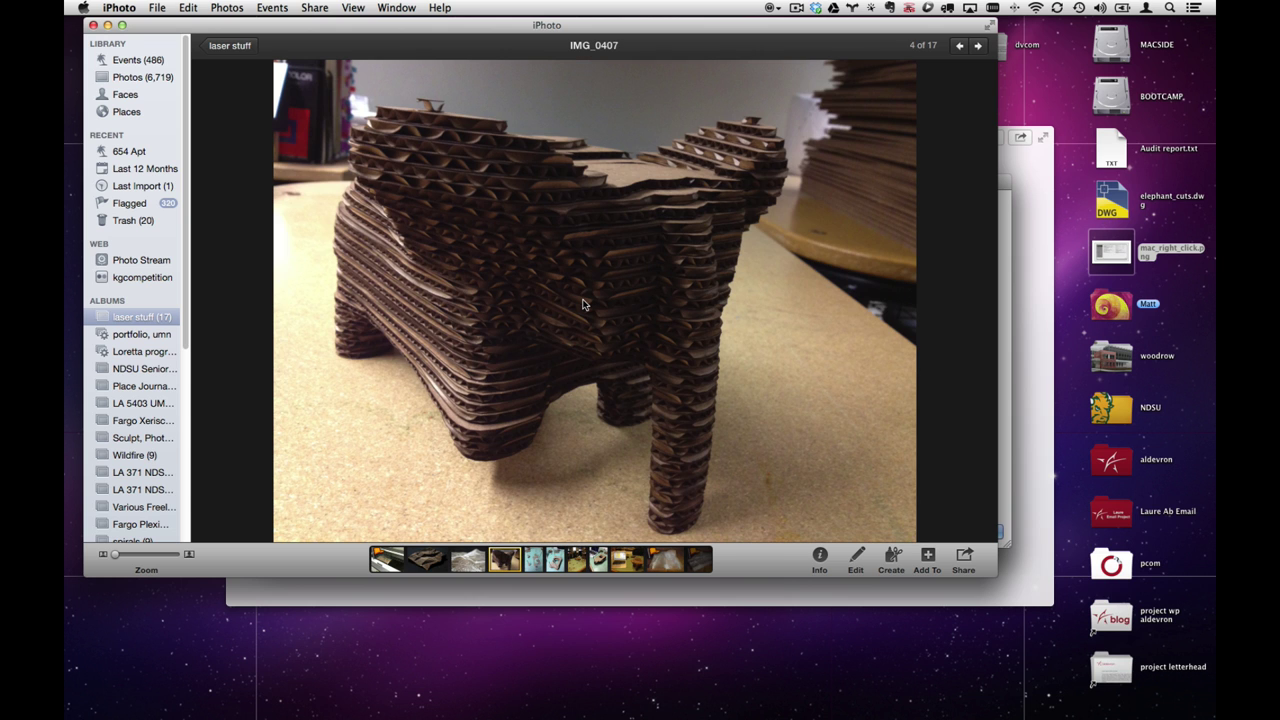